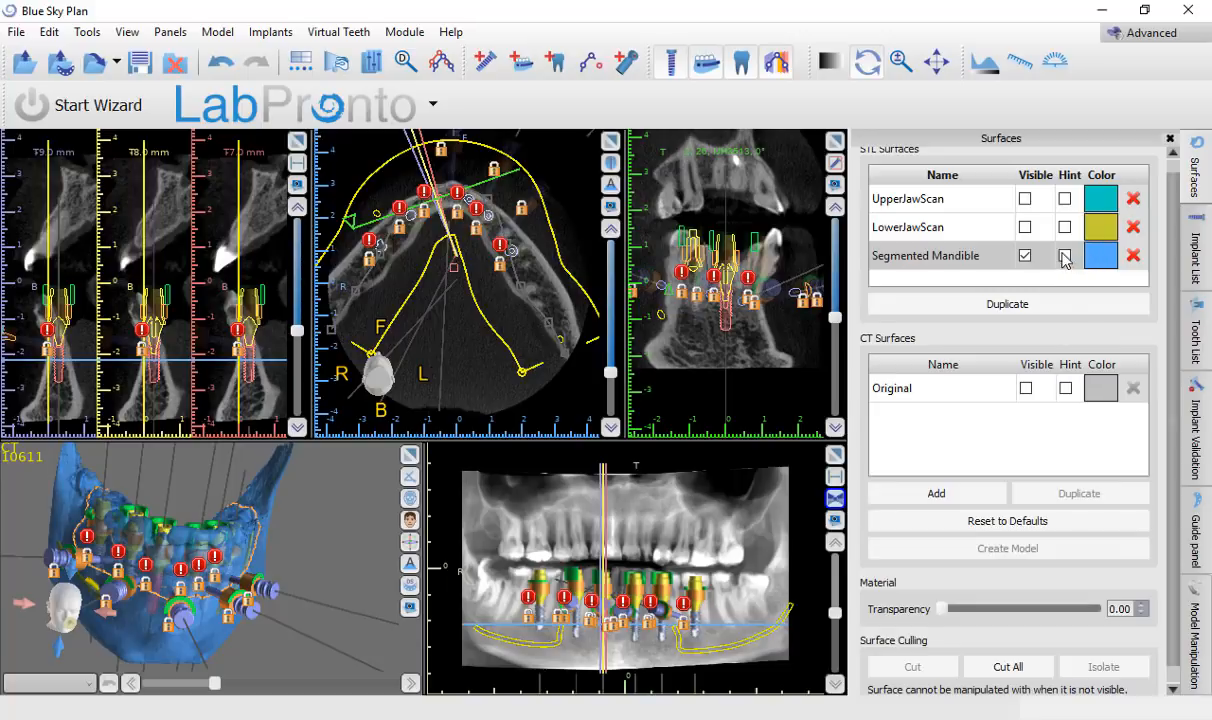
# Step: Turn on the Segmented Mandible surface's hint outline in the slice views
pyautogui.click(1064, 255)
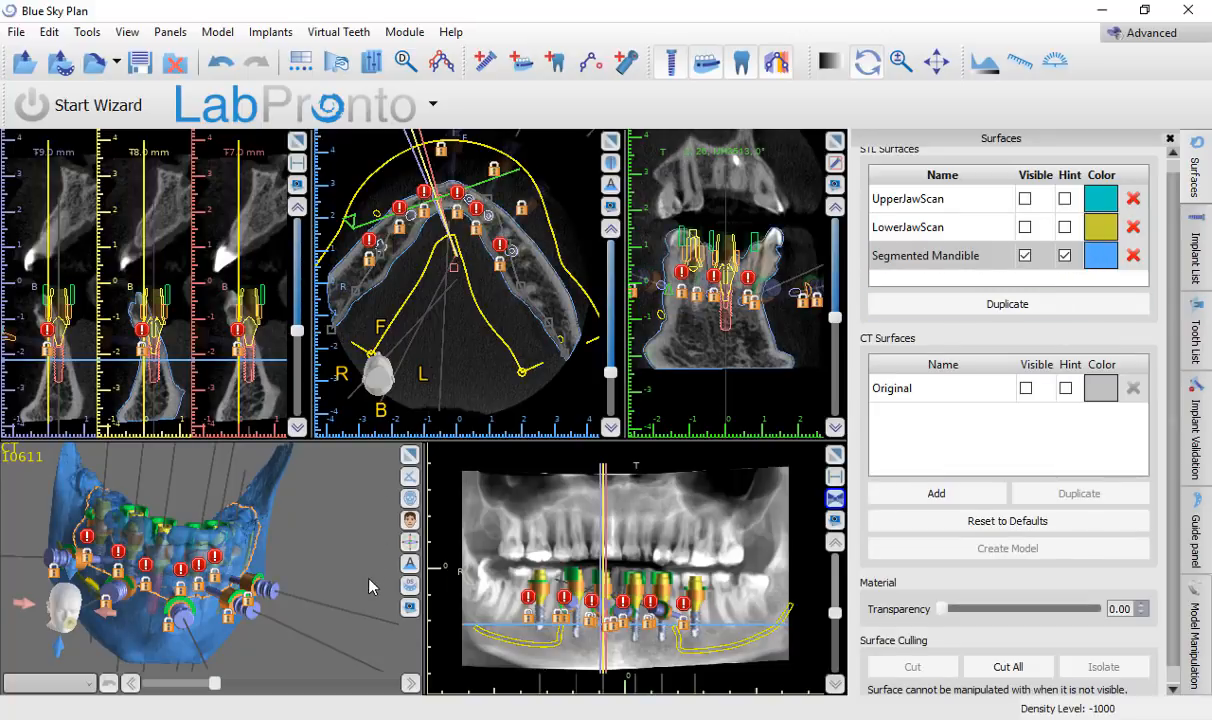
# Step: Examine the segmented mandible with its implants, fixation pins and guide curve from all sides in the 3D view
pyautogui.moveTo(348, 547); pyautogui.dragTo(298, 532)
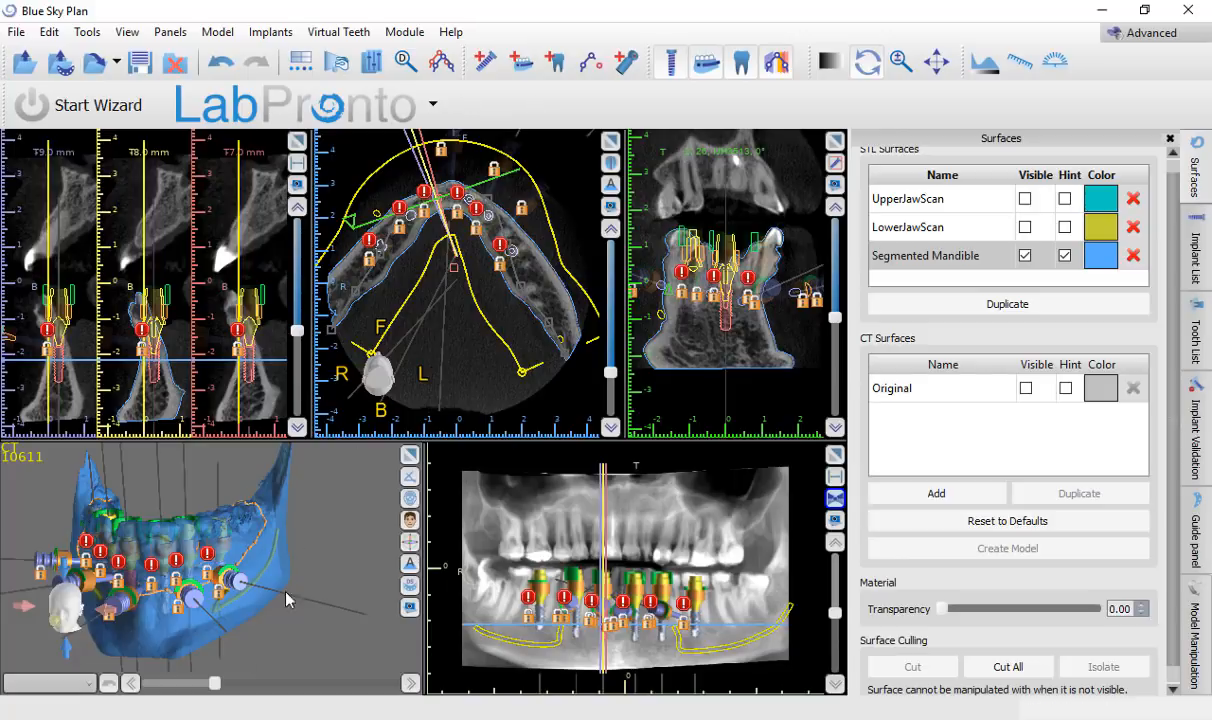
pyautogui.moveTo(155, 670)
pyautogui.mouseDown()
pyautogui.moveTo(144, 578)
pyautogui.moveTo(269, 570)
pyautogui.moveTo(312, 513)
pyautogui.moveTo(155, 655)
pyautogui.mouseUp()
pyautogui.moveTo(42, 529); pyautogui.dragTo(307, 608)
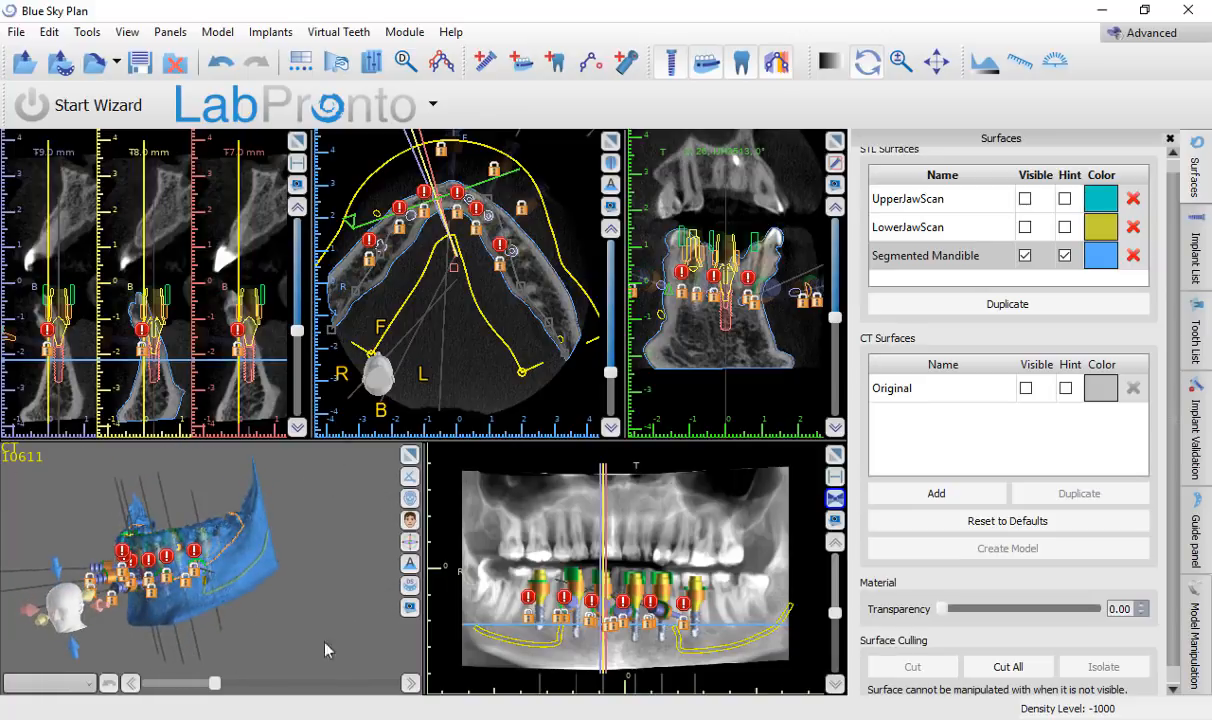
pyautogui.moveTo(89, 633); pyautogui.dragTo(325, 578)
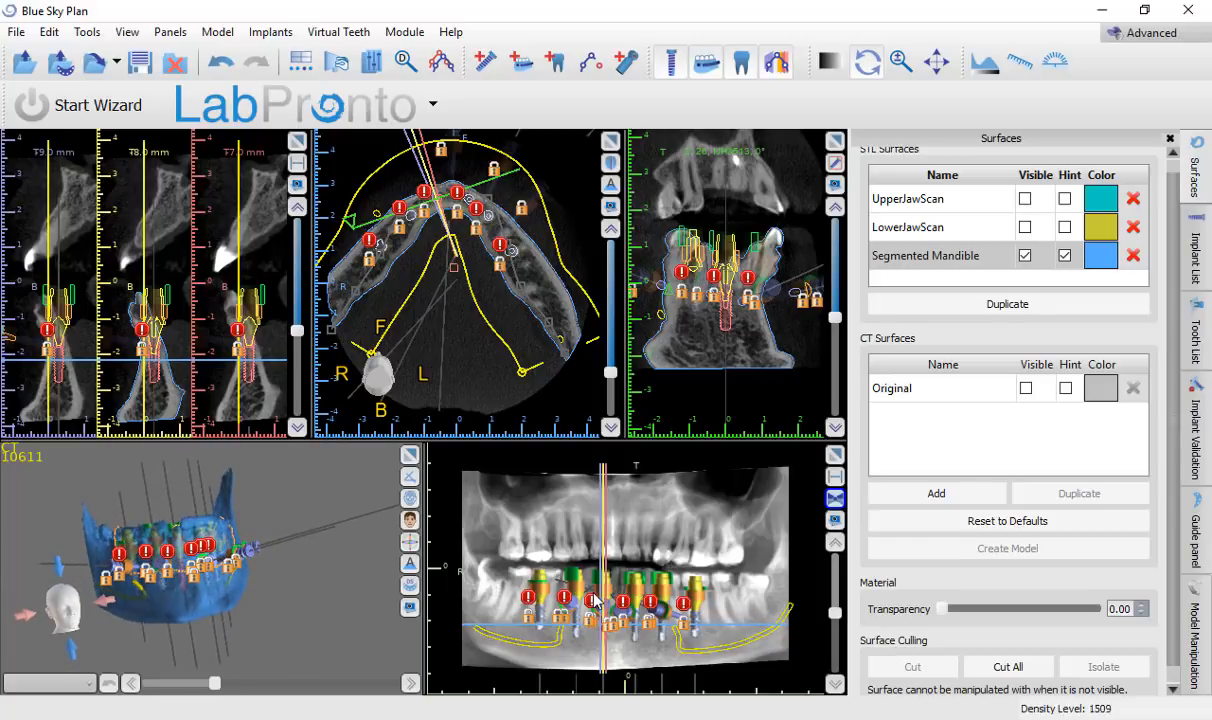
pyautogui.moveTo(315, 582); pyautogui.dragTo(214, 645)
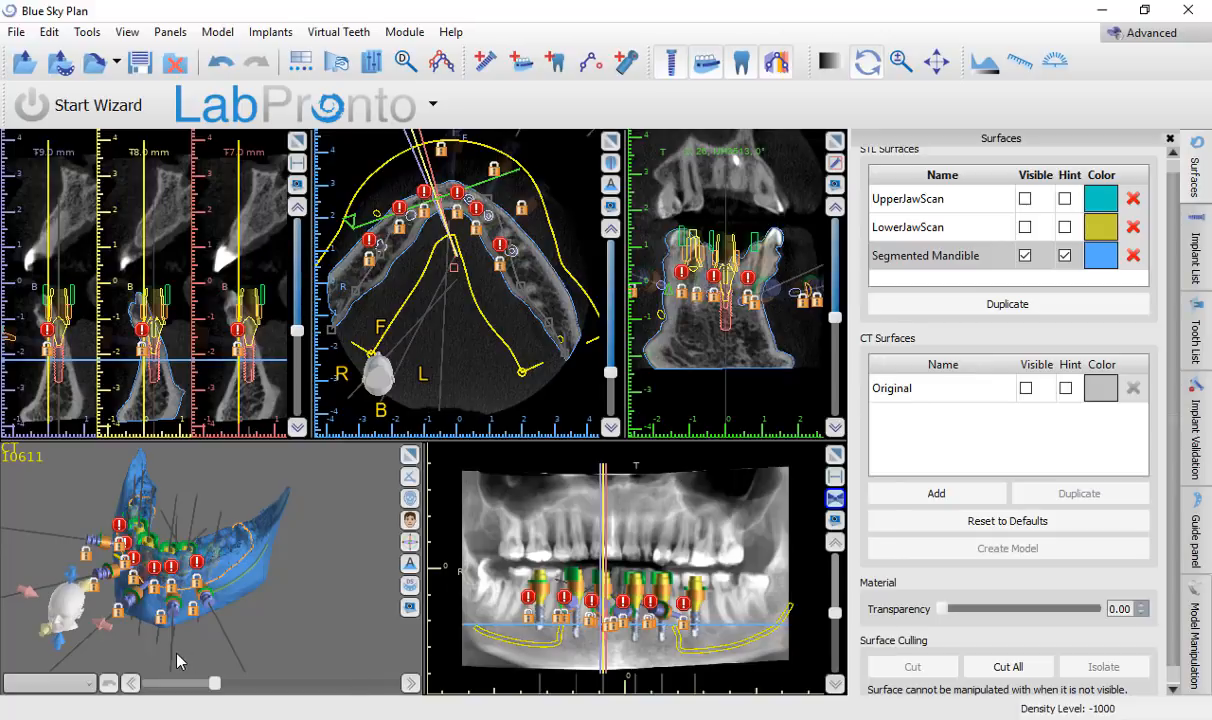
pyautogui.moveTo(179, 650); pyautogui.dragTo(105, 510)
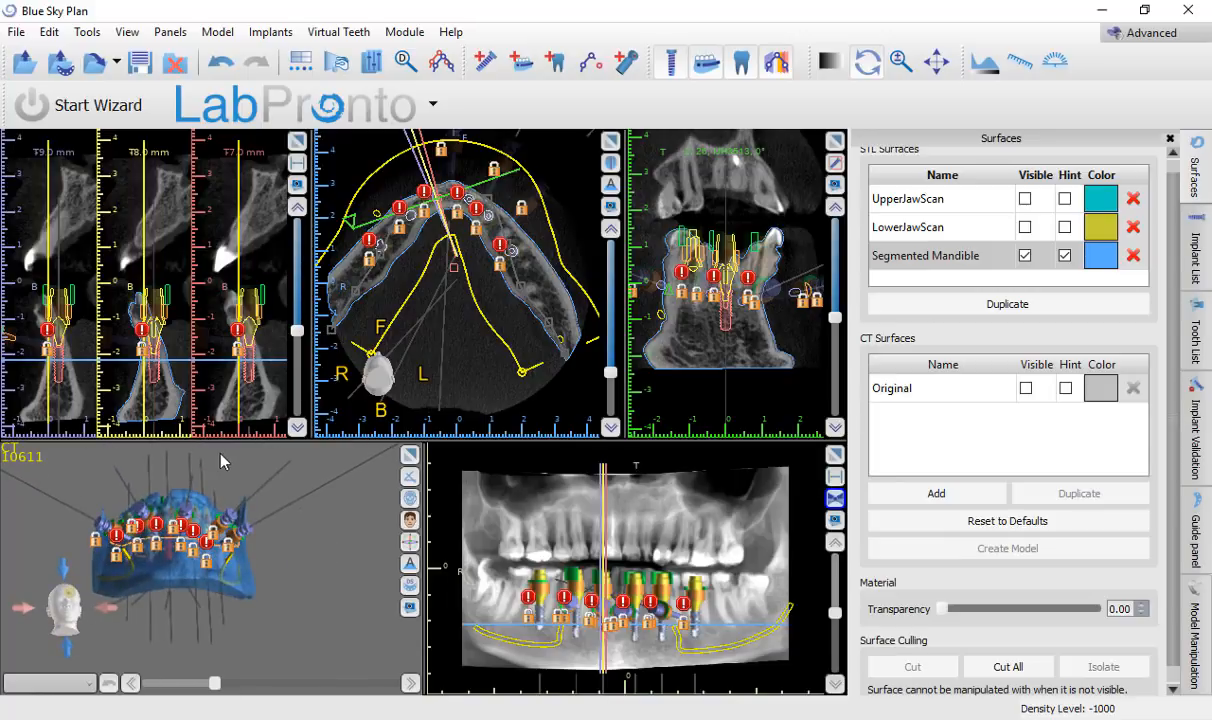
pyautogui.moveTo(197, 495); pyautogui.dragTo(216, 657)
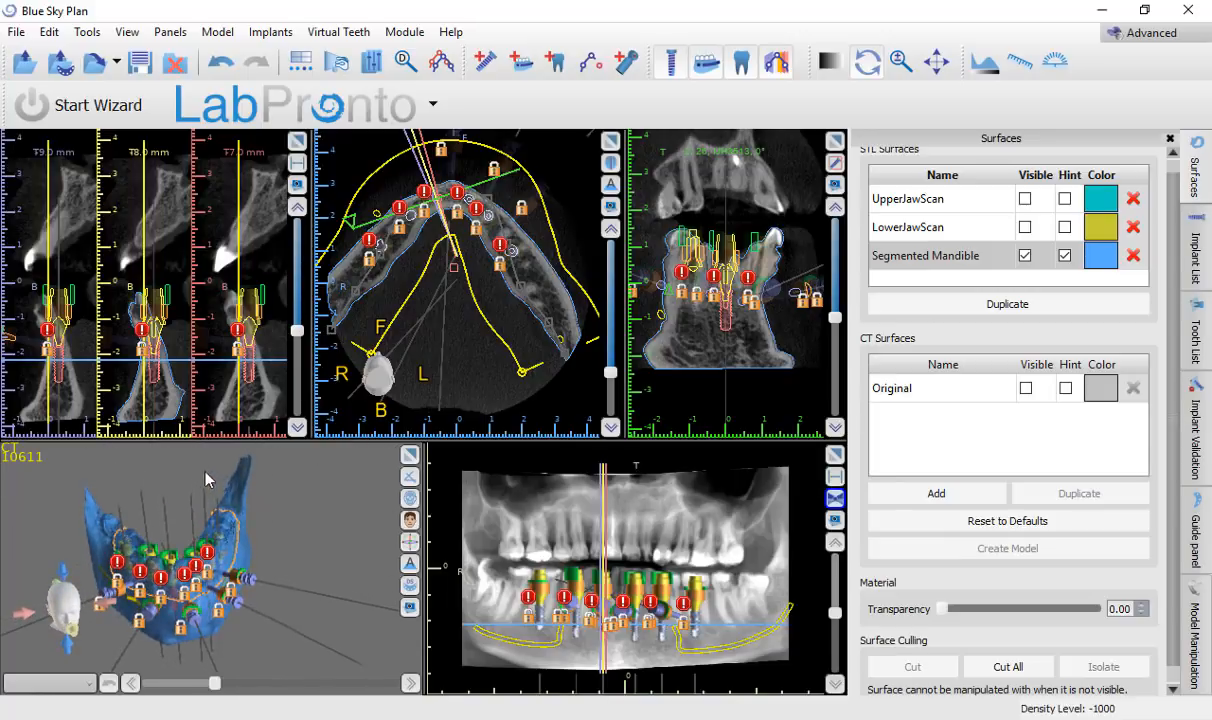
pyautogui.moveTo(205, 470); pyautogui.dragTo(332, 517)
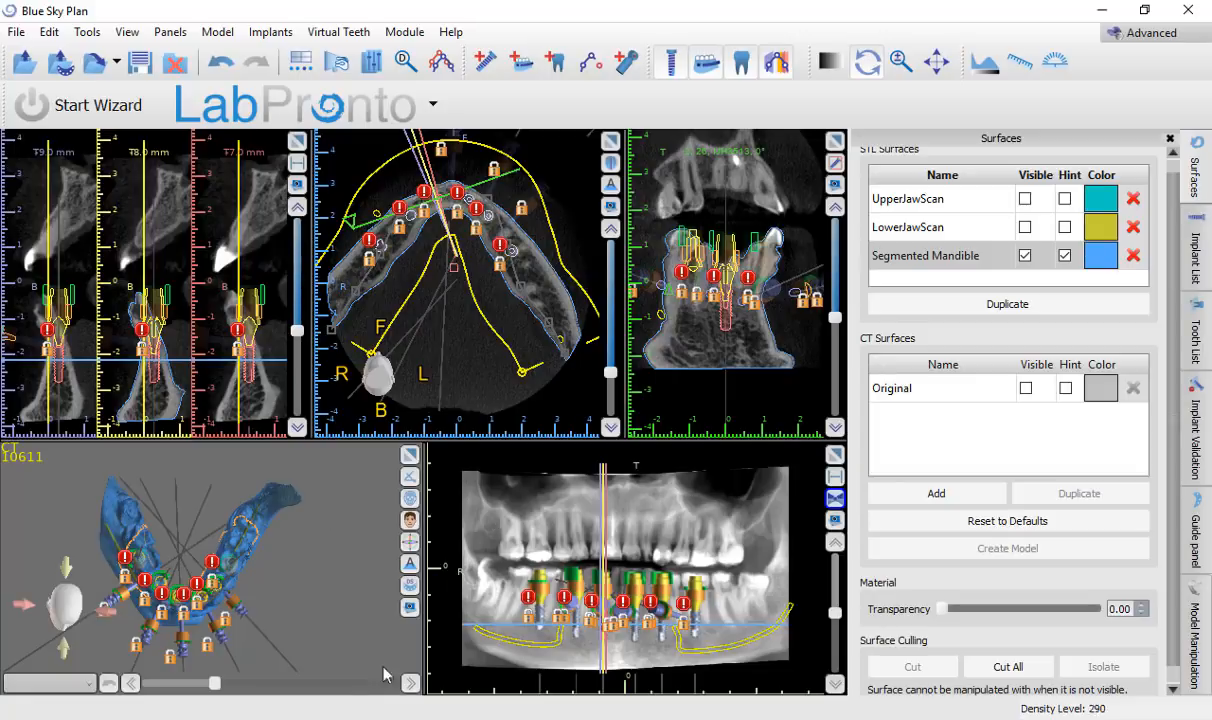
pyautogui.moveTo(295, 605); pyautogui.dragTo(176, 625)
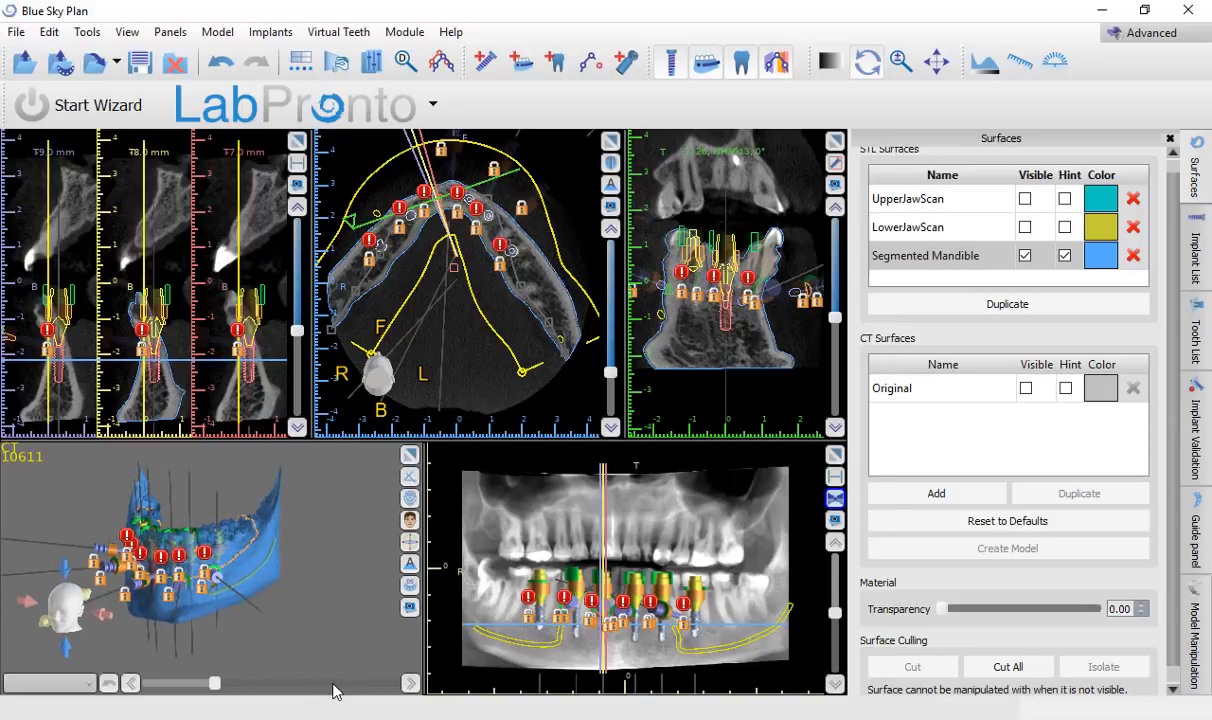
pyautogui.moveTo(162, 644); pyautogui.dragTo(323, 630)
pyautogui.moveTo(302, 570); pyautogui.dragTo(185, 480)
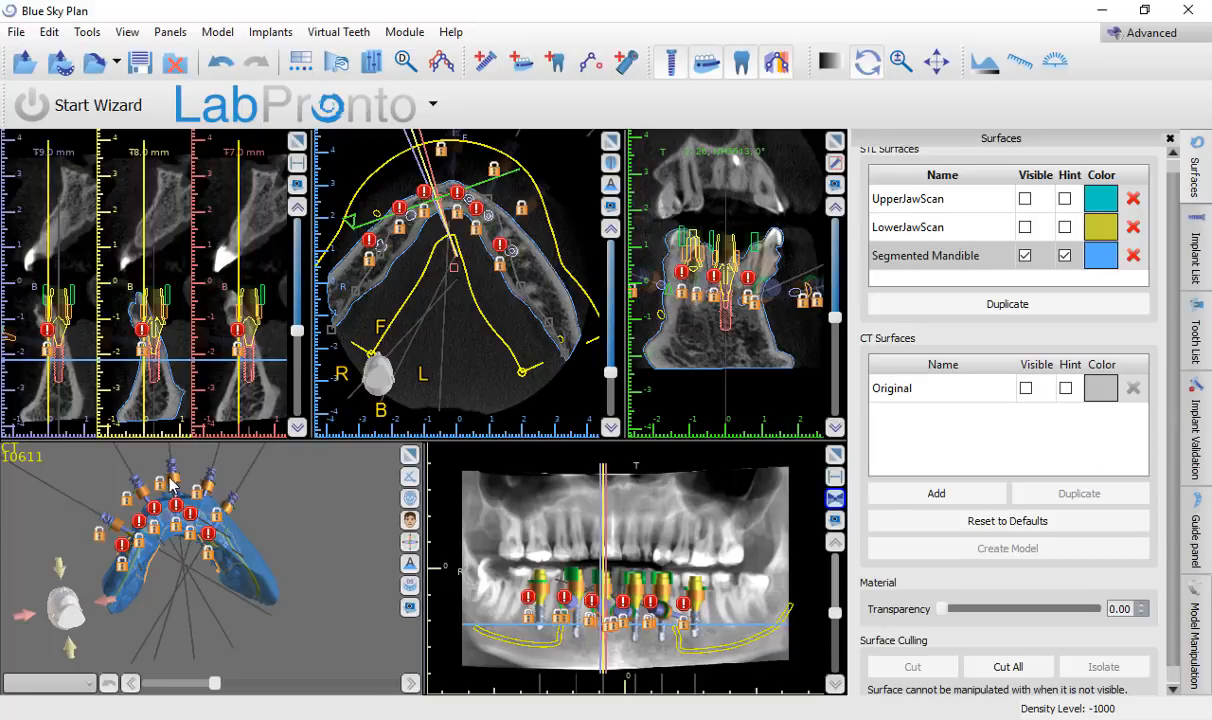
pyautogui.moveTo(155, 455); pyautogui.dragTo(297, 642)
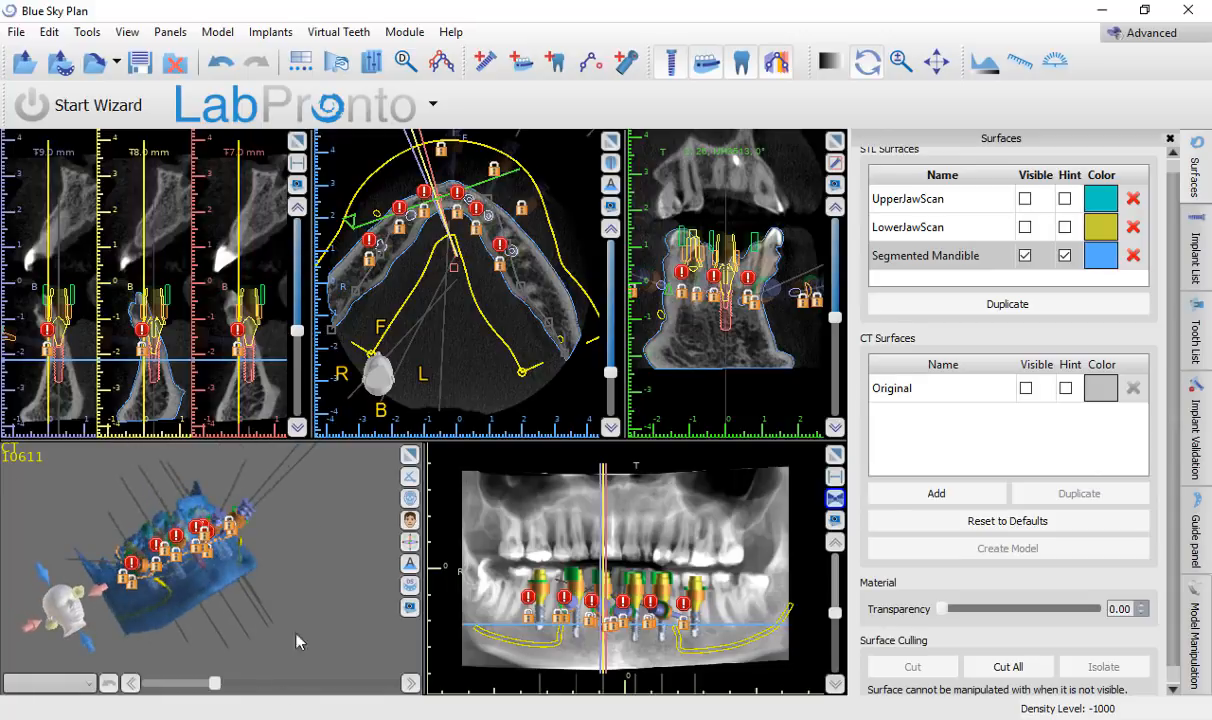
pyautogui.moveTo(311, 571); pyautogui.dragTo(280, 495)
pyautogui.moveTo(217, 517); pyautogui.dragTo(205, 540)
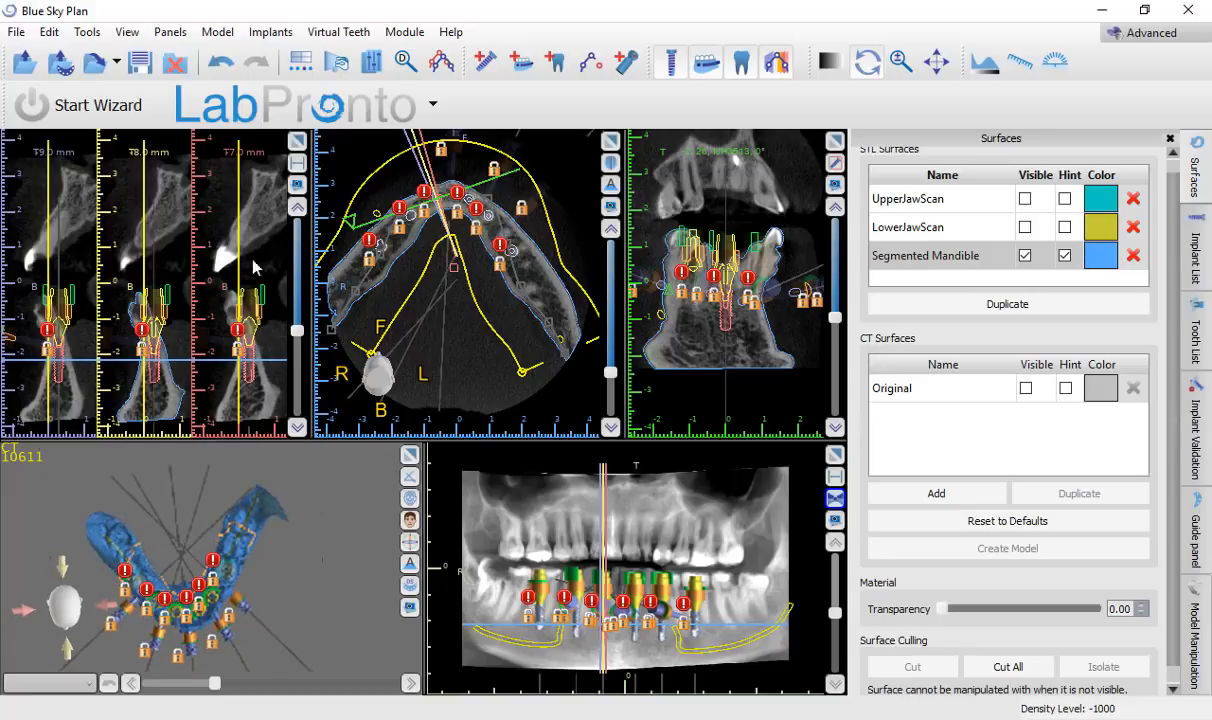
# Step: Inspect the Blue Sky Bio guide fixation pin offered for a new implant without adding it
pyautogui.click(485, 63)
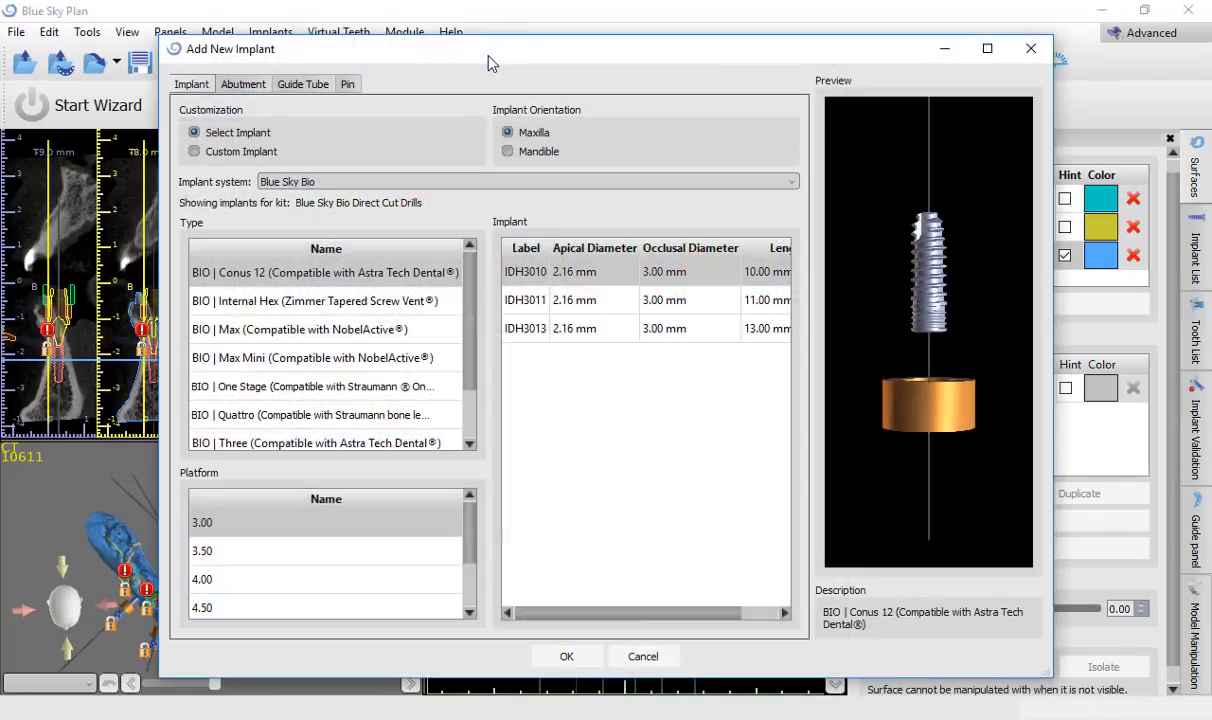
pyautogui.click(345, 85)
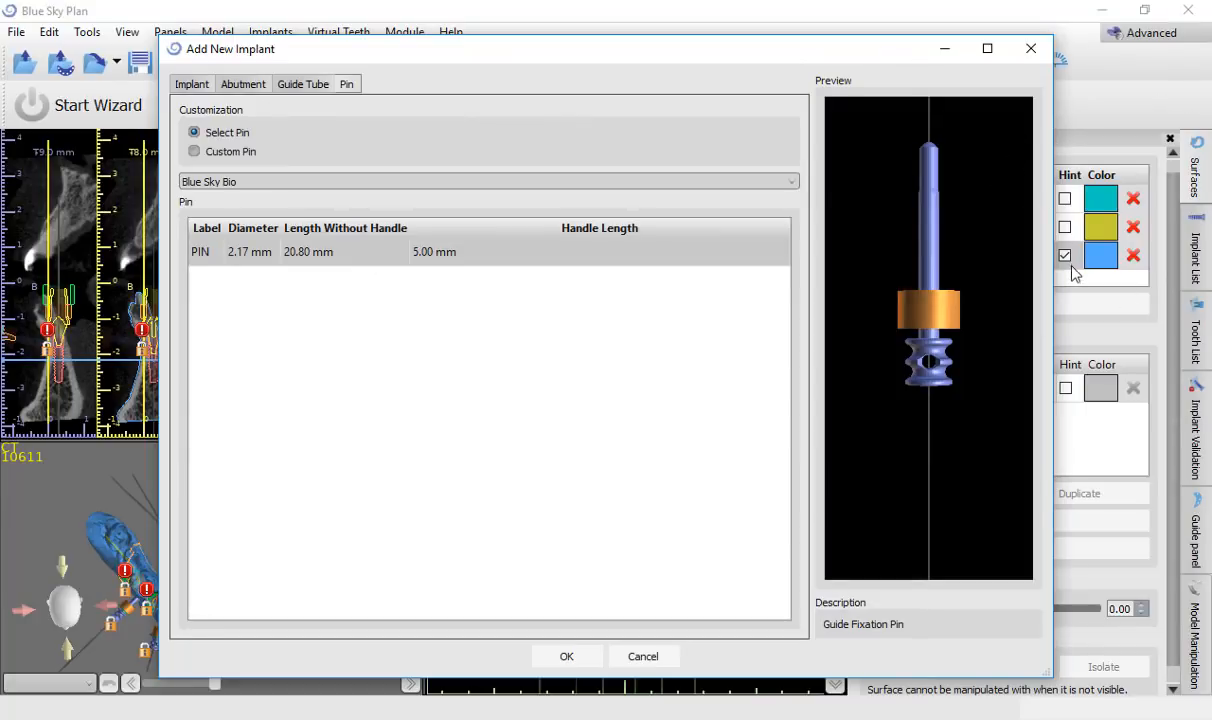
pyautogui.click(642, 657)
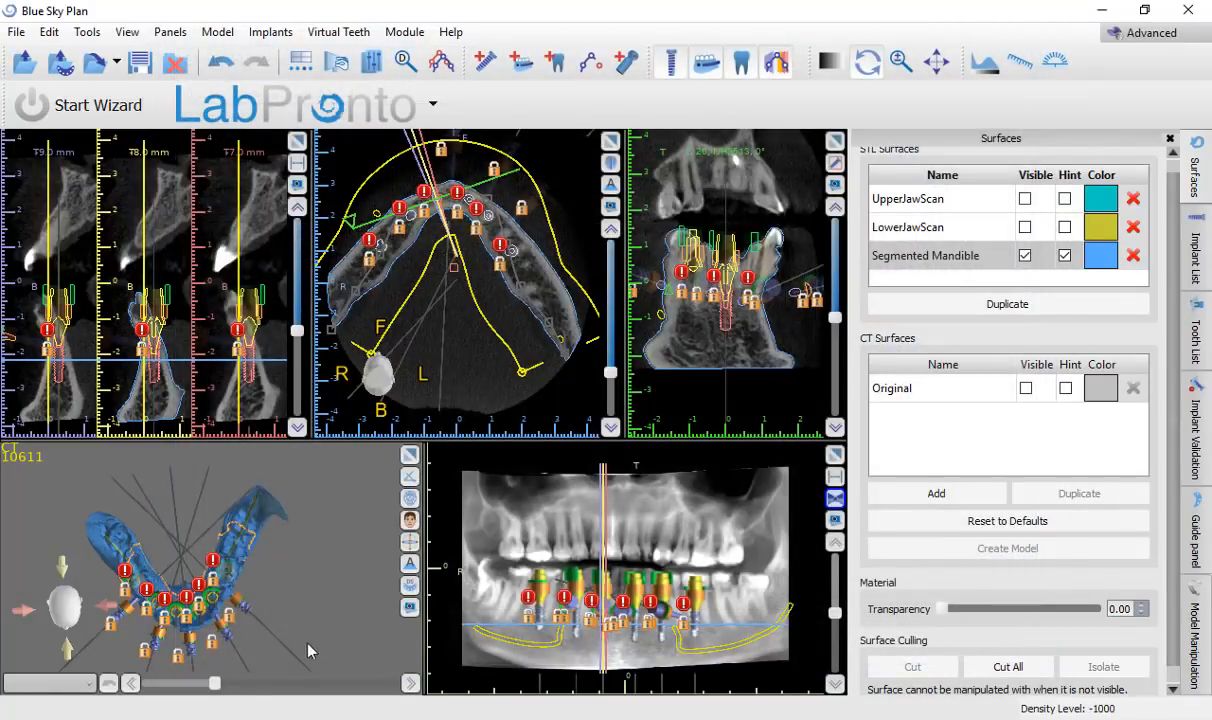
# Step: Hide the guide tubes of implants 19, 26, 28, 30 and 21
pyautogui.moveTo(330, 600); pyautogui.dragTo(330, 560)
pyautogui.click(1194, 258)
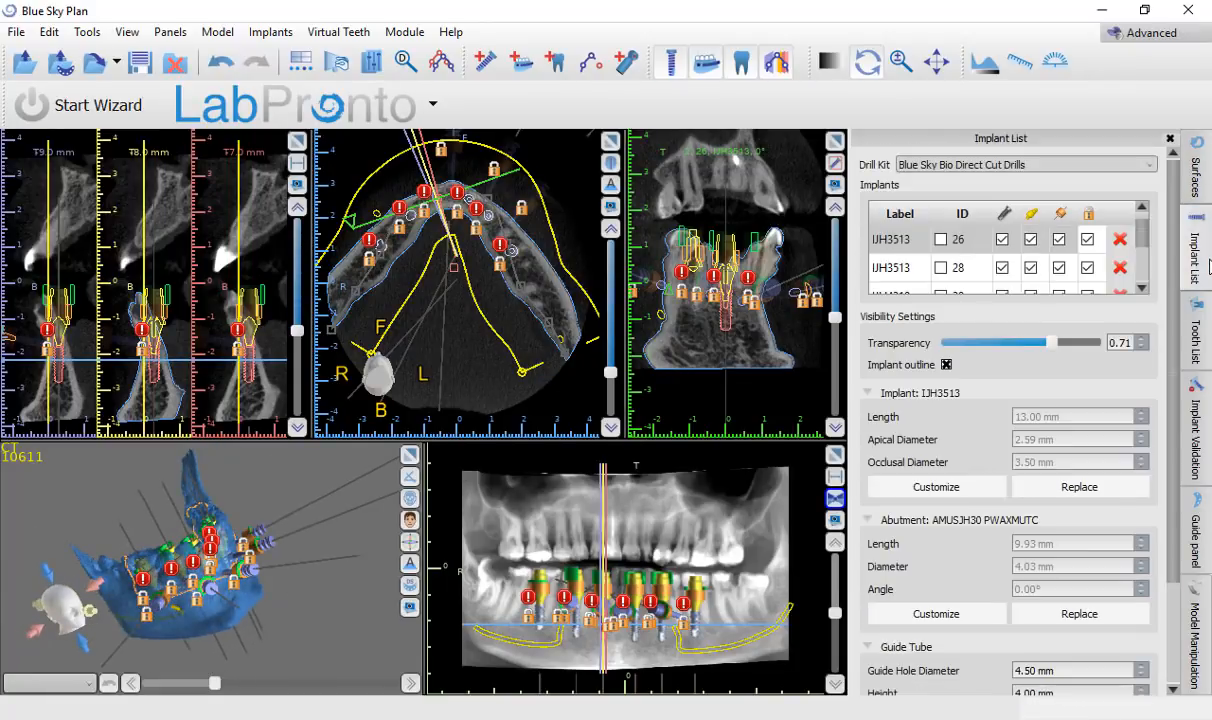
pyautogui.scroll(1, 1058, 246)
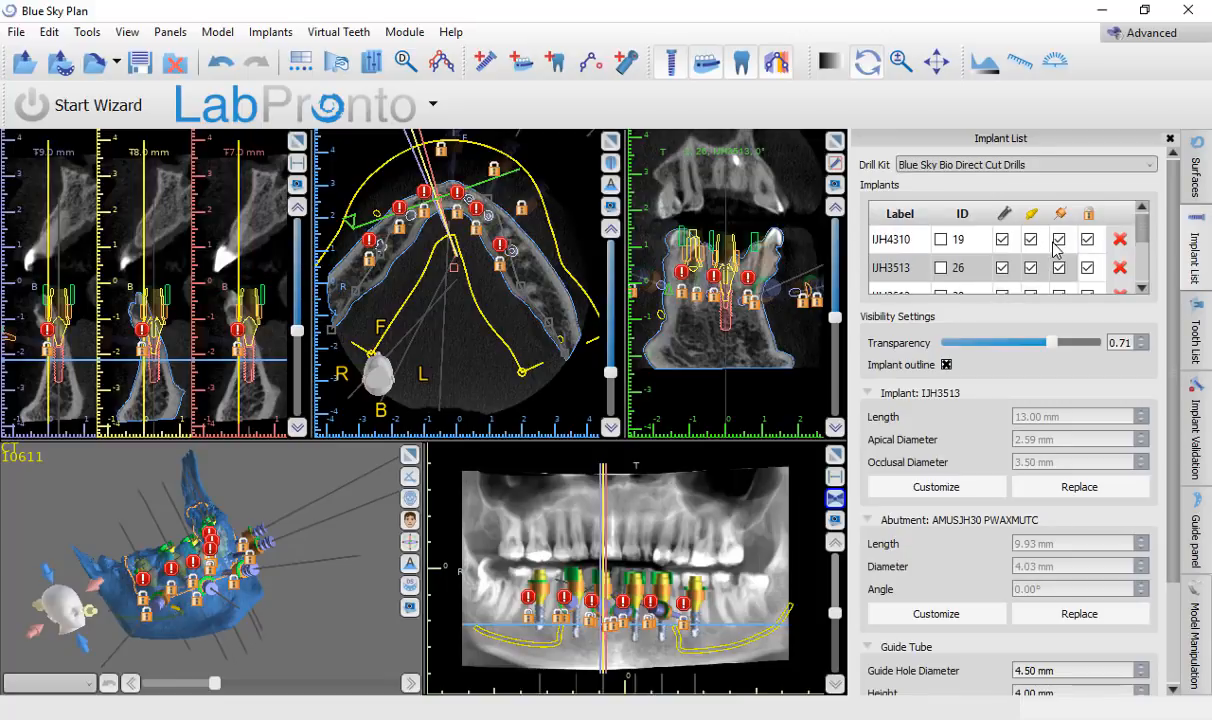
pyautogui.click(1060, 241)
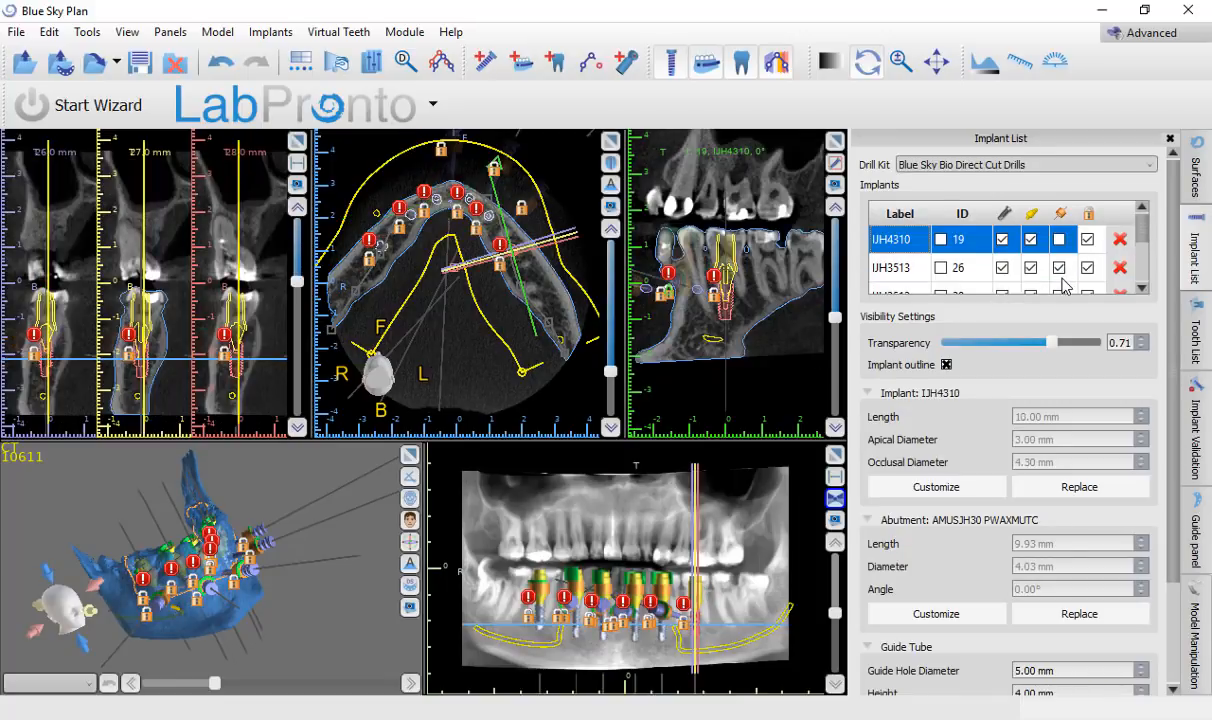
pyautogui.click(1062, 278)
pyautogui.scroll(-2, 1062, 250)
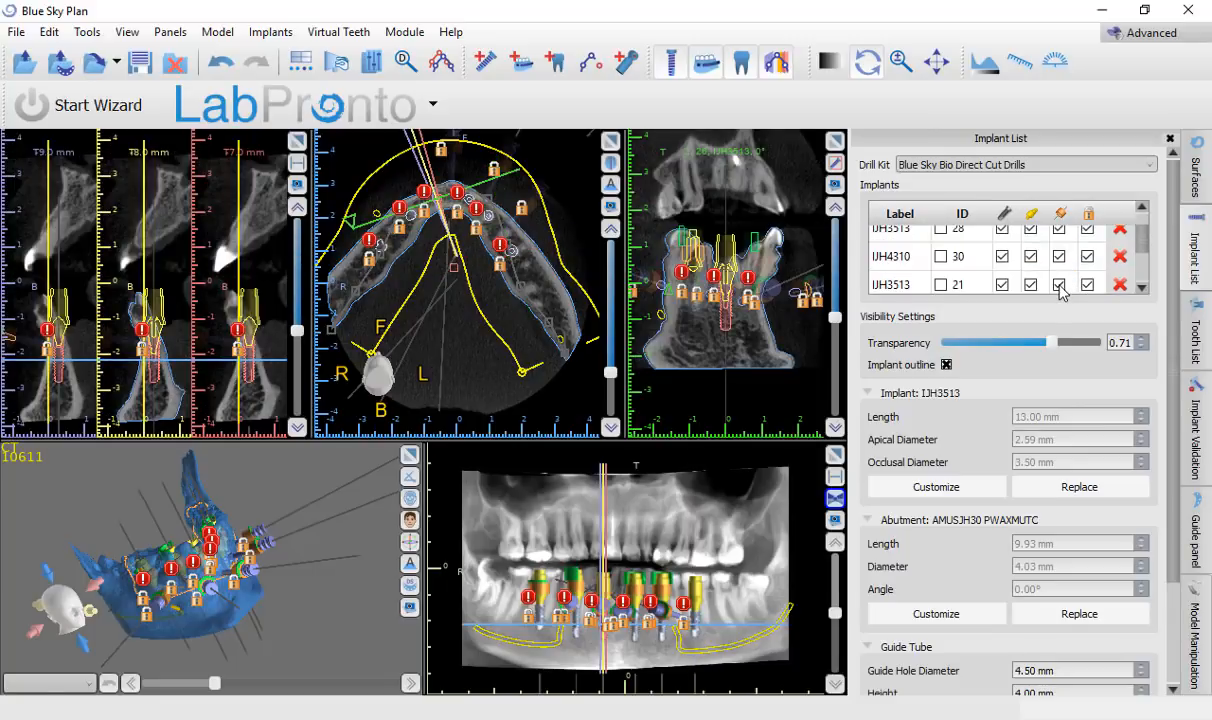
pyautogui.click(1059, 230)
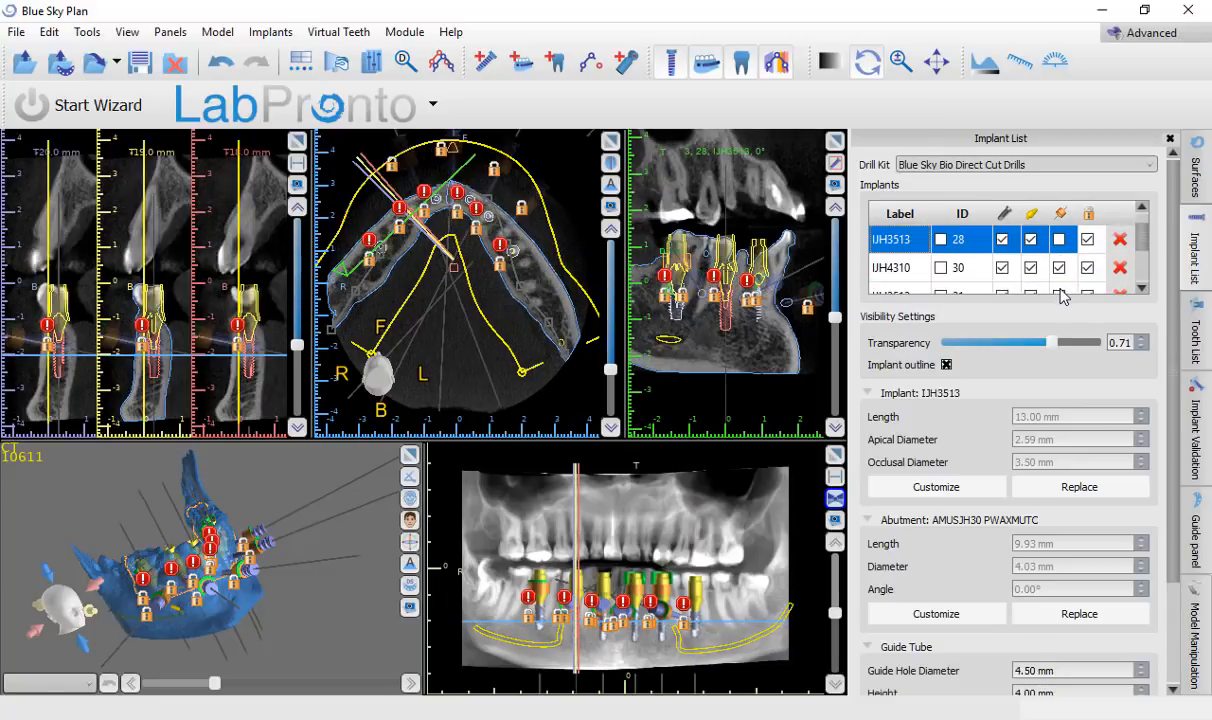
pyautogui.click(1062, 295)
pyautogui.scroll(-1, 1063, 250)
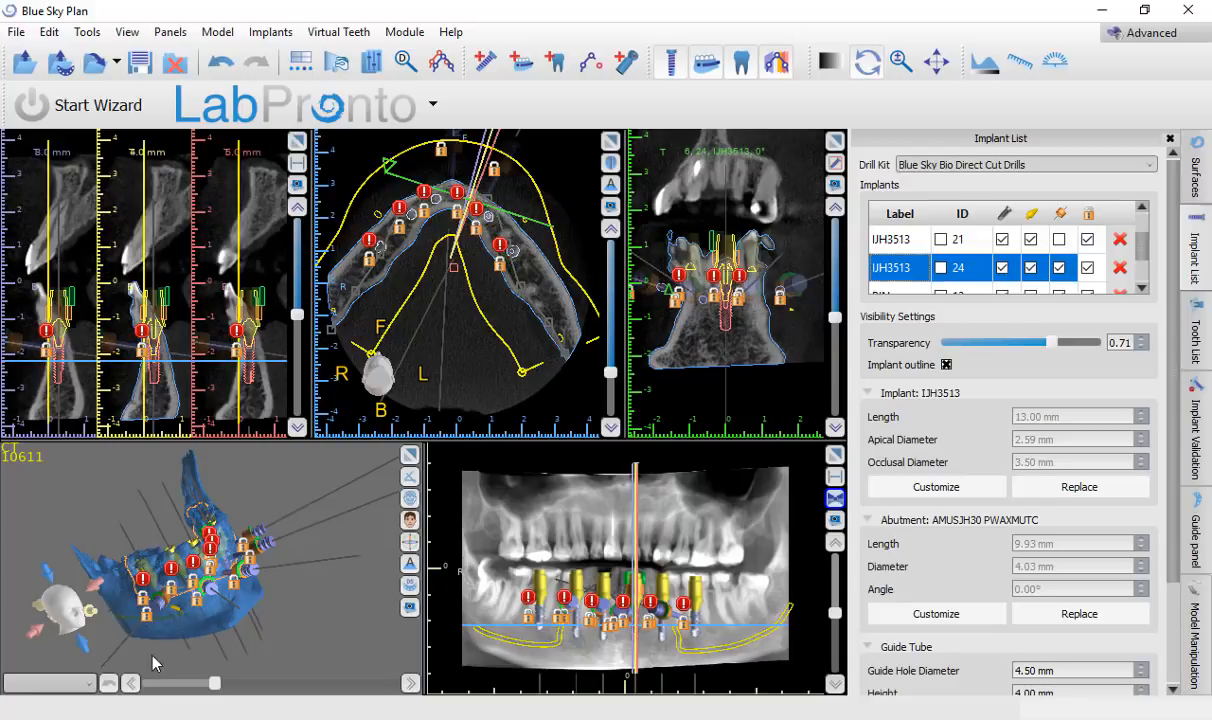
# Step: Set the Segmented Mandible surface's transparency to 0.46 so the implants show through the bone
pyautogui.moveTo(84, 651); pyautogui.dragTo(237, 652)
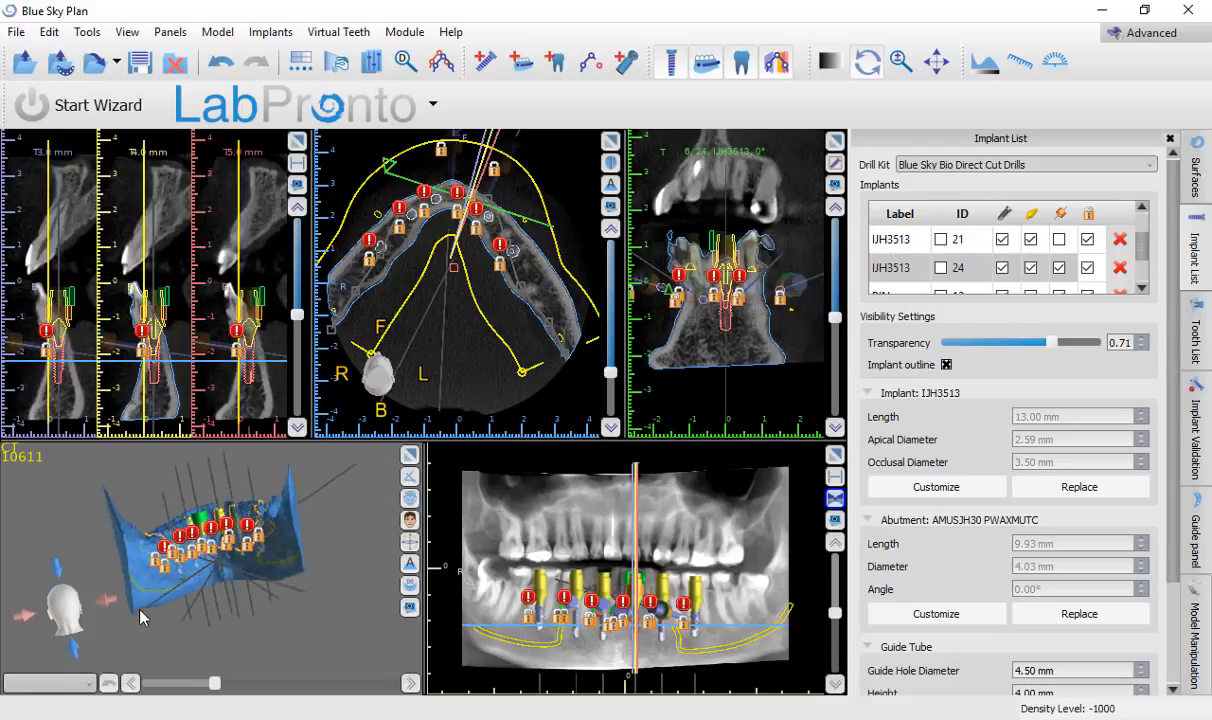
pyautogui.moveTo(141, 612); pyautogui.dragTo(145, 548)
pyautogui.click(1196, 165)
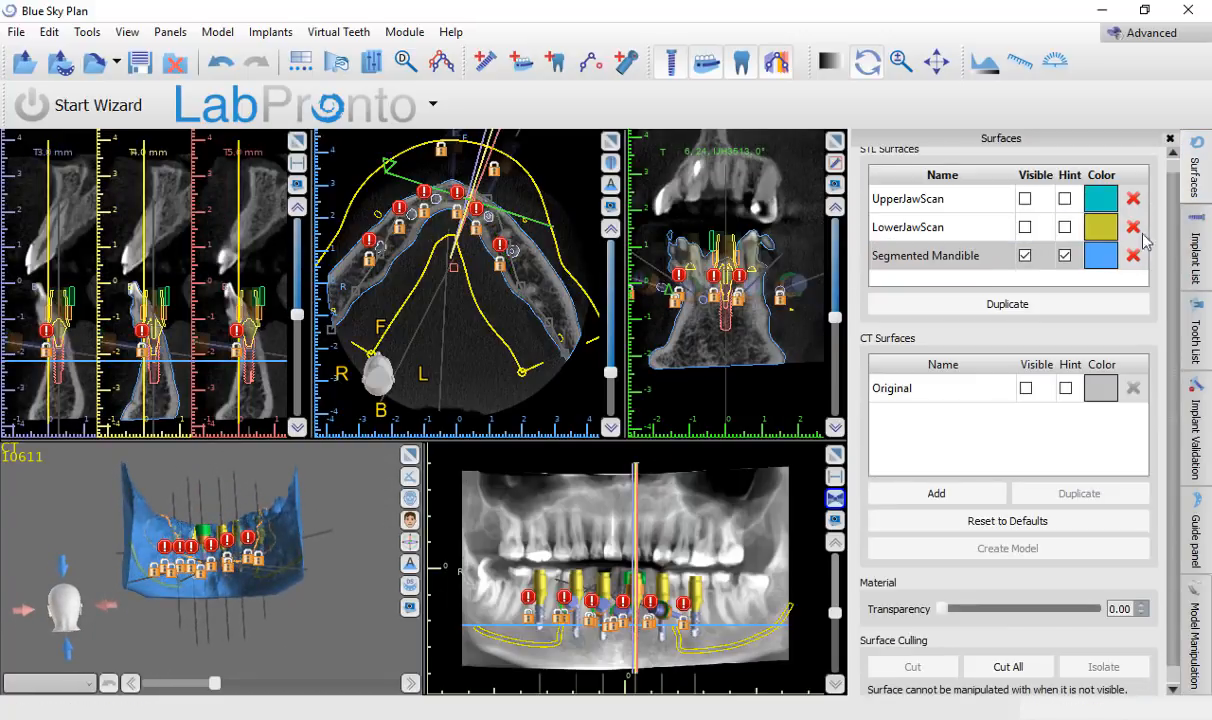
pyautogui.click(1022, 256)
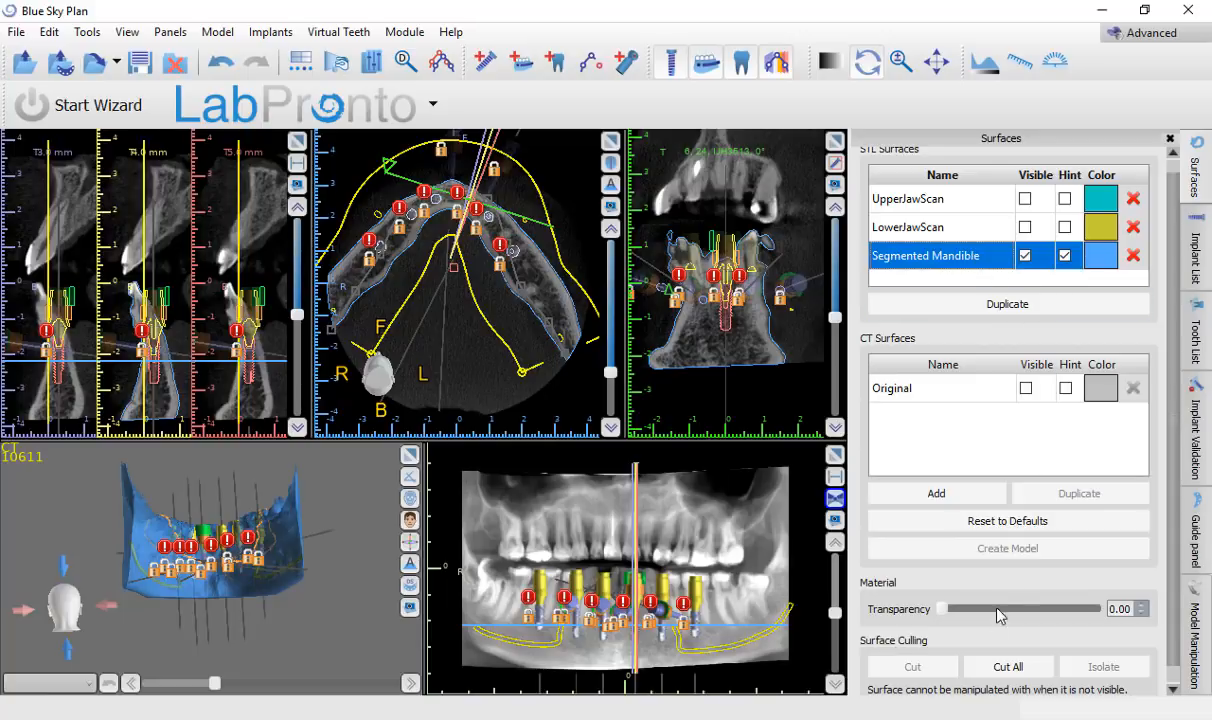
pyautogui.click(942, 609)
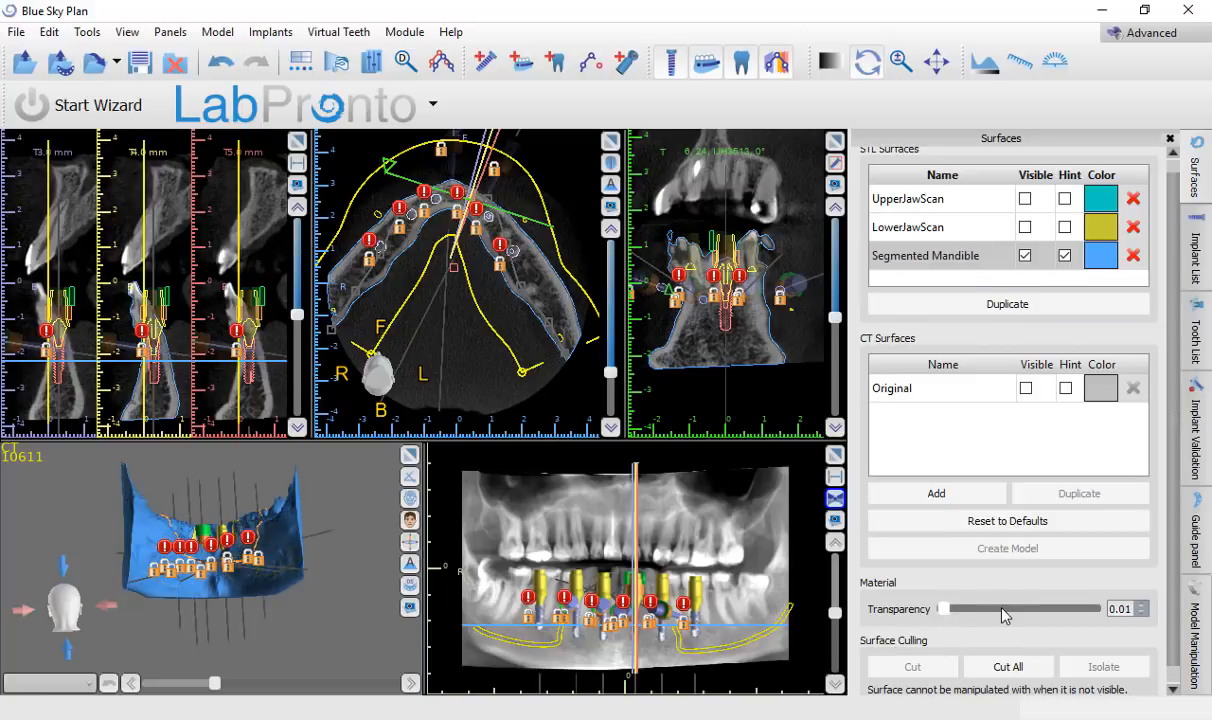
pyautogui.moveTo(1004, 615)
pyautogui.mouseDown()
pyautogui.moveTo(1032, 610)
pyautogui.moveTo(1019, 610)
pyautogui.mouseUp()
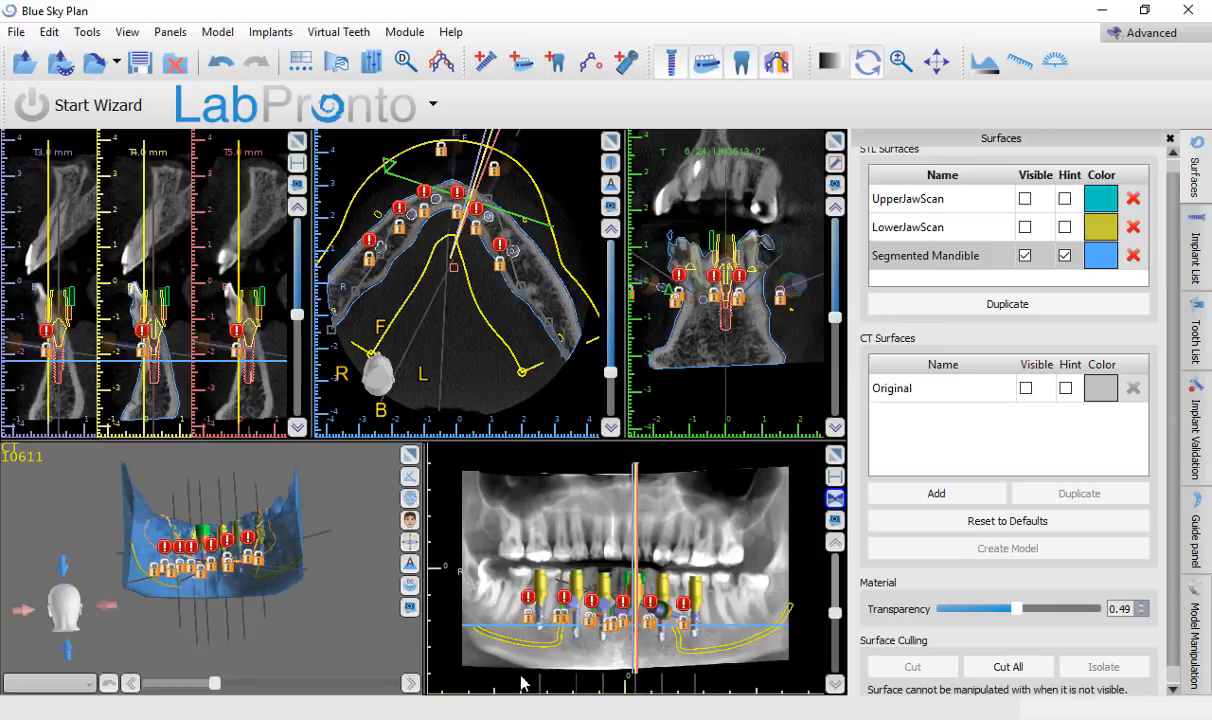
pyautogui.moveTo(366, 578); pyautogui.dragTo(368, 481, button='right')
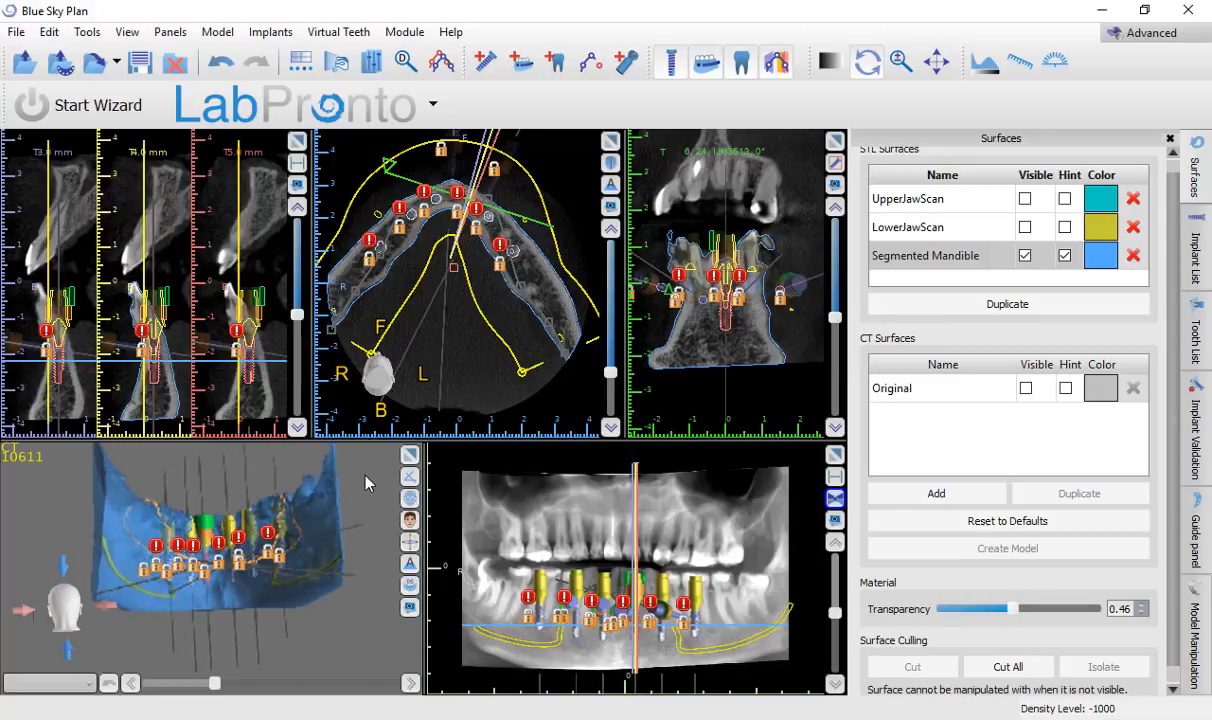
pyautogui.moveTo(228, 515); pyautogui.dragTo(203, 448)
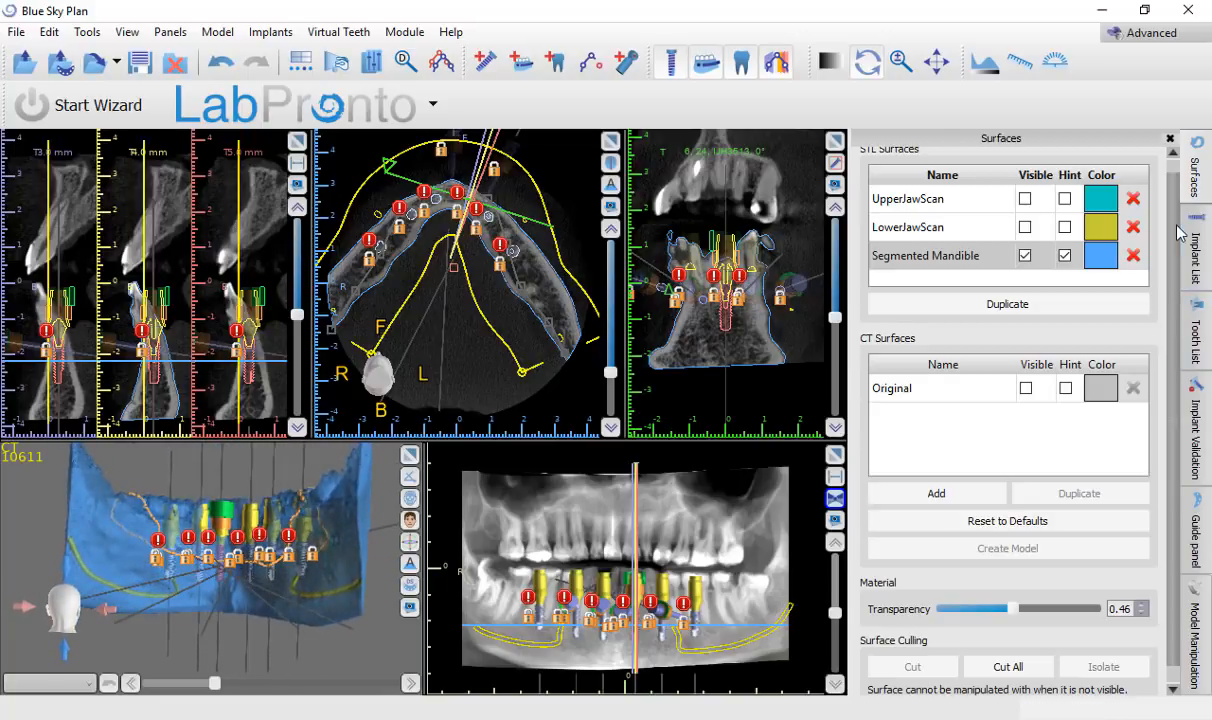
# Step: Review the surgical guide's thickness, drill length and drill stop settings and accept them as they are
pyautogui.click(1195, 530)
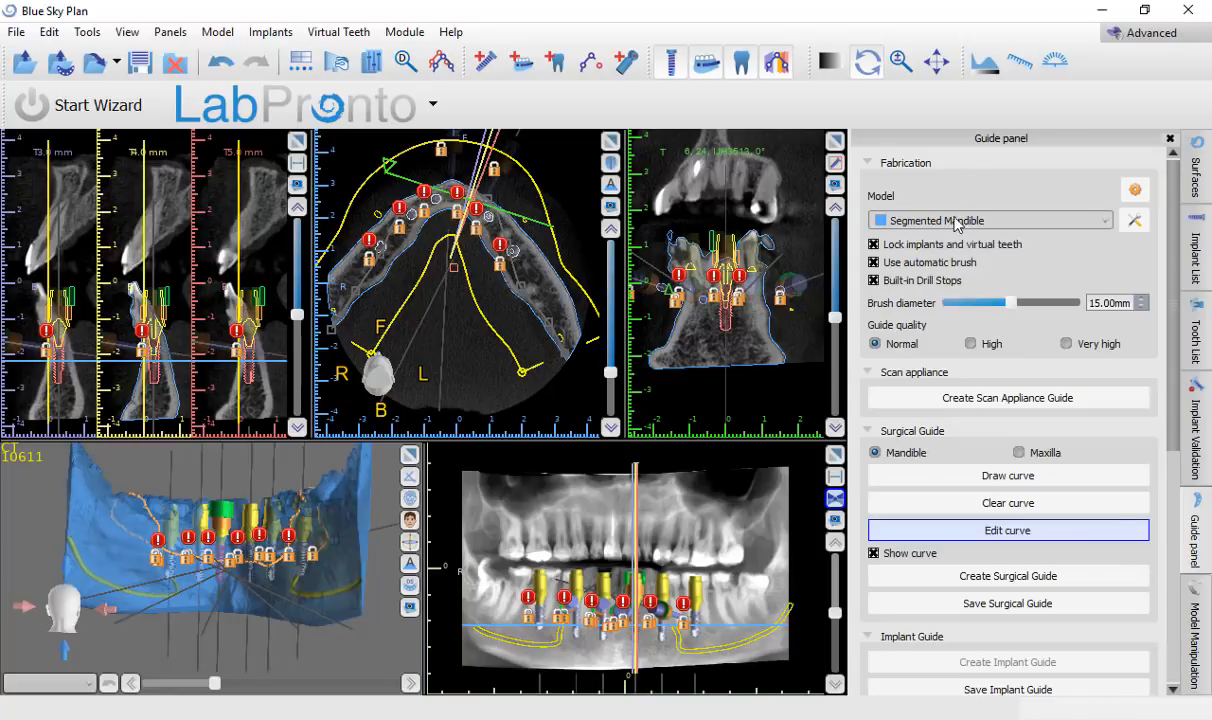
pyautogui.click(1135, 190)
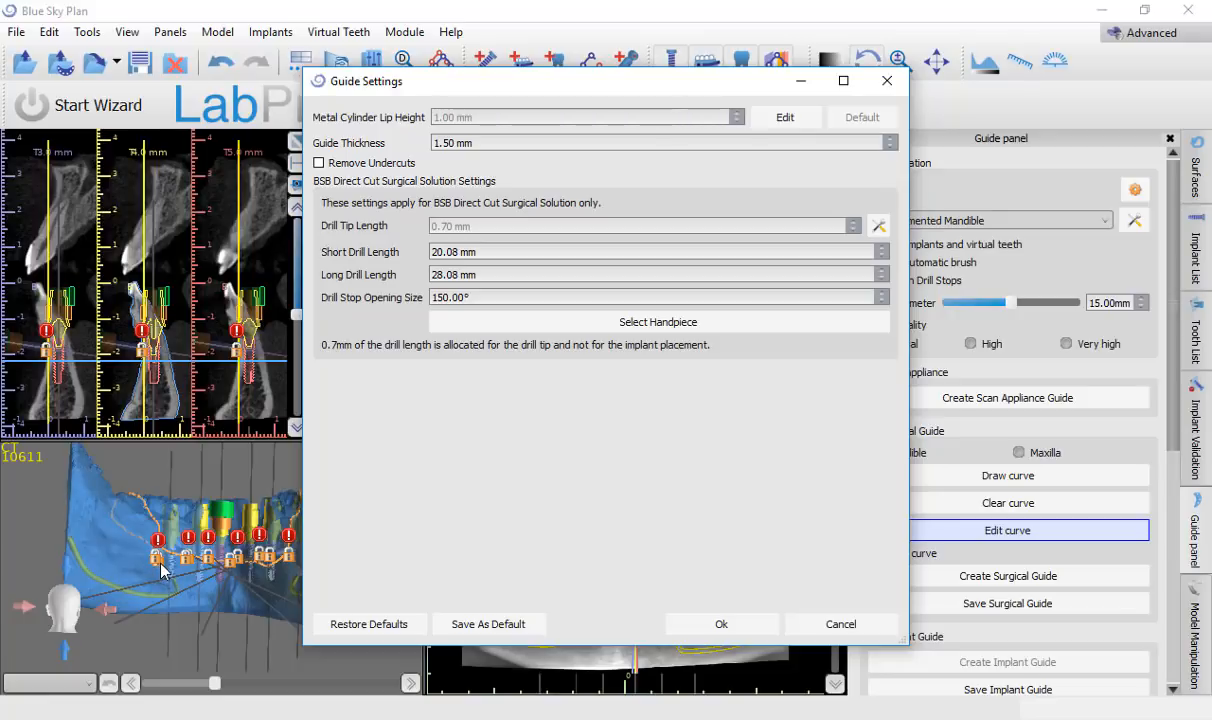
pyautogui.click(750, 625)
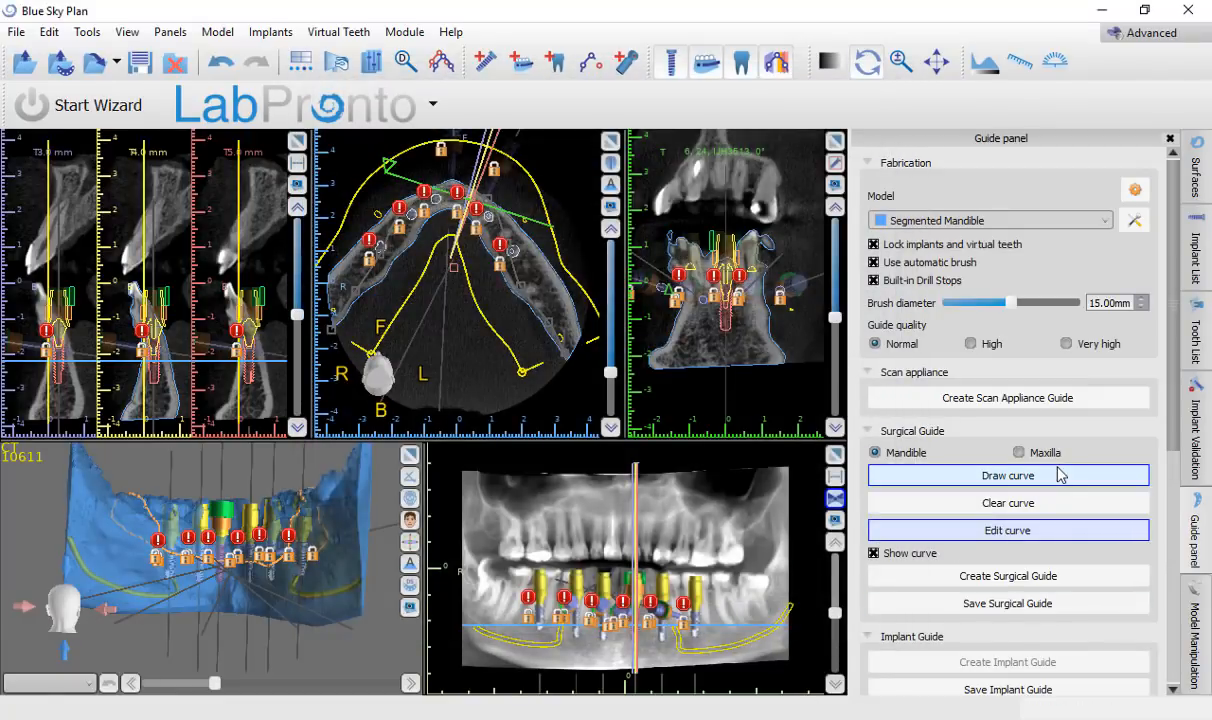
# Step: Enlarge the 3D view and lower the guide curve points along the outer side of the left mandible
pyautogui.moveTo(62, 530)
pyautogui.mouseDown()
pyautogui.moveTo(215, 570)
pyautogui.moveTo(409, 490)
pyautogui.mouseUp()
pyautogui.click(409, 486)
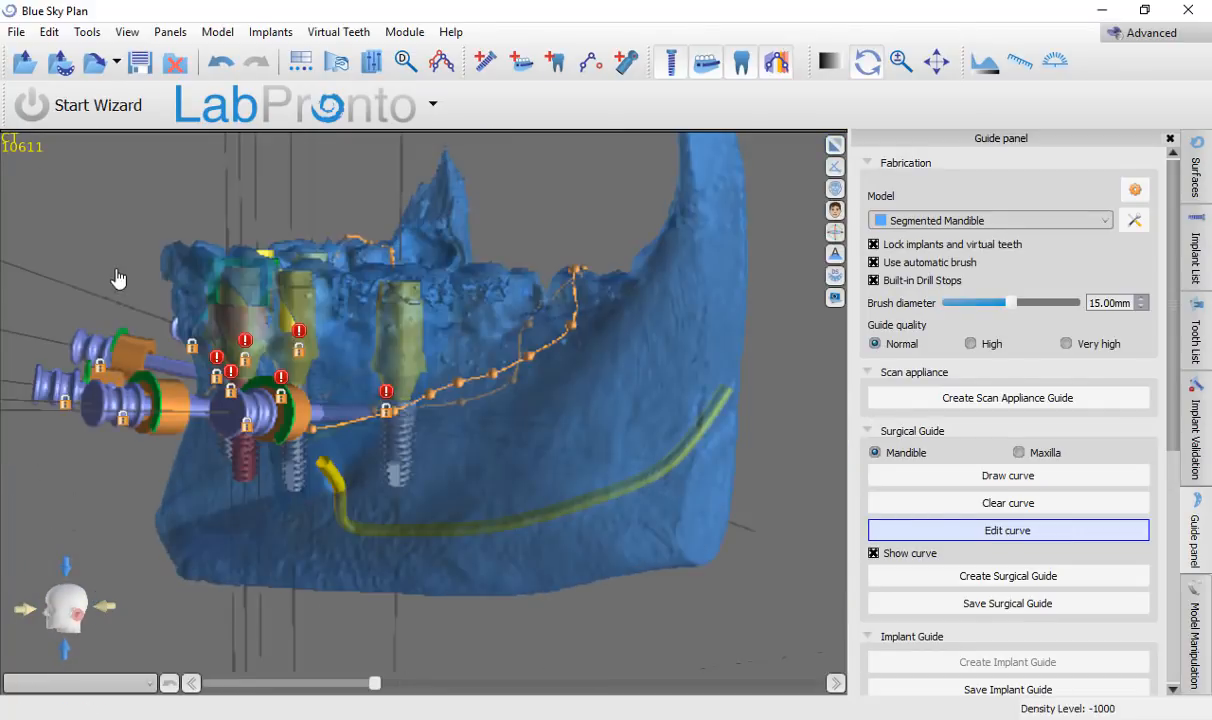
pyautogui.moveTo(111, 285)
pyautogui.mouseDown()
pyautogui.moveTo(250, 380)
pyautogui.moveTo(440, 470)
pyautogui.moveTo(598, 440)
pyautogui.moveTo(116, 275)
pyautogui.mouseUp()
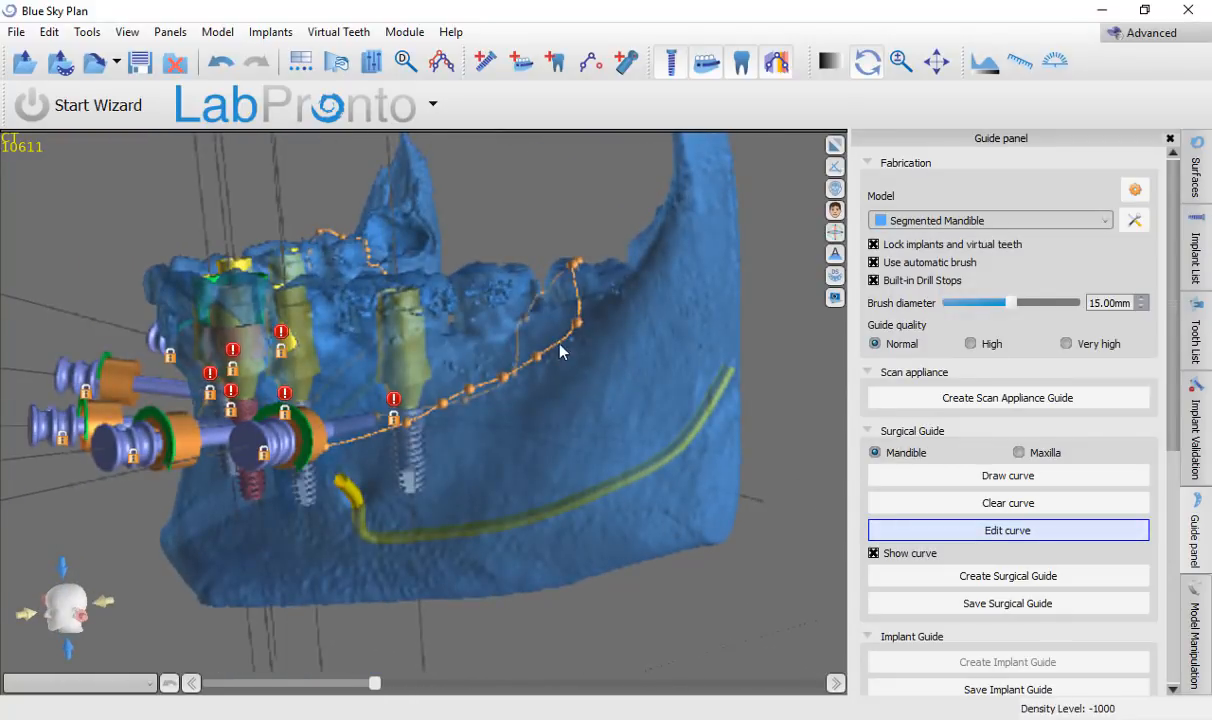
pyautogui.moveTo(575, 333); pyautogui.dragTo(472, 411)
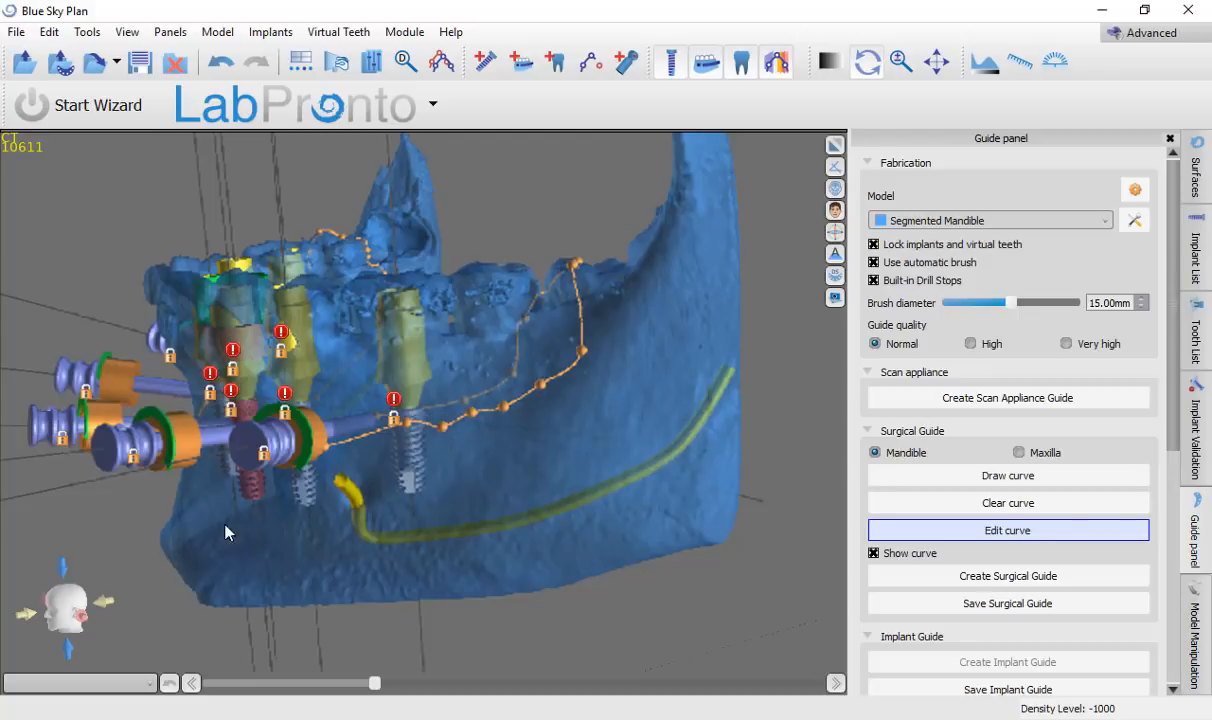
pyautogui.moveTo(306, 533); pyautogui.dragTo(292, 453)
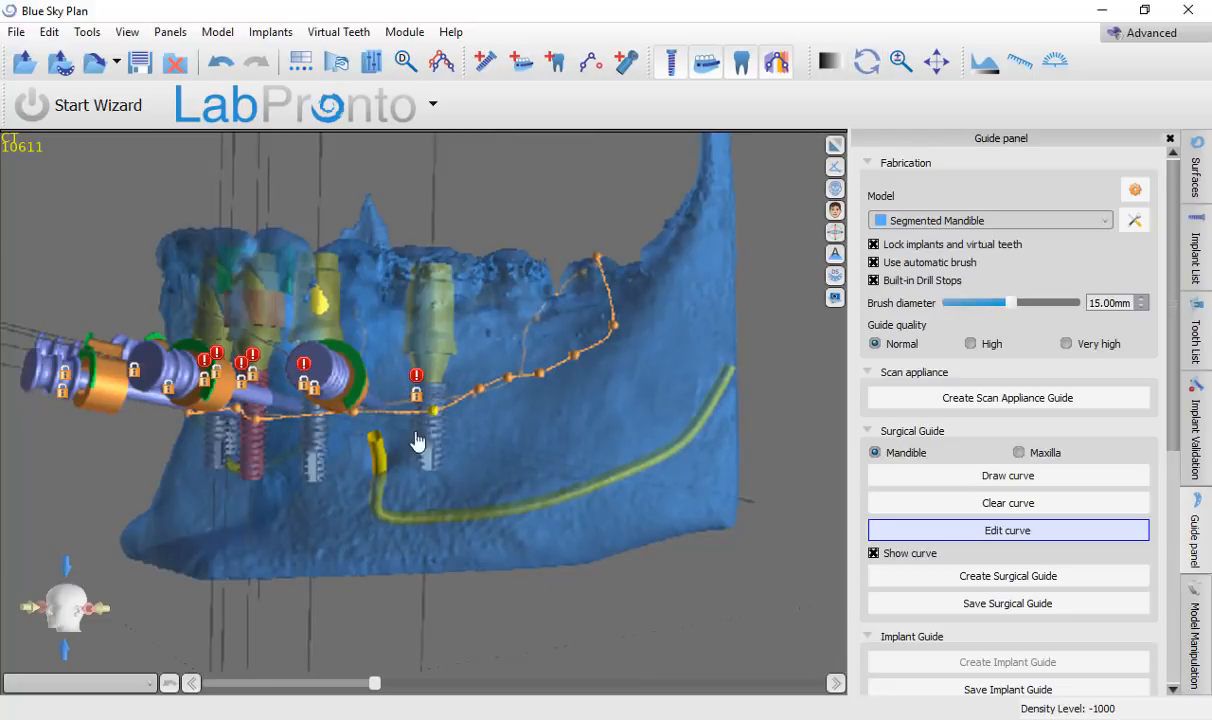
pyautogui.moveTo(419, 441); pyautogui.dragTo(340, 497)
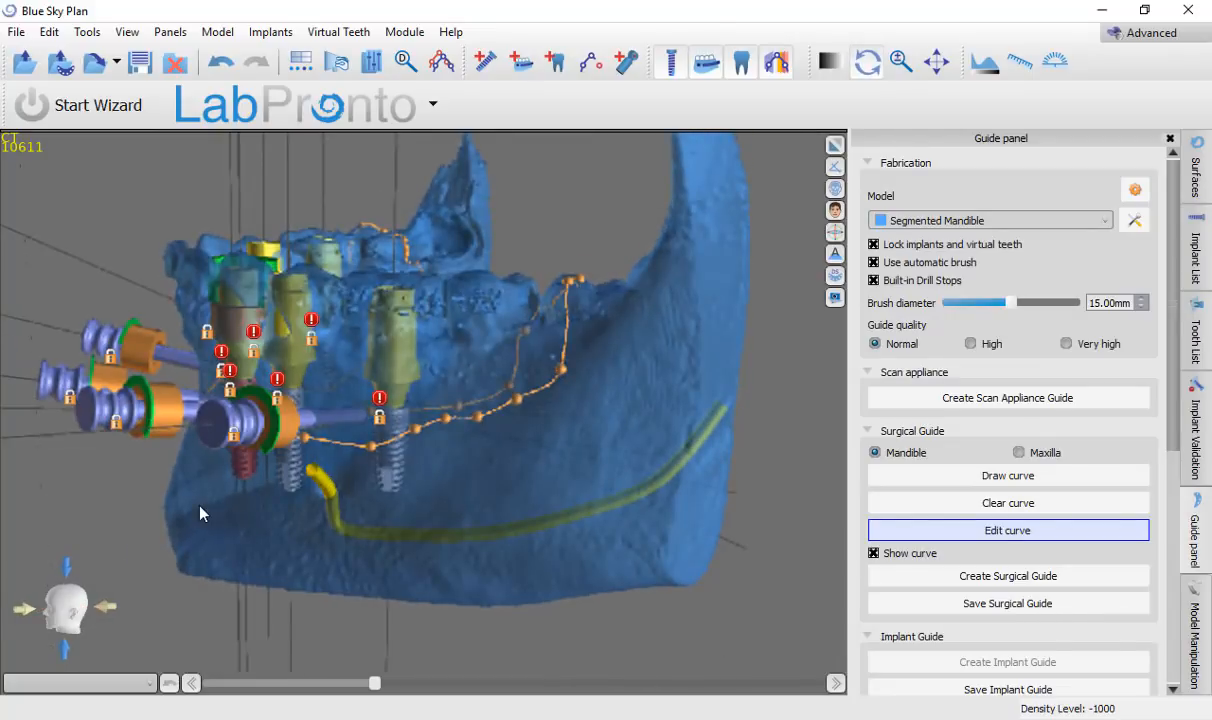
# Step: Lower the guide curve points on the lingual side behind the left and front implants
pyautogui.moveTo(200, 513); pyautogui.dragTo(709, 460)
pyautogui.moveTo(346, 576); pyautogui.dragTo(432, 455)
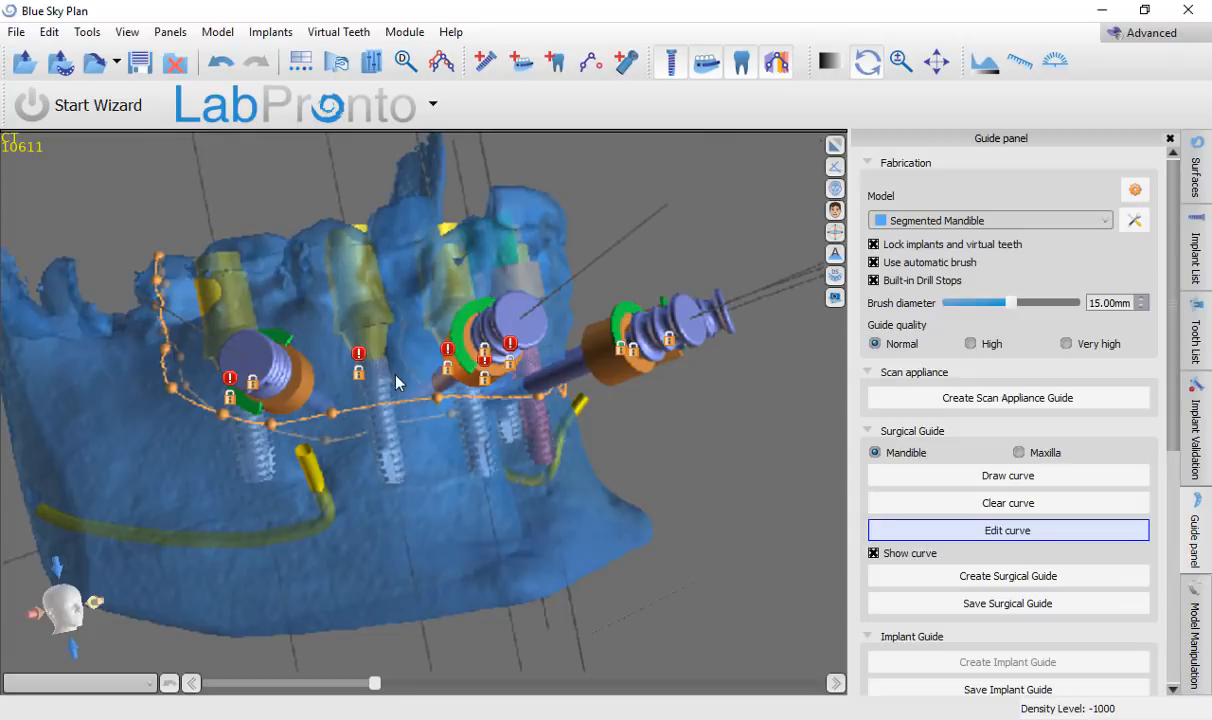
pyautogui.moveTo(137, 486); pyautogui.dragTo(390, 356)
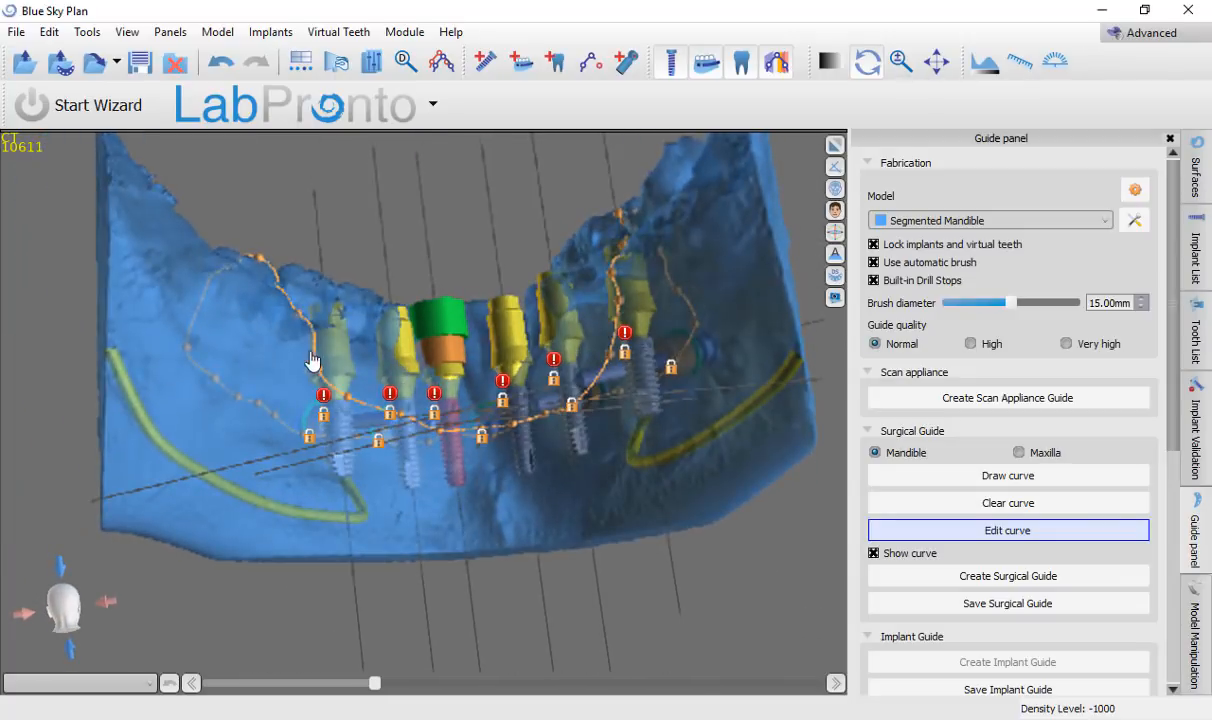
pyautogui.moveTo(528, 417); pyautogui.dragTo(516, 484)
pyautogui.scroll(5, 516, 484)
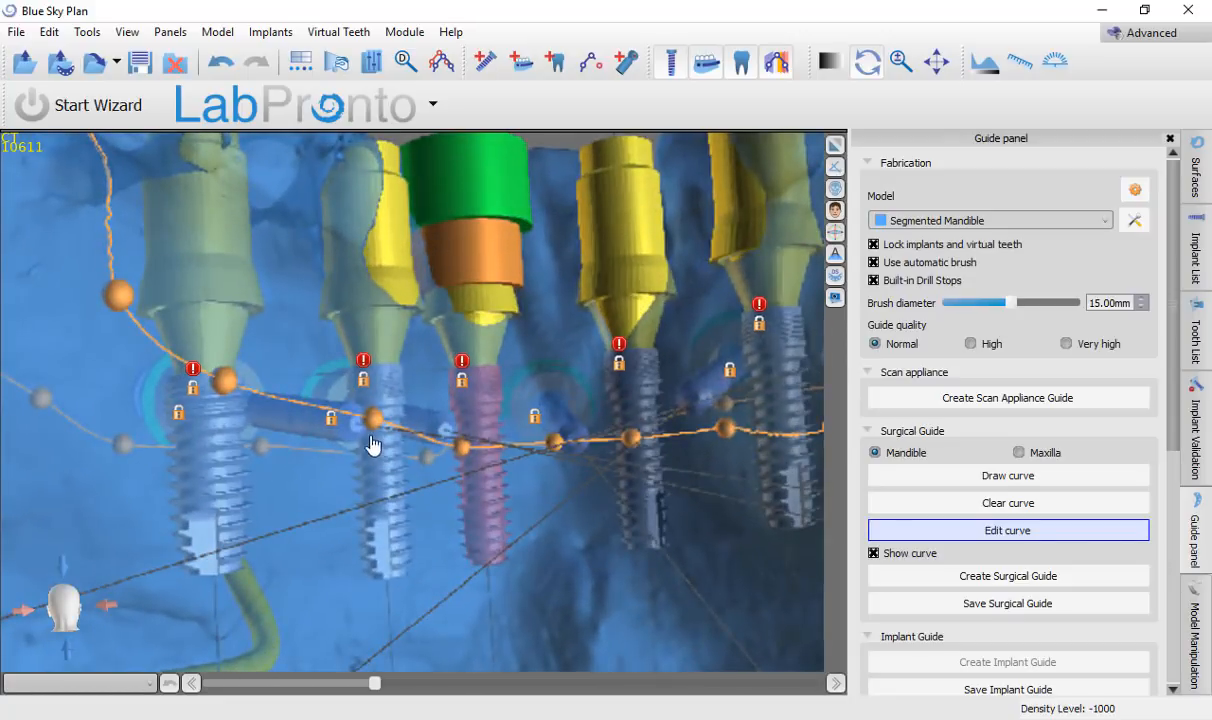
pyautogui.moveTo(372, 425); pyautogui.dragTo(362, 446)
pyautogui.moveTo(226, 382); pyautogui.dragTo(226, 401)
# Step: Move the guide curve point on the left posterior lingual ridge further down the bone
pyautogui.moveTo(484, 354); pyautogui.dragTo(564, 565)
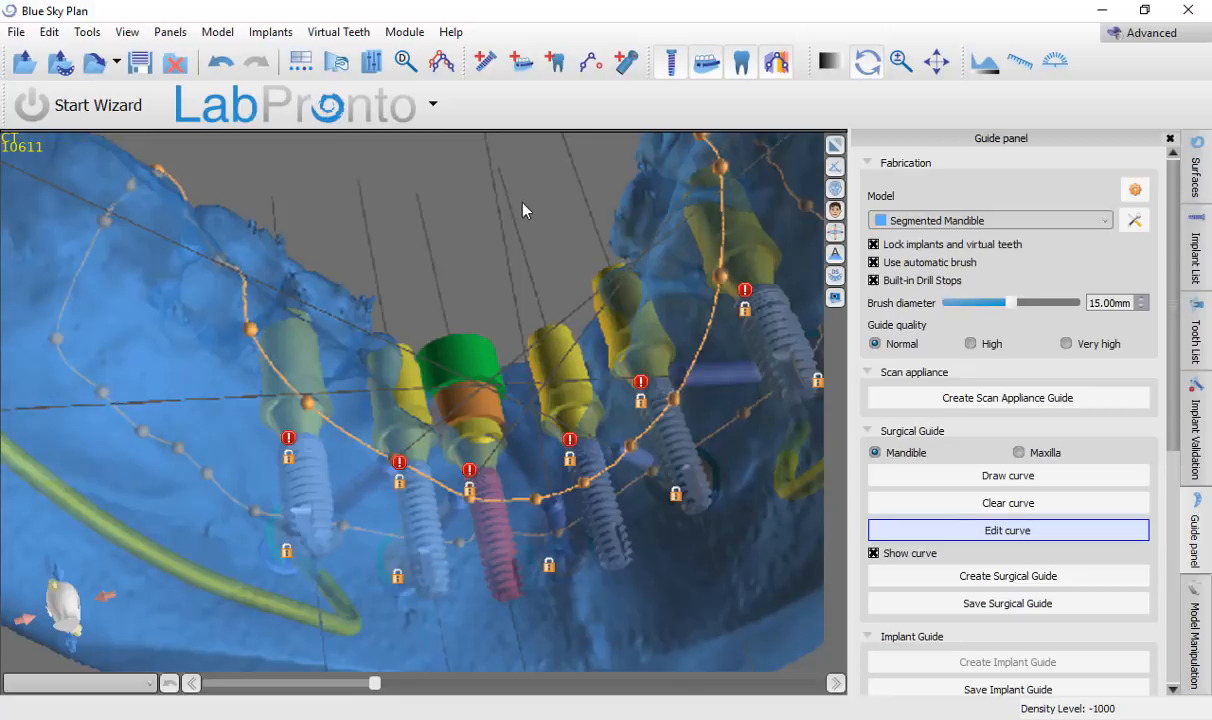
pyautogui.moveTo(410, 207); pyautogui.dragTo(247, 308)
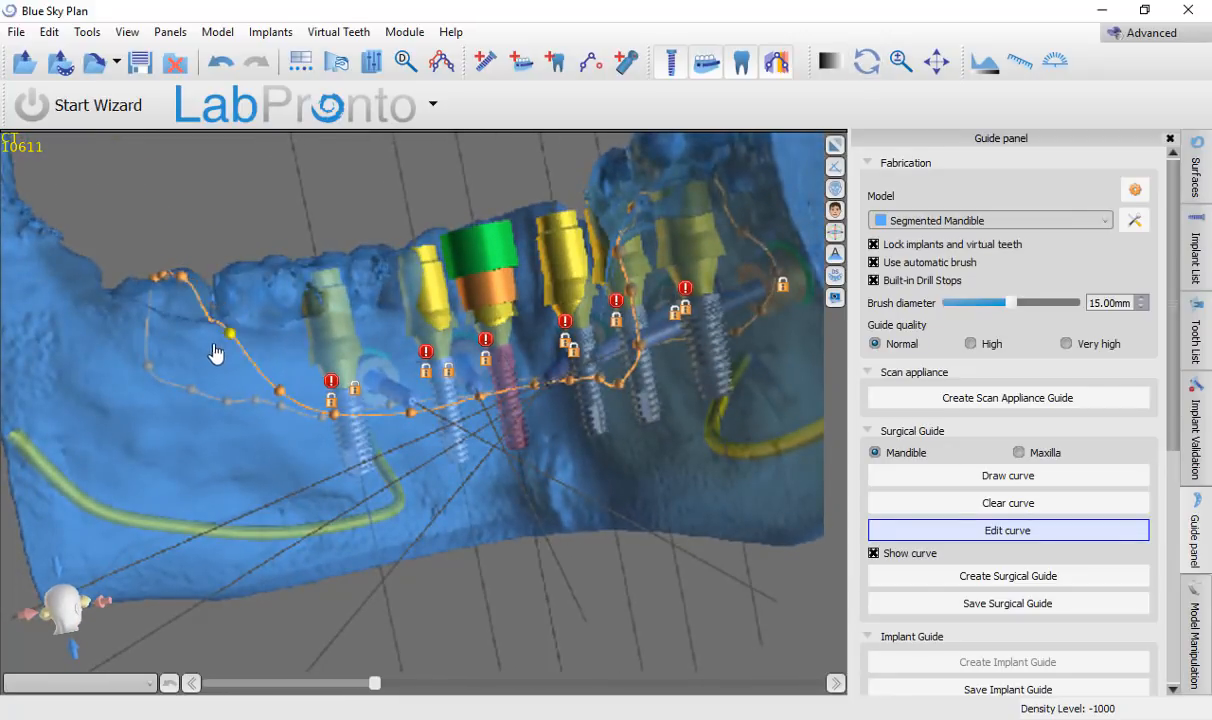
pyautogui.moveTo(192, 354); pyautogui.dragTo(822, 340)
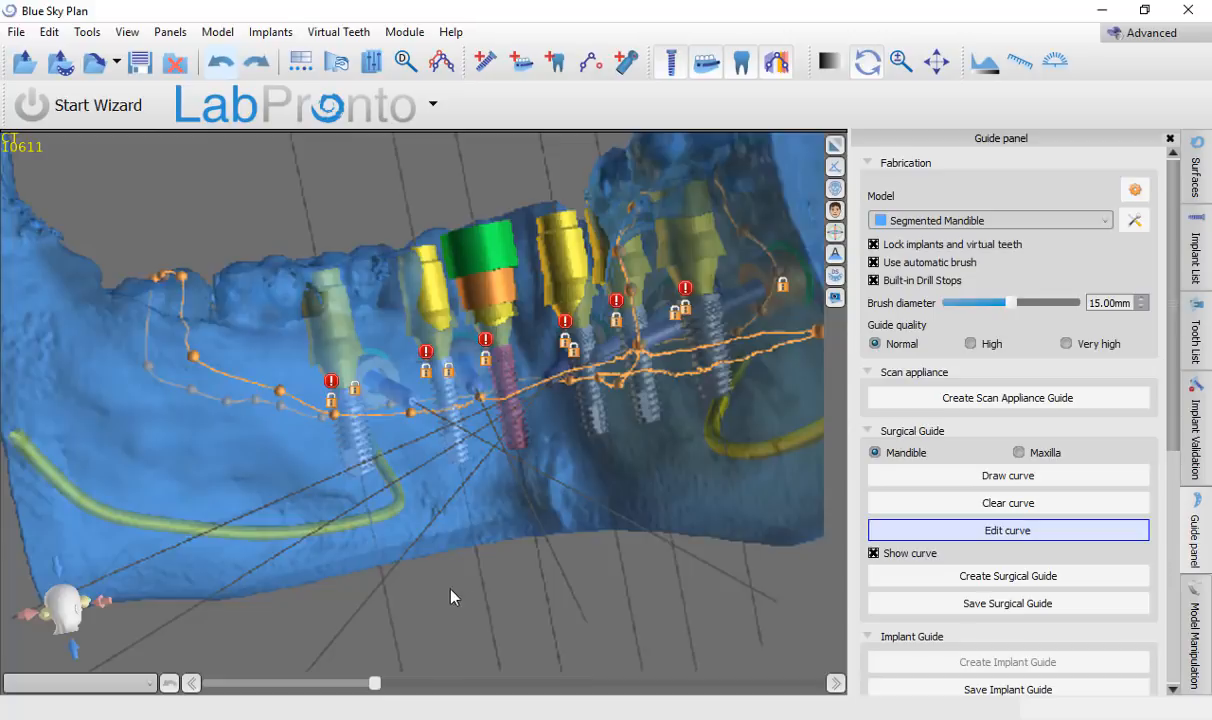
# Step: Create the surgical guide from the edited curve, saving the Custom handpiece preferences as they are
pyautogui.moveTo(452, 590); pyautogui.dragTo(450, 470)
pyautogui.moveTo(695, 492); pyautogui.dragTo(988, 550)
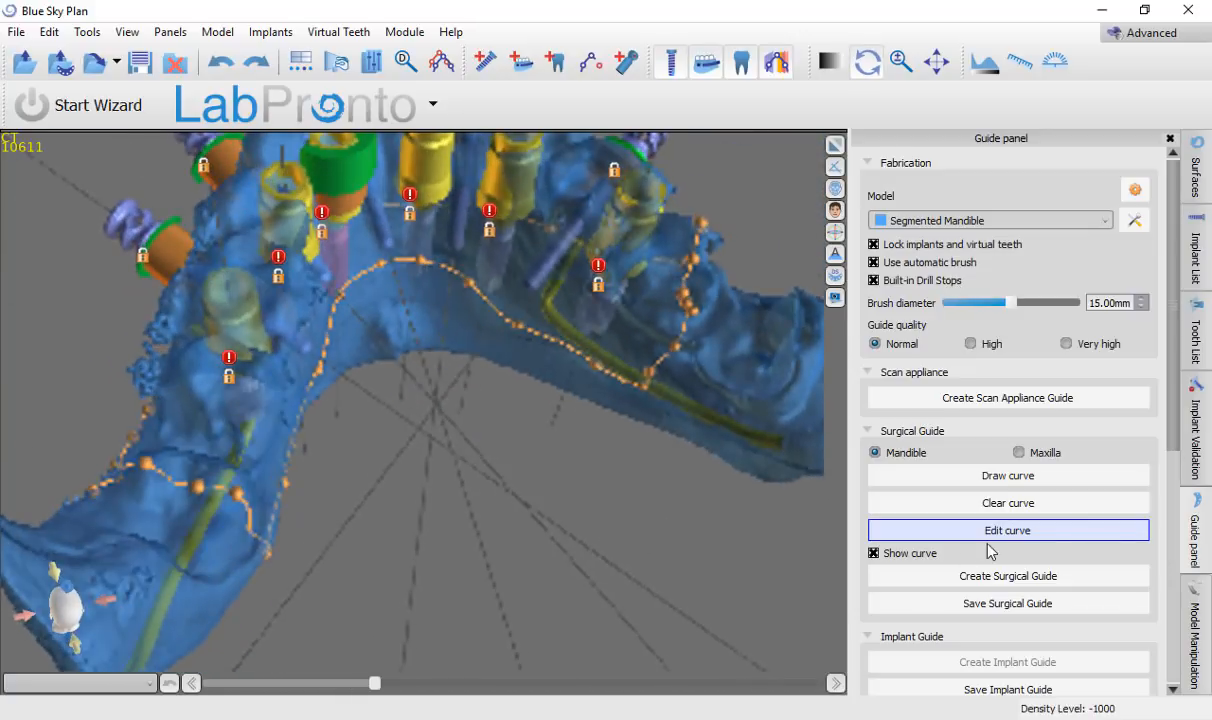
pyautogui.click(981, 577)
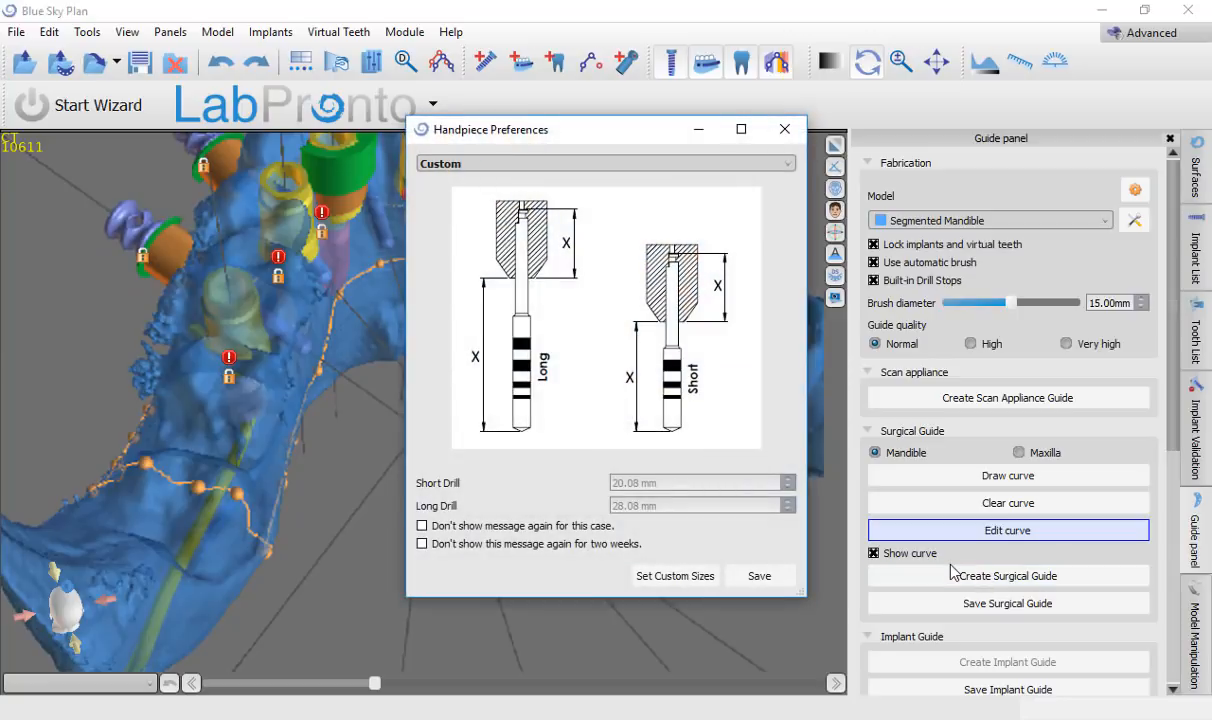
pyautogui.click(737, 580)
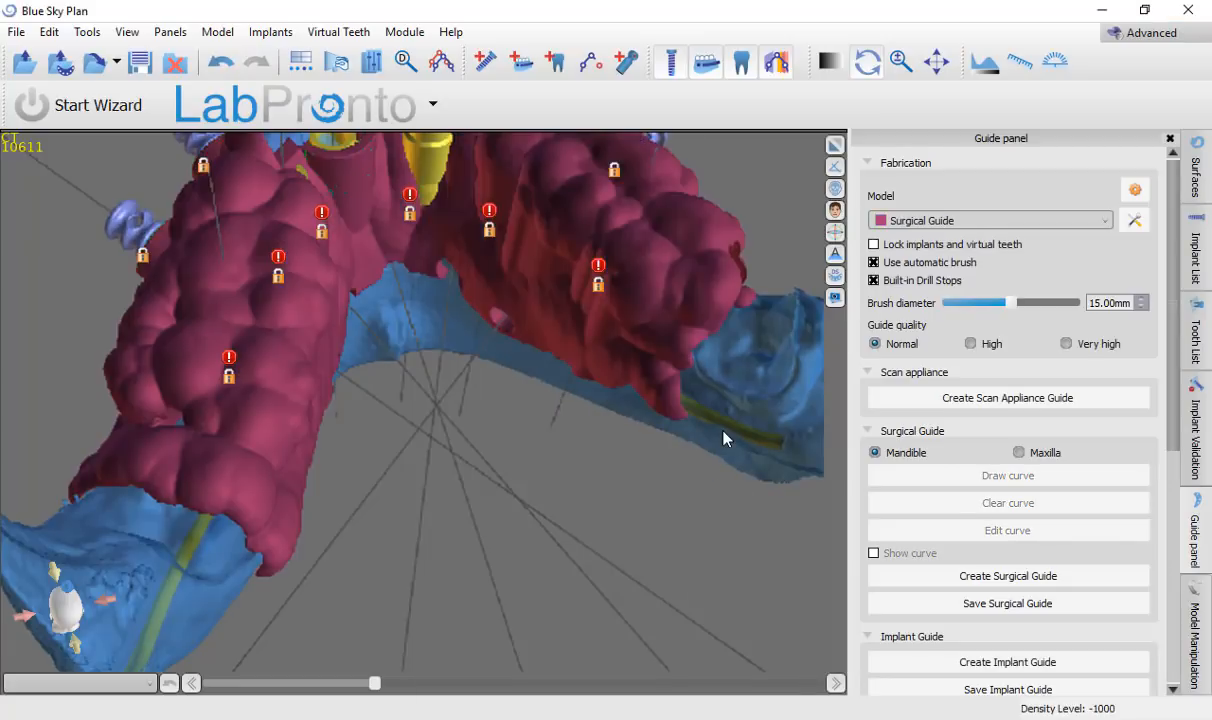
# Step: Examine the generated surgical guide from the front and both sides, checking its coverage around the implants and fixation pins
pyautogui.scroll(-5, 527, 392)
pyautogui.moveTo(533, 487); pyautogui.dragTo(481, 329)
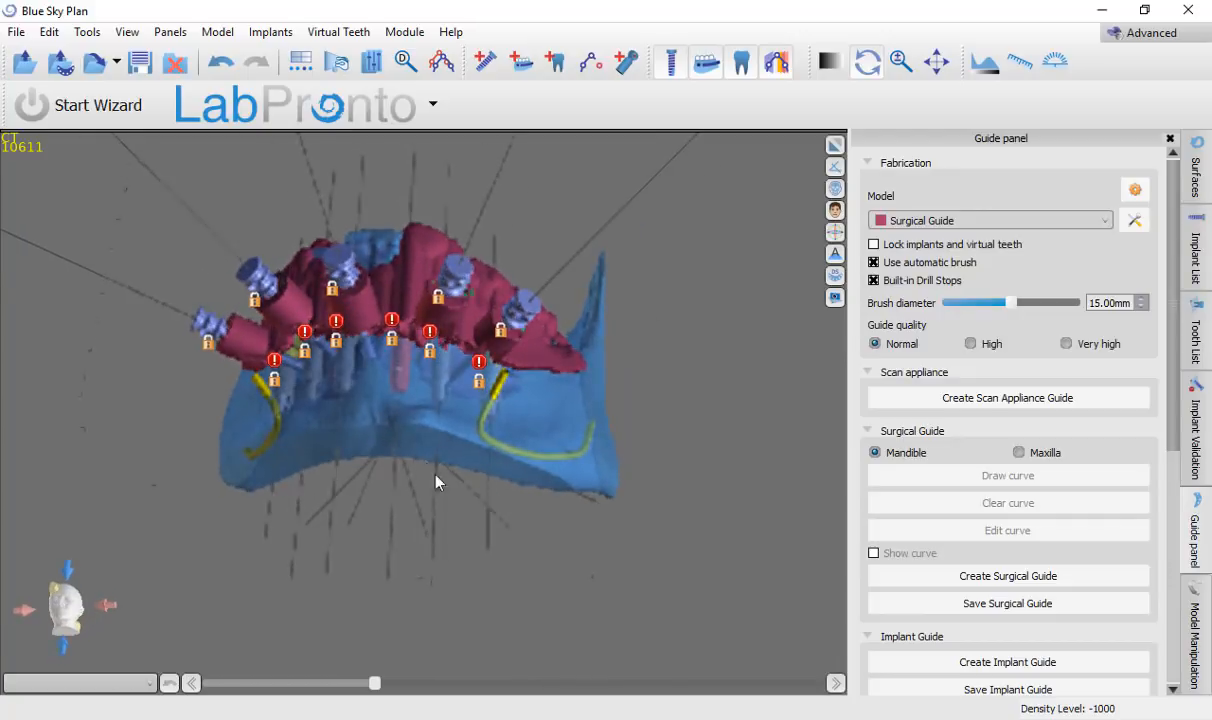
pyautogui.moveTo(420, 460); pyautogui.dragTo(444, 162)
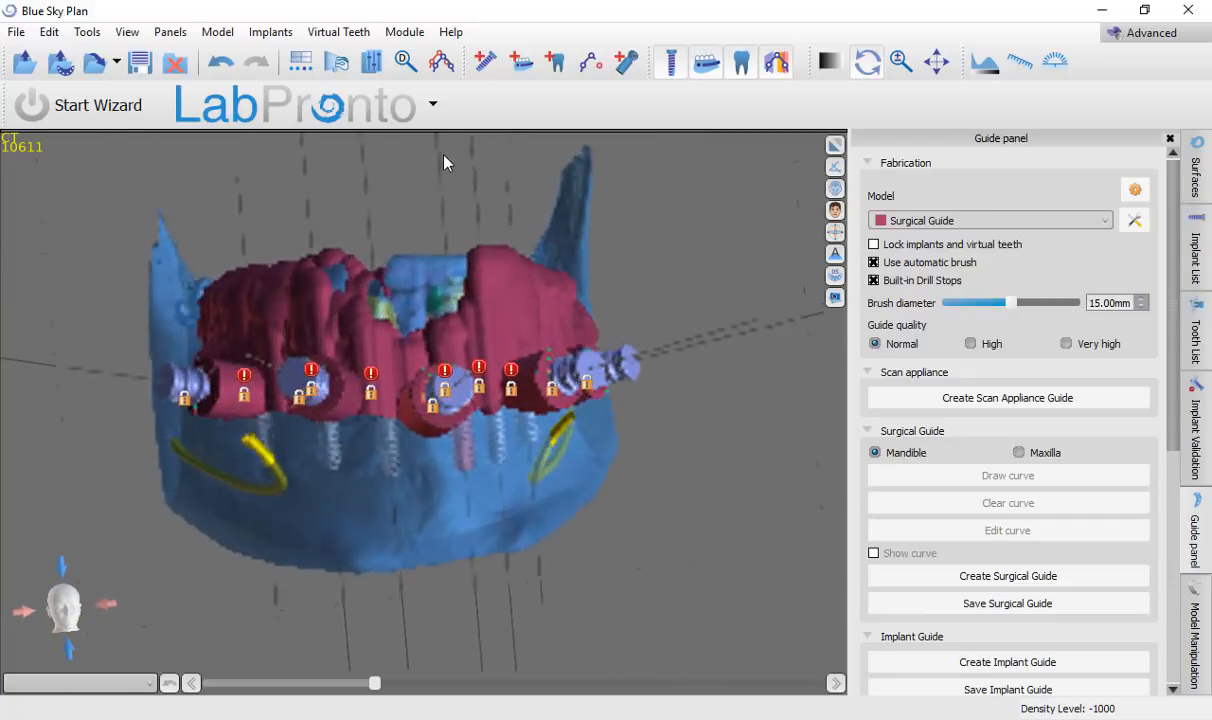
pyautogui.scroll(5, 427, 137)
pyautogui.moveTo(475, 207); pyautogui.dragTo(400, 375)
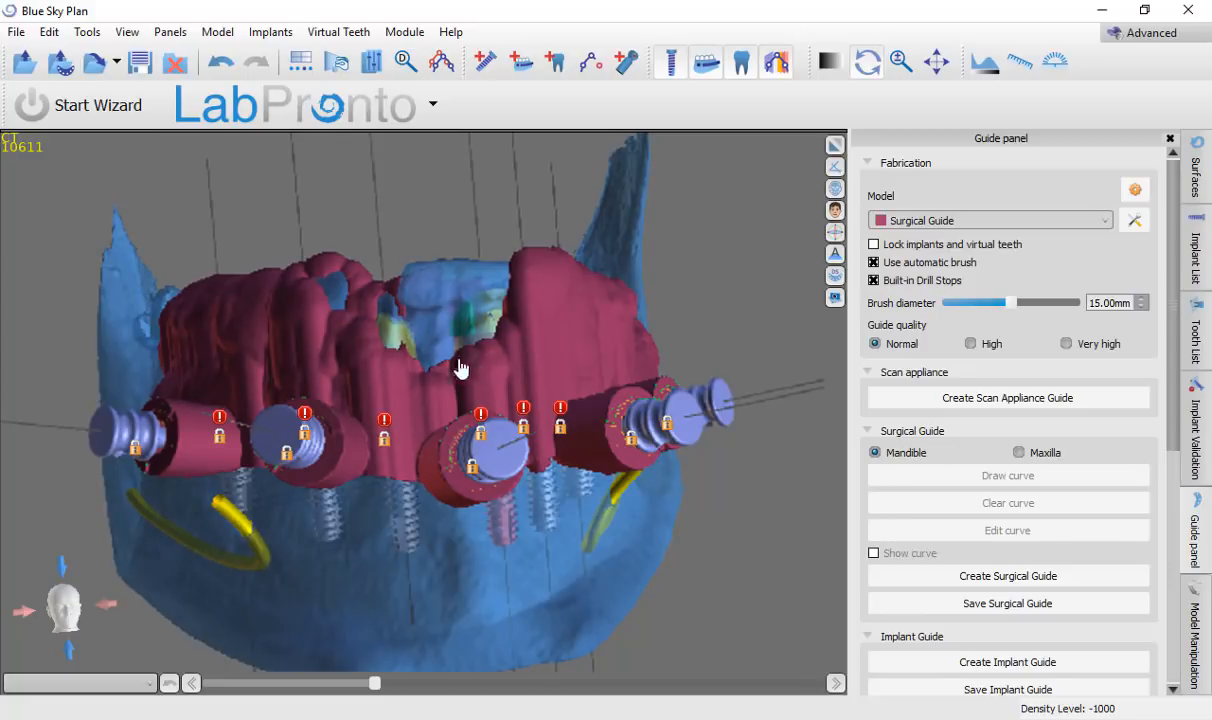
pyautogui.moveTo(123, 290); pyautogui.dragTo(456, 371)
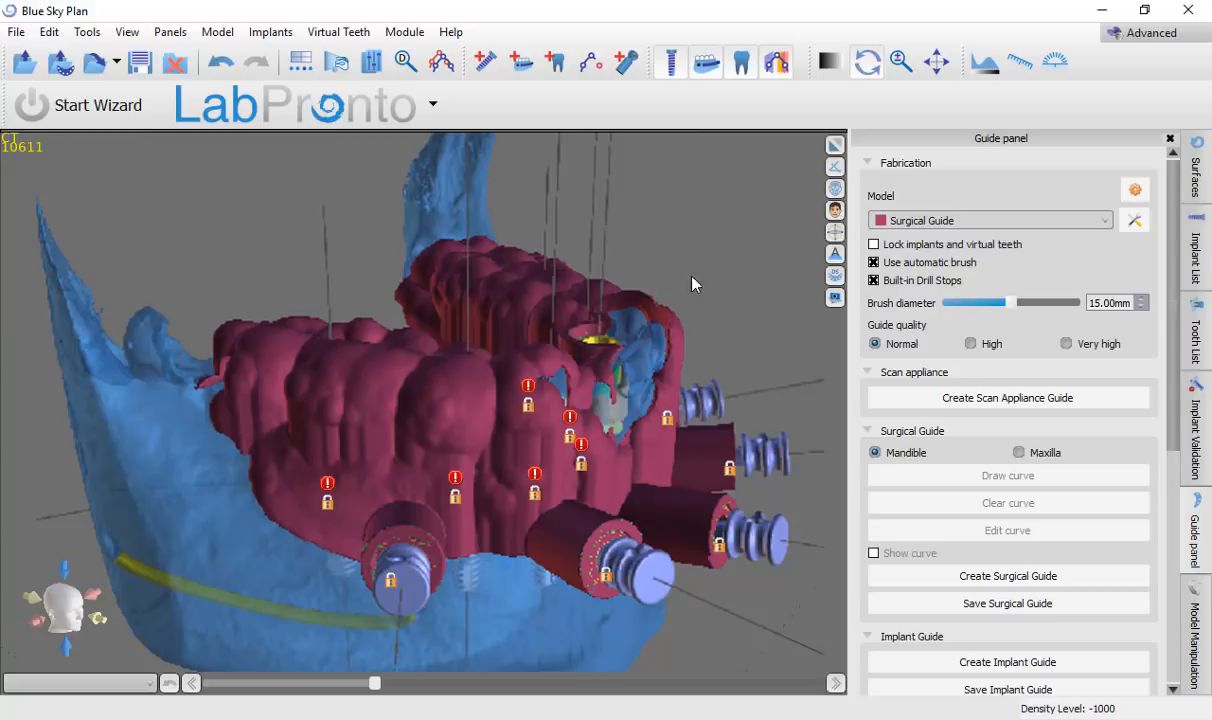
pyautogui.moveTo(753, 343); pyautogui.dragTo(270, 381)
pyautogui.moveTo(351, 311); pyautogui.dragTo(487, 375)
pyautogui.moveTo(660, 460); pyautogui.dragTo(524, 308)
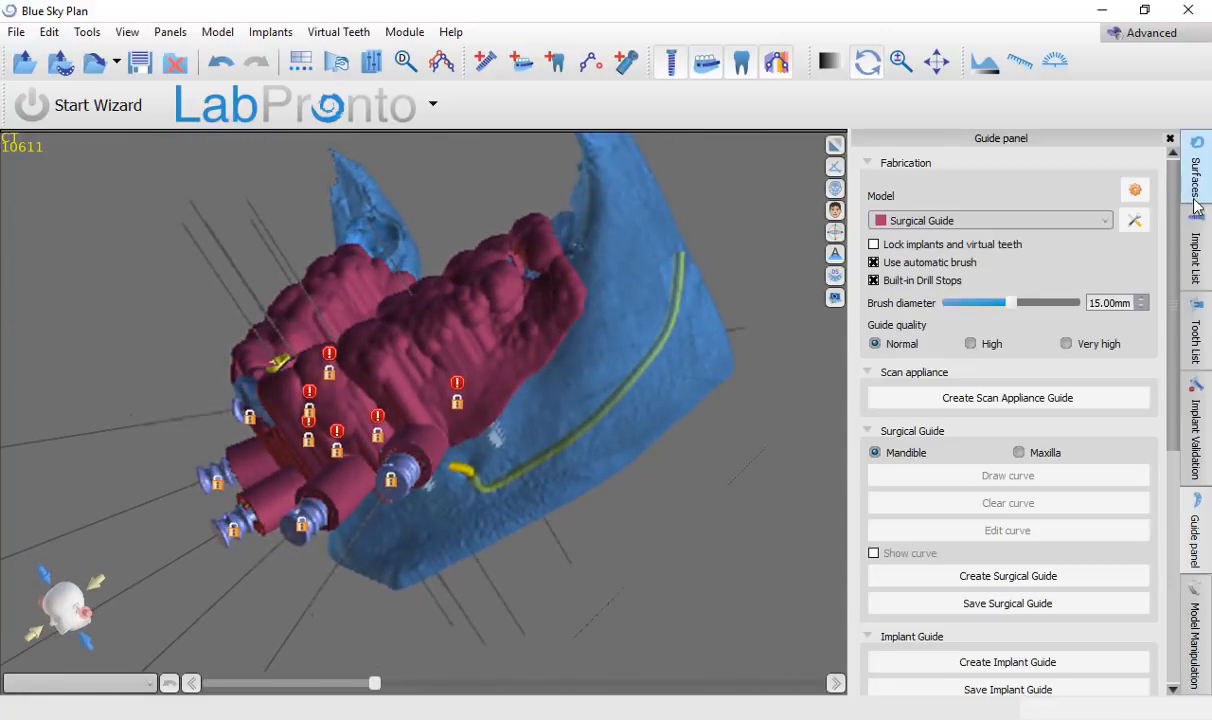
# Step: Set the Surgical Guide surface's transparency to 0.54
pyautogui.click(1195, 168)
pyautogui.click(888, 255)
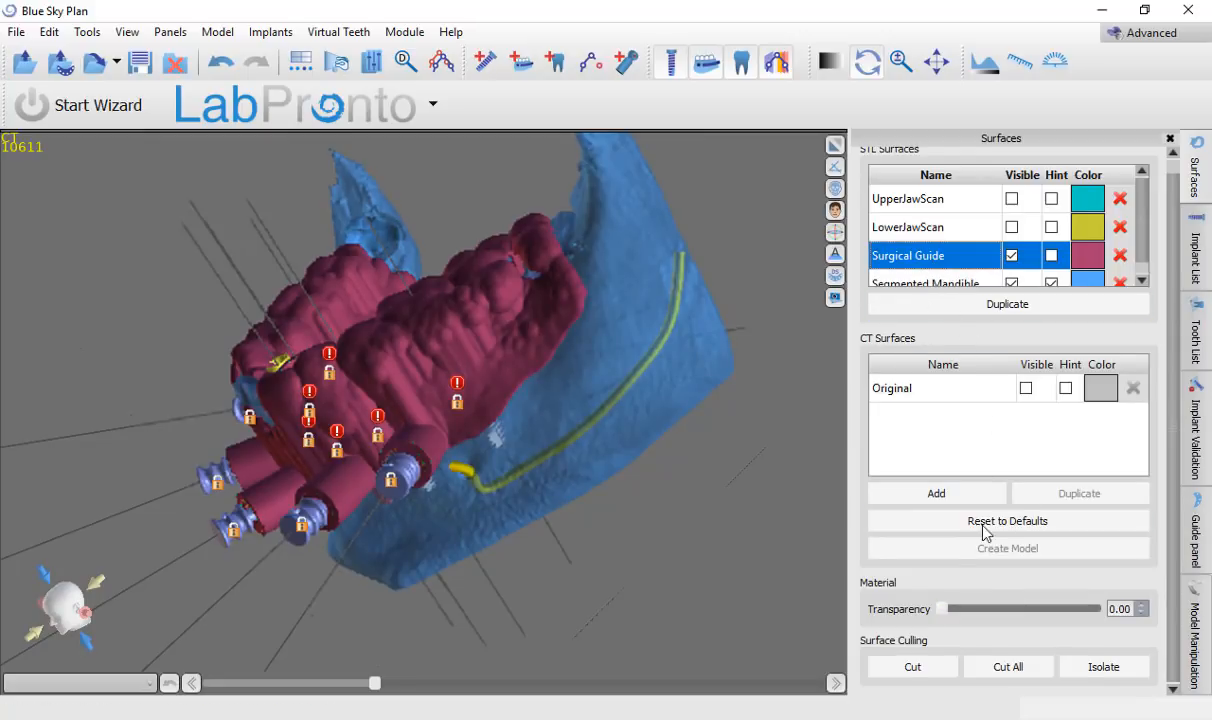
pyautogui.moveTo(939, 614); pyautogui.dragTo(1027, 615)
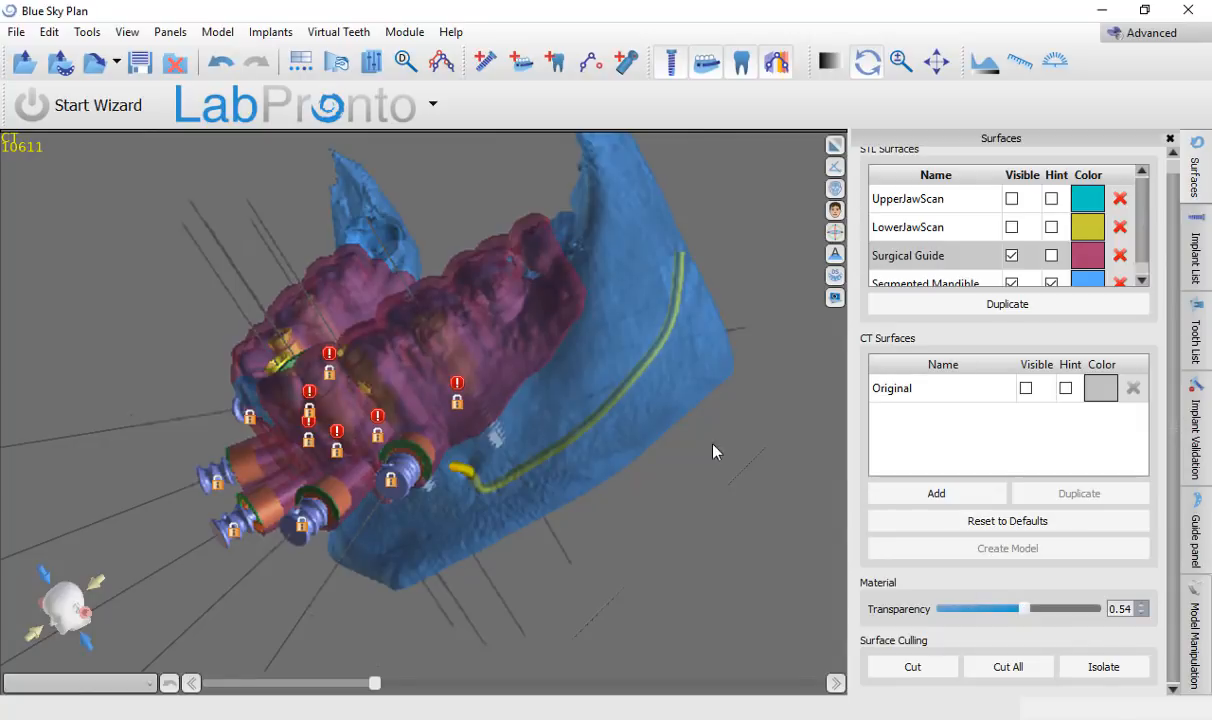
# Step: Cut all surface material standing above the bone around the front implants, leaving the guide's lower band
pyautogui.moveTo(713, 452); pyautogui.dragTo(436, 384)
pyautogui.moveTo(436, 384); pyautogui.dragTo(416, 309, button='right')
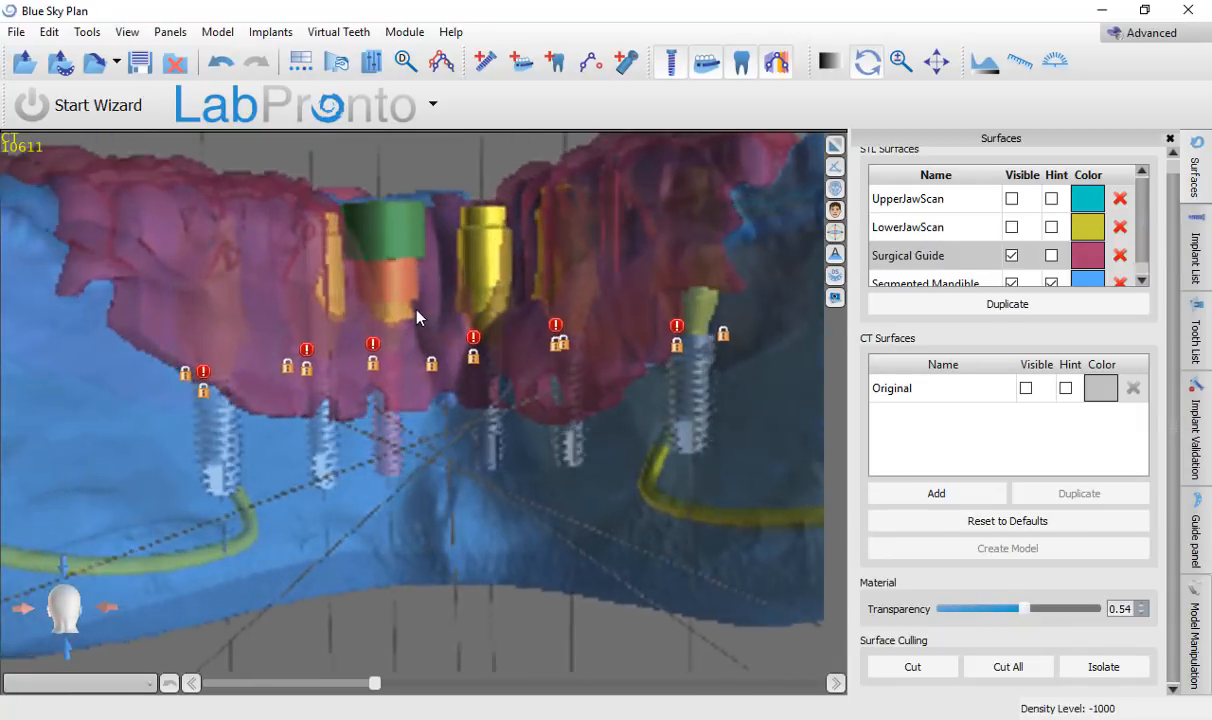
pyautogui.moveTo(417, 317); pyautogui.dragTo(427, 557)
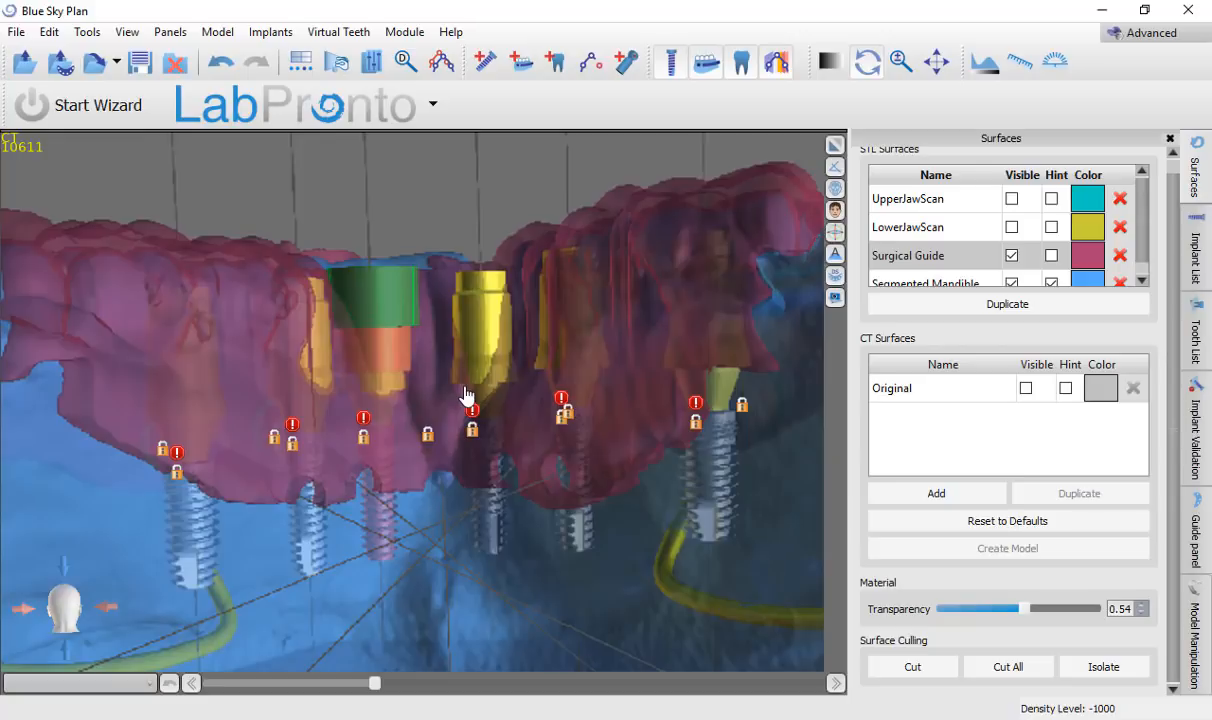
pyautogui.scroll(5, 419, 330)
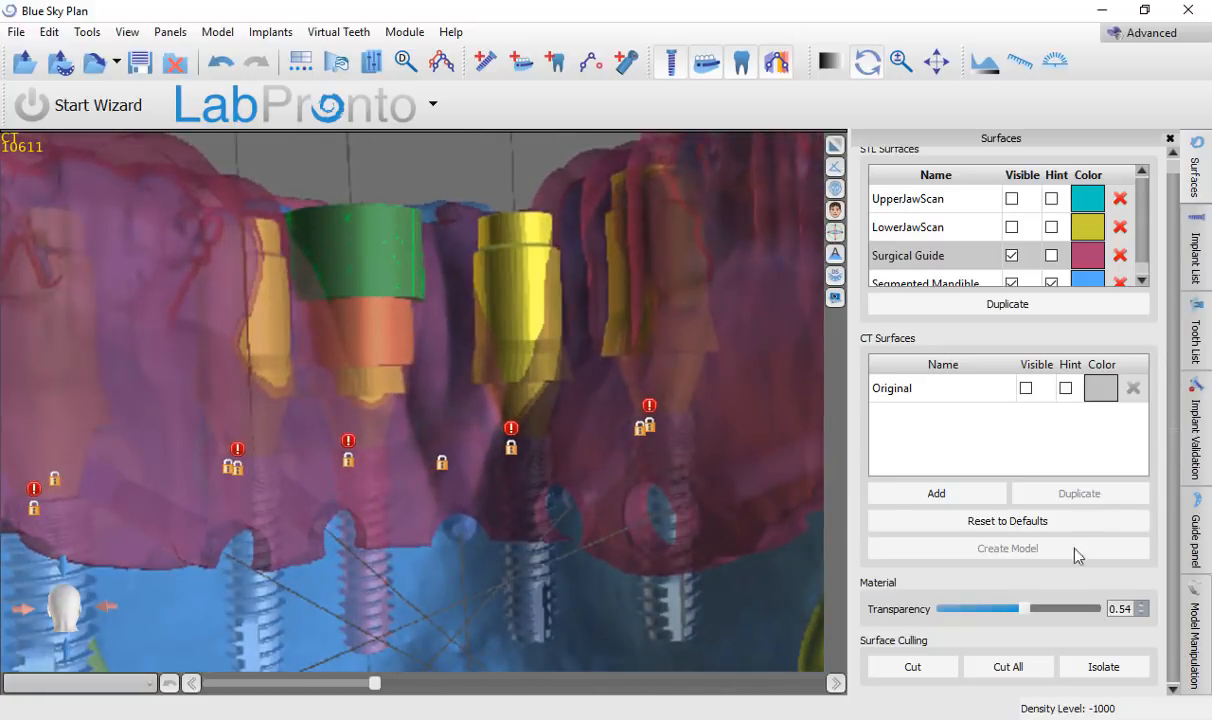
pyautogui.click(1010, 668)
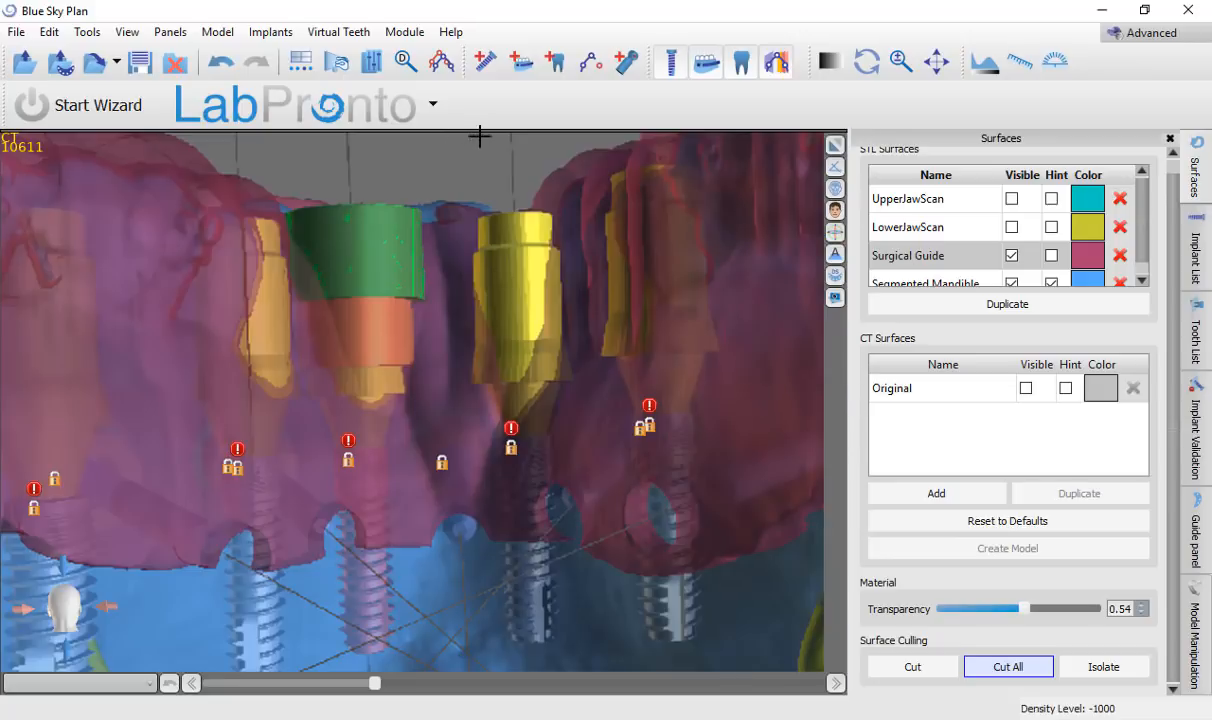
pyautogui.moveTo(484, 150)
pyautogui.mouseDown()
pyautogui.moveTo(303, 160)
pyautogui.moveTo(188, 188)
pyautogui.moveTo(163, 212)
pyautogui.moveTo(148, 261)
pyautogui.moveTo(167, 405)
pyautogui.moveTo(298, 414)
pyautogui.moveTo(550, 394)
pyautogui.moveTo(575, 255)
pyautogui.moveTo(590, 240)
pyautogui.mouseUp()
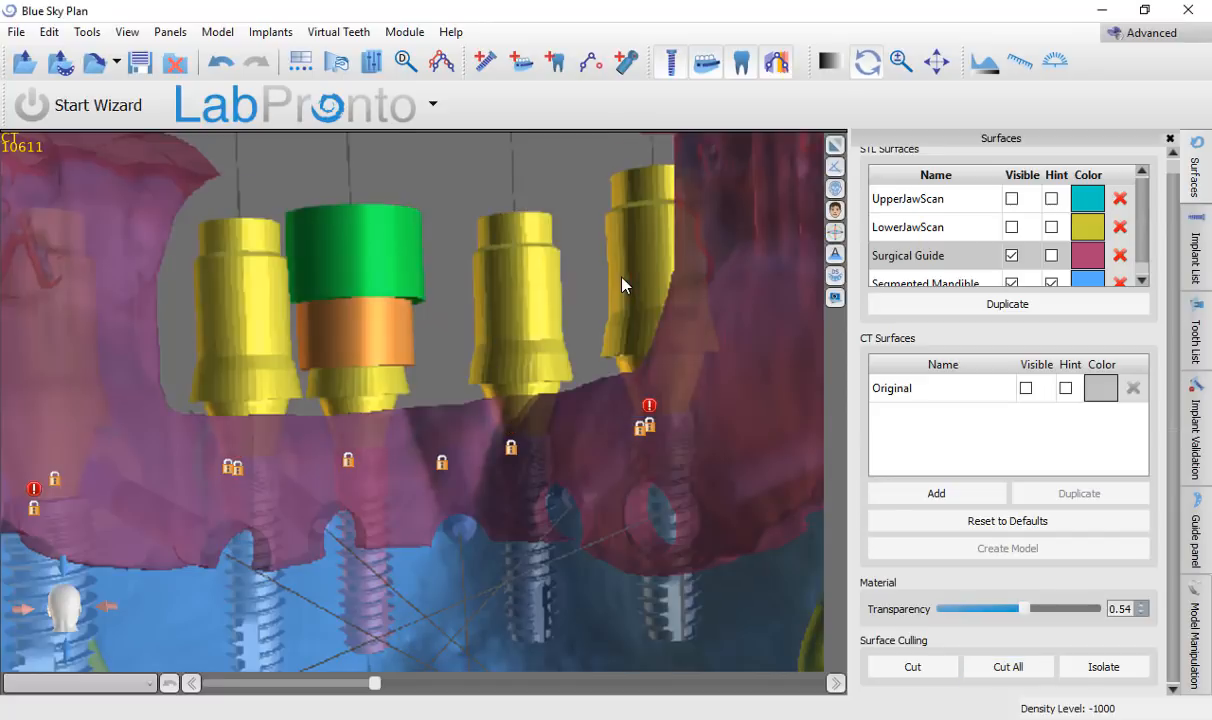
# Step: Cut all surface material above the guide band around the right posterior implants, keeping the distal end section
pyautogui.moveTo(576, 230); pyautogui.dragTo(514, 364)
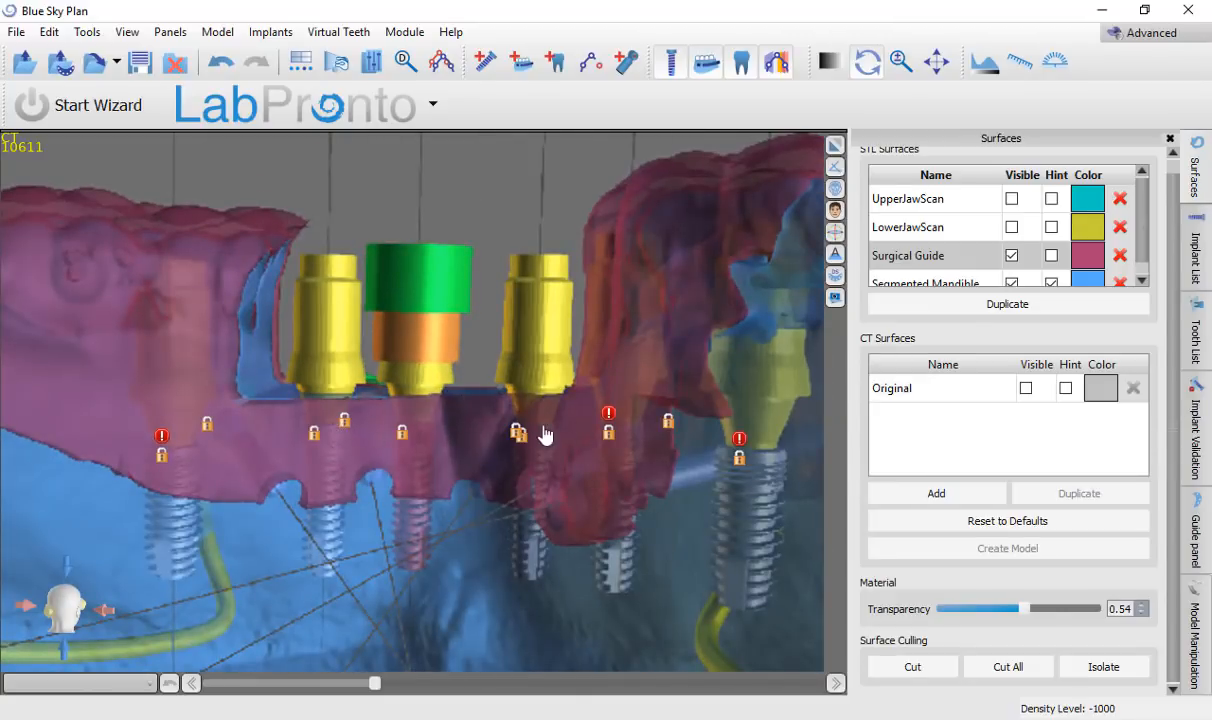
pyautogui.moveTo(346, 441); pyautogui.dragTo(178, 412)
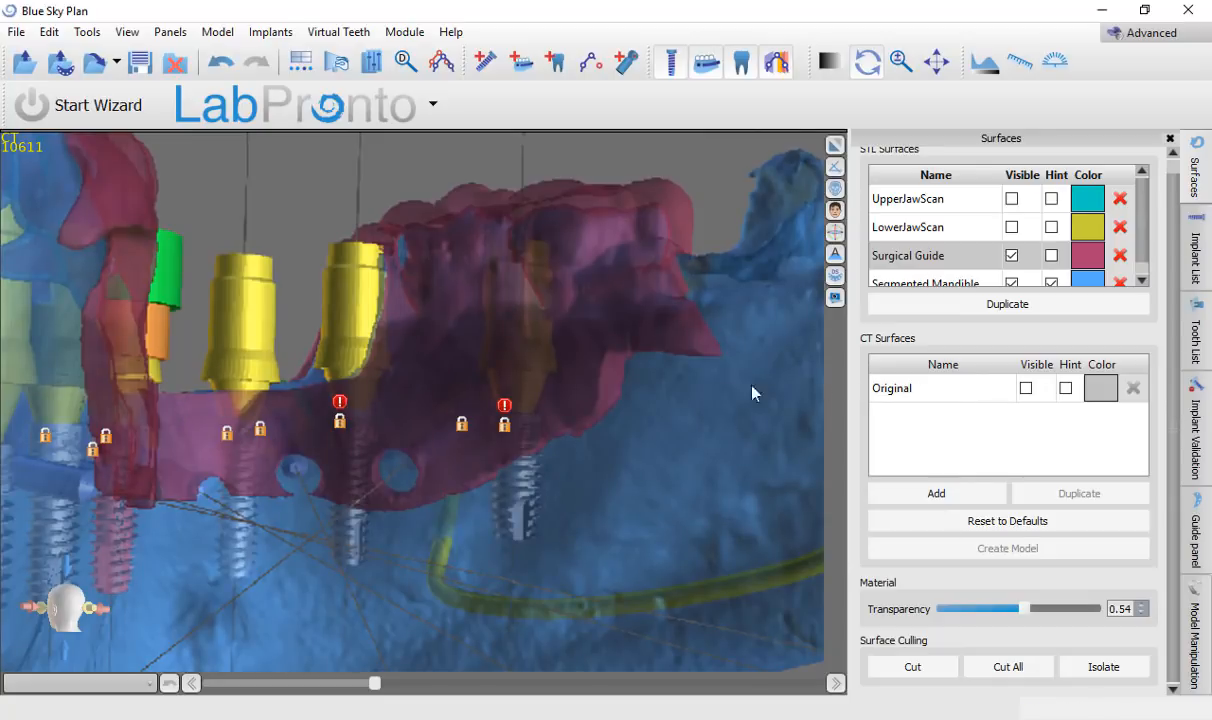
pyautogui.click(1020, 668)
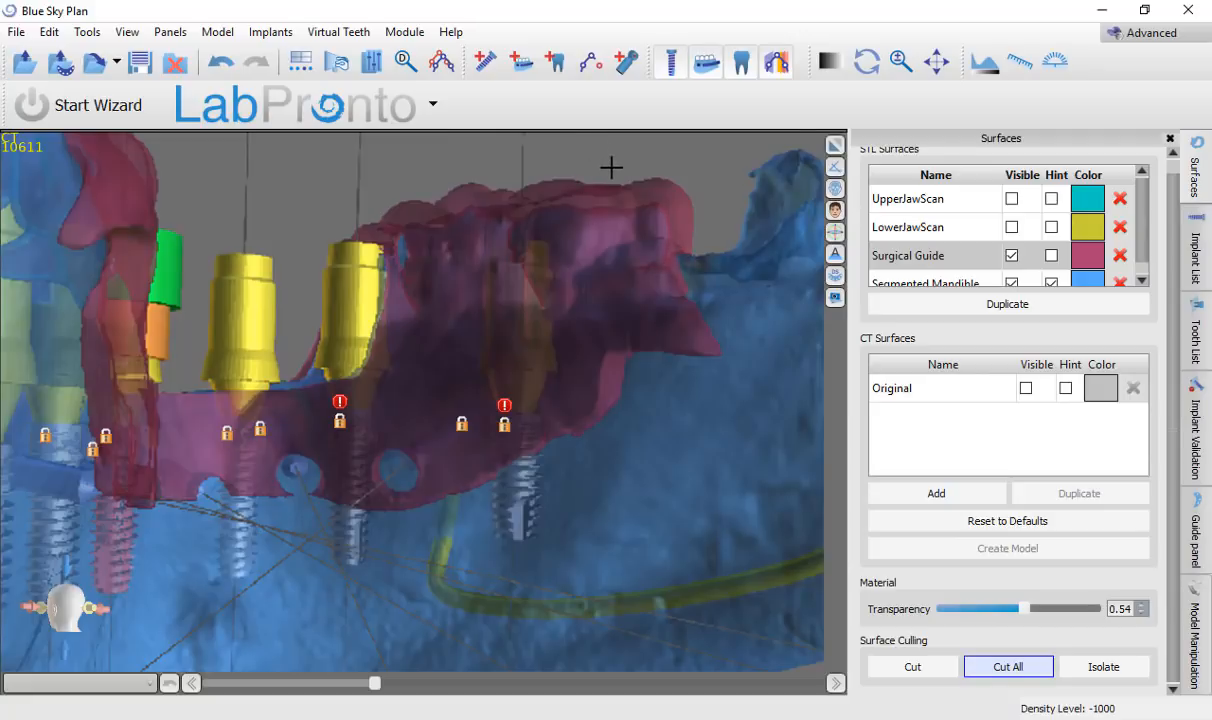
pyautogui.moveTo(600, 216)
pyautogui.mouseDown()
pyautogui.moveTo(578, 333)
pyautogui.moveTo(557, 368)
pyautogui.moveTo(535, 376)
pyautogui.moveTo(303, 379)
pyautogui.moveTo(238, 330)
pyautogui.moveTo(233, 233)
pyautogui.moveTo(454, 124)
pyautogui.moveTo(579, 147)
pyautogui.moveTo(568, 164)
pyautogui.mouseUp()
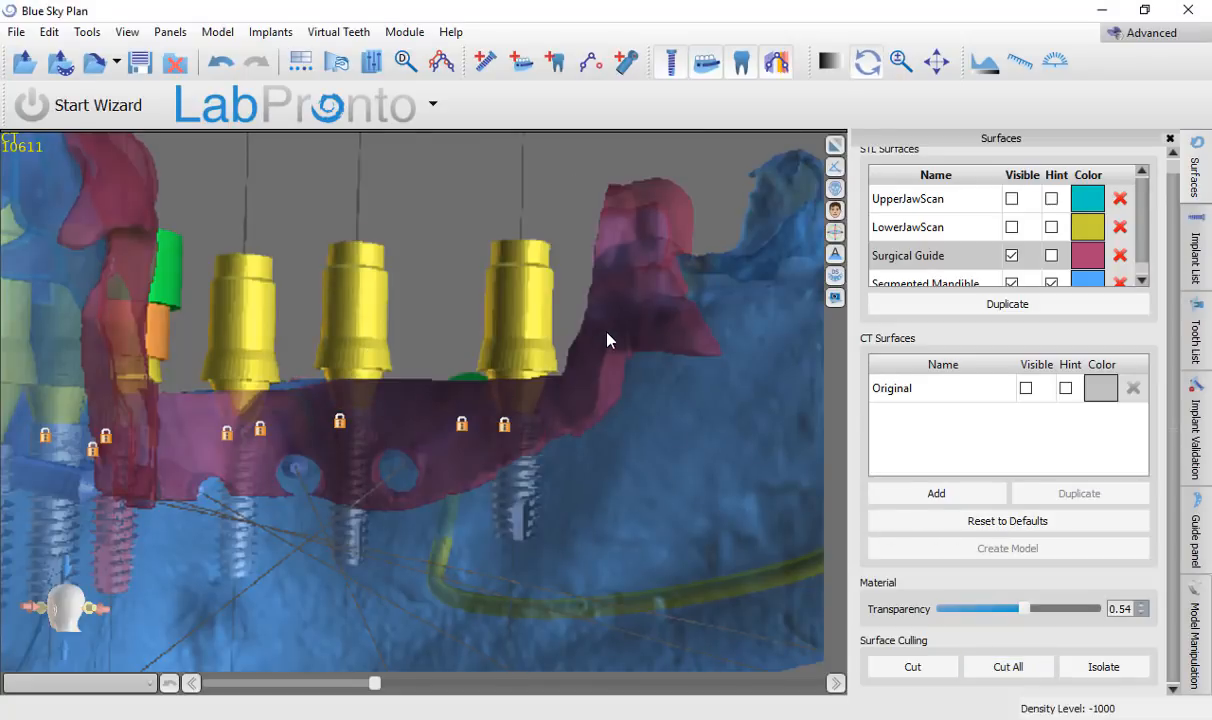
# Step: Cut all surface material above the guide band around the left posterior implant, keeping the distal end section
pyautogui.moveTo(783, 405); pyautogui.dragTo(698, 352)
pyautogui.moveTo(417, 371); pyautogui.dragTo(725, 395)
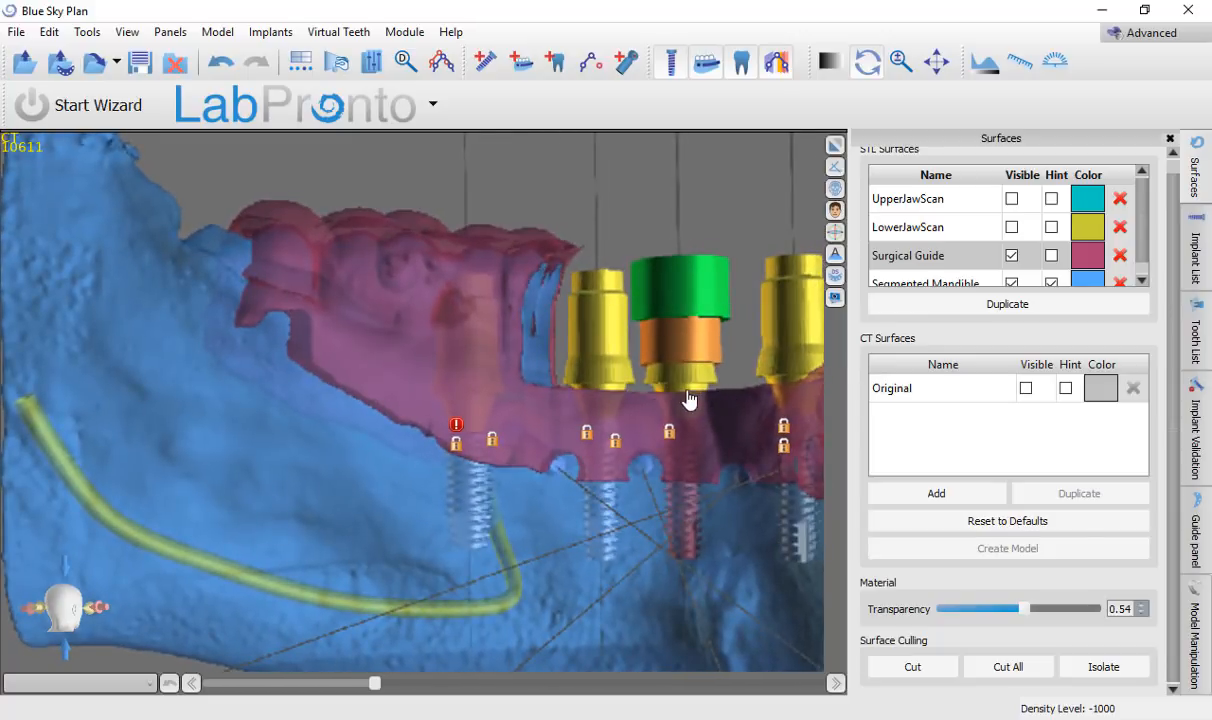
pyautogui.click(1028, 671)
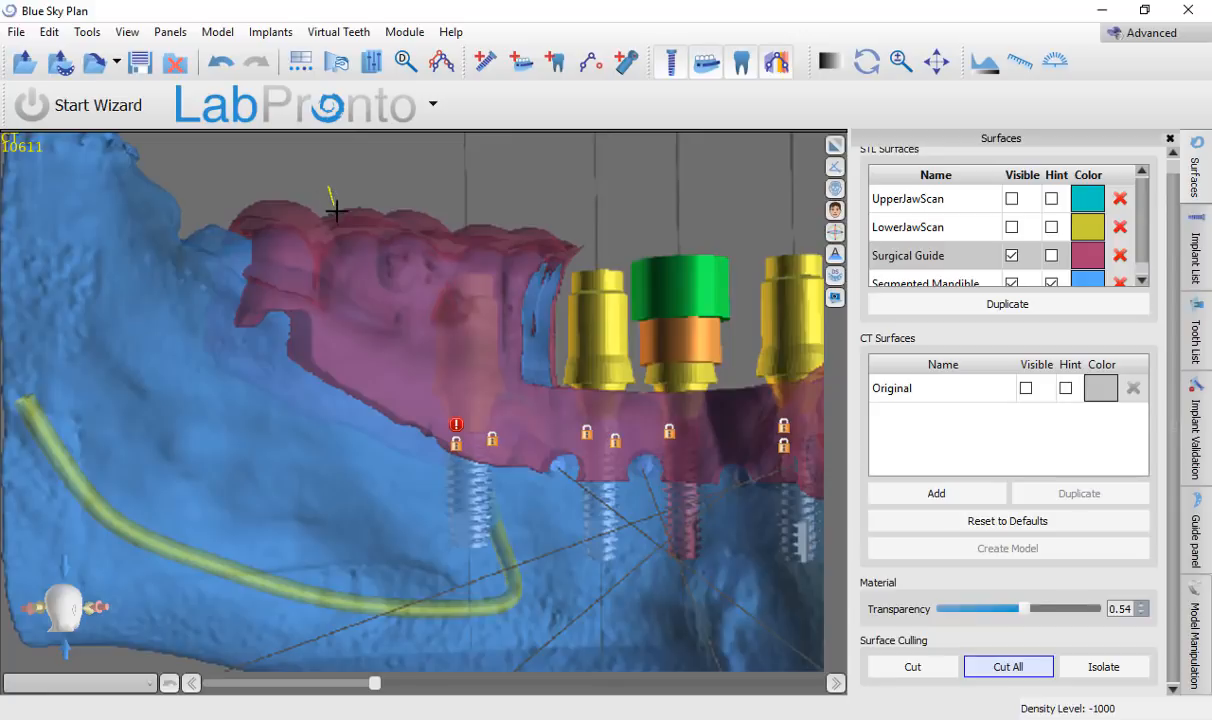
pyautogui.moveTo(336, 211)
pyautogui.mouseDown()
pyautogui.moveTo(376, 279)
pyautogui.moveTo(402, 364)
pyautogui.moveTo(456, 397)
pyautogui.moveTo(657, 393)
pyautogui.moveTo(717, 378)
pyautogui.moveTo(768, 300)
pyautogui.moveTo(652, 128)
pyautogui.moveTo(476, 151)
pyautogui.moveTo(450, 179)
pyautogui.mouseUp()
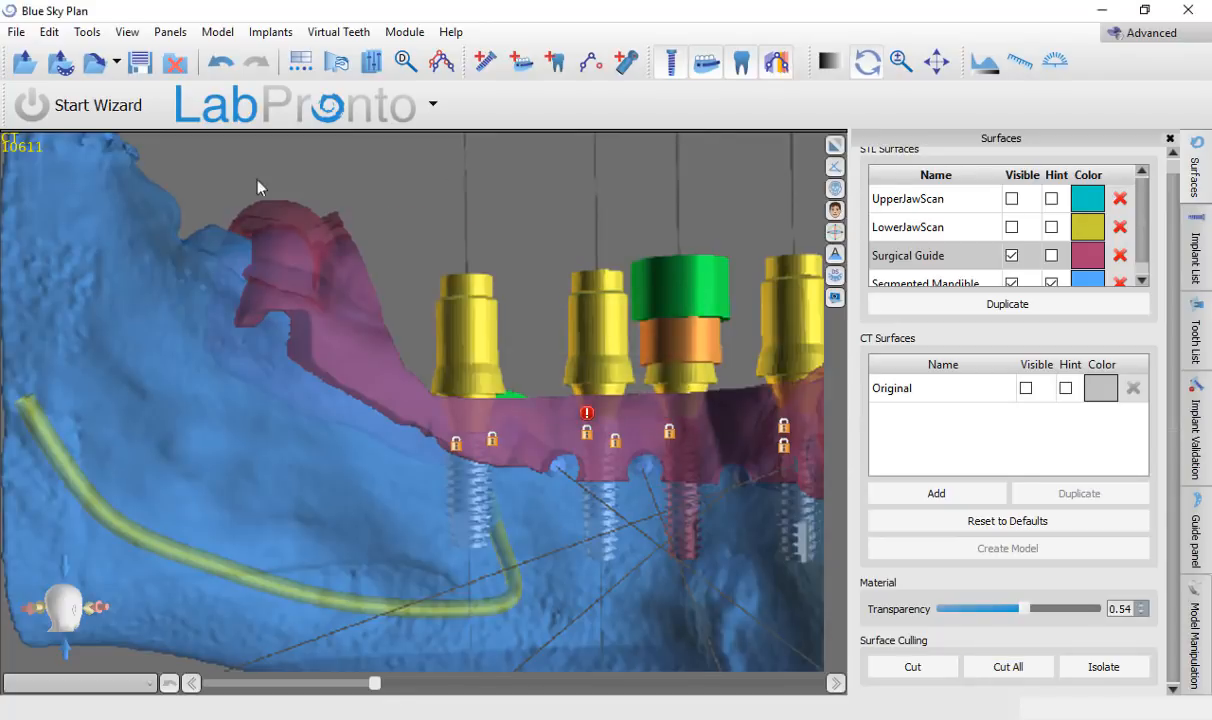
pyautogui.moveTo(309, 163); pyautogui.dragTo(259, 397, button='right')
pyautogui.moveTo(259, 397); pyautogui.dragTo(428, 483)
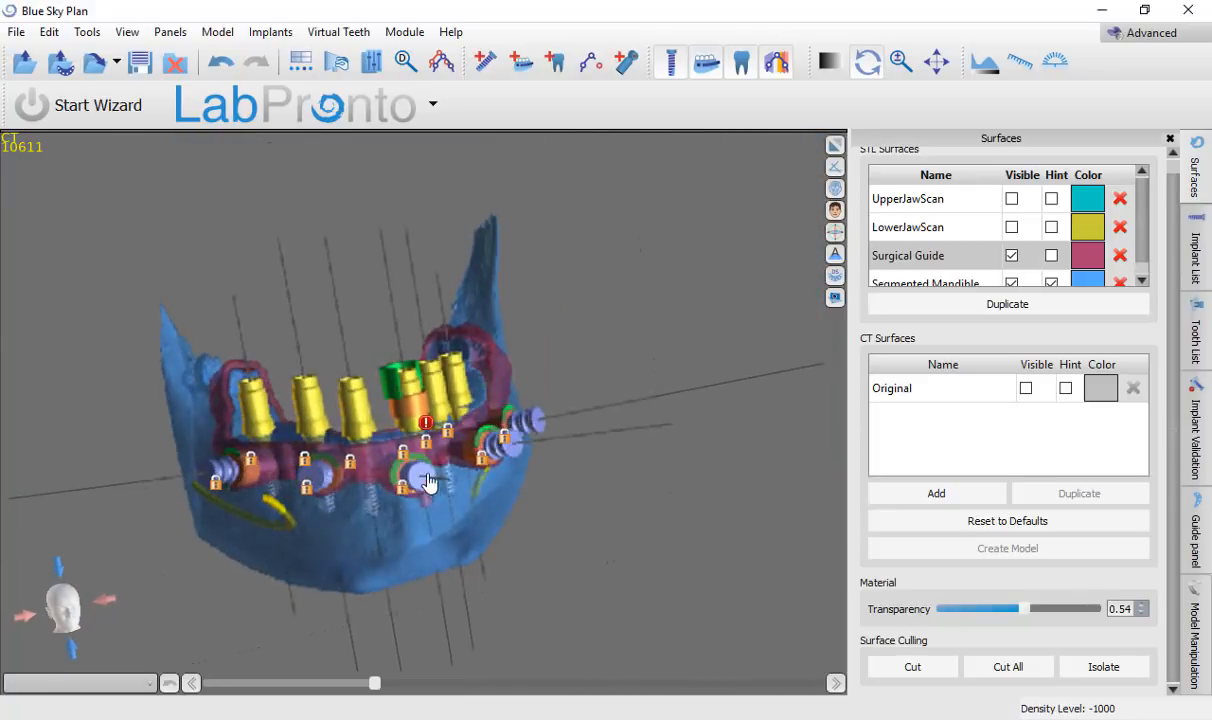
pyautogui.scroll(3, 428, 483)
pyautogui.moveTo(503, 505); pyautogui.dragTo(517, 550)
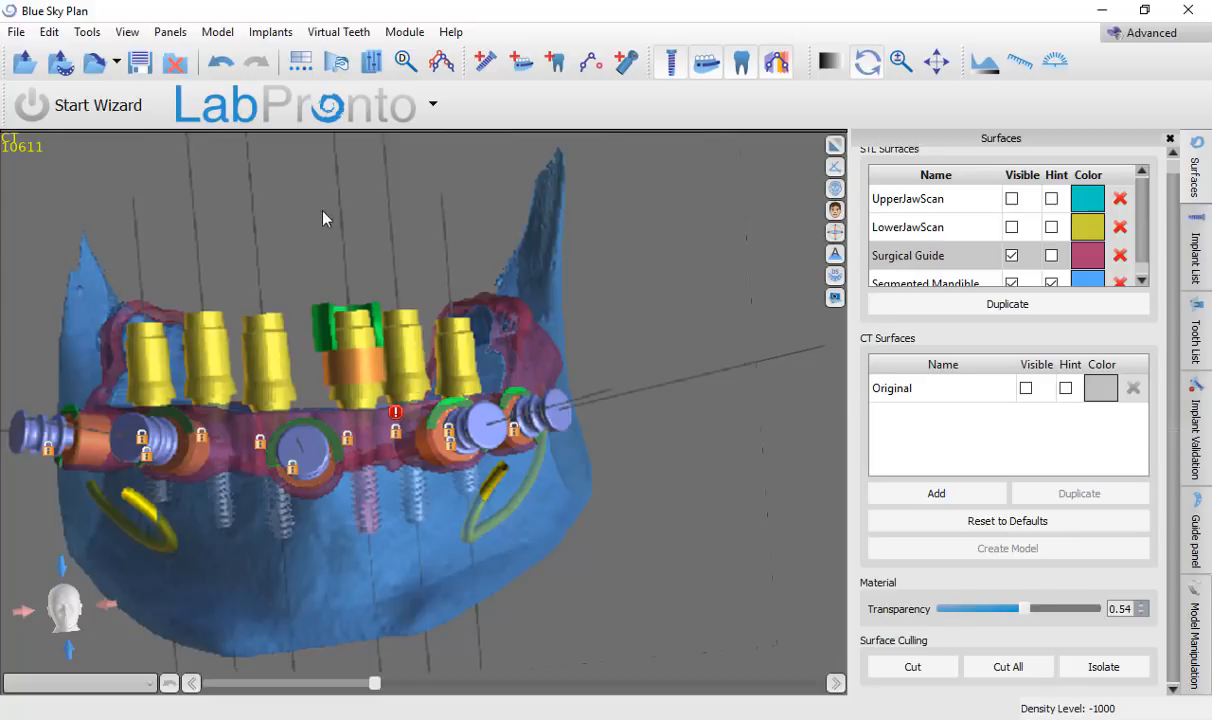
# Step: Examine the trimmed surgical guide band on the mandible from the front, above and both sides
pyautogui.moveTo(322, 218); pyautogui.dragTo(373, 485)
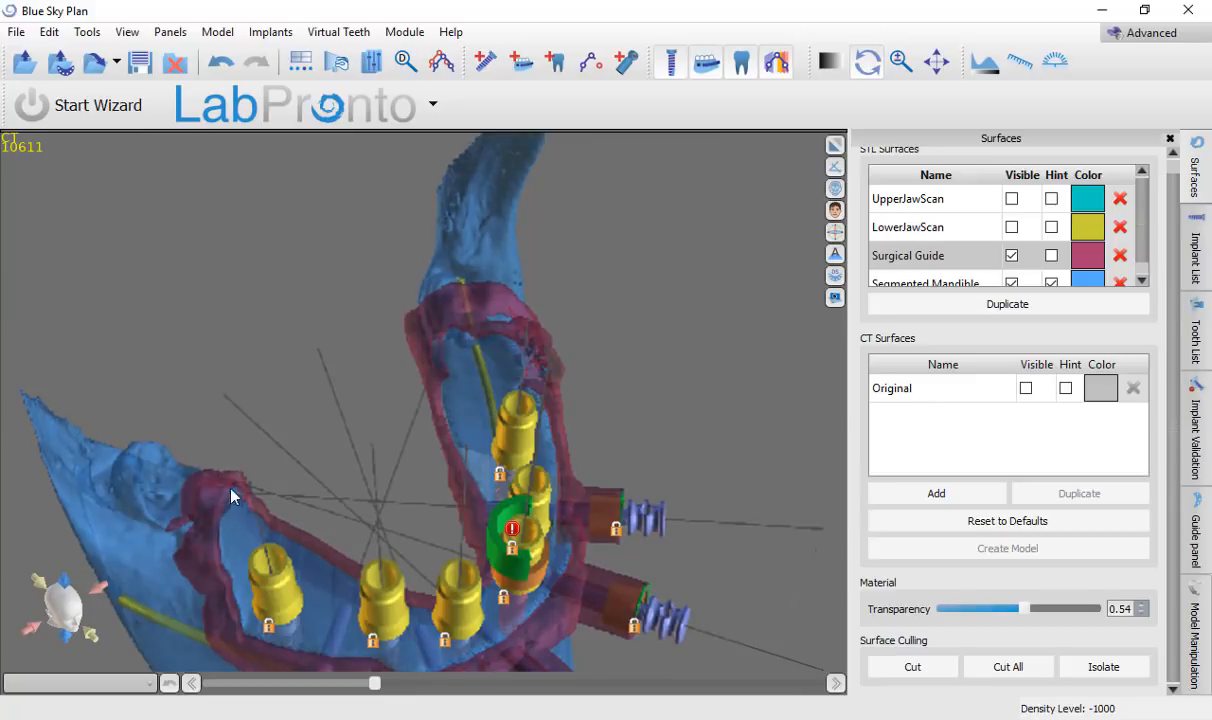
pyautogui.moveTo(331, 462); pyautogui.dragTo(210, 255)
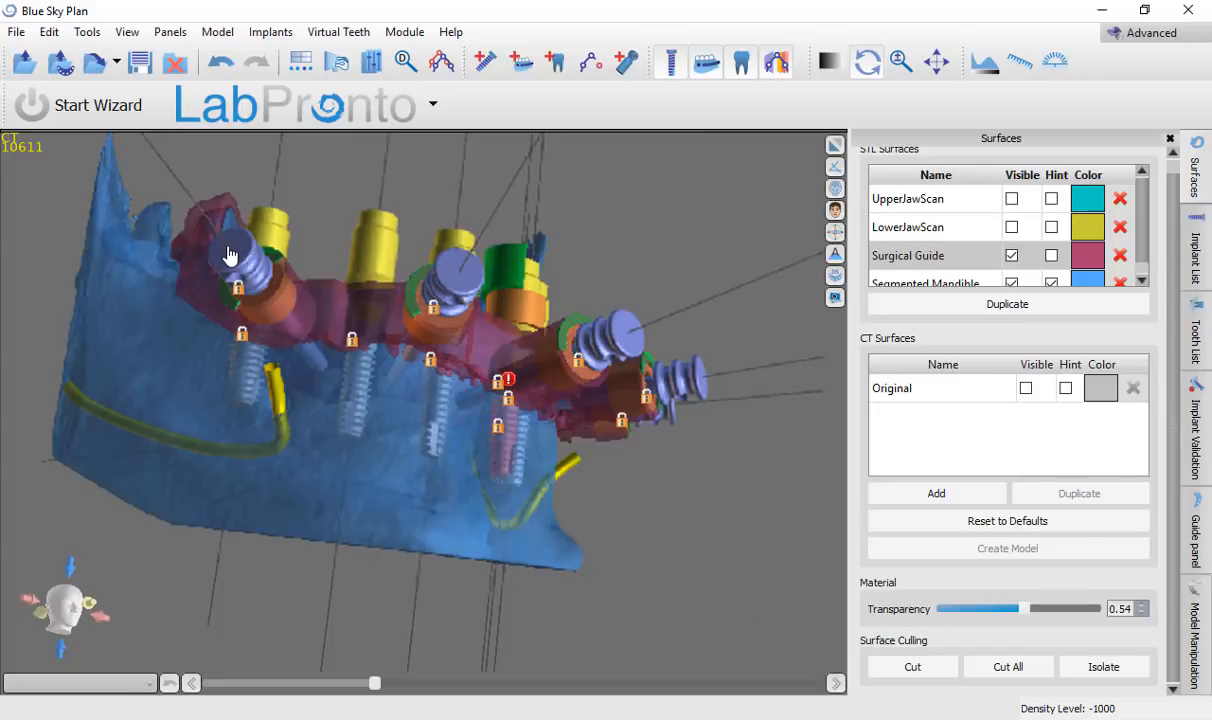
pyautogui.moveTo(548, 165); pyautogui.dragTo(408, 288)
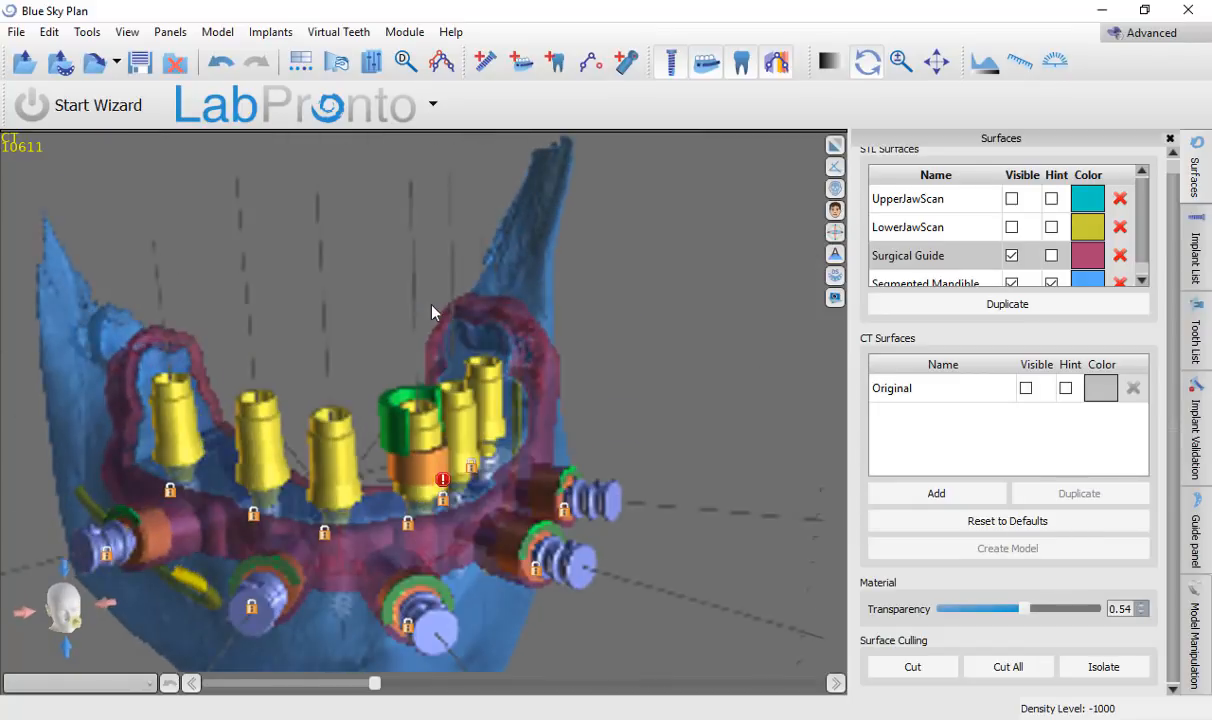
pyautogui.moveTo(650, 515); pyautogui.dragTo(557, 460)
pyautogui.moveTo(640, 561); pyautogui.dragTo(405, 346)
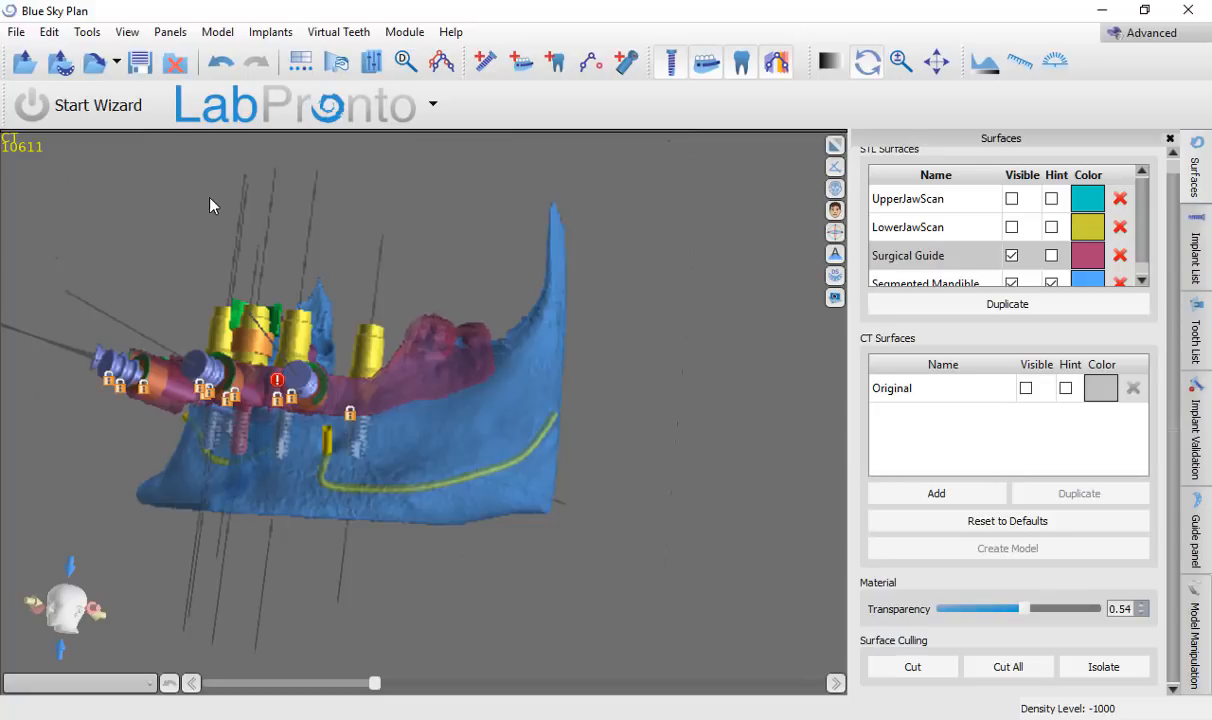
pyautogui.moveTo(210, 205); pyautogui.dragTo(422, 468)
pyautogui.moveTo(422, 468); pyautogui.dragTo(418, 400, button='right')
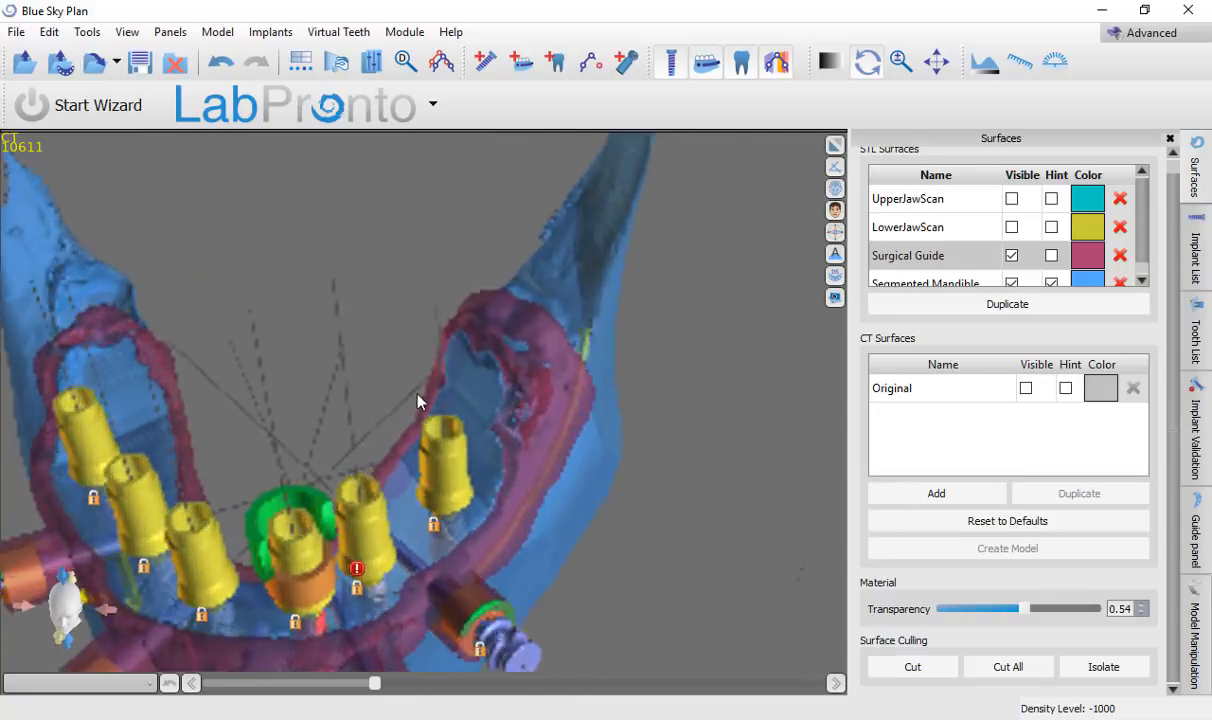
pyautogui.moveTo(418, 400); pyautogui.dragTo(421, 582)
# Step: Make the Surgical Guide and Segmented Mandible surfaces opaque by setting both transparencies to 0.00
pyautogui.click(905, 252)
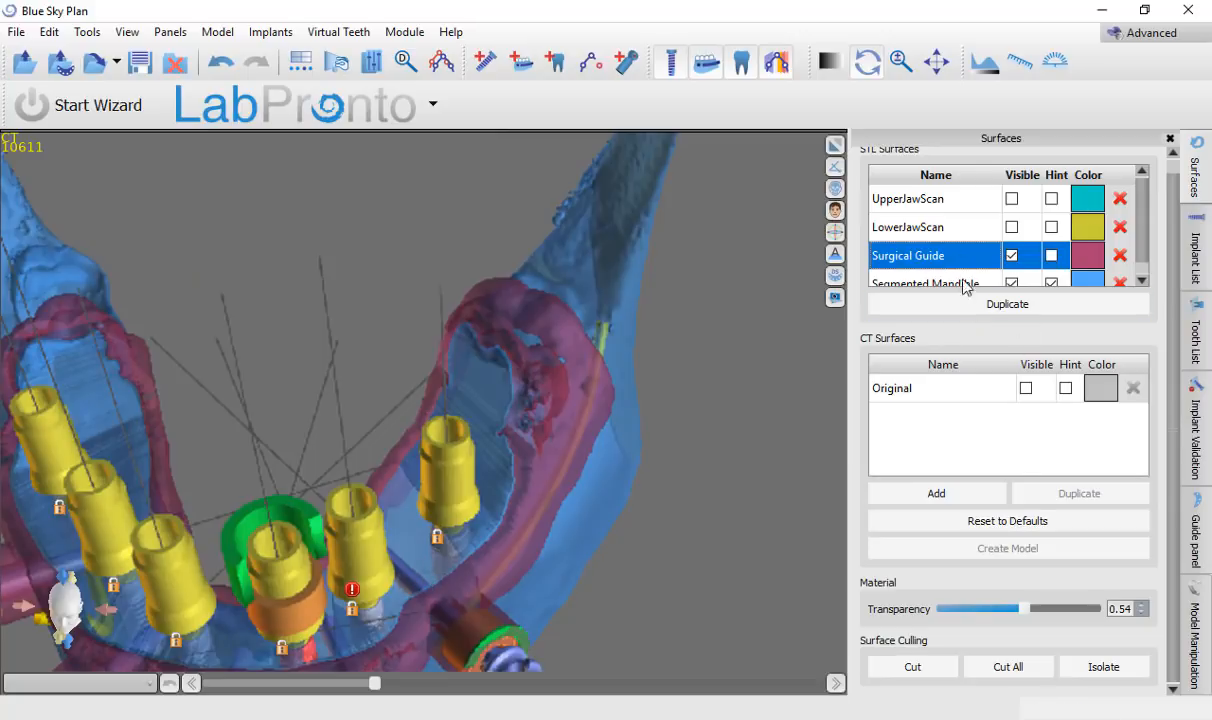
pyautogui.moveTo(1031, 611); pyautogui.dragTo(893, 620)
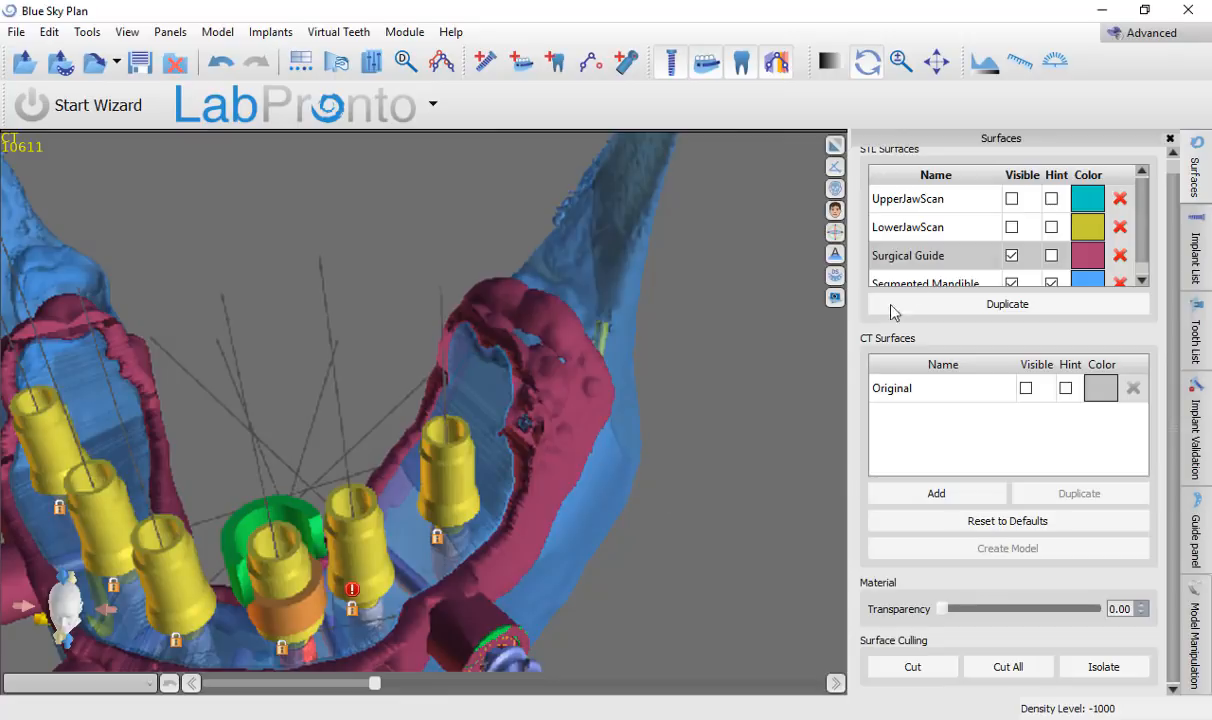
pyautogui.click(947, 286)
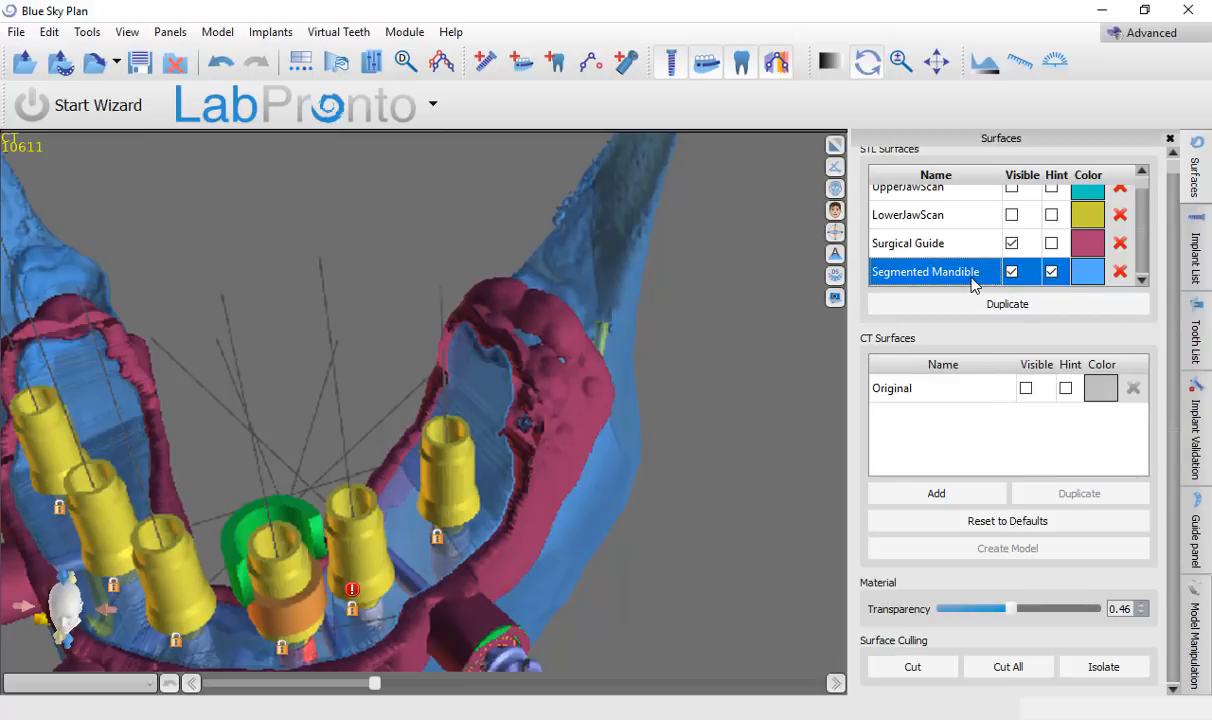
pyautogui.moveTo(1010, 610); pyautogui.dragTo(912, 617)
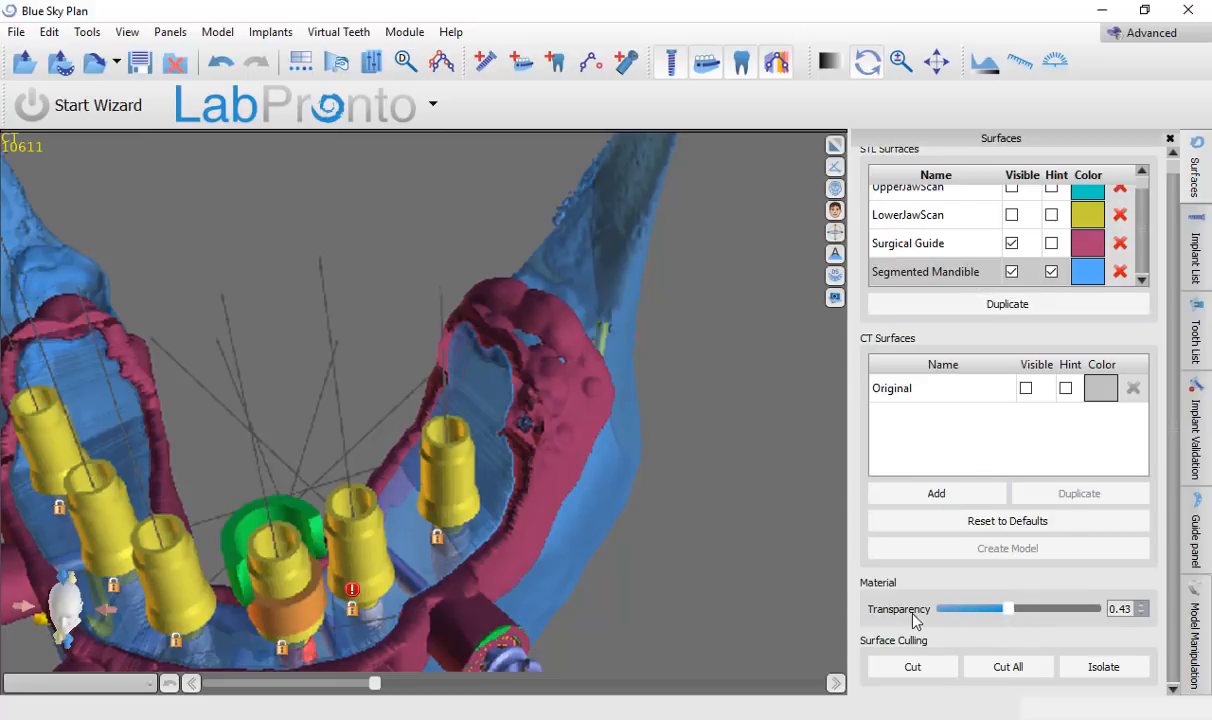
# Step: Examine the opaque guide on the mandible with the implants hidden, and show the implants again
pyautogui.moveTo(584, 375); pyautogui.dragTo(457, 630, button='right')
pyautogui.moveTo(457, 630); pyautogui.dragTo(342, 347)
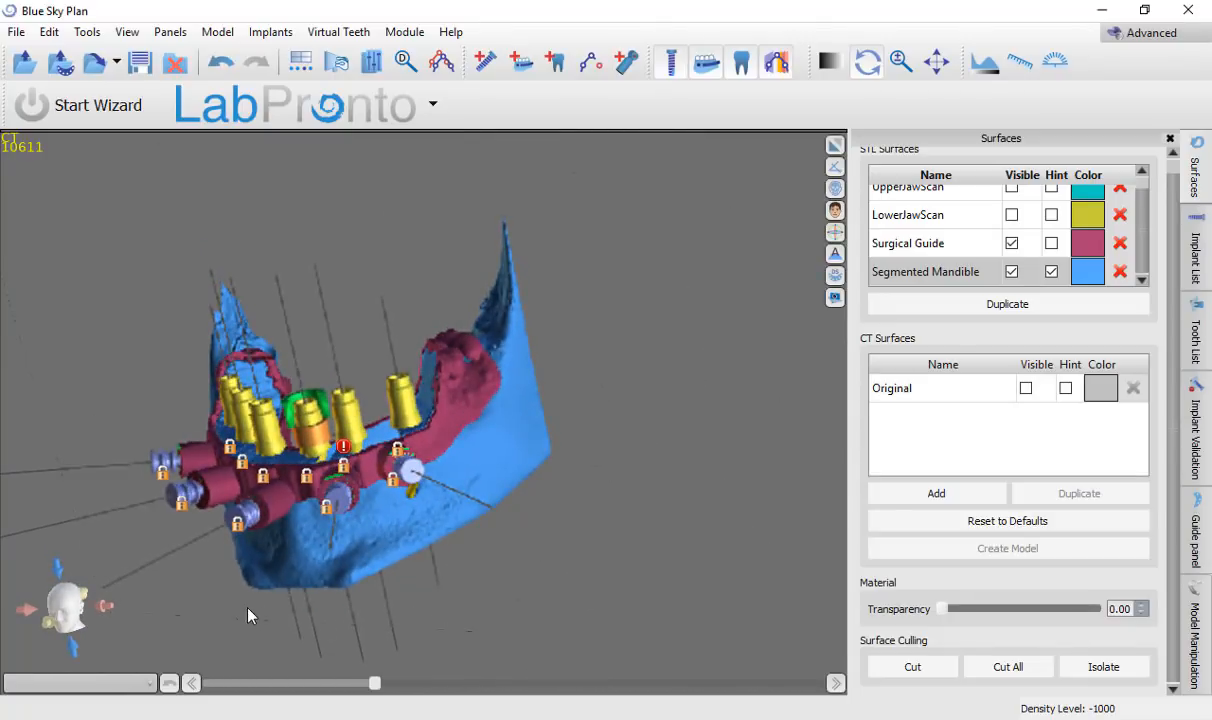
pyautogui.moveTo(250, 615); pyautogui.dragTo(476, 454)
pyautogui.moveTo(562, 299)
pyautogui.mouseDown()
pyautogui.moveTo(563, 404)
pyautogui.moveTo(563, 321)
pyautogui.mouseUp()
pyautogui.scroll(5, 563, 321)
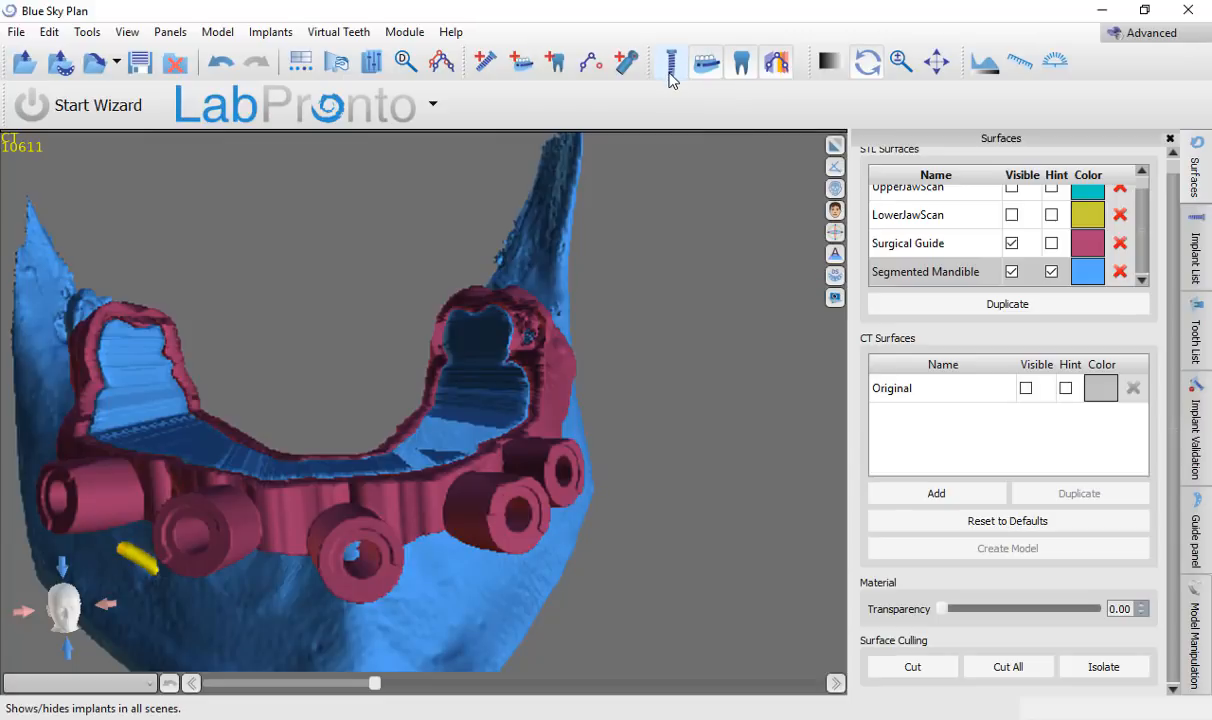
pyautogui.click(670, 70)
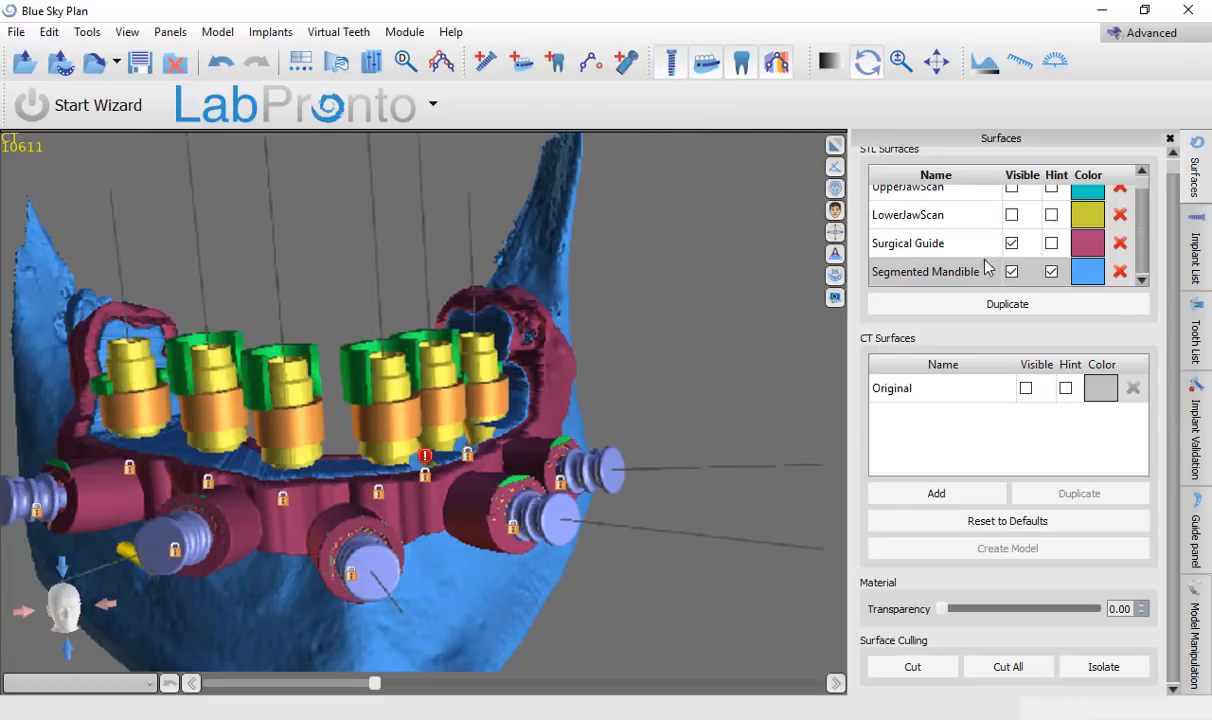
# Step: Hide the Surgical Guide surface and turn off the abutments of all implants
pyautogui.click(1012, 243)
pyautogui.moveTo(709, 384); pyautogui.dragTo(808, 330)
pyautogui.click(1194, 258)
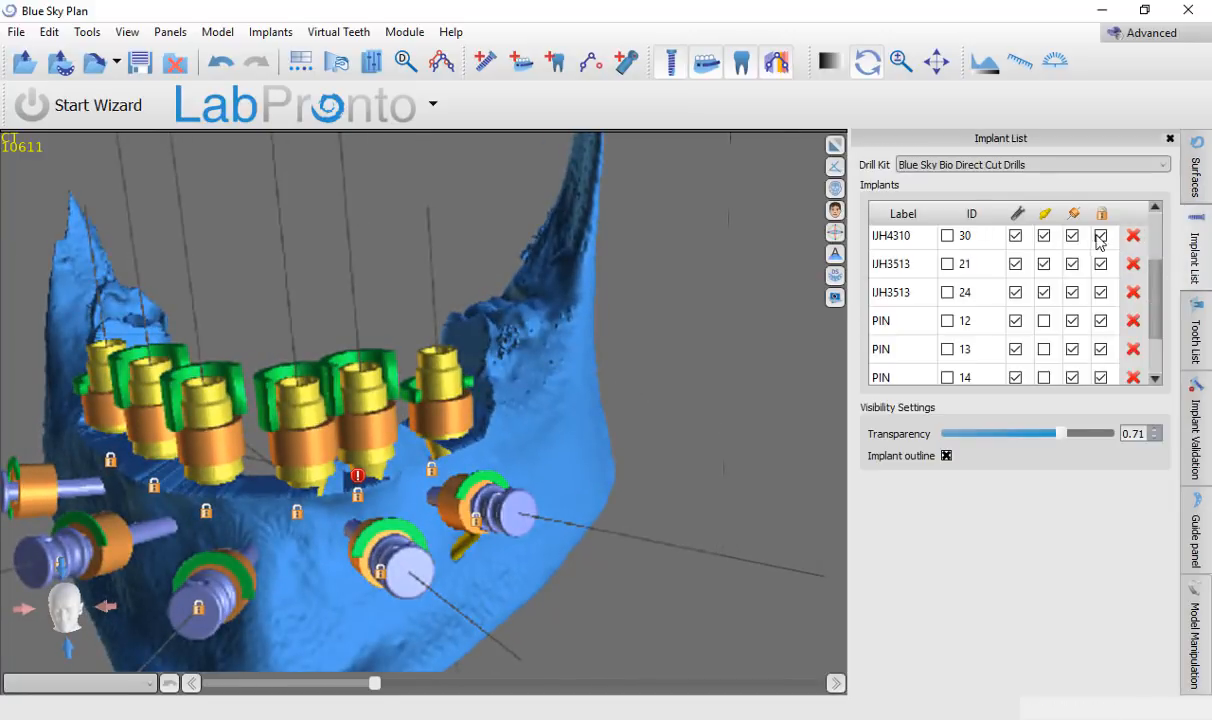
pyautogui.click(1043, 219)
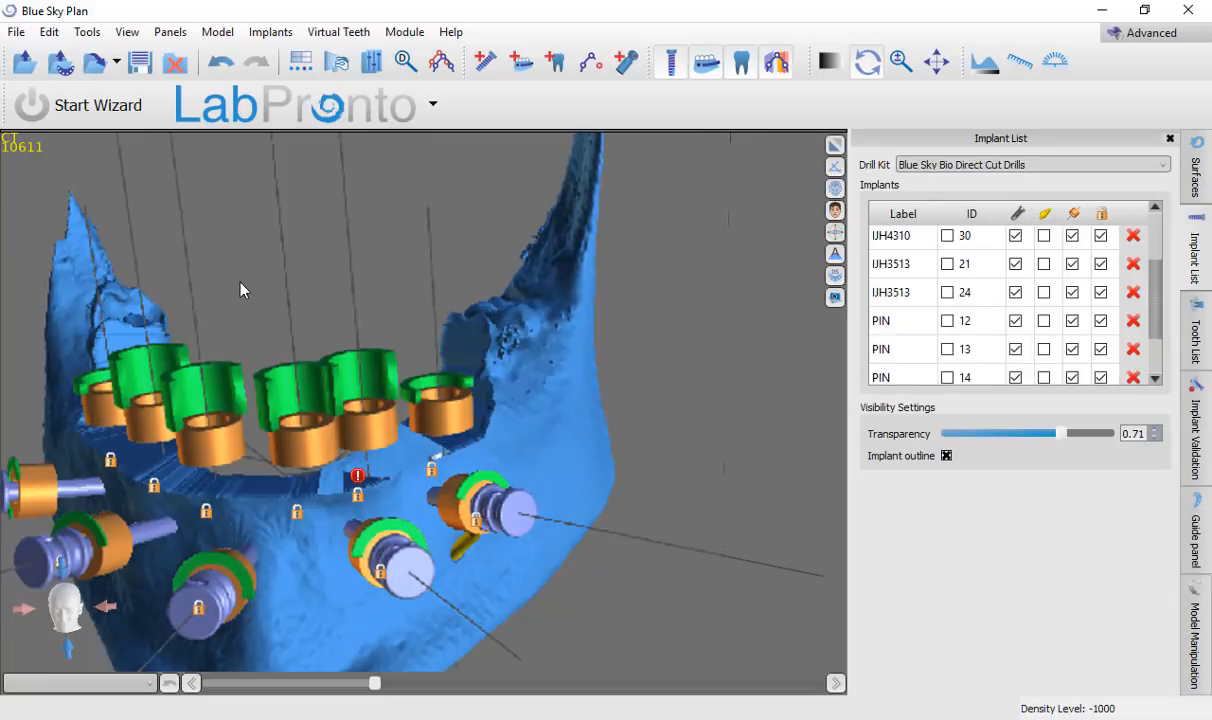
# Step: Change the implants' drill kit to Blue Sky Bio Fully Guided Surgical Kit
pyautogui.moveTo(239, 283); pyautogui.dragTo(311, 203)
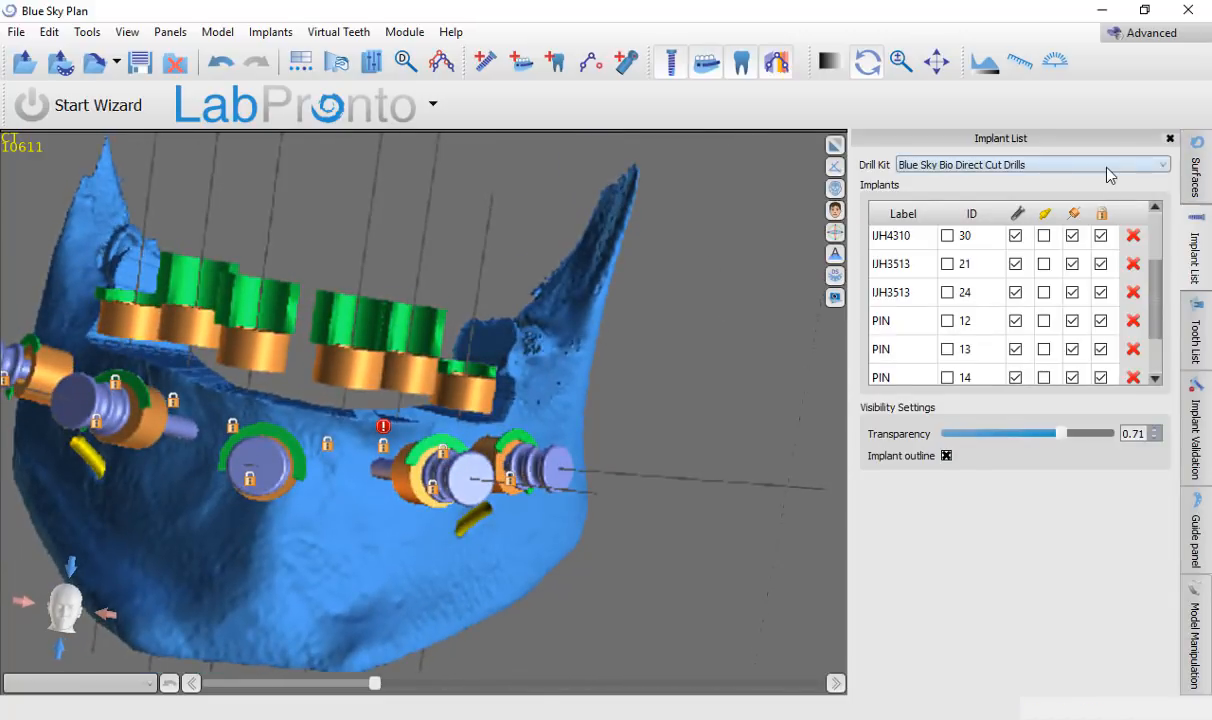
pyautogui.click(1045, 165)
pyautogui.click(978, 179)
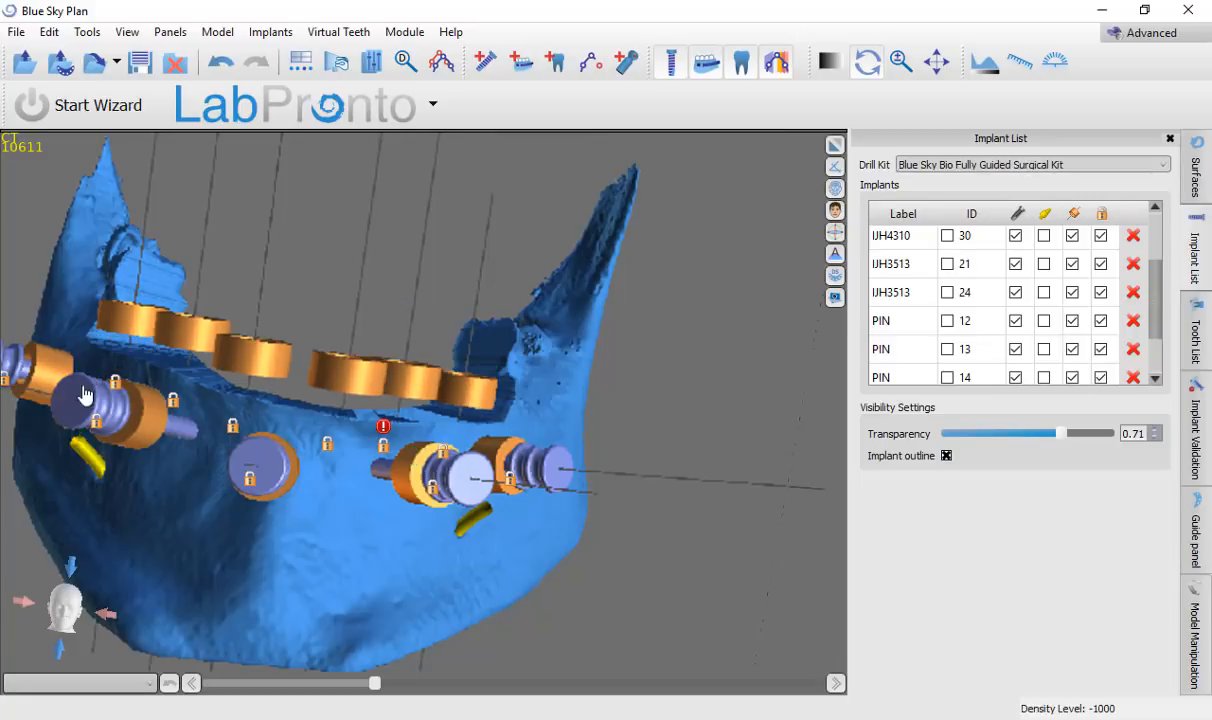
pyautogui.moveTo(147, 517); pyautogui.dragTo(385, 530)
pyautogui.moveTo(727, 240); pyautogui.dragTo(720, 415)
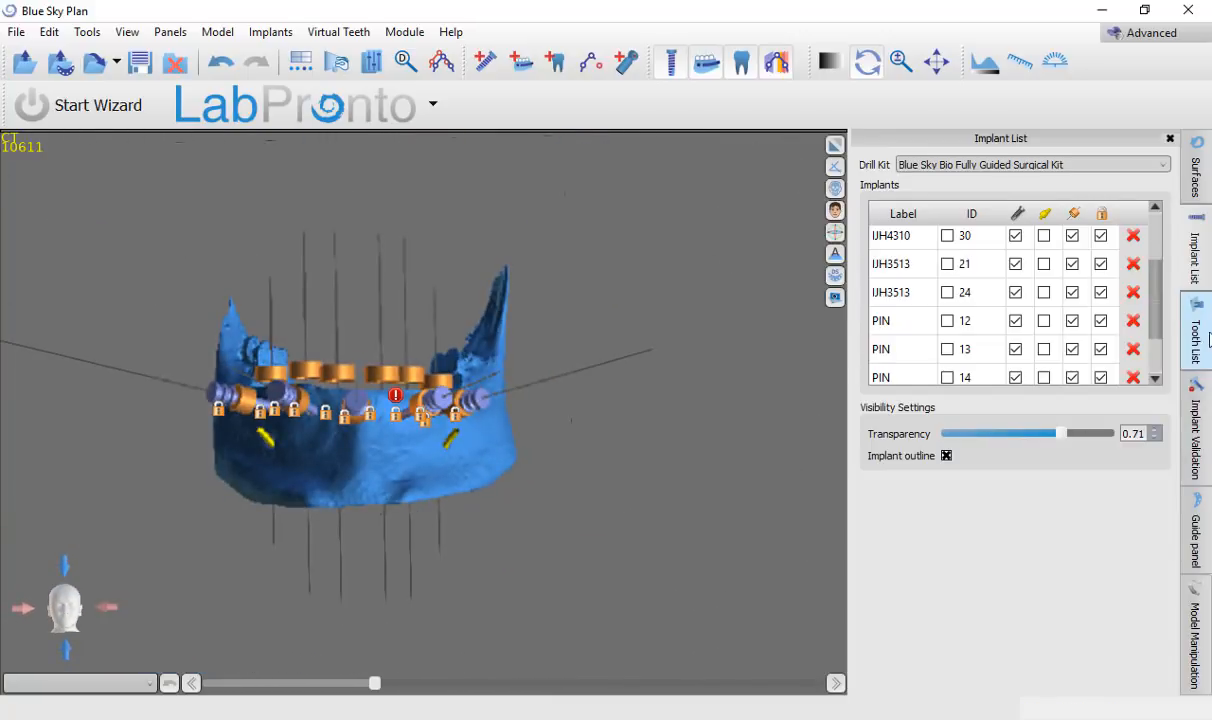
# Step: Set Segmented Mandible as the guide fabrication model and lock the implants and virtual teeth
pyautogui.click(1190, 532)
pyautogui.click(1003, 221)
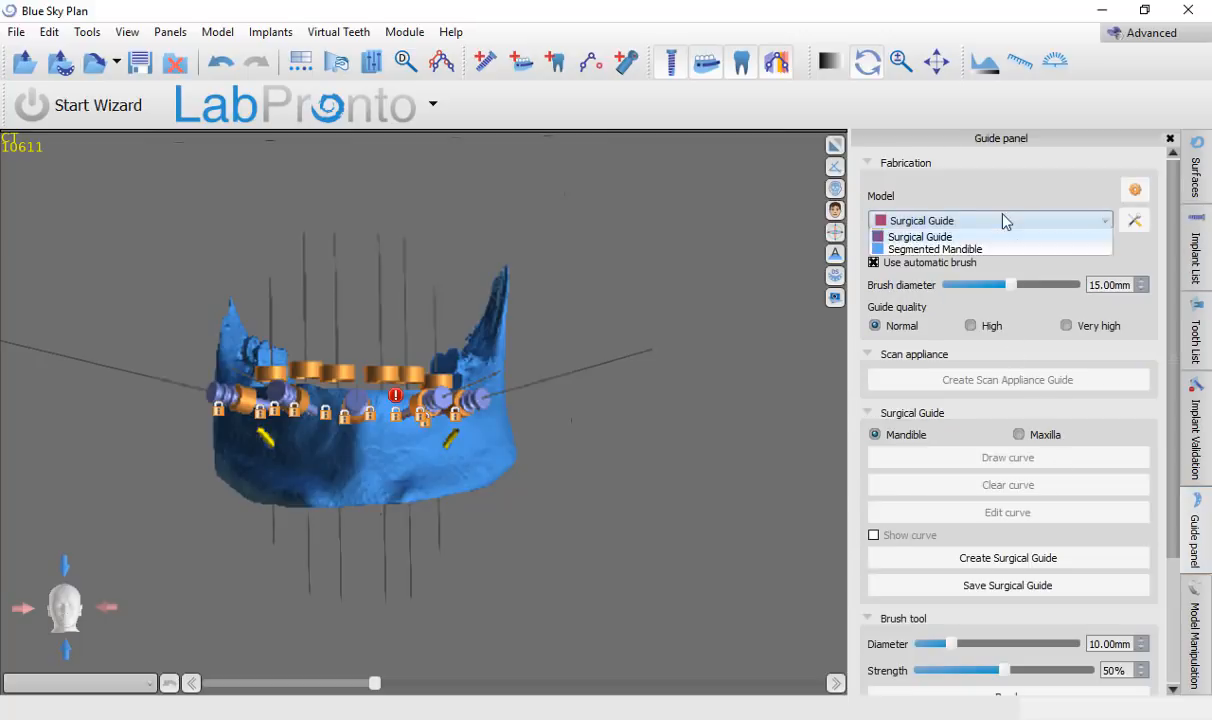
pyautogui.click(920, 273)
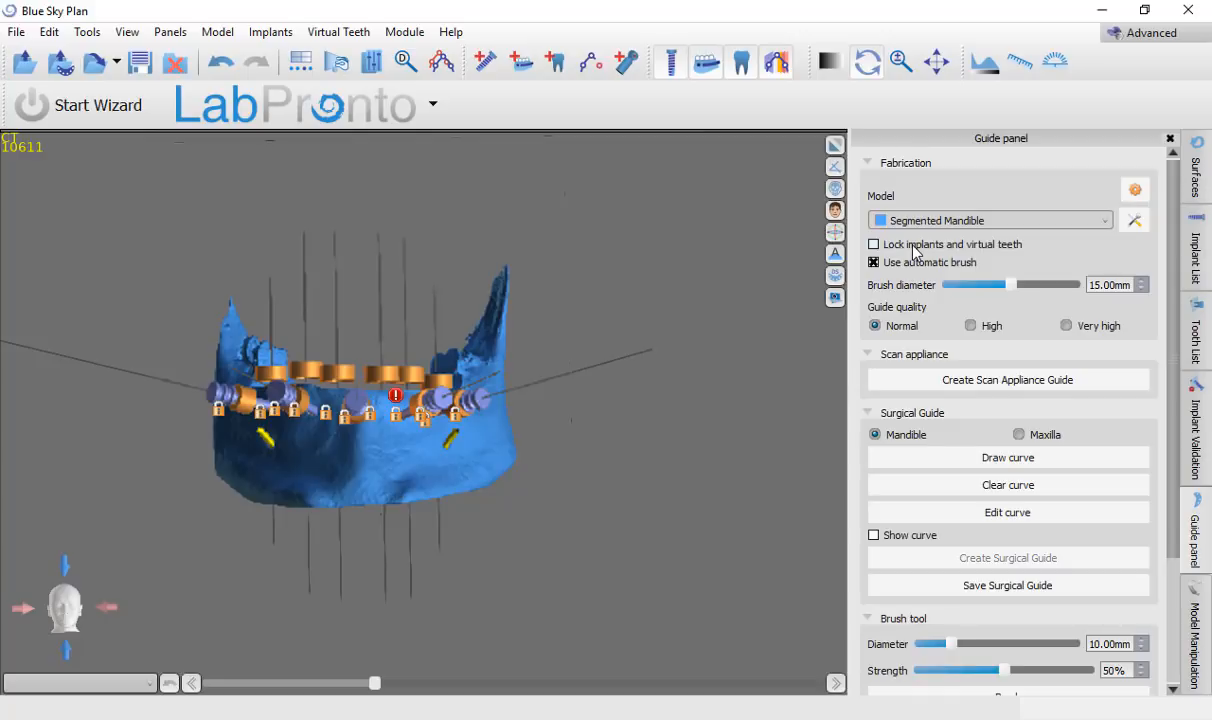
pyautogui.click(913, 246)
# Step: Draw a surgical guide curve on the mandible below the fixation pins and around the posterior ridges, ignoring the tube collision warning
pyautogui.click(939, 466)
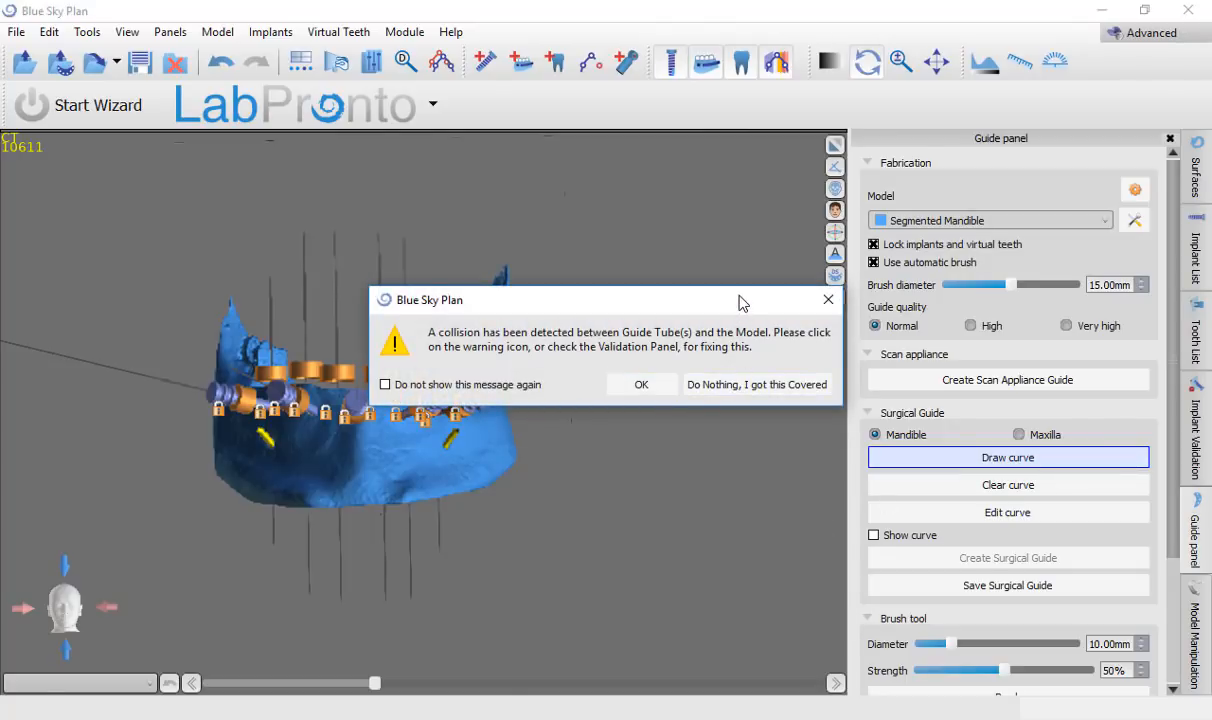
pyautogui.moveTo(744, 302); pyautogui.dragTo(748, 206)
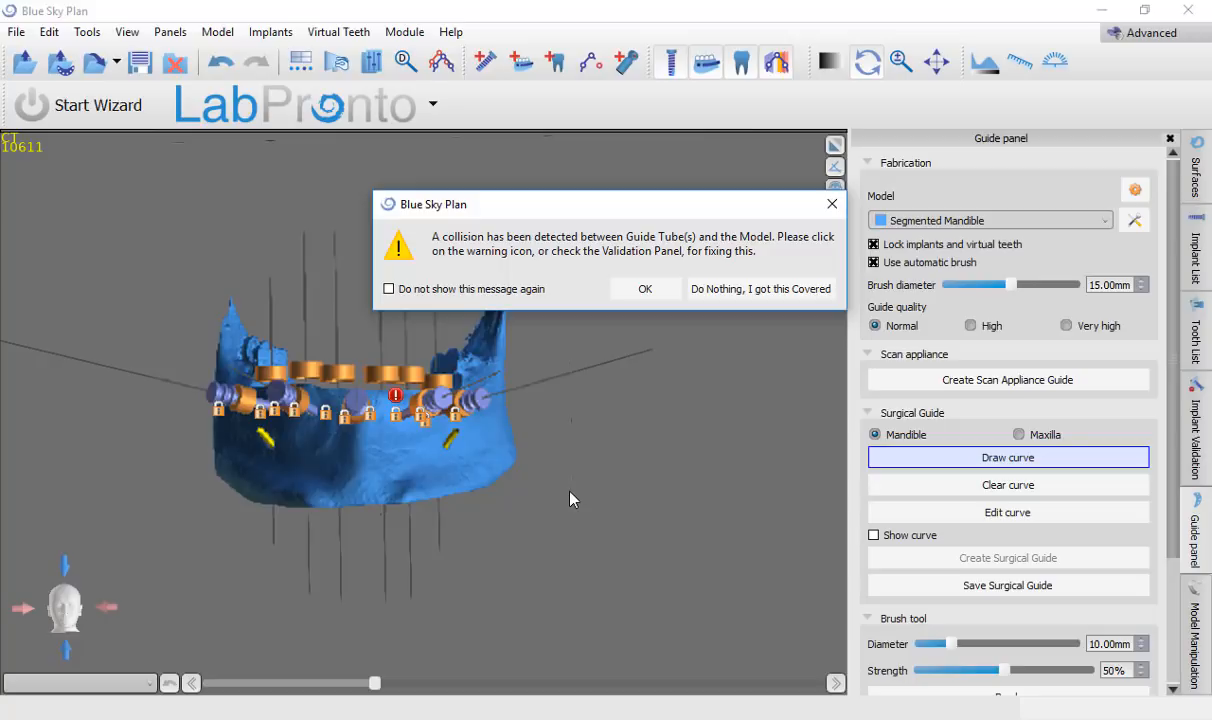
pyautogui.click(774, 288)
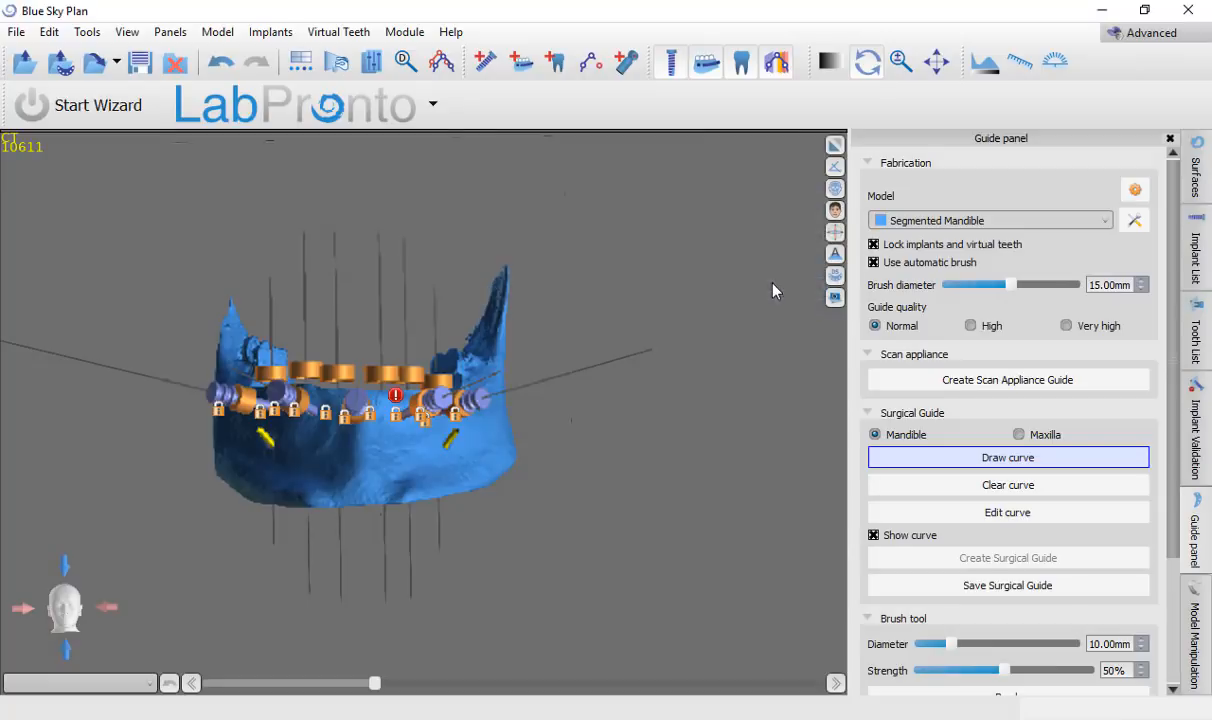
pyautogui.scroll(5, 378, 442)
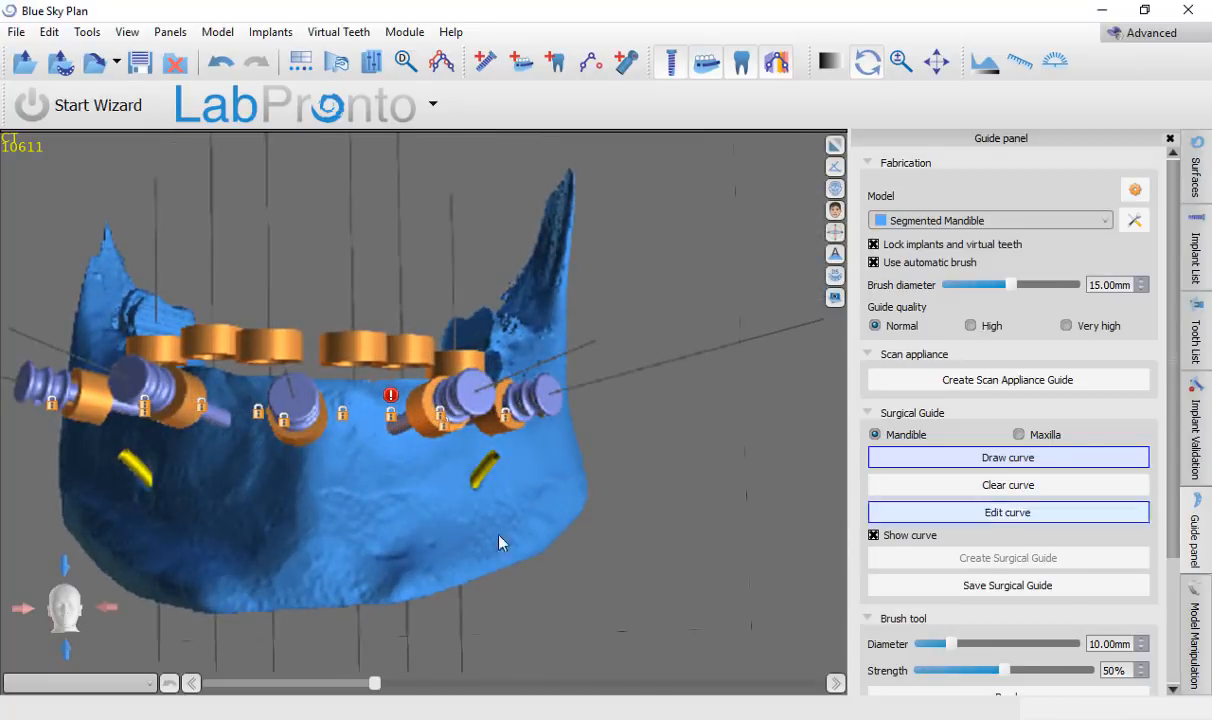
pyautogui.click(277, 465)
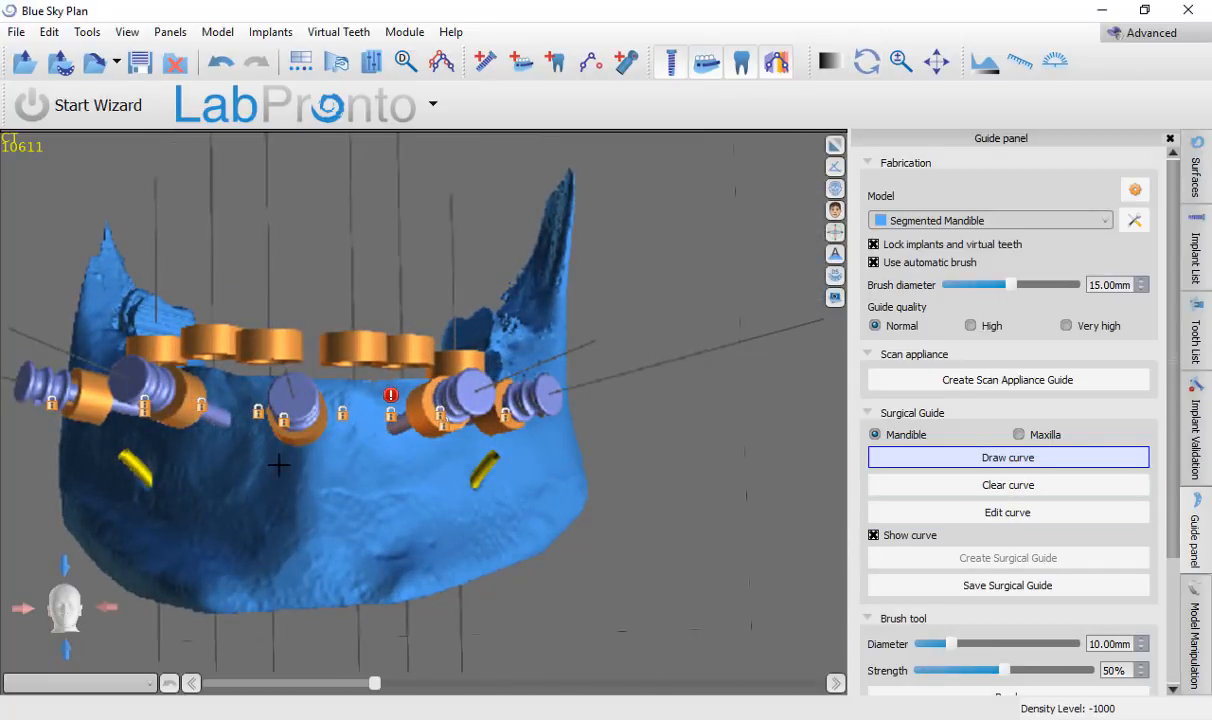
pyautogui.moveTo(372, 465); pyautogui.dragTo(525, 441)
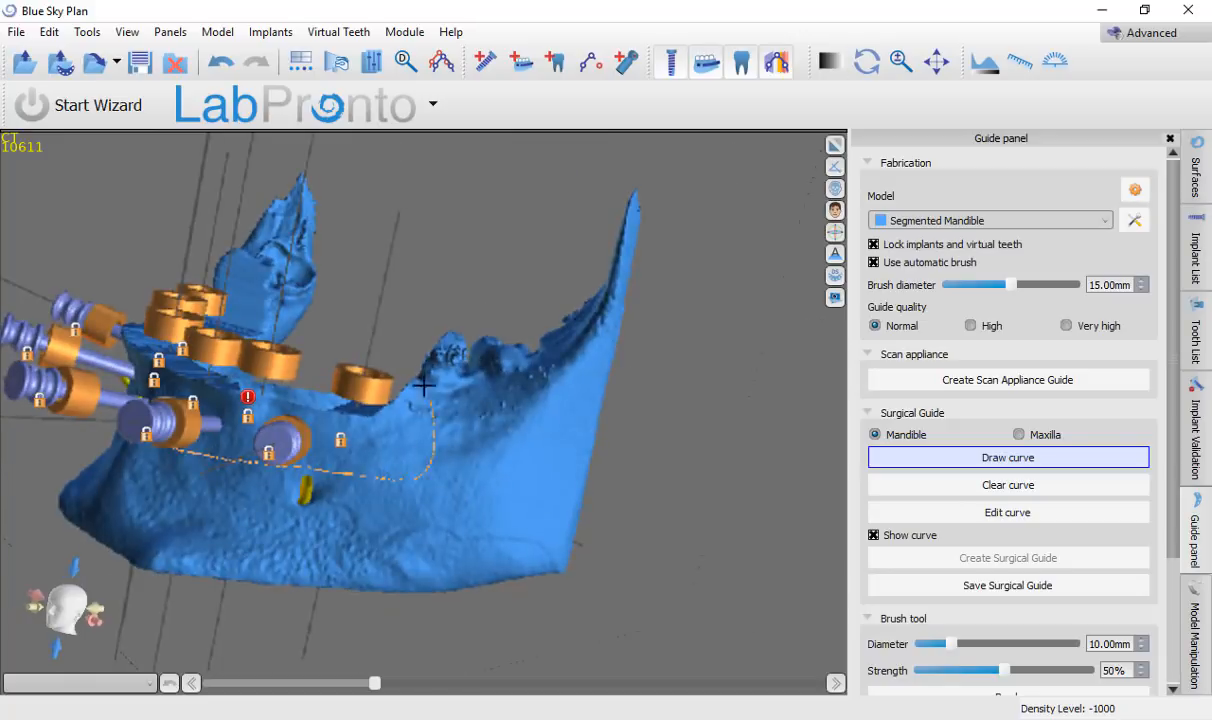
pyautogui.moveTo(424, 384); pyautogui.dragTo(665, 195)
pyautogui.moveTo(422, 422)
pyautogui.mouseDown()
pyautogui.moveTo(571, 389)
pyautogui.moveTo(240, 432)
pyautogui.moveTo(394, 448)
pyautogui.mouseUp()
pyautogui.click(1007, 512)
# Step: Create a second surgical guide from the drawn curve and examine it from the front and side
pyautogui.moveTo(736, 534)
pyautogui.mouseDown()
pyautogui.moveTo(368, 511)
pyautogui.moveTo(603, 493)
pyautogui.moveTo(502, 541)
pyautogui.moveTo(474, 526)
pyautogui.mouseUp()
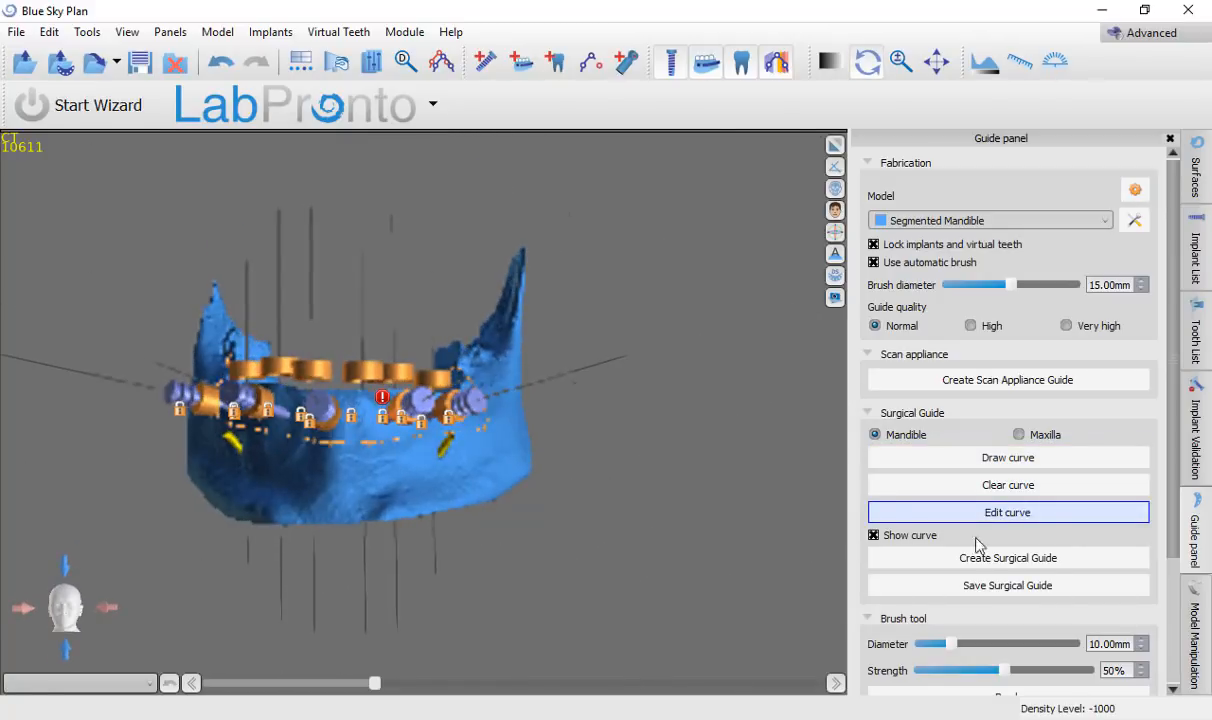
pyautogui.click(1010, 557)
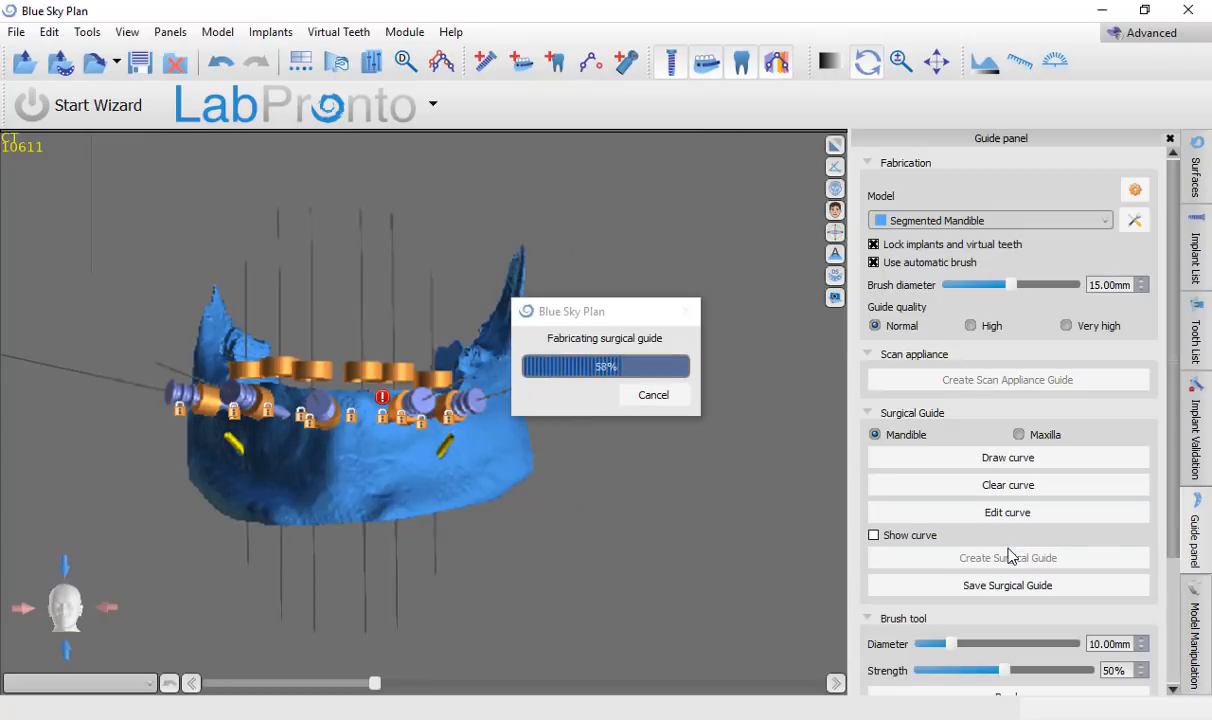
pyautogui.moveTo(337, 594); pyautogui.dragTo(348, 447)
pyautogui.moveTo(358, 515); pyautogui.dragTo(568, 489)
pyautogui.moveTo(418, 505); pyautogui.dragTo(557, 528)
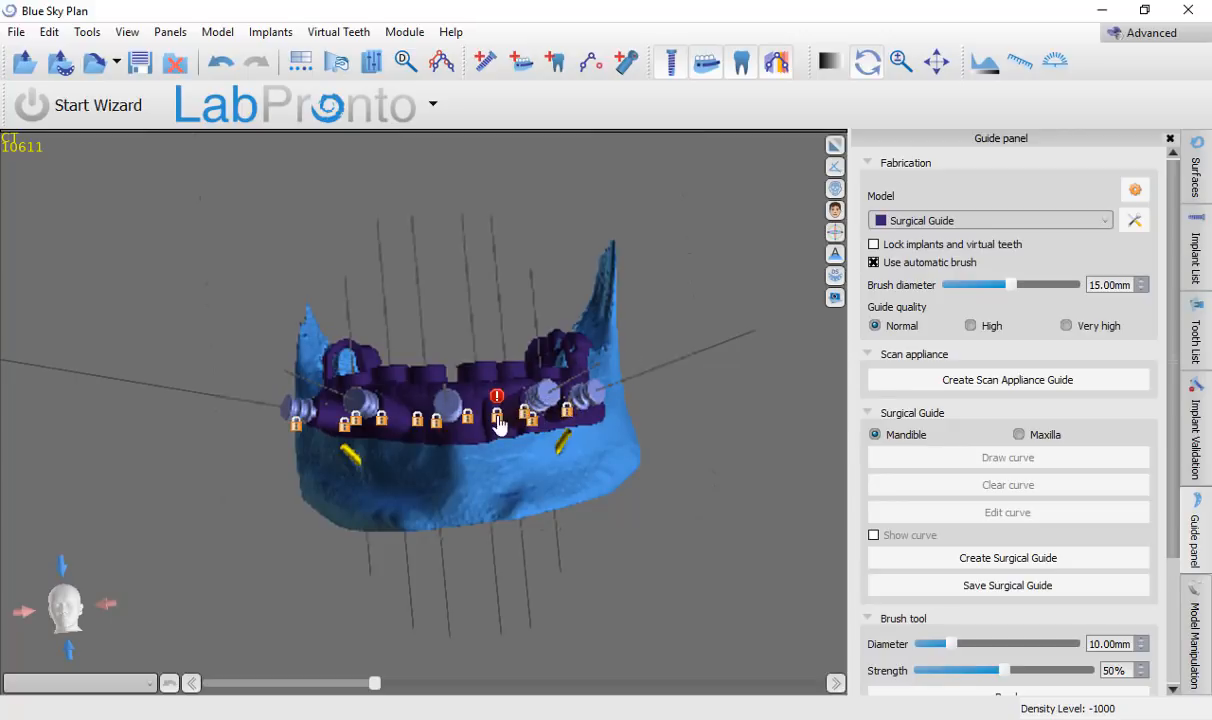
pyautogui.moveTo(241, 326); pyautogui.dragTo(366, 265)
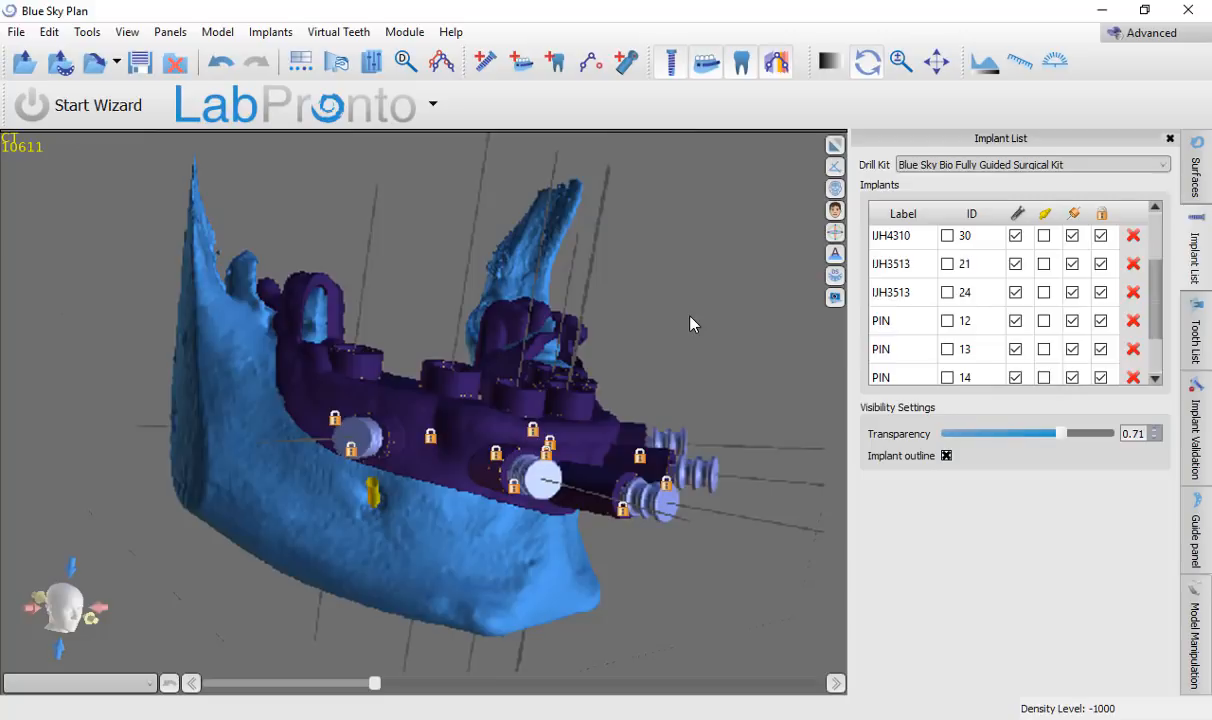
# Step: Hide the newly created Surgical Guide surface and all implants, leaving only the segmented jaw on display
pyautogui.click(1195, 165)
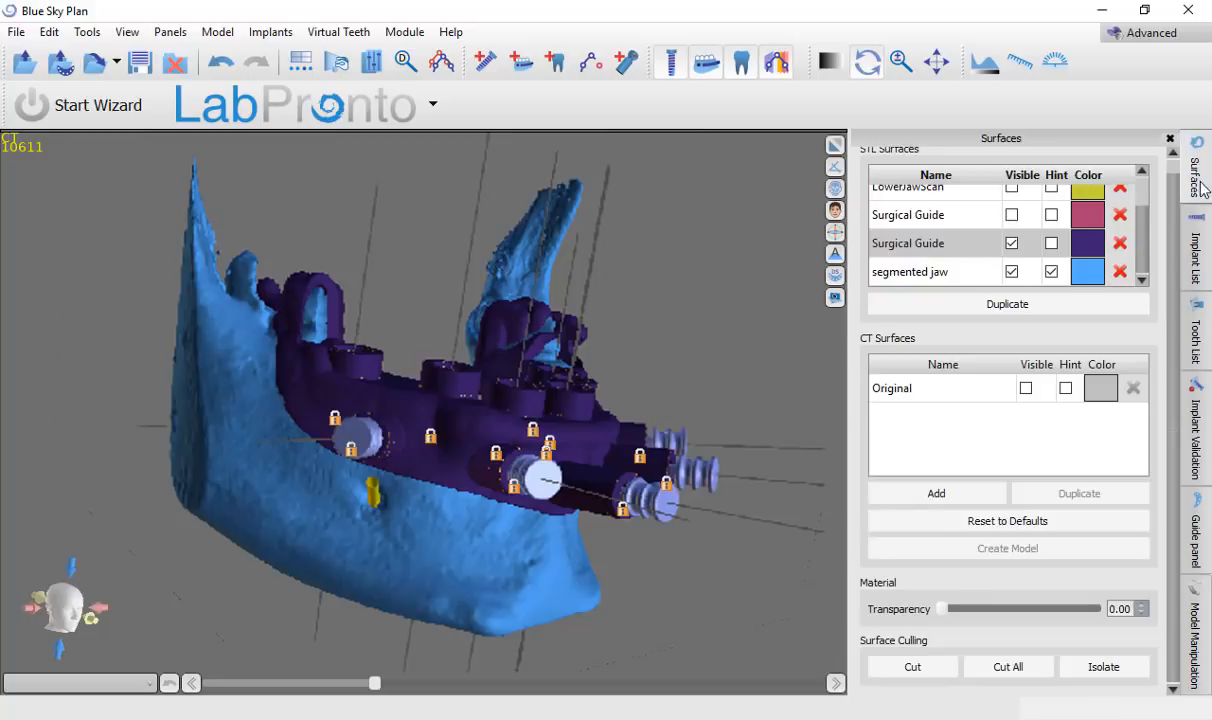
pyautogui.click(1012, 243)
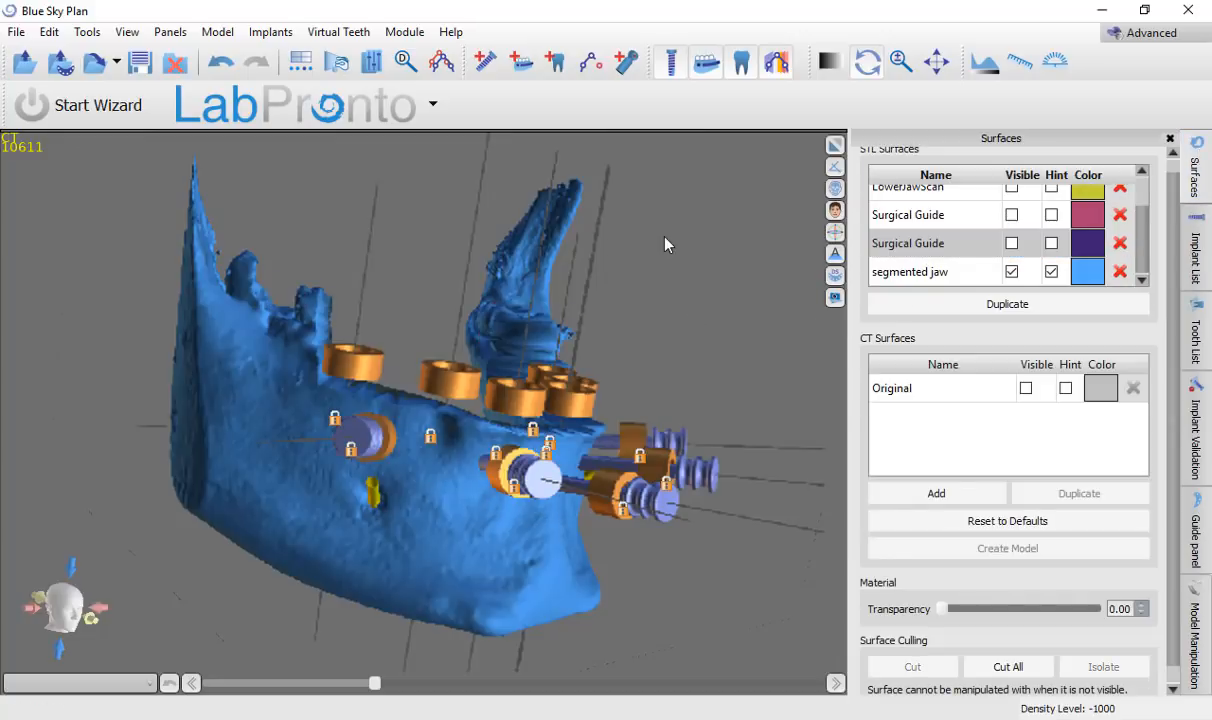
pyautogui.moveTo(629, 223); pyautogui.dragTo(433, 276)
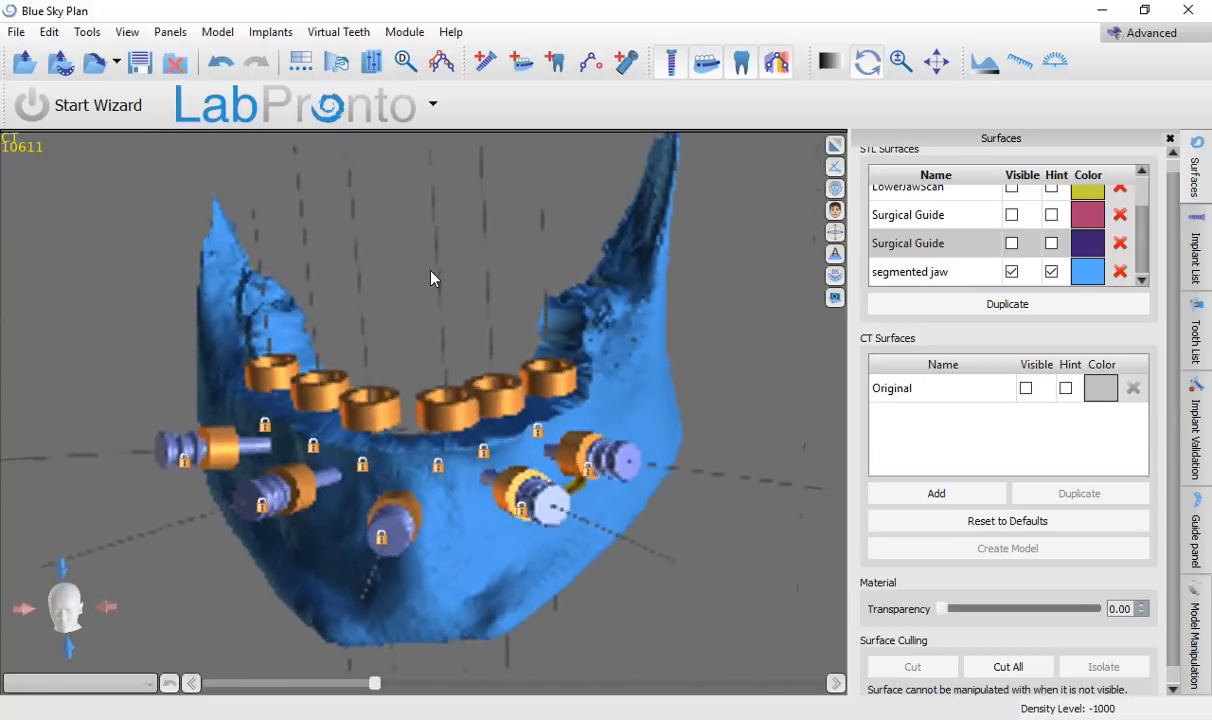
pyautogui.click(672, 63)
pyautogui.moveTo(325, 300); pyautogui.dragTo(336, 237)
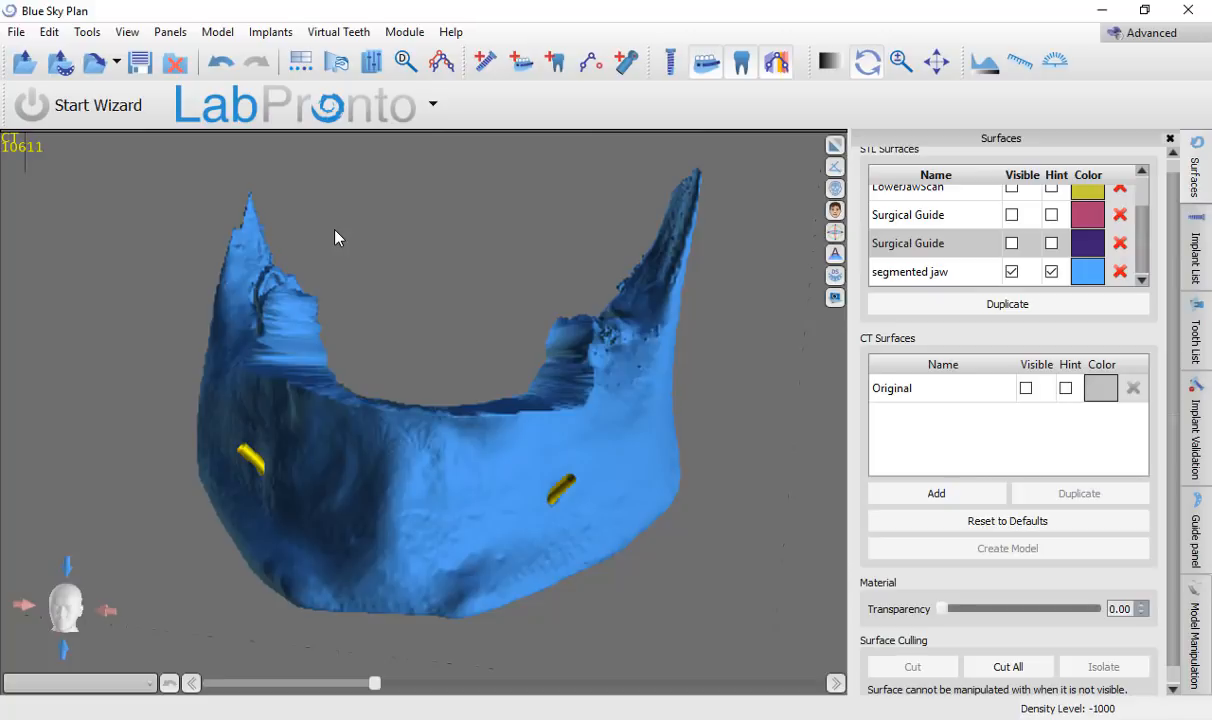
pyautogui.moveTo(427, 290); pyautogui.dragTo(636, 397)
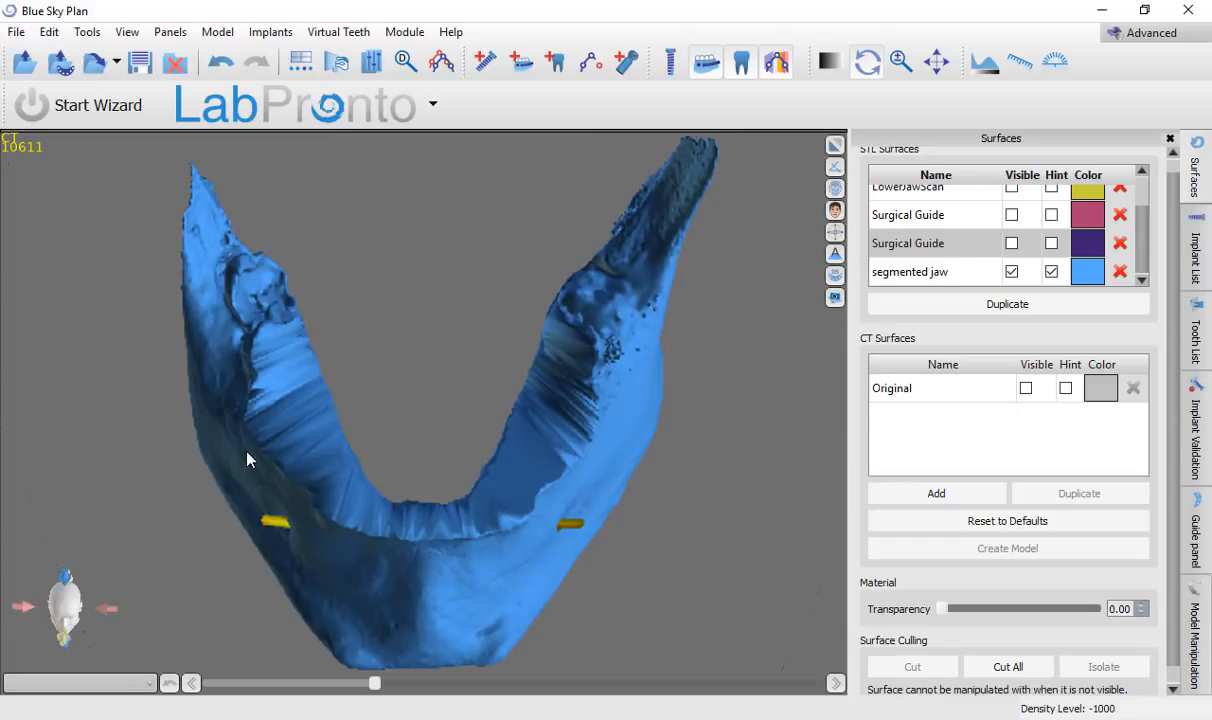
# Step: Examine the segmented jaw and its fixation pins from above, the front and the side
pyautogui.click(418, 34)
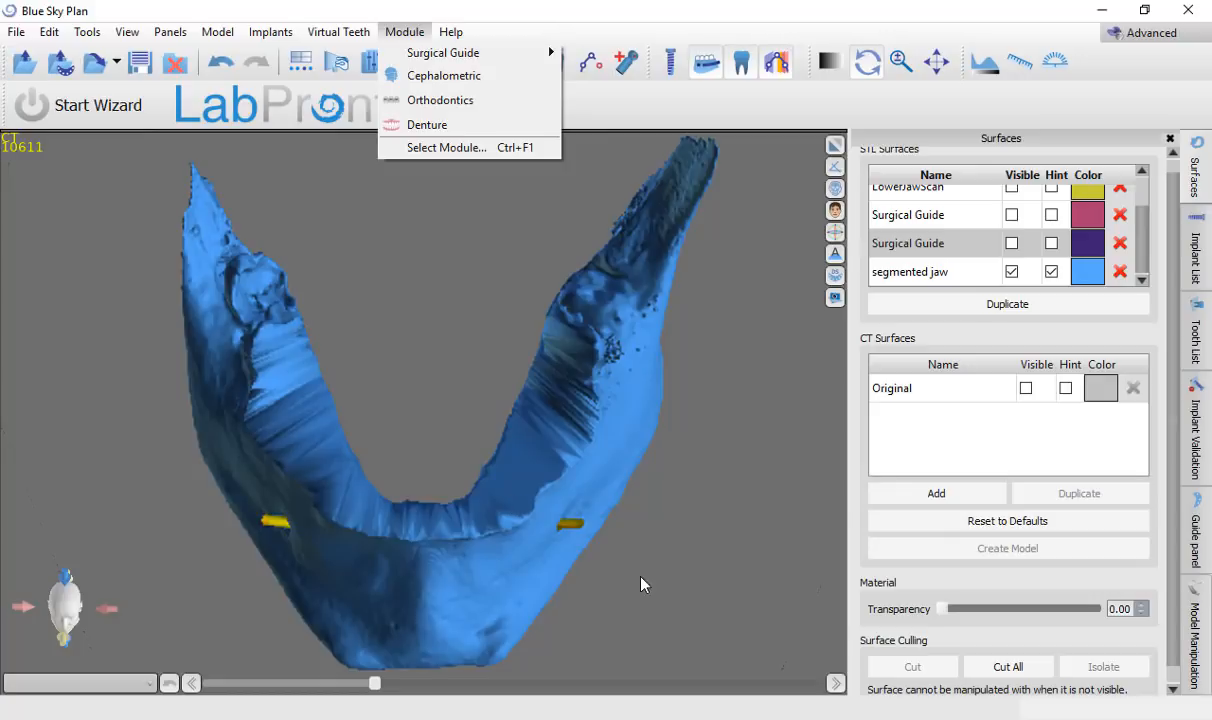
pyautogui.moveTo(480, 601); pyautogui.dragTo(428, 406)
pyautogui.moveTo(362, 316); pyautogui.dragTo(493, 323)
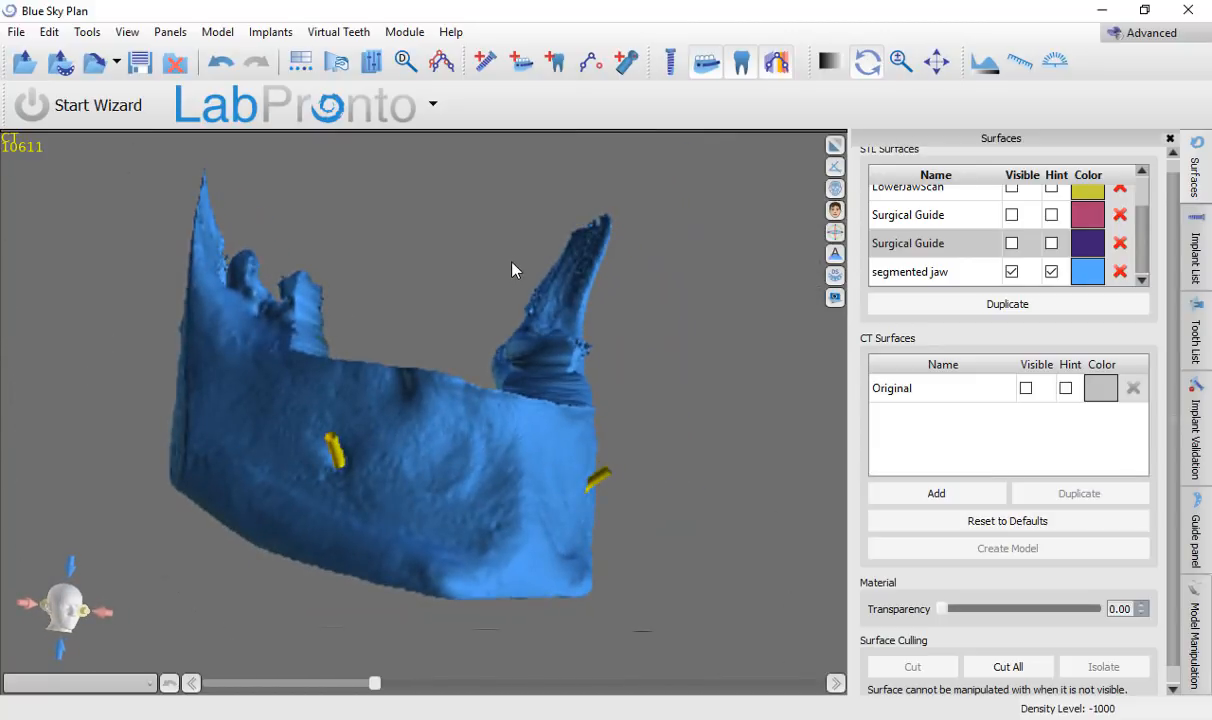
pyautogui.moveTo(514, 265); pyautogui.dragTo(322, 438)
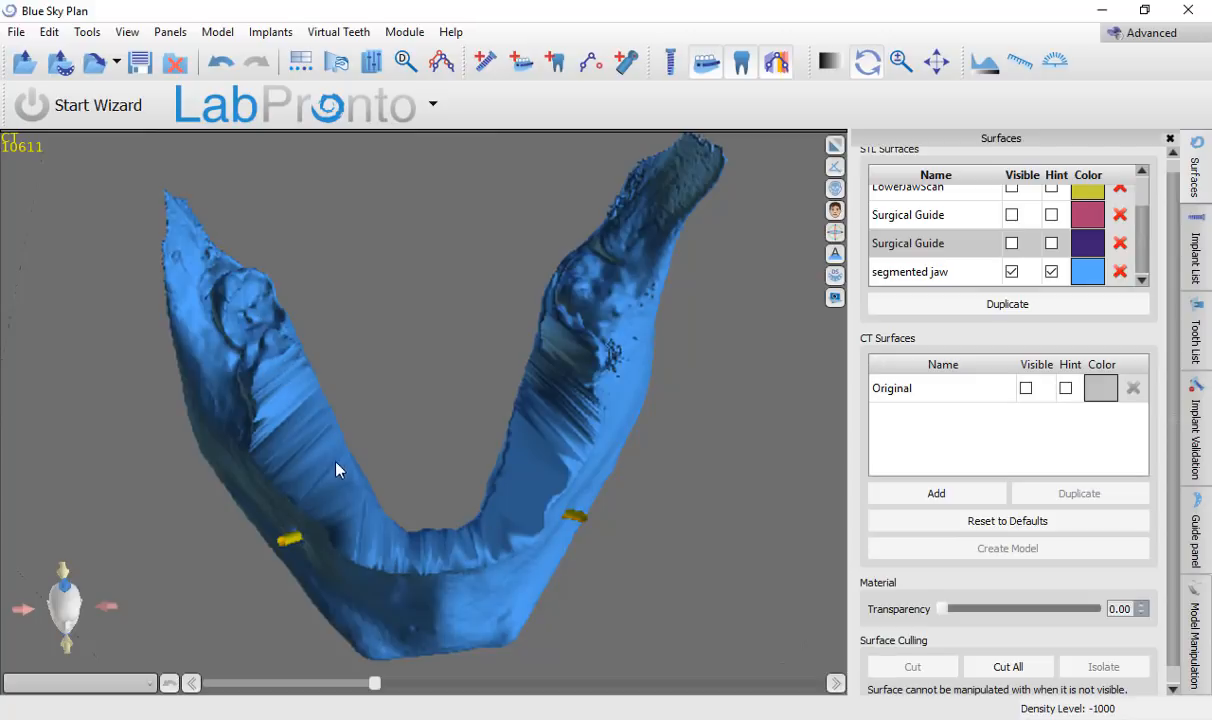
pyautogui.moveTo(336, 470); pyautogui.dragTo(279, 333)
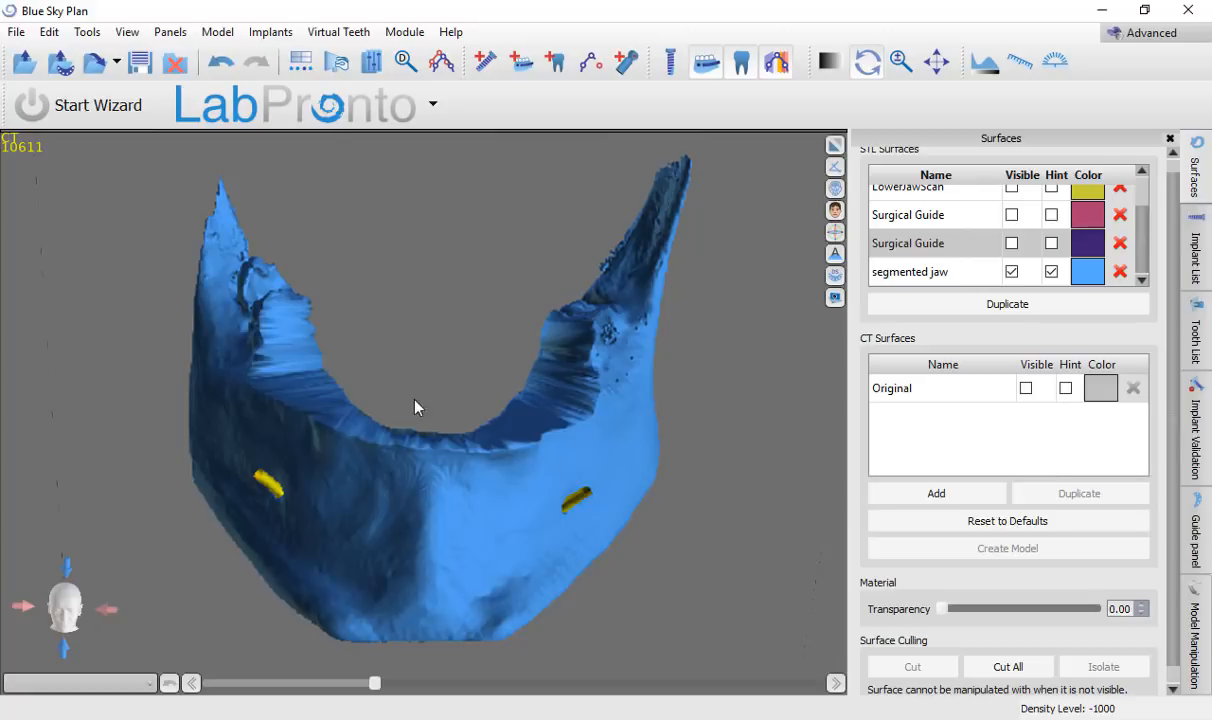
pyautogui.moveTo(318, 244); pyautogui.dragTo(522, 458)
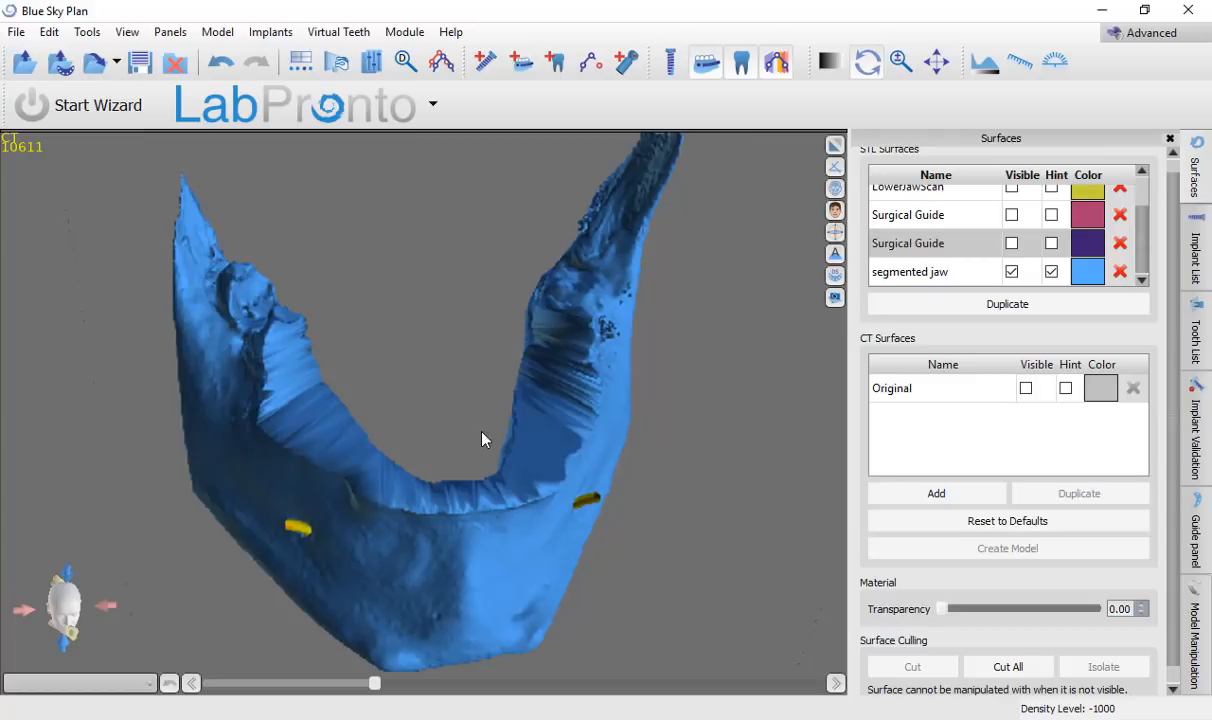
pyautogui.moveTo(424, 270); pyautogui.dragTo(455, 327)
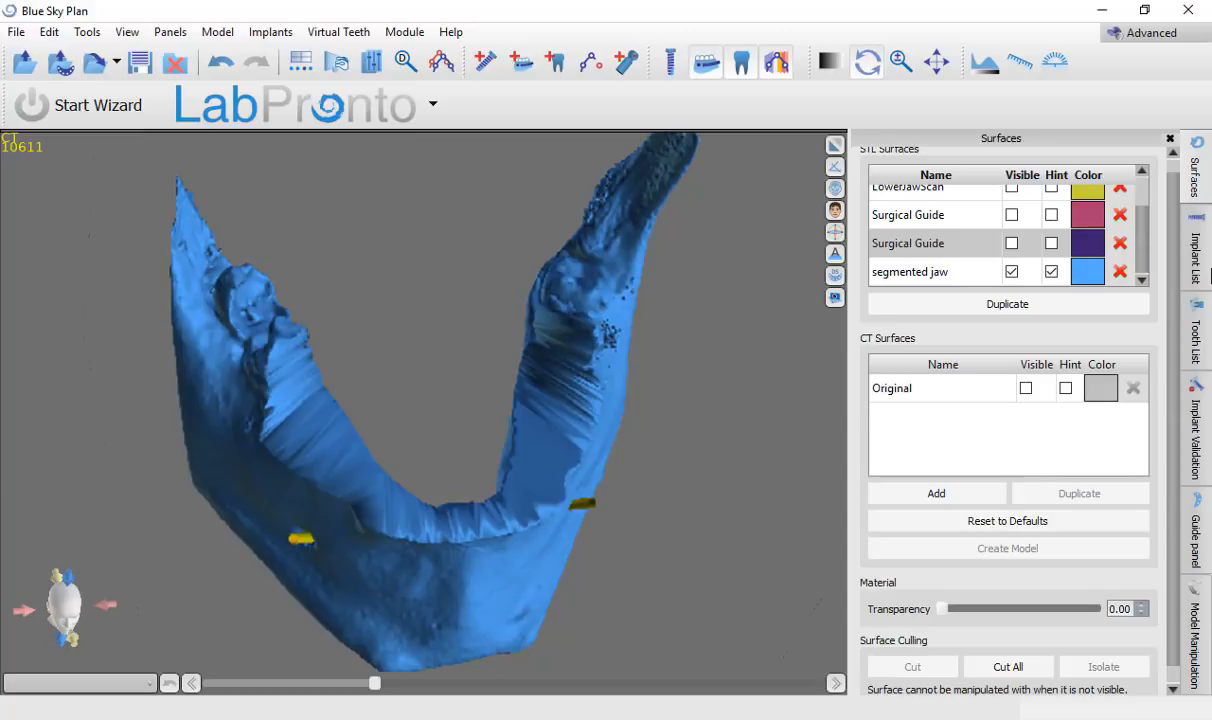
# Step: Draw a closed surgical guide curve around the flattened ridge of the segmented jaw, above the fixation pins and in front of the molars
pyautogui.click(1198, 540)
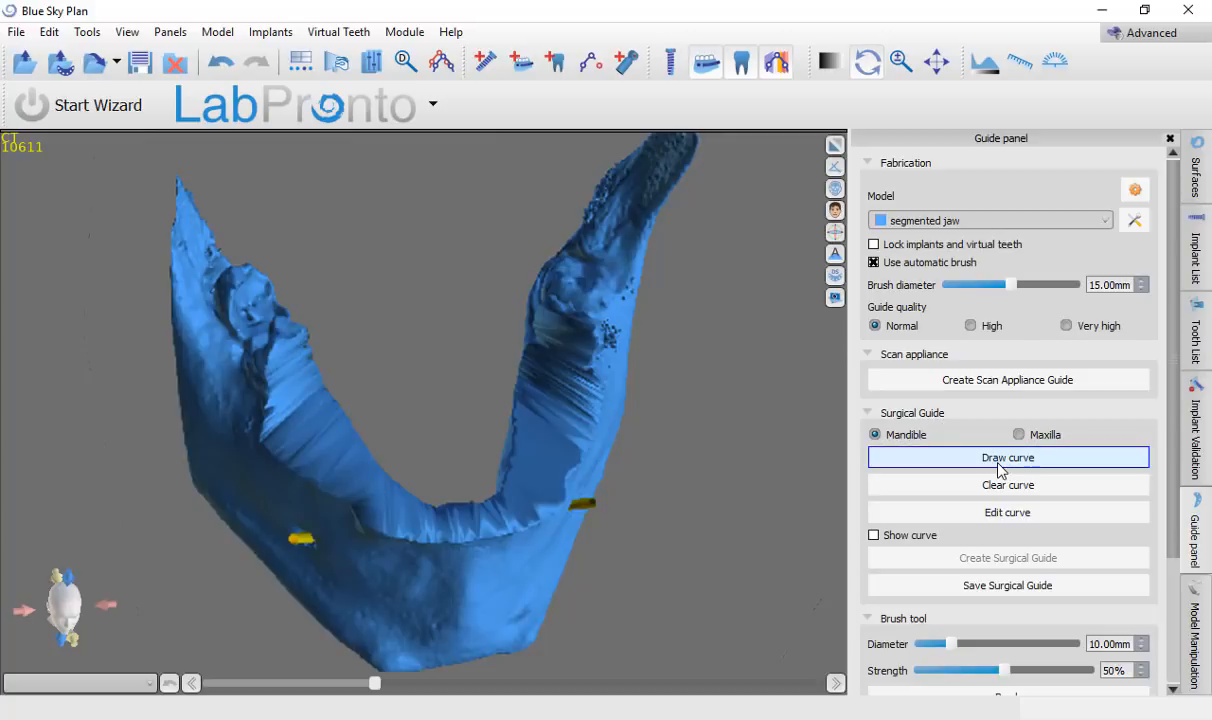
pyautogui.moveTo(697, 538); pyautogui.dragTo(362, 372)
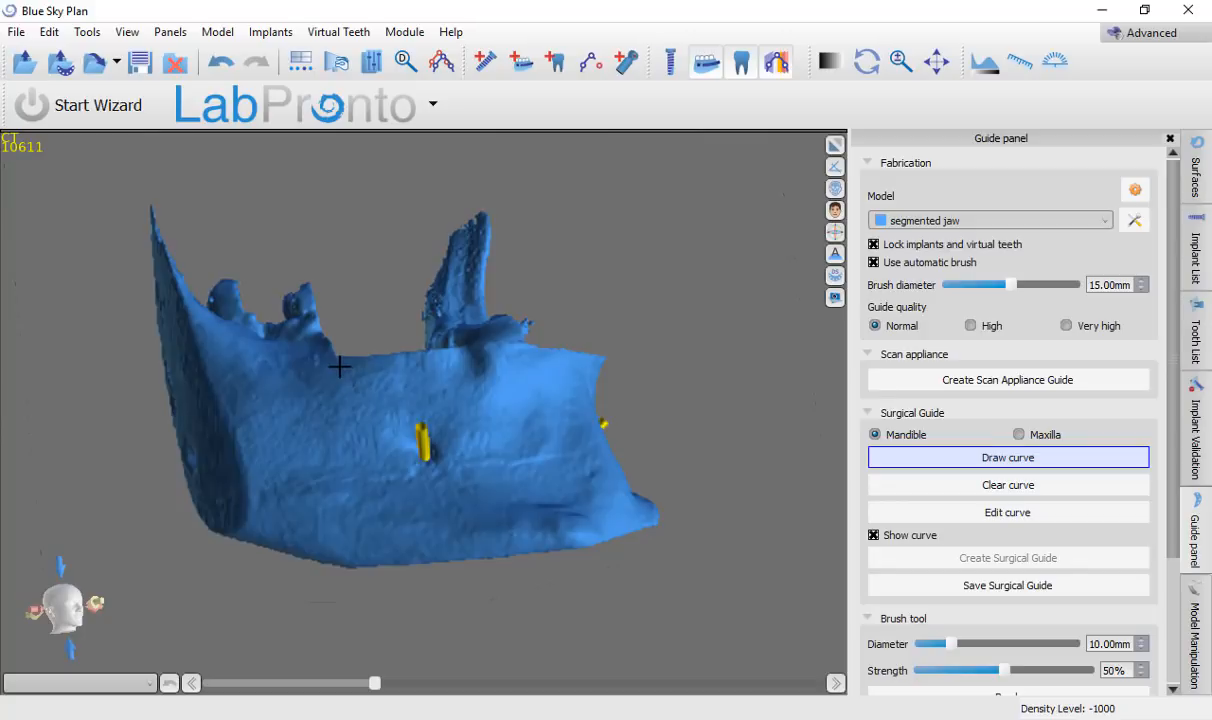
pyautogui.moveTo(406, 369); pyautogui.dragTo(519, 369)
pyautogui.moveTo(730, 369); pyautogui.dragTo(402, 379, button='right')
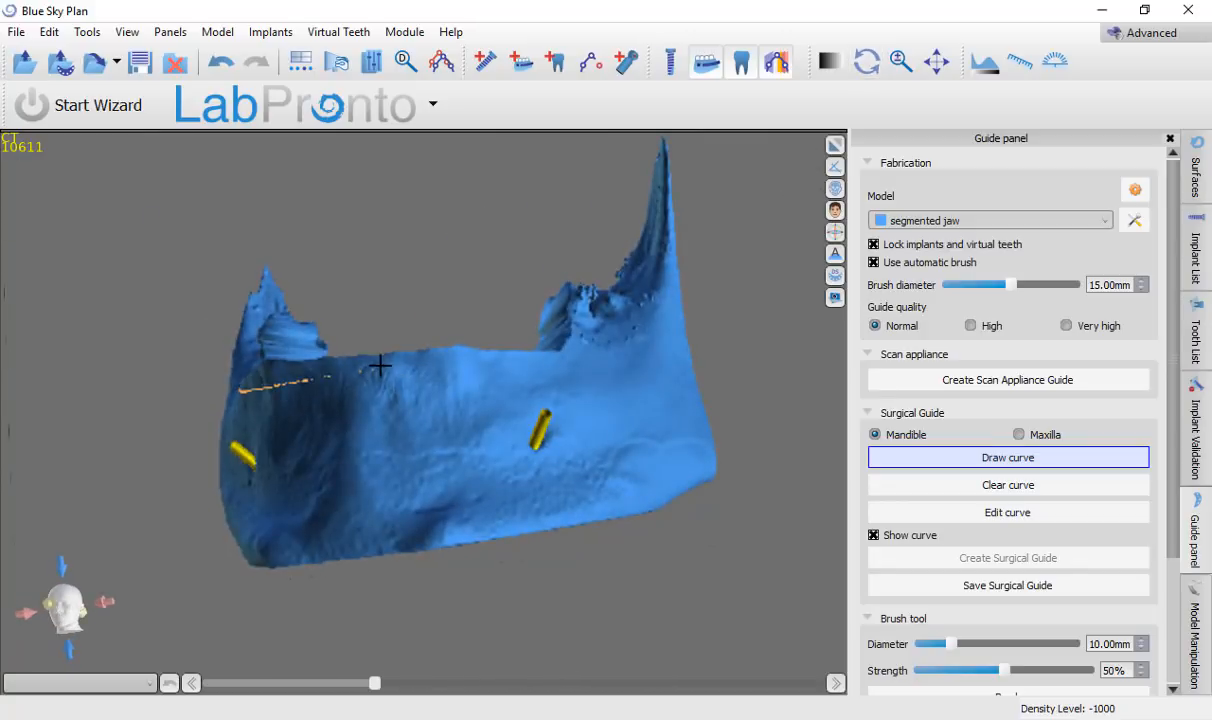
pyautogui.moveTo(380, 366); pyautogui.dragTo(549, 363)
pyautogui.moveTo(506, 273)
pyautogui.mouseDown(button='right')
pyautogui.moveTo(472, 485)
pyautogui.moveTo(490, 585)
pyautogui.moveTo(511, 549)
pyautogui.mouseUp(button='right')
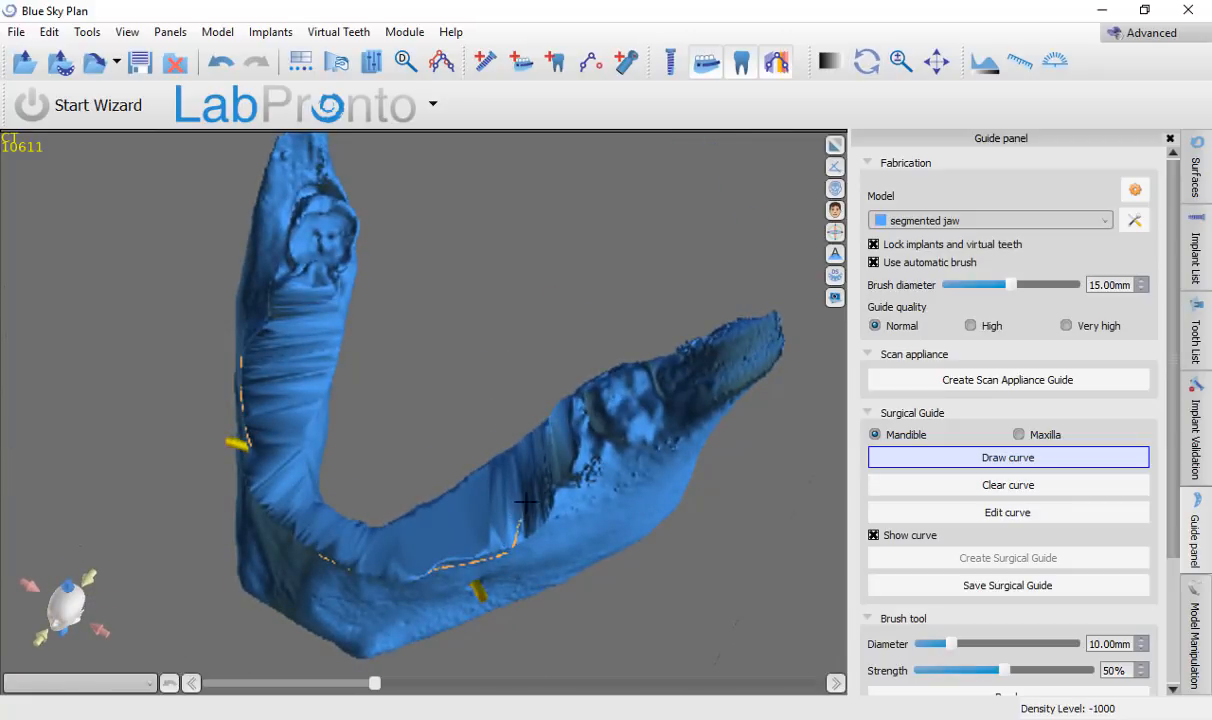
pyautogui.moveTo(583, 317); pyautogui.dragTo(583, 317, button='right')
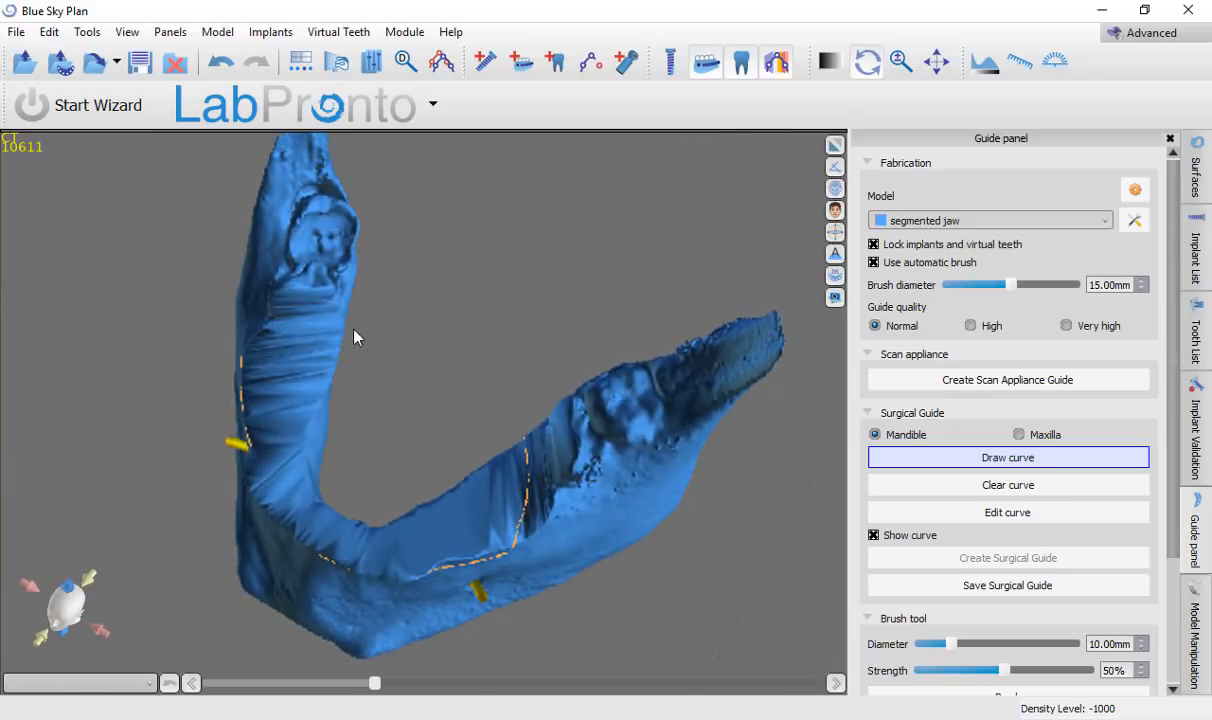
pyautogui.moveTo(354, 330)
pyautogui.mouseDown(button='right')
pyautogui.moveTo(76, 368)
pyautogui.moveTo(505, 538)
pyautogui.moveTo(433, 405)
pyautogui.moveTo(300, 408)
pyautogui.mouseUp(button='right')
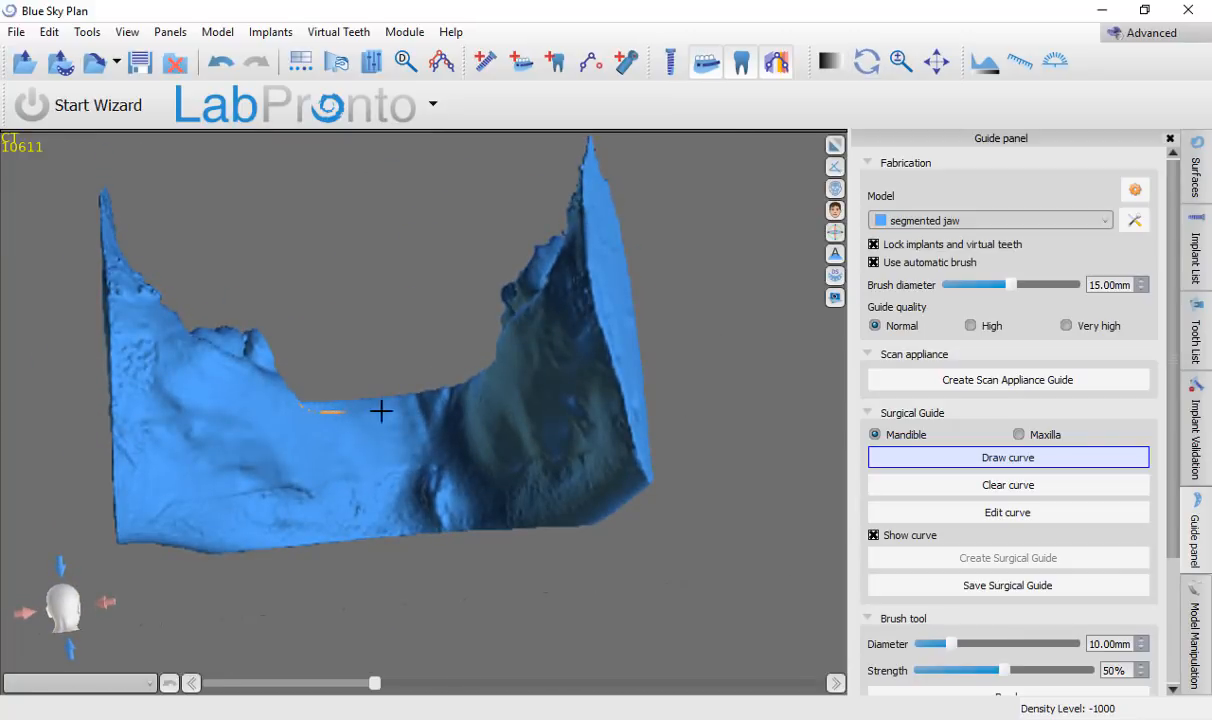
pyautogui.moveTo(410, 410)
pyautogui.mouseDown(button='right')
pyautogui.moveTo(587, 419)
pyautogui.moveTo(480, 415)
pyautogui.mouseUp(button='right')
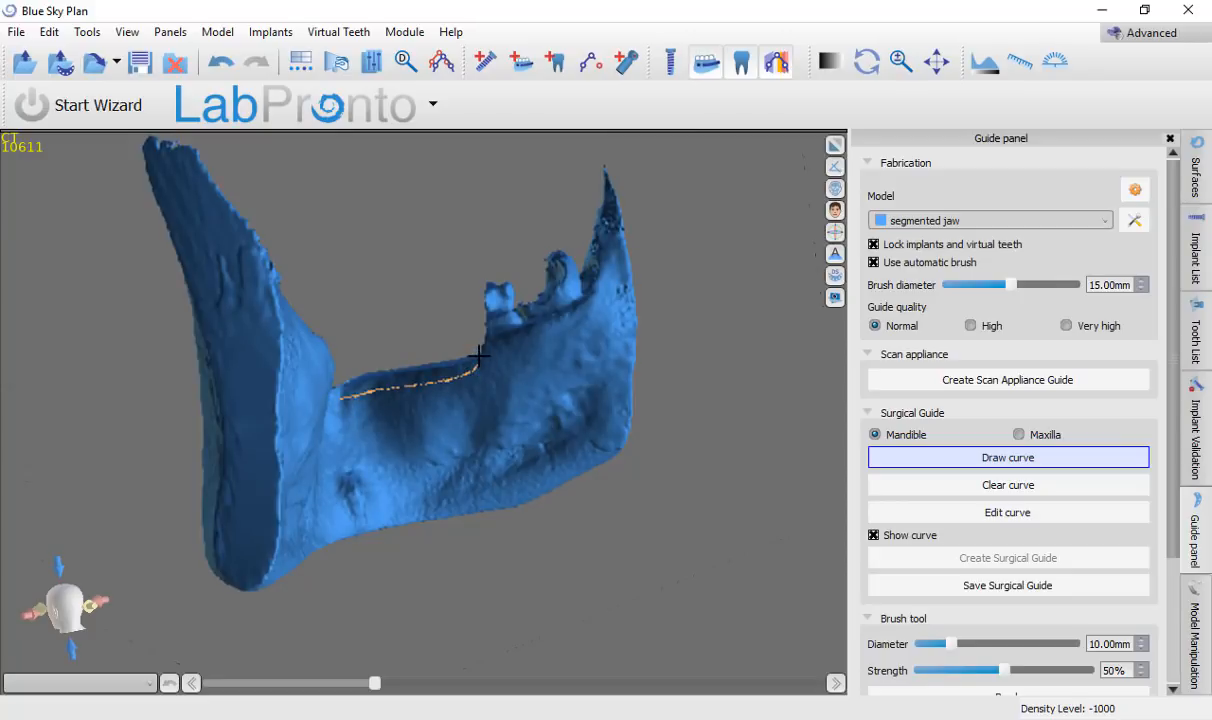
# Step: Edit the guide curve by moving a control point where it crosses the posterior ridge
pyautogui.click(905, 514)
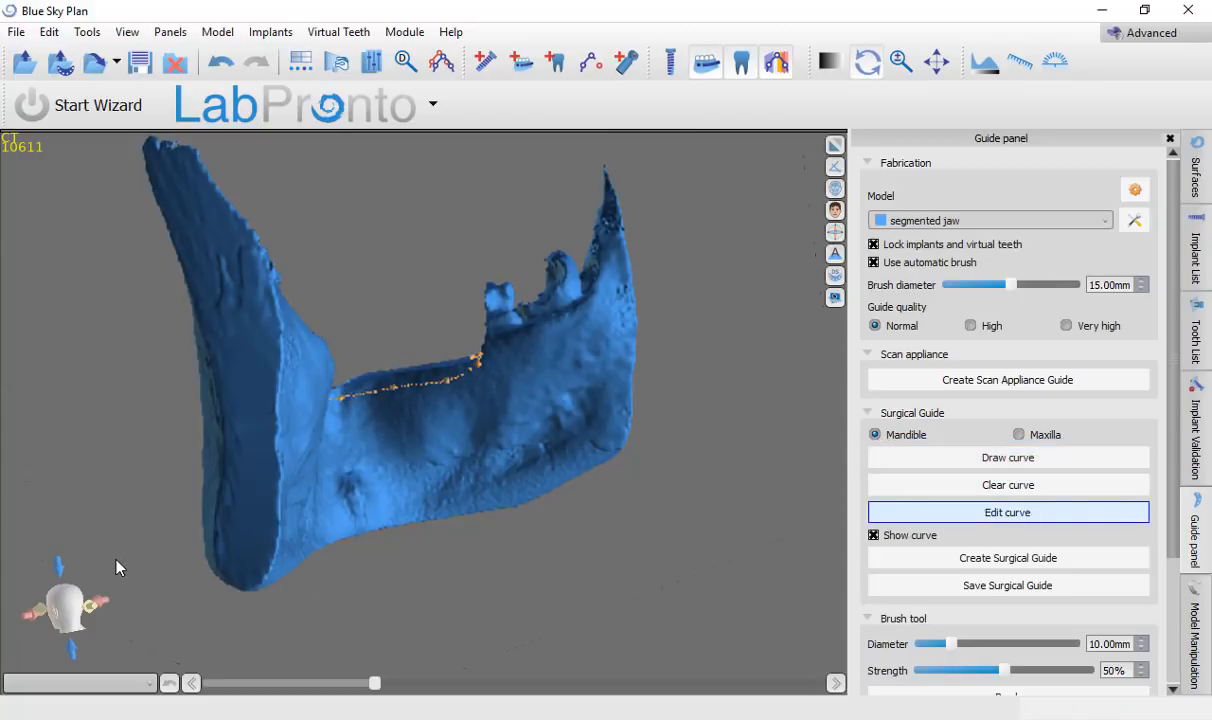
pyautogui.moveTo(116, 565)
pyautogui.mouseDown(button='right')
pyautogui.moveTo(346, 571)
pyautogui.moveTo(179, 457)
pyautogui.moveTo(487, 610)
pyautogui.moveTo(380, 435)
pyautogui.moveTo(312, 474)
pyautogui.mouseUp(button='right')
pyautogui.moveTo(305, 465); pyautogui.dragTo(312, 443)
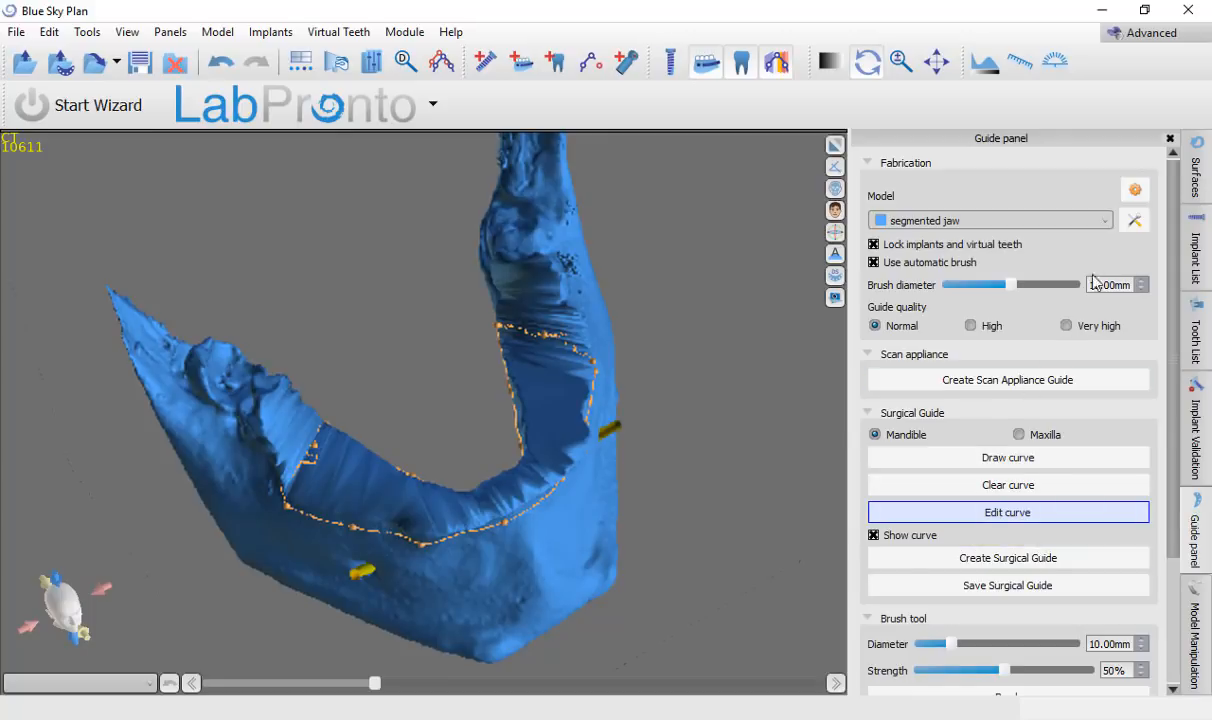
# Step: Set the guide thickness to 3 mm and create a surgical guide from the edited curve
pyautogui.click(1135, 190)
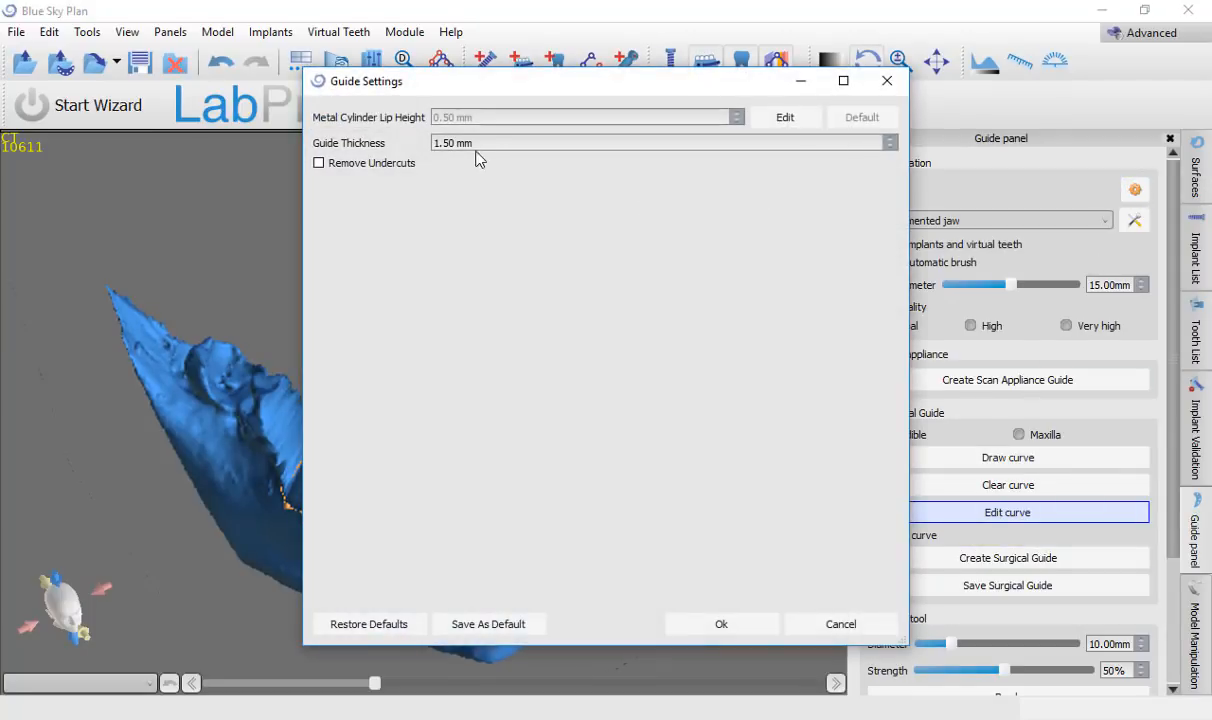
pyautogui.moveTo(484, 141); pyautogui.dragTo(405, 155)
pyautogui.write('3')
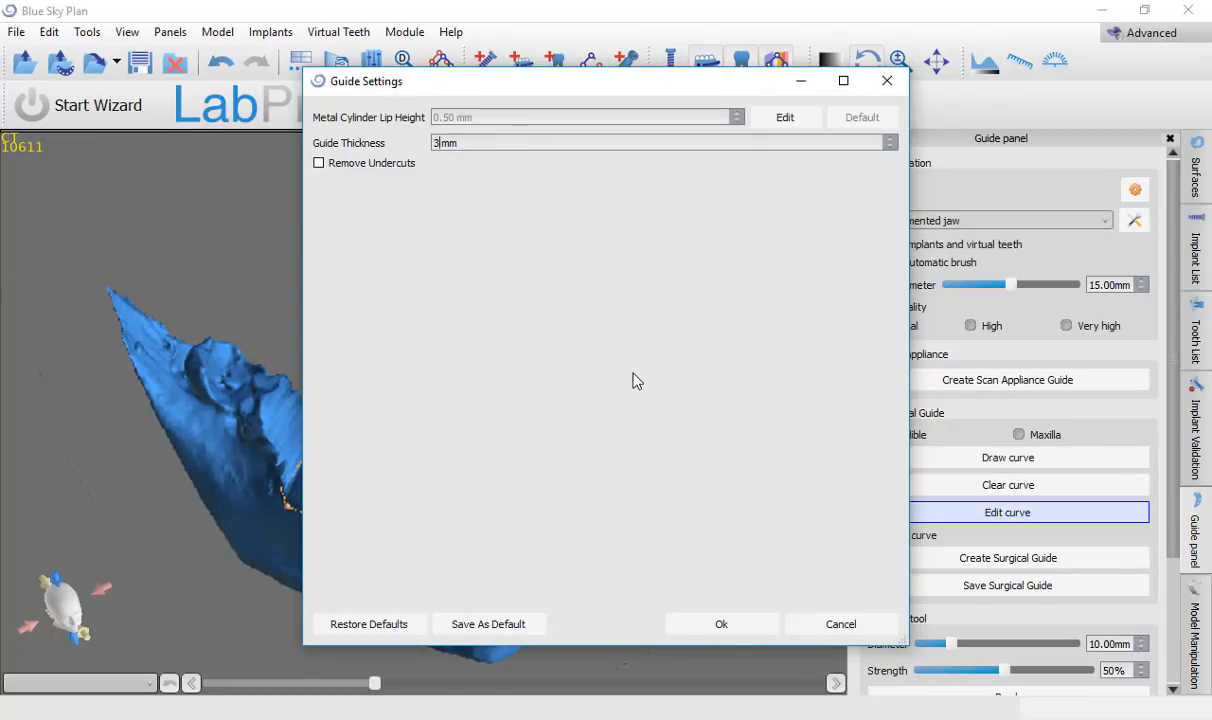
pyautogui.click(721, 626)
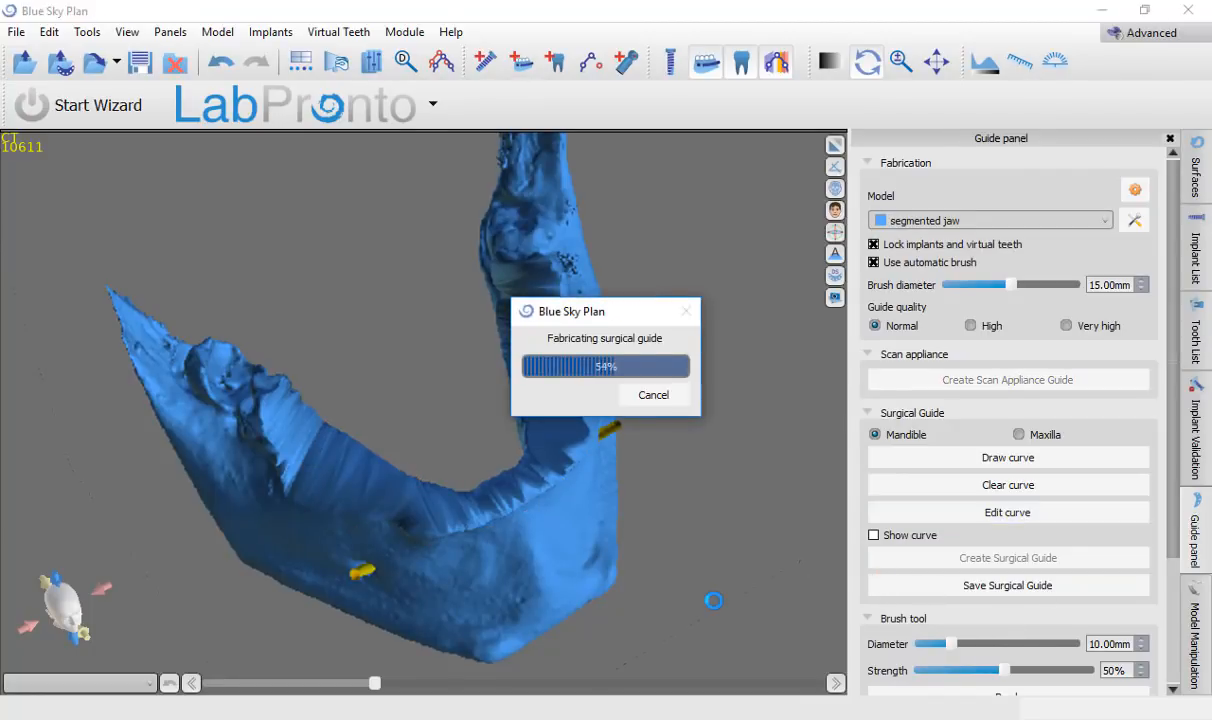
pyautogui.moveTo(640, 530); pyautogui.dragTo(506, 265)
pyautogui.moveTo(333, 292); pyautogui.dragTo(417, 452)
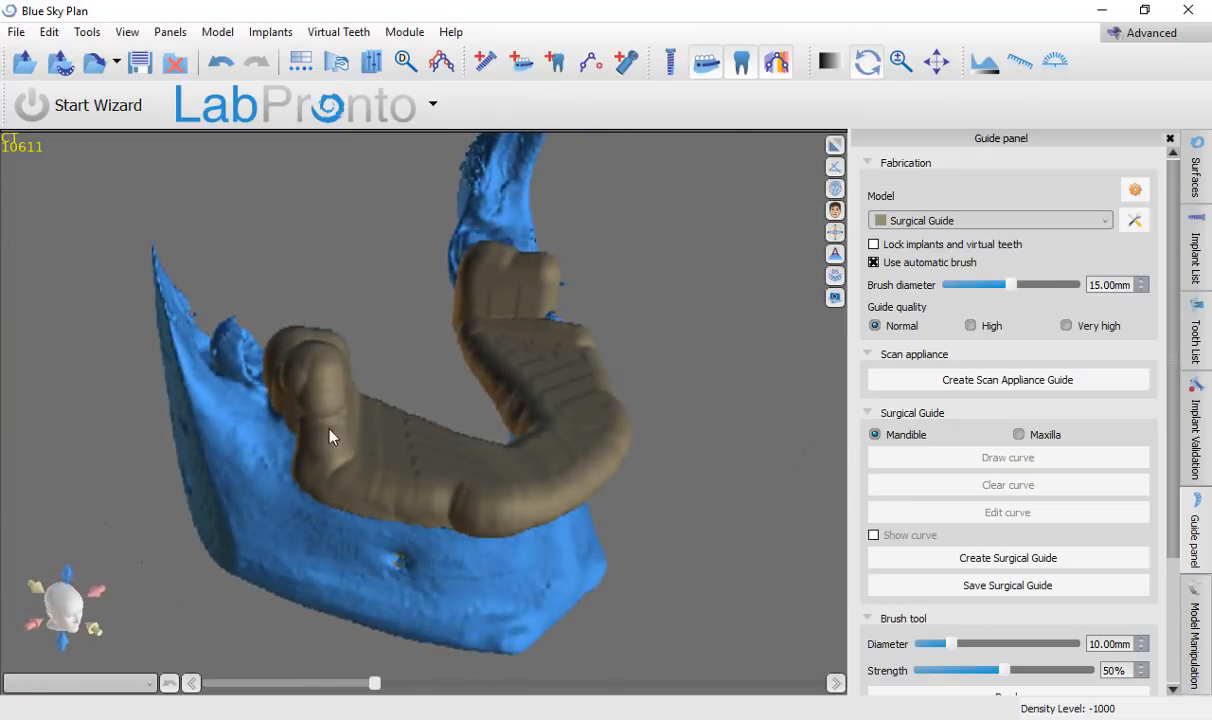
pyautogui.moveTo(330, 433); pyautogui.dragTo(463, 407)
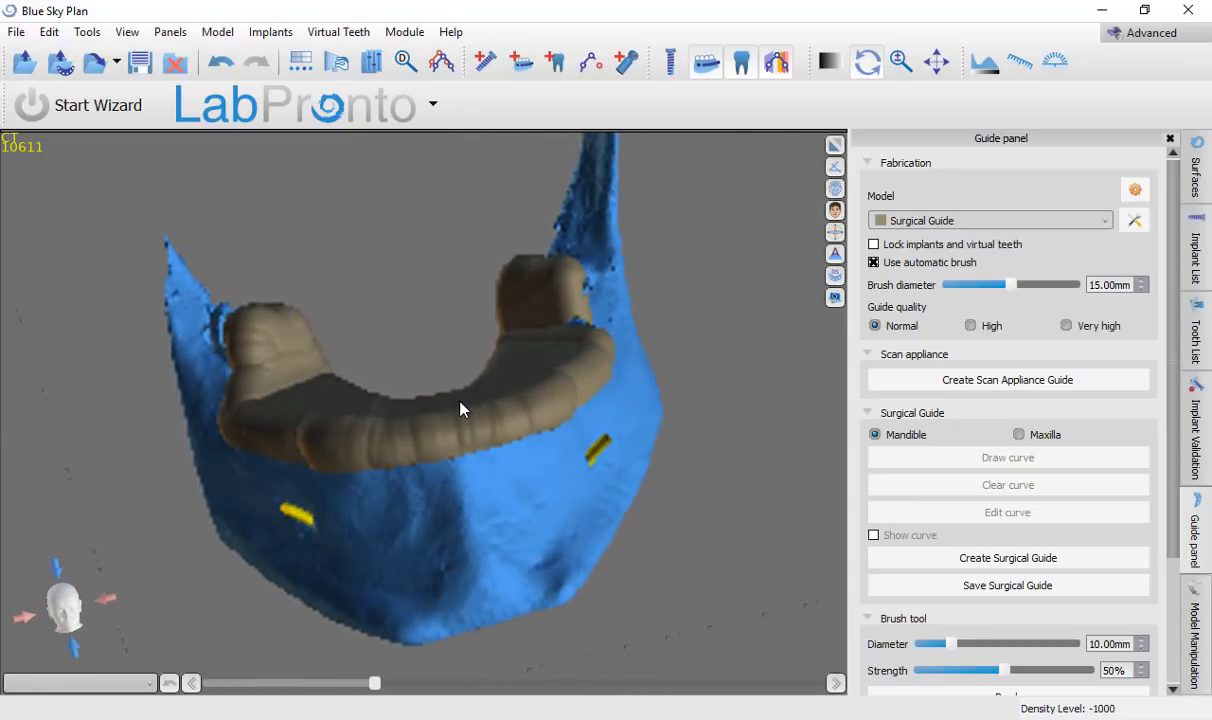
# Step: Cut the raised posterior bulges off the new Surgical Guide surface so the molars on both sides are uncovered
pyautogui.click(1195, 168)
pyautogui.scroll(-1, 926, 285)
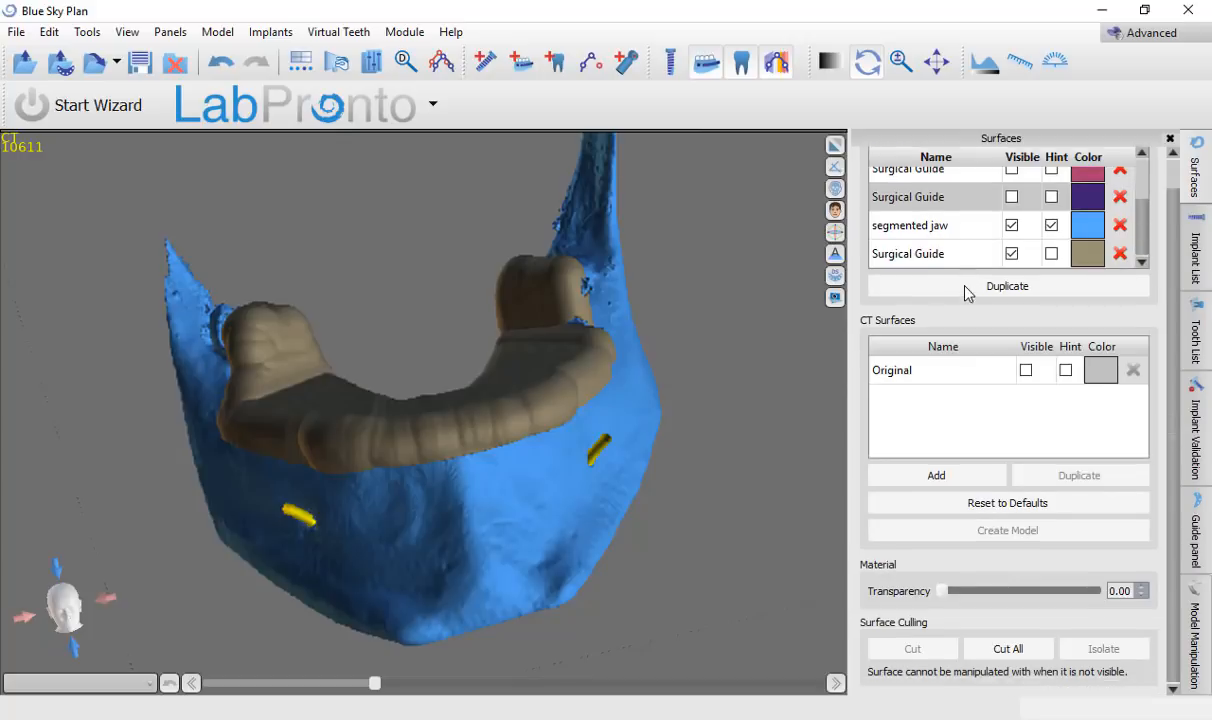
pyautogui.click(958, 270)
pyautogui.moveTo(385, 336); pyautogui.dragTo(354, 316)
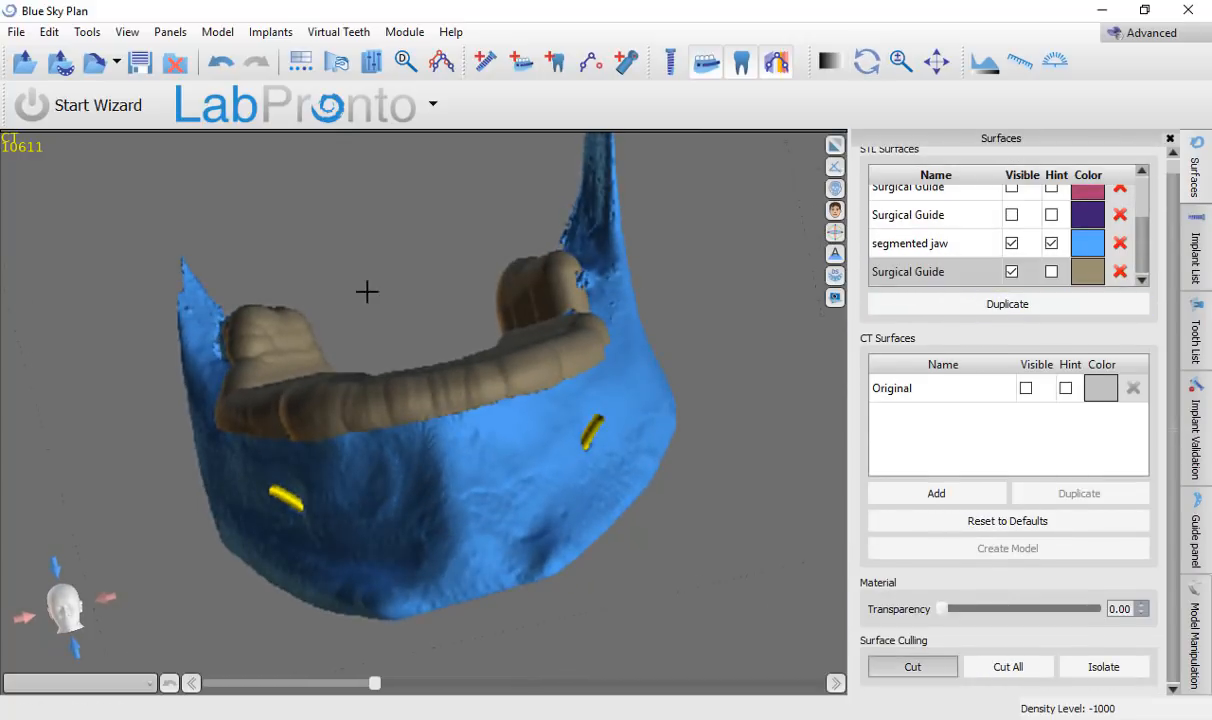
pyautogui.moveTo(368, 291)
pyautogui.mouseDown()
pyautogui.moveTo(259, 290)
pyautogui.moveTo(190, 360)
pyautogui.moveTo(205, 390)
pyautogui.moveTo(376, 346)
pyautogui.mouseUp()
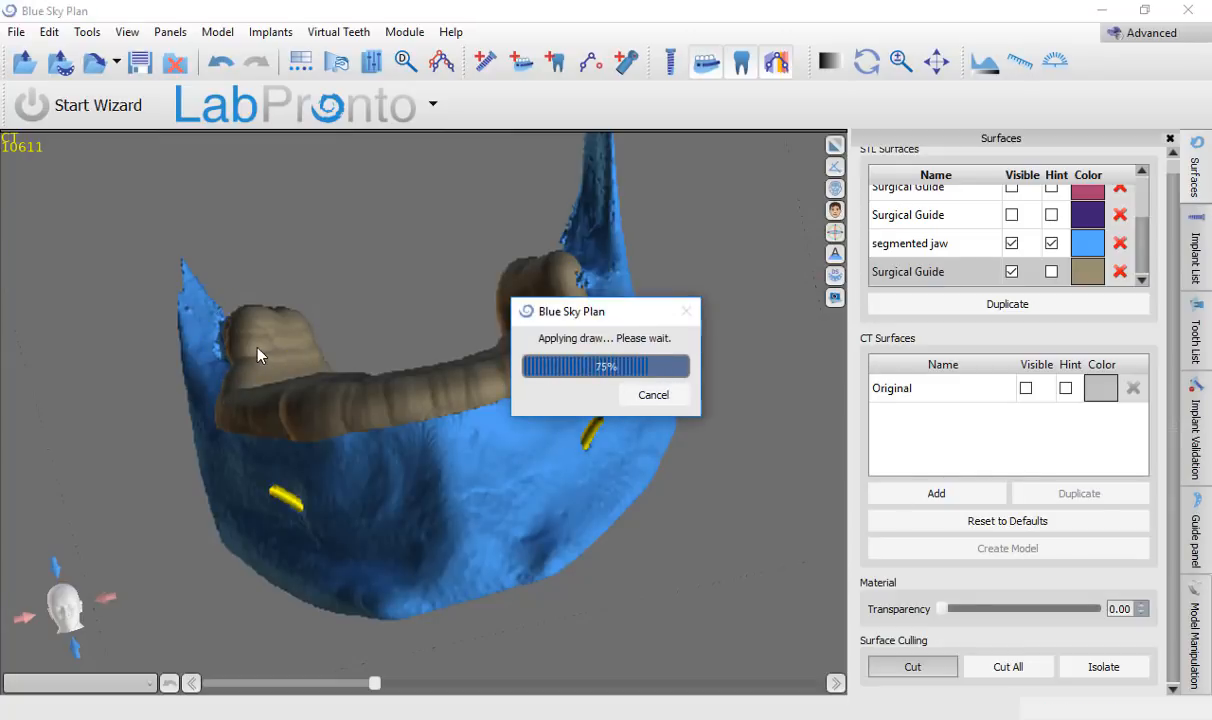
pyautogui.moveTo(326, 342)
pyautogui.mouseDown()
pyautogui.moveTo(446, 317)
pyautogui.moveTo(458, 344)
pyautogui.moveTo(545, 344)
pyautogui.moveTo(460, 214)
pyautogui.moveTo(340, 318)
pyautogui.mouseUp()
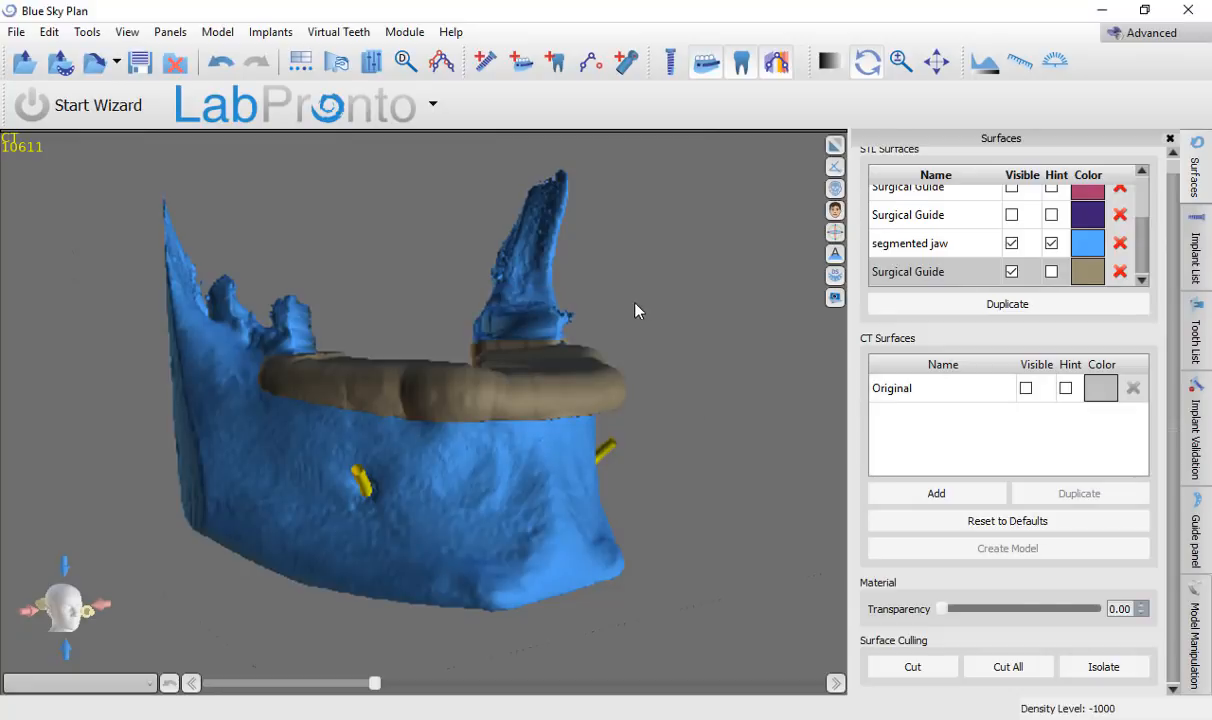
pyautogui.moveTo(638, 309); pyautogui.dragTo(425, 330)
# Step: Switch to the Denture module and view the jaw with the trimmed guide from the front
pyautogui.click(422, 35)
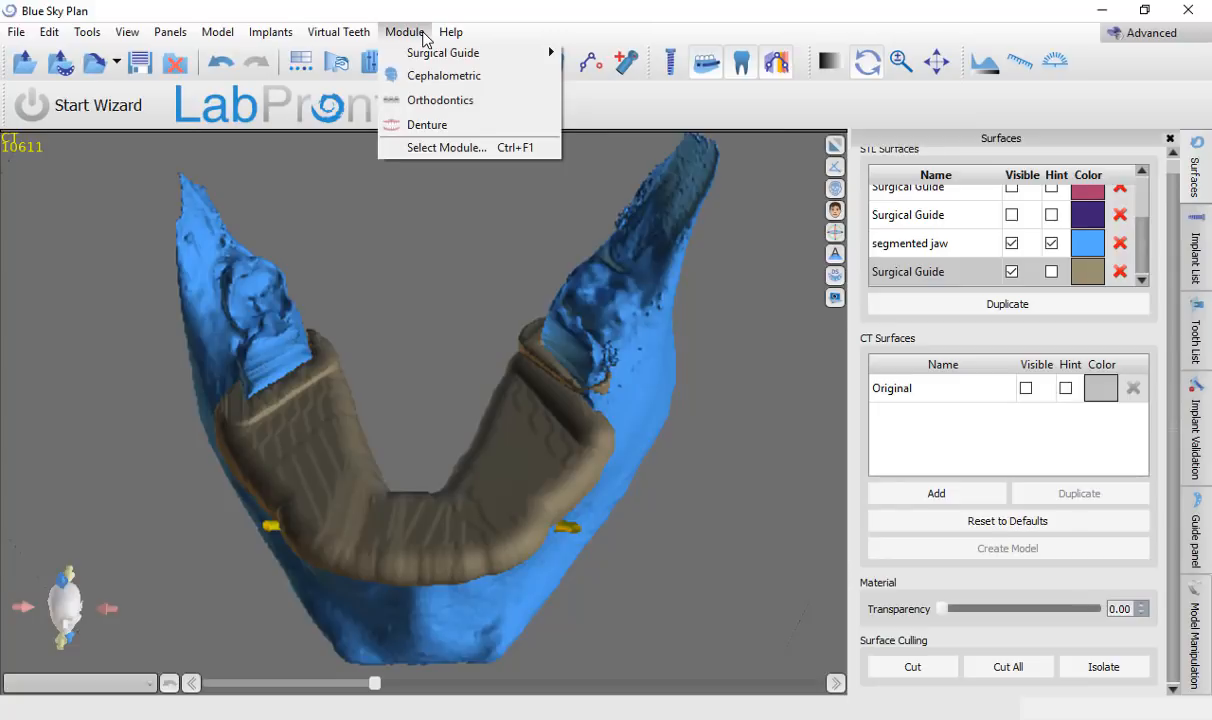
pyautogui.click(422, 123)
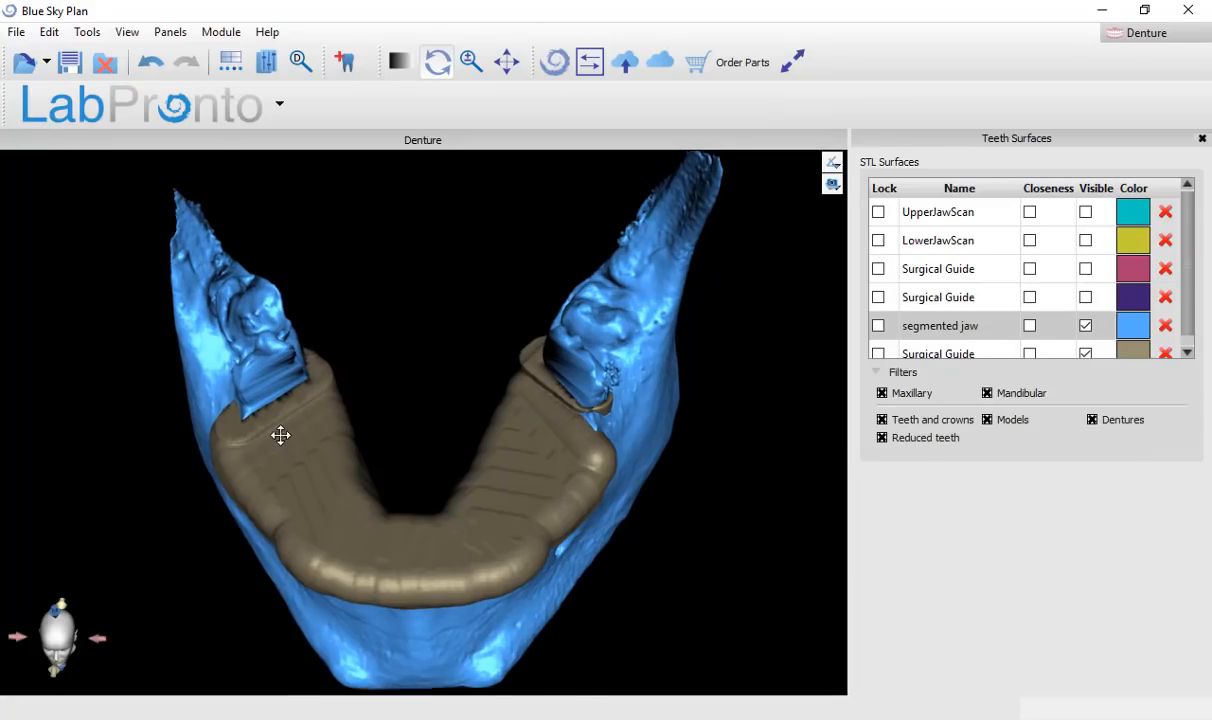
pyautogui.scroll(2, 279, 435)
pyautogui.moveTo(390, 527); pyautogui.dragTo(405, 352)
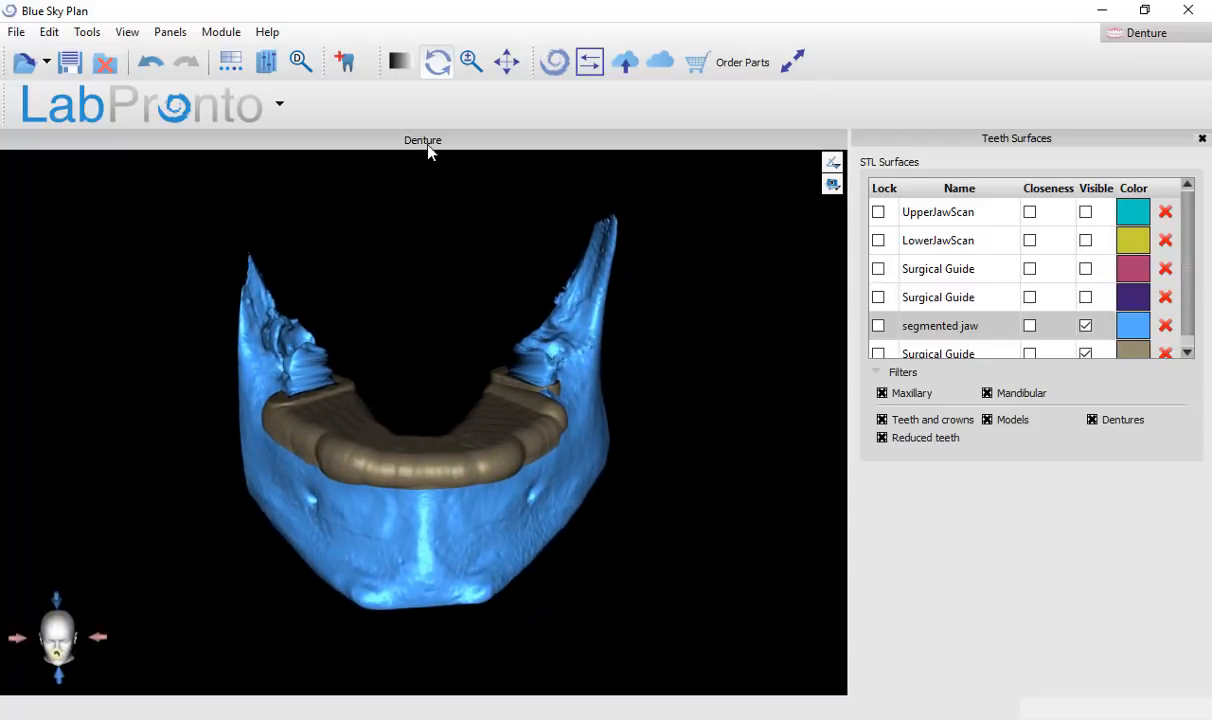
# Step: Show the UpperJawScan surface above the segmented jaw and the trimmed guide
pyautogui.click(1032, 212)
pyautogui.click(1085, 212)
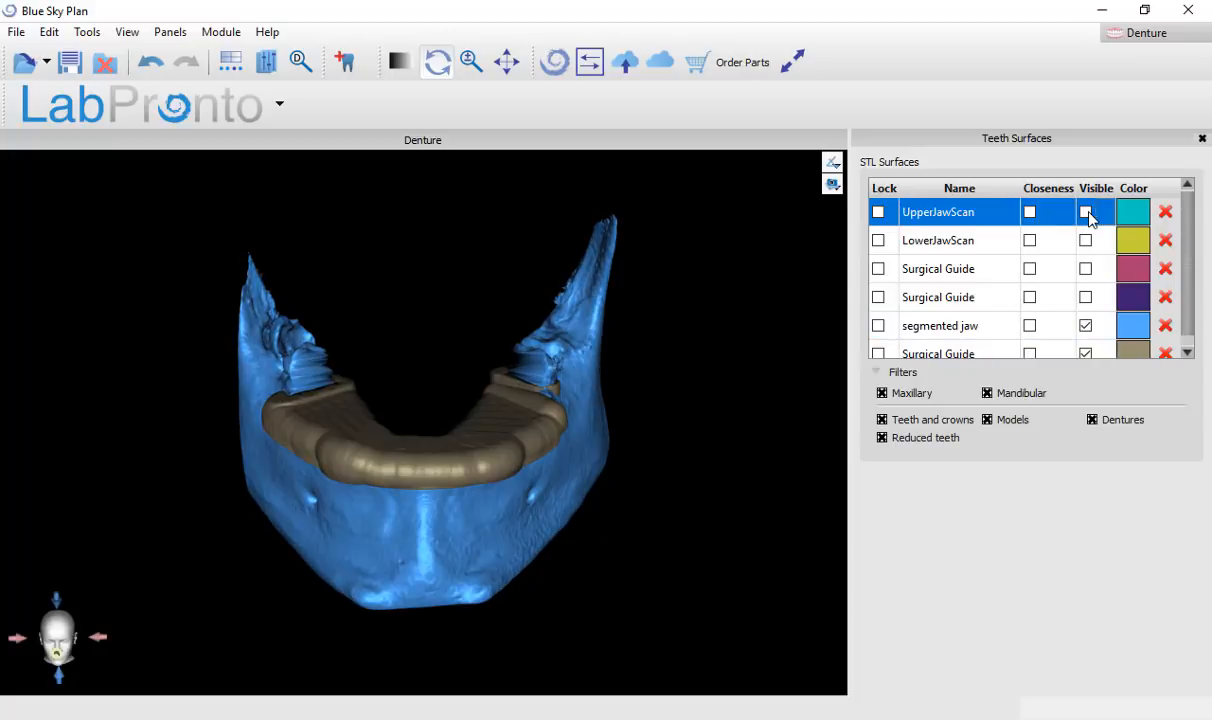
pyautogui.moveTo(403, 361); pyautogui.dragTo(417, 425)
pyautogui.moveTo(649, 440); pyautogui.dragTo(750, 473)
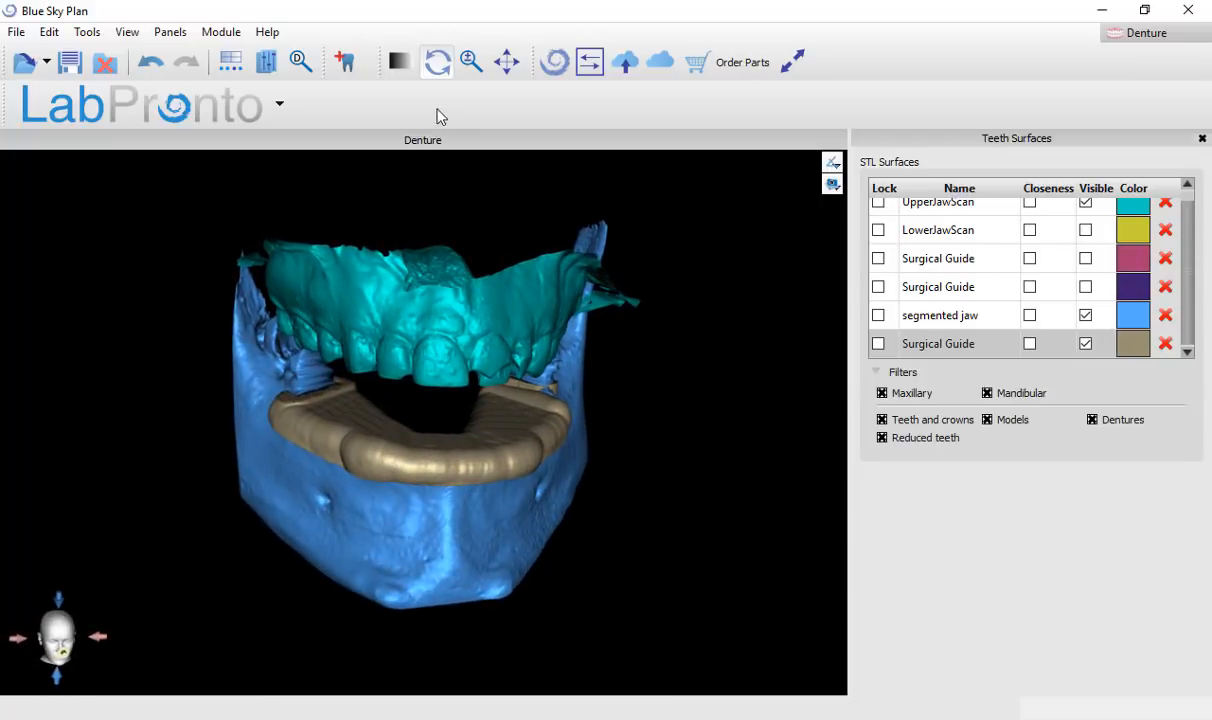
# Step: Start adding new teeth and choose the Dave Viege Library among the virtual teeth sets
pyautogui.click(345, 63)
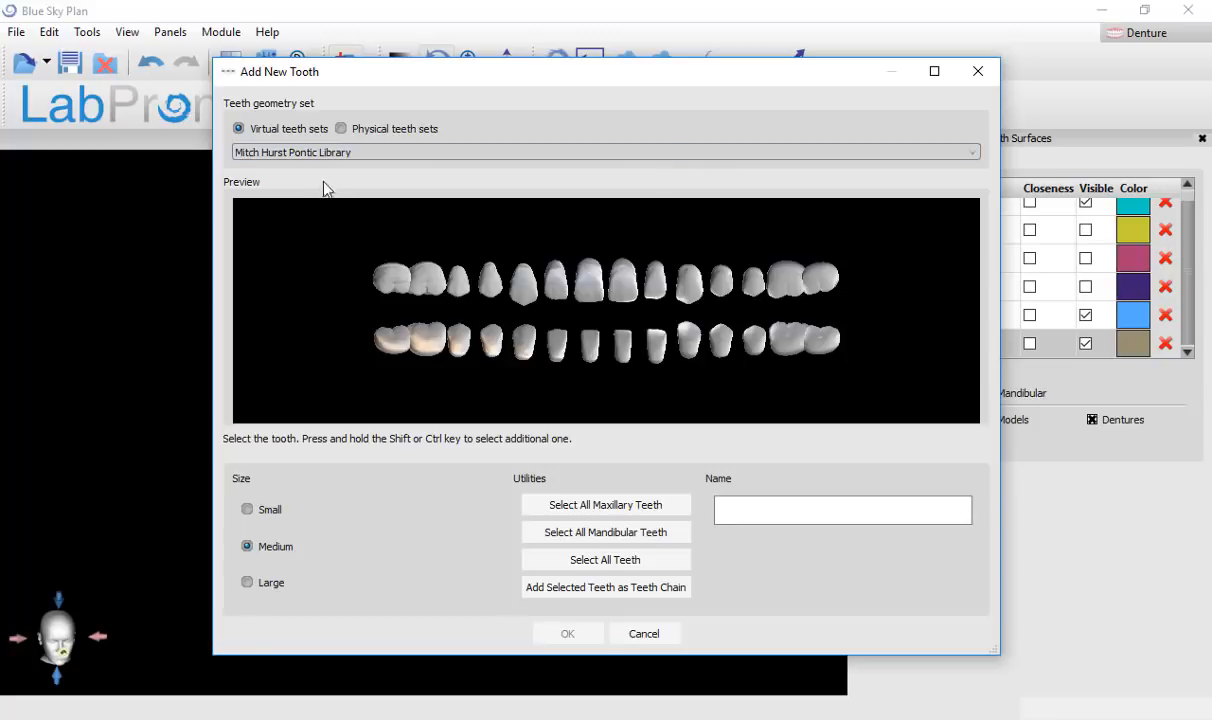
pyautogui.click(352, 154)
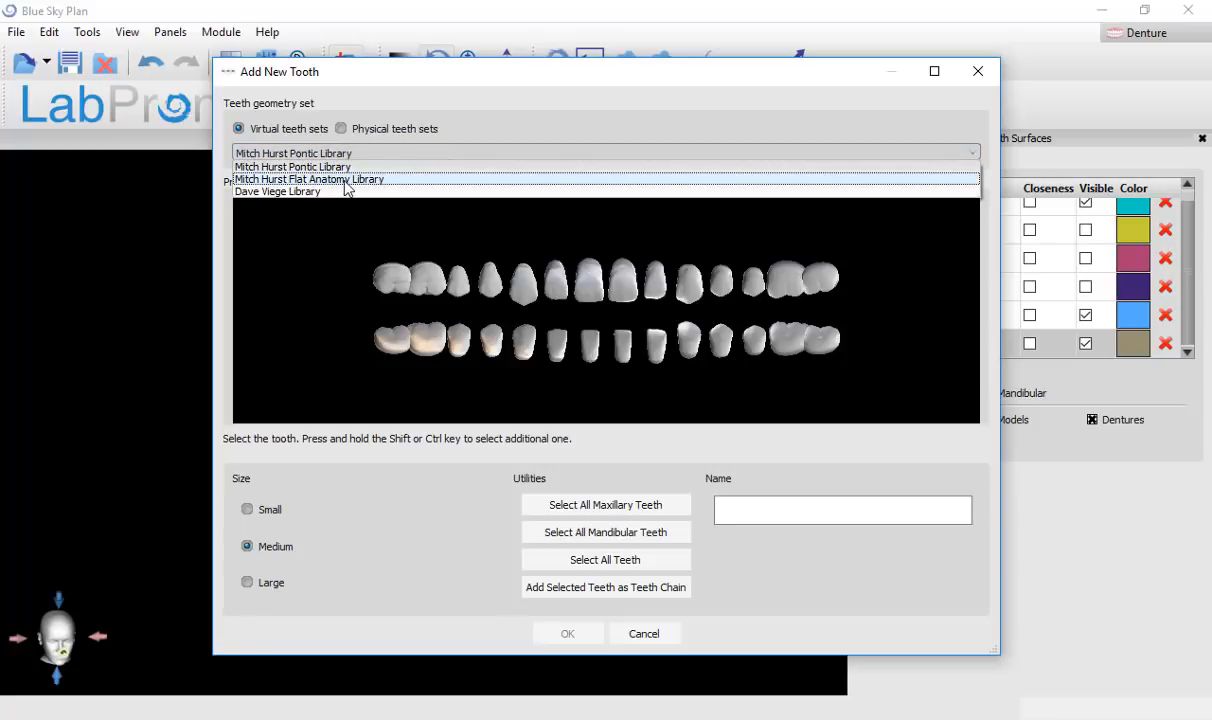
pyautogui.click(347, 180)
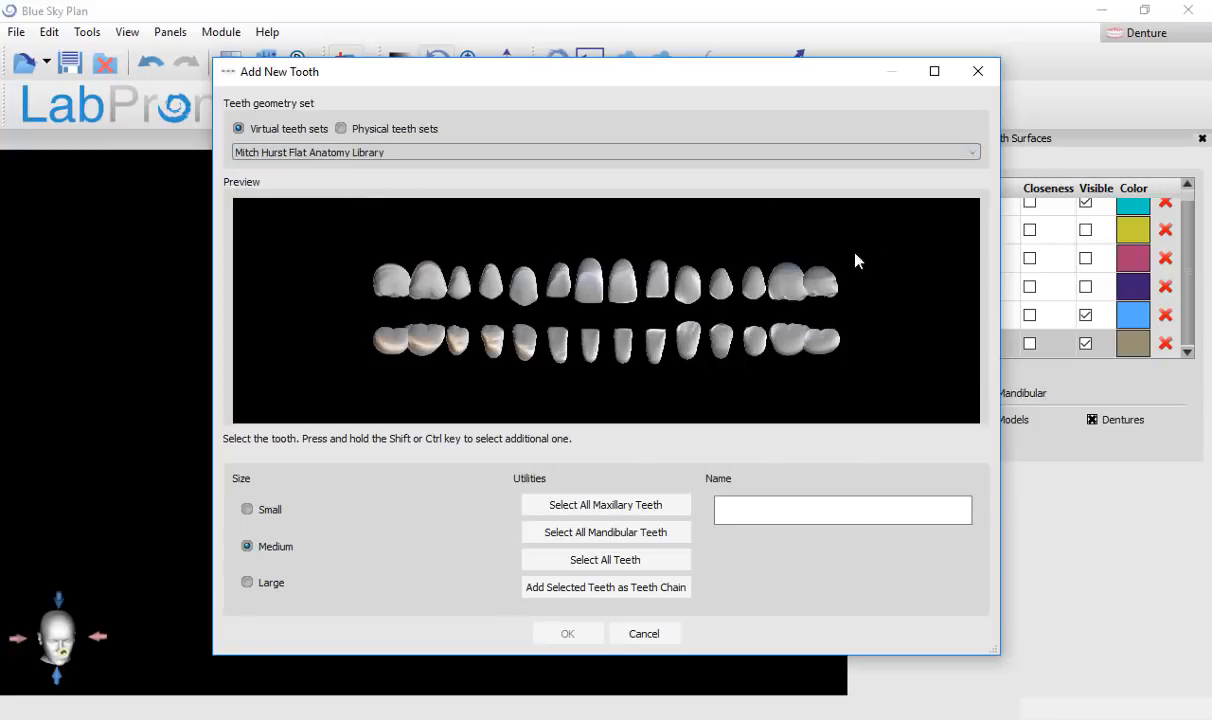
pyautogui.click(402, 154)
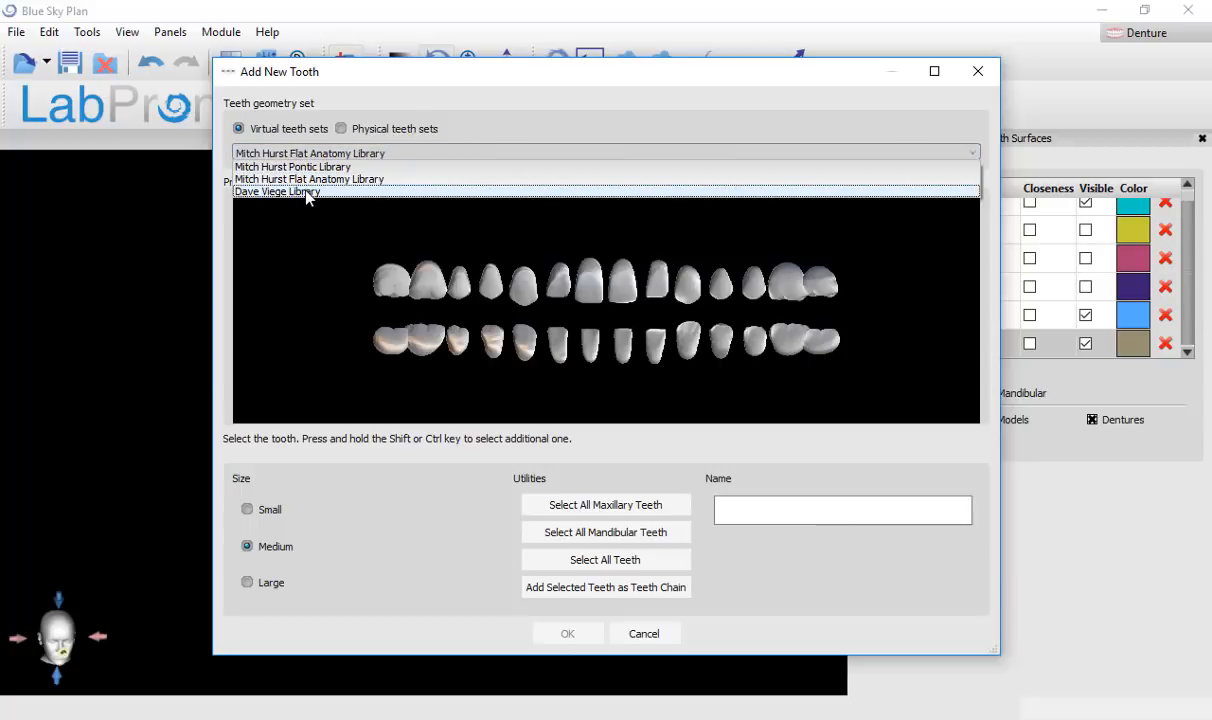
pyautogui.click(306, 193)
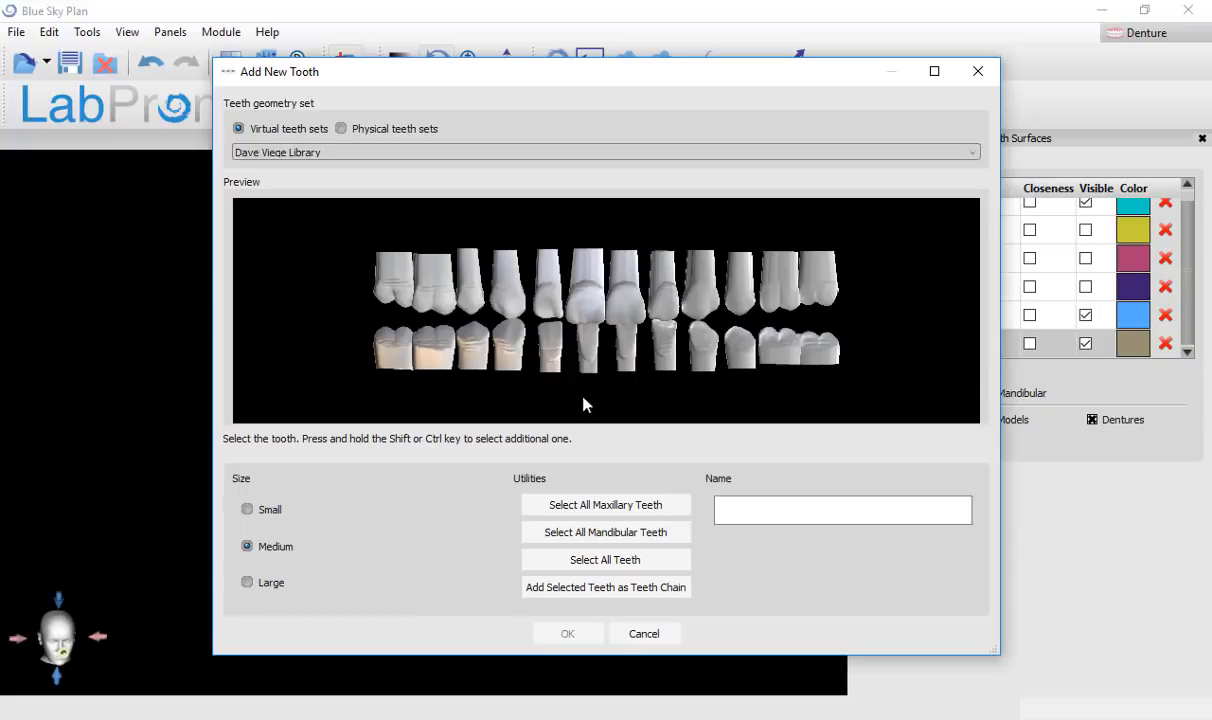
# Step: Add the mandibular teeth from left to right second premolar as a medium-size teeth chain and place it over the trimmed guide
pyautogui.click(435, 348)
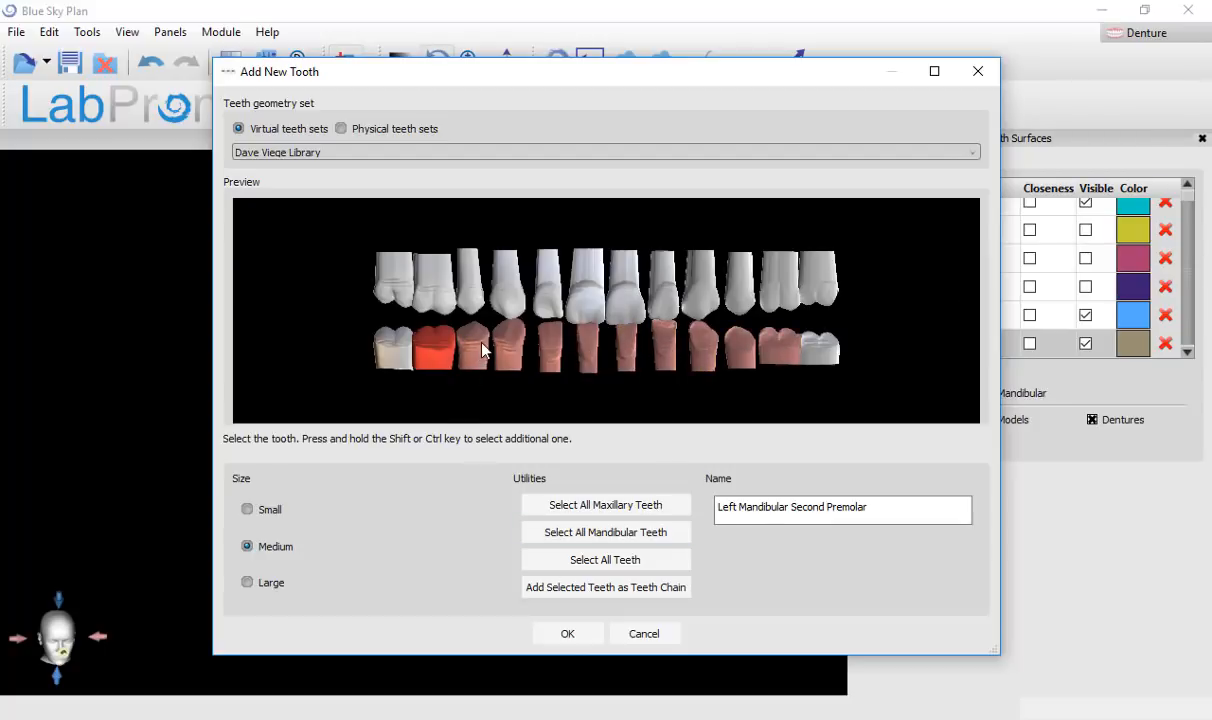
pyautogui.click(597, 592)
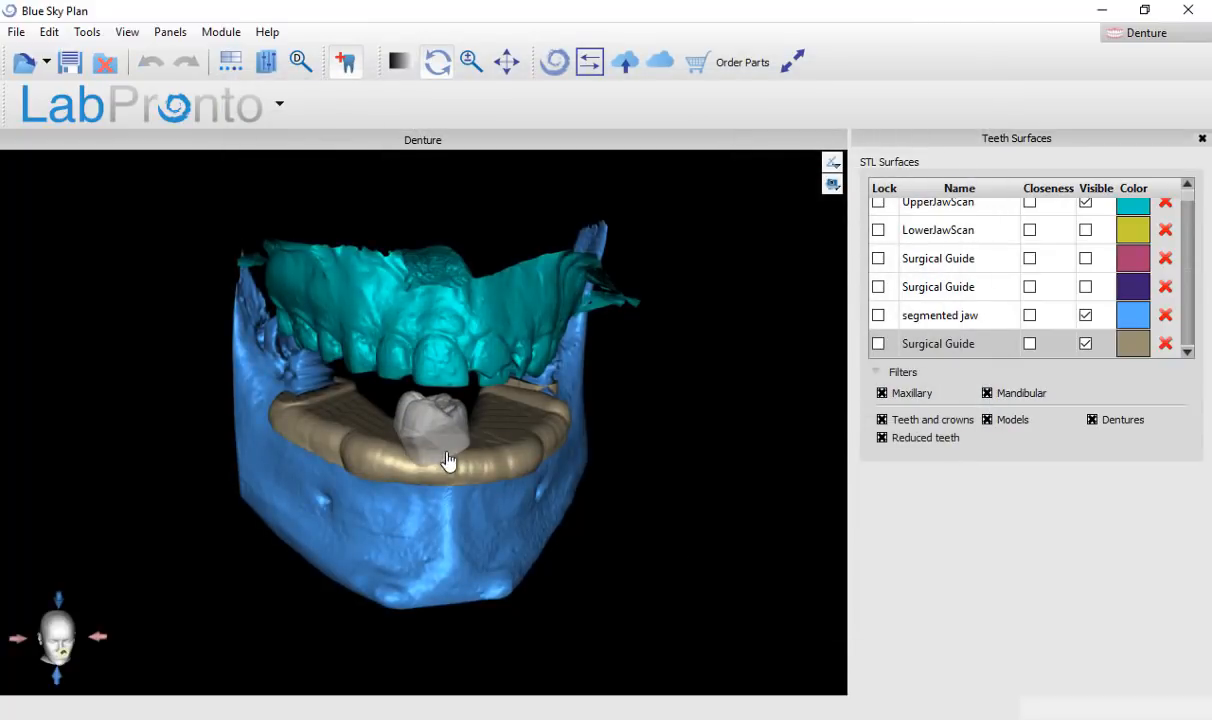
pyautogui.click(448, 461)
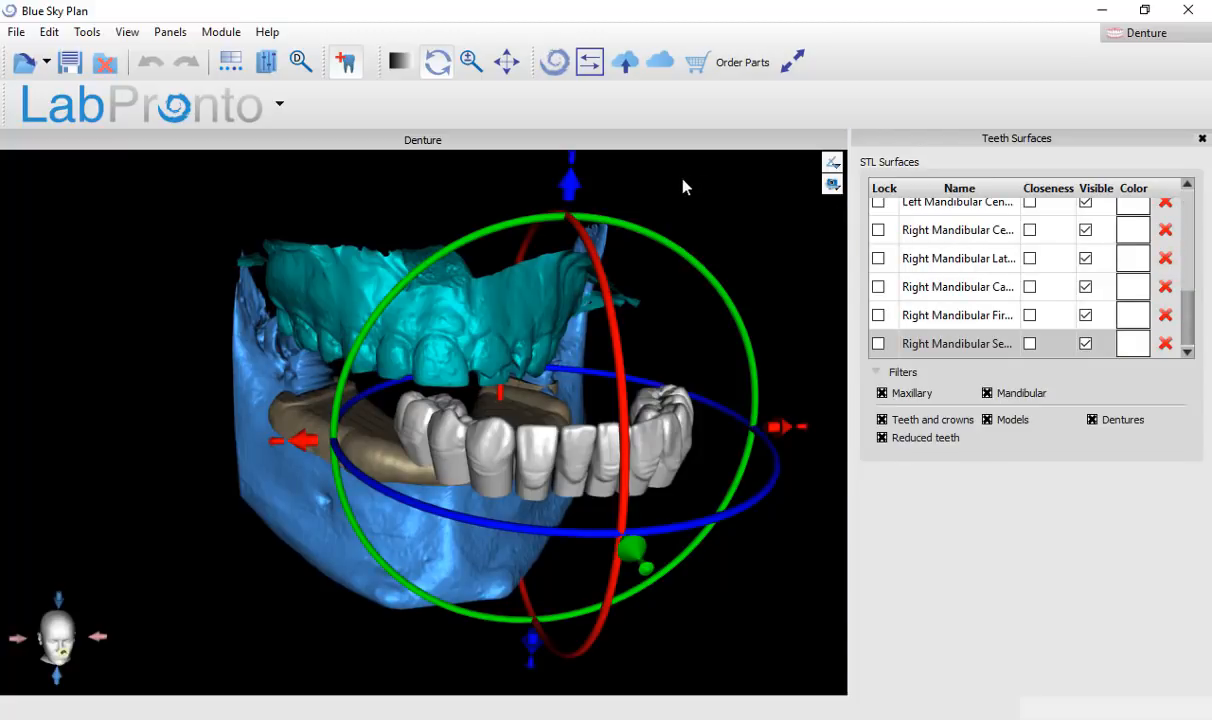
# Step: Make the UpperJawScan surface transparent so the teeth chain beneath it can be seen from above
pyautogui.moveTo(684, 187); pyautogui.dragTo(443, 295)
pyautogui.moveTo(620, 327); pyautogui.dragTo(611, 352)
pyautogui.moveTo(523, 469); pyautogui.dragTo(506, 566)
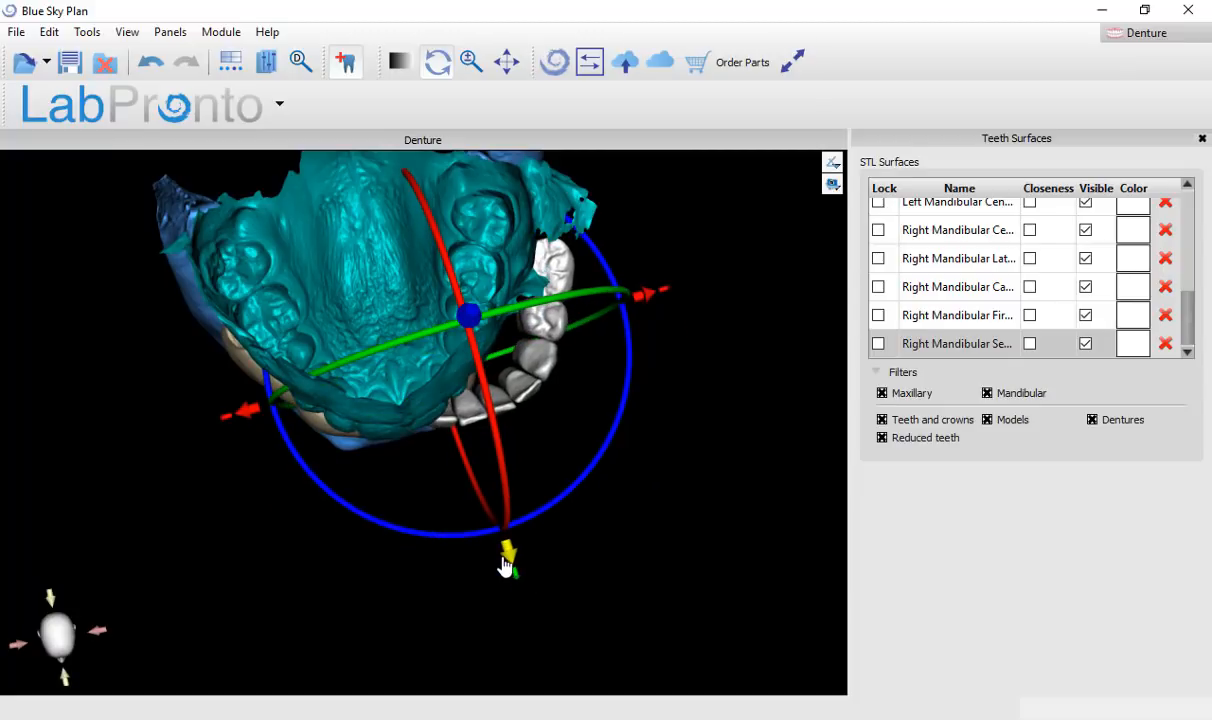
pyautogui.rightClick(379, 187)
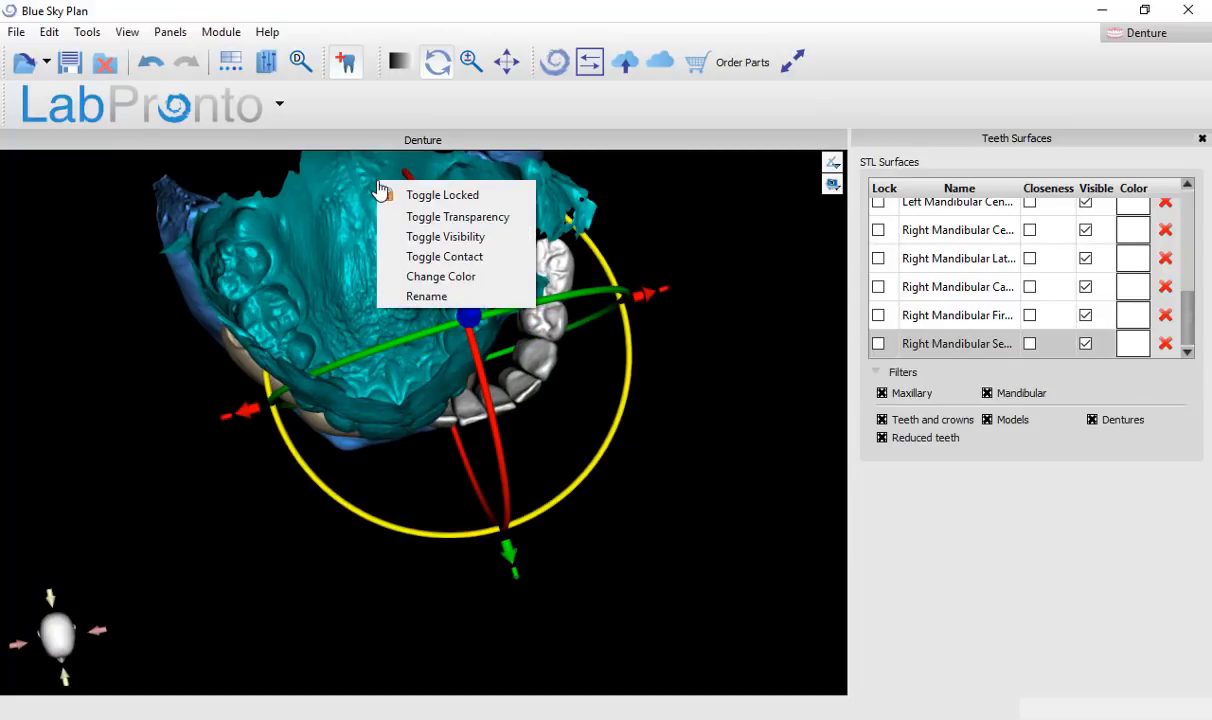
pyautogui.click(437, 226)
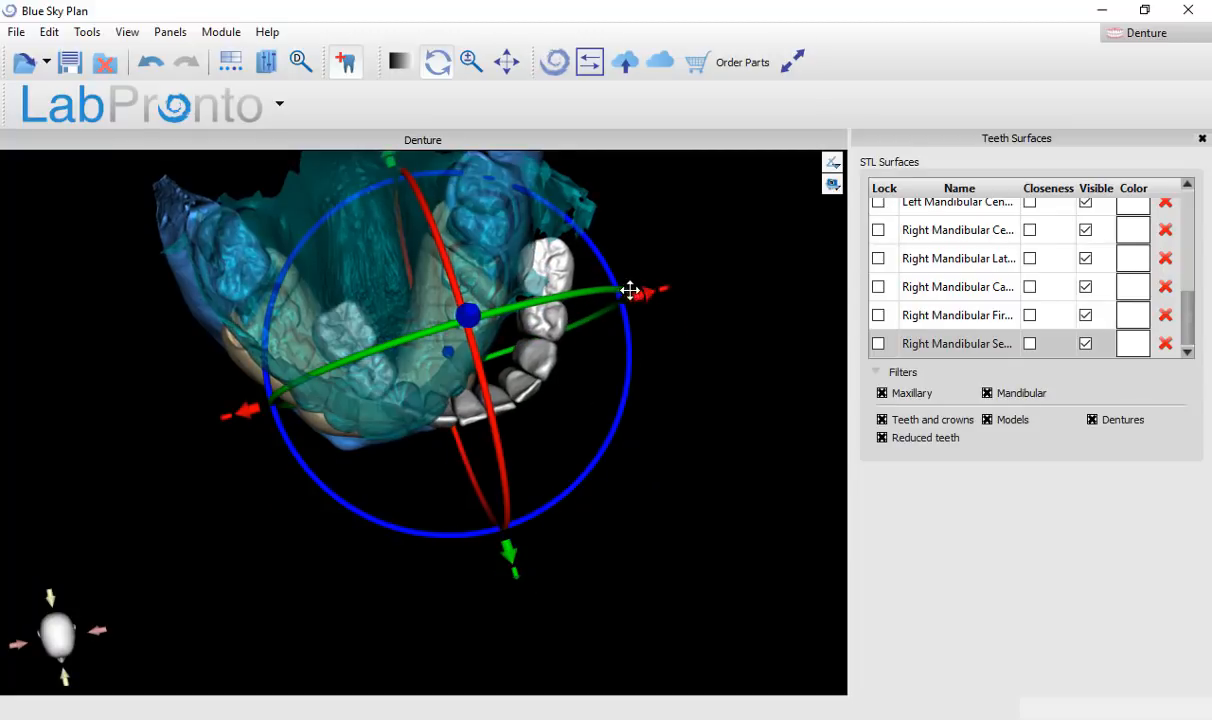
# Step: Position the mandibular teeth chain under the upper arch, raised against the upper teeth and with its front tilted slightly downward
pyautogui.moveTo(630, 290); pyautogui.dragTo(571, 323)
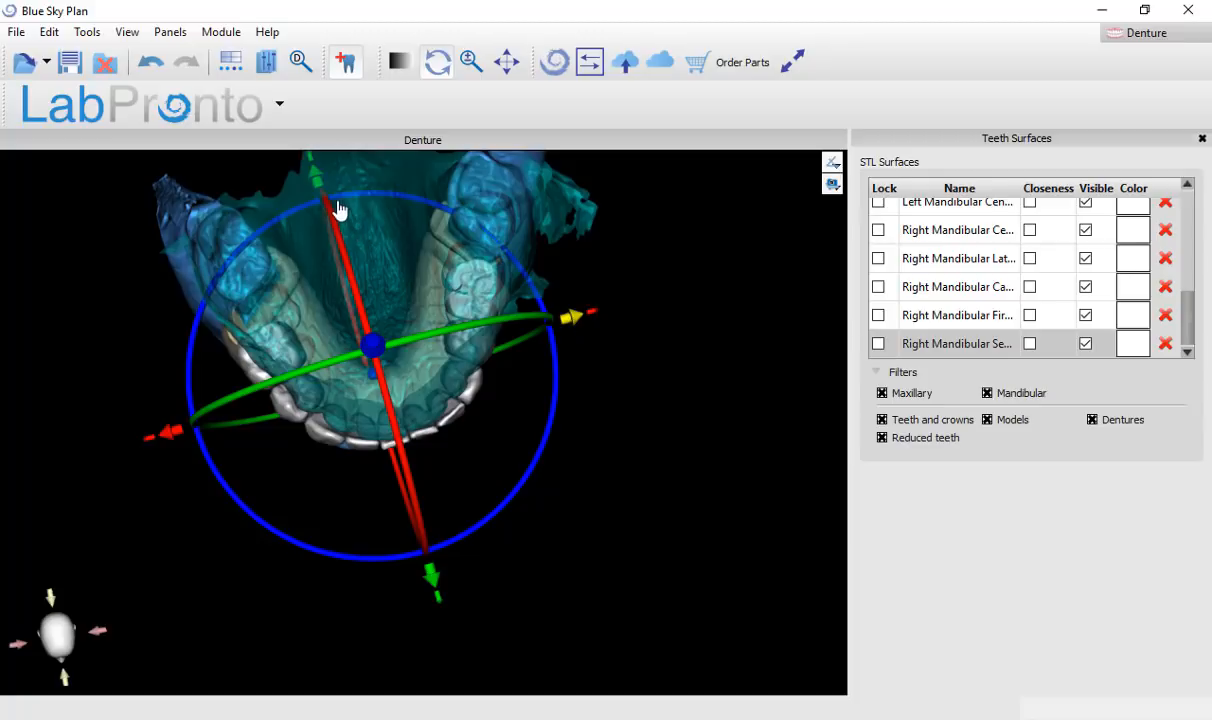
pyautogui.moveTo(317, 183); pyautogui.dragTo(315, 163)
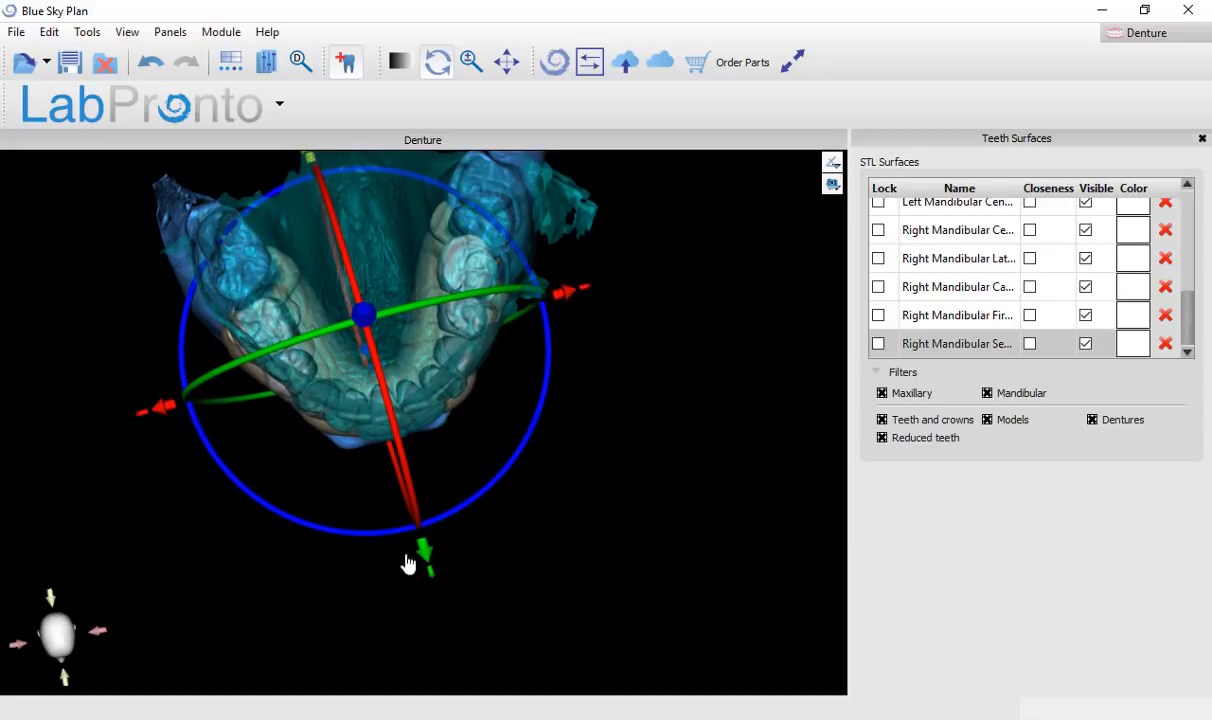
pyautogui.moveTo(398, 636); pyautogui.dragTo(557, 320)
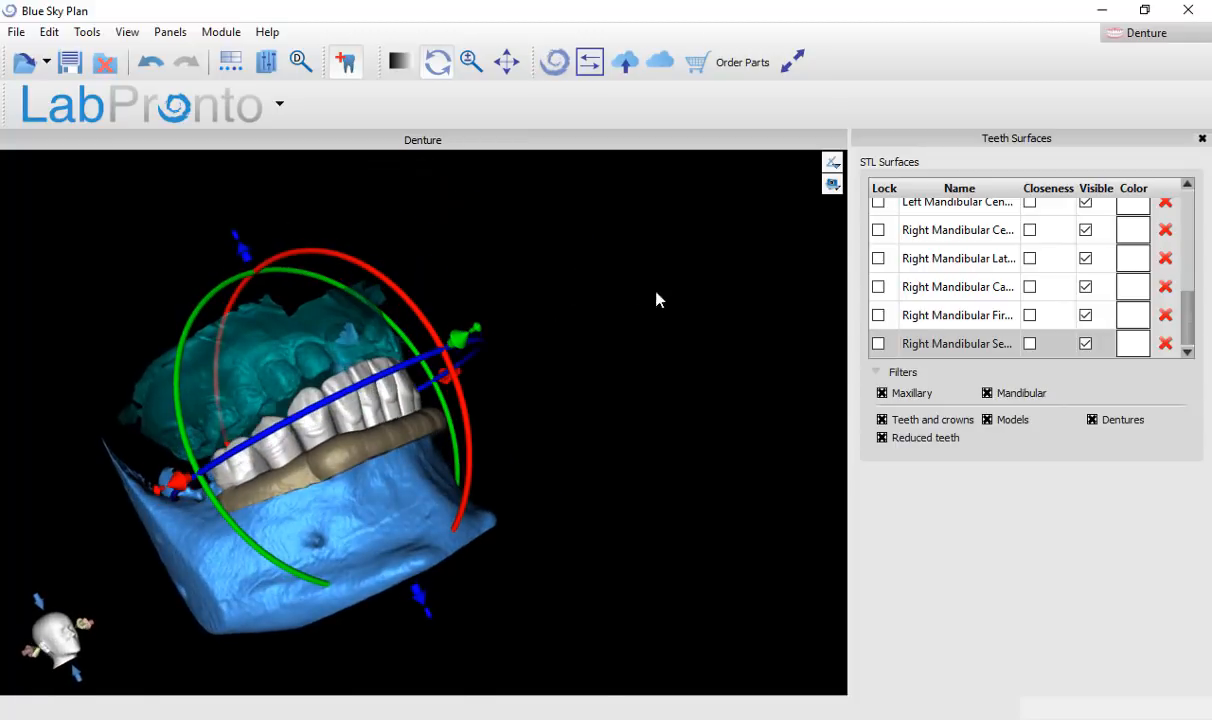
pyautogui.moveTo(656, 292); pyautogui.dragTo(604, 265)
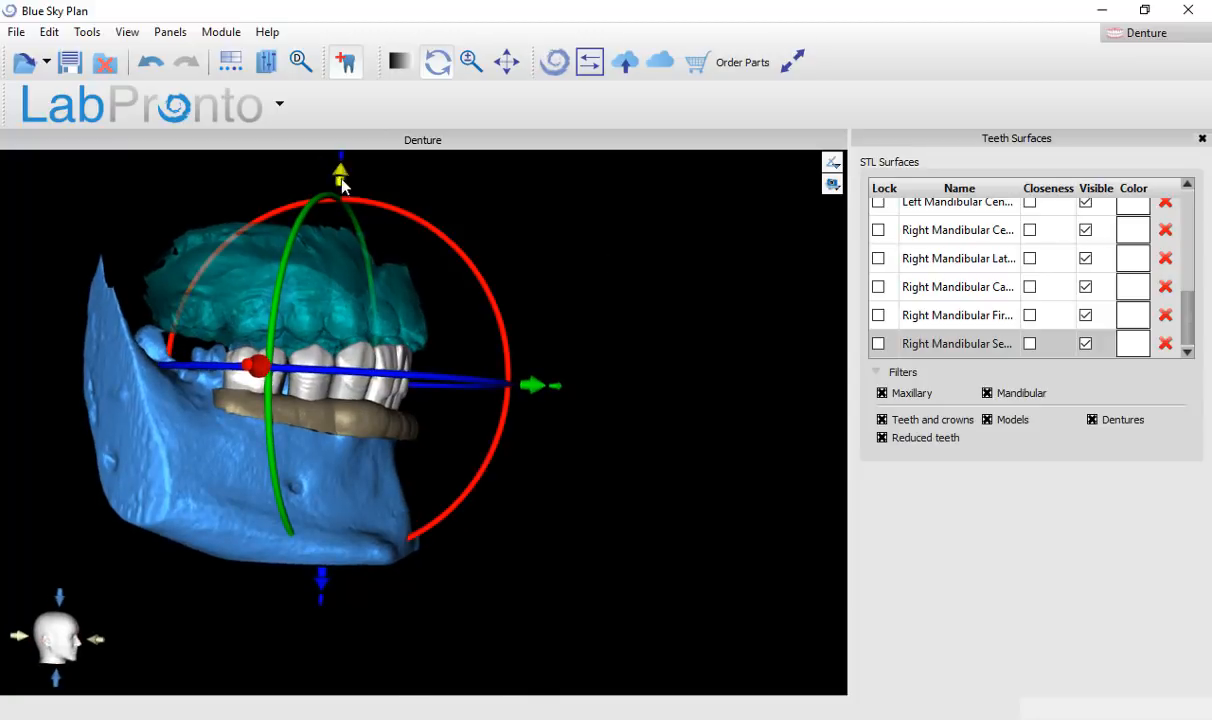
pyautogui.moveTo(342, 183); pyautogui.dragTo(342, 172)
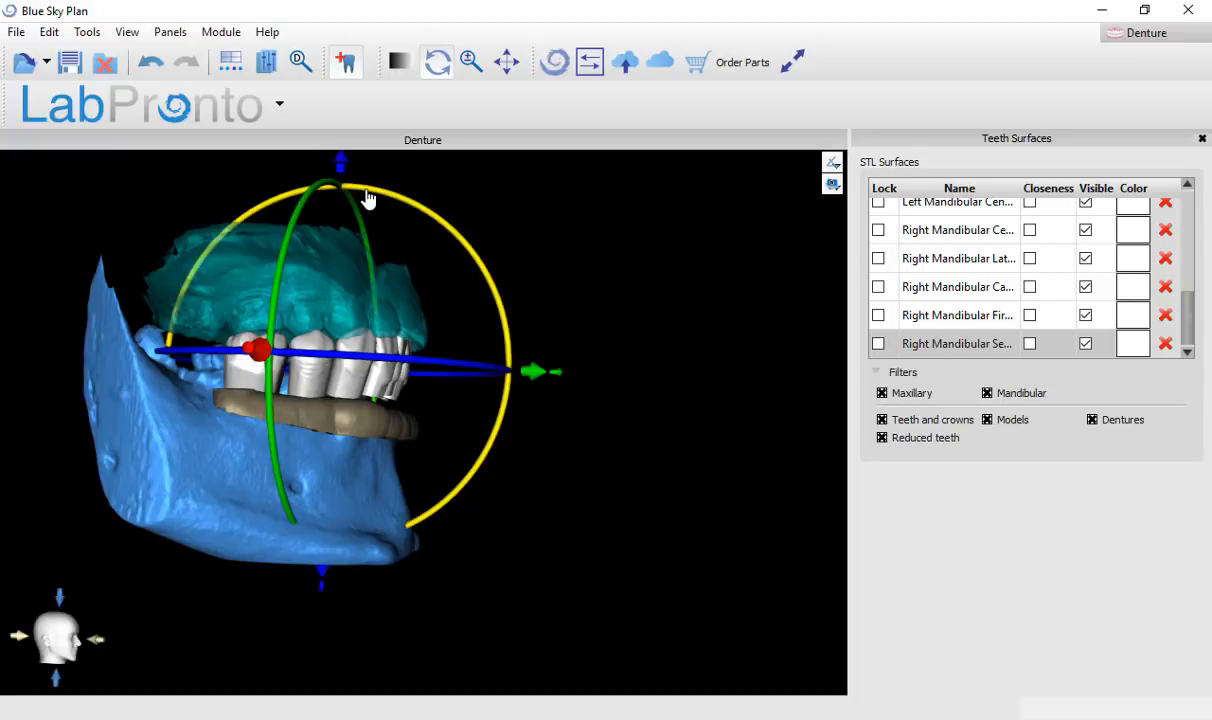
pyautogui.moveTo(369, 198)
pyautogui.mouseDown()
pyautogui.moveTo(386, 219)
pyautogui.moveTo(382, 196)
pyautogui.mouseUp()
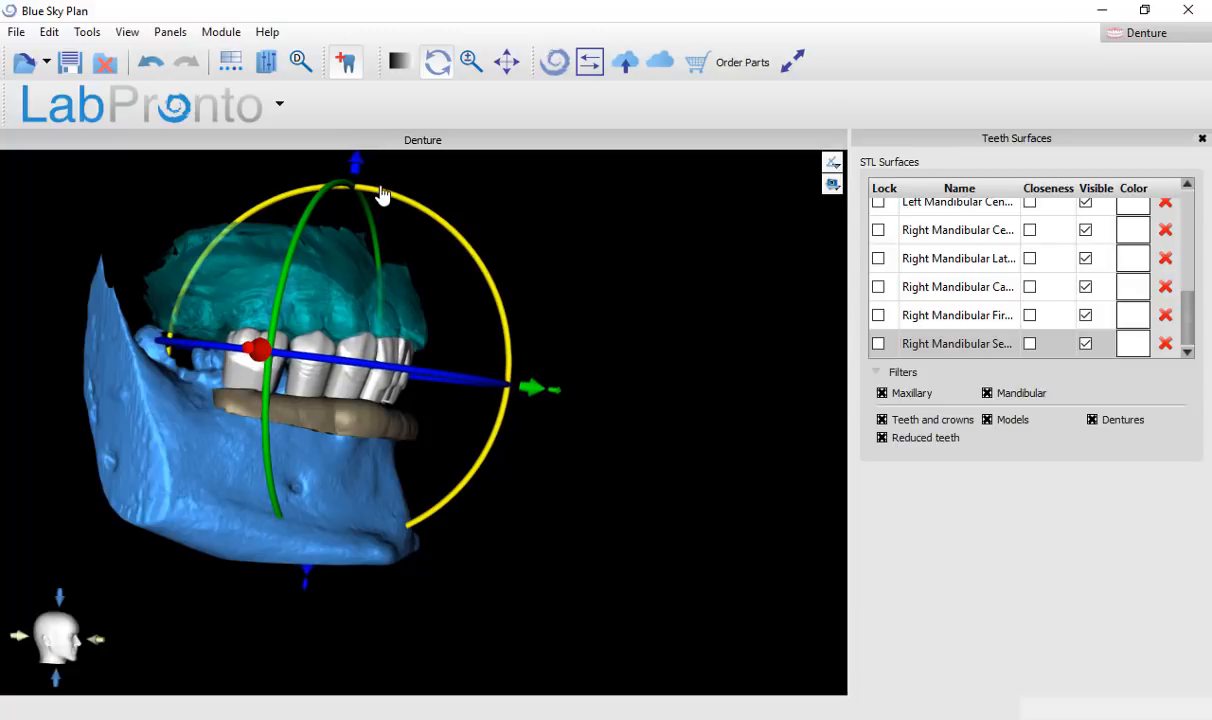
# Step: Check the teeth chain against the upper arch from several sides and nudge it slightly forward
pyautogui.moveTo(505, 372); pyautogui.dragTo(601, 286)
pyautogui.moveTo(527, 200); pyautogui.dragTo(437, 240)
pyautogui.moveTo(641, 170)
pyautogui.mouseDown()
pyautogui.moveTo(606, 227)
pyautogui.moveTo(548, 252)
pyautogui.moveTo(539, 281)
pyautogui.mouseUp()
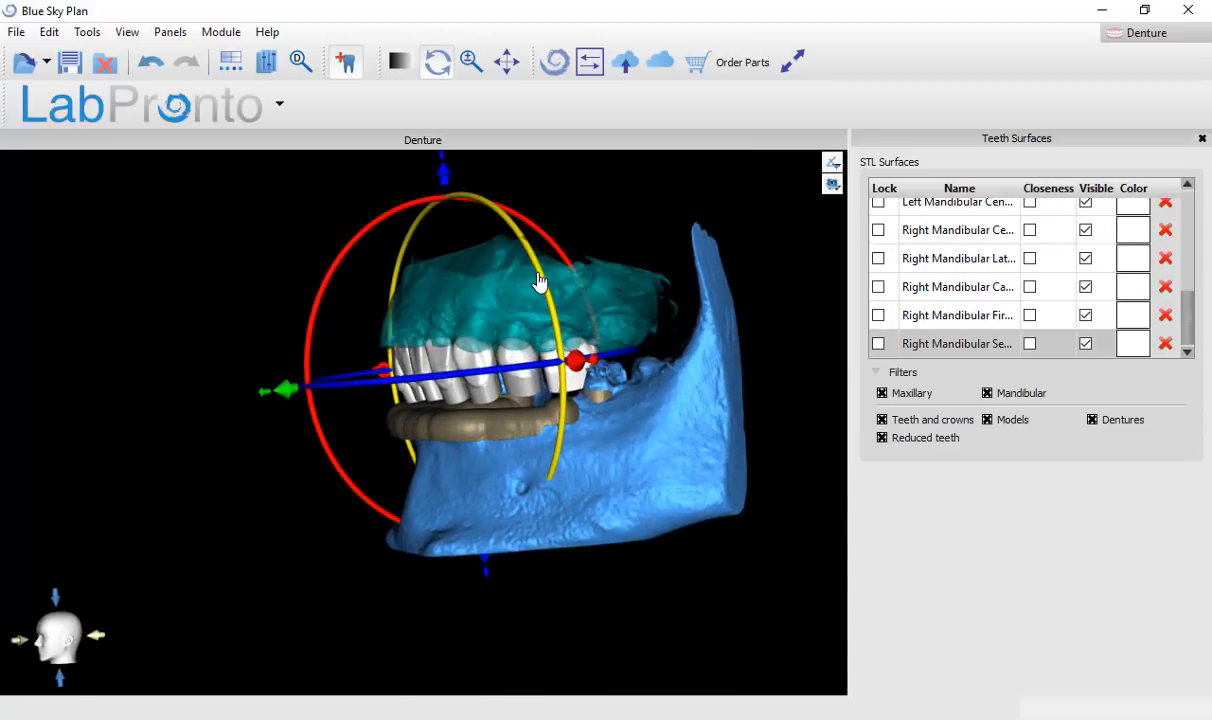
pyautogui.moveTo(273, 433); pyautogui.dragTo(500, 408)
pyautogui.moveTo(338, 189); pyautogui.dragTo(414, 503)
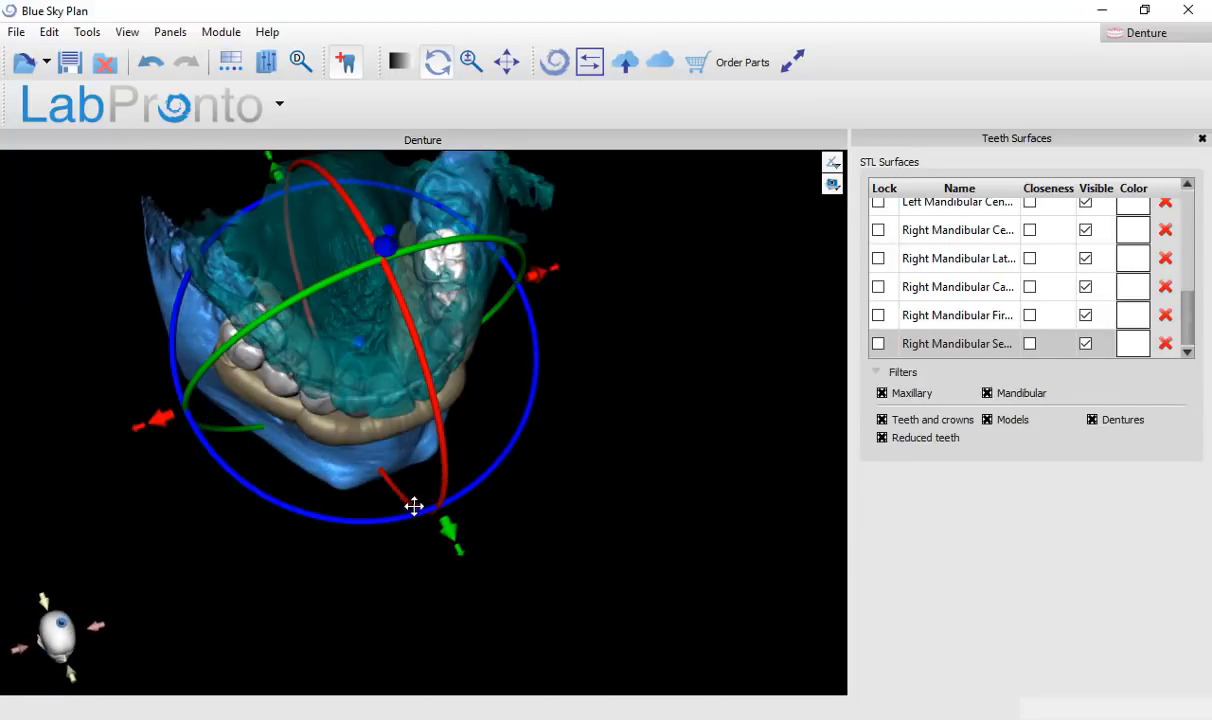
pyautogui.moveTo(669, 355); pyautogui.dragTo(591, 434)
pyautogui.moveTo(393, 565); pyautogui.dragTo(380, 316)
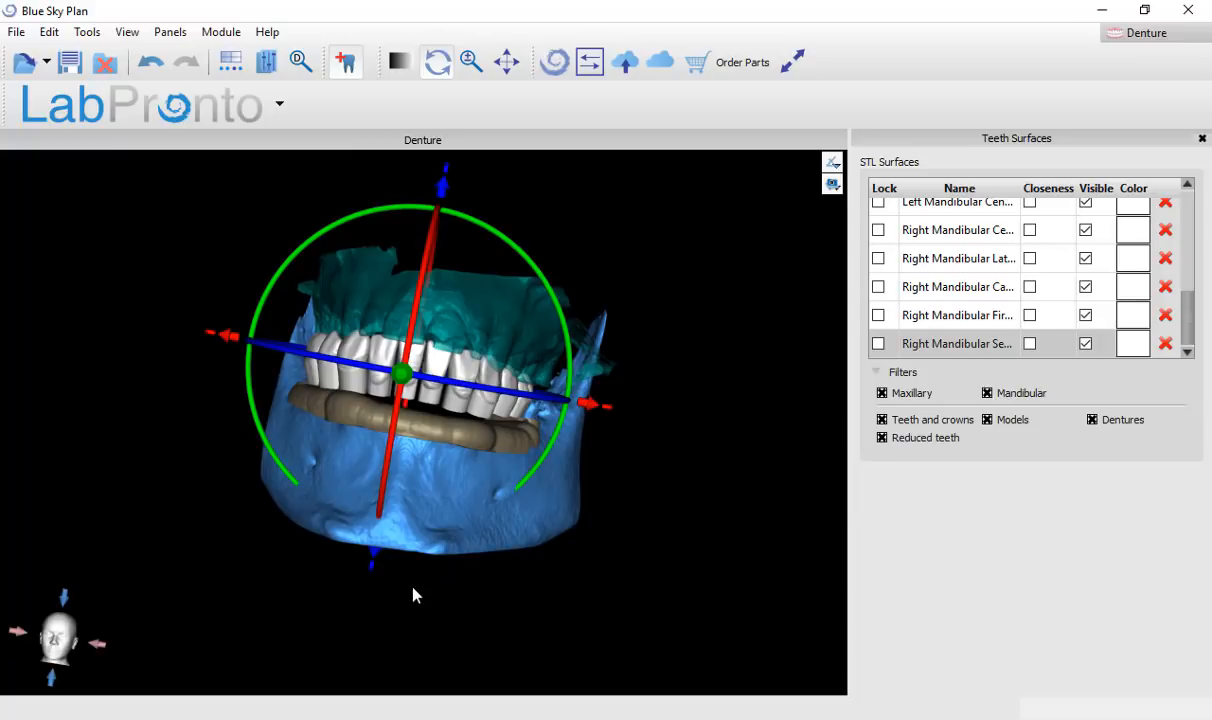
pyautogui.moveTo(413, 590); pyautogui.dragTo(494, 284)
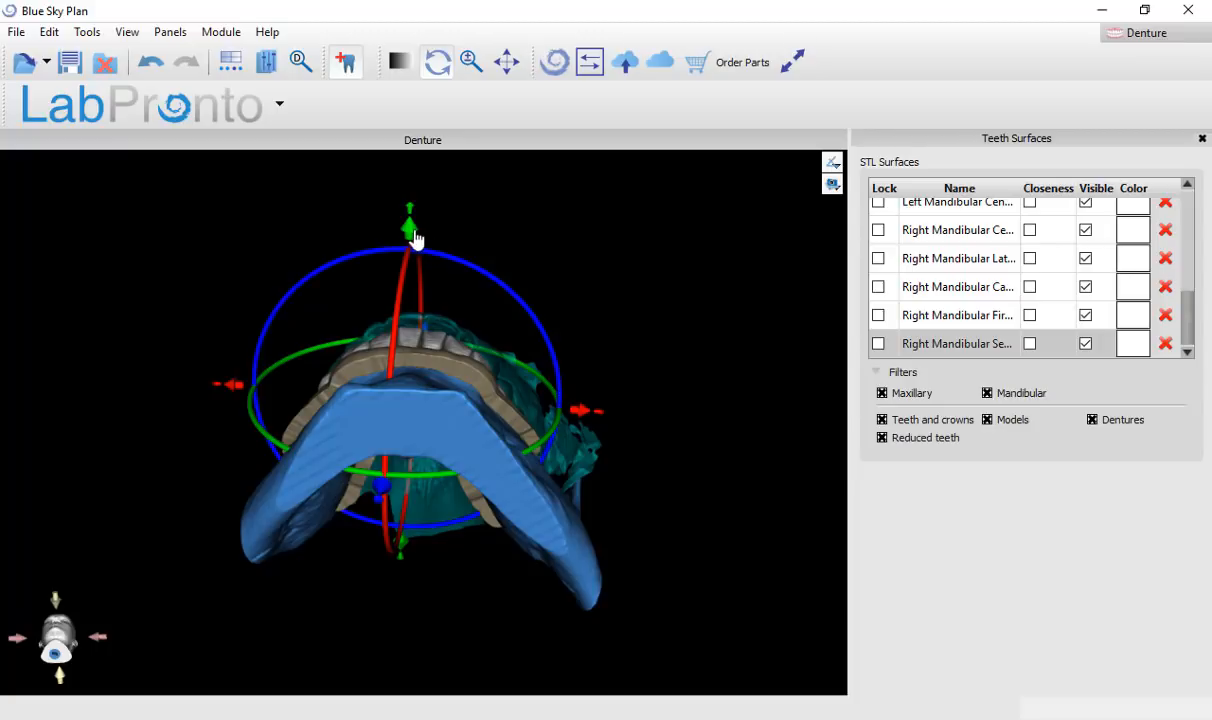
pyautogui.moveTo(412, 232); pyautogui.dragTo(412, 229)
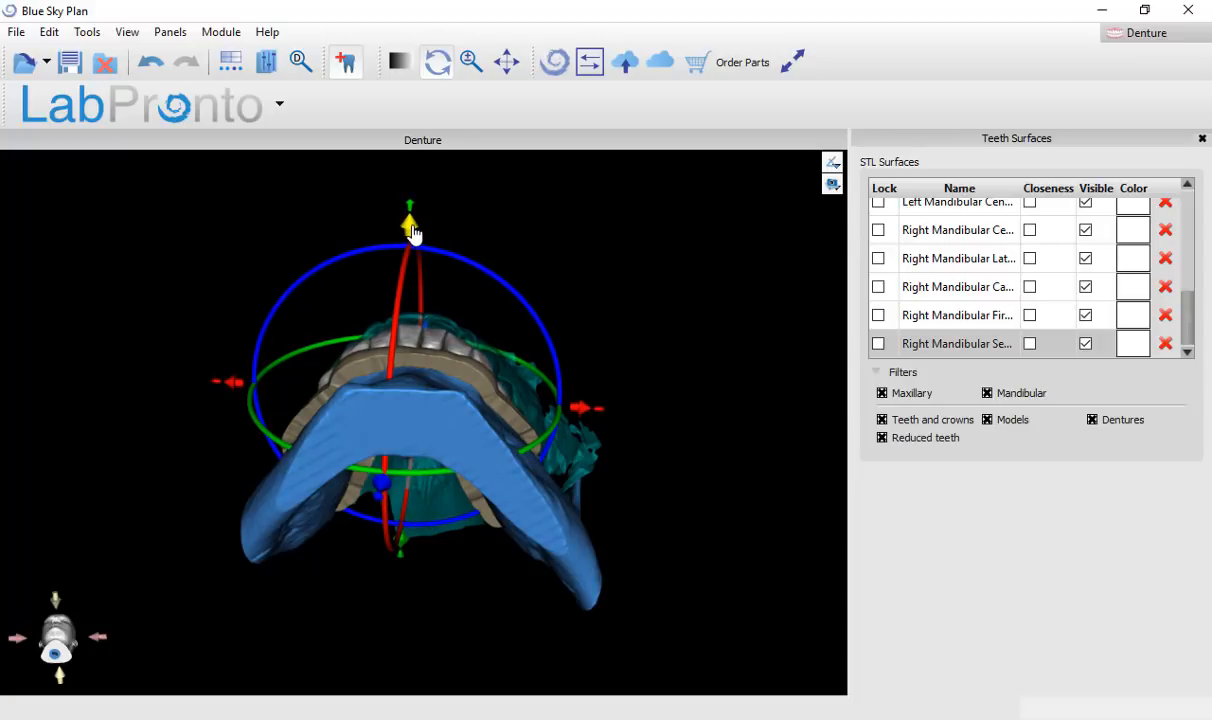
pyautogui.moveTo(548, 227); pyautogui.dragTo(582, 392)
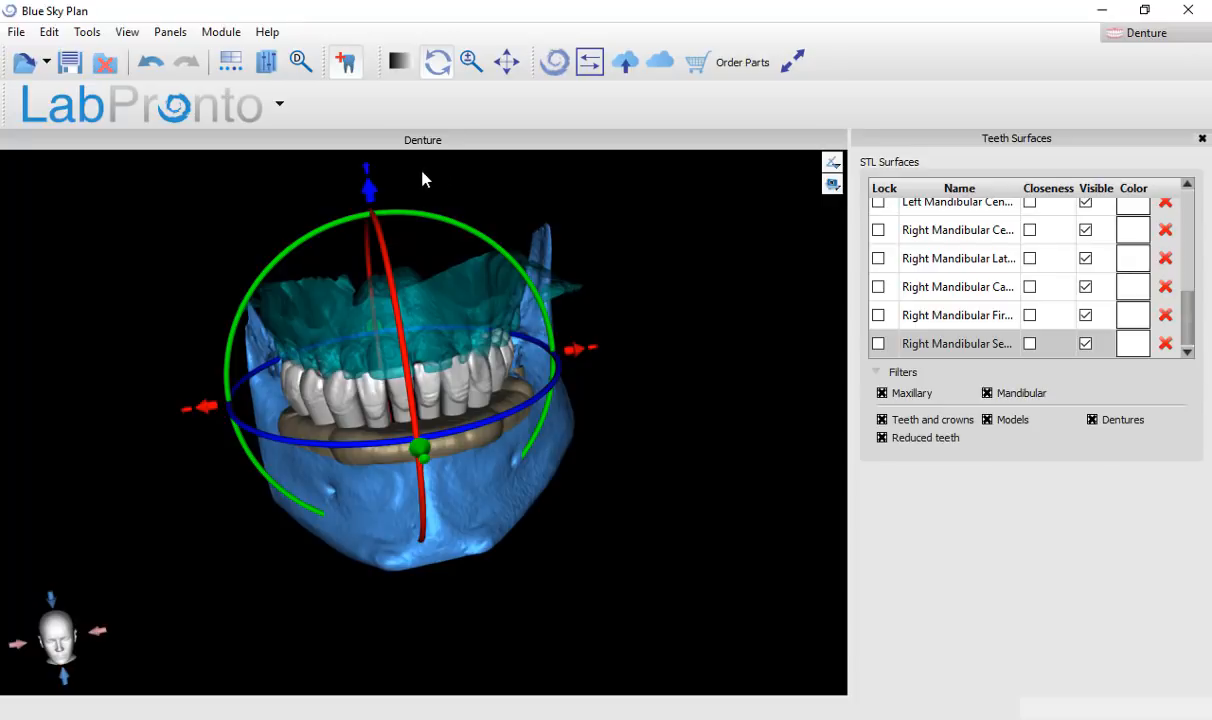
pyautogui.moveTo(422, 179); pyautogui.dragTo(432, 515)
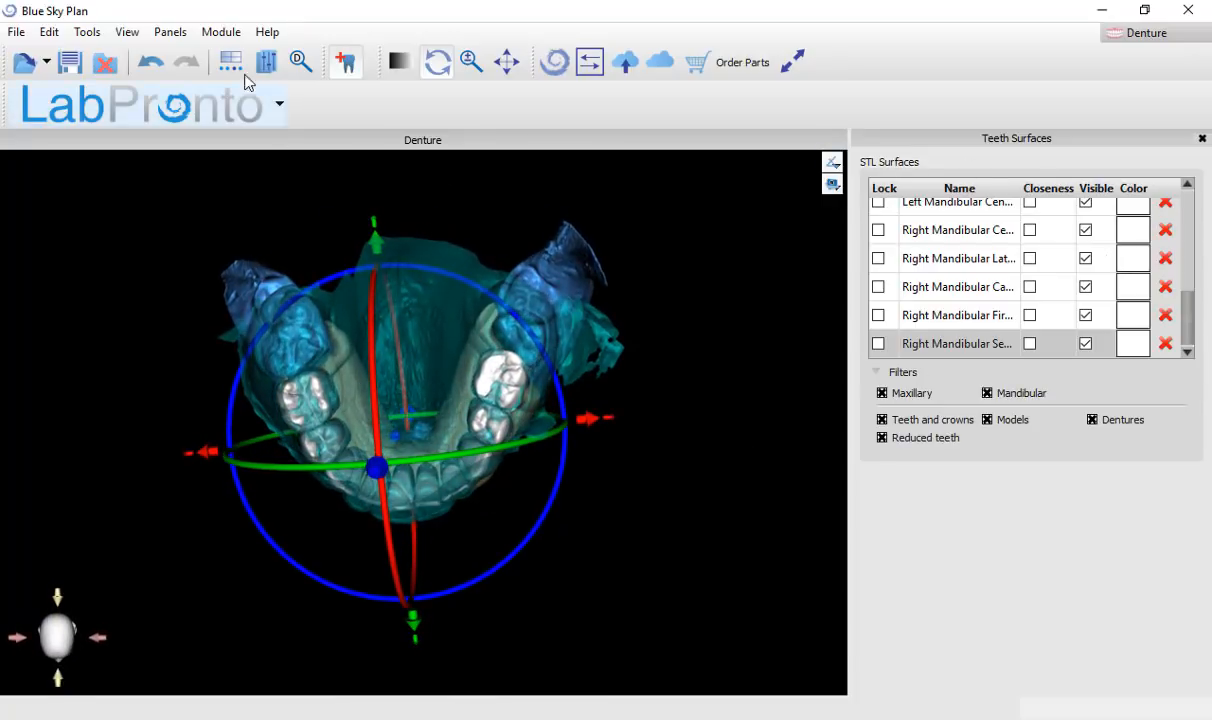
# Step: Open the Denture Design tools and show the control points of the teeth chain
pyautogui.click(170, 32)
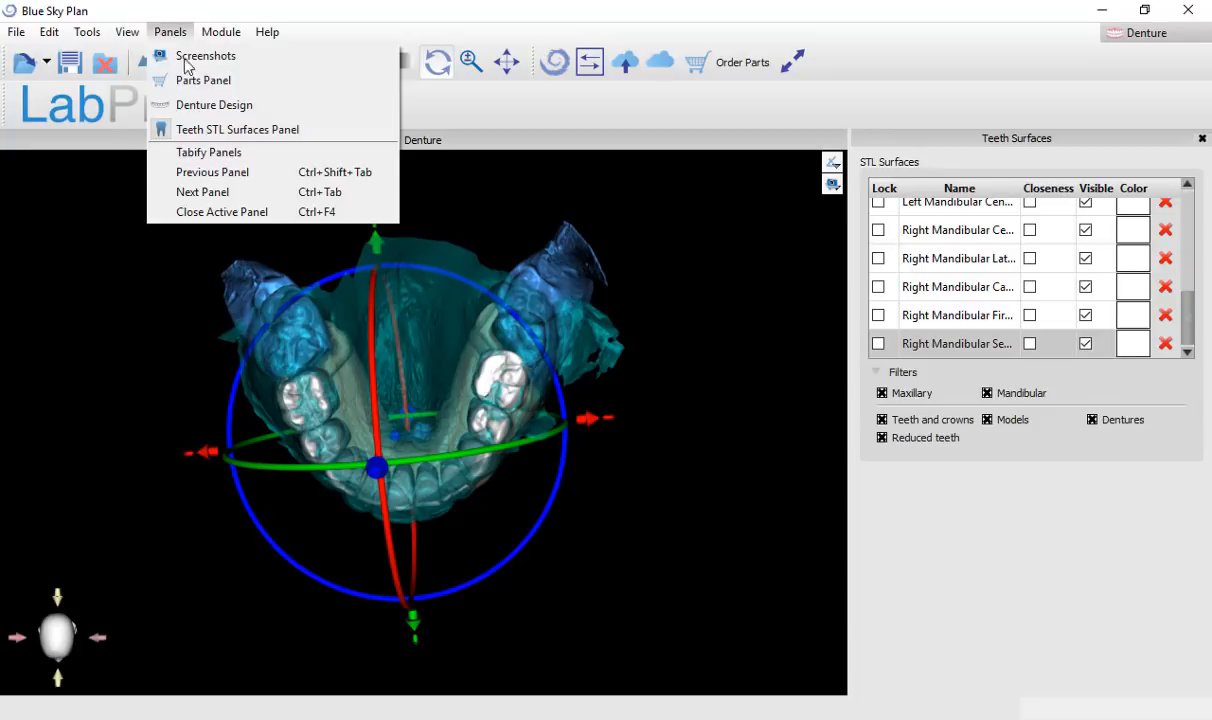
pyautogui.click(214, 107)
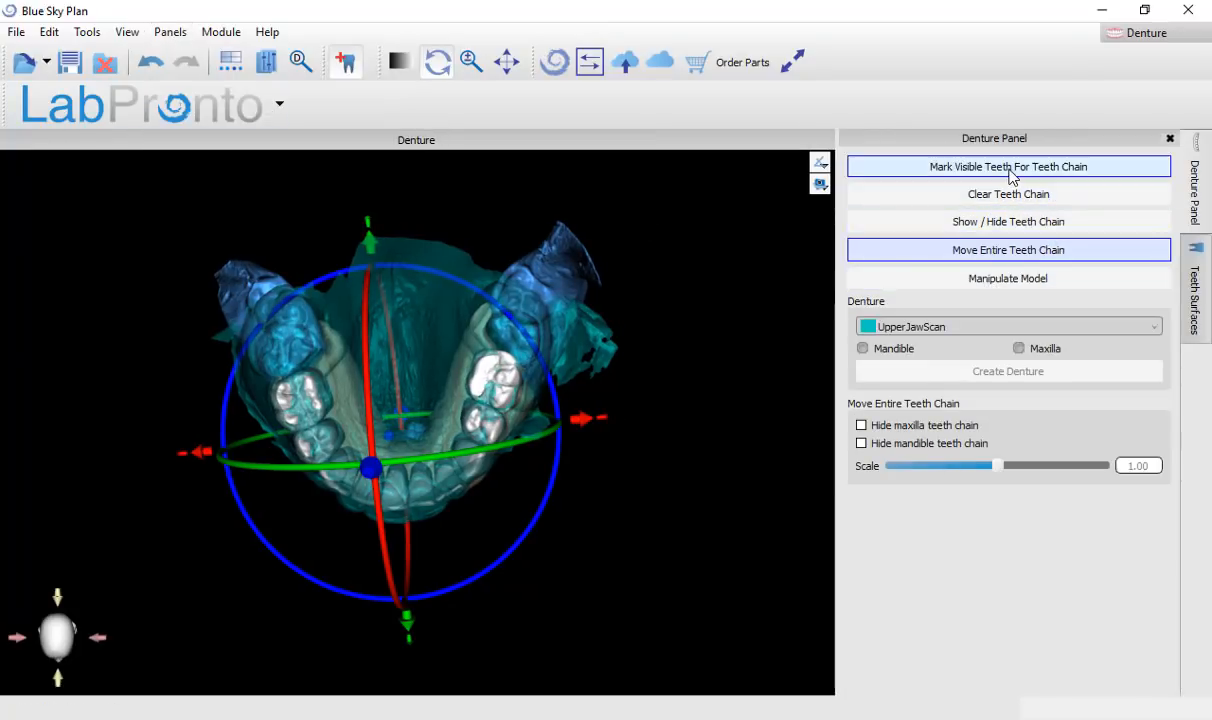
pyautogui.click(965, 222)
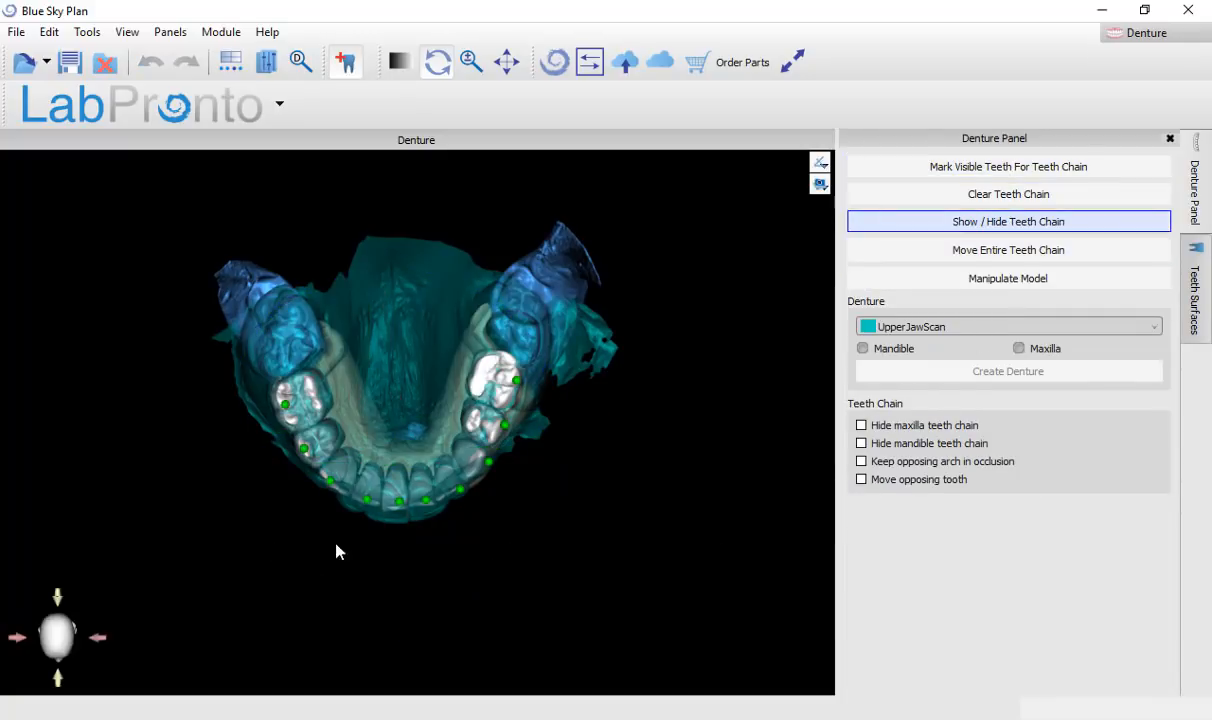
# Step: Select the control points of the two mandibular central incisors in the teeth chain
pyautogui.moveTo(336, 552); pyautogui.dragTo(419, 306)
pyautogui.scroll(5, 419, 306)
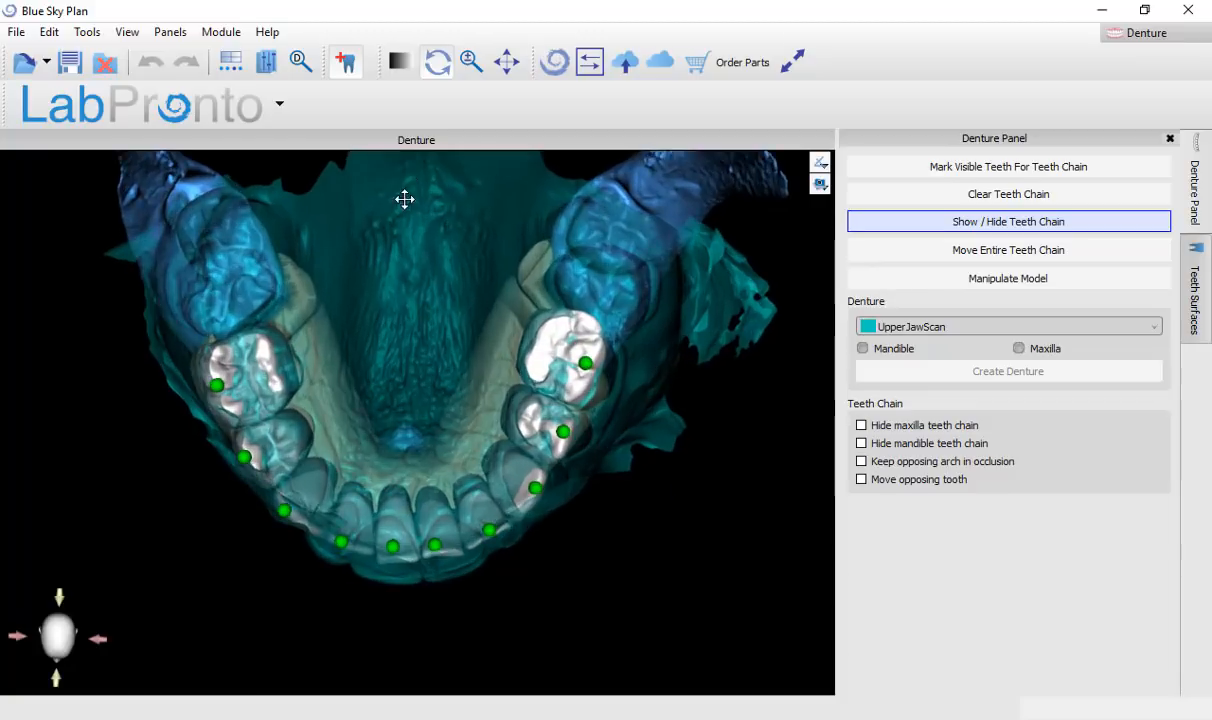
pyautogui.scroll(2, 404, 199)
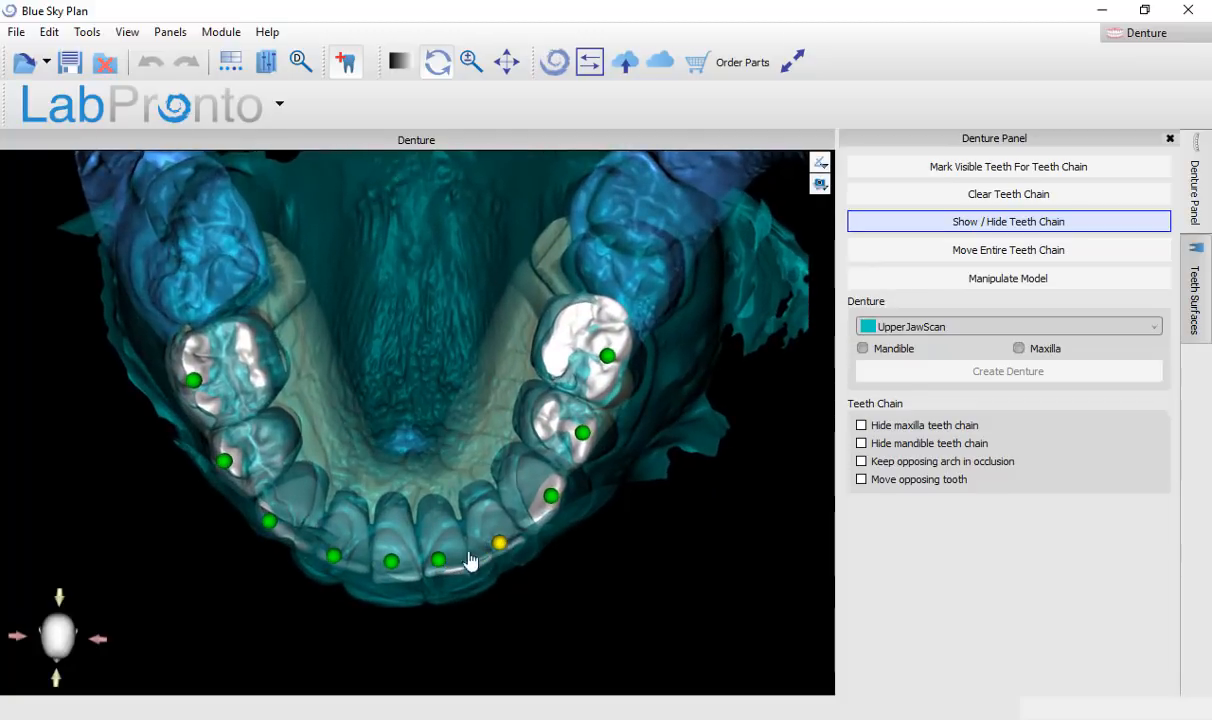
pyautogui.click(438, 559)
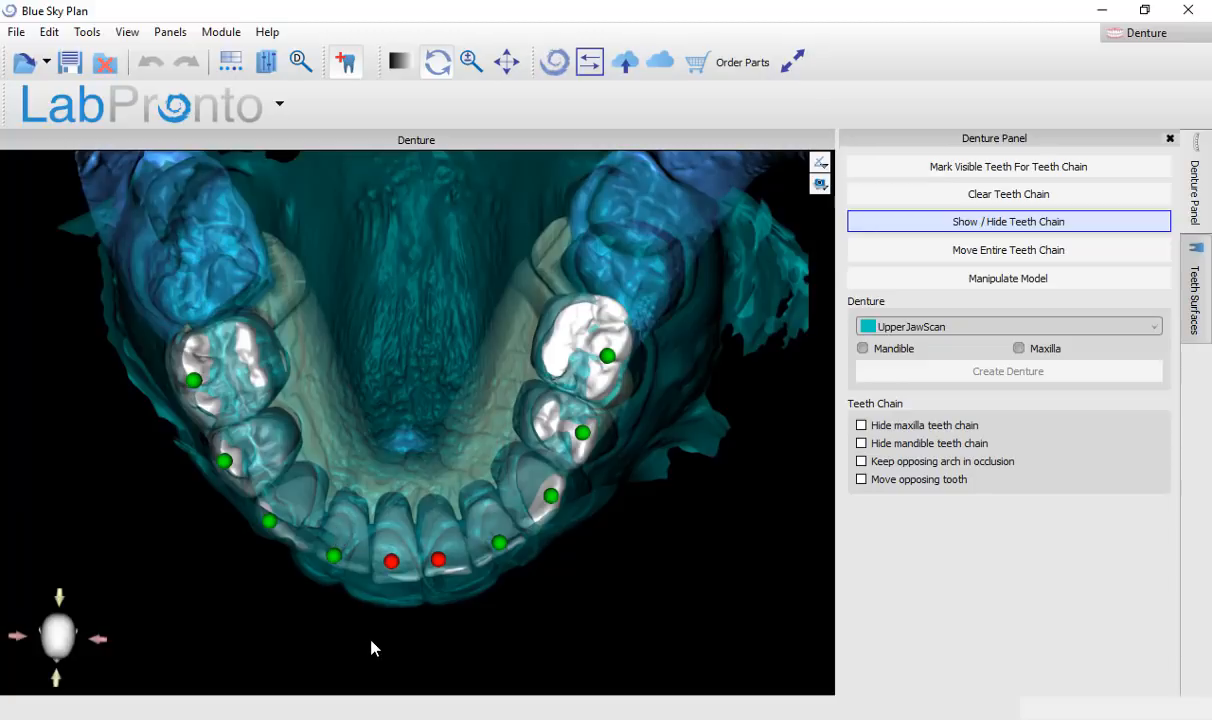
# Step: Hide the trimmed guide and the segmented jaw, and view the teeth chain against the upper scan from below
pyautogui.moveTo(373, 647); pyautogui.dragTo(418, 341)
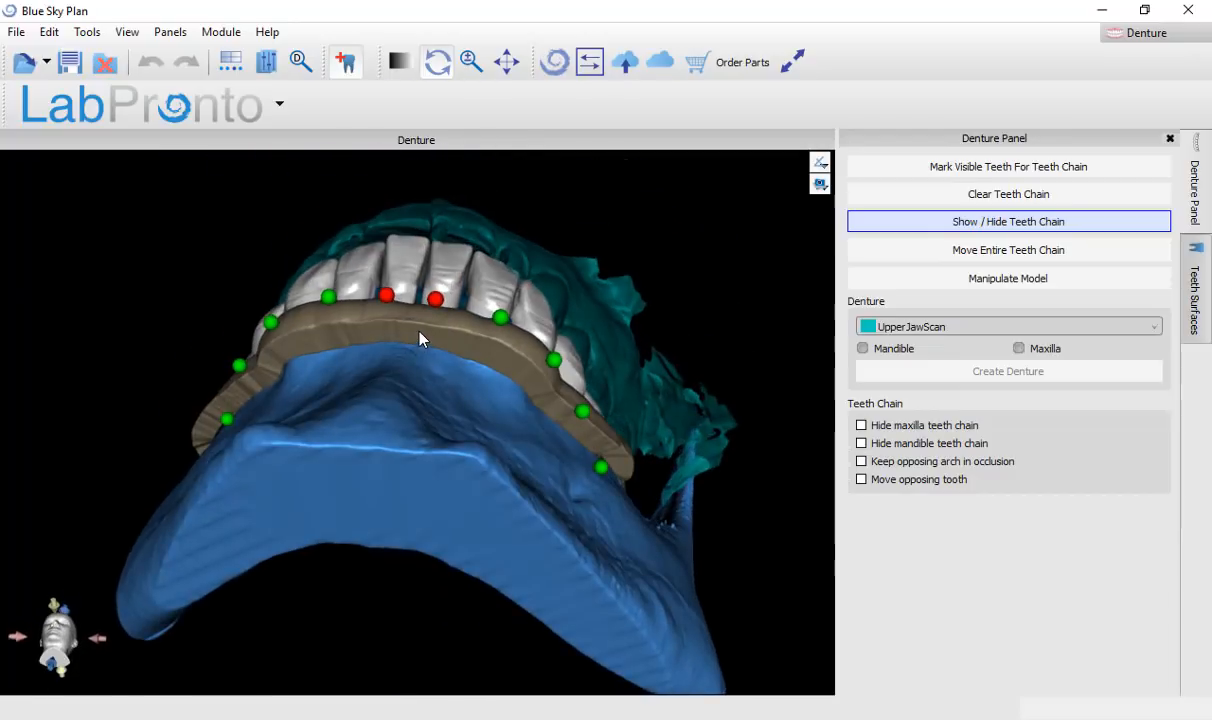
pyautogui.rightClick(420, 340)
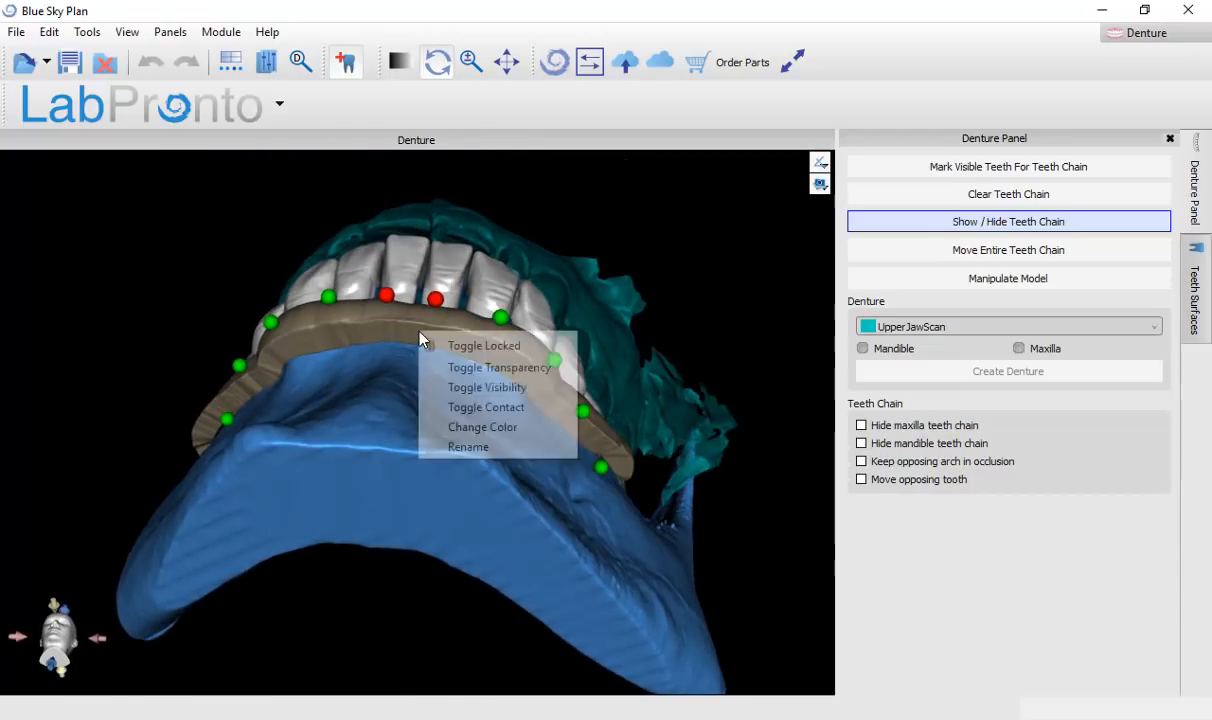
pyautogui.click(486, 390)
pyautogui.rightClick(445, 442)
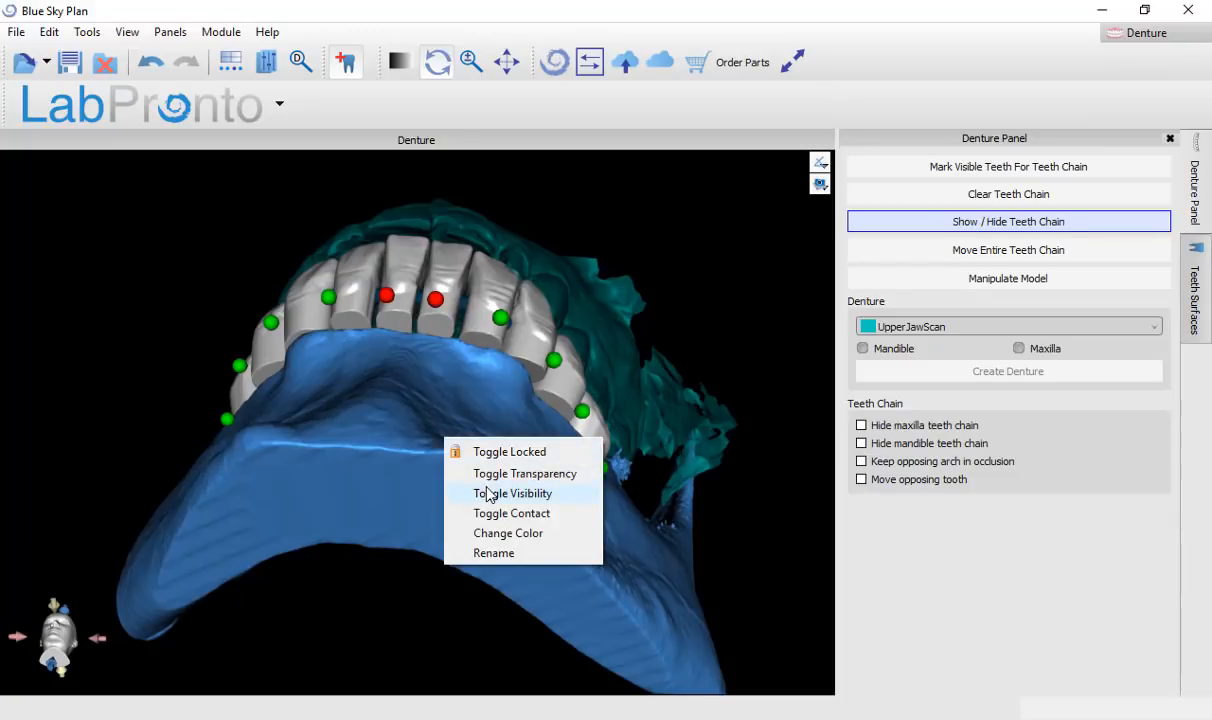
pyautogui.click(505, 494)
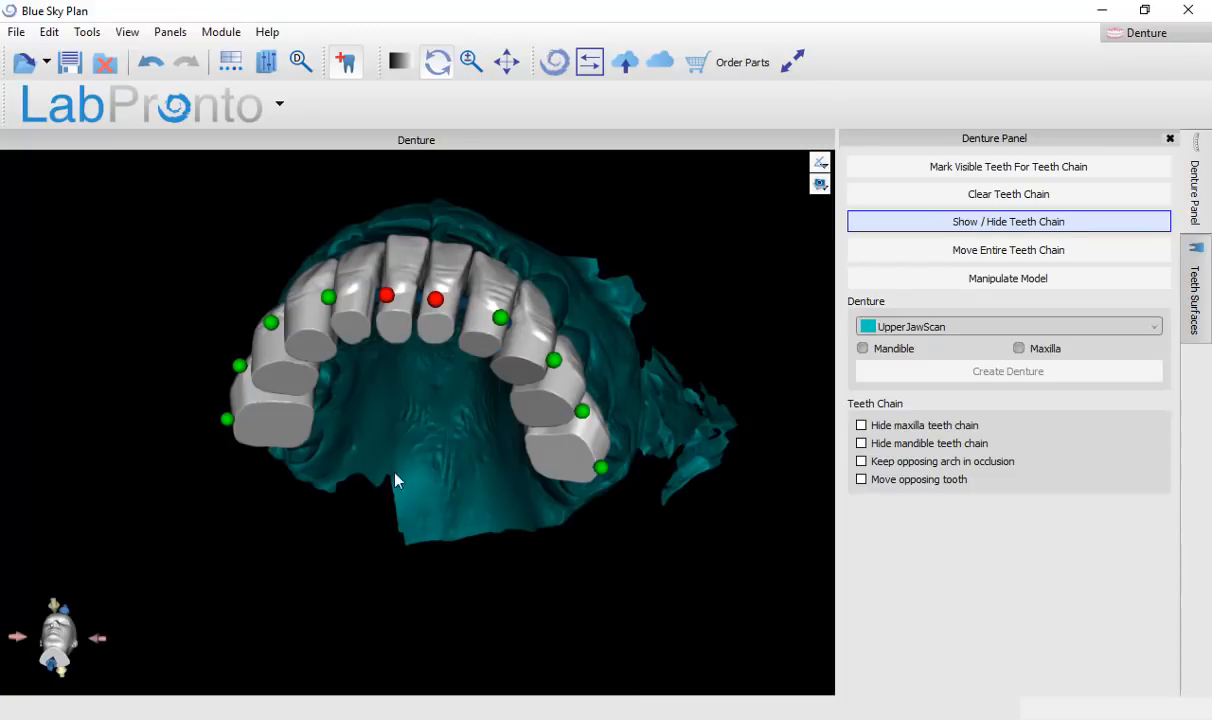
pyautogui.moveTo(373, 447); pyautogui.dragTo(450, 380)
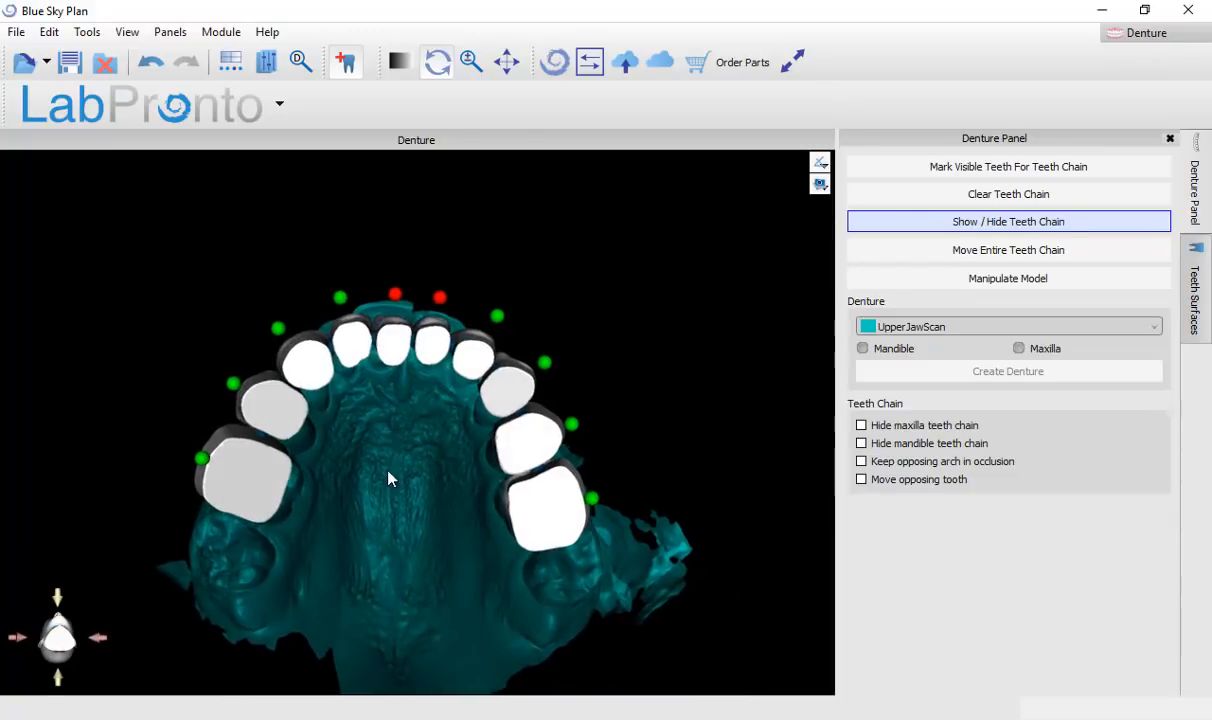
# Step: Pull the left and right posterior segments of the teeth chain inward to follow the upper arch
pyautogui.moveTo(389, 466); pyautogui.dragTo(384, 502, button='middle')
pyautogui.moveTo(403, 455); pyautogui.dragTo(397, 455)
pyautogui.moveTo(479, 419); pyautogui.dragTo(462, 426)
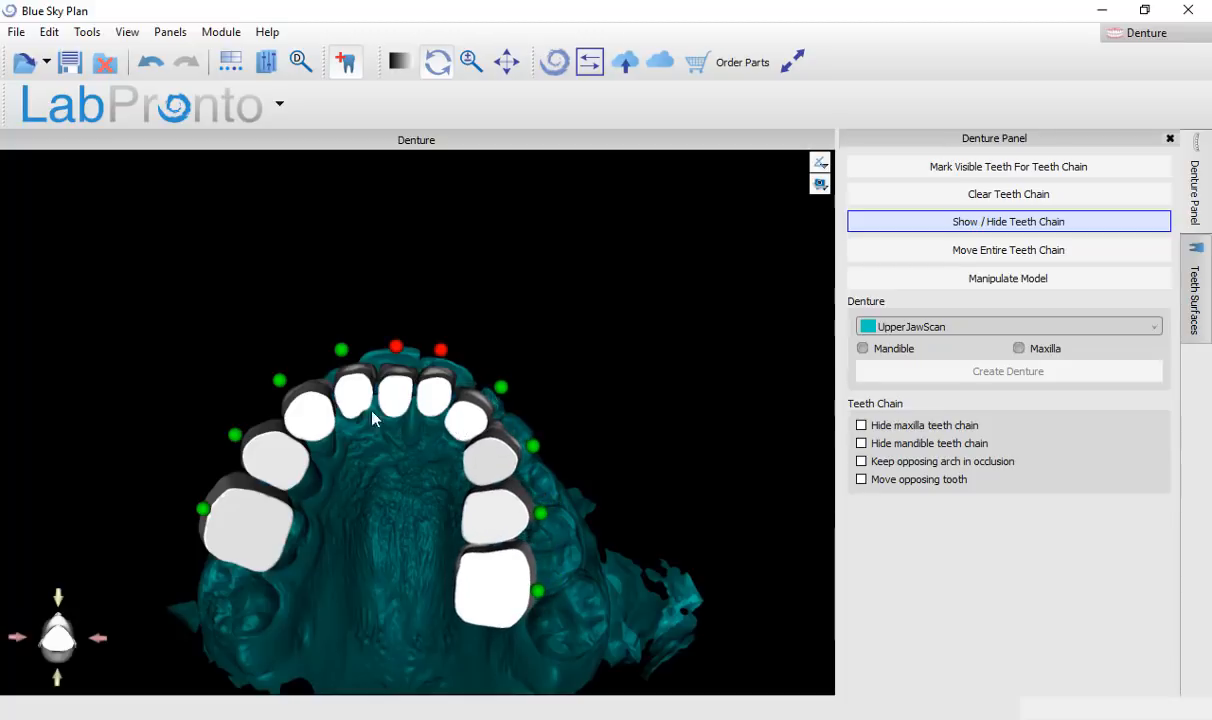
pyautogui.moveTo(357, 410); pyautogui.dragTo(368, 420)
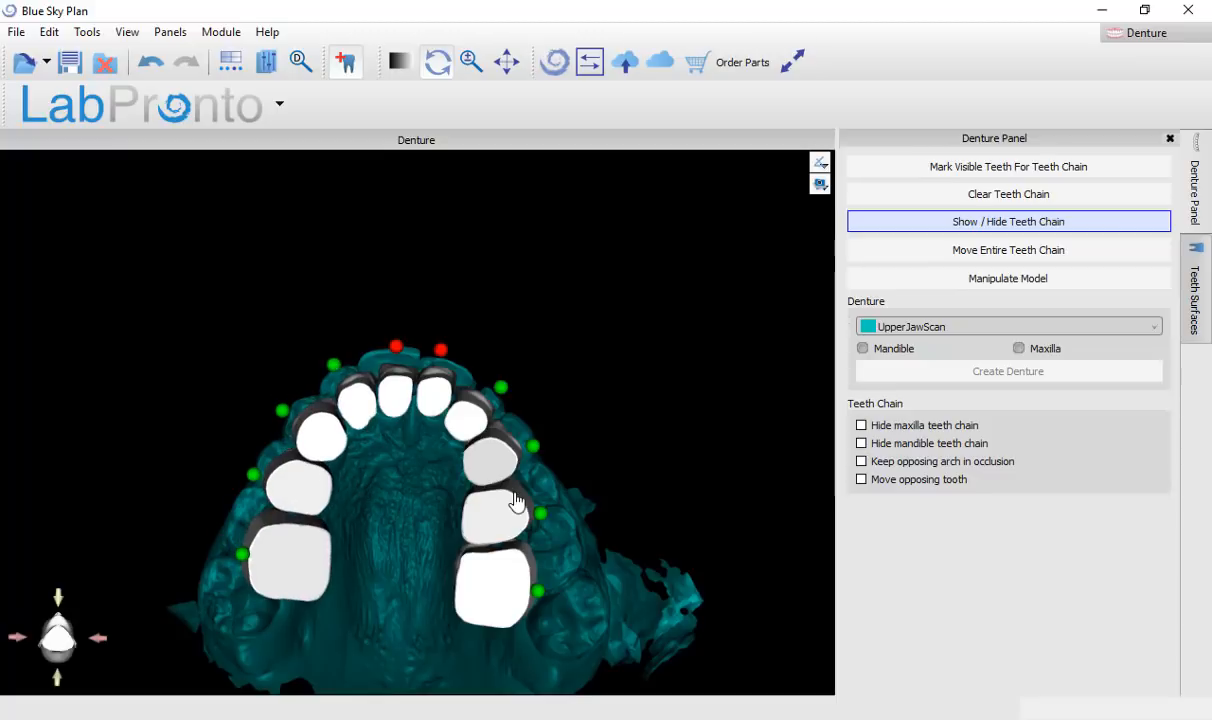
# Step: Lock the control points of both canines and undo the last shift of the right premolar
pyautogui.click(283, 413)
pyautogui.moveTo(450, 510); pyautogui.dragTo(301, 514)
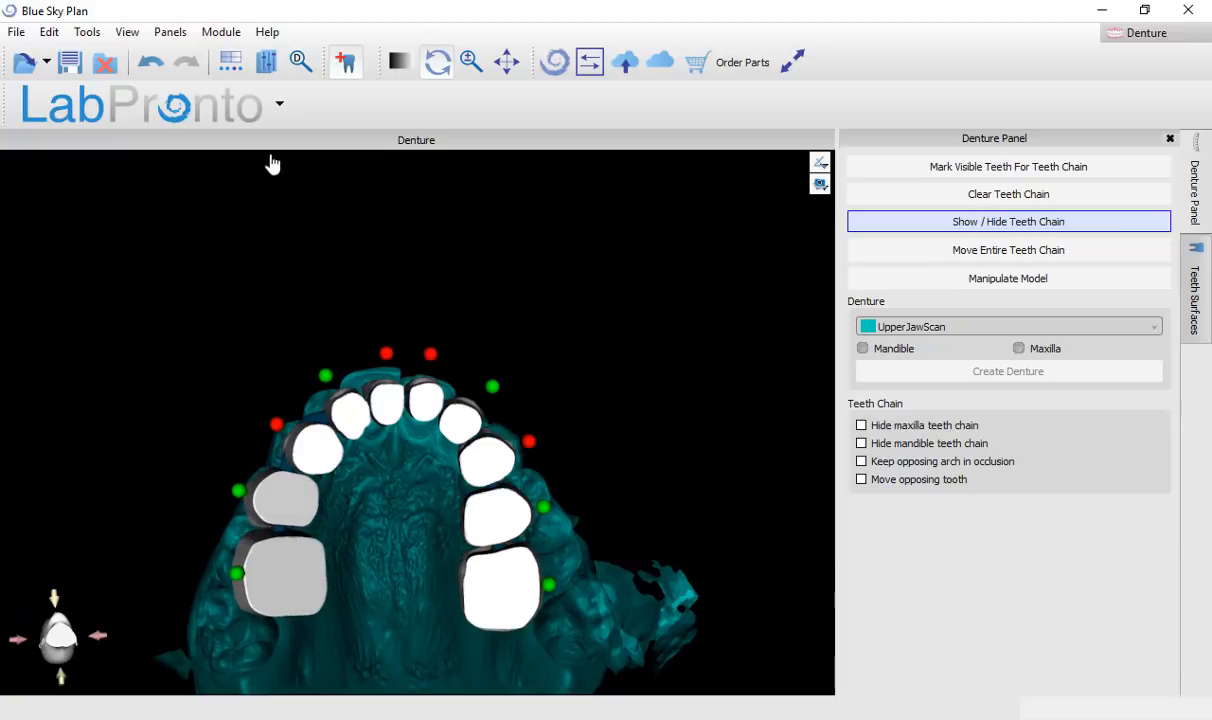
pyautogui.click(151, 62)
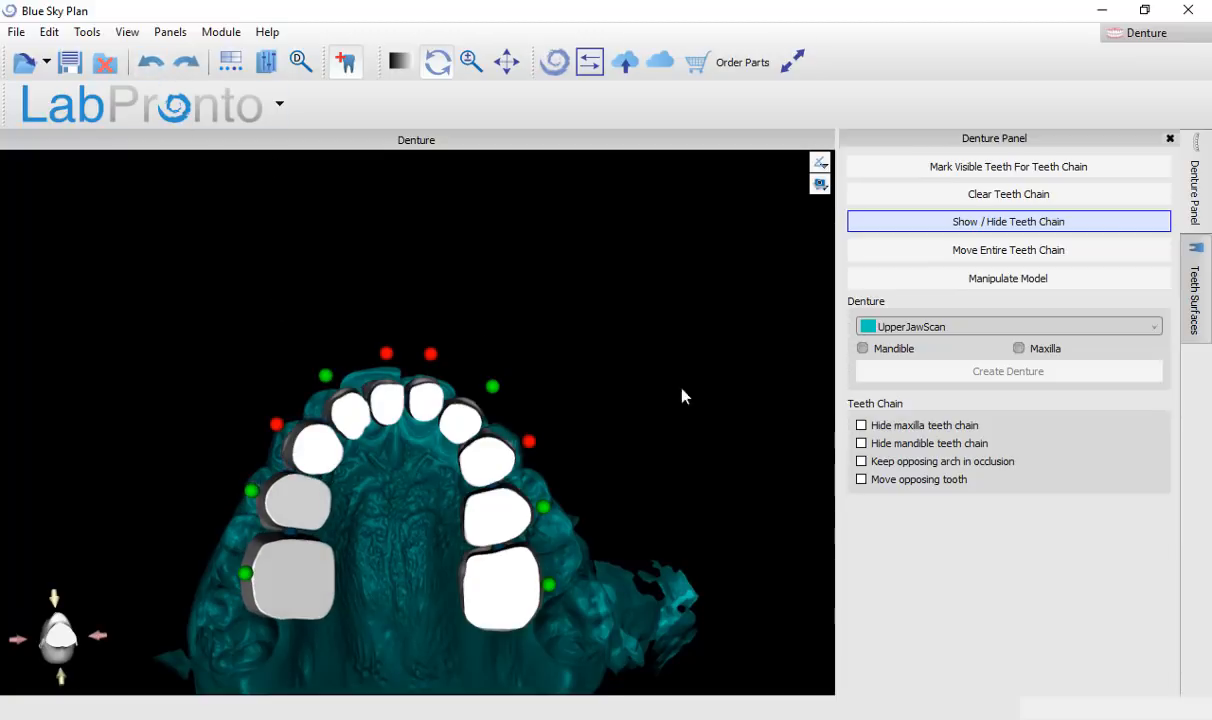
# Step: Spread the premolars and molars slightly outward on both sides to match the upper arch, locking the premolars' control points
pyautogui.moveTo(682, 397); pyautogui.dragTo(281, 403)
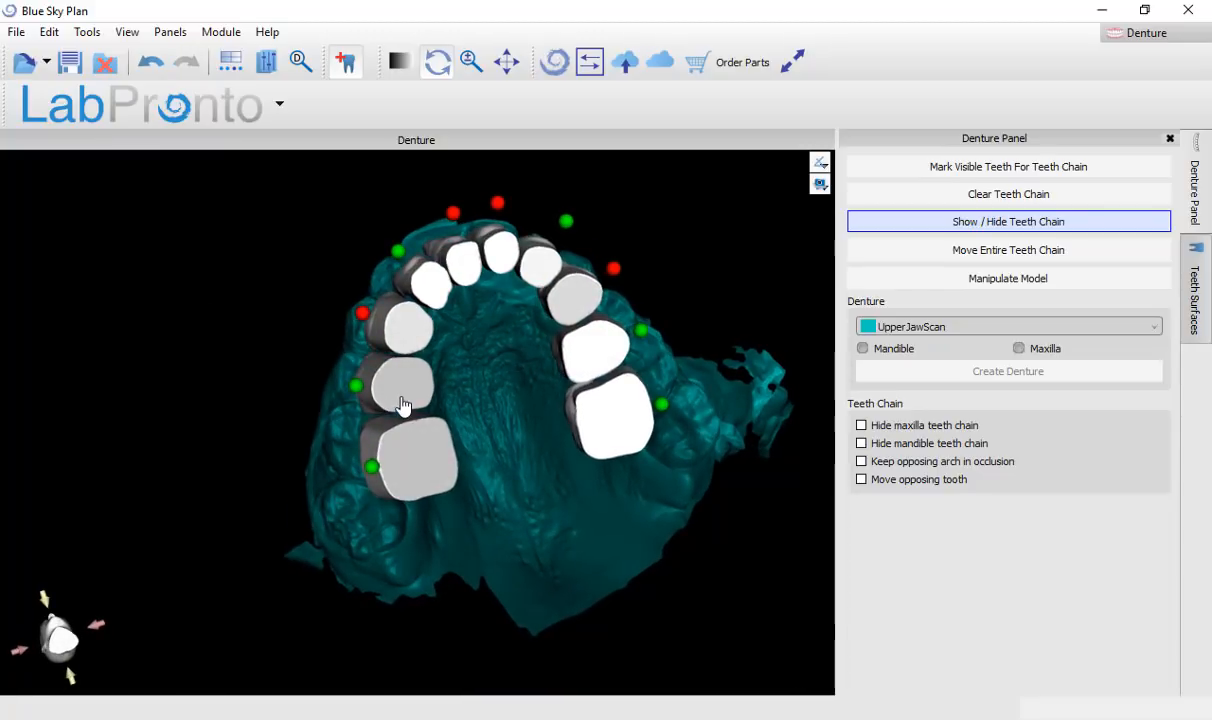
pyautogui.moveTo(403, 405); pyautogui.dragTo(394, 404)
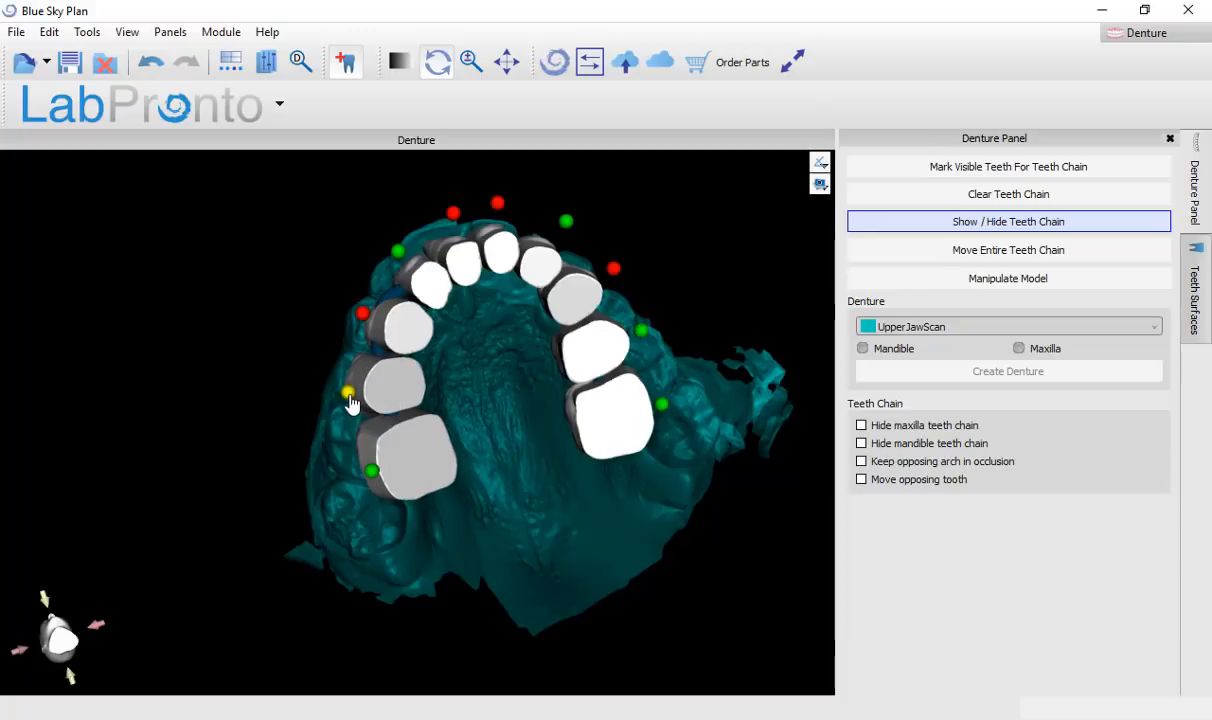
pyautogui.click(349, 393)
pyautogui.moveTo(401, 459); pyautogui.dragTo(382, 458)
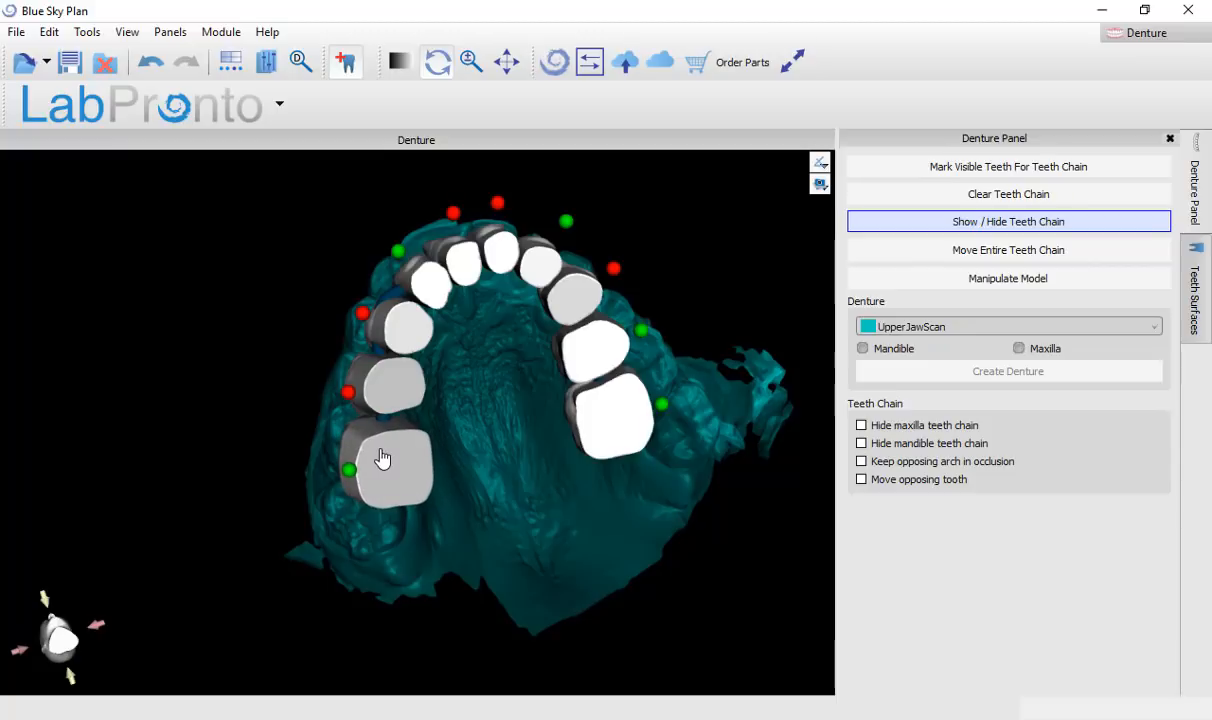
pyautogui.moveTo(376, 585); pyautogui.dragTo(320, 580)
pyautogui.moveTo(494, 449); pyautogui.dragTo(508, 438)
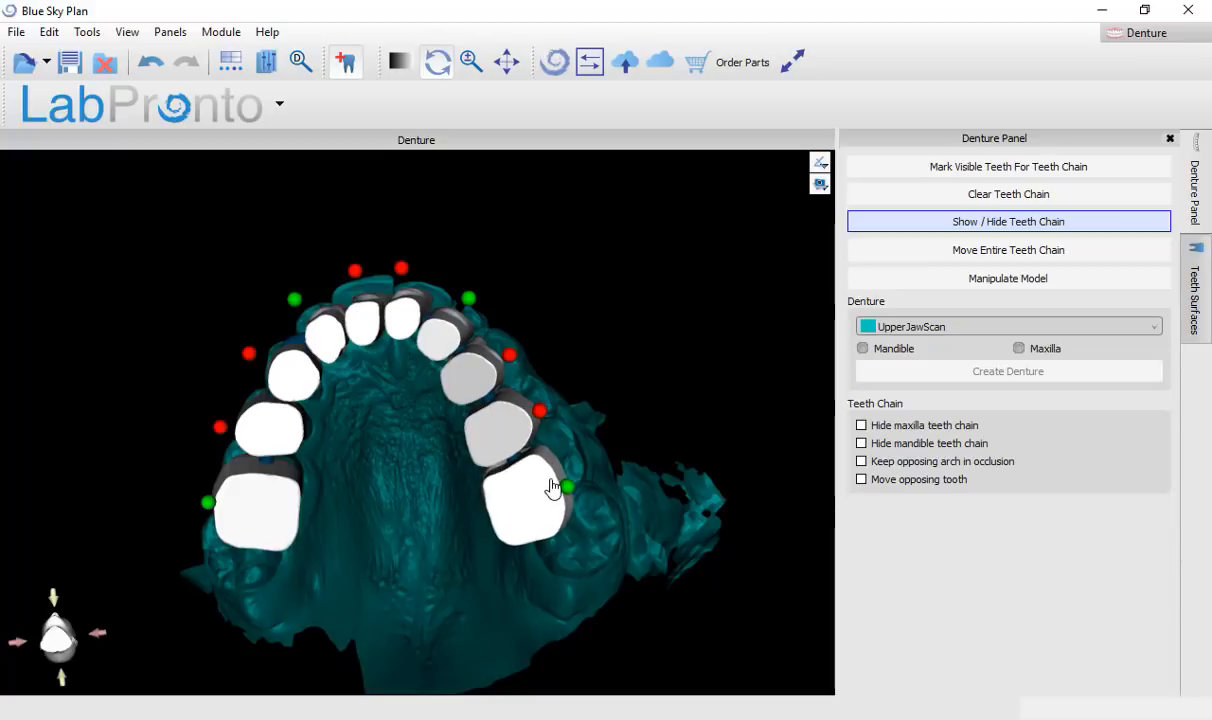
# Step: Lock the left lateral incisor's control point, lower the left canine slightly away from the upper arch, and lock the canine
pyautogui.moveTo(381, 200); pyautogui.dragTo(303, 503)
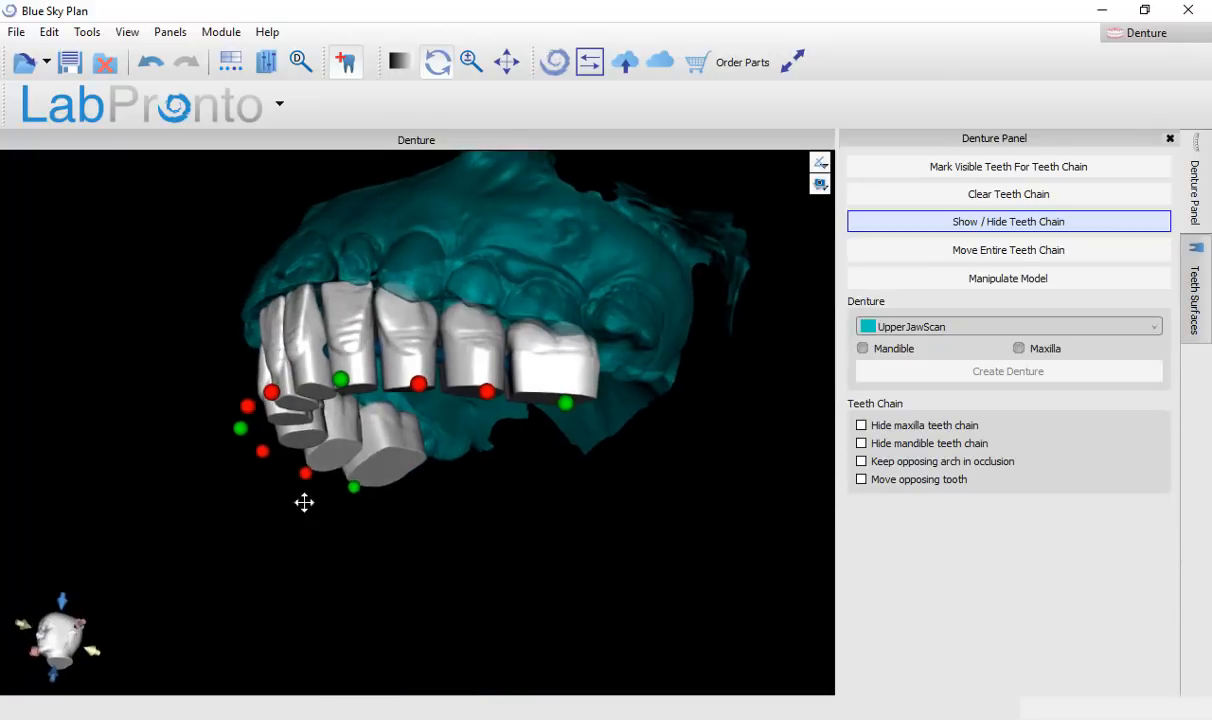
pyautogui.moveTo(348, 212); pyautogui.dragTo(598, 463)
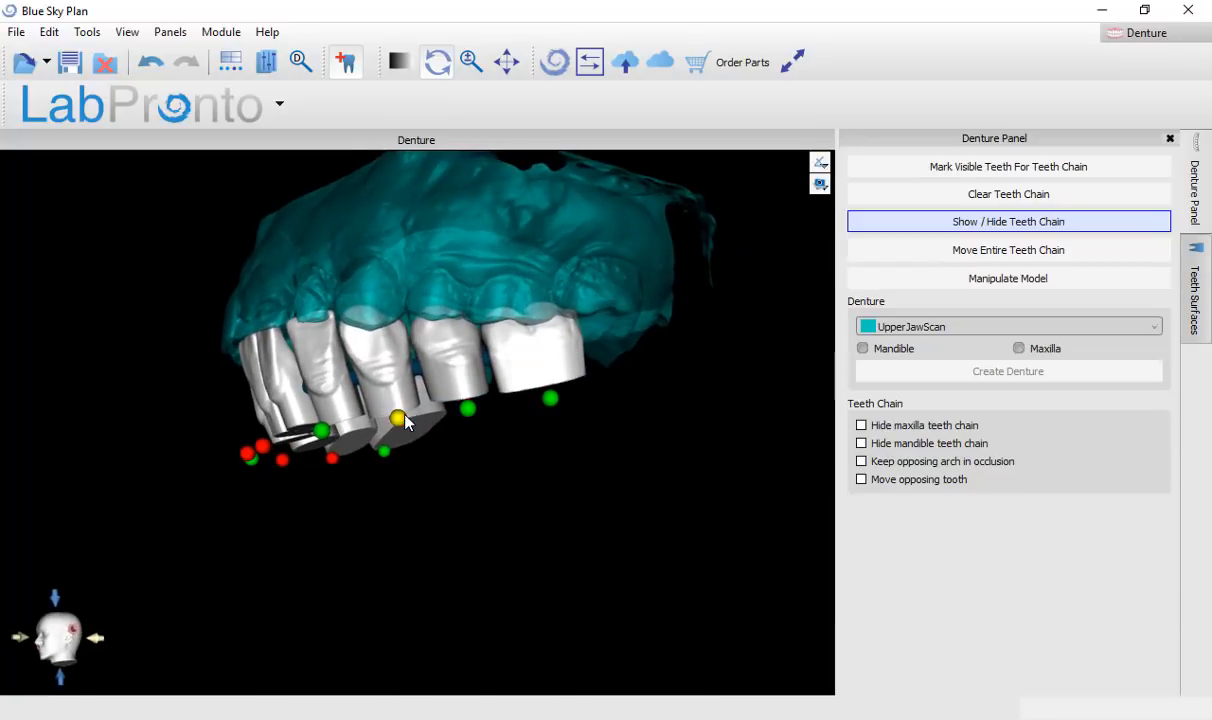
pyautogui.moveTo(342, 510)
pyautogui.mouseDown()
pyautogui.moveTo(400, 482)
pyautogui.moveTo(427, 503)
pyautogui.moveTo(425, 549)
pyautogui.moveTo(358, 443)
pyautogui.moveTo(371, 325)
pyautogui.moveTo(353, 527)
pyautogui.mouseUp()
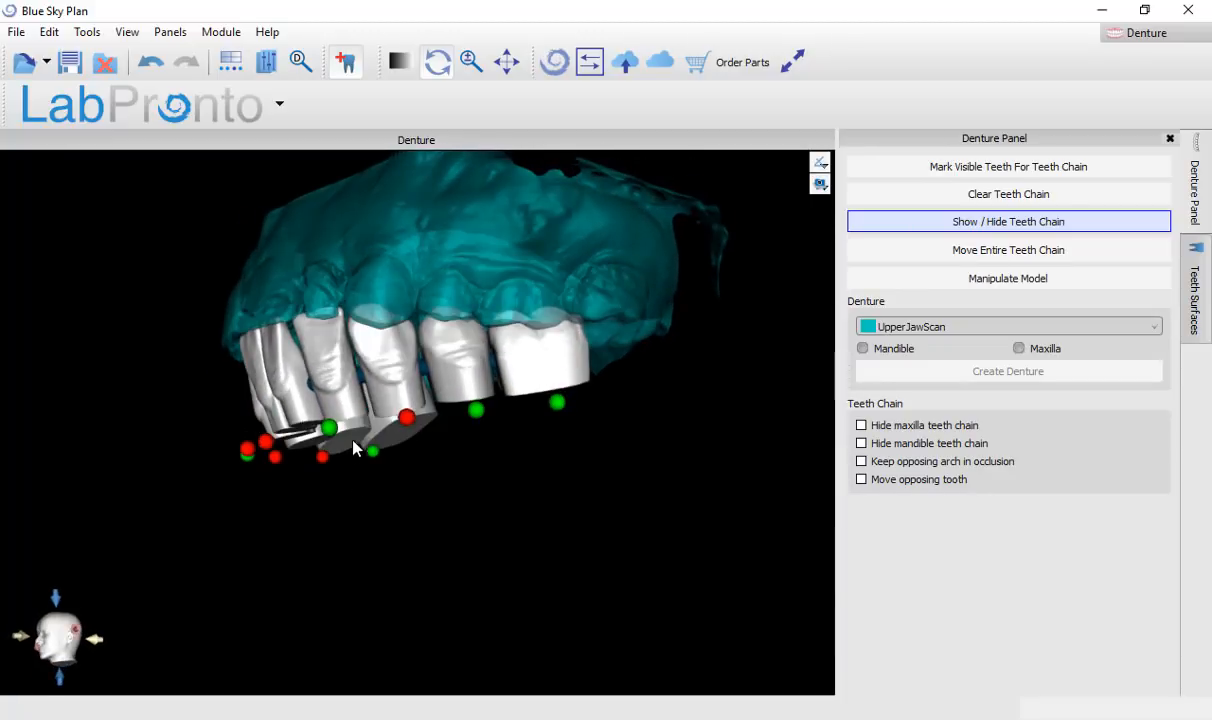
pyautogui.click(476, 410)
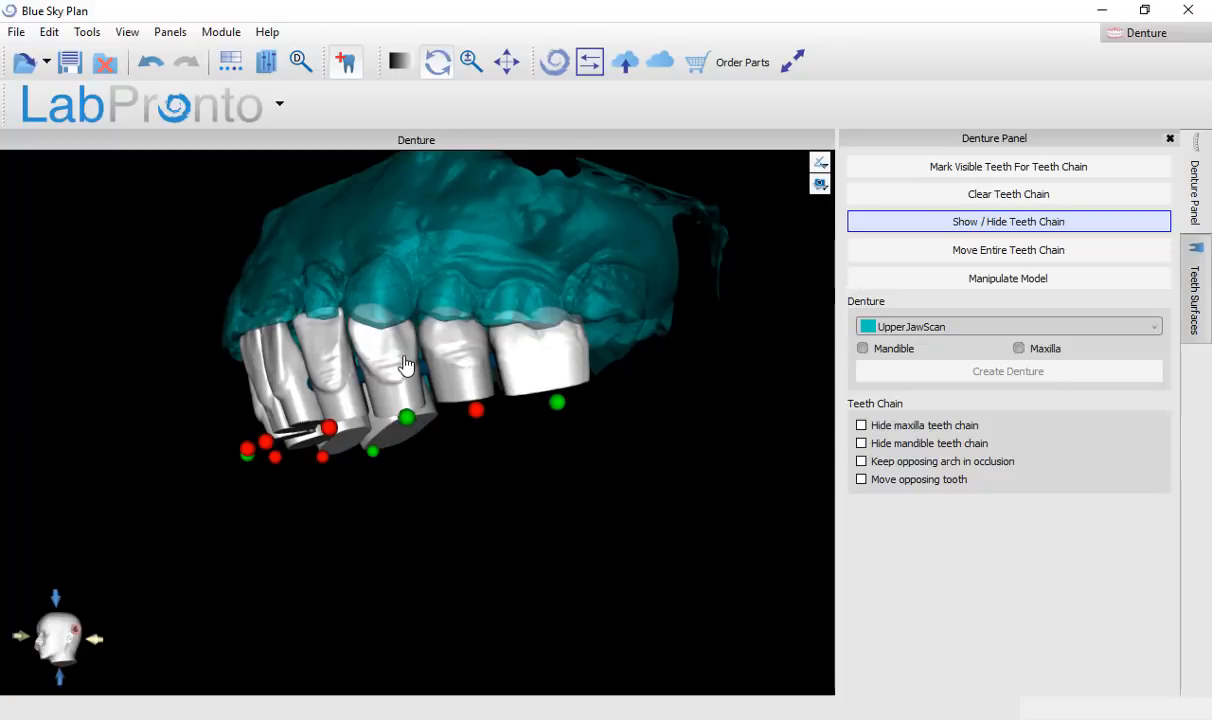
pyautogui.moveTo(404, 365); pyautogui.dragTo(405, 374)
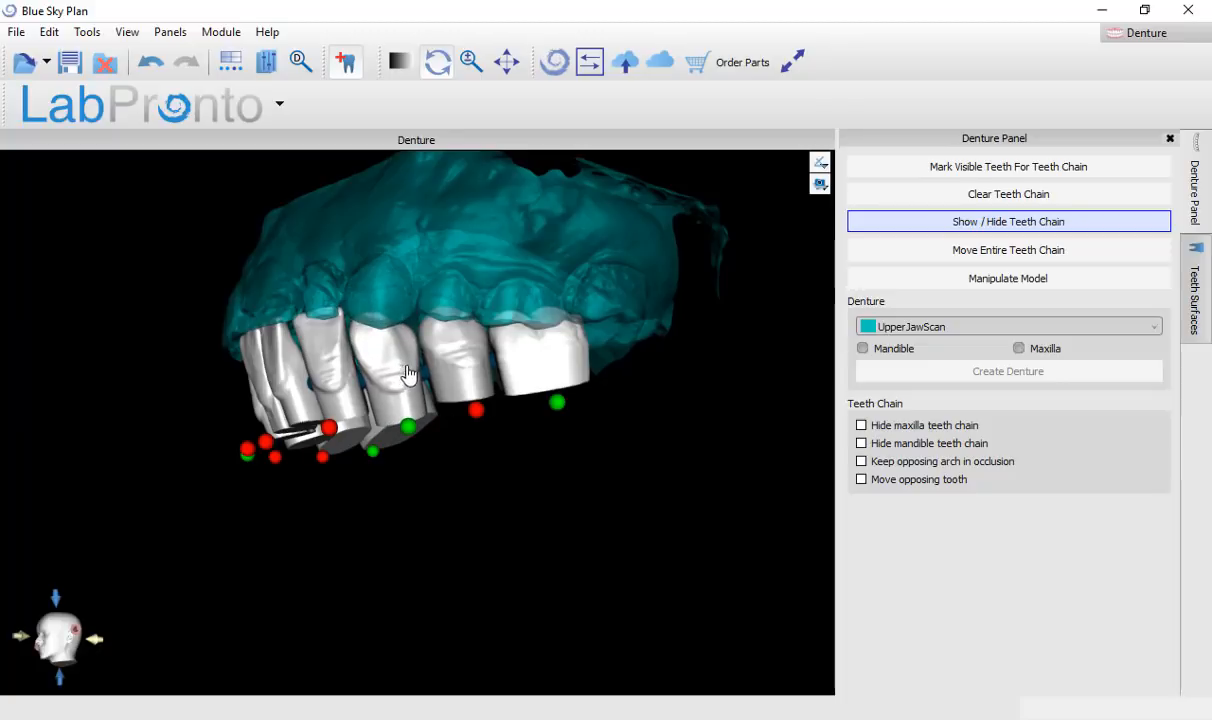
pyautogui.click(404, 430)
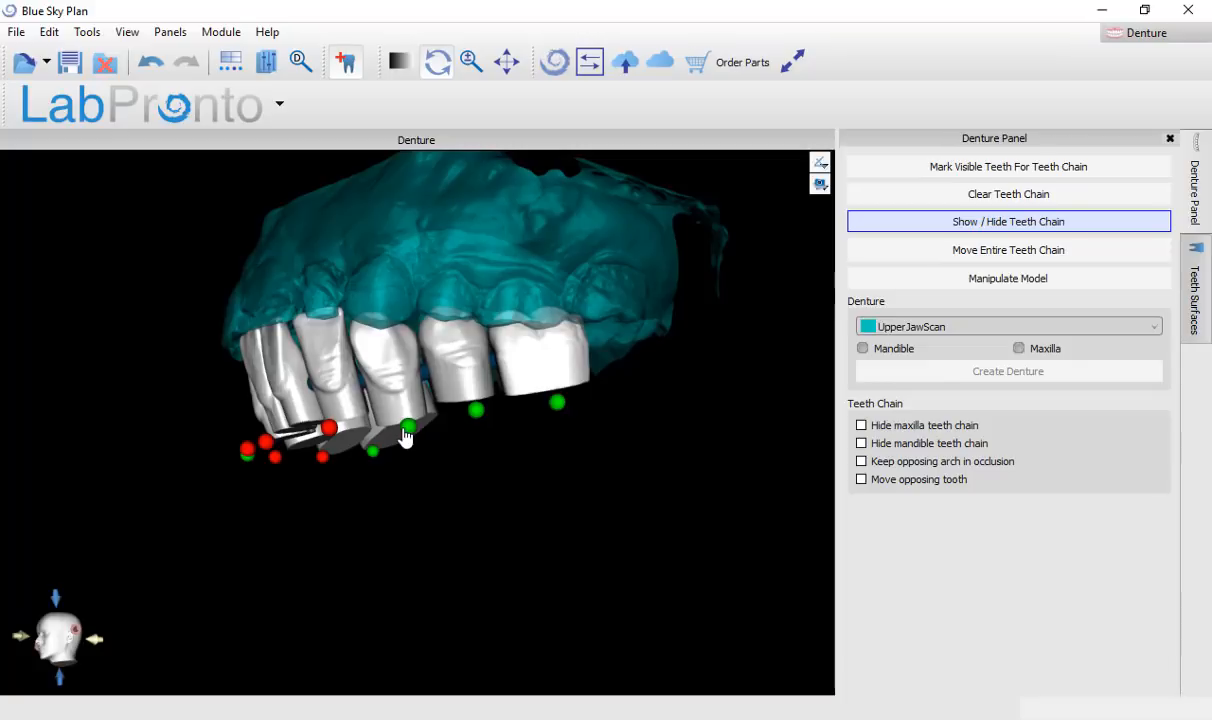
# Step: Lock the left molar's control point, lower the left premolar slightly, and shift it outward
pyautogui.click(557, 405)
pyautogui.moveTo(474, 375); pyautogui.dragTo(477, 392)
pyautogui.moveTo(630, 262); pyautogui.dragTo(484, 641)
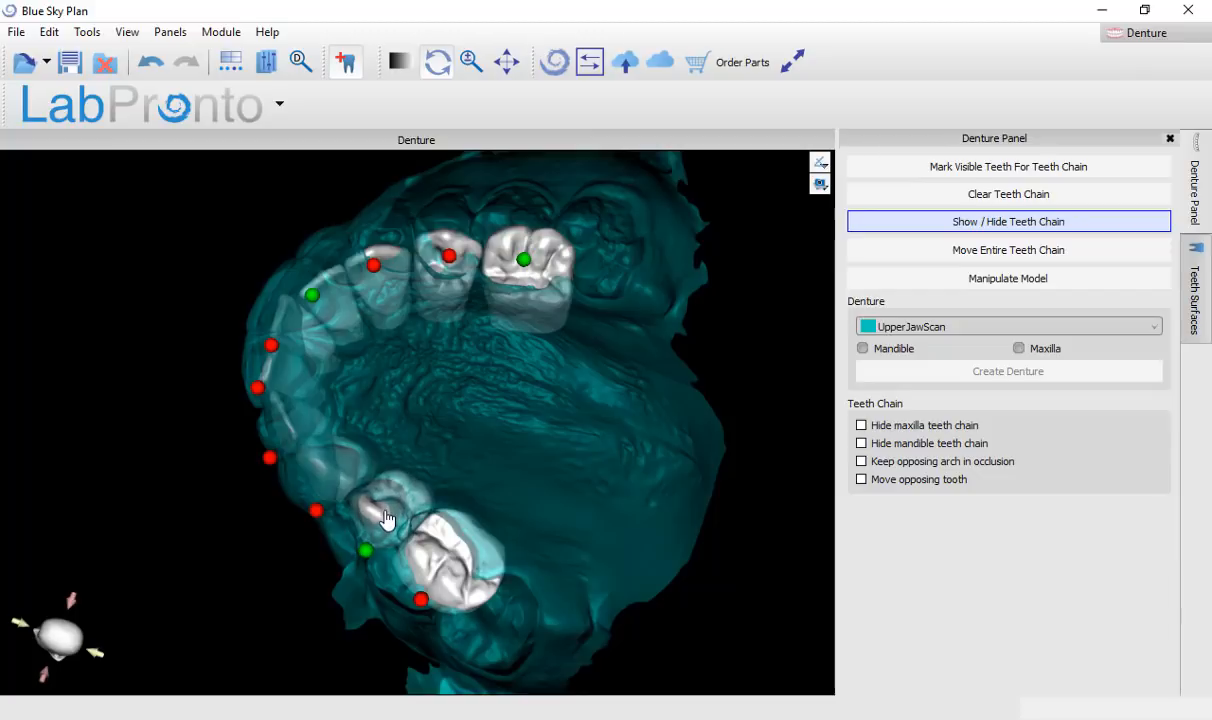
pyautogui.moveTo(388, 516); pyautogui.dragTo(381, 536)
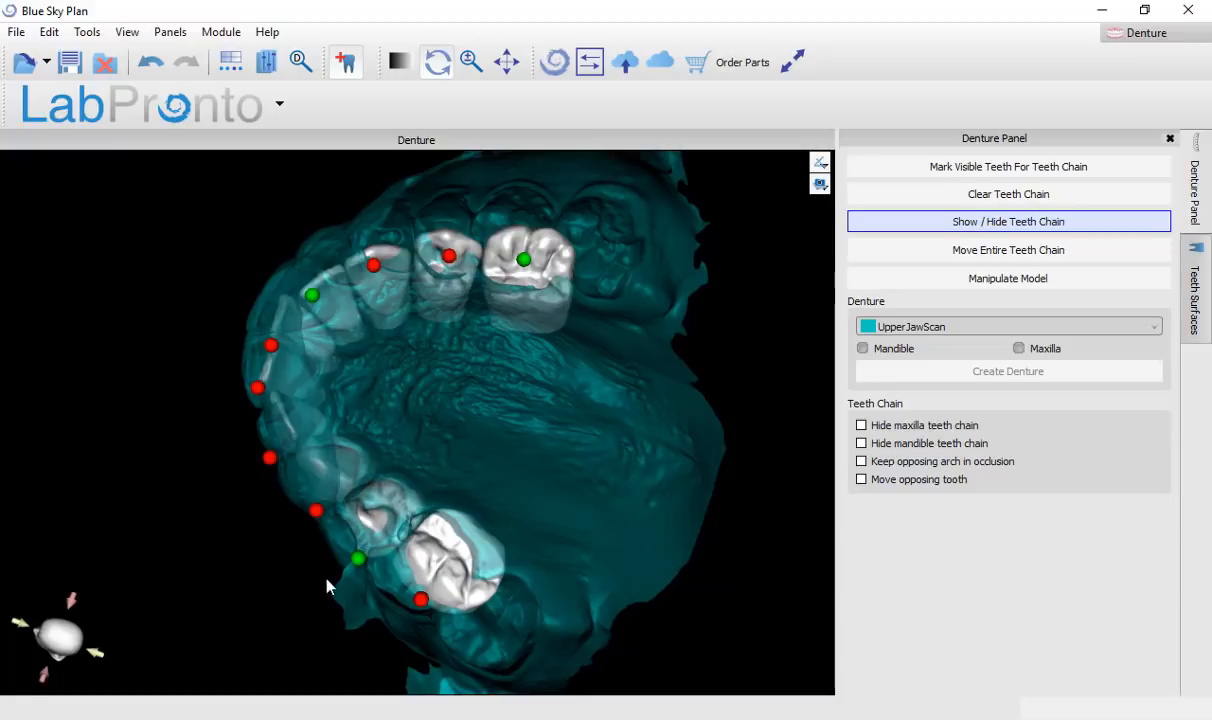
# Step: Lock the left premolar, free the left molar's control point, and move the molar slightly down and outward
pyautogui.moveTo(327, 585); pyautogui.dragTo(500, 290)
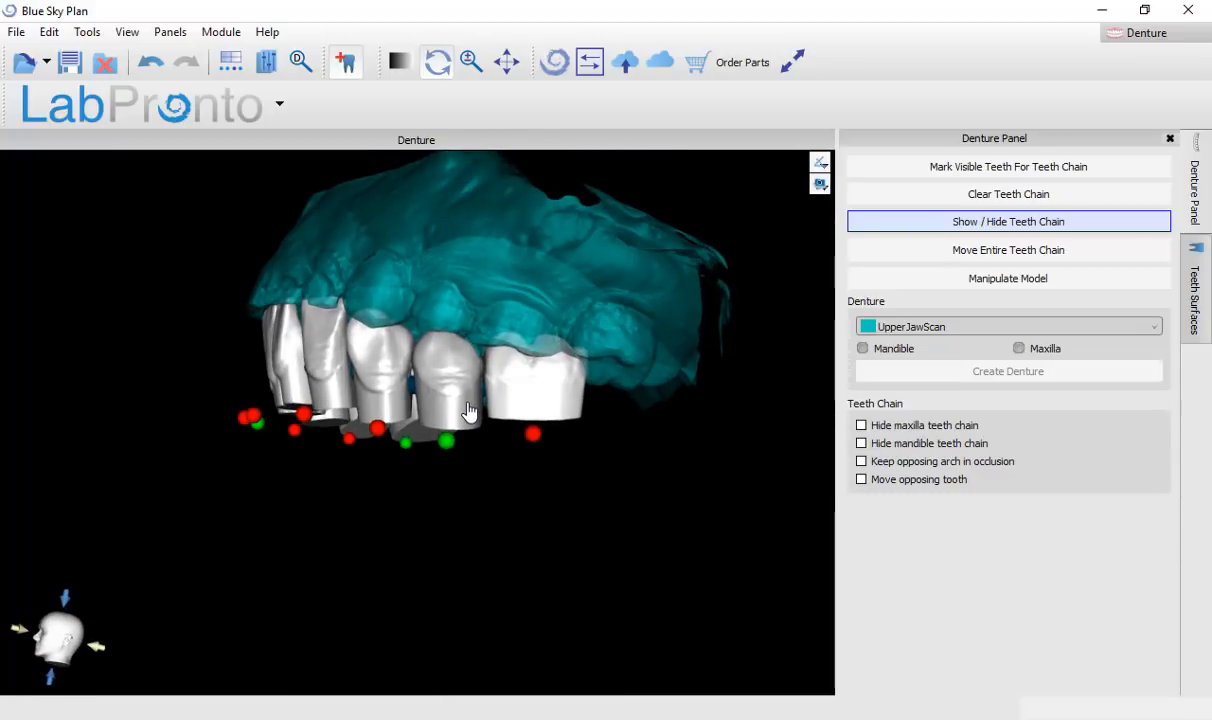
pyautogui.click(533, 432)
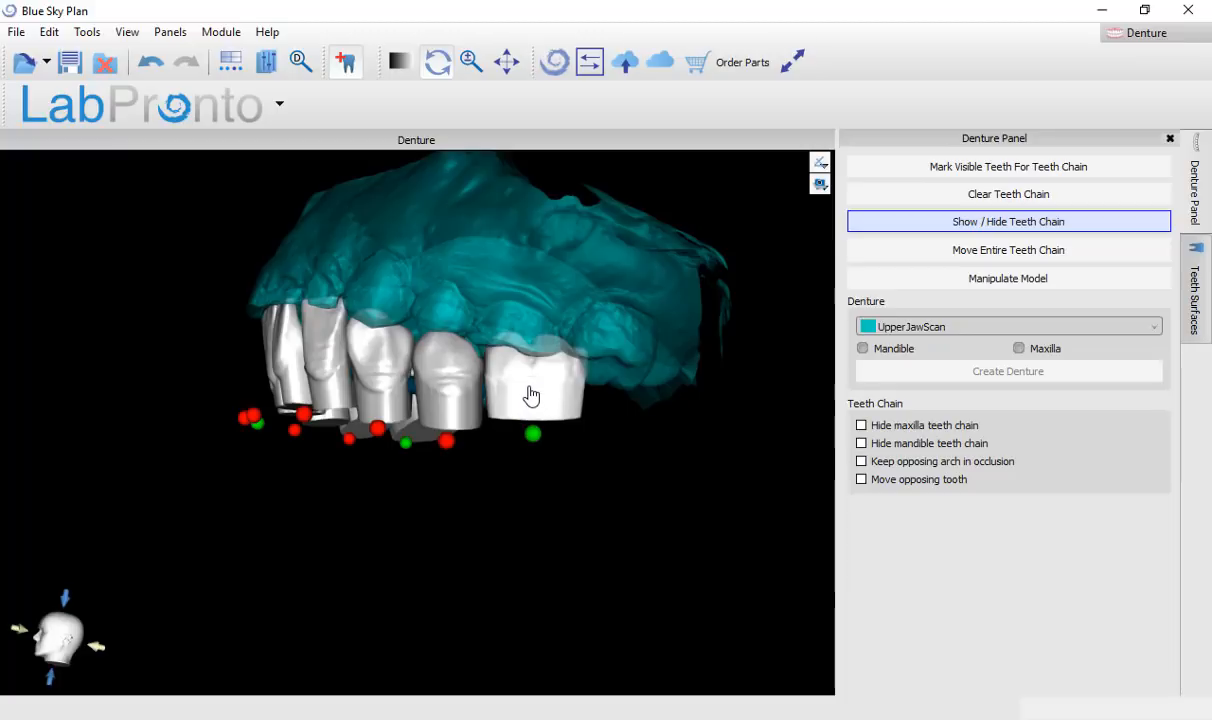
pyautogui.moveTo(531, 396); pyautogui.dragTo(338, 397)
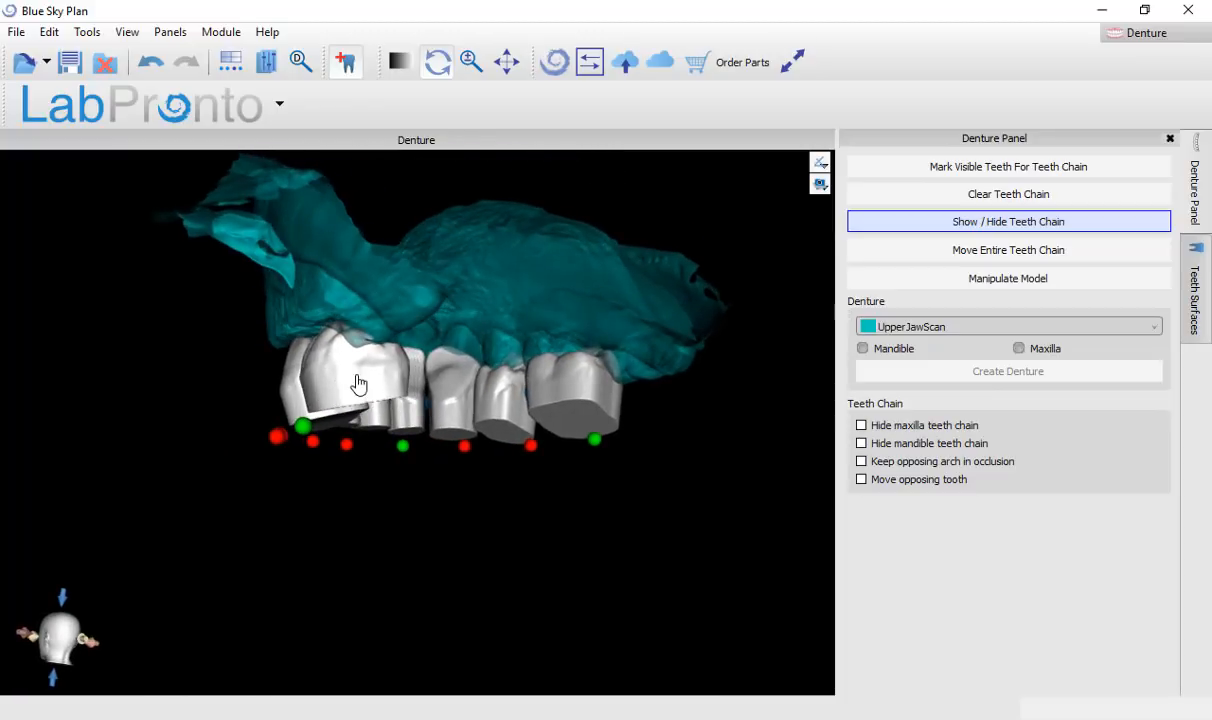
pyautogui.moveTo(357, 384); pyautogui.dragTo(339, 392)
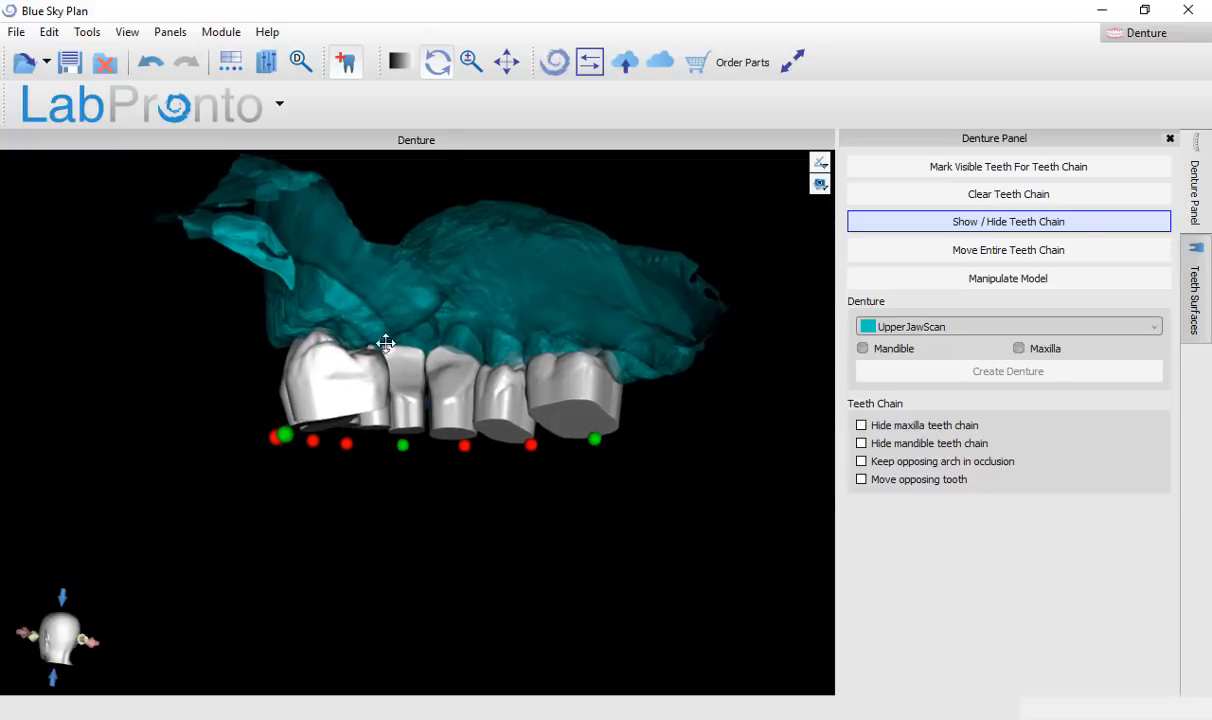
# Step: Lock the right lateral incisor's control point, free the right canine to adjust it against the upper arch, and lock it again
pyautogui.moveTo(384, 343); pyautogui.dragTo(310, 560)
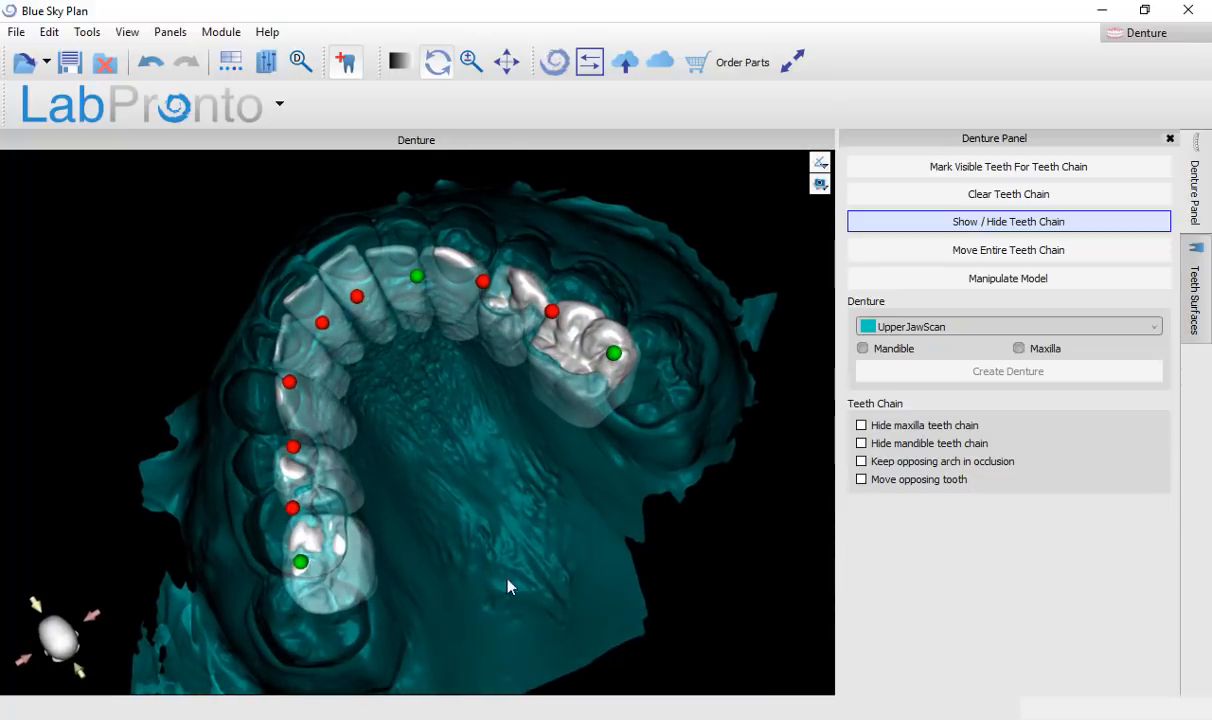
pyautogui.moveTo(507, 586); pyautogui.dragTo(463, 601)
pyautogui.moveTo(438, 460); pyautogui.dragTo(405, 306)
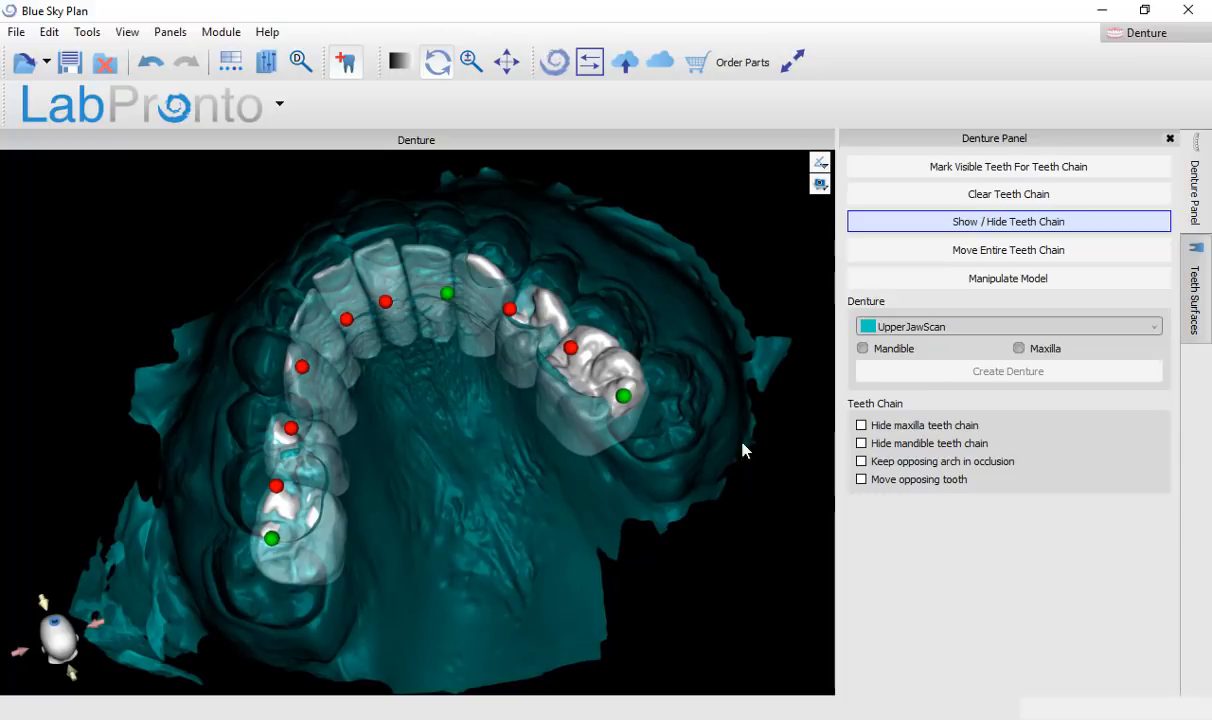
pyautogui.moveTo(742, 451); pyautogui.dragTo(305, 677)
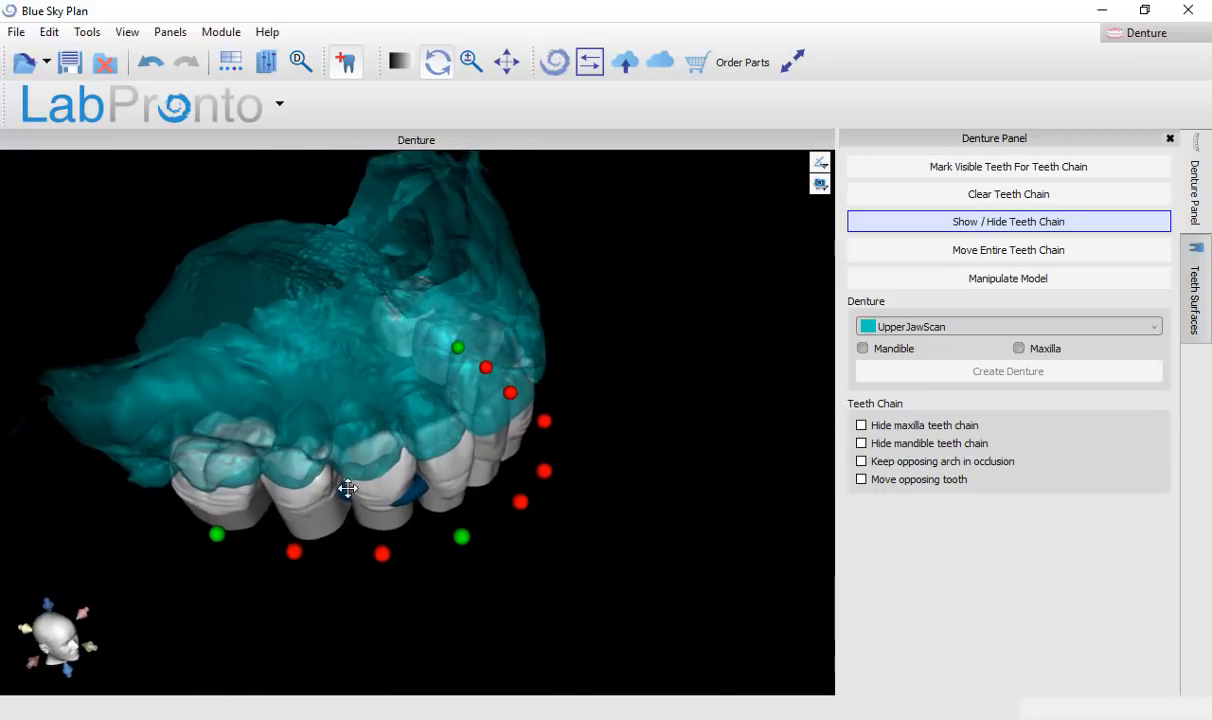
pyautogui.moveTo(347, 488); pyautogui.dragTo(354, 433)
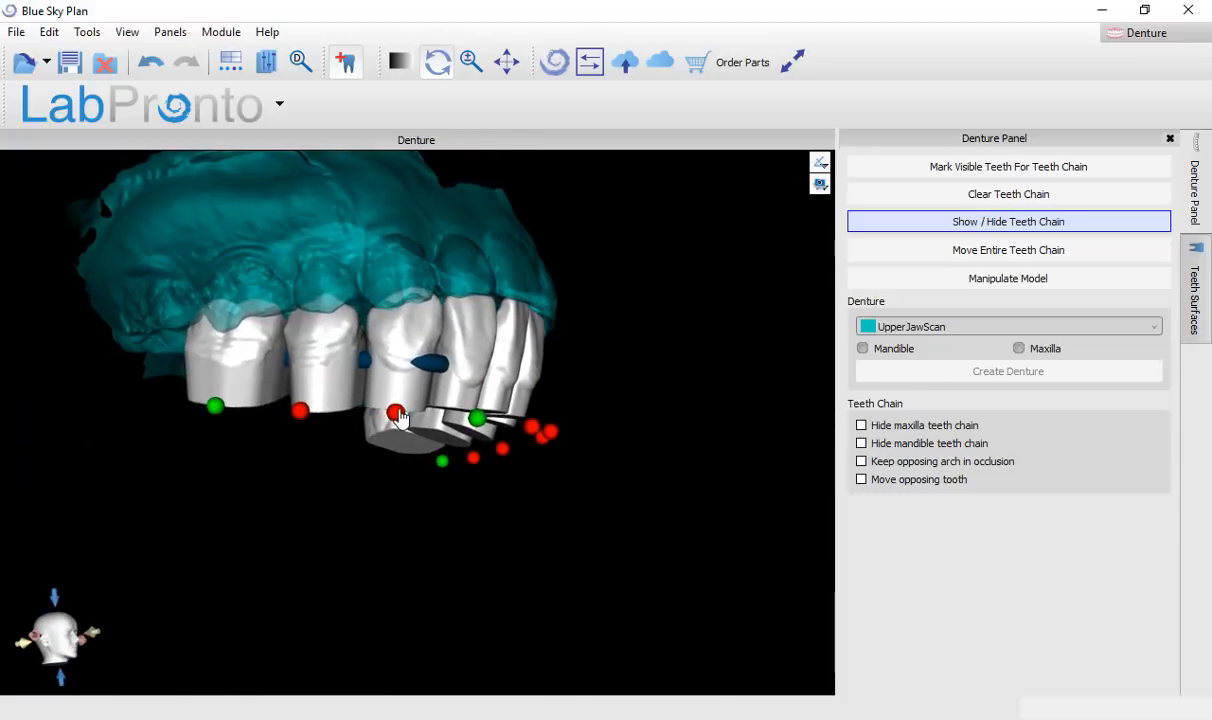
pyautogui.moveTo(365, 490); pyautogui.dragTo(576, 231)
pyautogui.moveTo(488, 288); pyautogui.dragTo(447, 243)
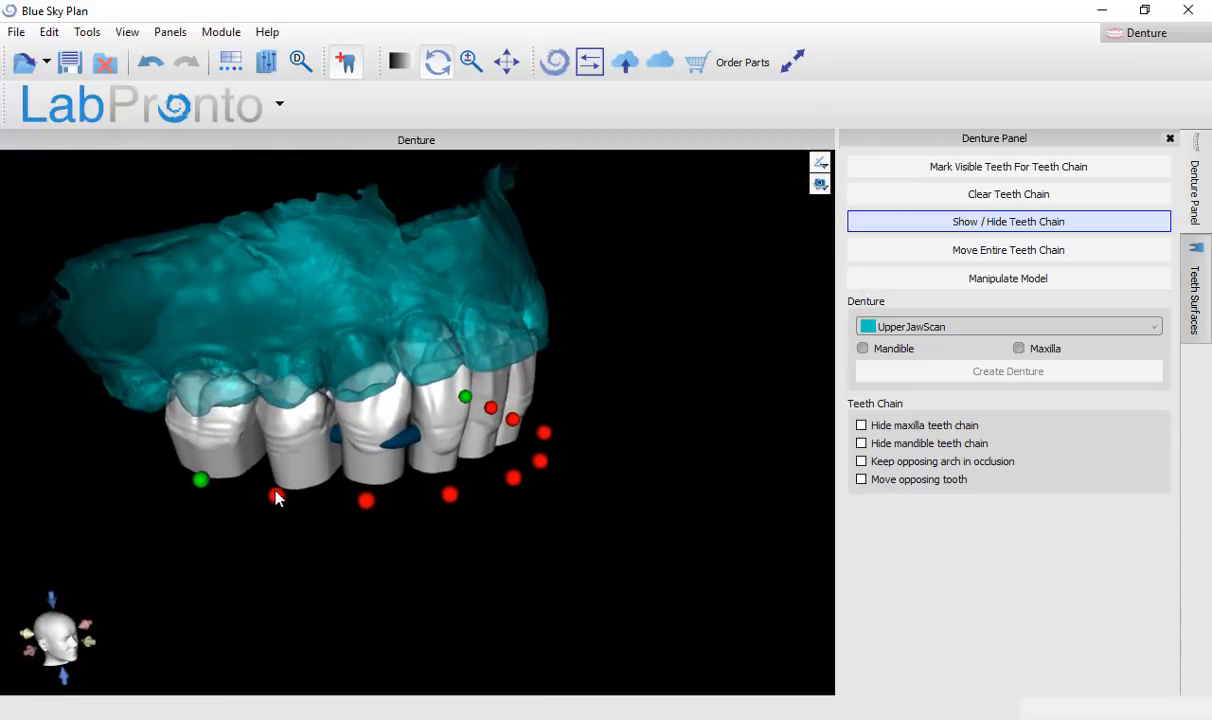
pyautogui.click(278, 498)
pyautogui.click(366, 500)
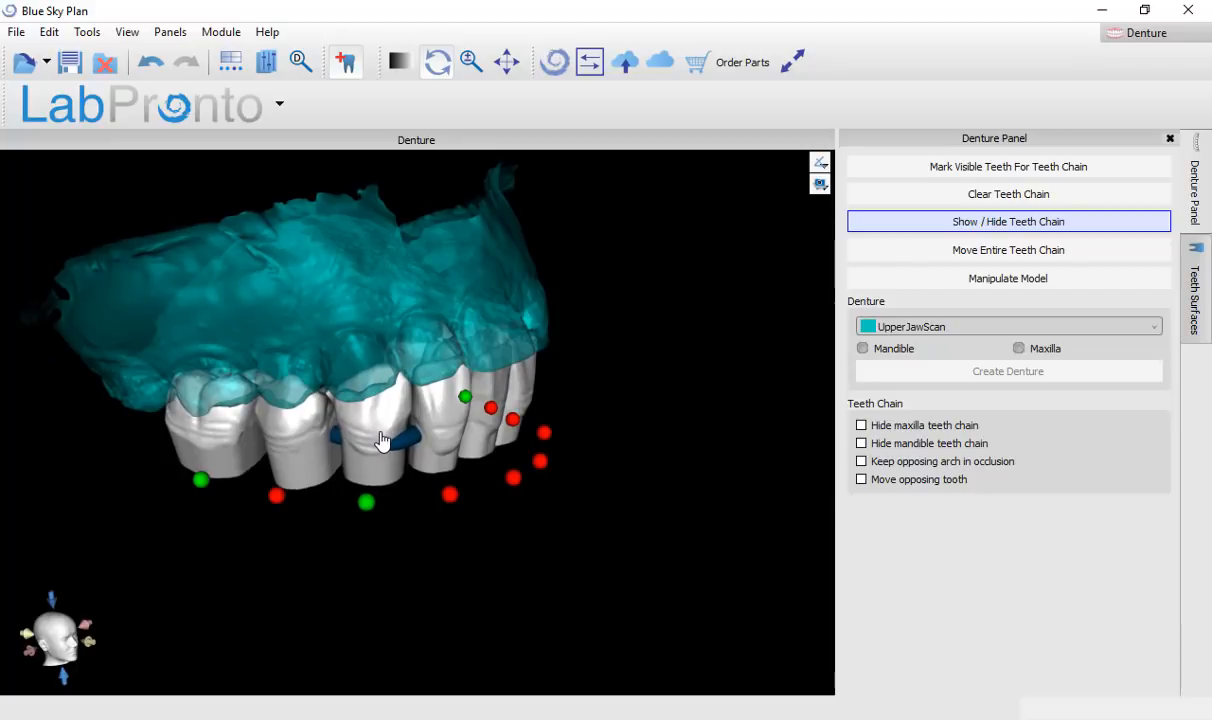
pyautogui.moveTo(354, 220); pyautogui.dragTo(447, 430)
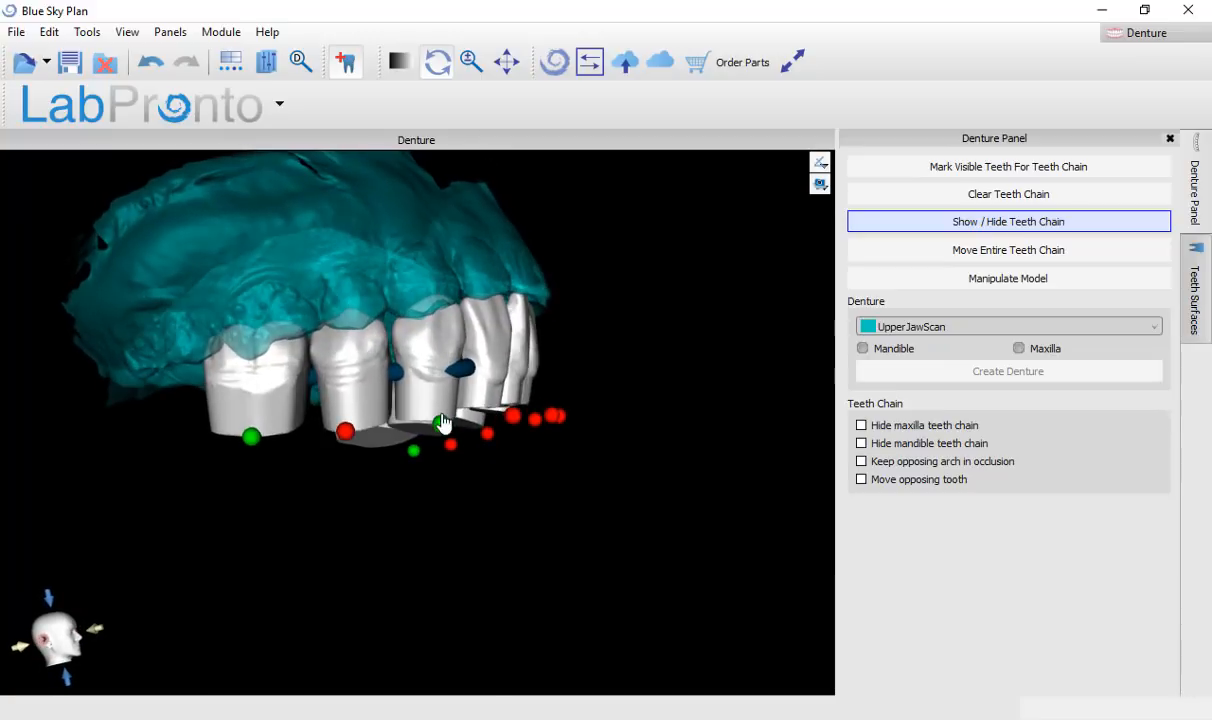
pyautogui.click(441, 426)
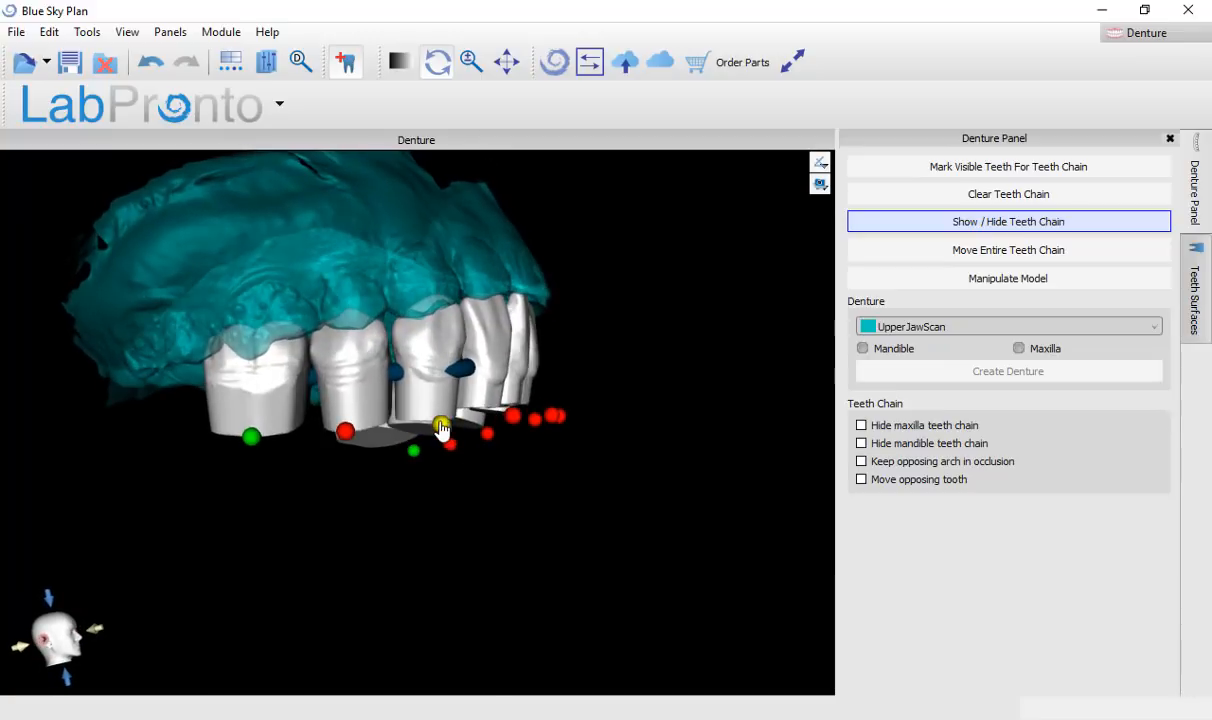
# Step: Lock the right molar, free the right premolar's control point, and move the premolar slightly down and outward
pyautogui.click(251, 437)
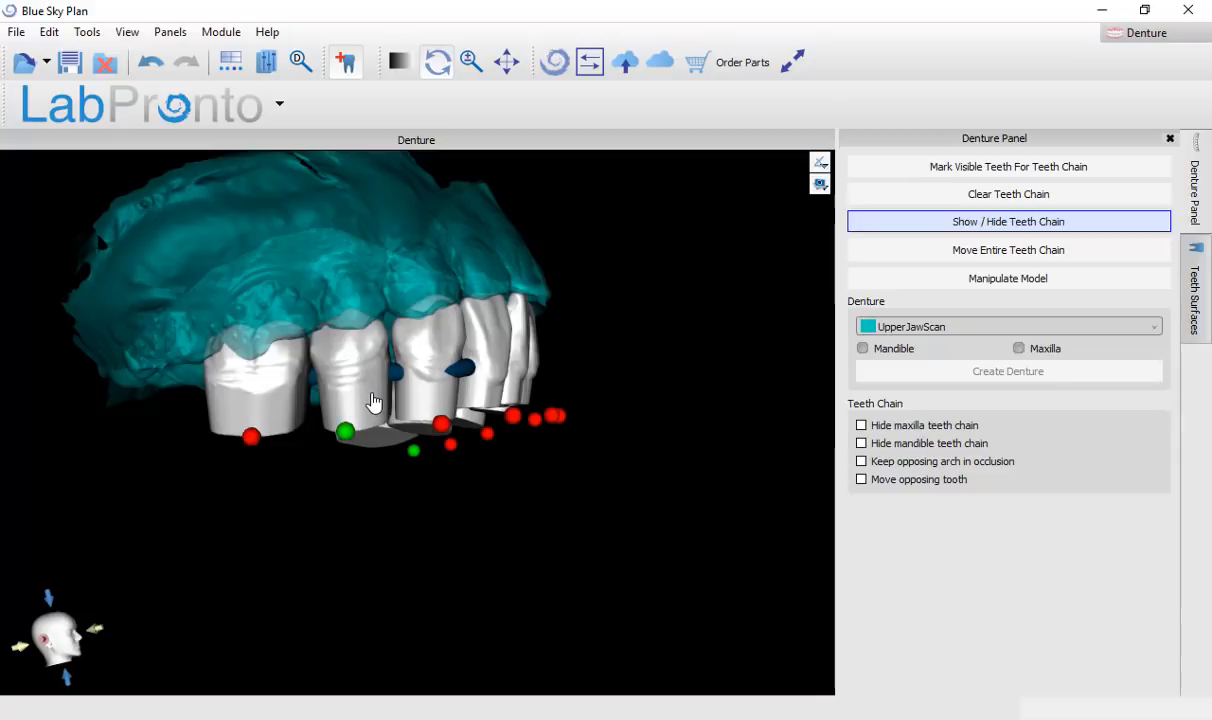
pyautogui.moveTo(372, 401); pyautogui.dragTo(372, 407)
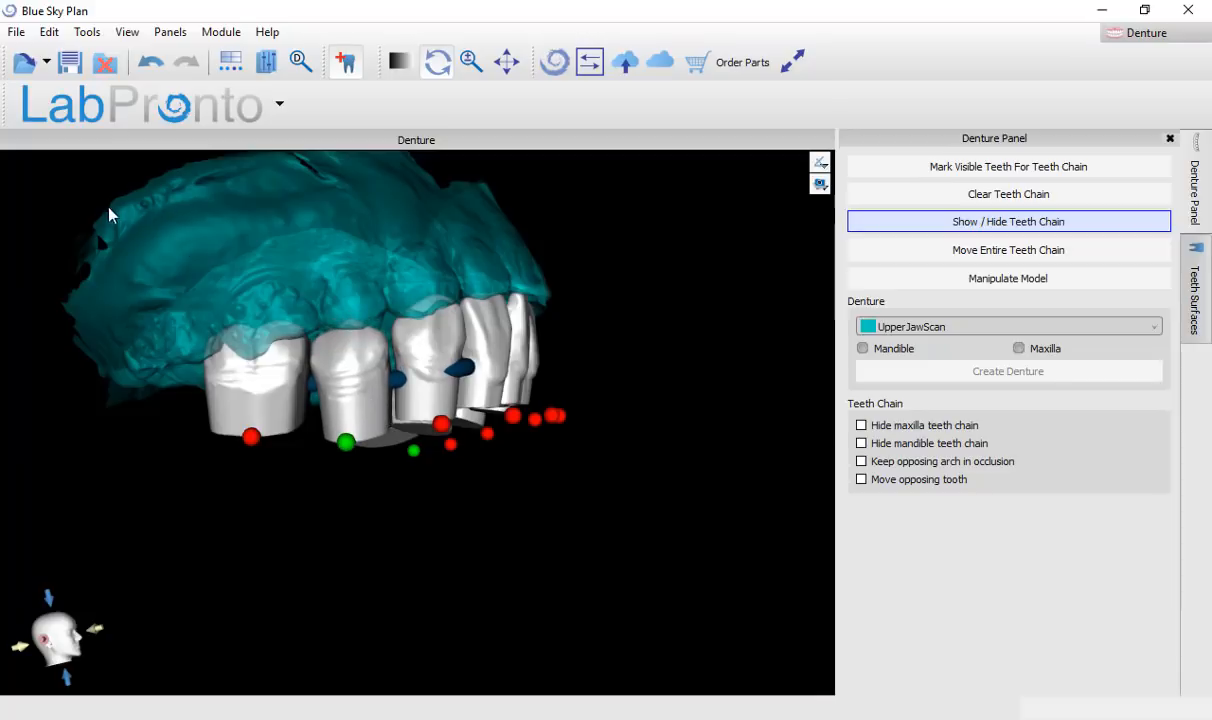
pyautogui.moveTo(277, 554); pyautogui.dragTo(524, 604)
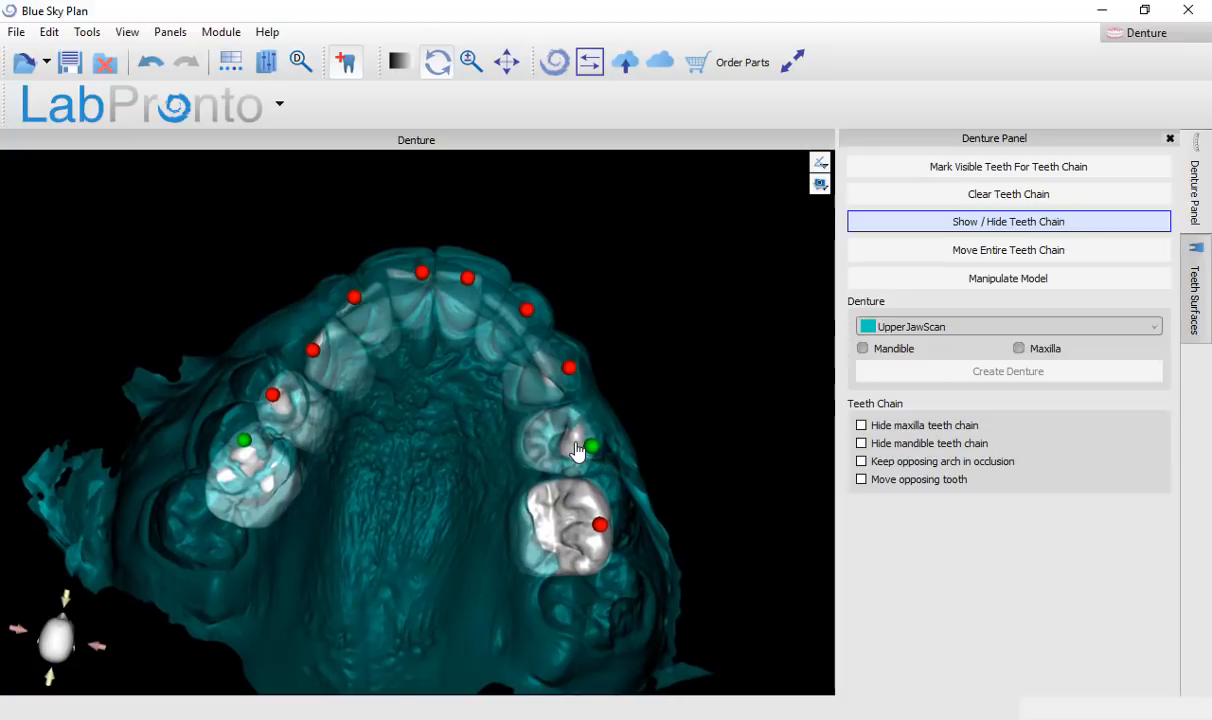
pyautogui.moveTo(582, 443); pyautogui.dragTo(592, 451)
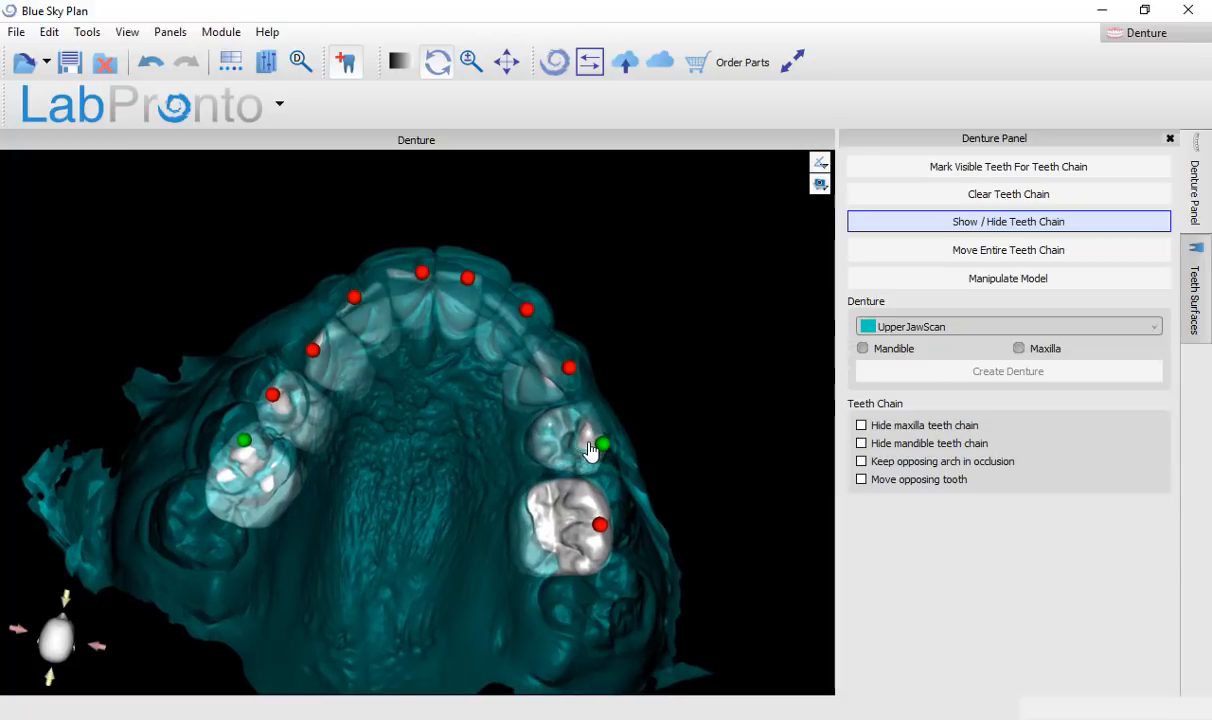
# Step: Lock the right premolar, free the right molar's control point, and lower the molar away from the upper arch
pyautogui.moveTo(730, 473); pyautogui.dragTo(88, 384)
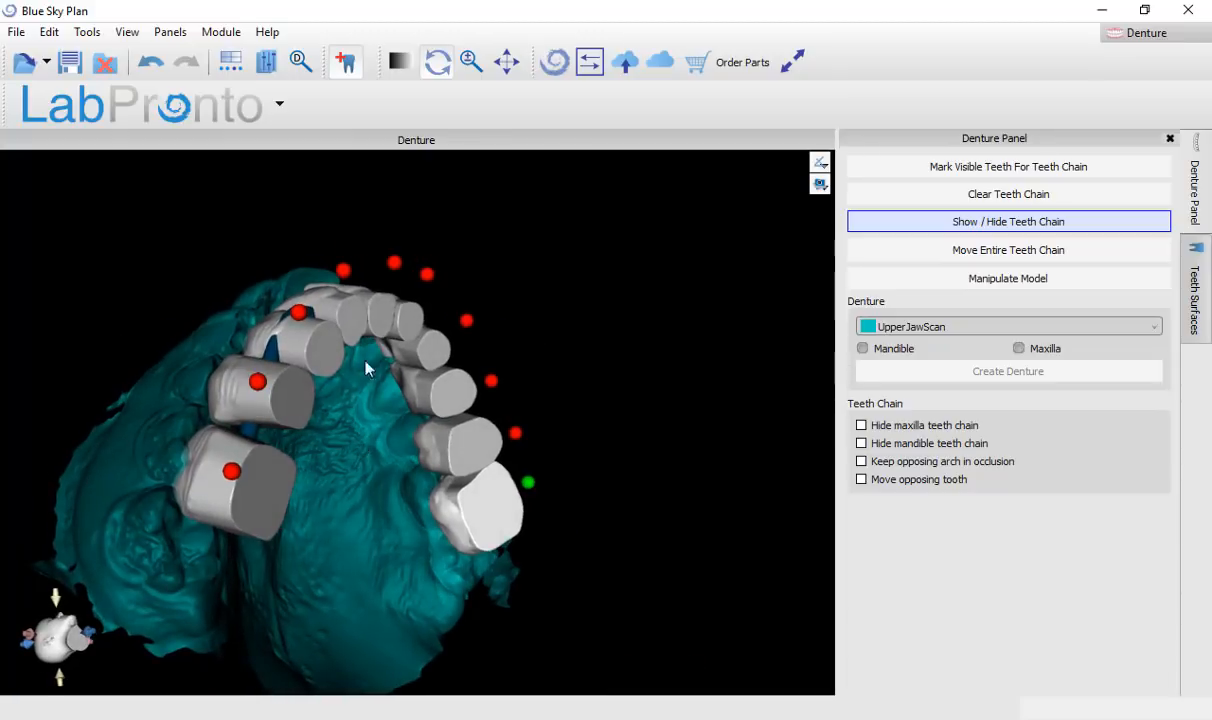
pyautogui.moveTo(452, 195); pyautogui.dragTo(332, 464)
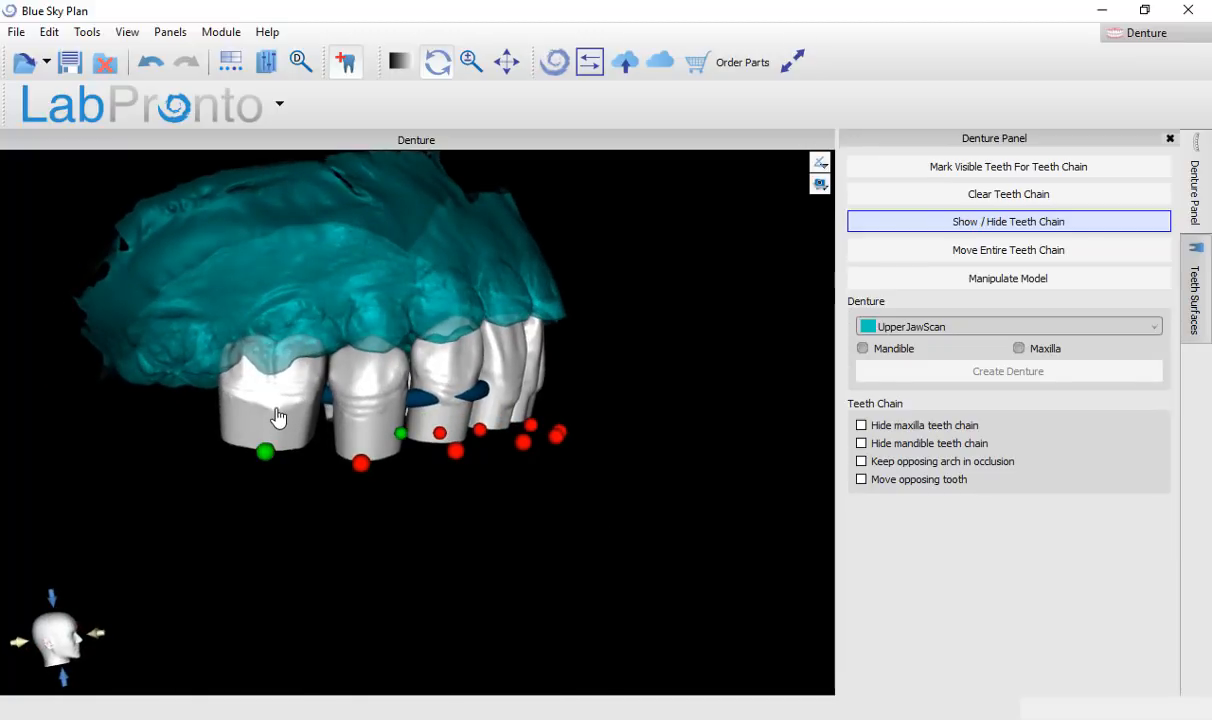
pyautogui.moveTo(278, 418); pyautogui.dragTo(278, 444)
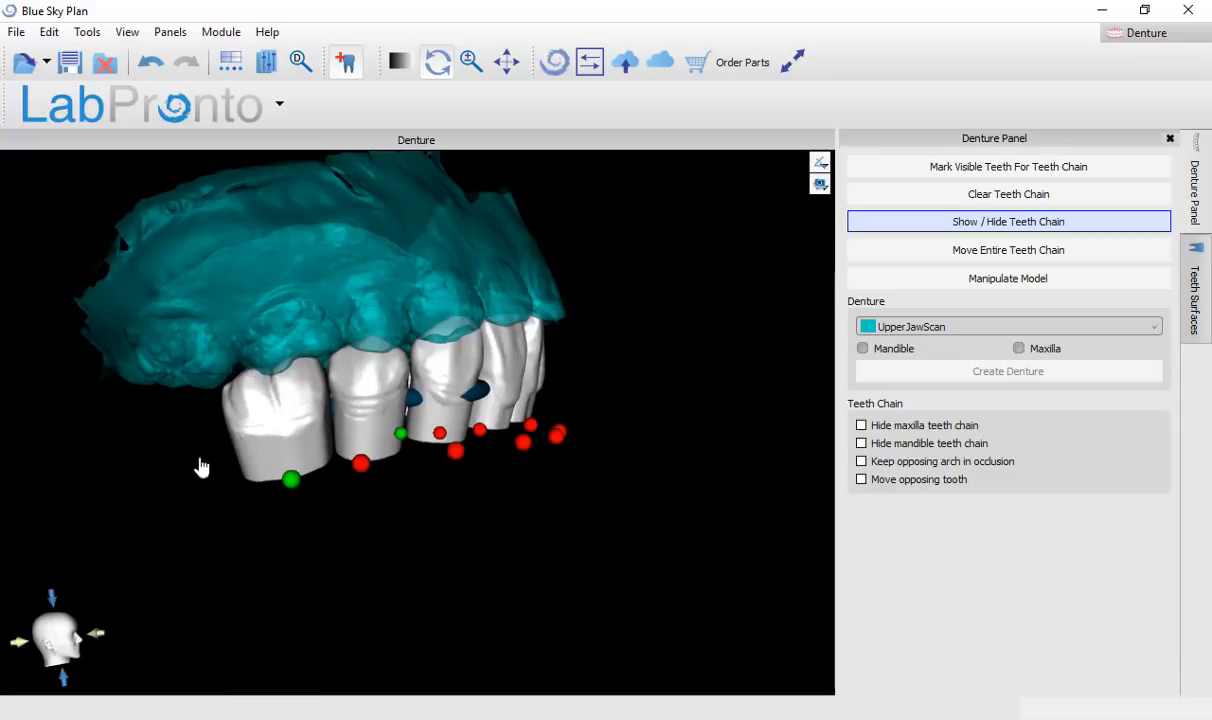
# Step: Free the right canine's control point after checking the chain from several sides, and move the canine slightly down against the upper arch
pyautogui.moveTo(138, 483); pyautogui.dragTo(557, 357)
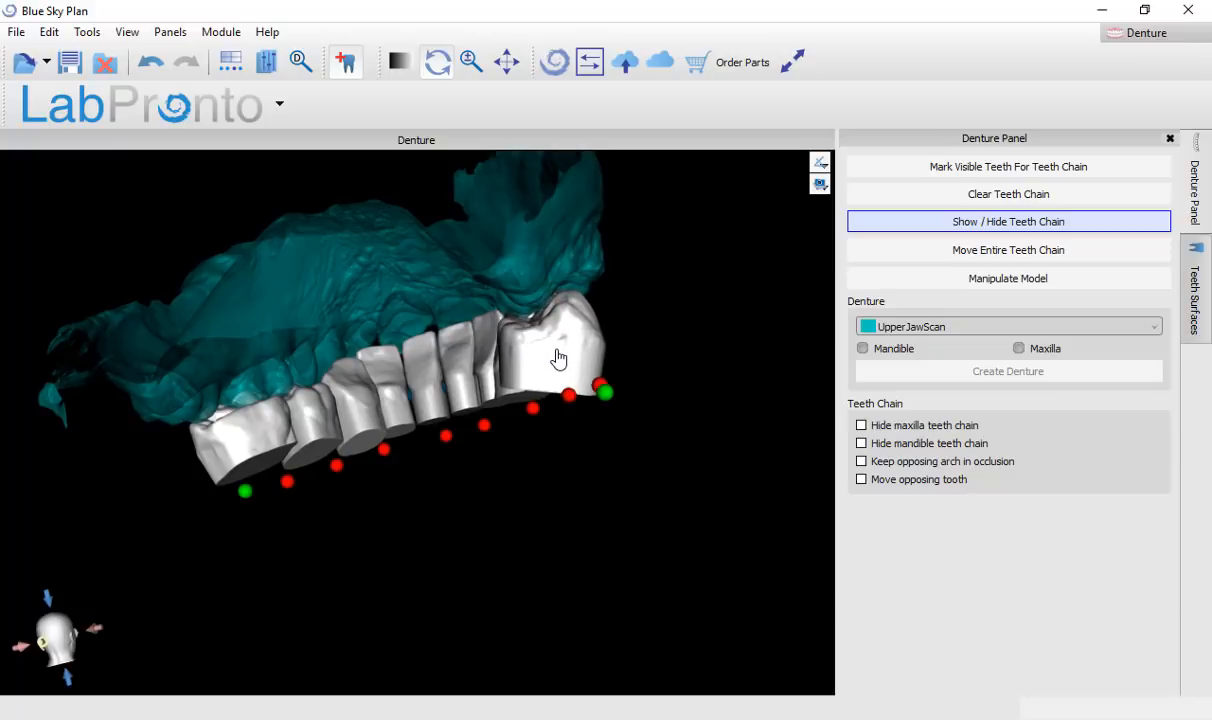
pyautogui.moveTo(675, 245); pyautogui.dragTo(660, 305)
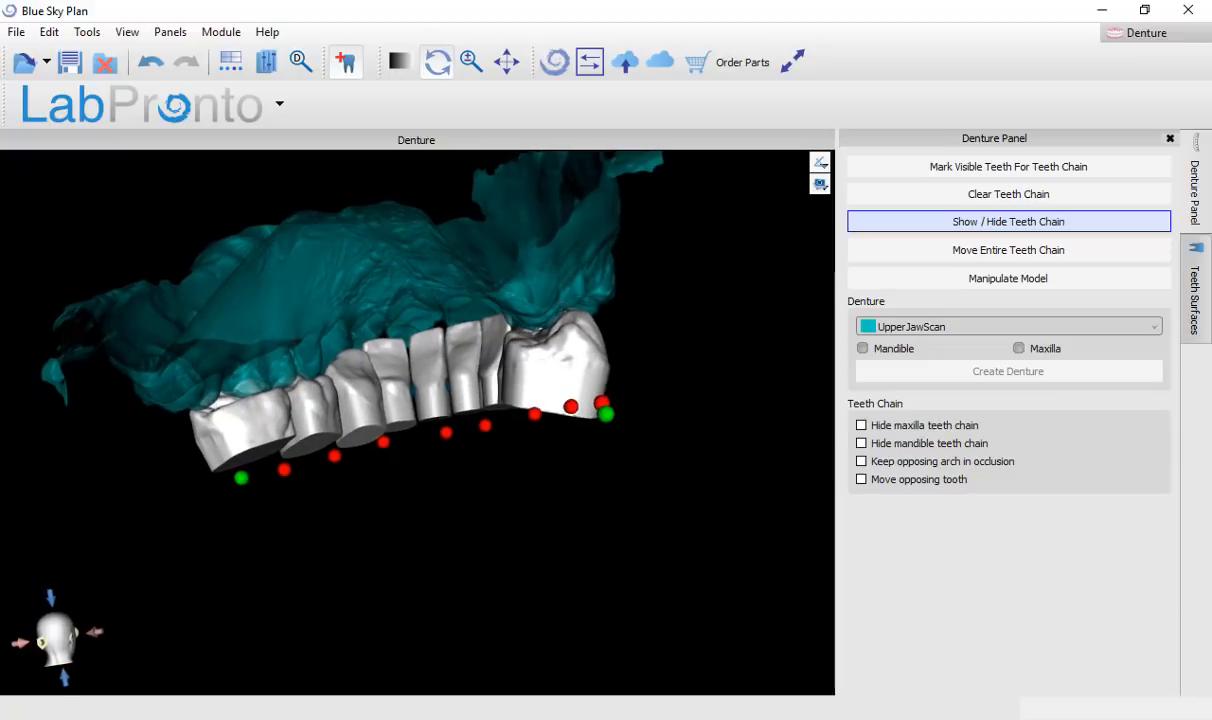
pyautogui.moveTo(520, 372); pyautogui.dragTo(373, 412)
pyautogui.moveTo(136, 434); pyautogui.dragTo(572, 417)
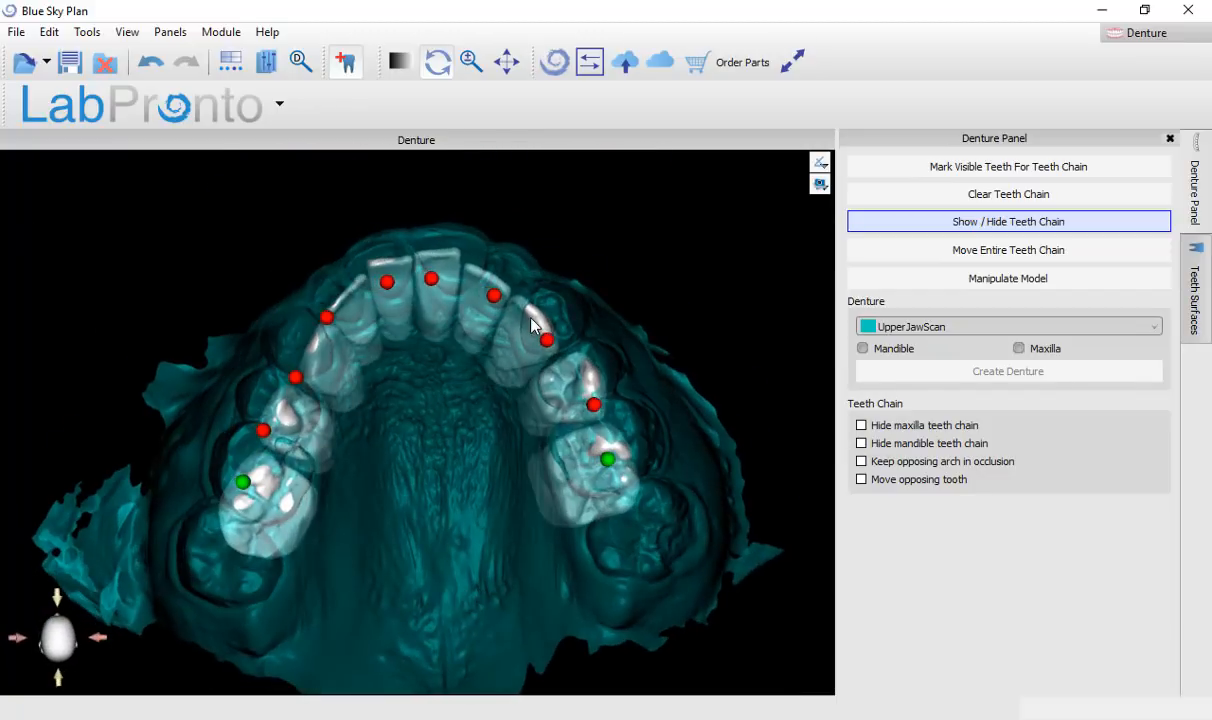
pyautogui.moveTo(687, 378); pyautogui.dragTo(405, 485)
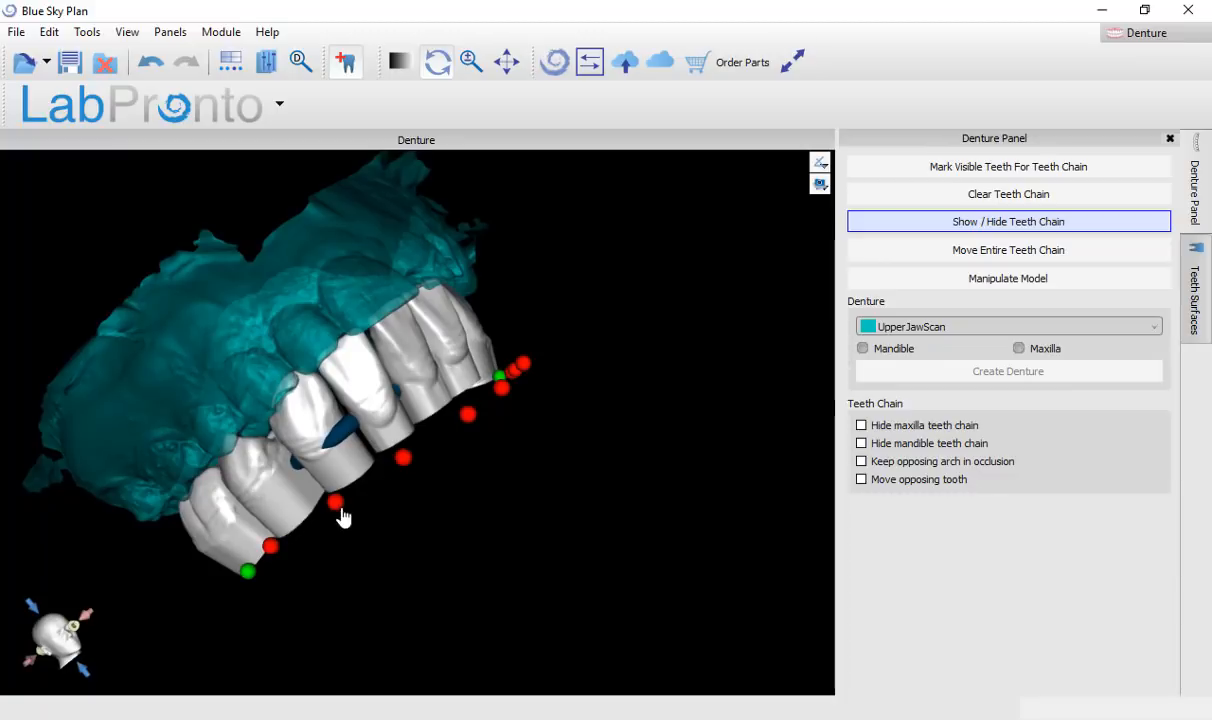
pyautogui.moveTo(341, 457); pyautogui.dragTo(343, 460)
pyautogui.moveTo(264, 364); pyautogui.dragTo(448, 322)
pyautogui.moveTo(410, 500); pyautogui.dragTo(344, 406)
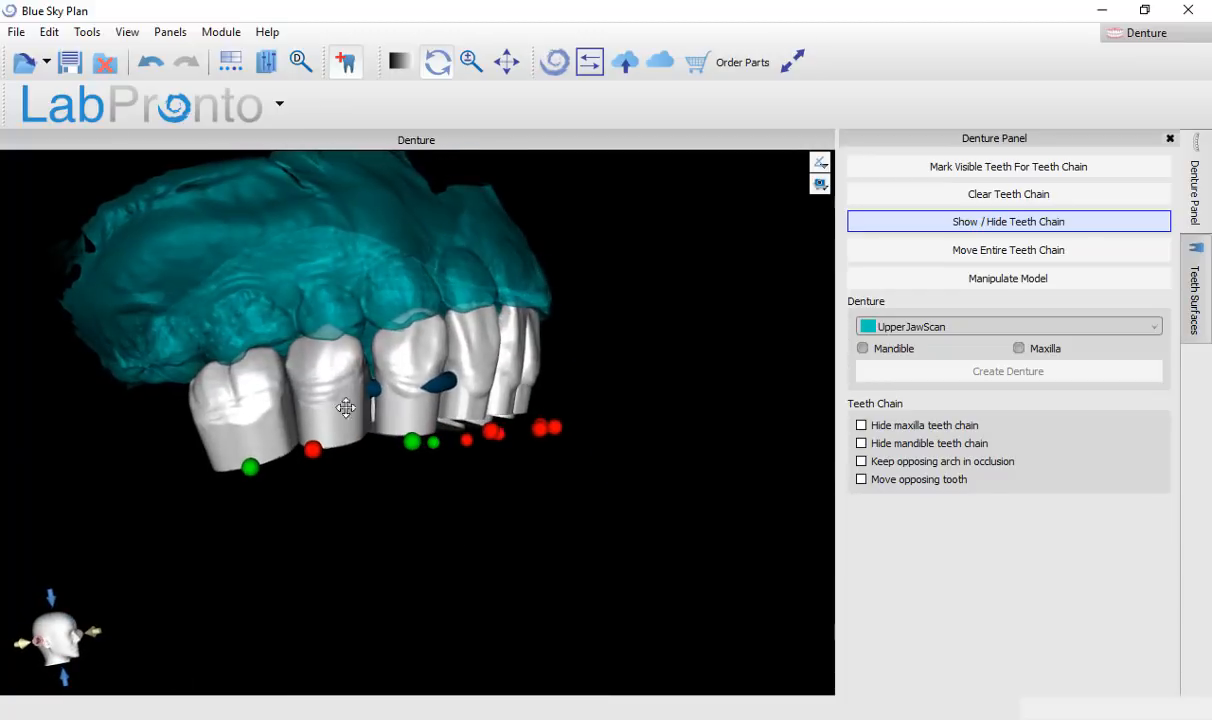
pyautogui.moveTo(404, 361); pyautogui.dragTo(404, 367)
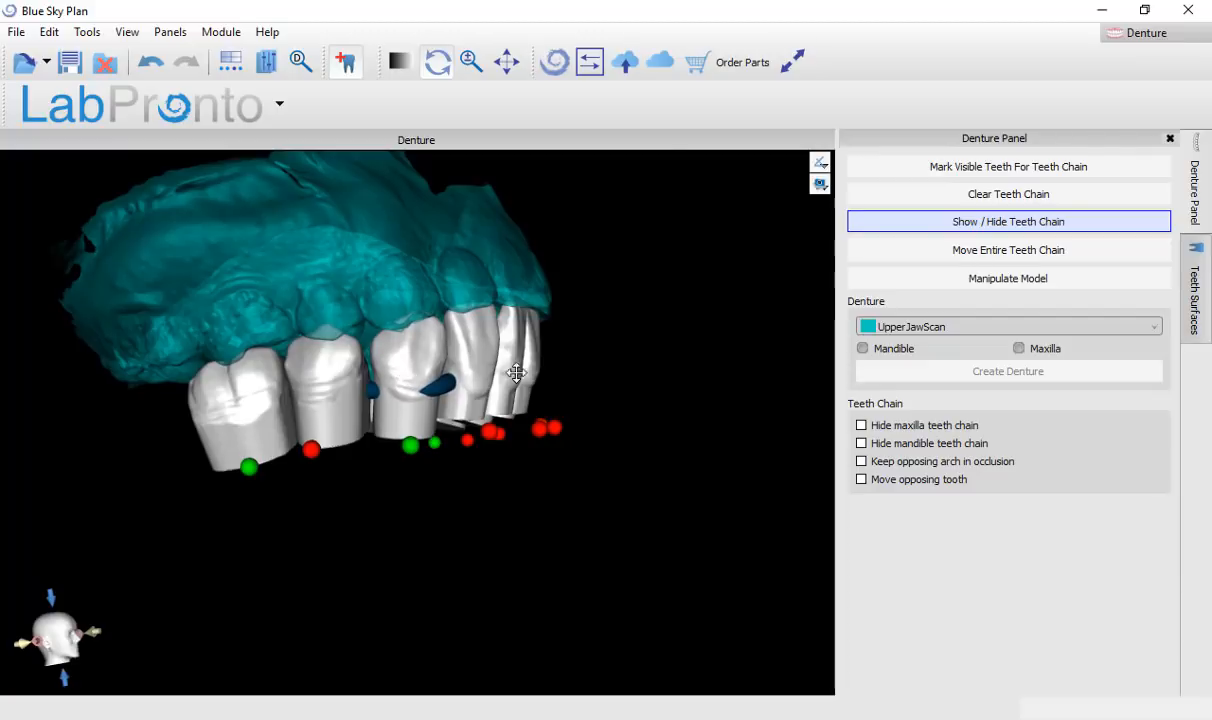
# Step: Hide the upper jaw scan so that only the mandibular teeth chain is displayed
pyautogui.moveTo(571, 432)
pyautogui.mouseDown()
pyautogui.moveTo(565, 352)
pyautogui.moveTo(554, 422)
pyautogui.mouseUp()
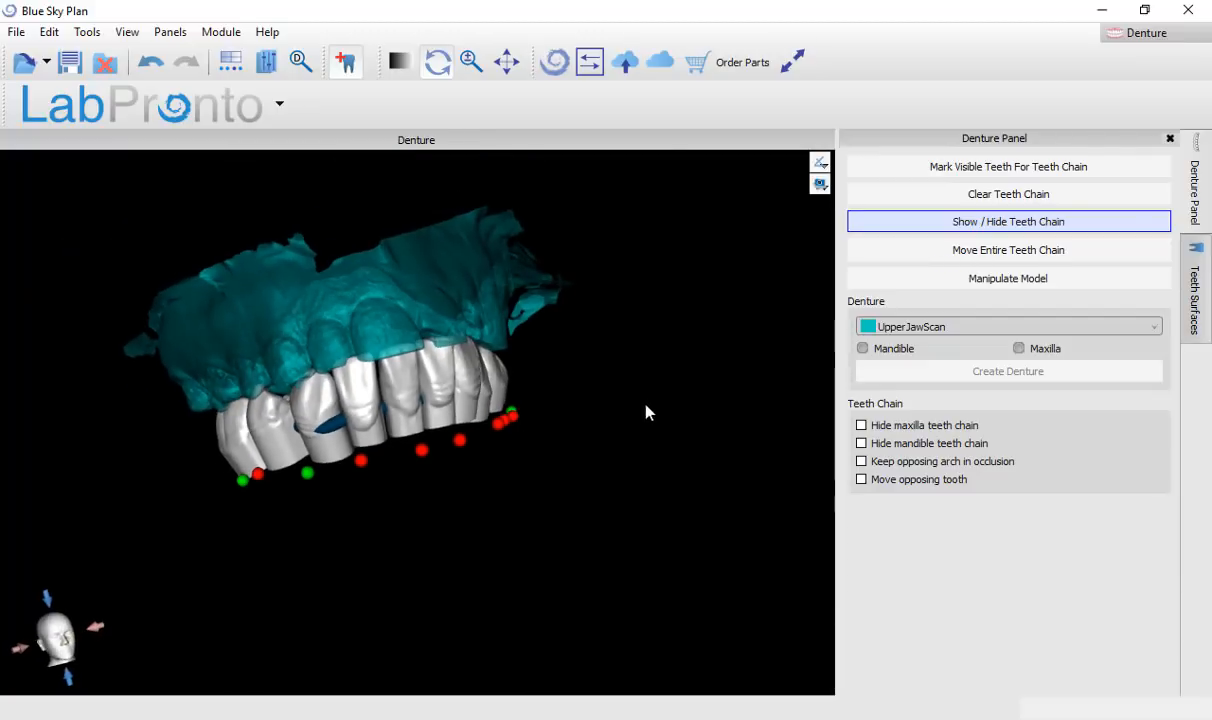
pyautogui.moveTo(647, 411); pyautogui.dragTo(565, 495)
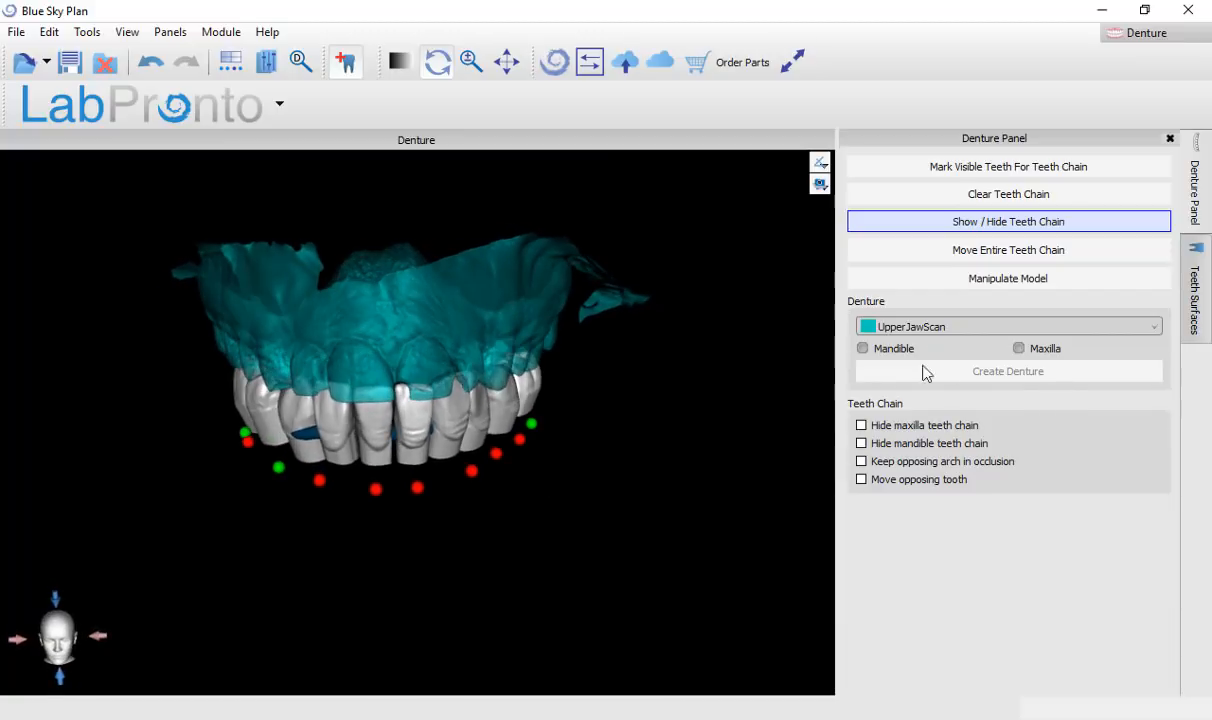
pyautogui.rightClick(441, 304)
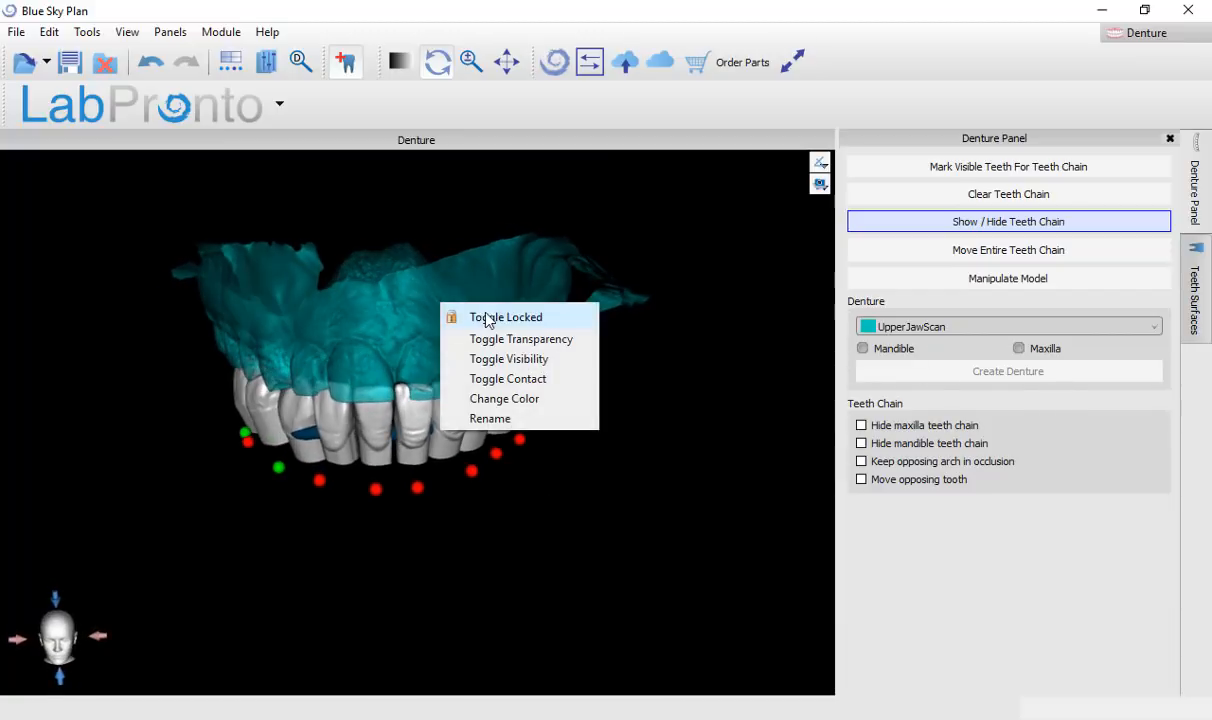
pyautogui.click(517, 360)
pyautogui.moveTo(313, 217); pyautogui.dragTo(365, 440)
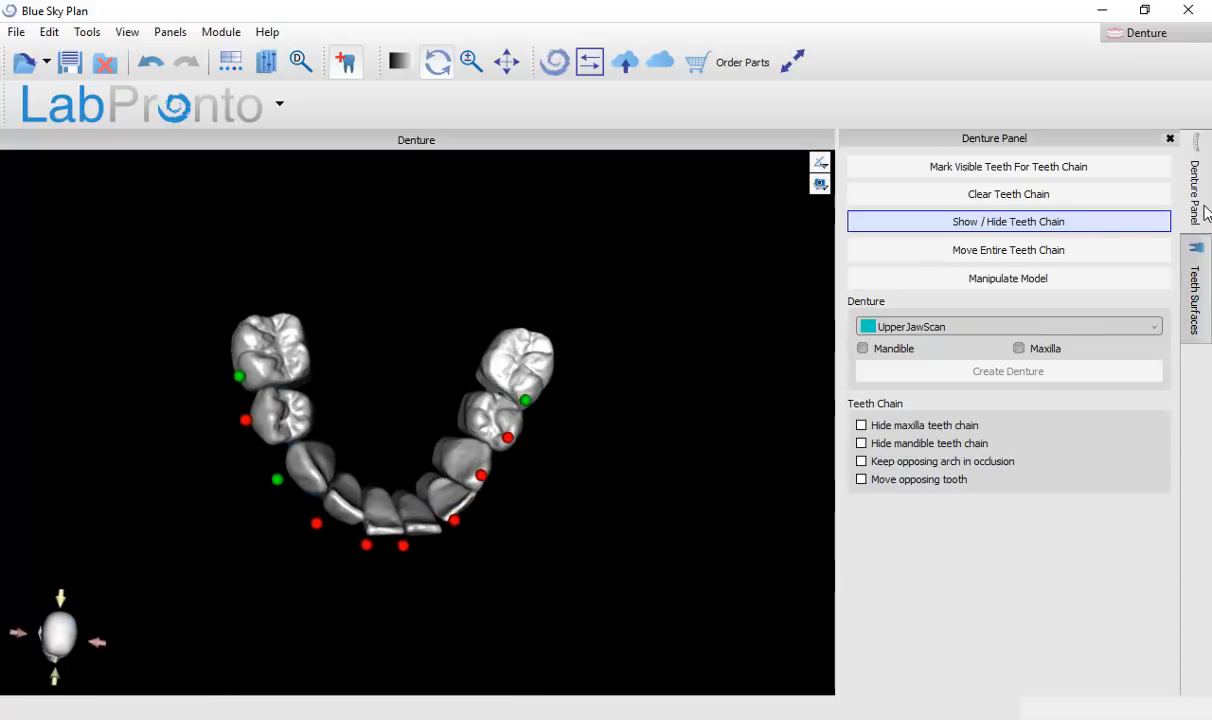
# Step: Show the beige surgical guide beneath the mandibular teeth chain
pyautogui.click(1195, 290)
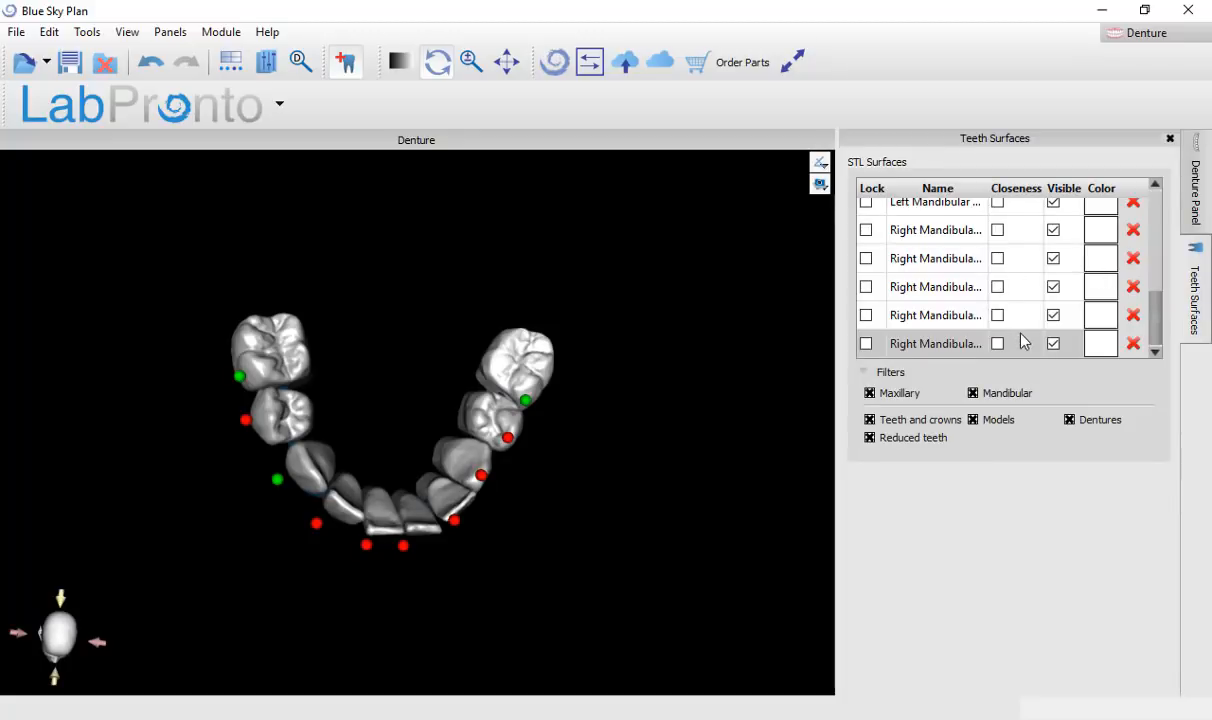
pyautogui.scroll(5, 1030, 330)
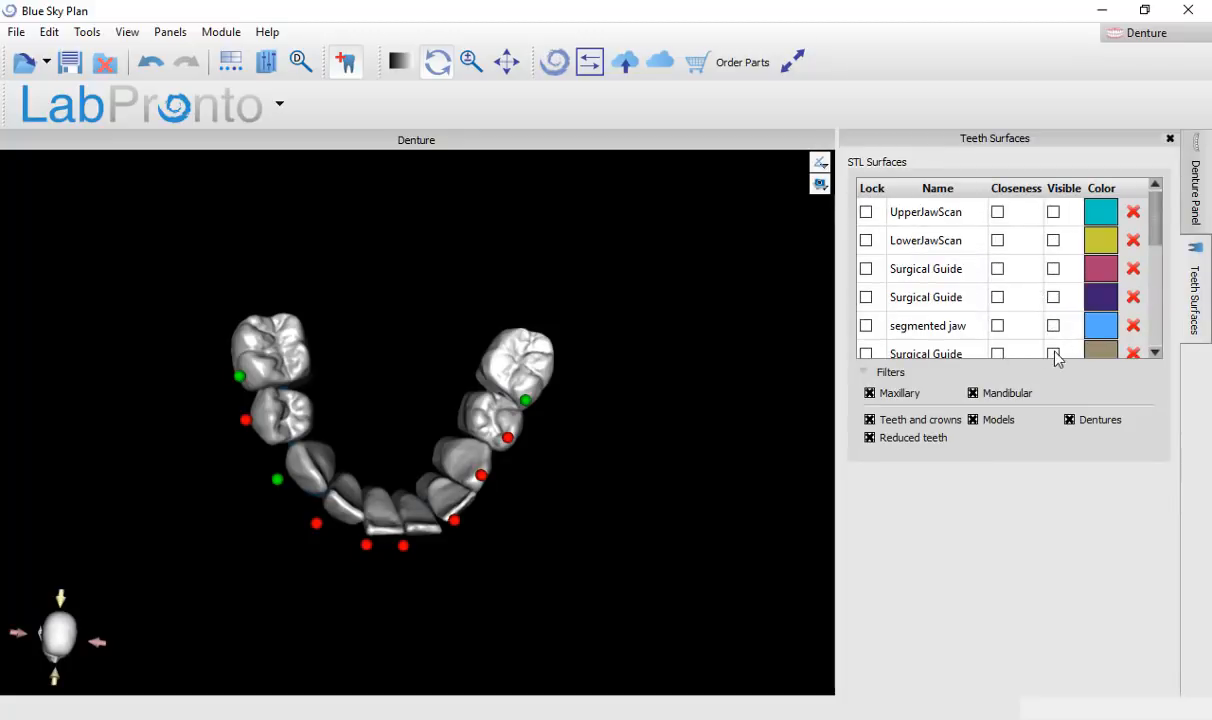
pyautogui.click(1053, 354)
pyautogui.moveTo(495, 530); pyautogui.dragTo(514, 675)
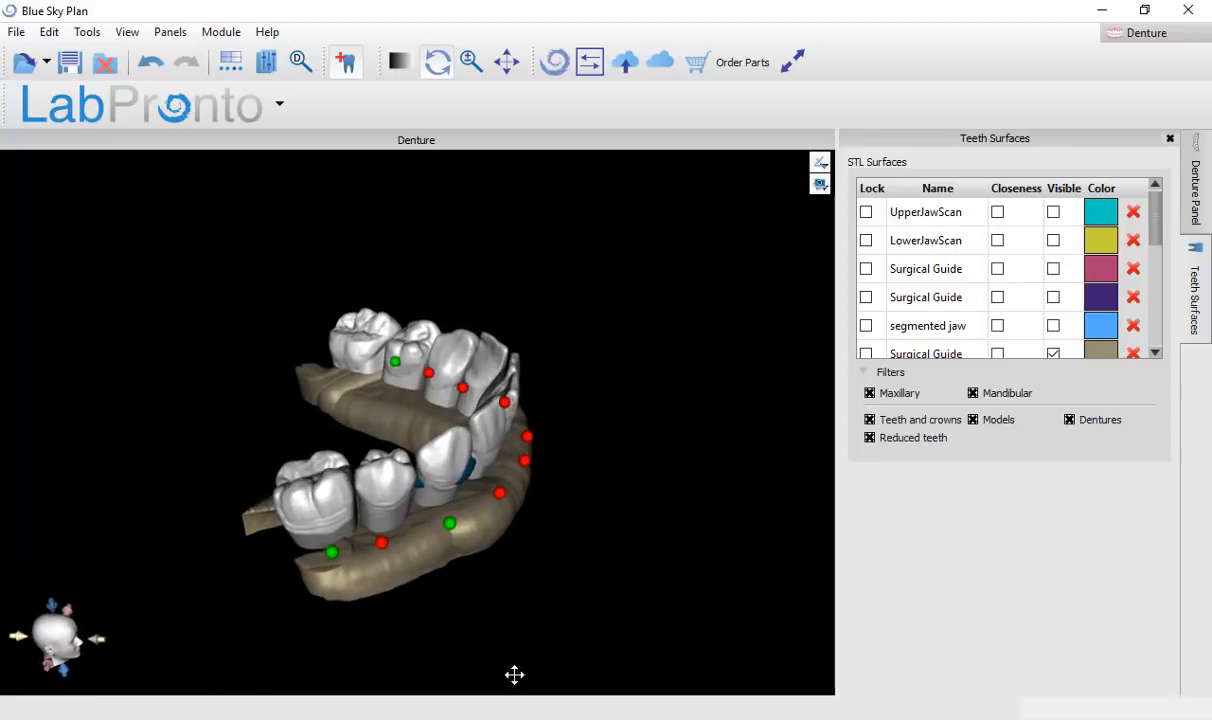
pyautogui.moveTo(505, 593); pyautogui.dragTo(276, 617)
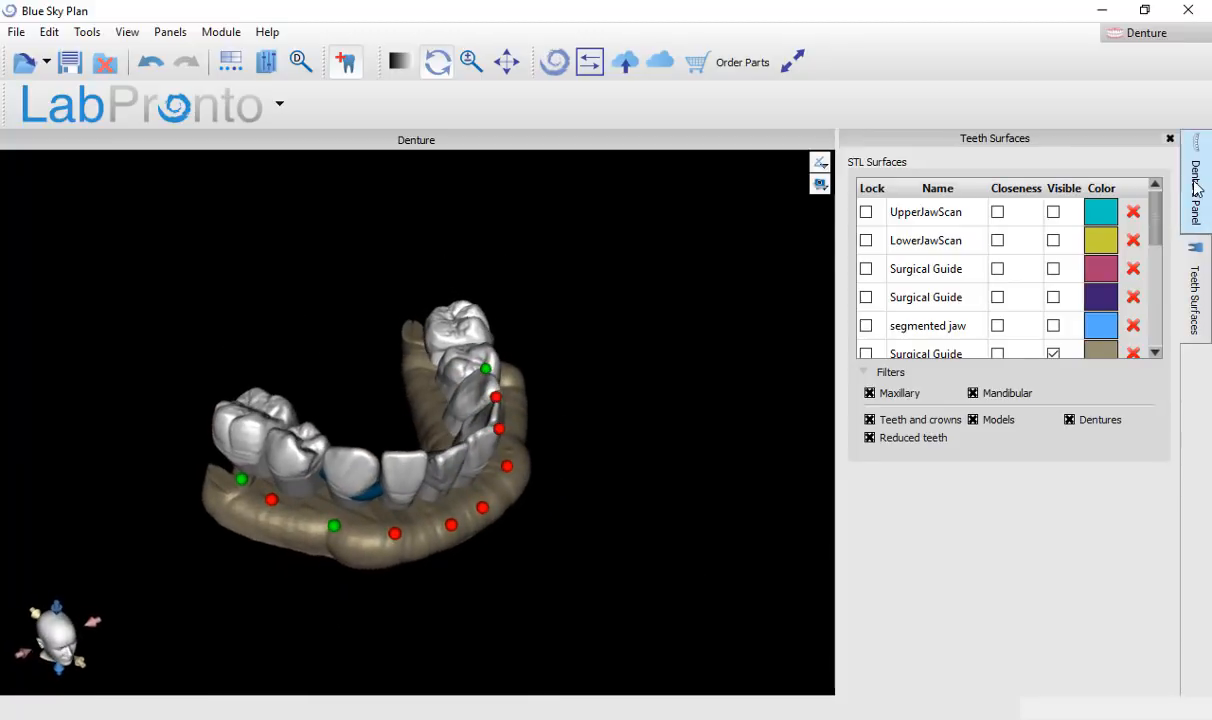
# Step: Start creating a mandible denture using the beige surgical guide as the base model
pyautogui.click(1195, 190)
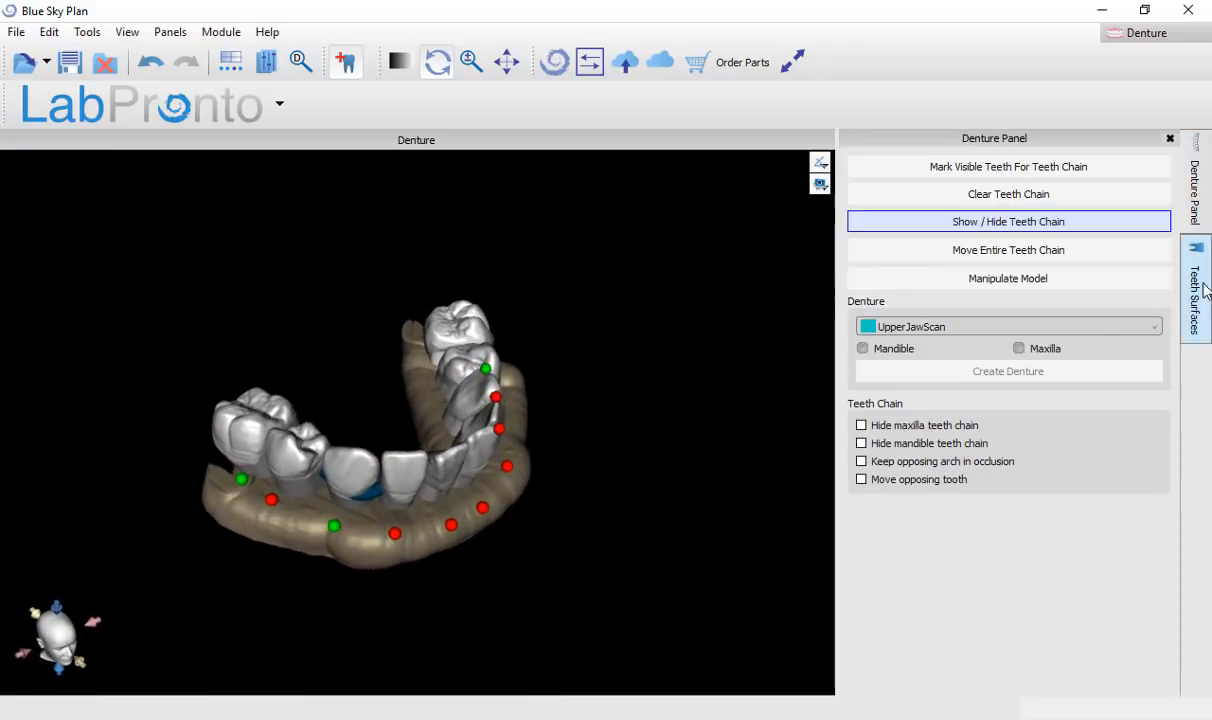
pyautogui.click(914, 329)
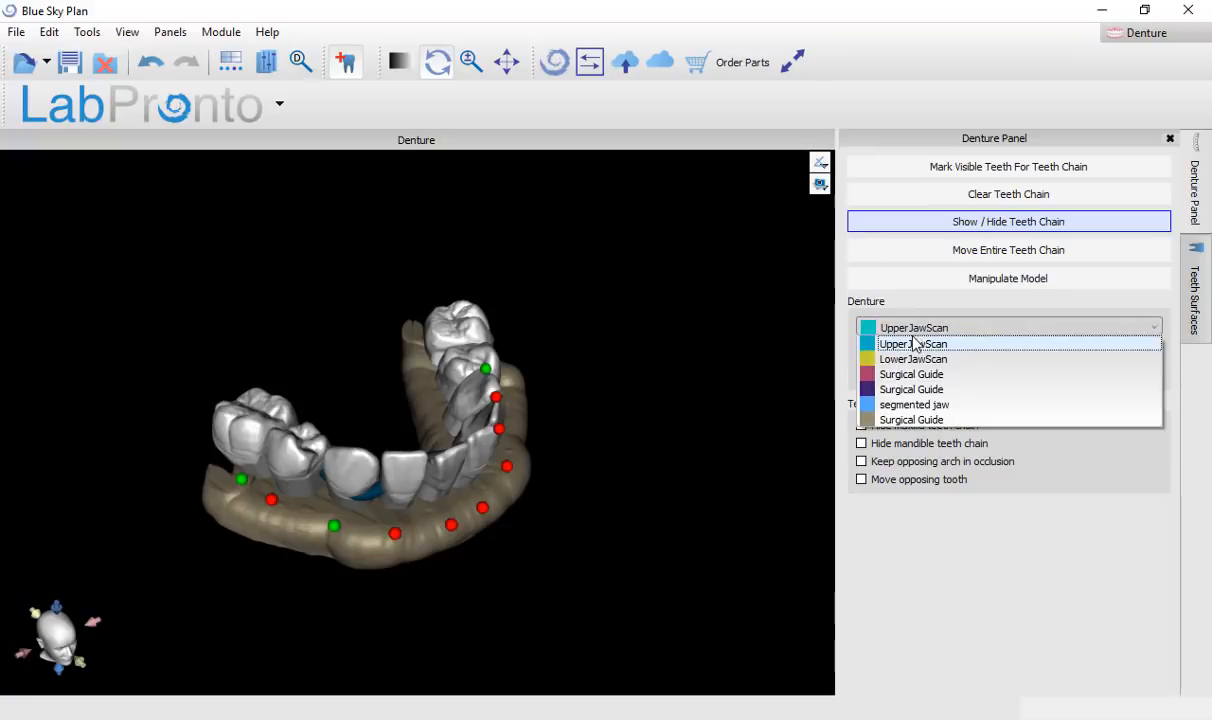
pyautogui.click(904, 420)
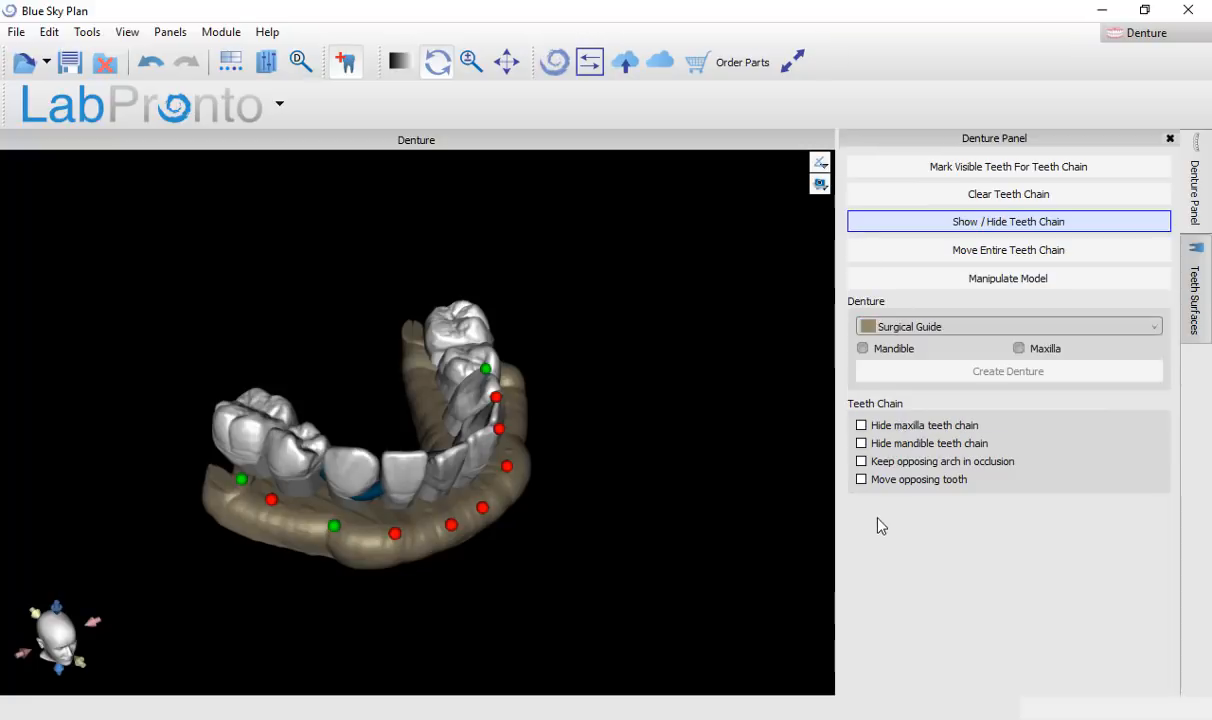
pyautogui.click(863, 348)
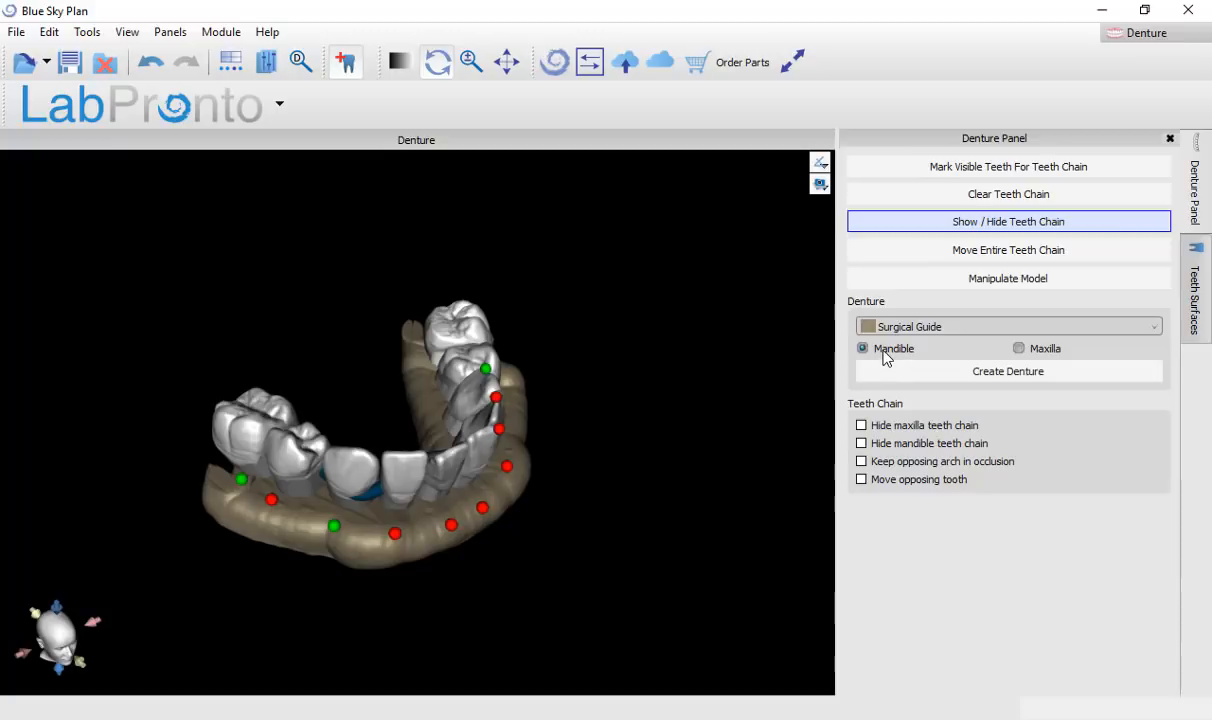
pyautogui.click(989, 385)
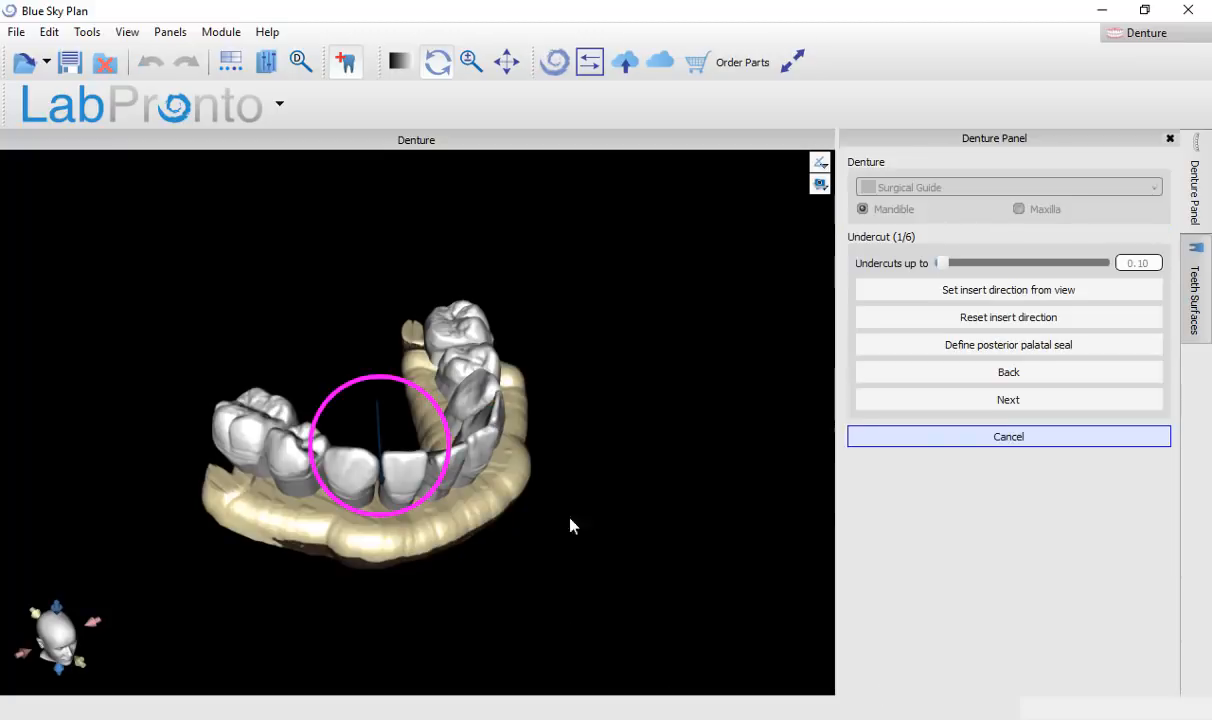
# Step: Set the allowed undercuts up to 5.00 and continue to the denture base selection
pyautogui.moveTo(570, 525); pyautogui.dragTo(428, 400)
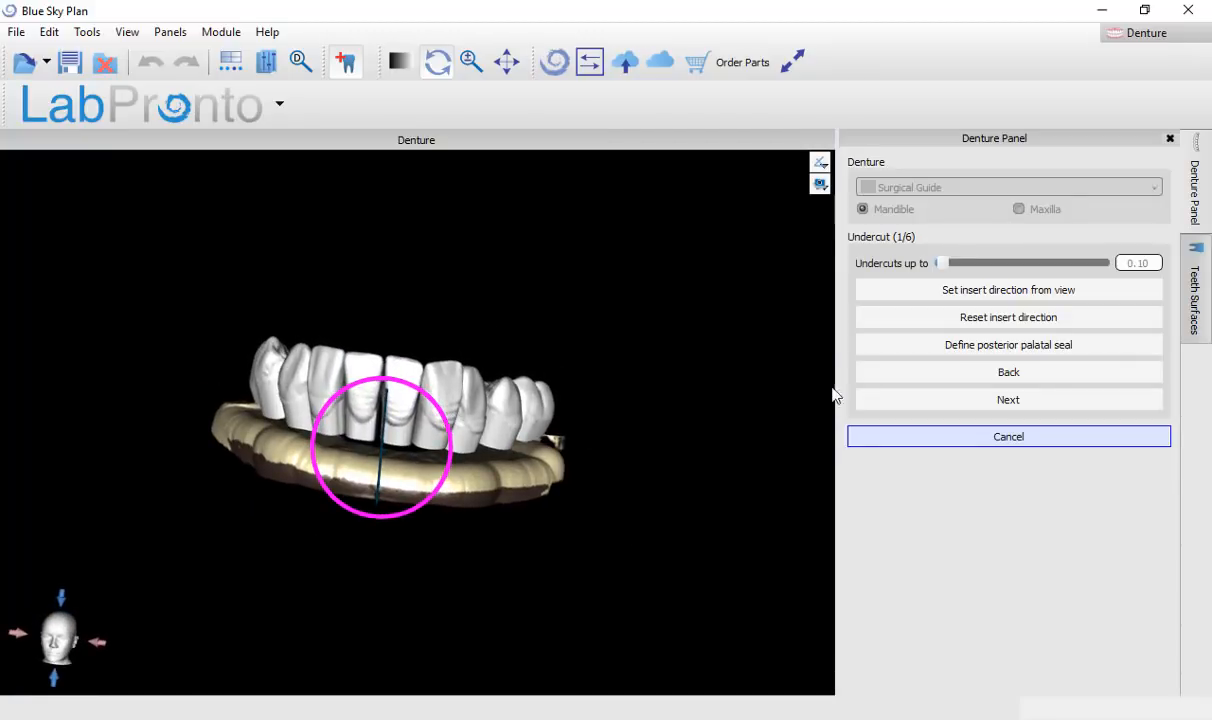
pyautogui.moveTo(940, 263); pyautogui.dragTo(1110, 264)
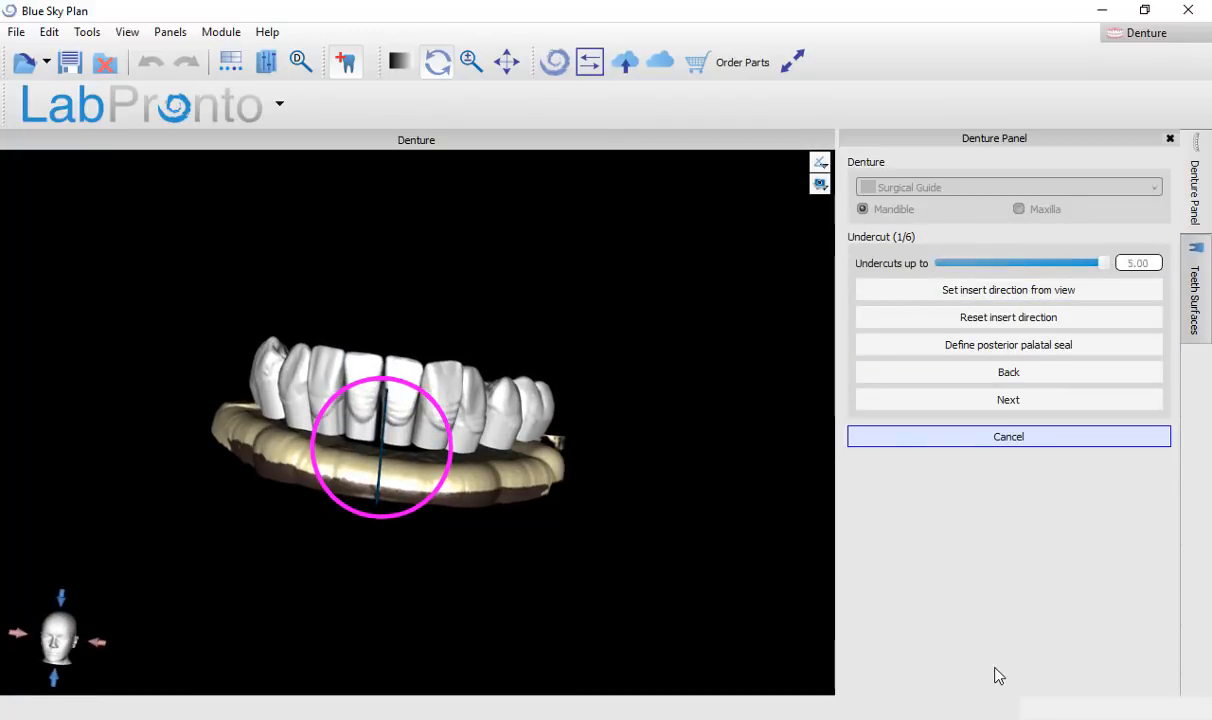
pyautogui.click(1033, 405)
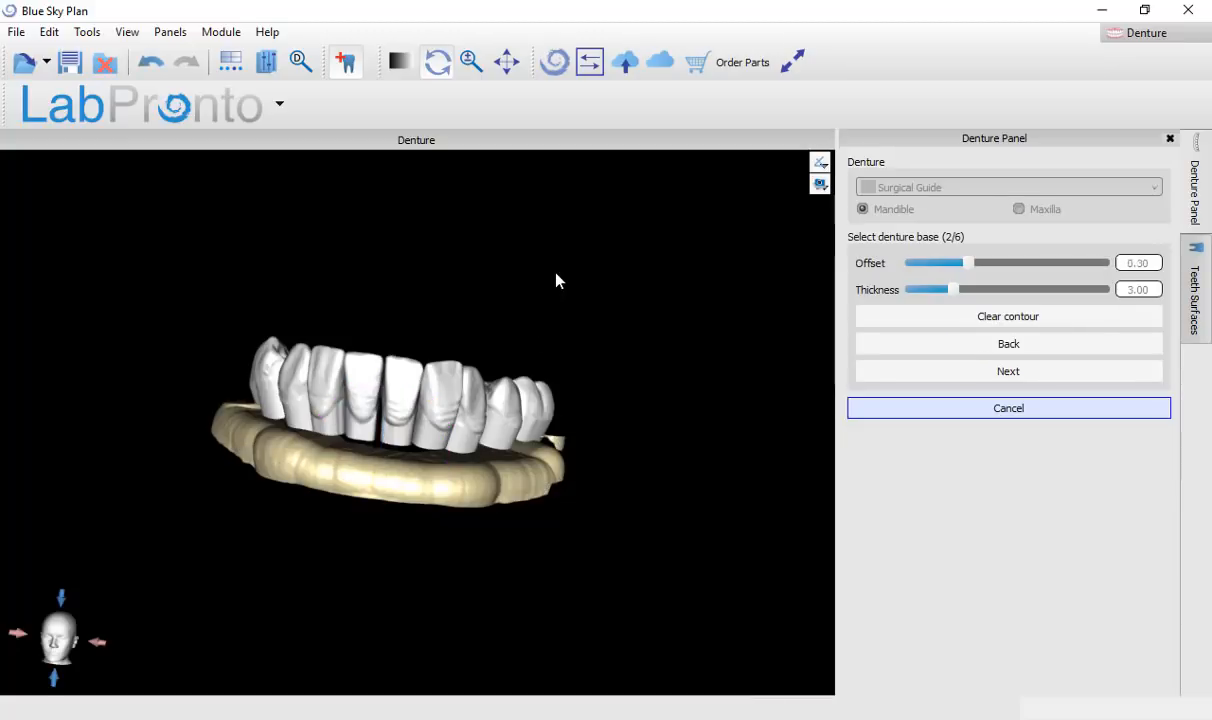
# Step: Set the denture base offset to 0.00
pyautogui.moveTo(557, 281); pyautogui.dragTo(624, 317)
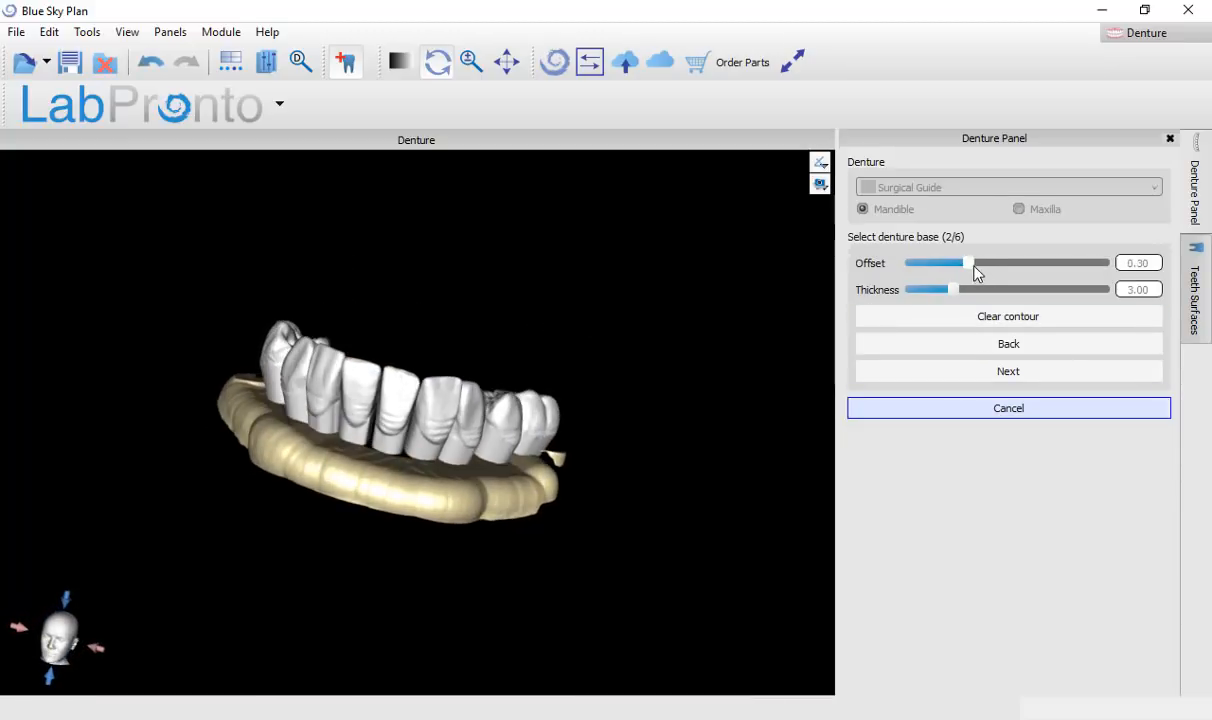
pyautogui.moveTo(968, 264); pyautogui.dragTo(873, 268)
pyautogui.click(1044, 380)
pyautogui.click(673, 388)
# Step: Start the denture base contour at the front of the guide and run it along the left outer side
pyautogui.moveTo(415, 270); pyautogui.dragTo(407, 547)
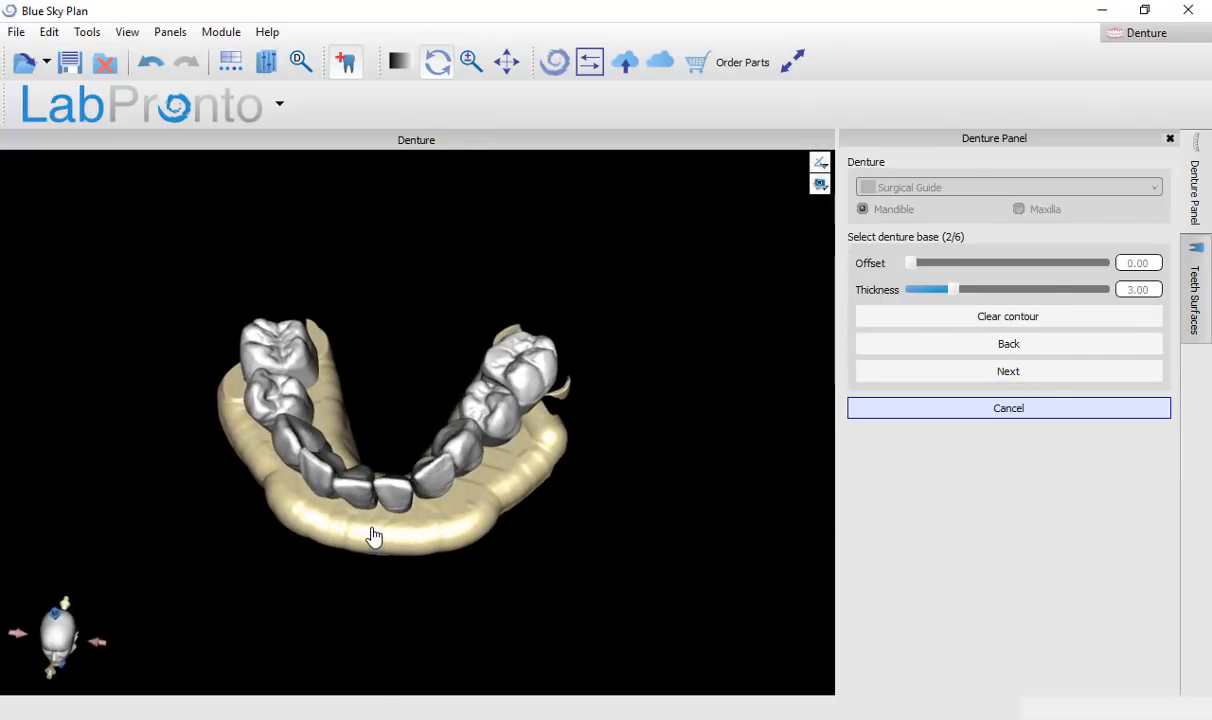
pyautogui.click(370, 525)
pyautogui.click(443, 519)
pyautogui.click(505, 475)
pyautogui.click(545, 435)
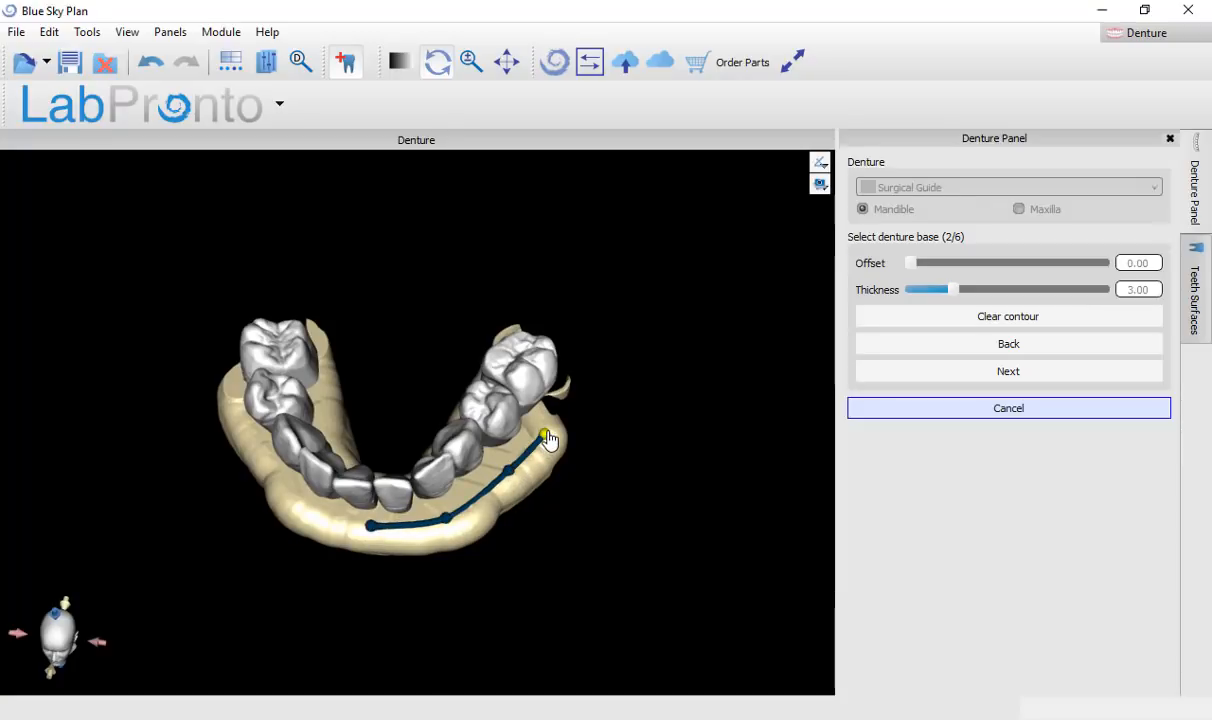
# Step: Continue the denture base contour around the left posterior end and along the inner side of the guide to the right posterior end
pyautogui.moveTo(724, 364); pyautogui.dragTo(391, 546)
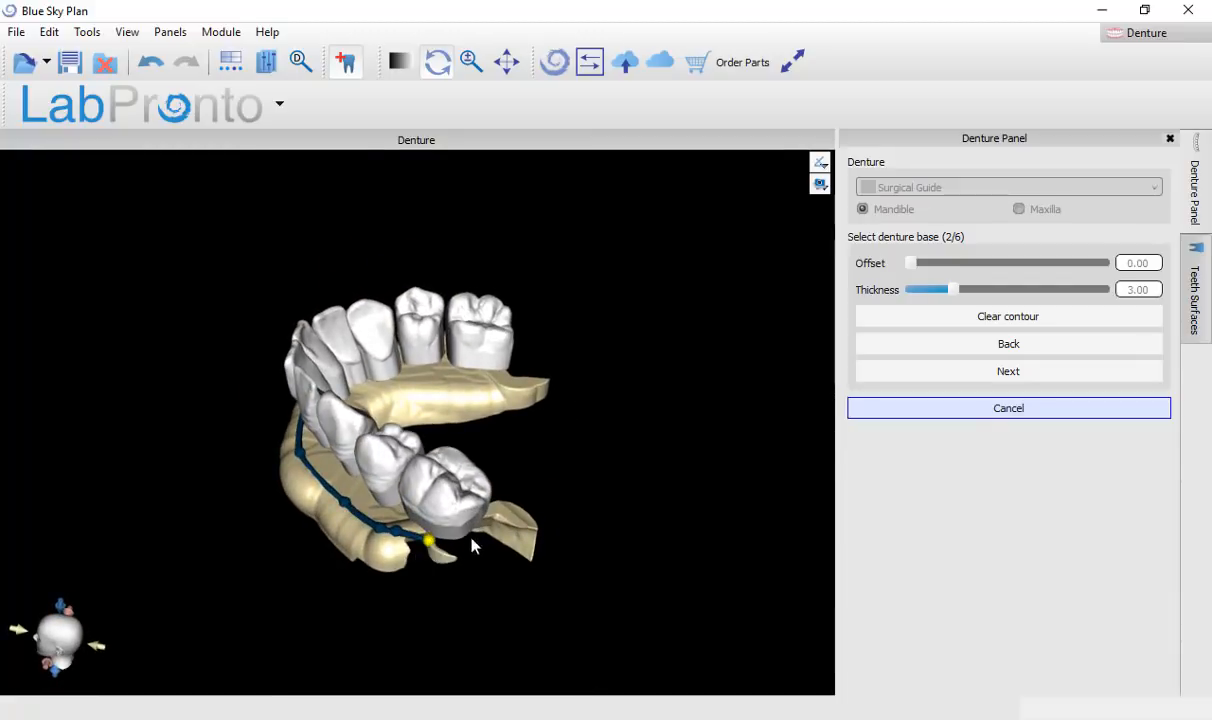
pyautogui.moveTo(630, 584); pyautogui.dragTo(379, 474)
pyautogui.click(296, 476)
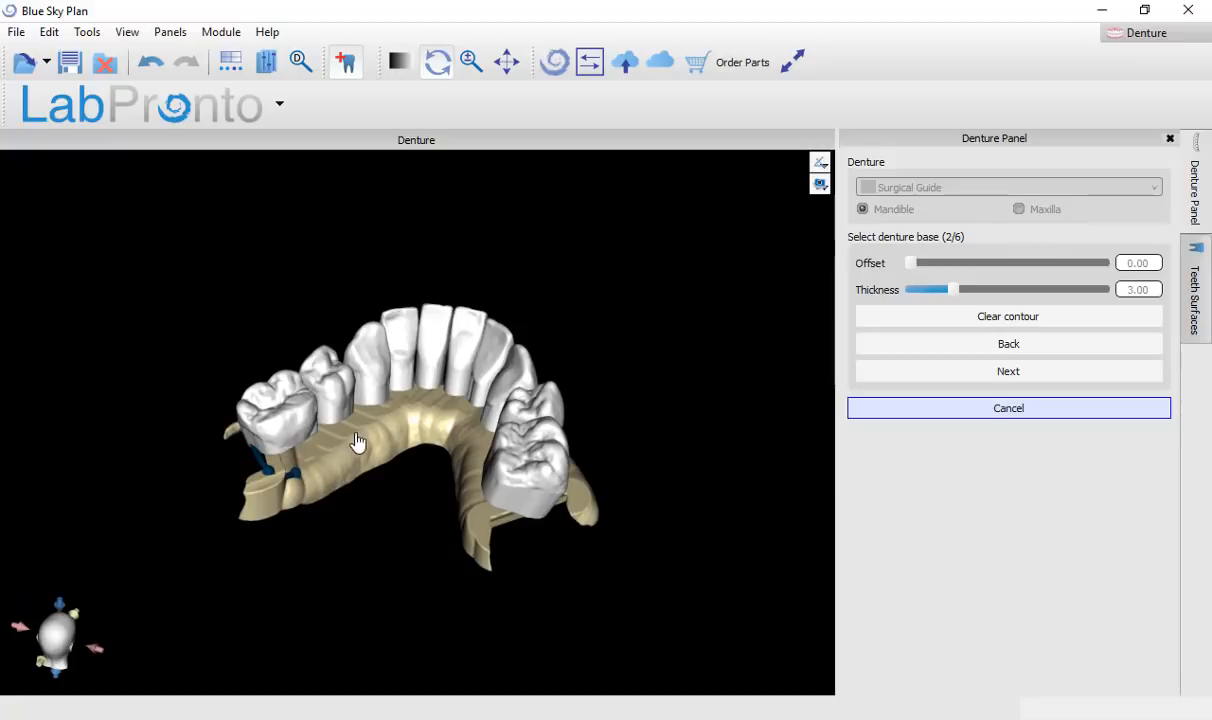
pyautogui.click(372, 428)
pyautogui.click(418, 410)
pyautogui.moveTo(452, 568); pyautogui.dragTo(422, 598)
pyautogui.click(433, 409)
pyautogui.click(480, 445)
pyautogui.click(535, 483)
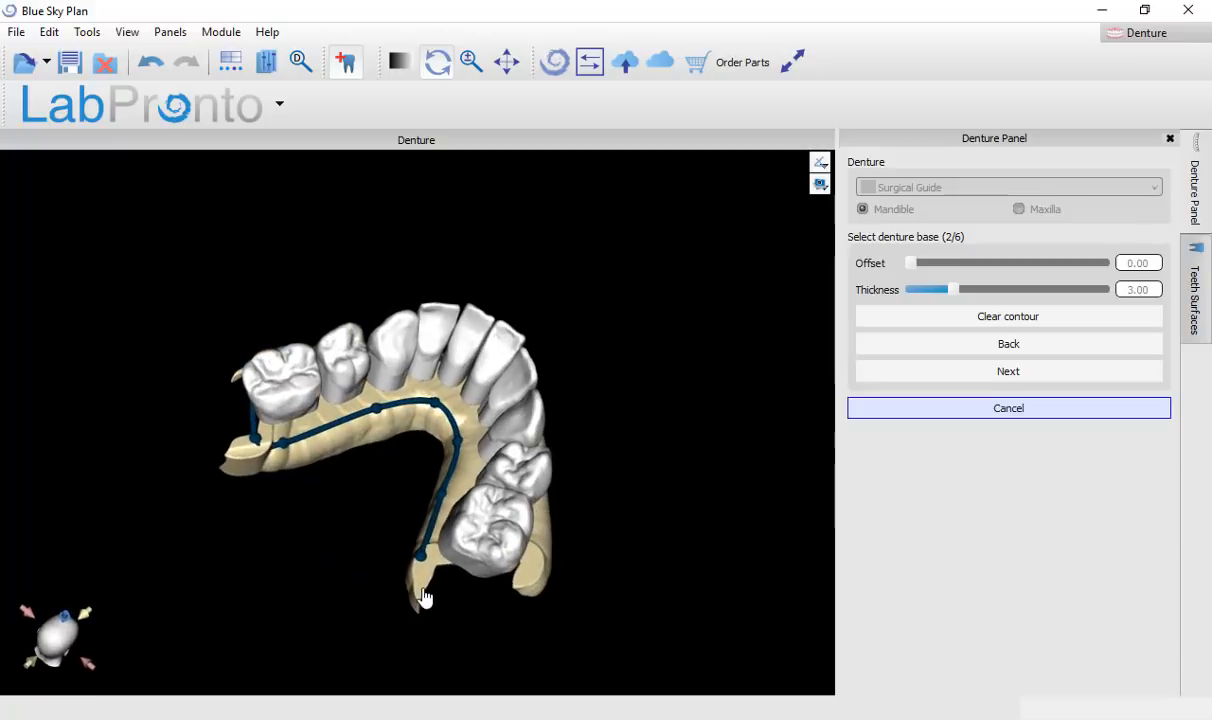
# Step: Complete the denture base contour along the right outer side, close it at the front, and continue to gingiva height
pyautogui.moveTo(641, 568); pyautogui.dragTo(440, 480)
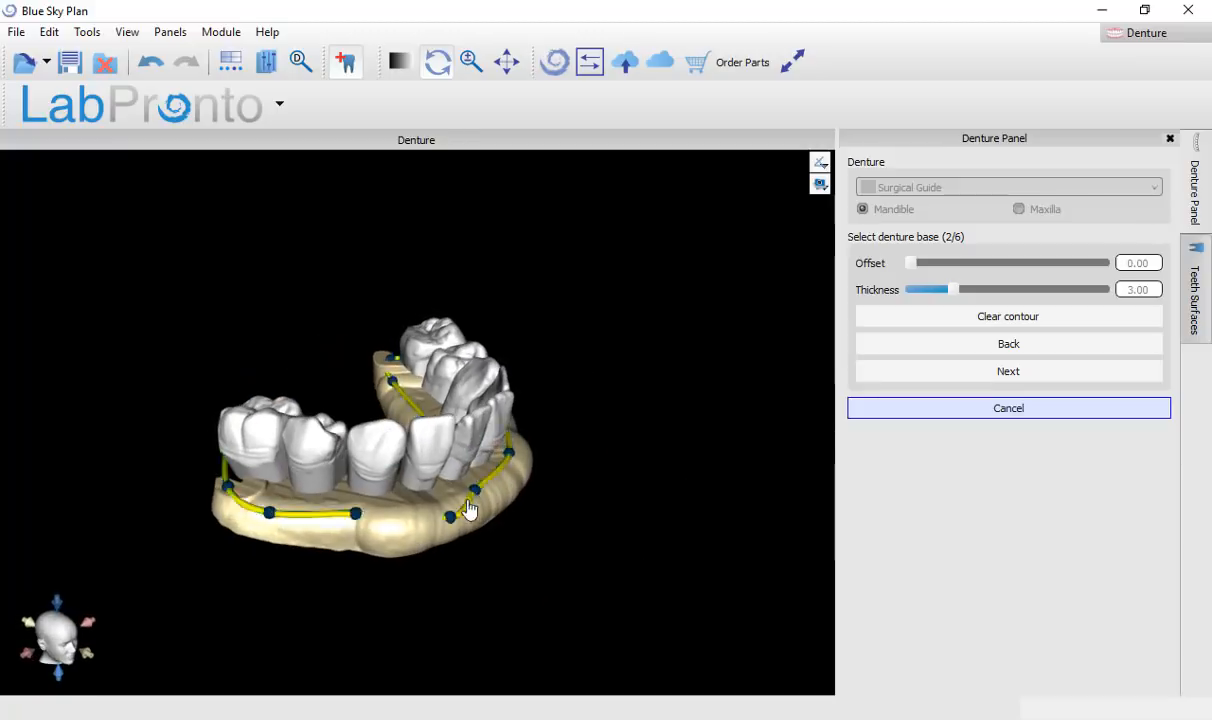
pyautogui.click(379, 523)
pyautogui.moveTo(620, 550); pyautogui.dragTo(425, 528)
pyautogui.click(507, 495)
pyautogui.click(1008, 371)
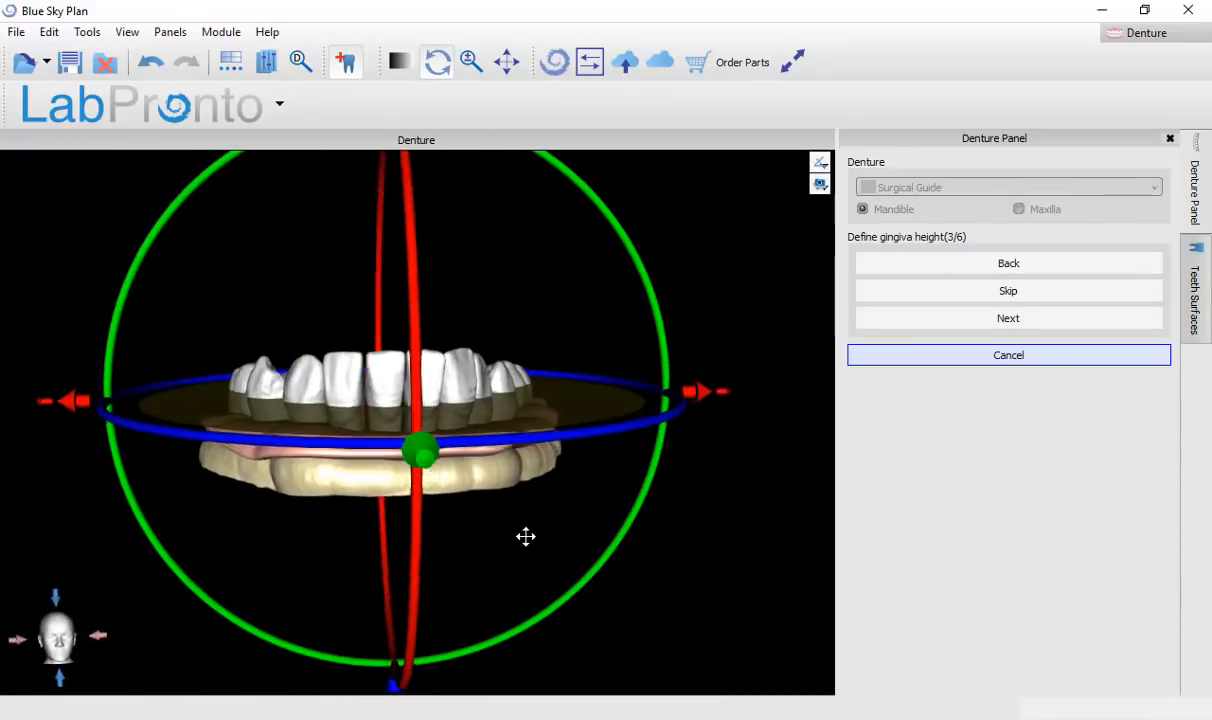
# Step: Adjust the gingiva height plane around the bases of the teeth and accept it
pyautogui.moveTo(522, 527); pyautogui.dragTo(127, 390)
pyautogui.moveTo(249, 638); pyautogui.dragTo(252, 626)
pyautogui.moveTo(527, 585); pyautogui.dragTo(527, 599)
pyautogui.moveTo(739, 540); pyautogui.dragTo(216, 509)
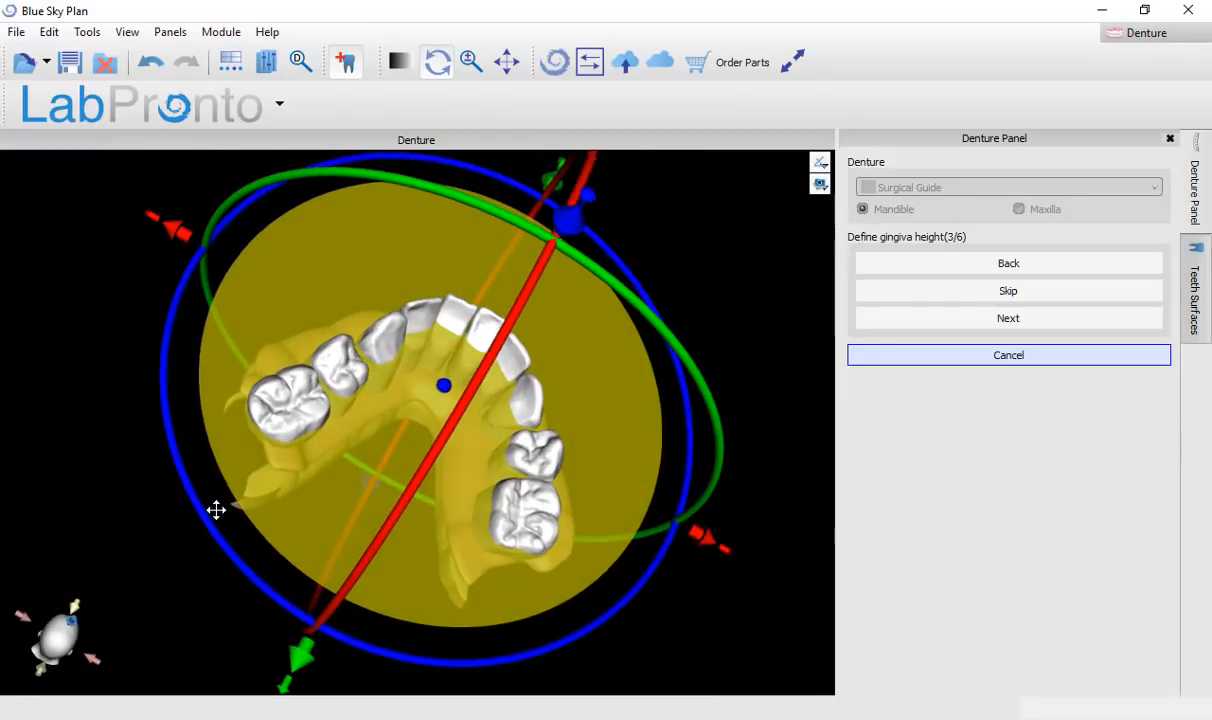
pyautogui.click(1033, 322)
# Step: Start the gingival buildup contour beside the right molar and run it forward along the right outer side of the gingiva
pyautogui.moveTo(647, 465); pyautogui.dragTo(388, 481)
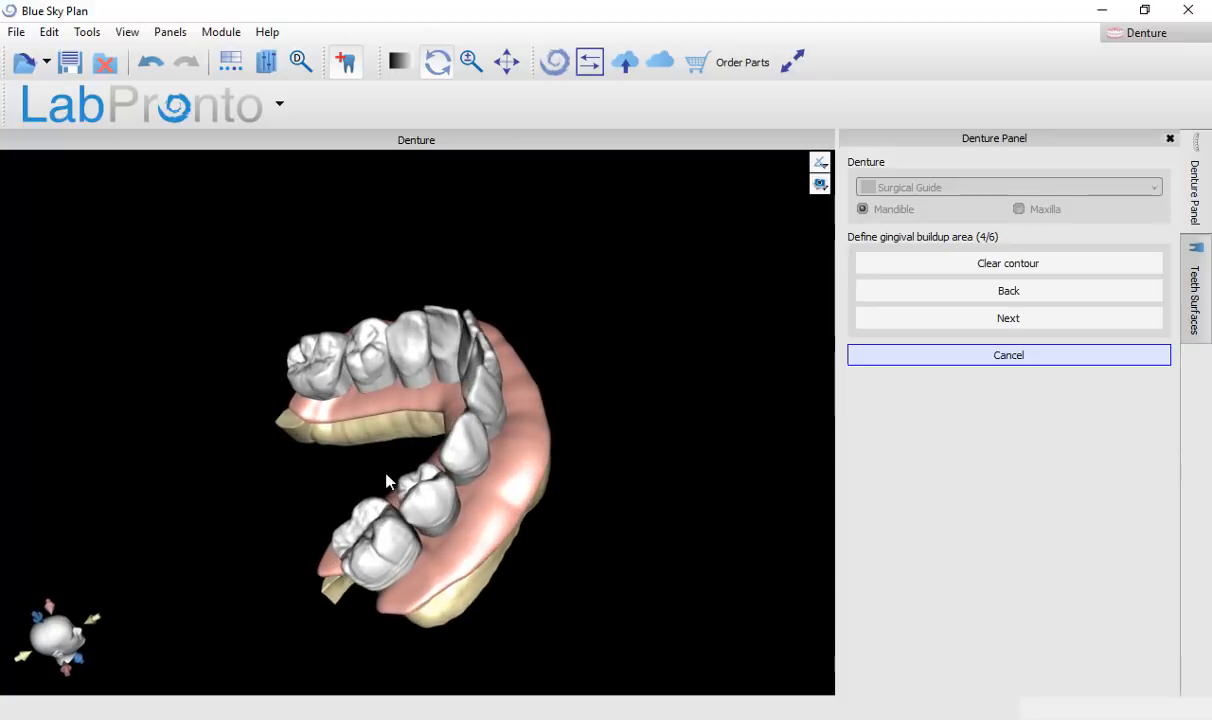
pyautogui.click(405, 598)
pyautogui.click(477, 553)
pyautogui.click(517, 483)
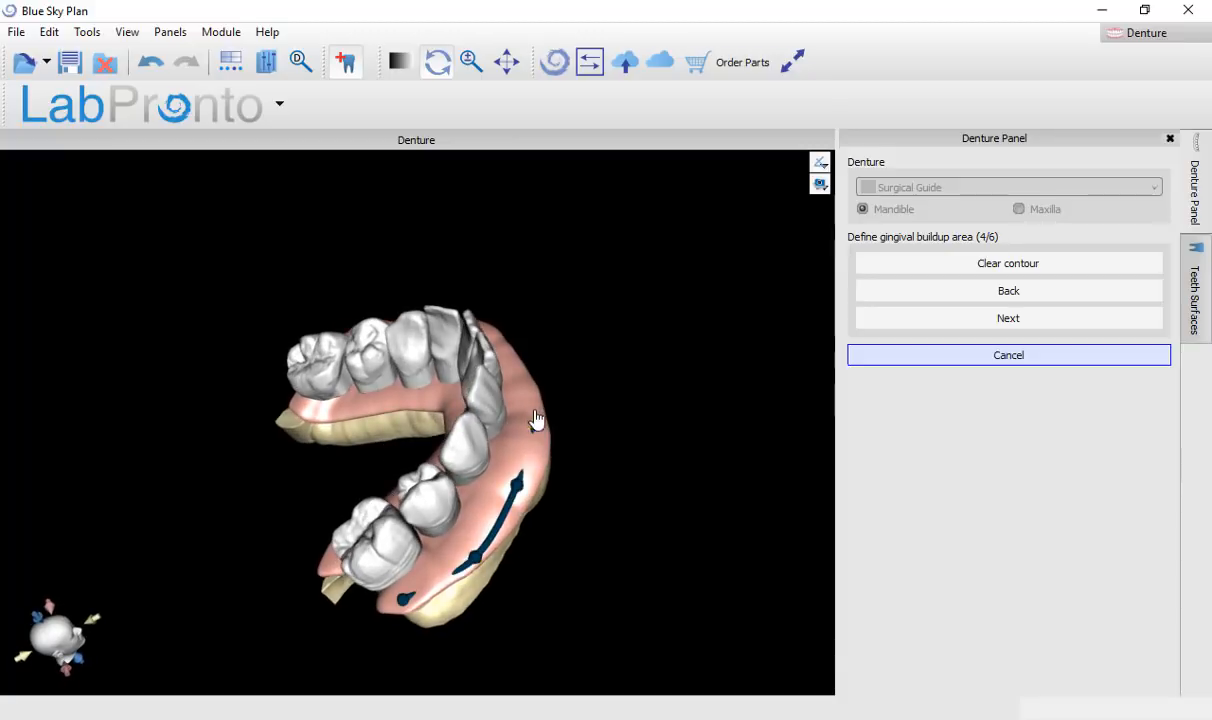
# Step: Continue the gingival buildup contour across the front, along the left outer side, and around behind the left molar
pyautogui.moveTo(630, 338); pyautogui.dragTo(368, 572)
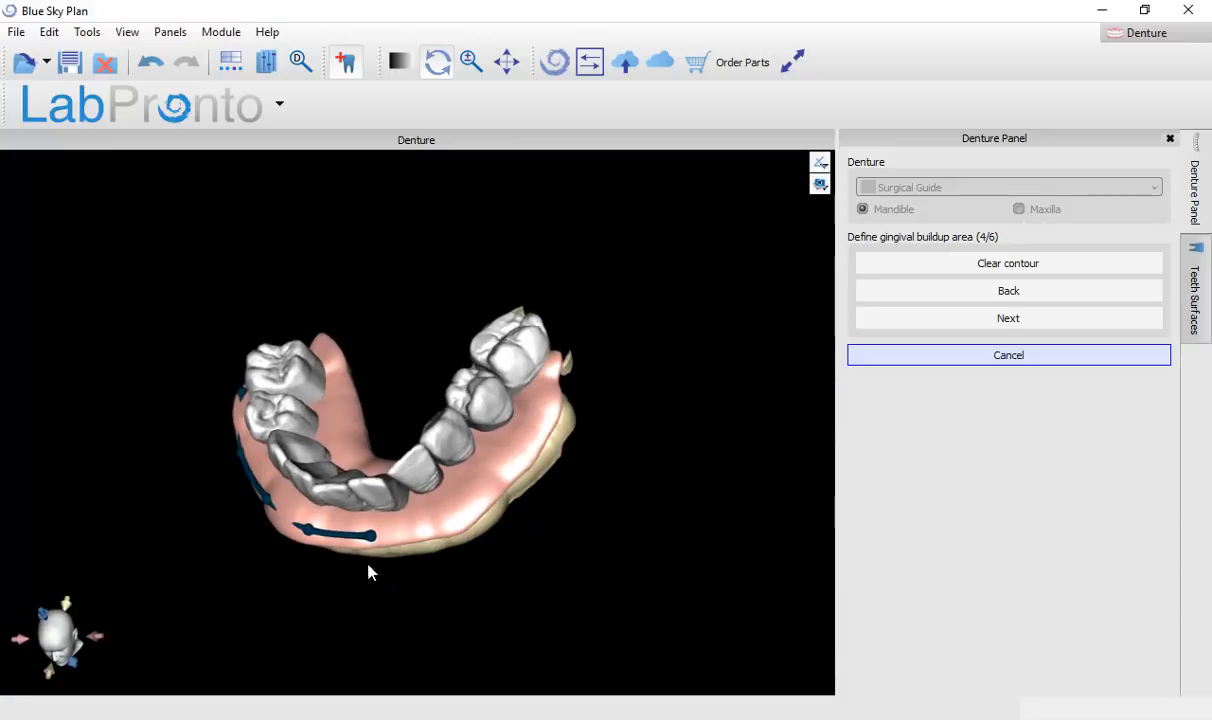
pyautogui.click(426, 527)
pyautogui.click(478, 491)
pyautogui.click(545, 421)
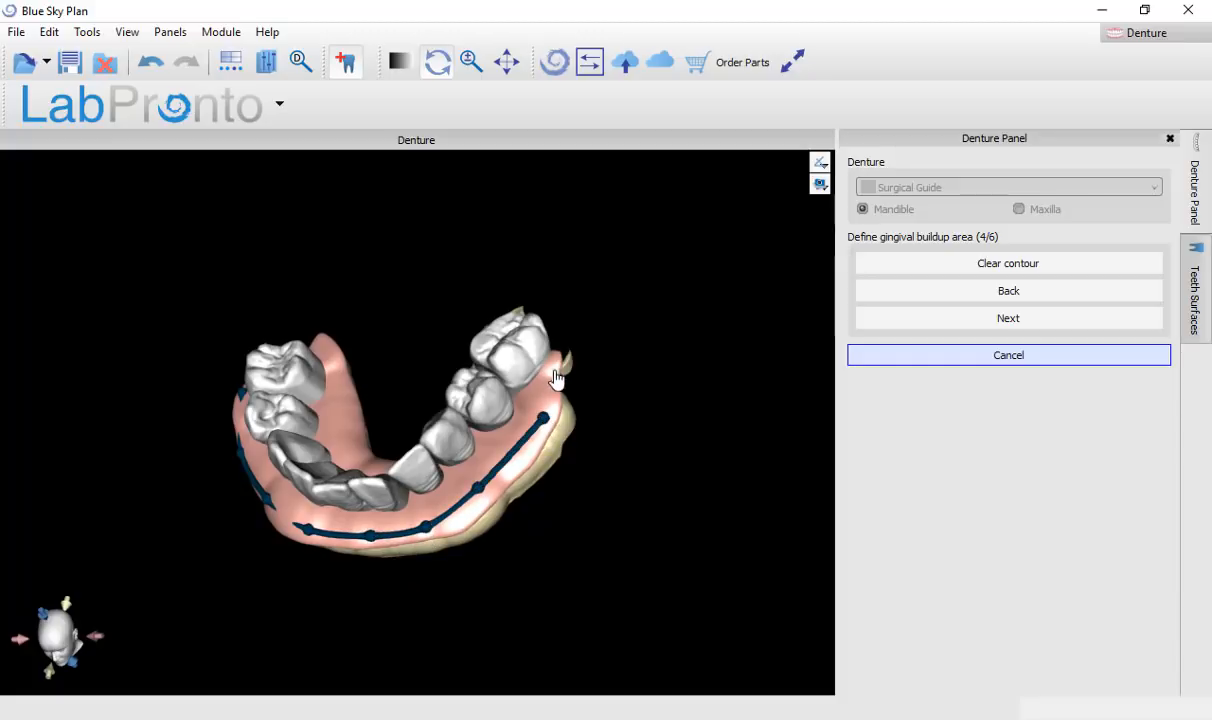
pyautogui.click(563, 358)
pyautogui.moveTo(803, 276); pyautogui.dragTo(370, 597)
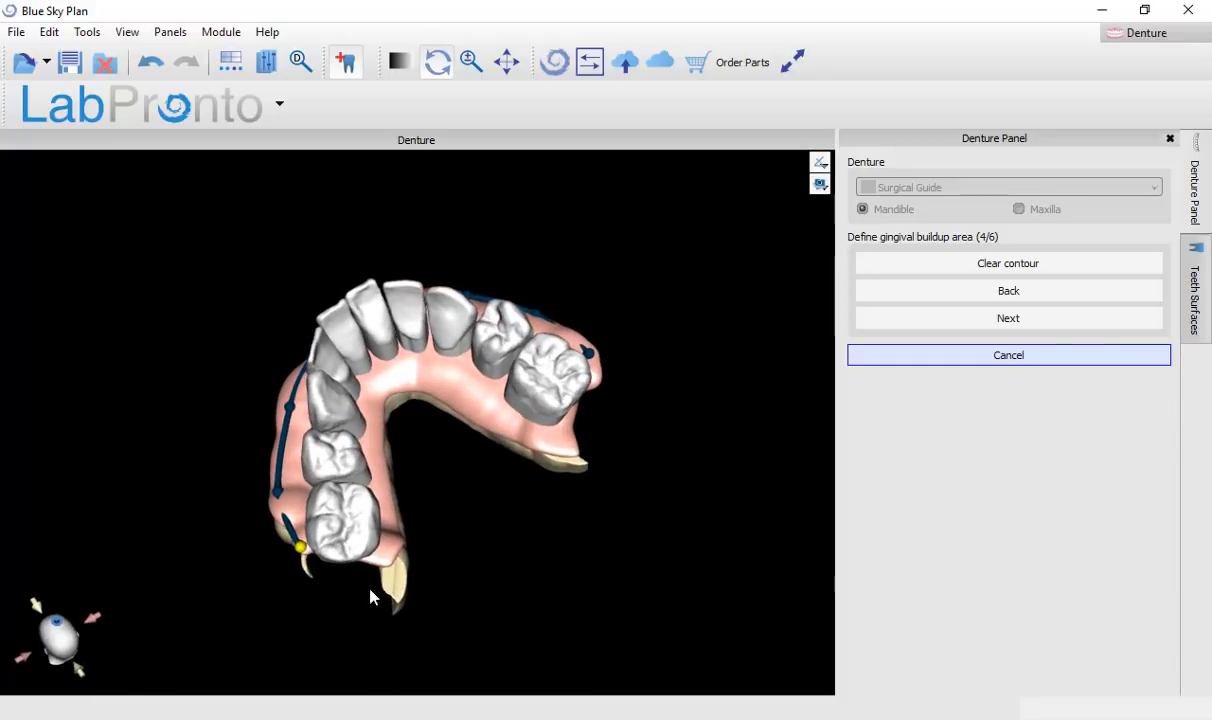
pyautogui.click(384, 557)
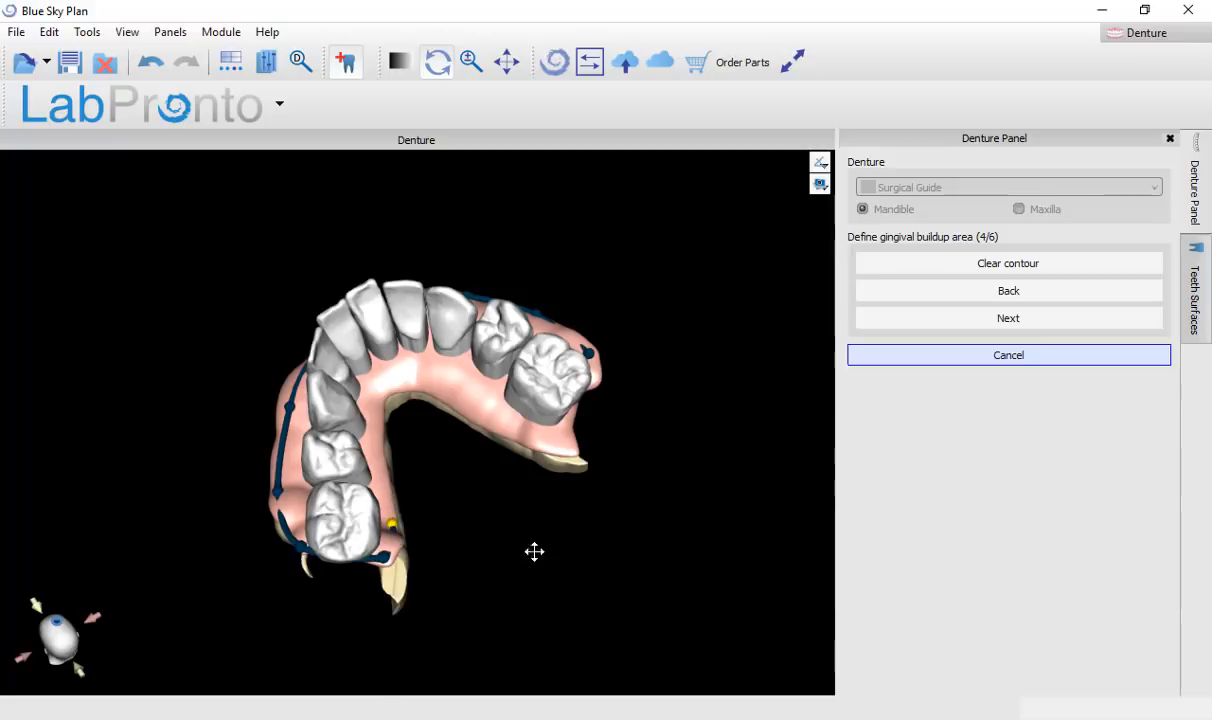
# Step: Complete the gingival buildup contour along the lingual side and behind the last molar, and proceed to shaping the gingiva
pyautogui.moveTo(534, 551); pyautogui.dragTo(355, 462)
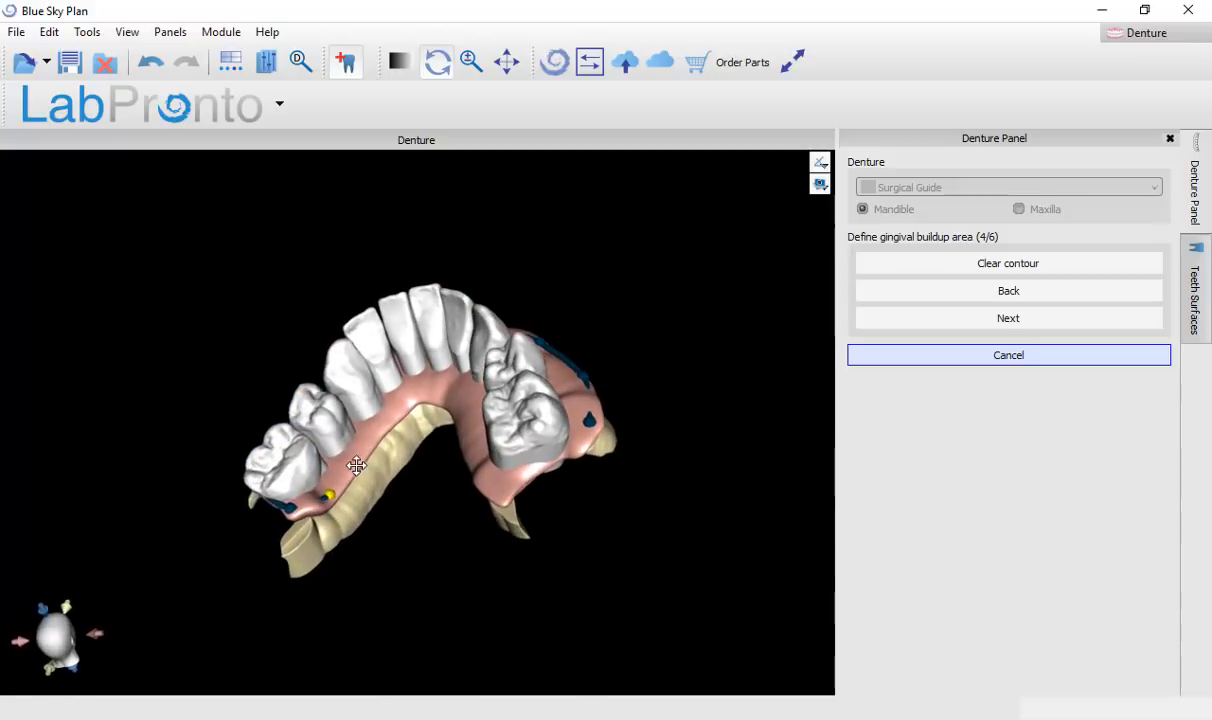
pyautogui.click(433, 393)
pyautogui.click(479, 477)
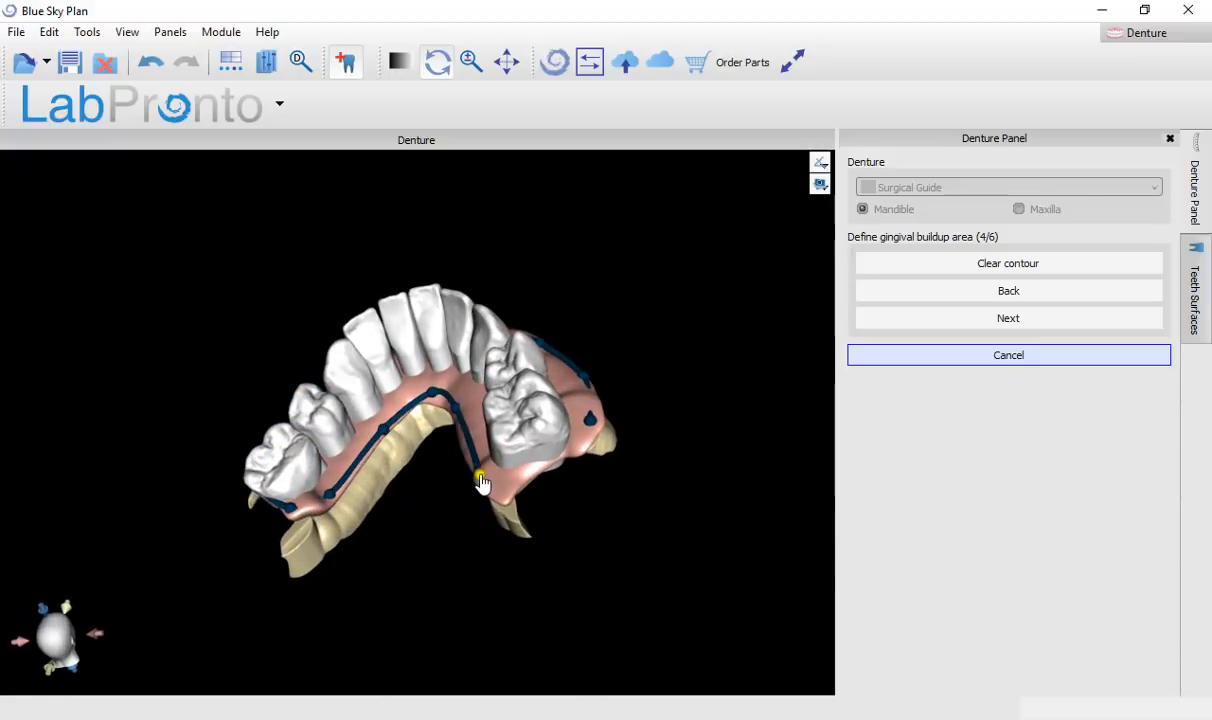
pyautogui.click(506, 491)
pyautogui.click(588, 434)
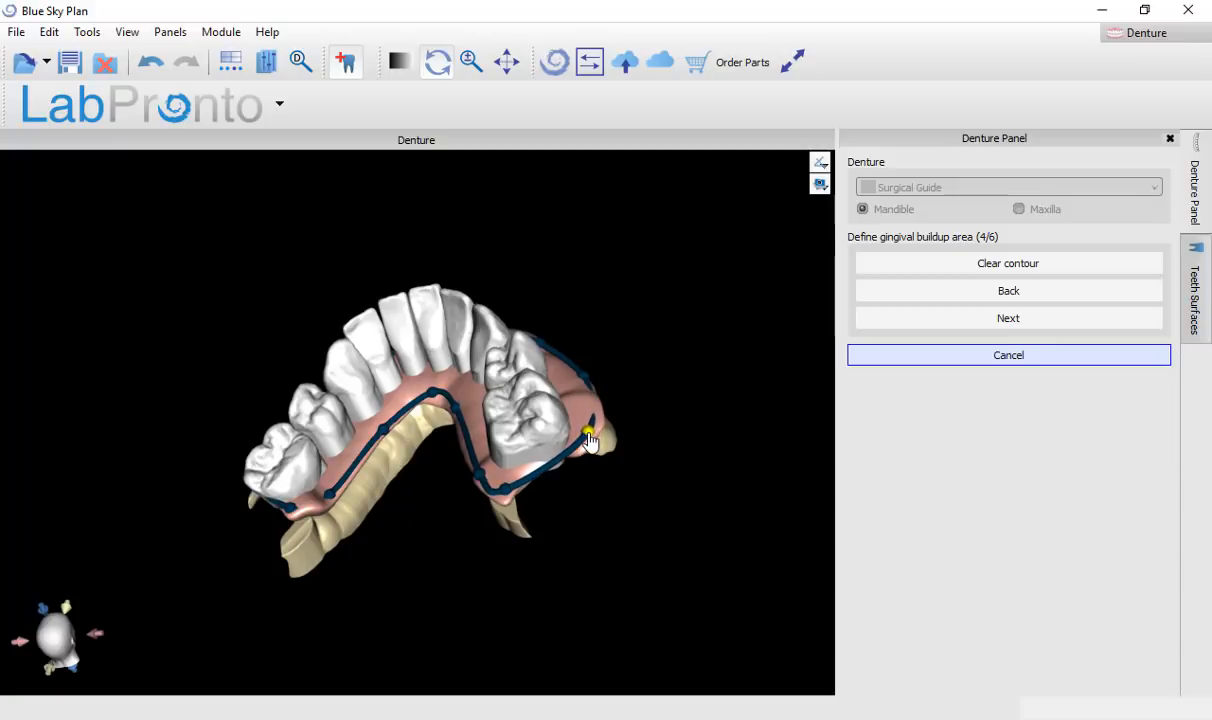
pyautogui.click(980, 320)
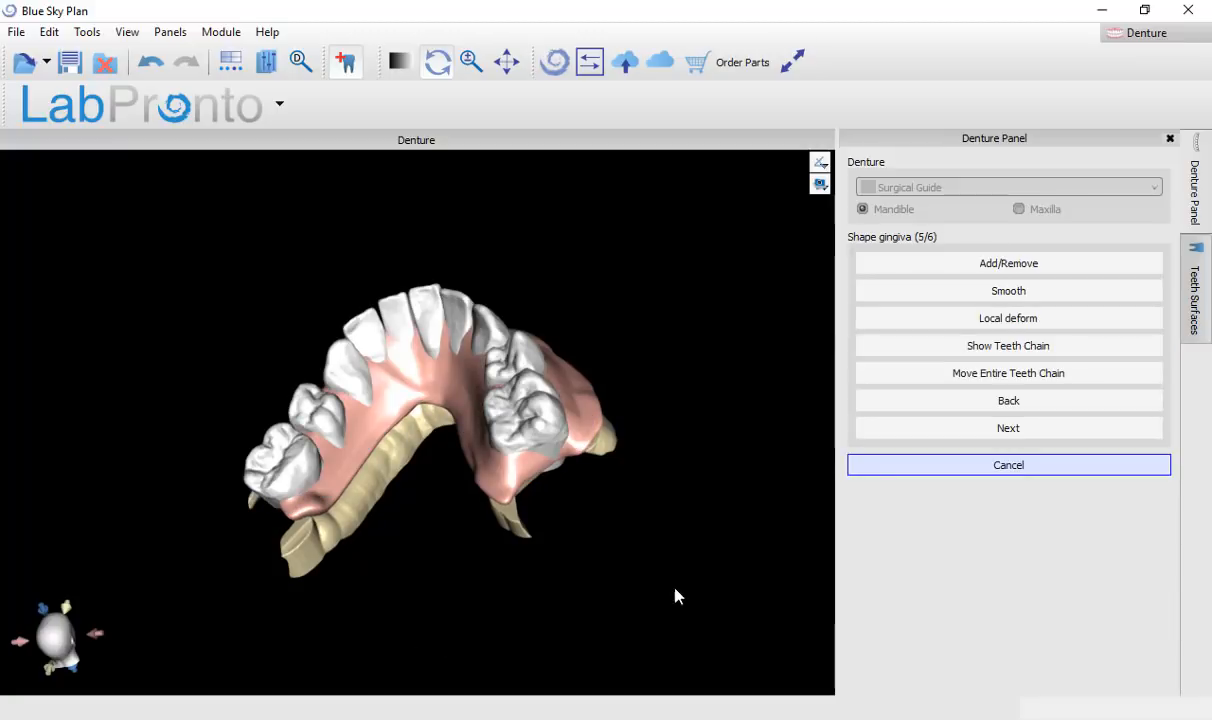
# Step: Use Local deform with tool size 17.50 to reshape the outer gingiva below the front teeth on the patient's left side
pyautogui.moveTo(675, 596); pyautogui.dragTo(312, 557)
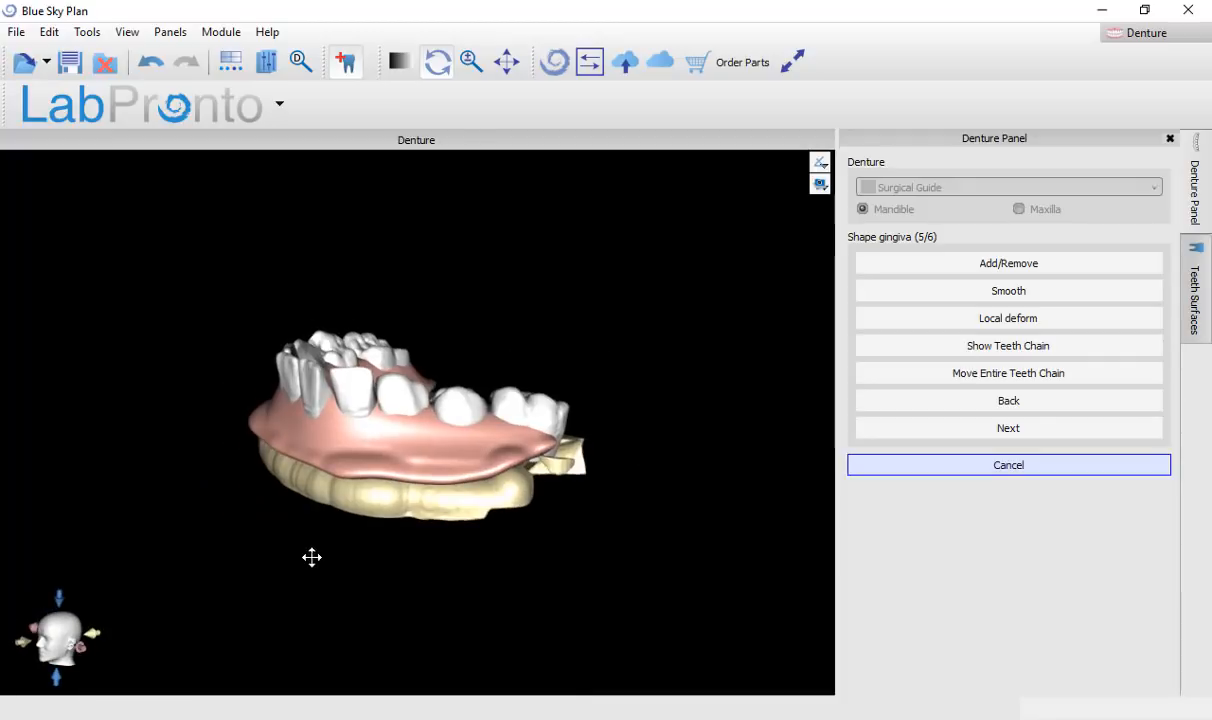
pyautogui.moveTo(525, 462)
pyautogui.mouseDown()
pyautogui.moveTo(333, 555)
pyautogui.moveTo(552, 566)
pyautogui.moveTo(530, 563)
pyautogui.moveTo(502, 364)
pyautogui.moveTo(446, 425)
pyautogui.moveTo(311, 427)
pyautogui.moveTo(398, 476)
pyautogui.moveTo(510, 459)
pyautogui.mouseUp()
pyautogui.moveTo(657, 479); pyautogui.dragTo(793, 574)
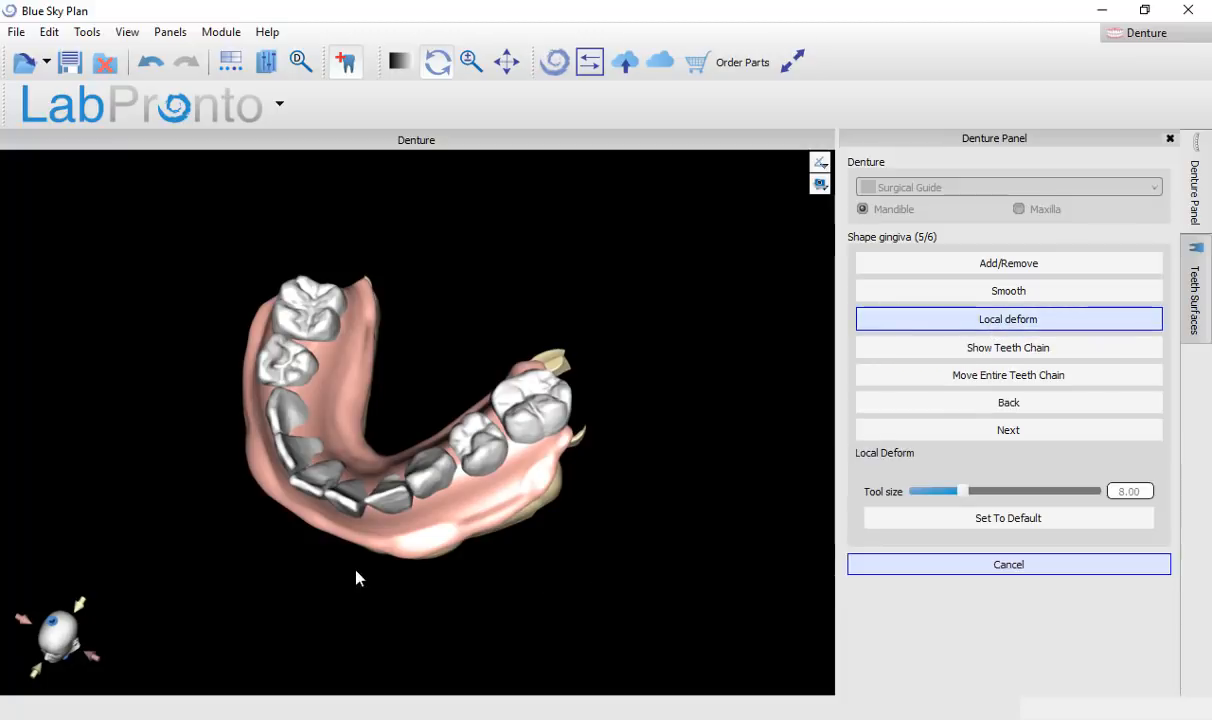
pyautogui.moveTo(357, 577); pyautogui.dragTo(400, 310)
pyautogui.moveTo(466, 457); pyautogui.dragTo(472, 205, button='right')
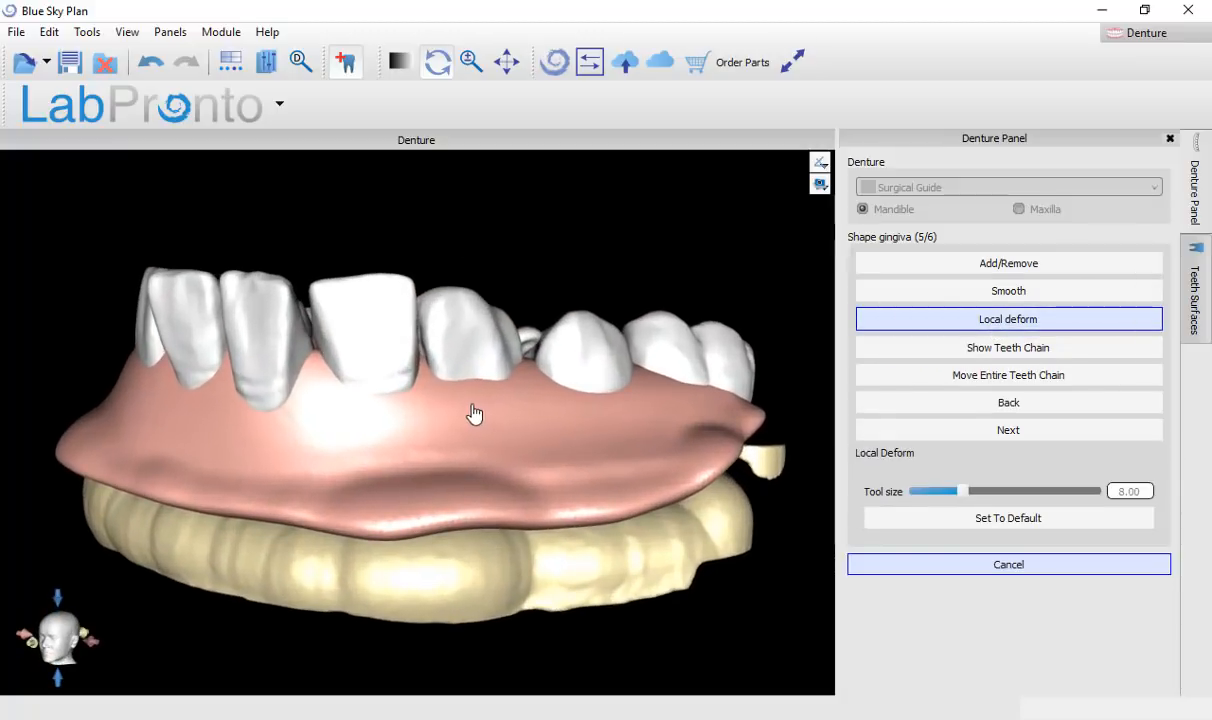
pyautogui.scroll(10, 500, 409)
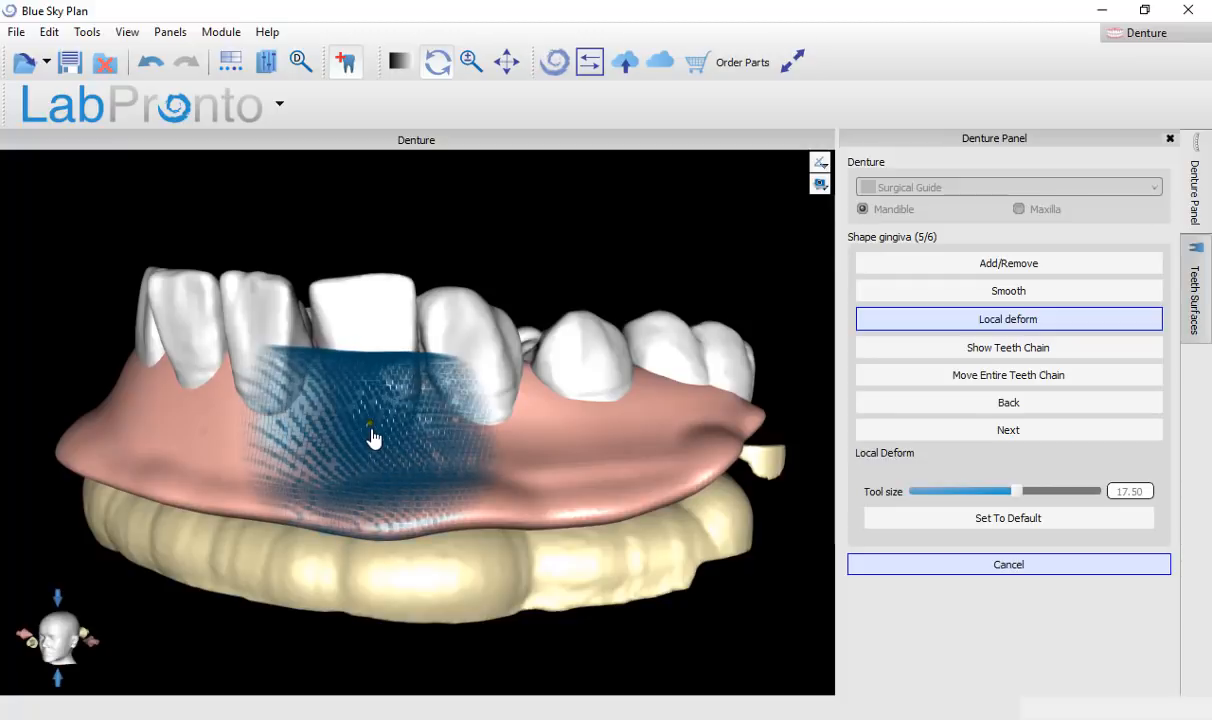
pyautogui.moveTo(368, 433); pyautogui.dragTo(371, 425)
# Step: Locally deform the outer gingiva around the molars and premolars on the patient's right side
pyautogui.moveTo(300, 478)
pyautogui.mouseDown(button='right')
pyautogui.moveTo(541, 476)
pyautogui.moveTo(398, 425)
pyautogui.mouseUp(button='right')
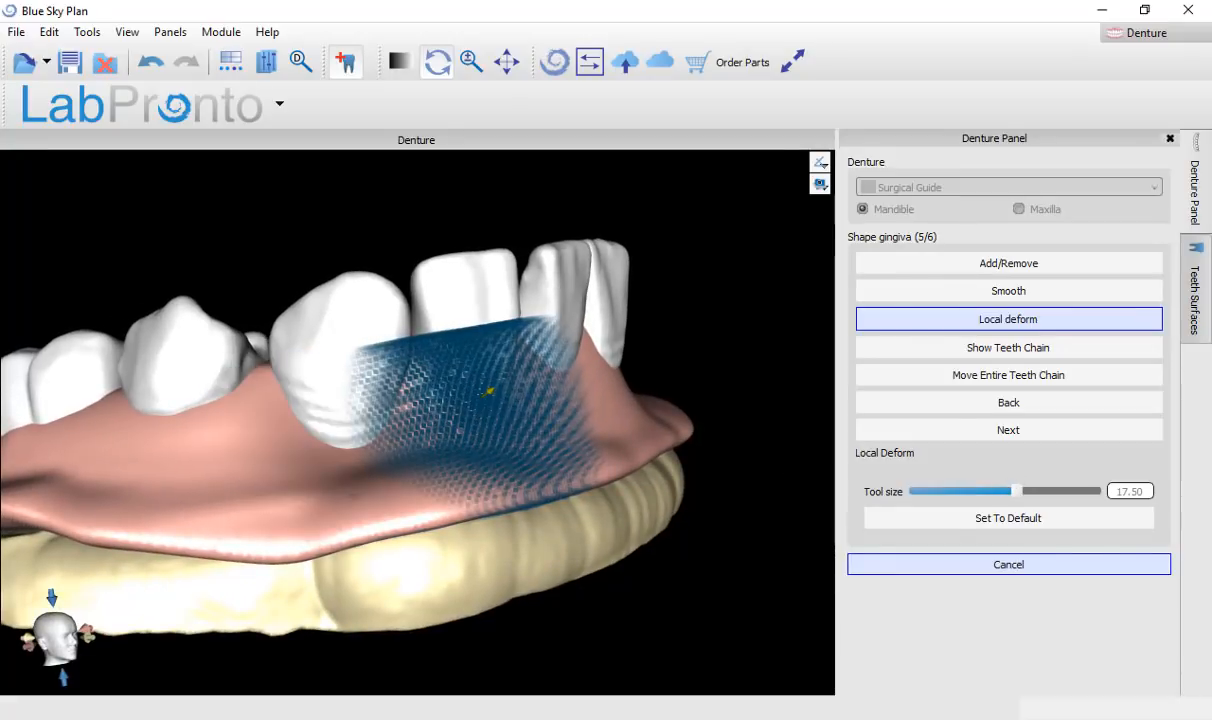
pyautogui.moveTo(490, 415); pyautogui.dragTo(393, 353, button='right')
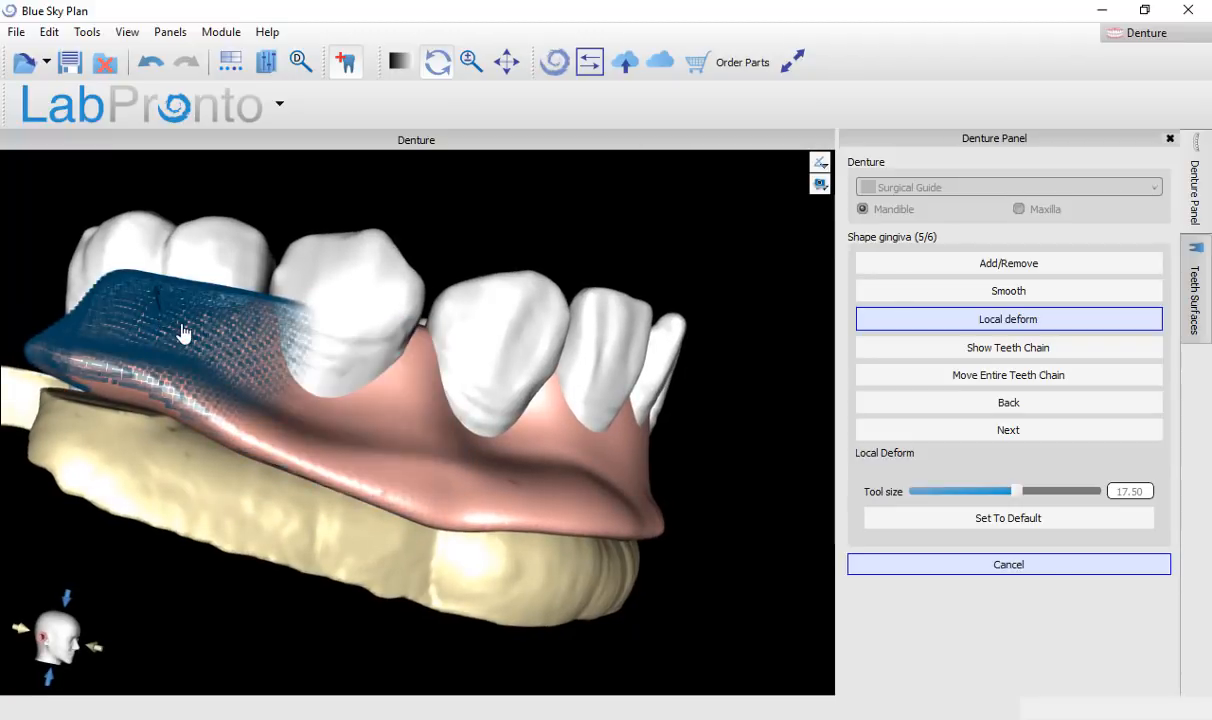
pyautogui.moveTo(178, 310)
pyautogui.mouseDown()
pyautogui.moveTo(181, 327)
pyautogui.moveTo(330, 326)
pyautogui.mouseUp()
pyautogui.moveTo(548, 248); pyautogui.dragTo(476, 268, button='right')
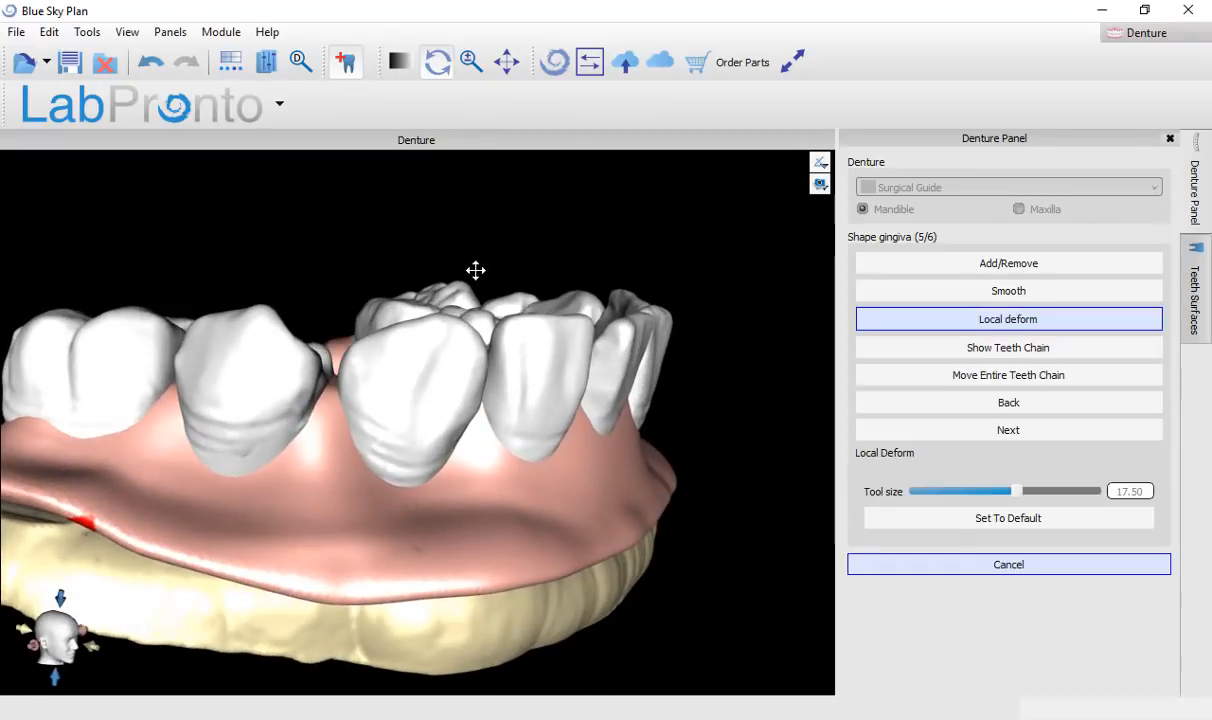
# Step: Smooth the outer gingiva around the arch with tool size 17.50 and tool strength 3.00
pyautogui.click(1010, 292)
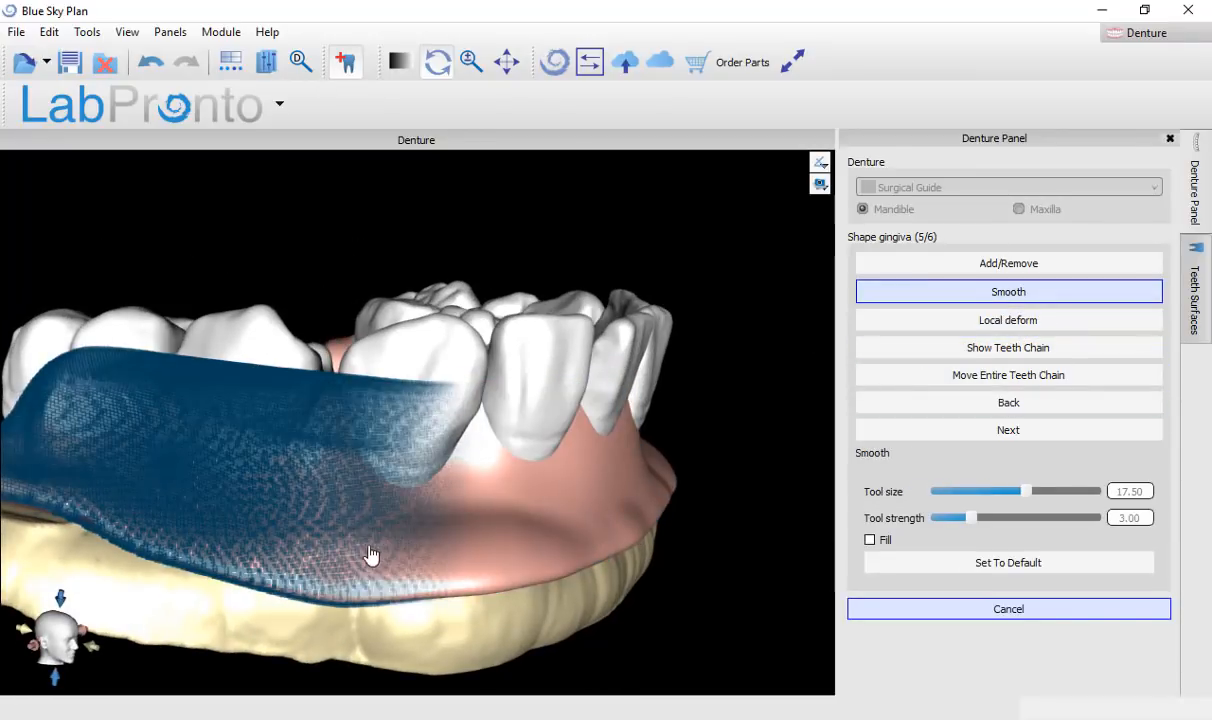
pyautogui.moveTo(740, 530)
pyautogui.mouseDown(button='right')
pyautogui.moveTo(335, 506)
pyautogui.moveTo(782, 487)
pyautogui.moveTo(331, 537)
pyautogui.moveTo(617, 330)
pyautogui.moveTo(598, 360)
pyautogui.moveTo(682, 476)
pyautogui.moveTo(741, 376)
pyautogui.mouseUp(button='right')
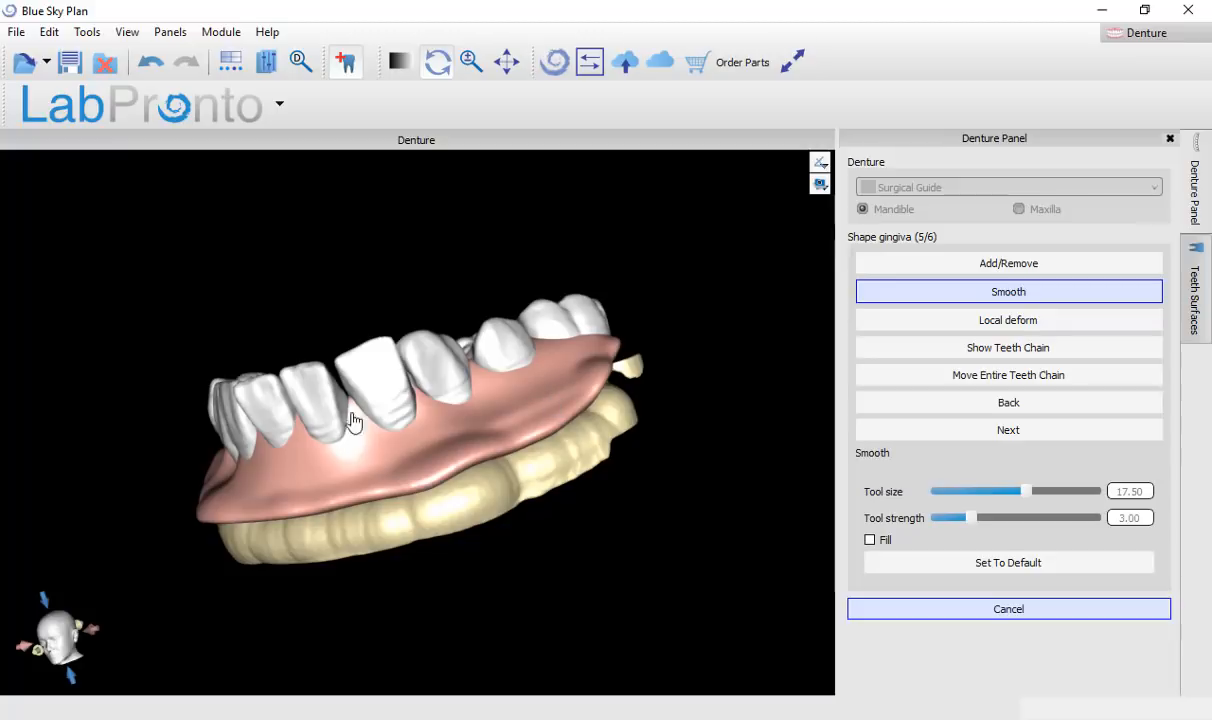
pyautogui.moveTo(228, 265); pyautogui.dragTo(385, 268, button='right')
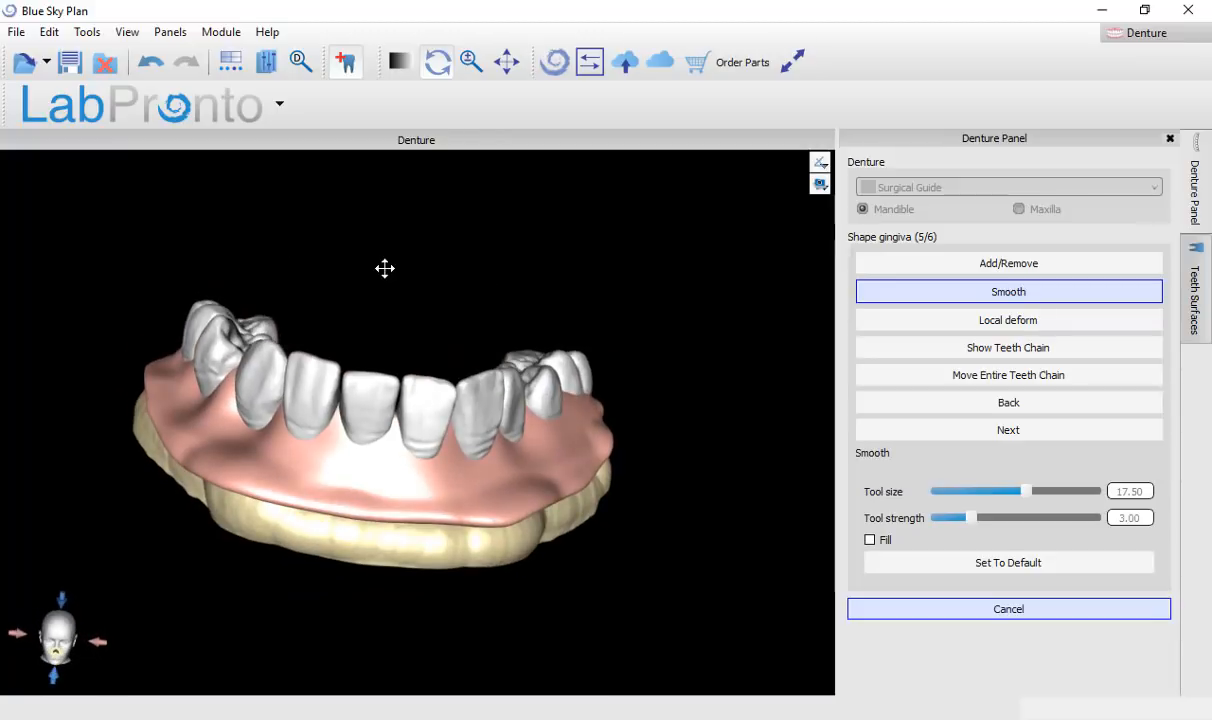
pyautogui.moveTo(272, 262); pyautogui.dragTo(220, 362, button='right')
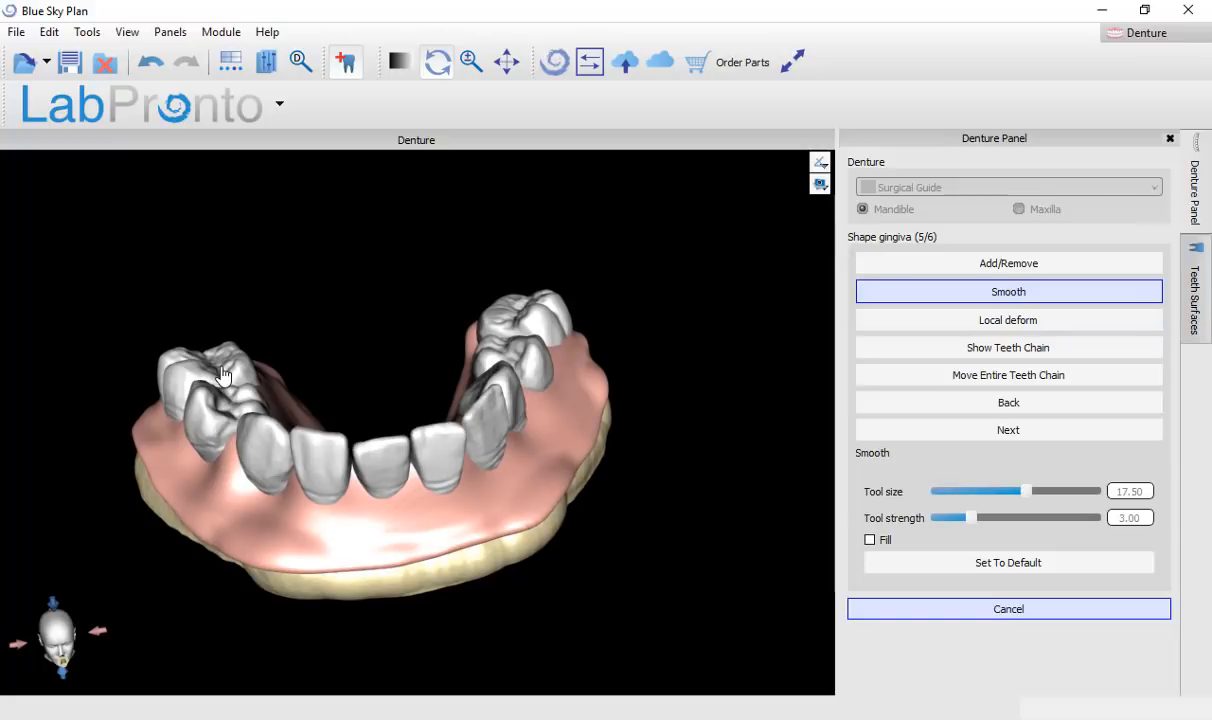
pyautogui.moveTo(351, 577); pyautogui.dragTo(361, 466, button='right')
pyautogui.moveTo(620, 457); pyautogui.dragTo(594, 437, button='right')
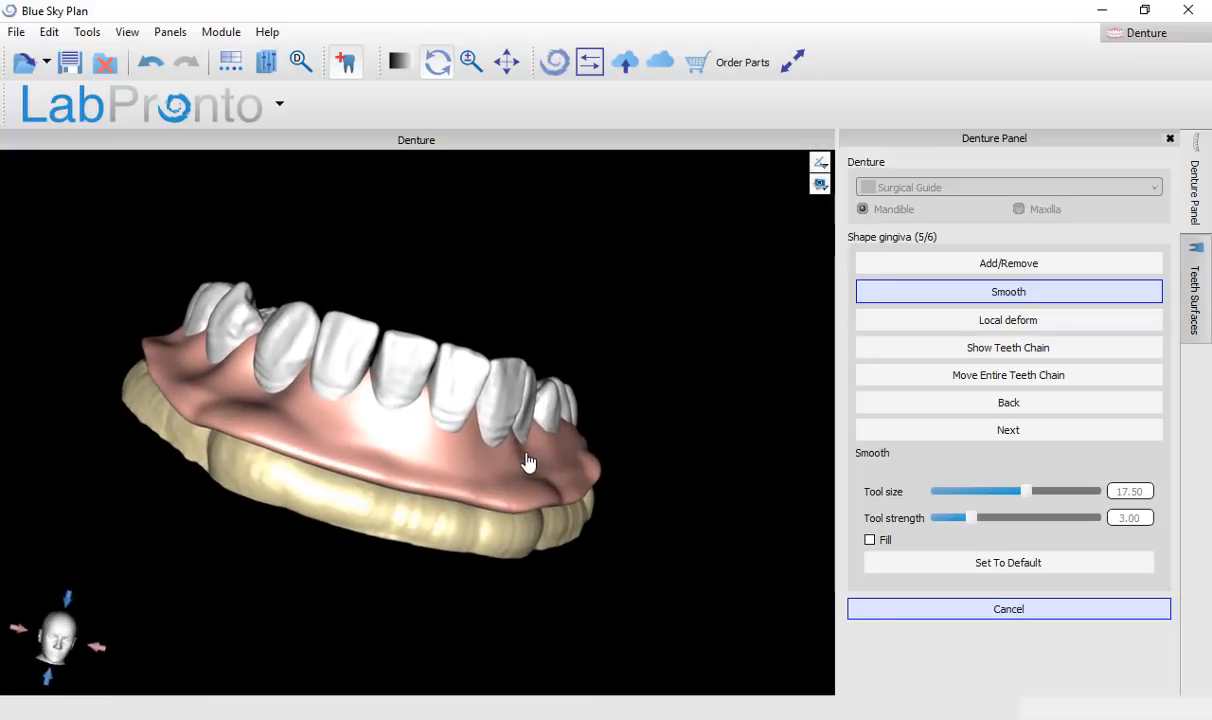
pyautogui.moveTo(530, 335); pyautogui.dragTo(469, 371, button='right')
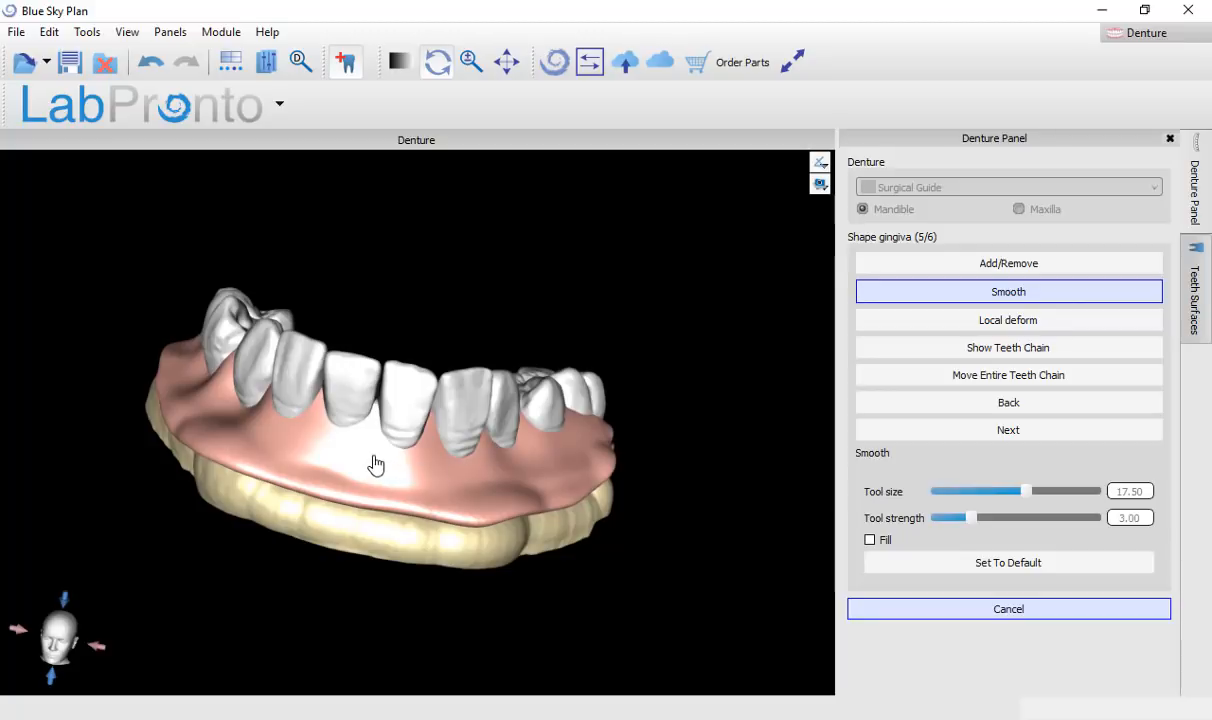
pyautogui.moveTo(373, 465); pyautogui.dragTo(367, 422, button='right')
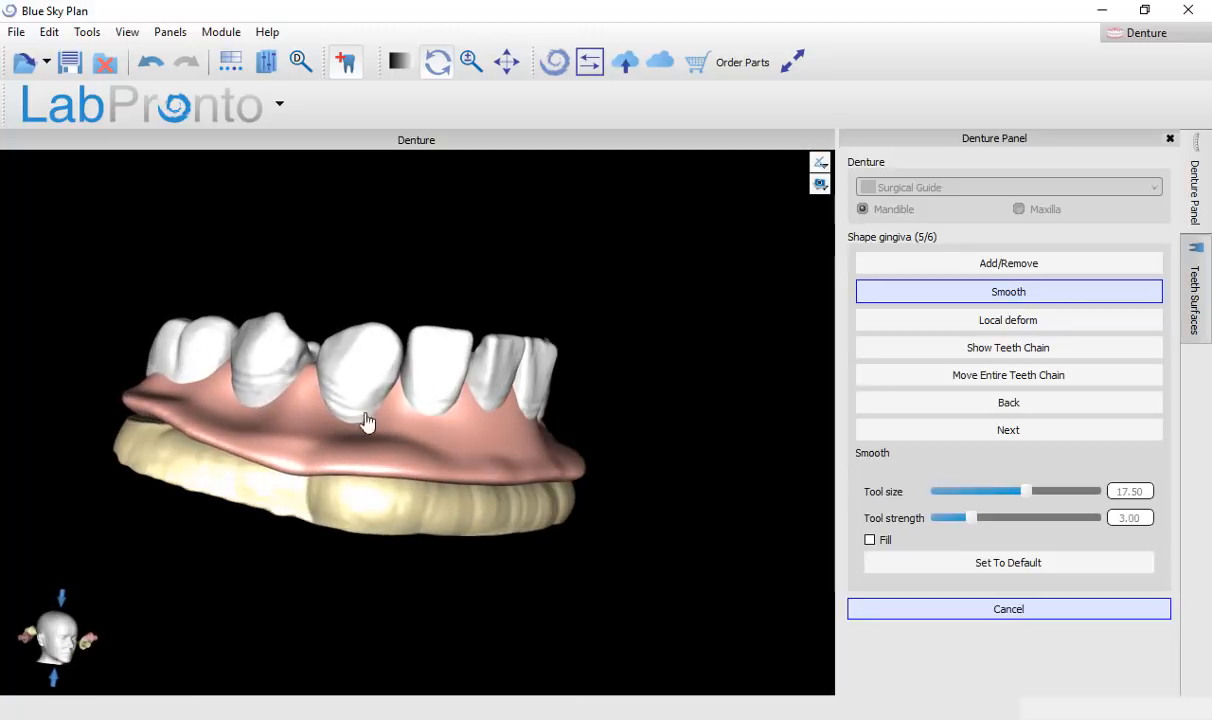
# Step: Try the Add/Remove tool on the gingiva around the arch with tool size 7.50
pyautogui.click(1044, 262)
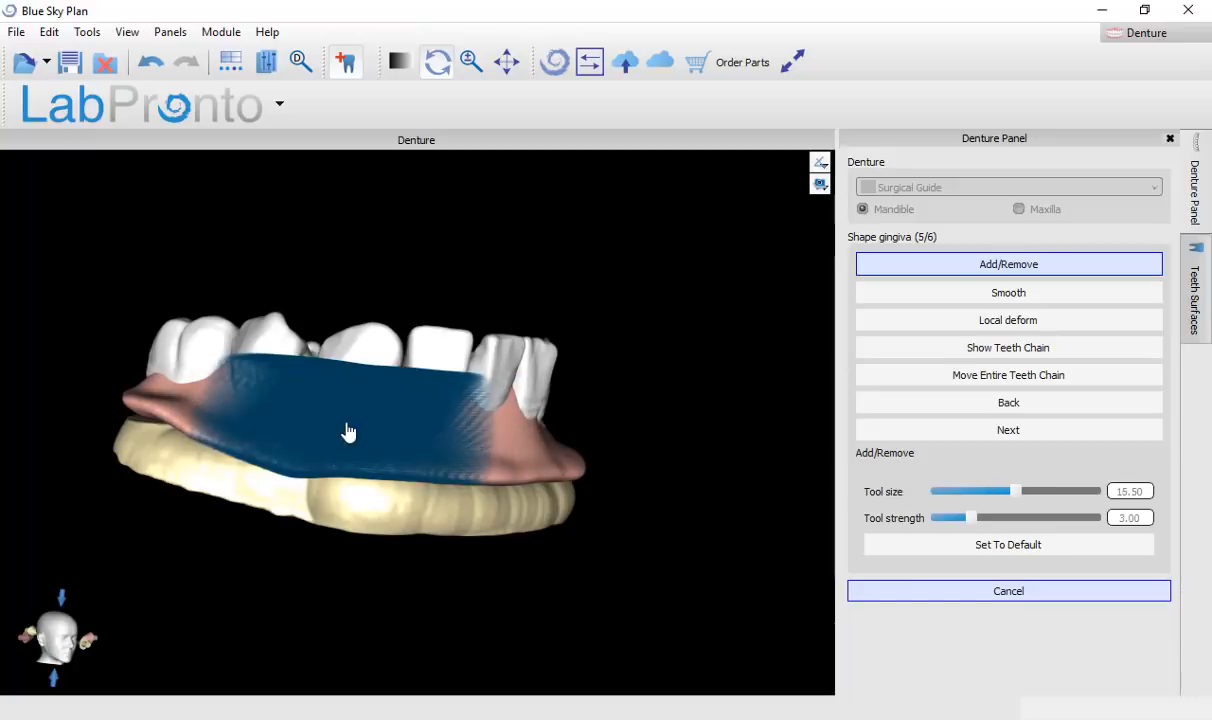
pyautogui.scroll(-3, 352, 430)
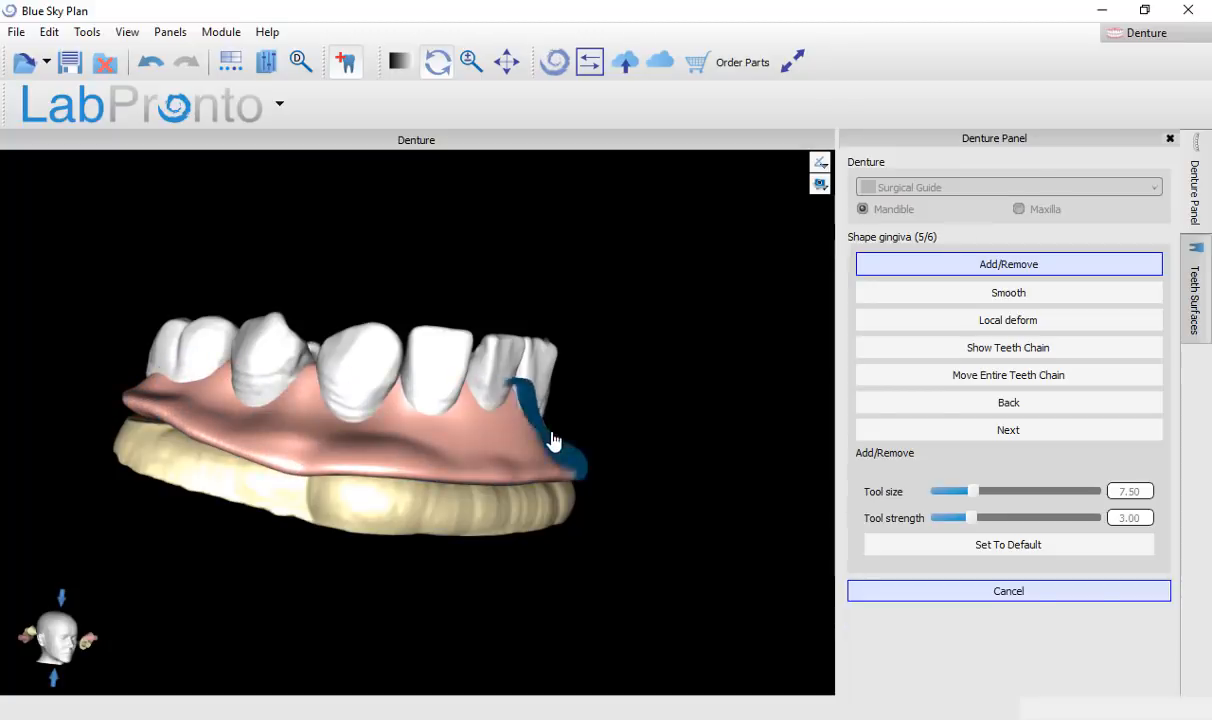
pyautogui.moveTo(595, 438)
pyautogui.mouseDown(button='right')
pyautogui.moveTo(506, 430)
pyautogui.moveTo(352, 465)
pyautogui.mouseUp(button='right')
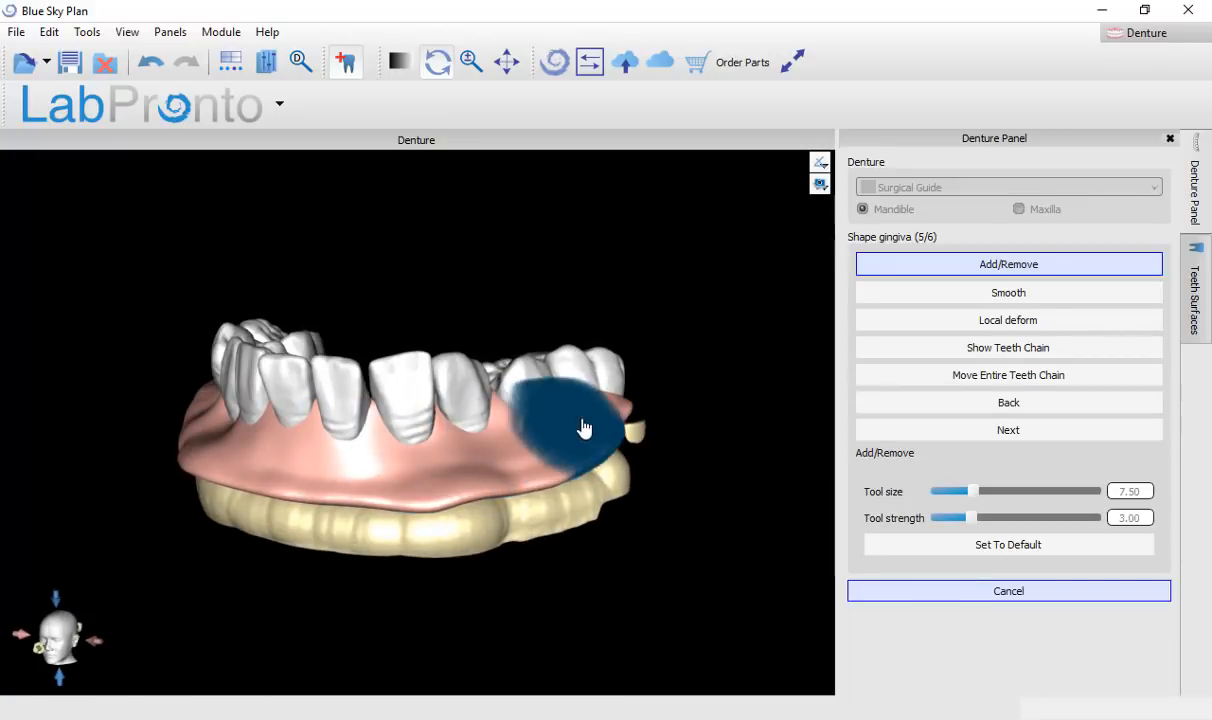
pyautogui.moveTo(745, 348); pyautogui.dragTo(441, 354, button='right')
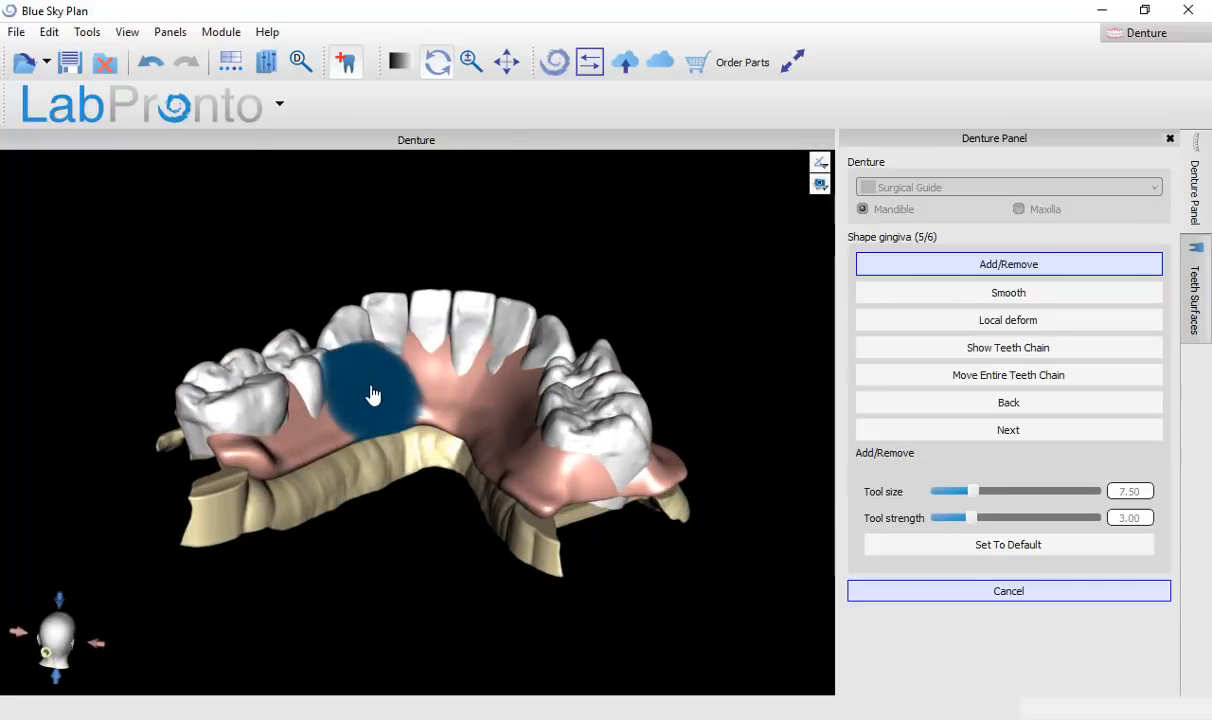
# Step: Use Local deform with tool size 18.50 to pull the lingual gingiva up against the inner surfaces of the front teeth
pyautogui.click(990, 320)
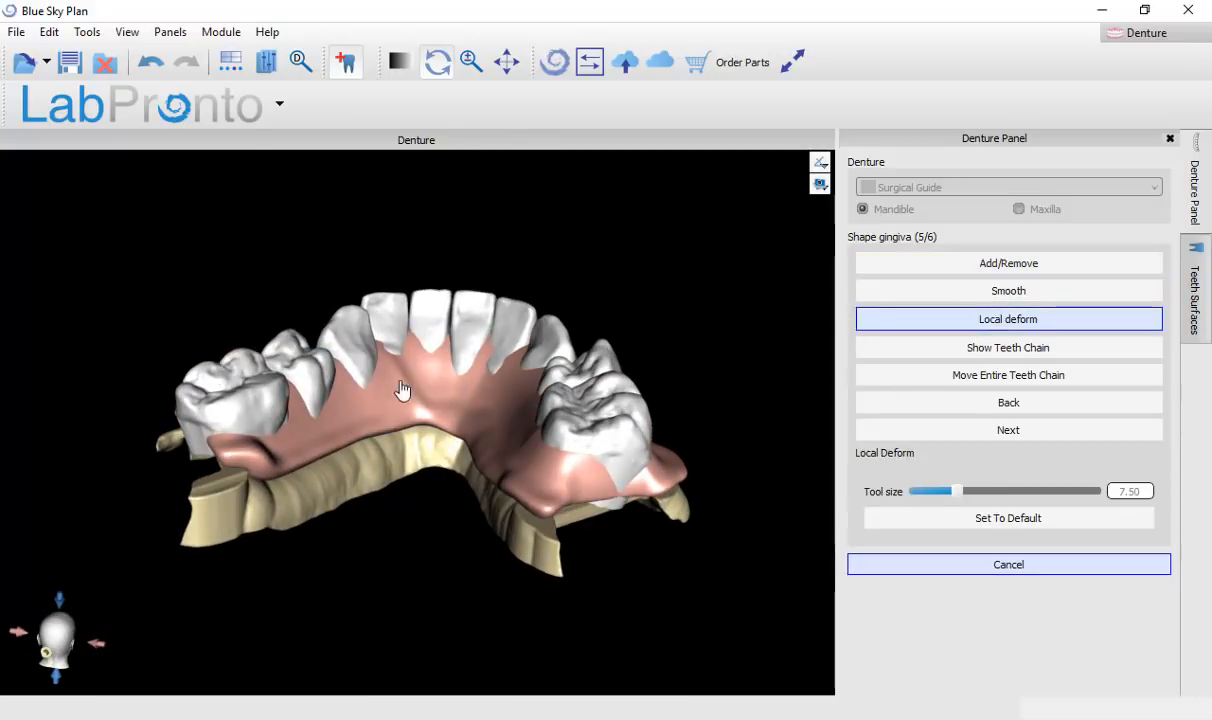
pyautogui.scroll(8, 361, 393)
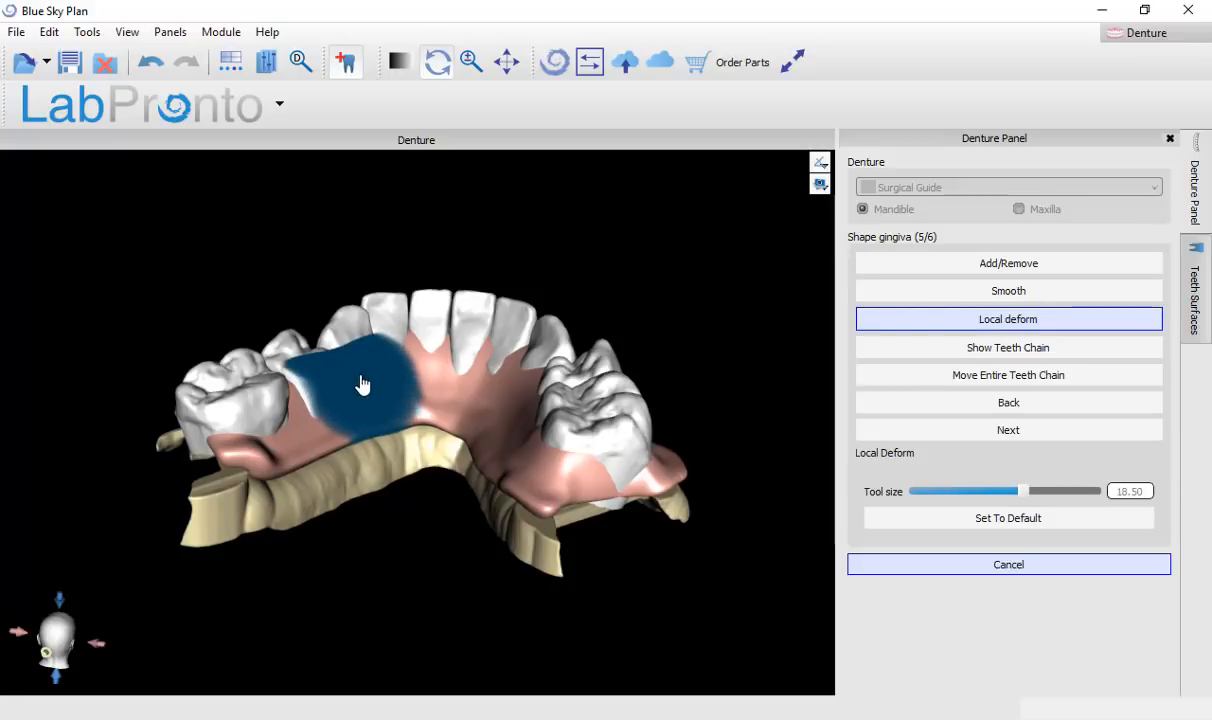
pyautogui.moveTo(378, 369)
pyautogui.mouseDown()
pyautogui.moveTo(398, 425)
pyautogui.moveTo(413, 420)
pyautogui.mouseUp()
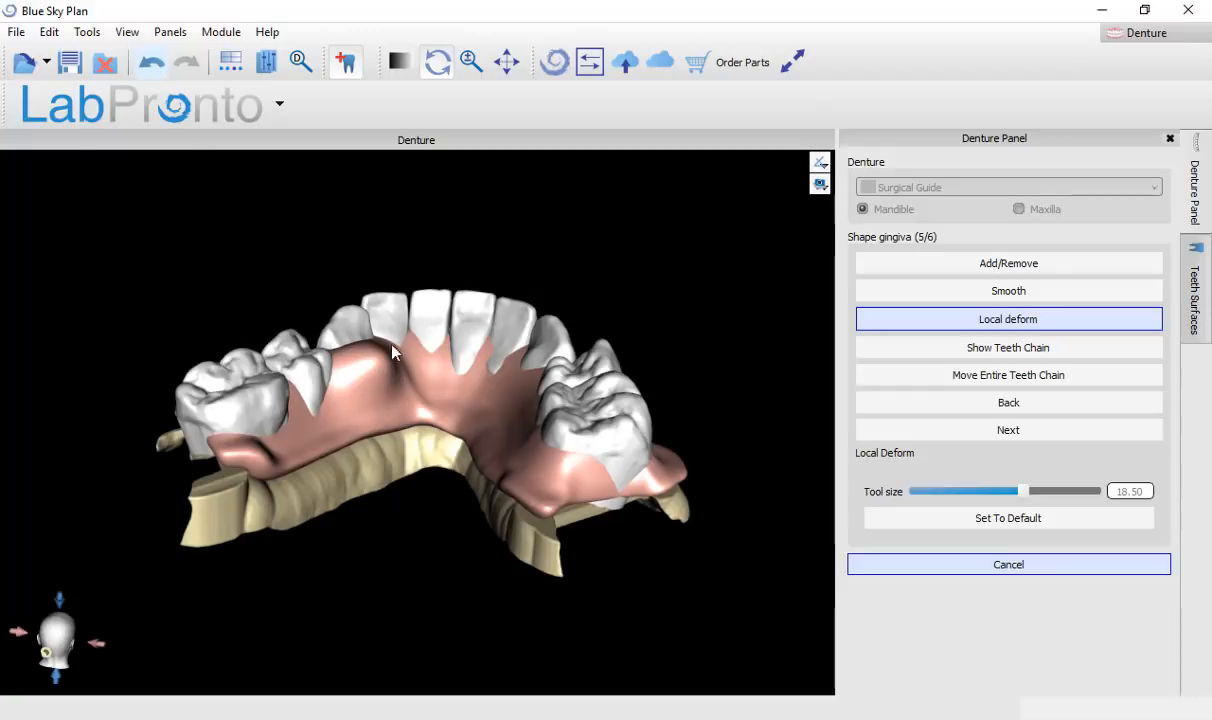
pyautogui.scroll(5, 371, 384)
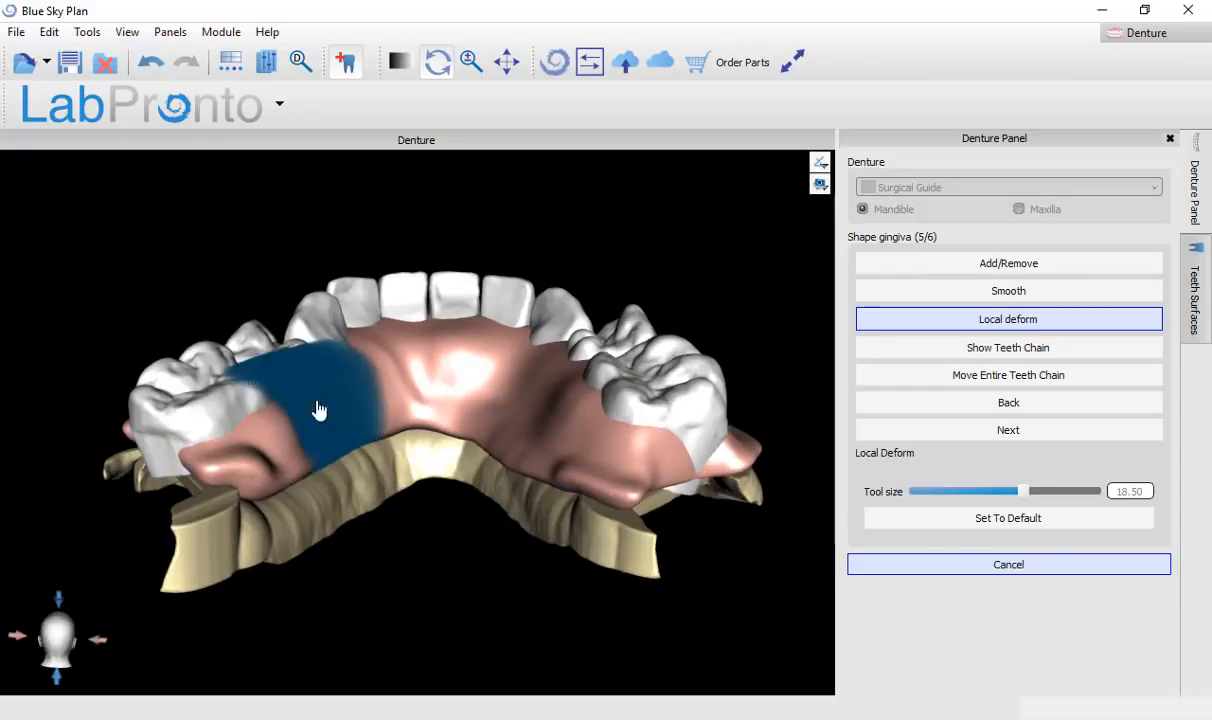
pyautogui.moveTo(188, 478); pyautogui.dragTo(185, 458)
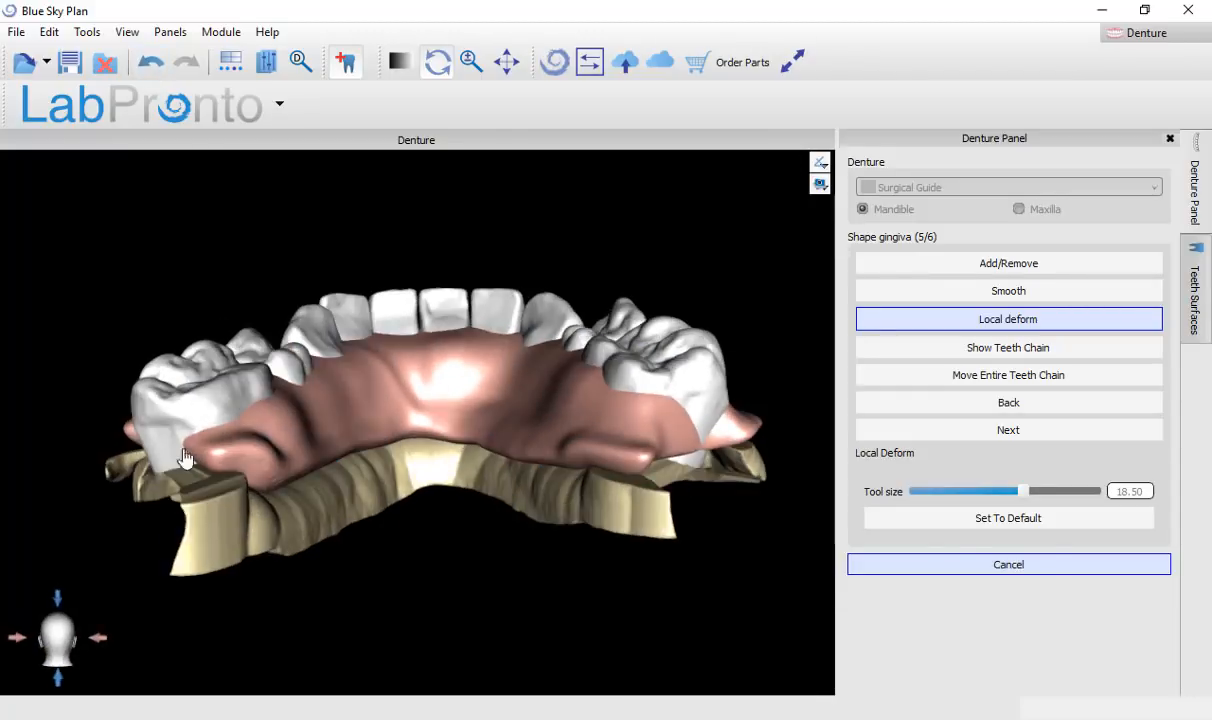
# Step: Refine the inner gingival border behind the front teeth and beside the premolars with Local deform, and check the denture base from all sides
pyautogui.moveTo(185, 458); pyautogui.dragTo(421, 440, button='right')
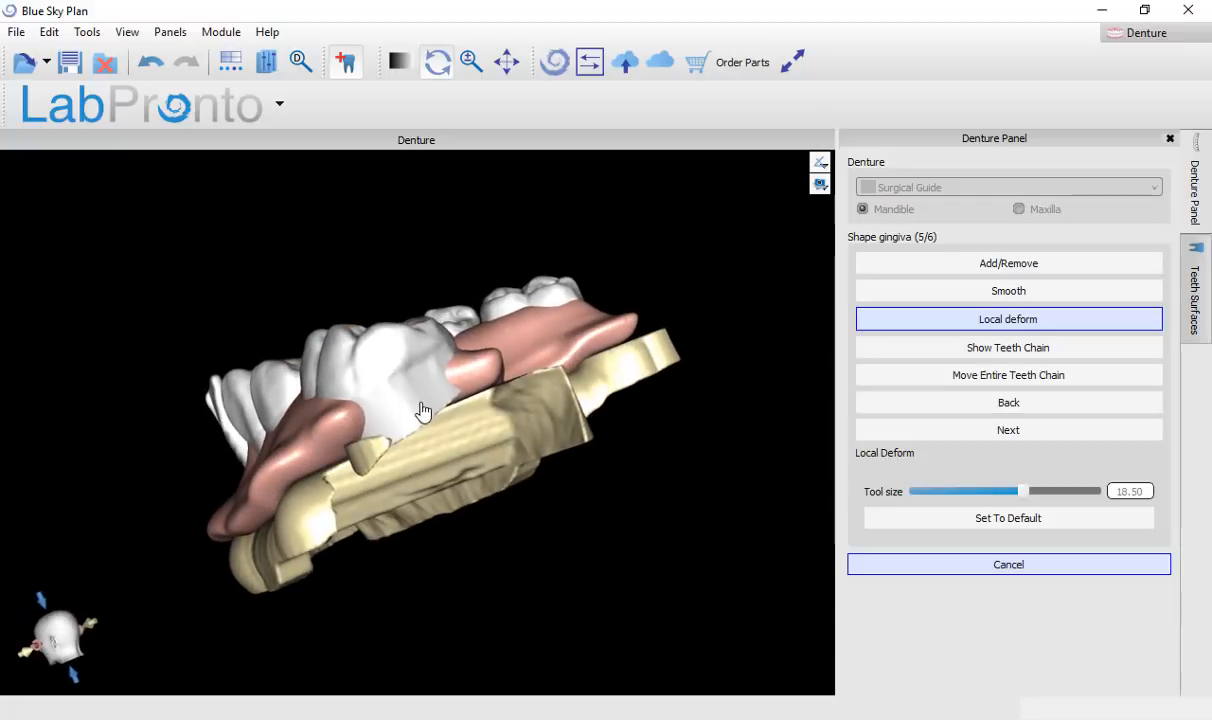
pyautogui.moveTo(167, 425); pyautogui.dragTo(662, 391, button='right')
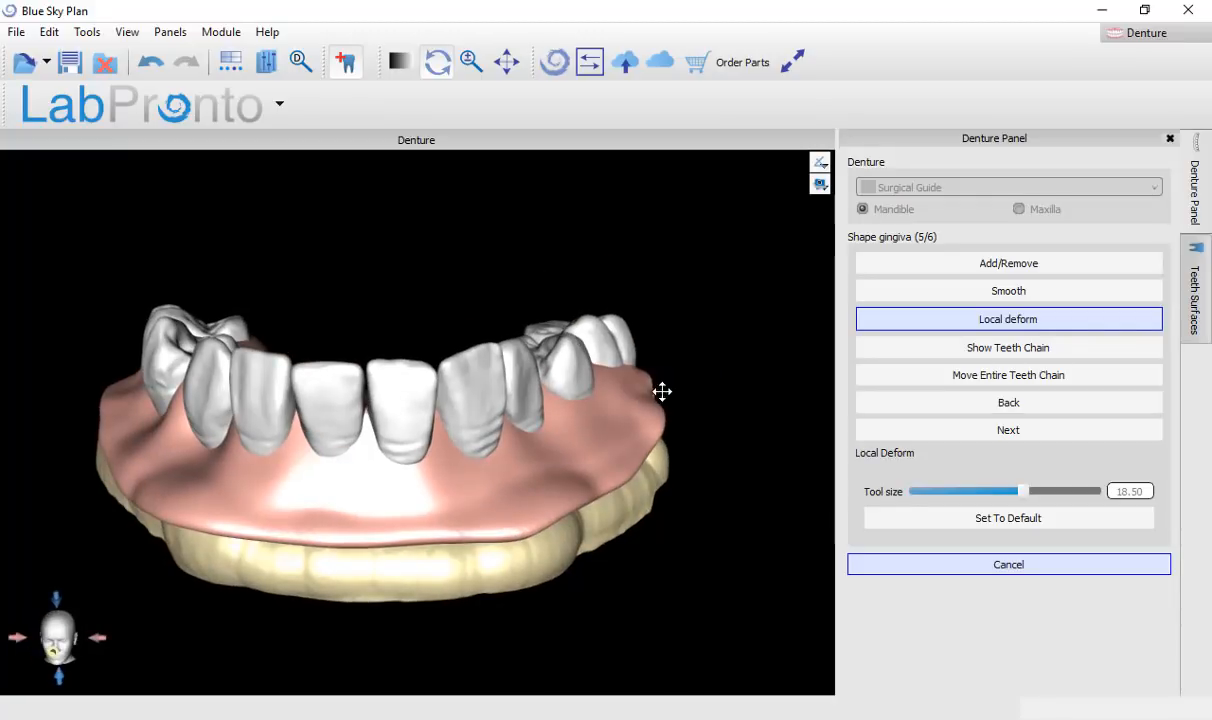
pyautogui.moveTo(292, 285); pyautogui.dragTo(443, 430, button='right')
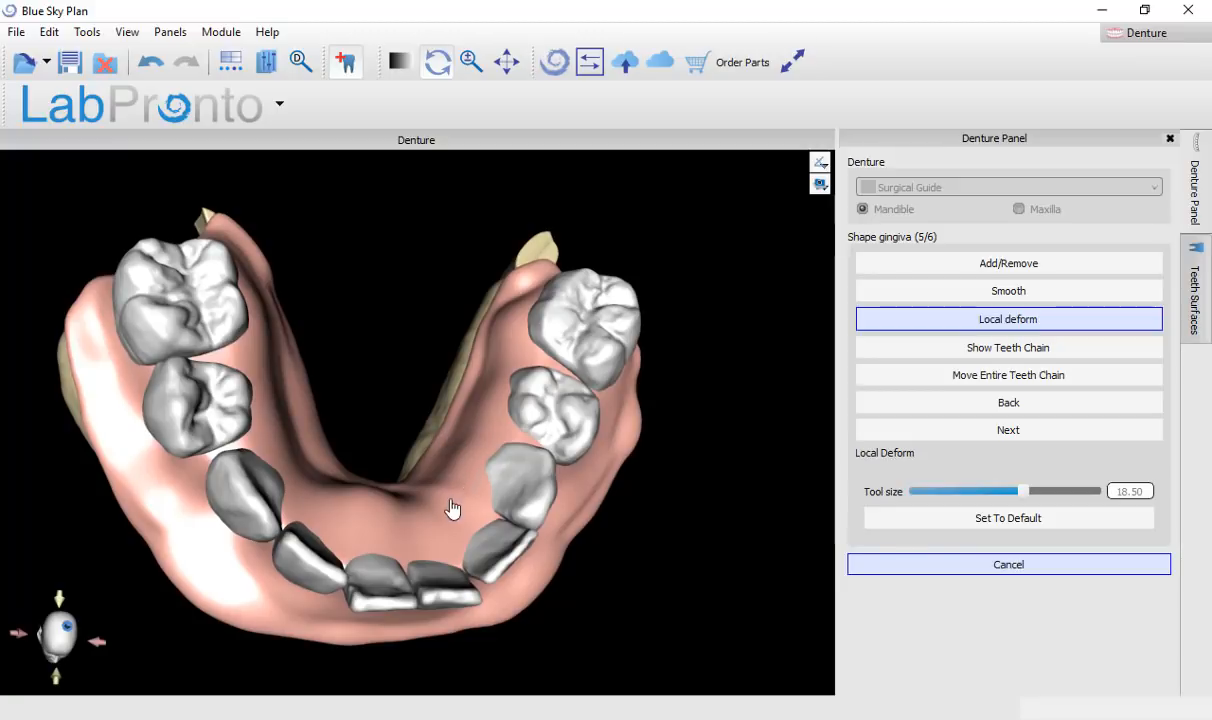
pyautogui.moveTo(452, 508)
pyautogui.mouseDown()
pyautogui.moveTo(425, 506)
pyautogui.moveTo(419, 490)
pyautogui.moveTo(389, 497)
pyautogui.mouseUp()
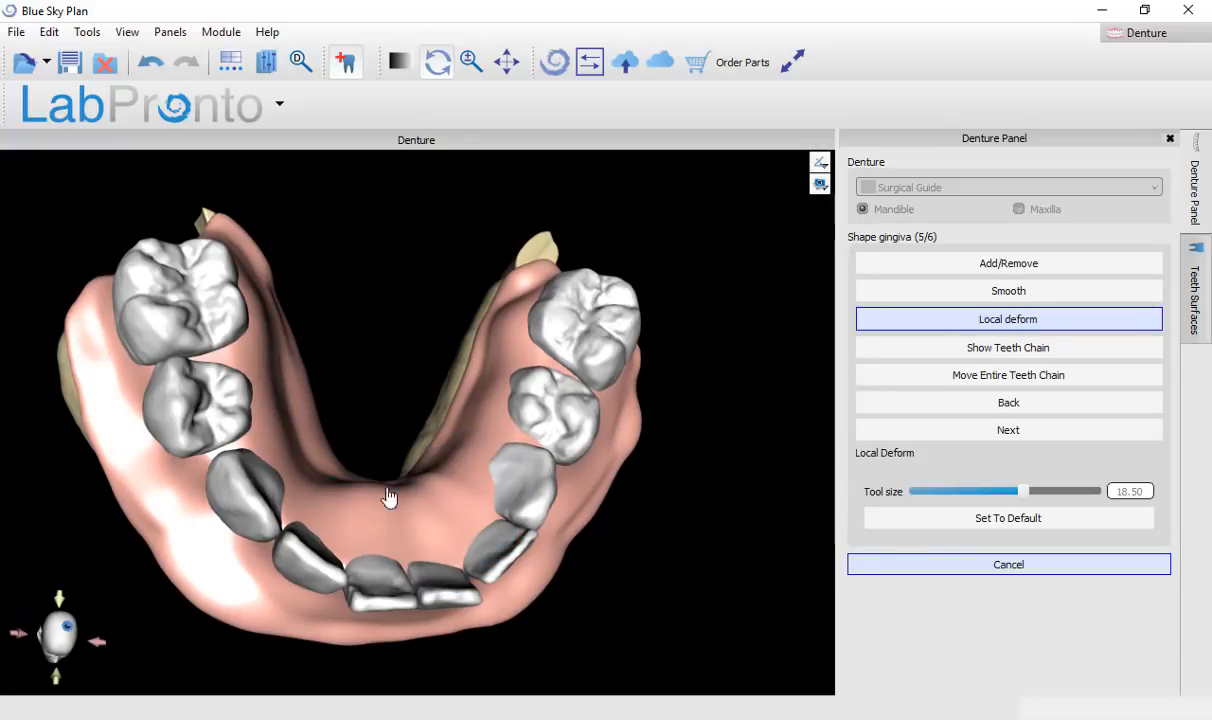
pyautogui.moveTo(310, 480); pyautogui.dragTo(310, 480)
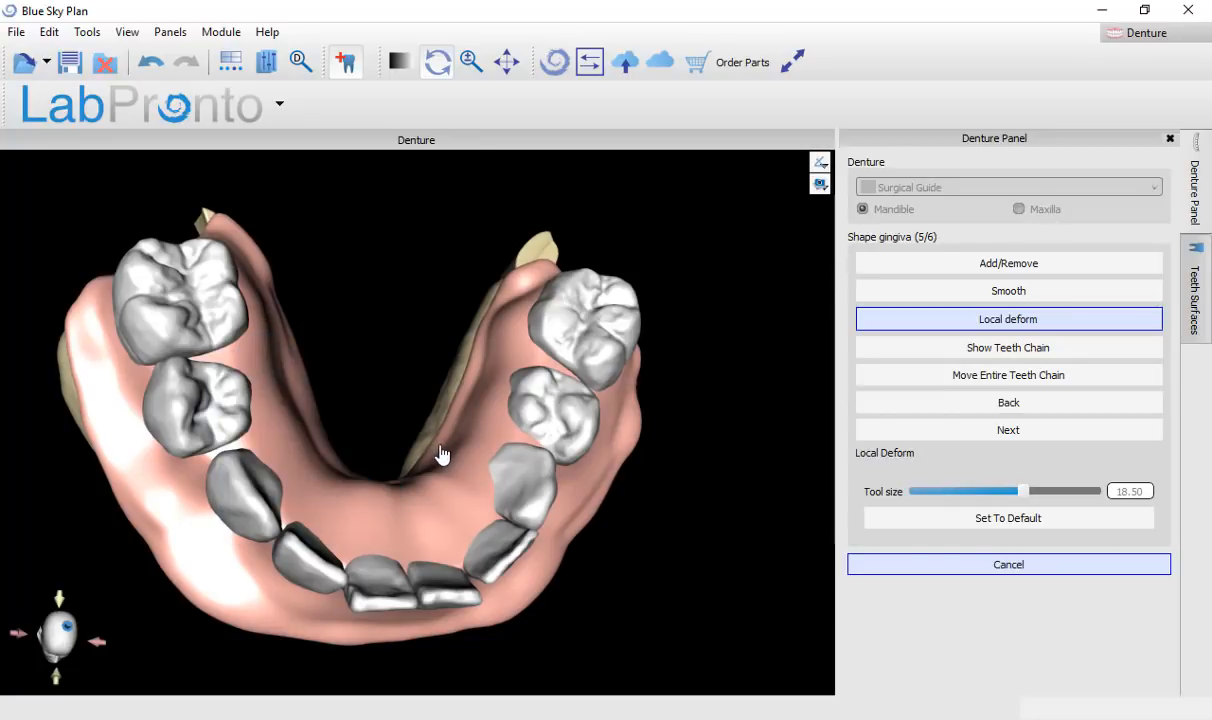
pyautogui.moveTo(449, 455); pyautogui.dragTo(452, 459)
pyautogui.moveTo(425, 633); pyautogui.dragTo(345, 460)
pyautogui.moveTo(460, 590); pyautogui.dragTo(627, 473)
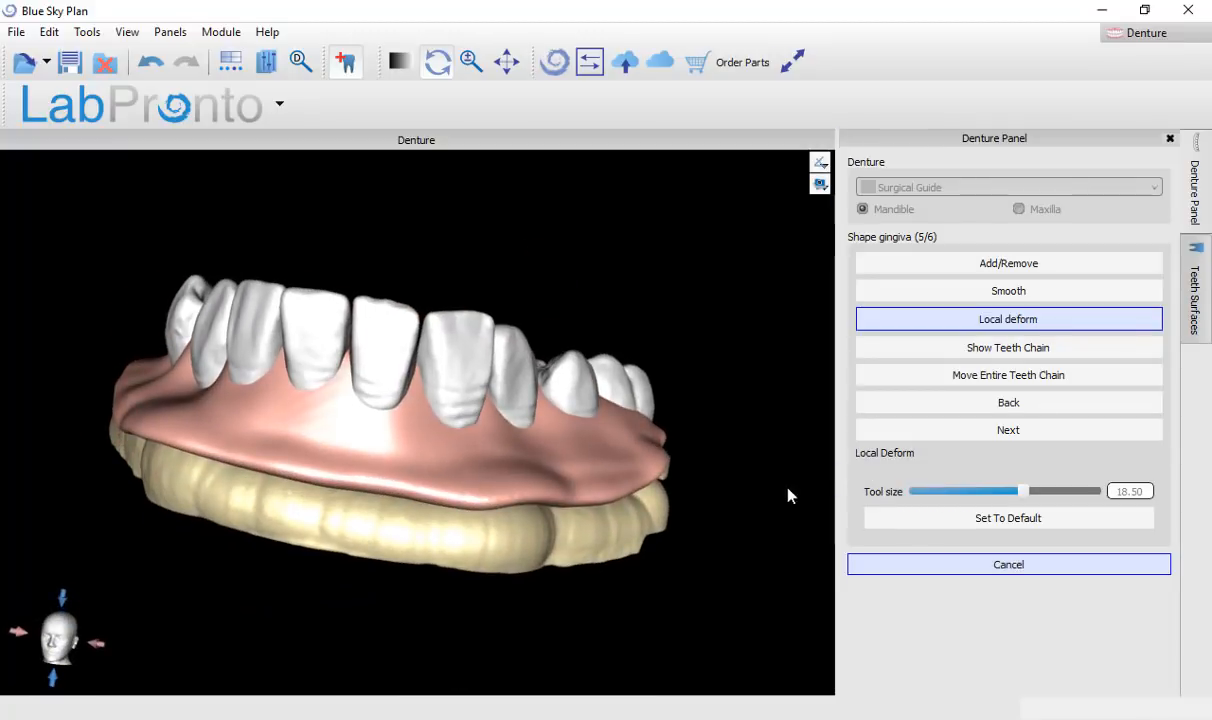
pyautogui.moveTo(787, 495); pyautogui.dragTo(572, 323)
pyautogui.moveTo(577, 275); pyautogui.dragTo(580, 340)
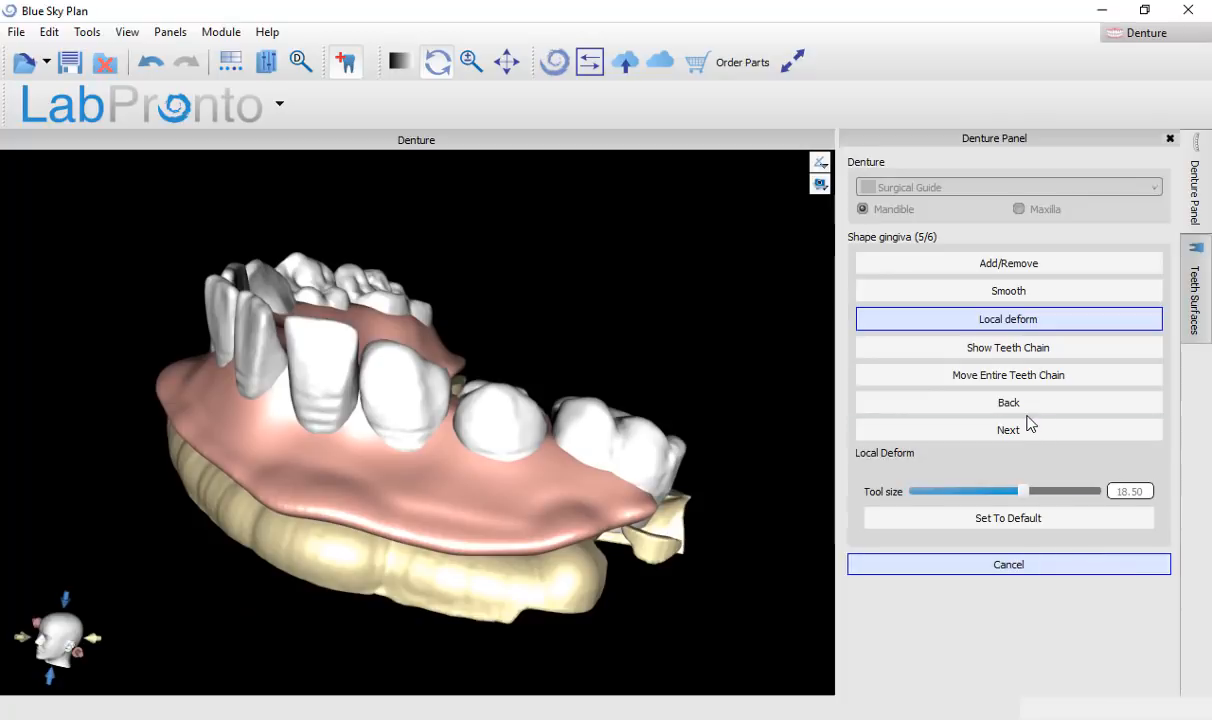
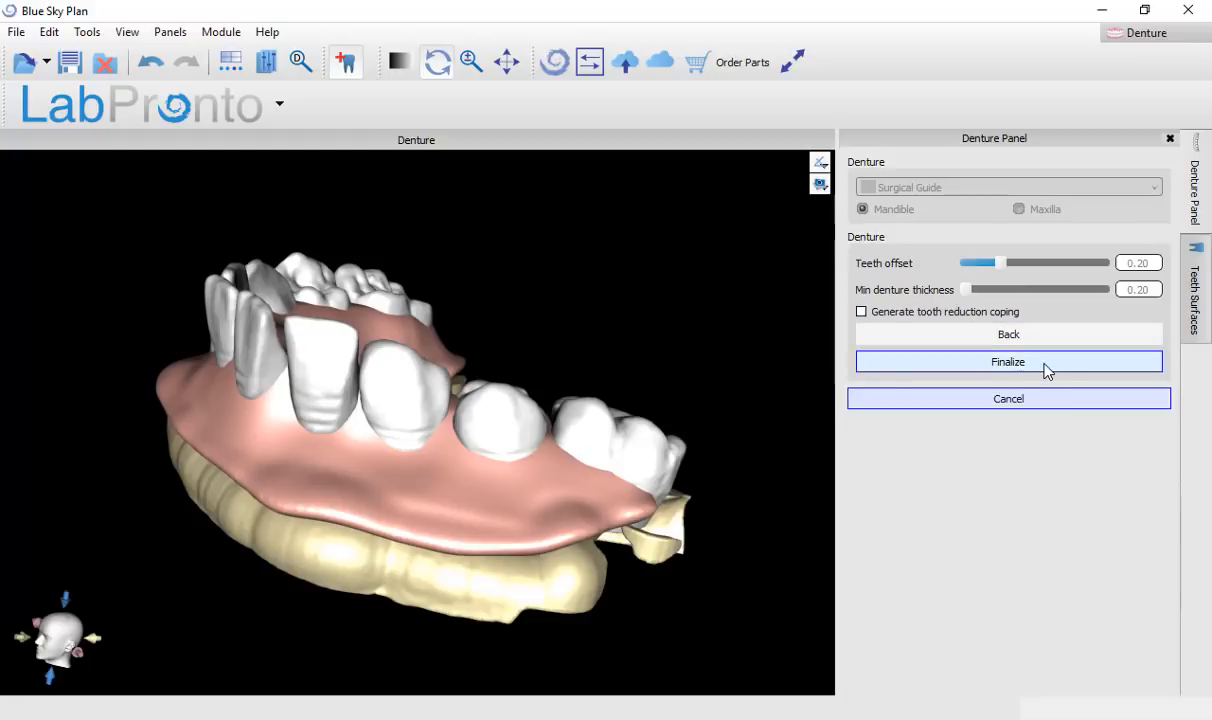
# Step: Finalize the mandibular denture and view it from the lingual side
pyautogui.click(1046, 368)
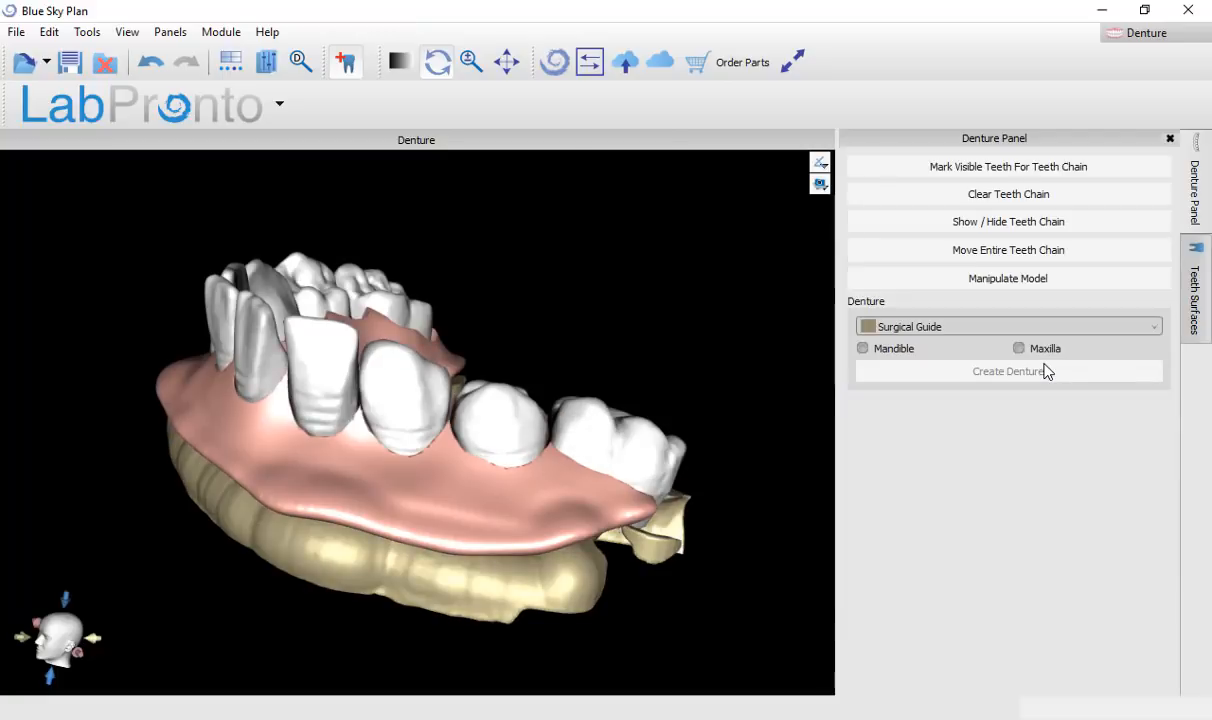
pyautogui.moveTo(611, 246); pyautogui.dragTo(470, 330)
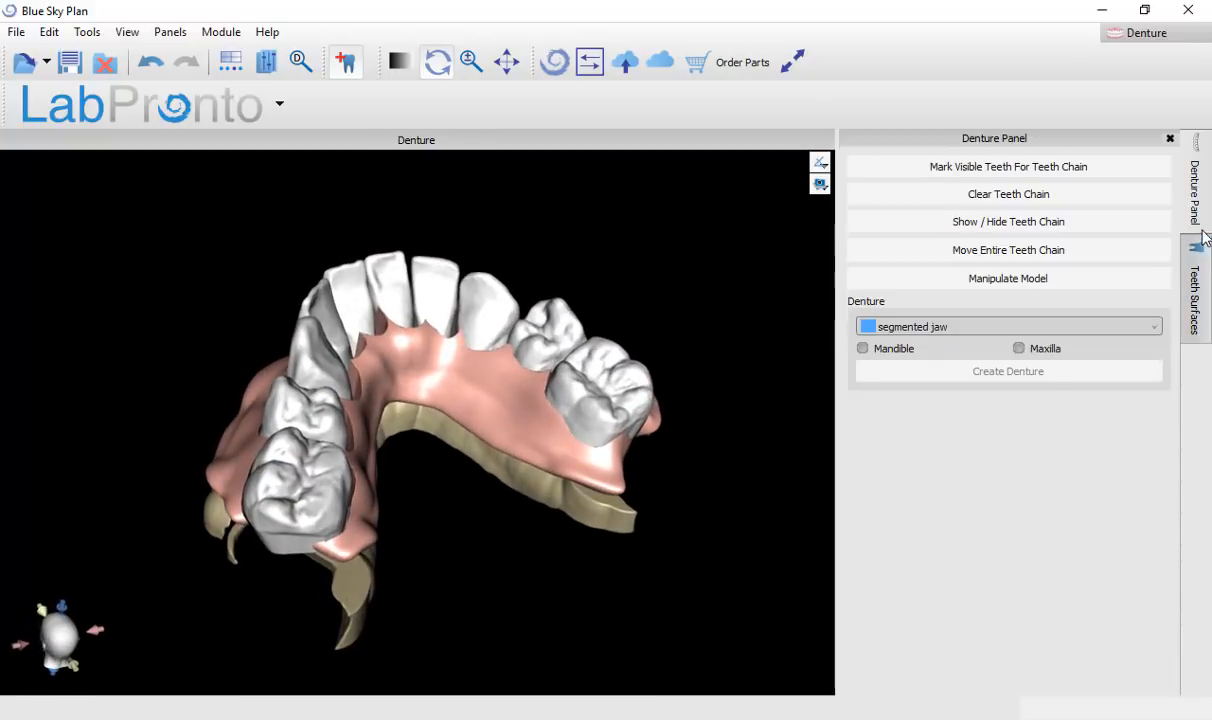
# Step: Show the Denture base surface, hide the Denture - Fin surface, and check the base and teeth from behind and above
pyautogui.click(1195, 290)
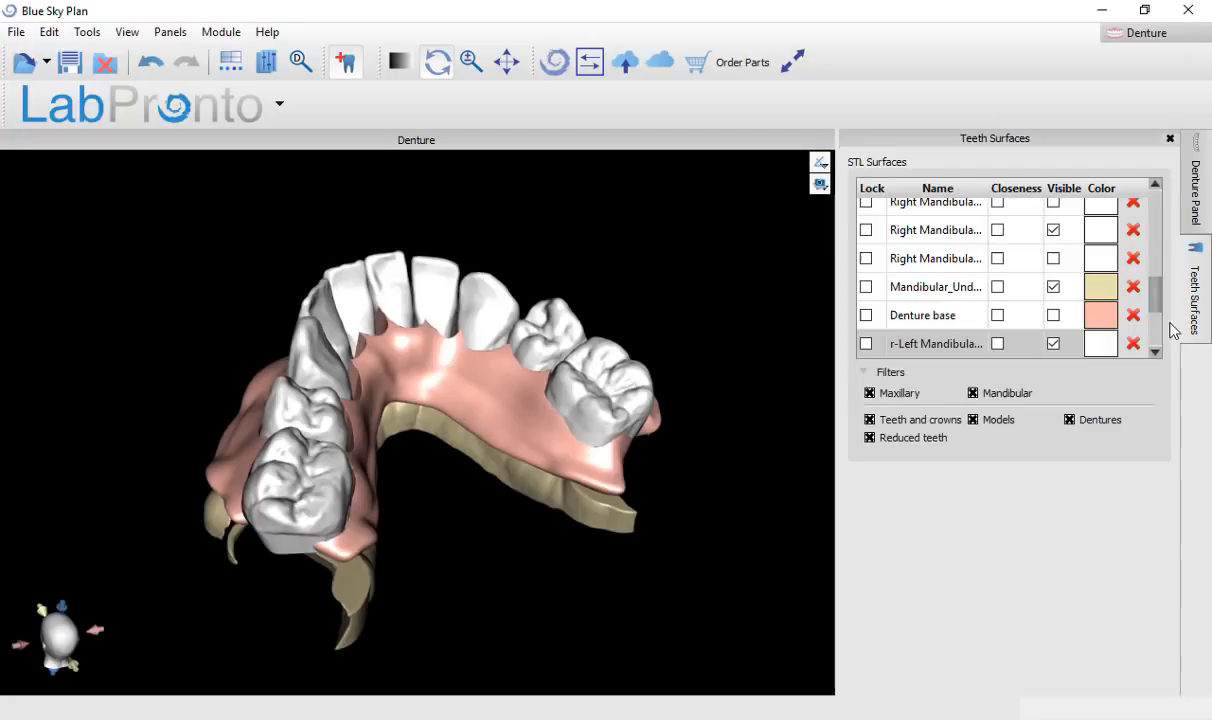
pyautogui.click(1053, 318)
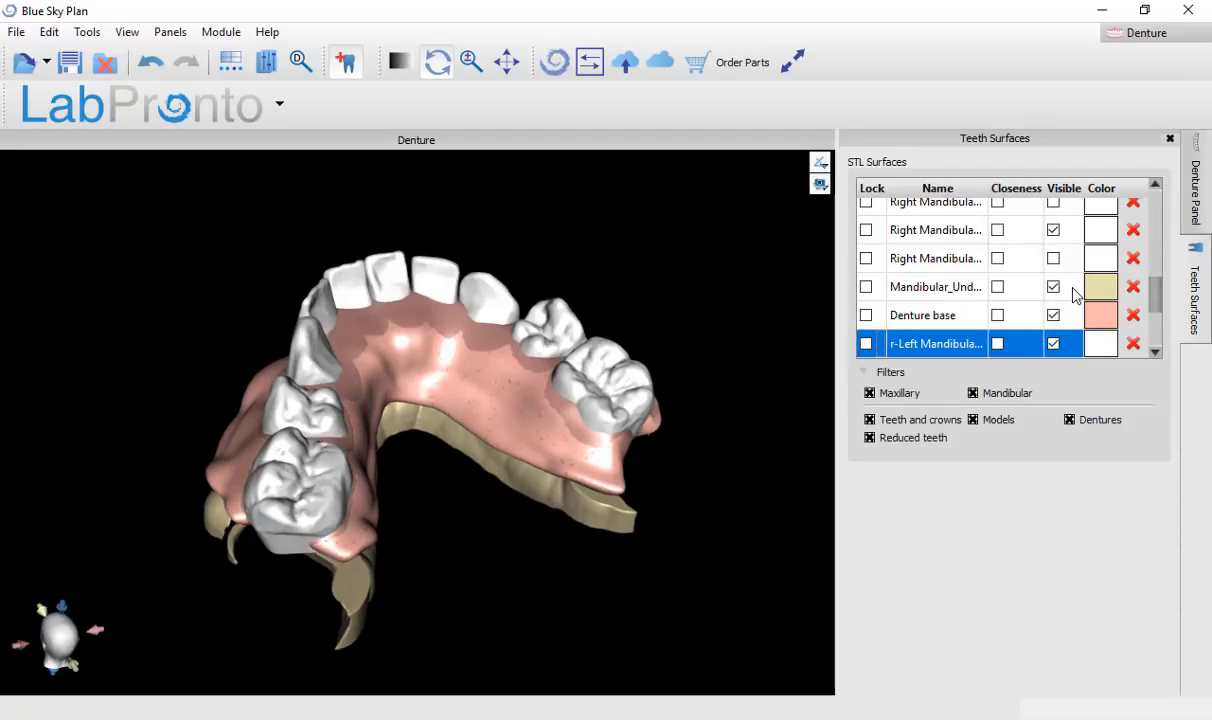
pyautogui.scroll(-2, 1073, 289)
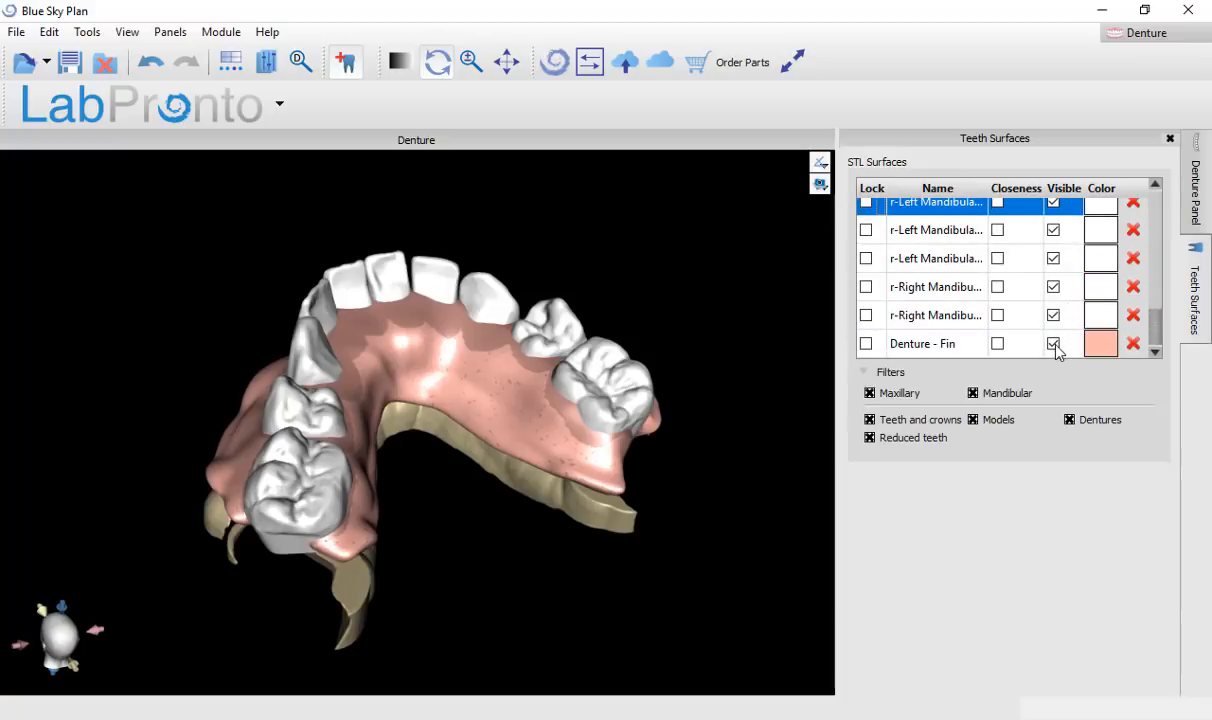
pyautogui.click(1053, 343)
pyautogui.moveTo(660, 465); pyautogui.dragTo(673, 395)
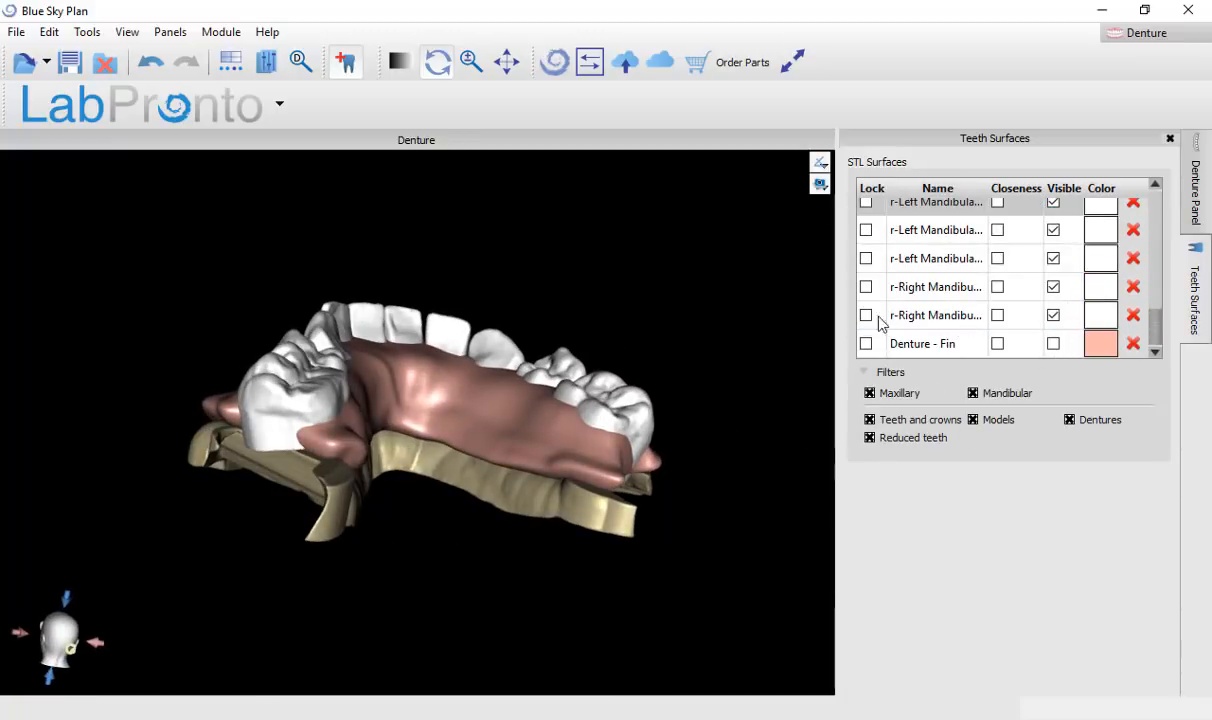
pyautogui.scroll(3, 955, 275)
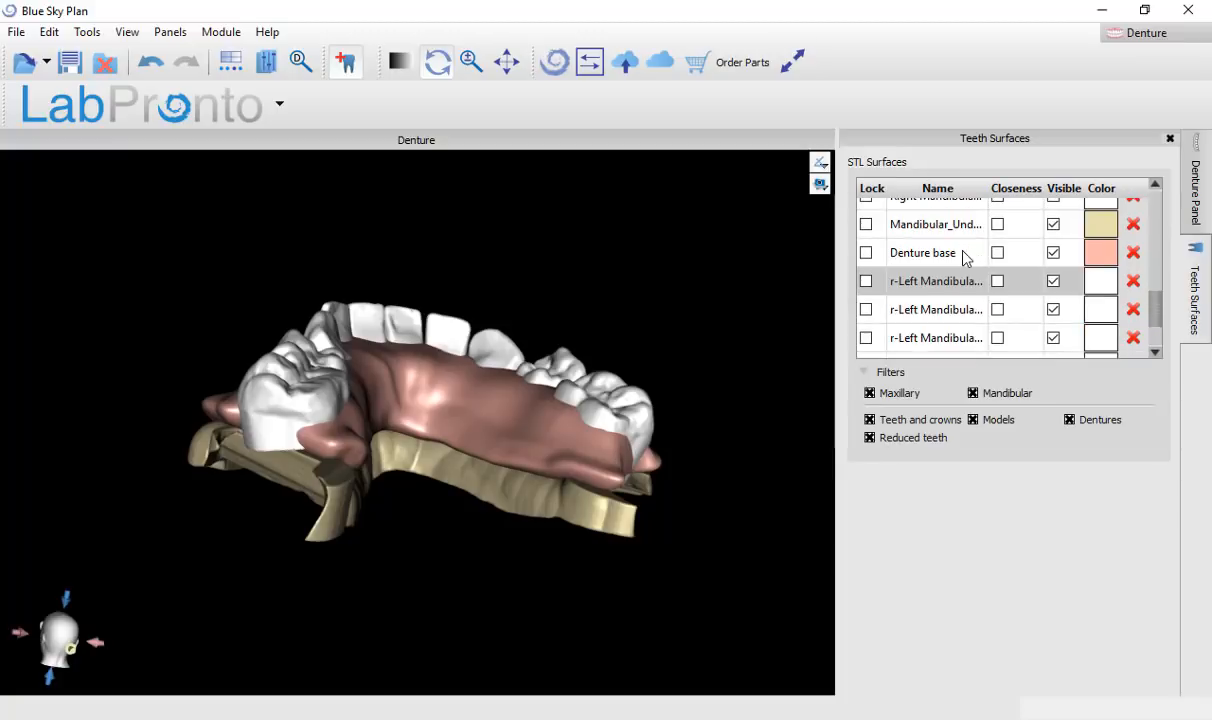
pyautogui.scroll(-3, 944, 335)
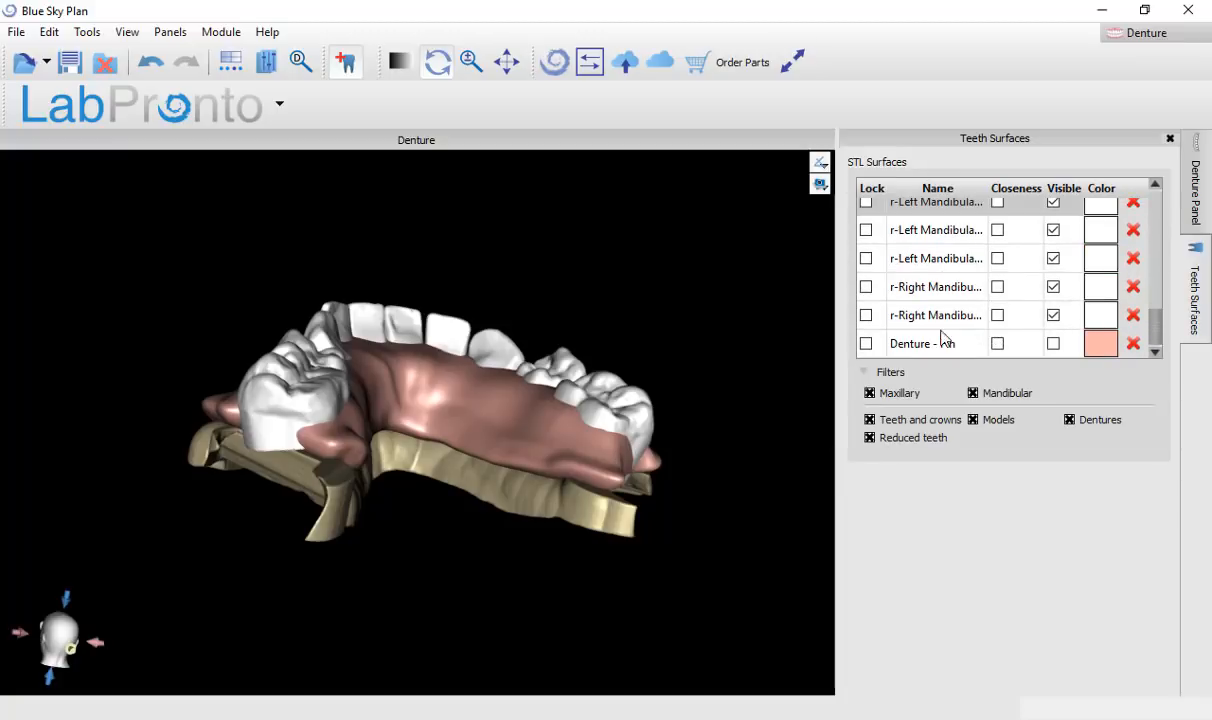
pyautogui.moveTo(744, 270); pyautogui.dragTo(589, 432)
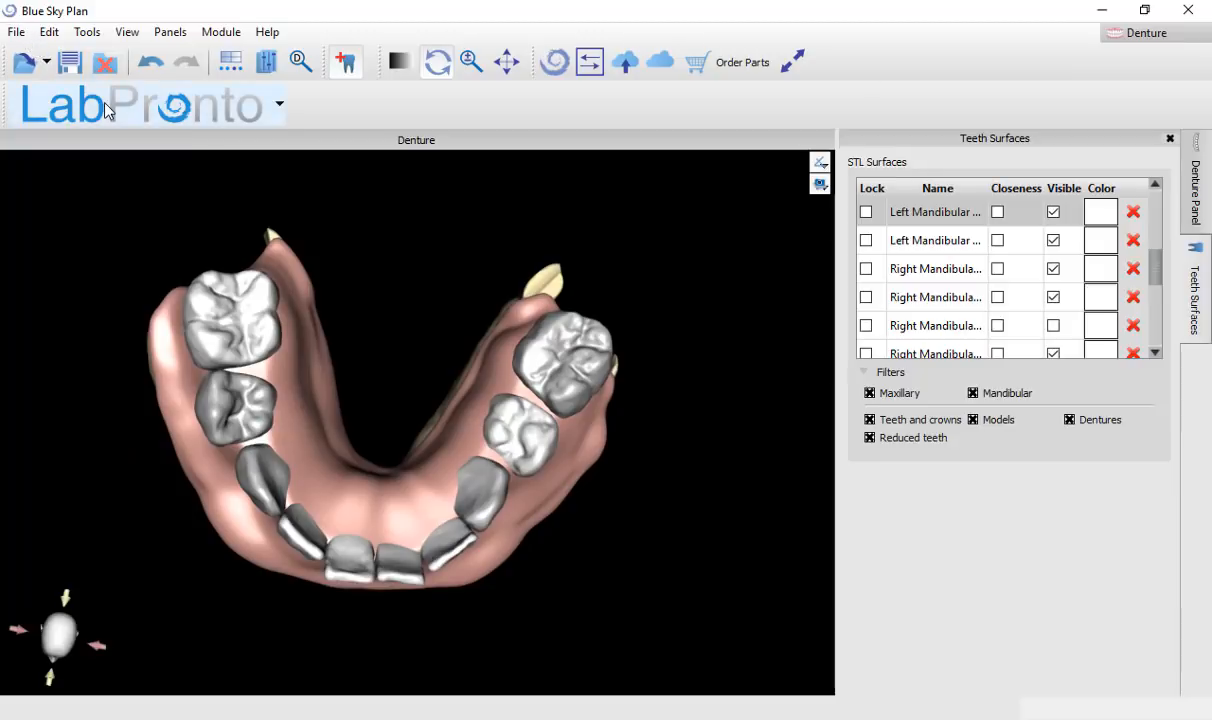
# Step: Set up a data export that includes Denture base but not Mandibular_Undercut, and review which virtual teeth are included
pyautogui.click(16, 31)
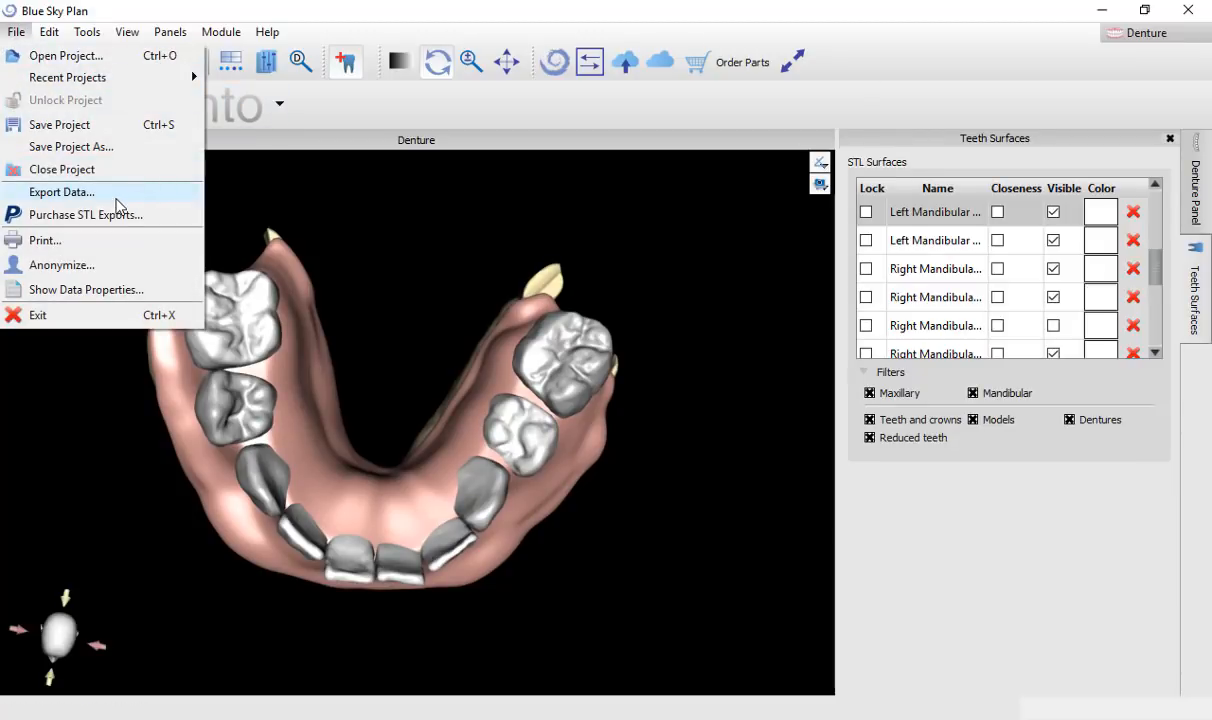
pyautogui.click(115, 197)
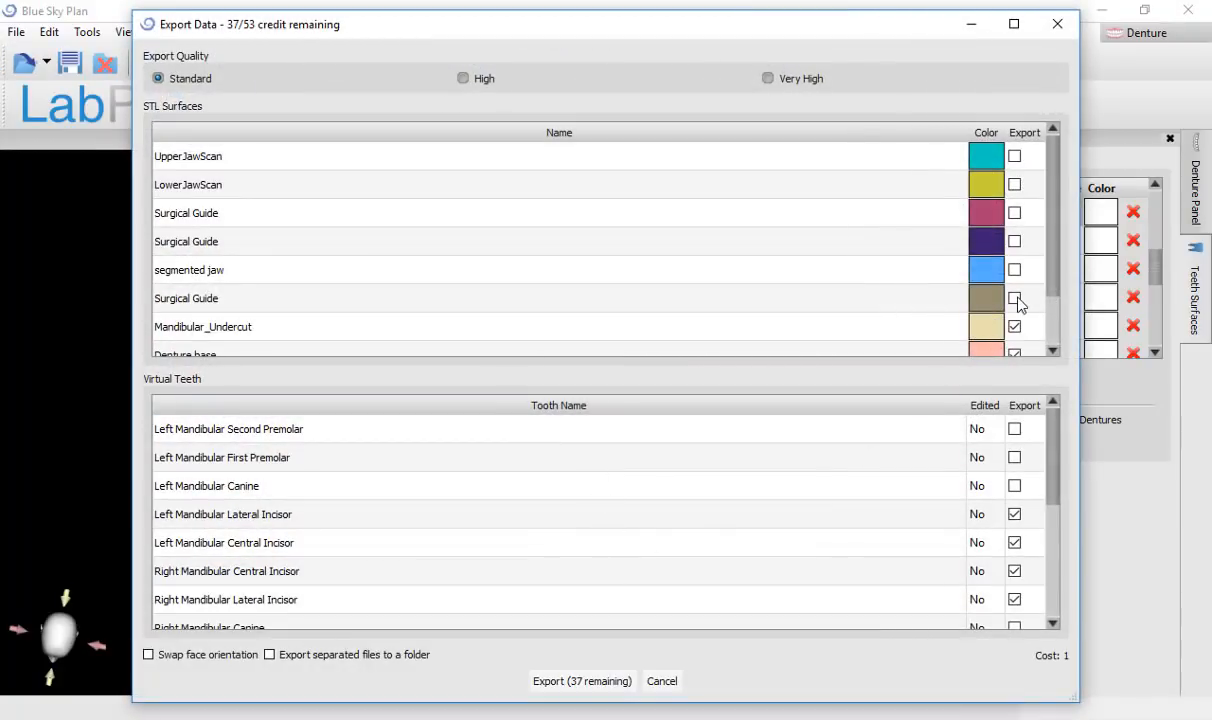
pyautogui.click(1014, 327)
pyautogui.scroll(-1, 1016, 333)
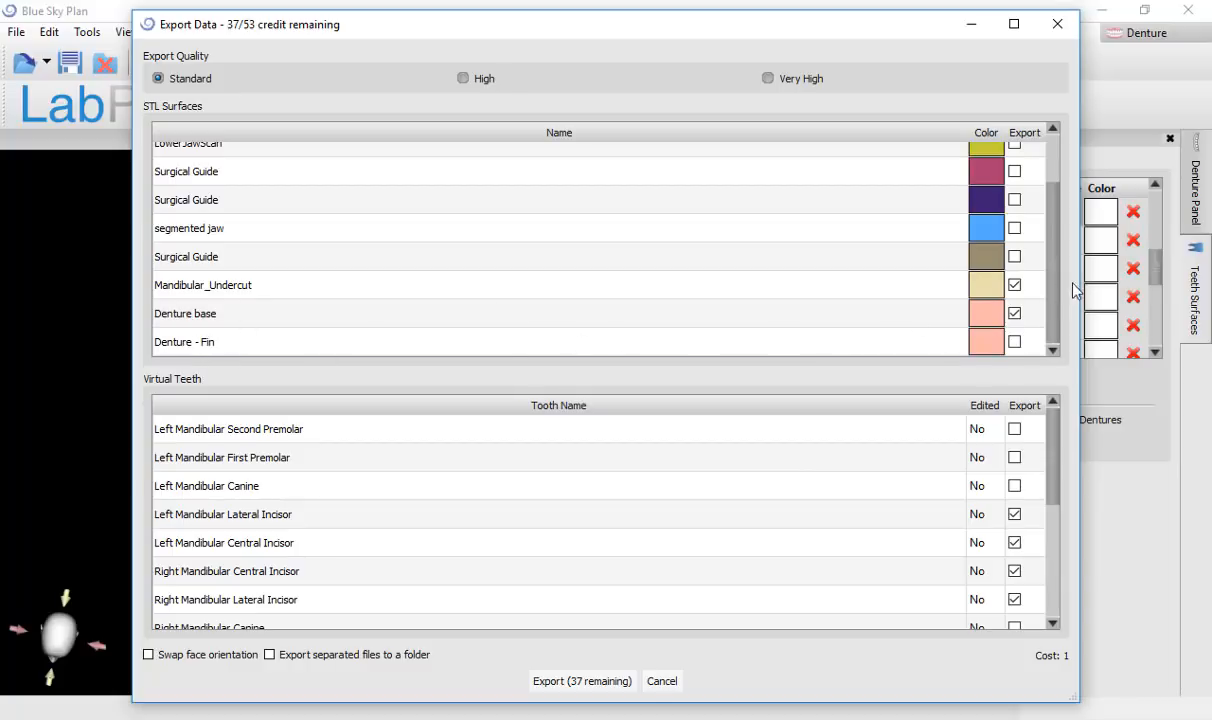
pyautogui.click(1015, 286)
pyautogui.scroll(-3, 822, 511)
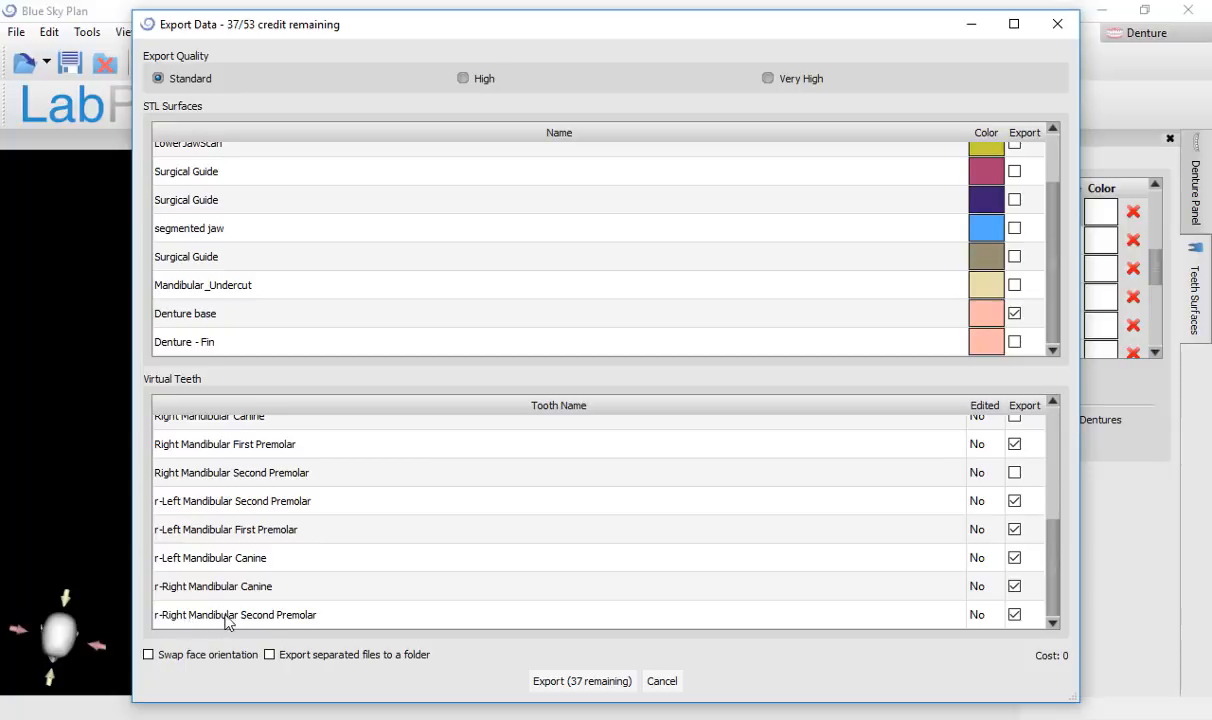
pyautogui.click(256, 480)
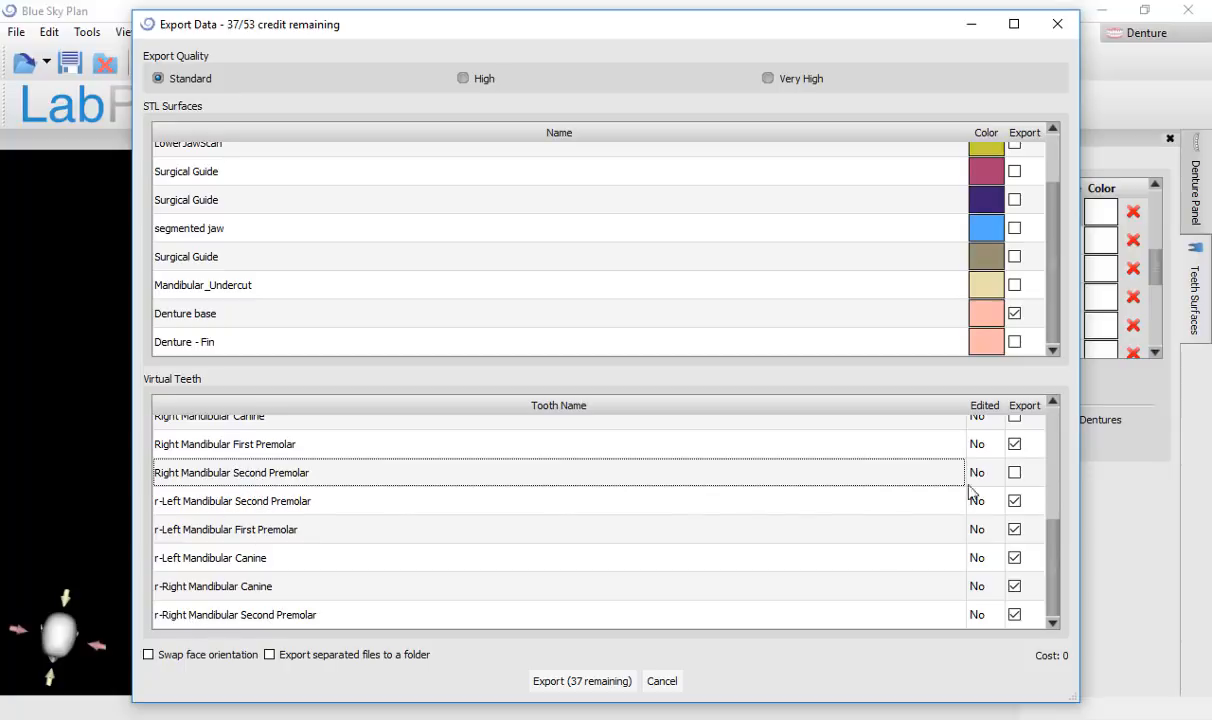
pyautogui.scroll(3, 1017, 500)
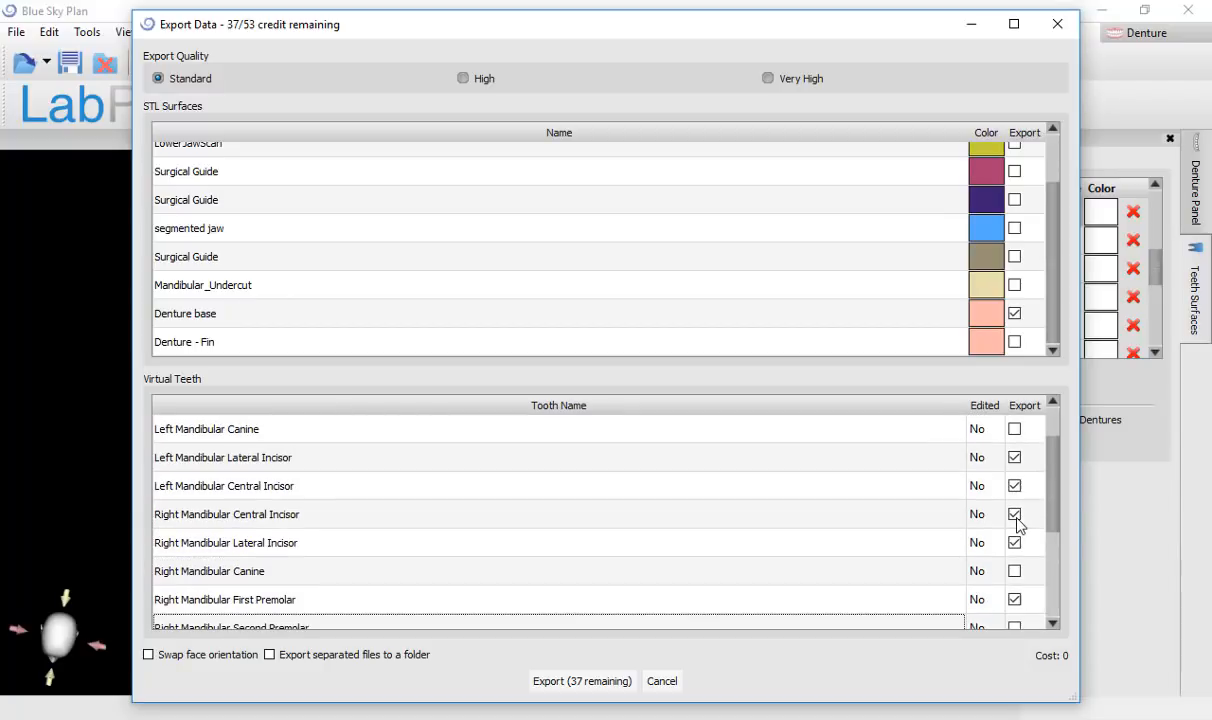
pyautogui.scroll(-3, 1020, 528)
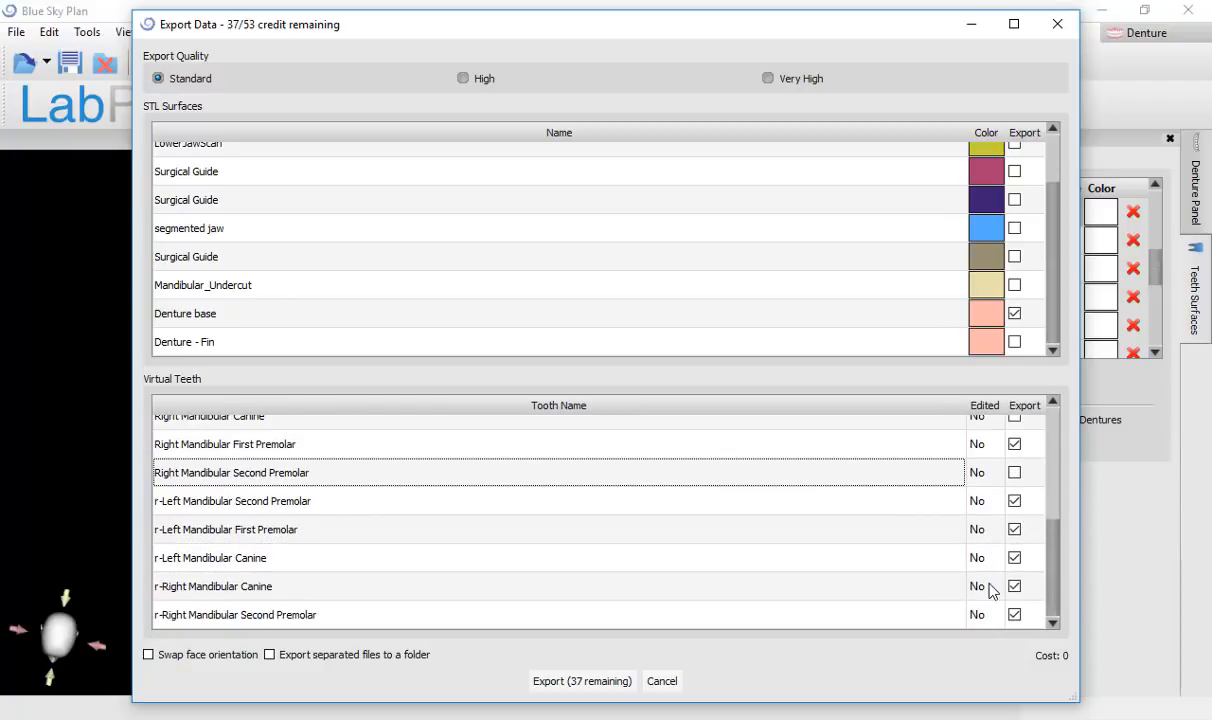
# Step: Export the selected surfaces and teeth to the desktop as an STL file named TEMP HYBRID
pyautogui.click(594, 685)
pyautogui.moveTo(580, 716)
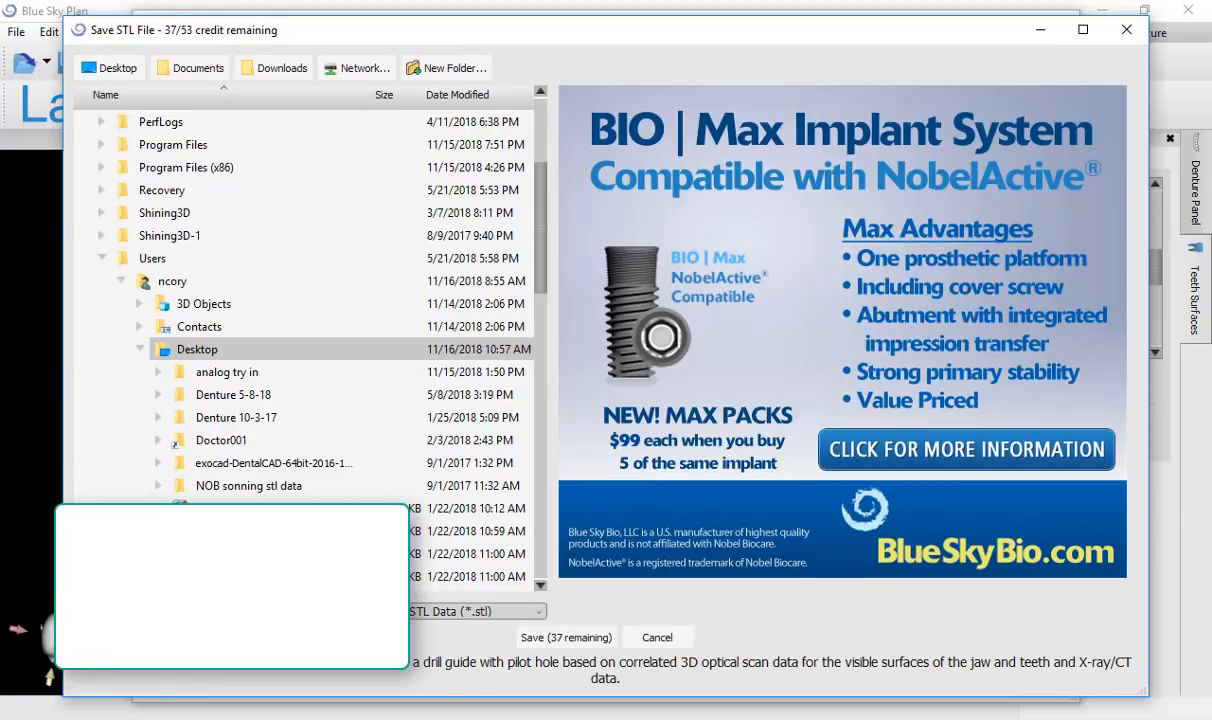
pyautogui.write('TEMP HYBRID')
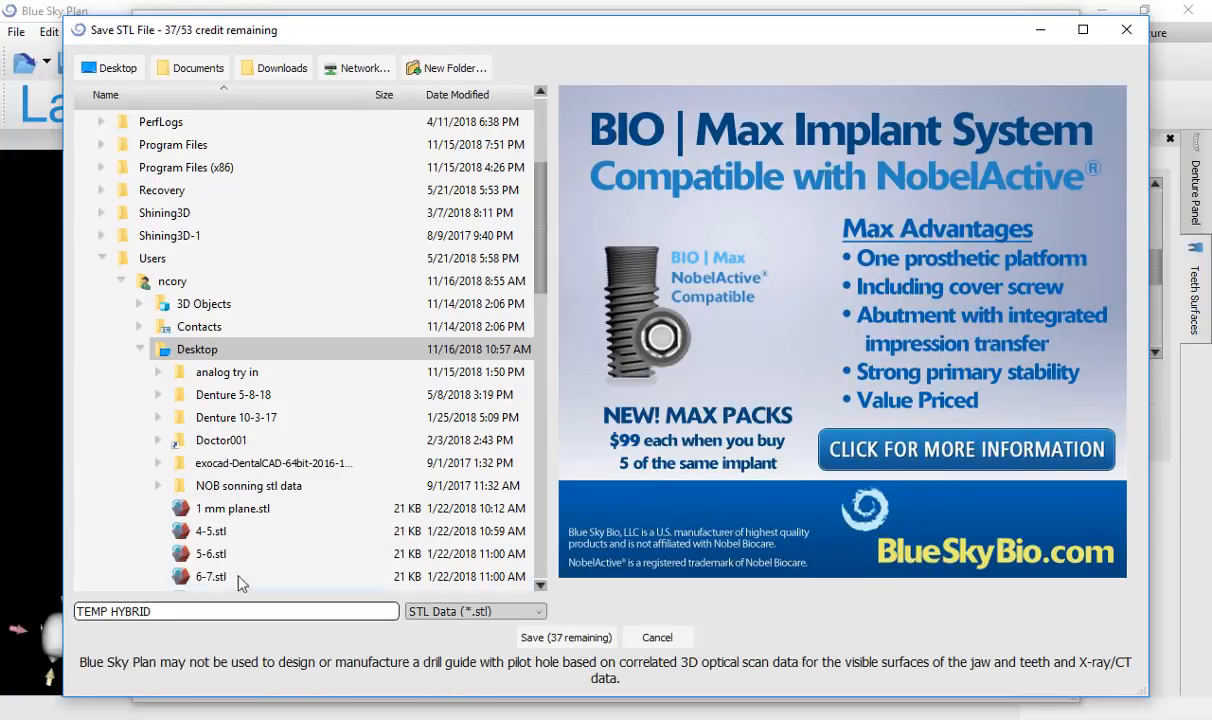
pyautogui.click(535, 637)
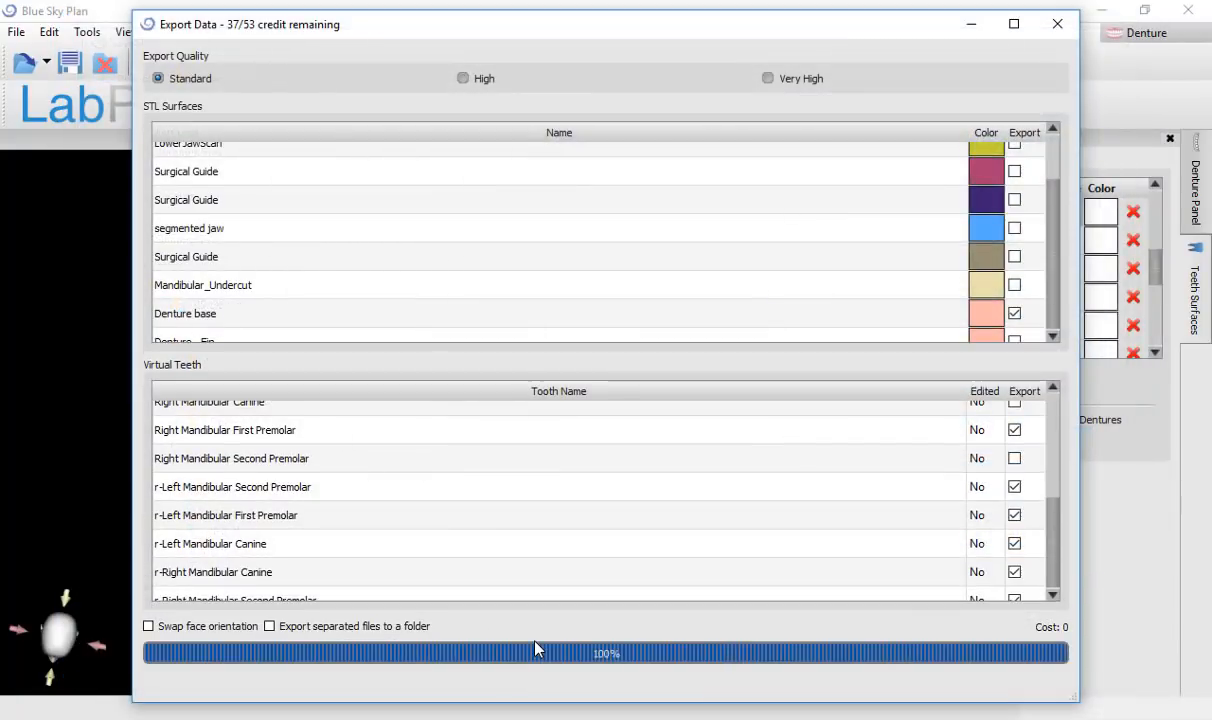
# Step: Find the TEMP HYBRID file on the desktop, open it with Meshmixer, and decline the program update
pyautogui.hotkey('alt', 'Tab')
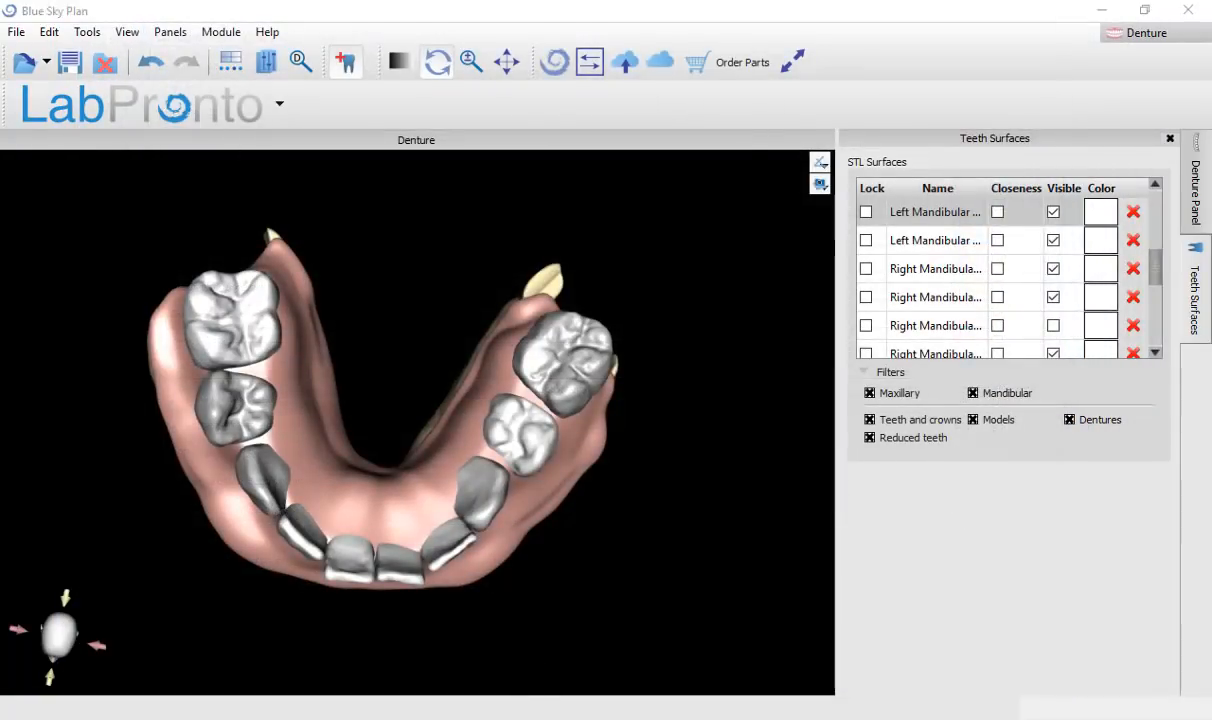
pyautogui.click(100, 222)
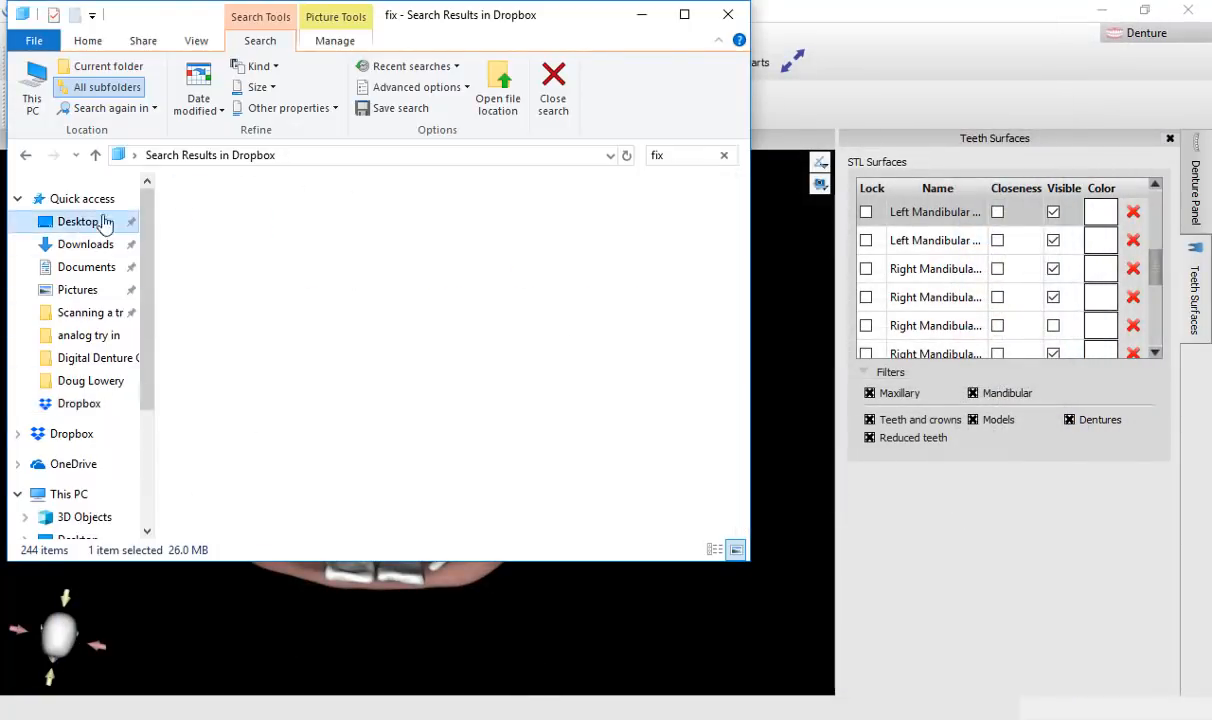
pyautogui.scroll(-3, 432, 318)
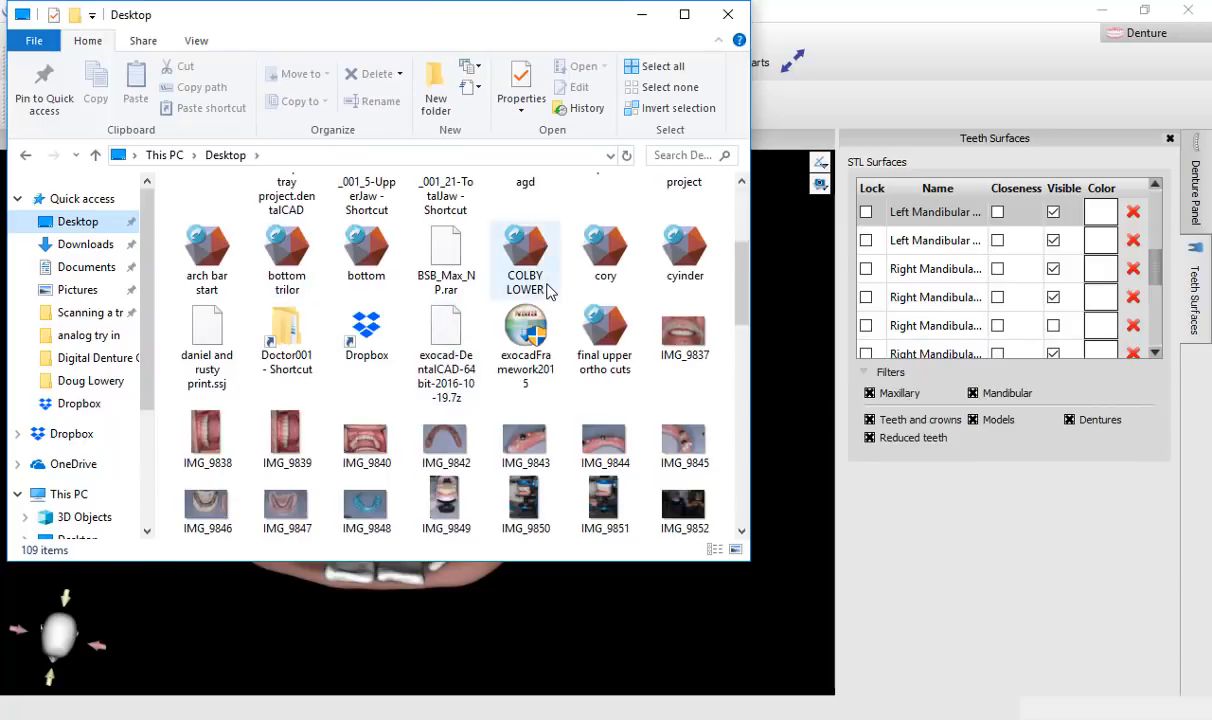
pyautogui.scroll(-5, 500, 330)
pyautogui.click(446, 462)
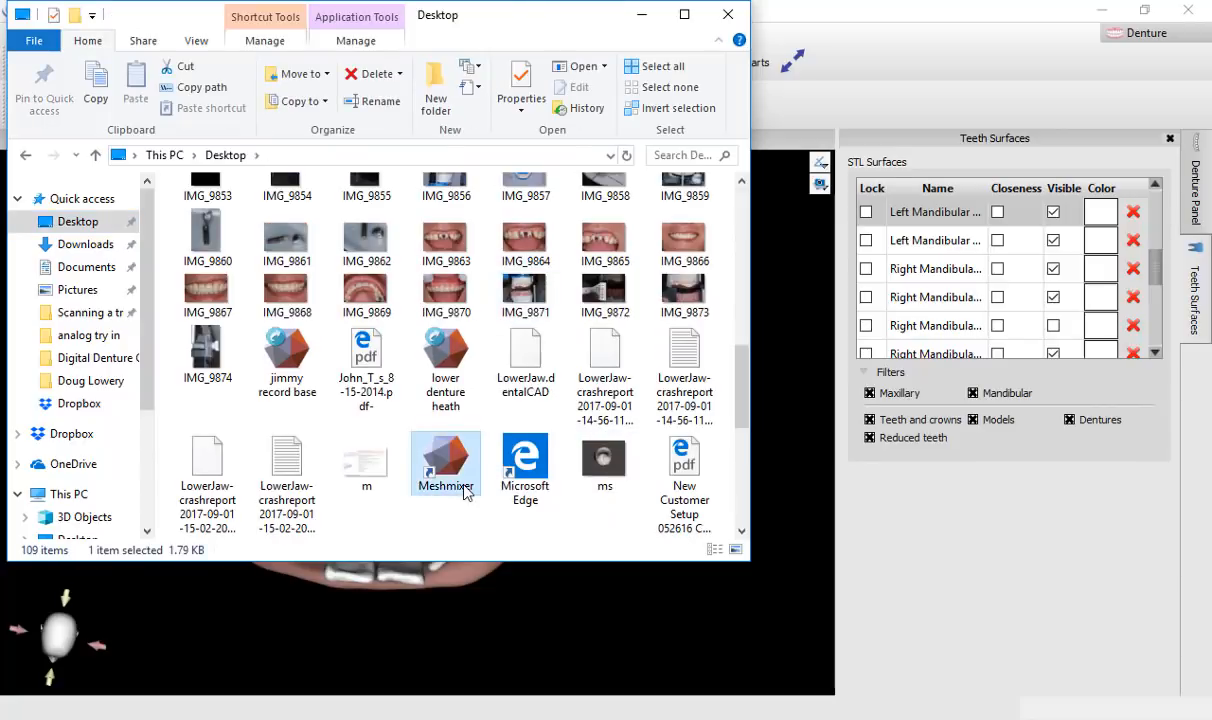
pyautogui.scroll(-3, 450, 470)
pyautogui.click(688, 492)
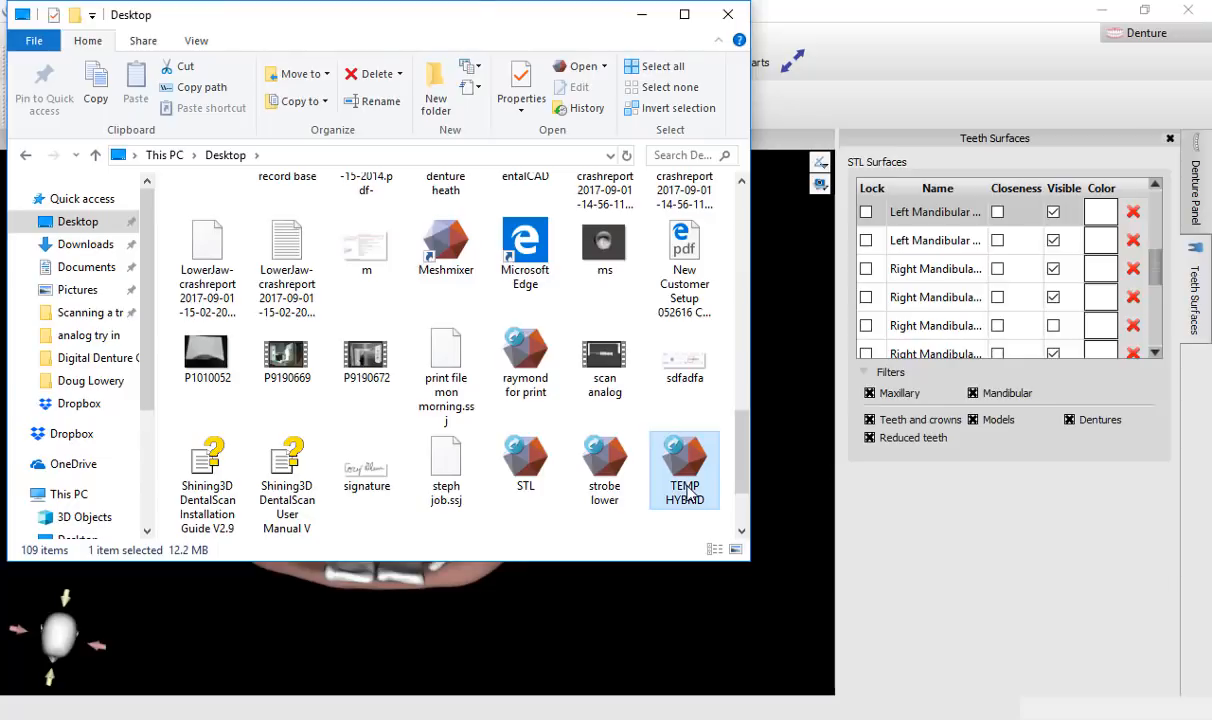
pyautogui.rightClick(687, 492)
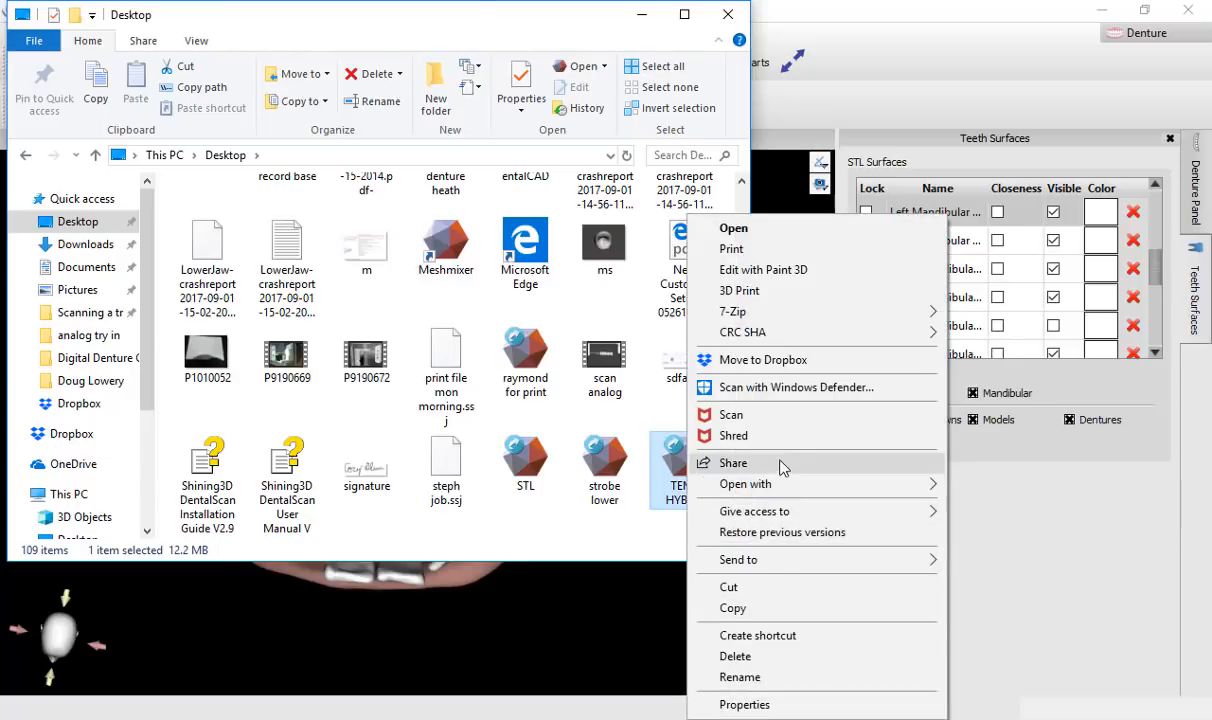
pyautogui.moveTo(790, 486)
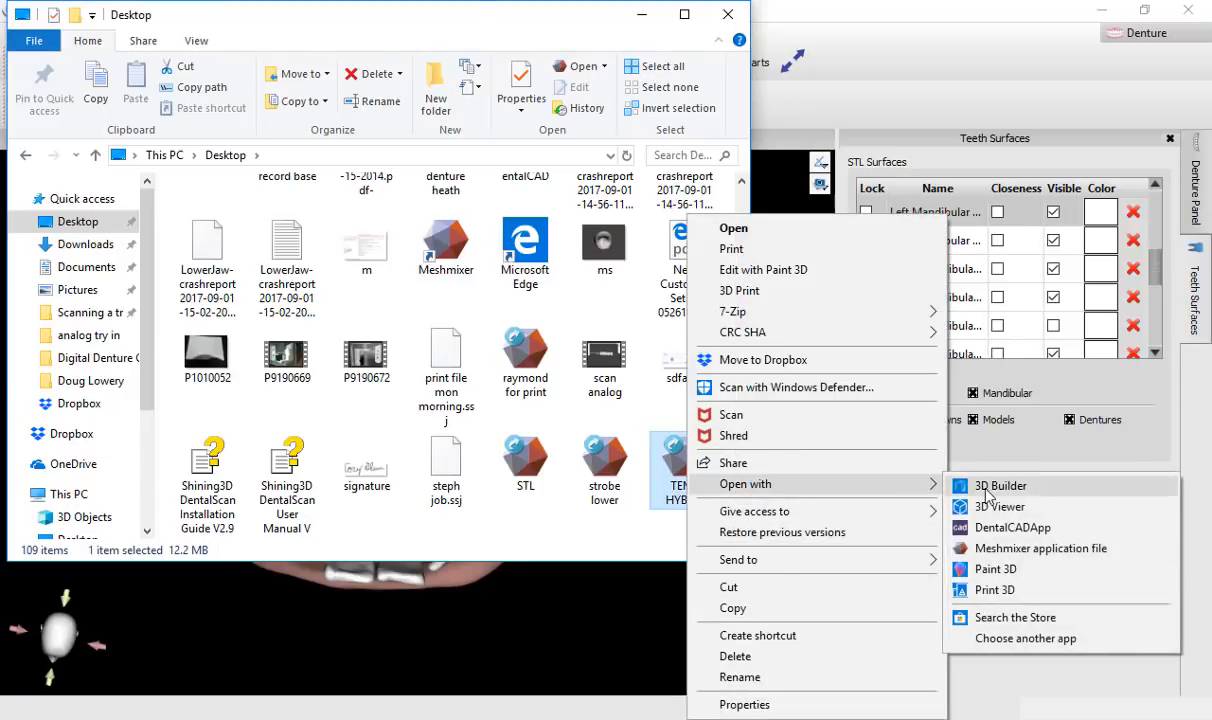
pyautogui.click(1018, 549)
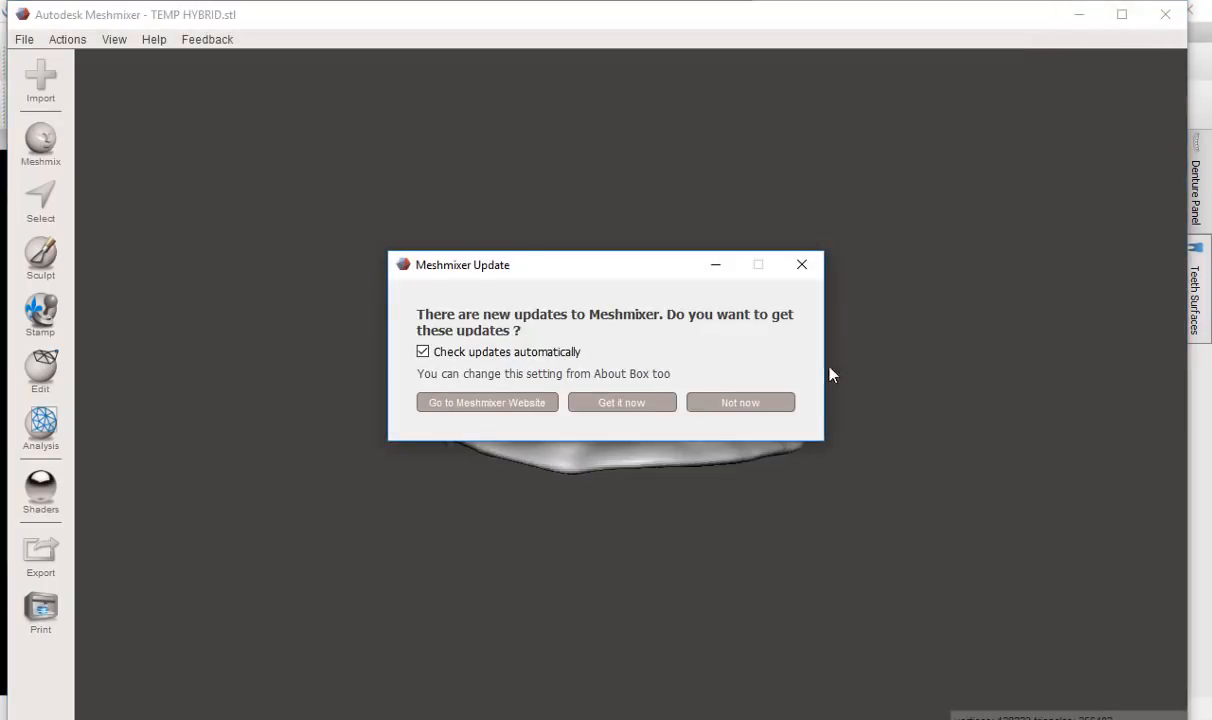
pyautogui.click(788, 402)
# Step: Inspect the exported denture mesh from its underside and from the front
pyautogui.moveTo(795, 327); pyautogui.dragTo(652, 181, button='right')
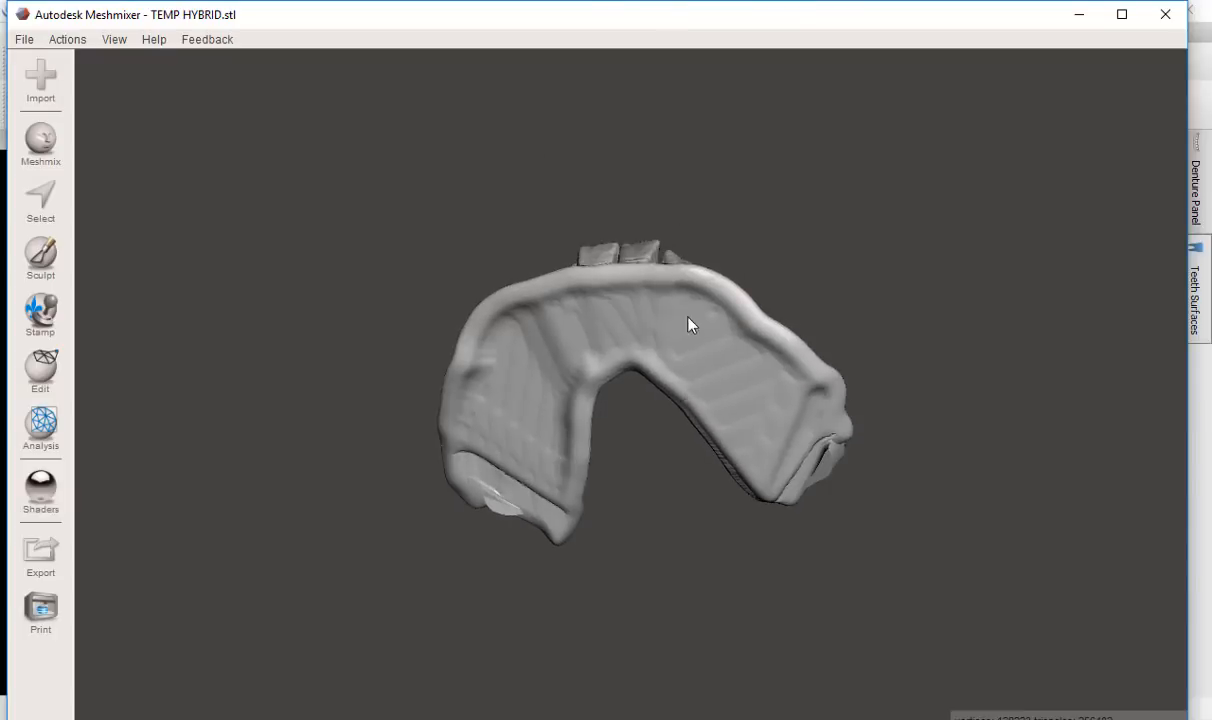
pyautogui.moveTo(688, 323)
pyautogui.mouseDown(button='right')
pyautogui.moveTo(687, 265)
pyautogui.moveTo(663, 354)
pyautogui.moveTo(706, 433)
pyautogui.moveTo(704, 455)
pyautogui.moveTo(690, 428)
pyautogui.moveTo(710, 322)
pyautogui.mouseUp(button='right')
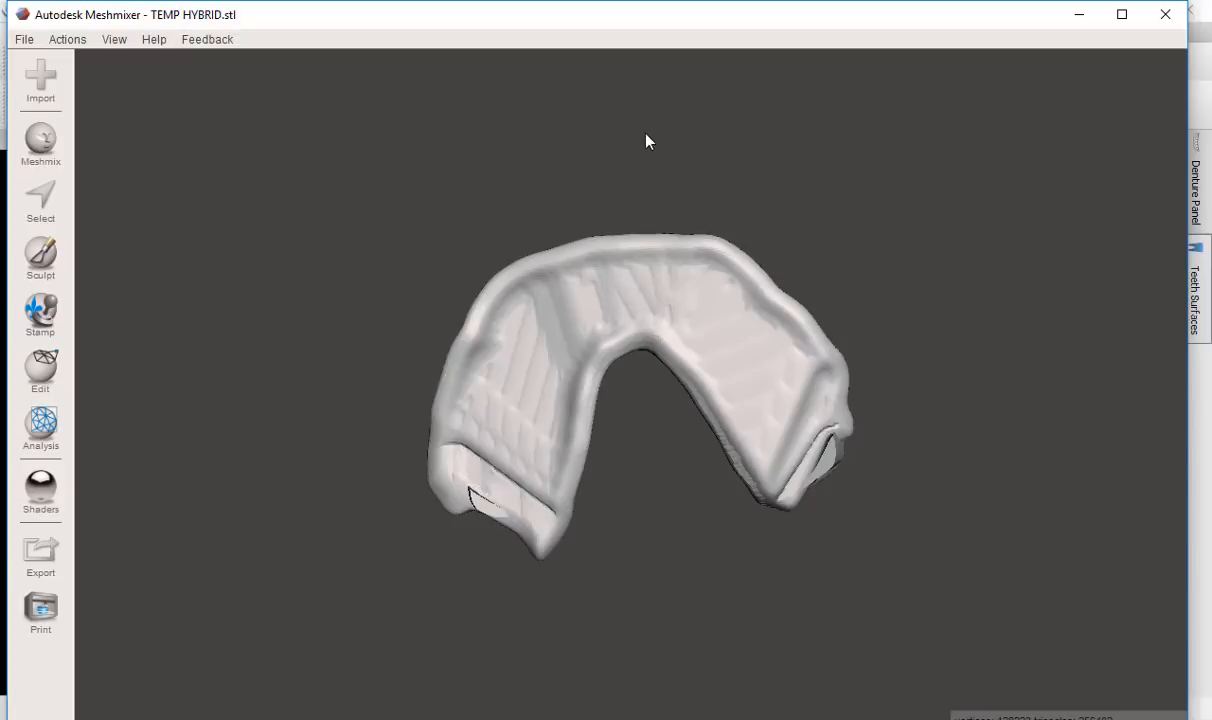
pyautogui.moveTo(646, 141); pyautogui.dragTo(682, 447, button='right')
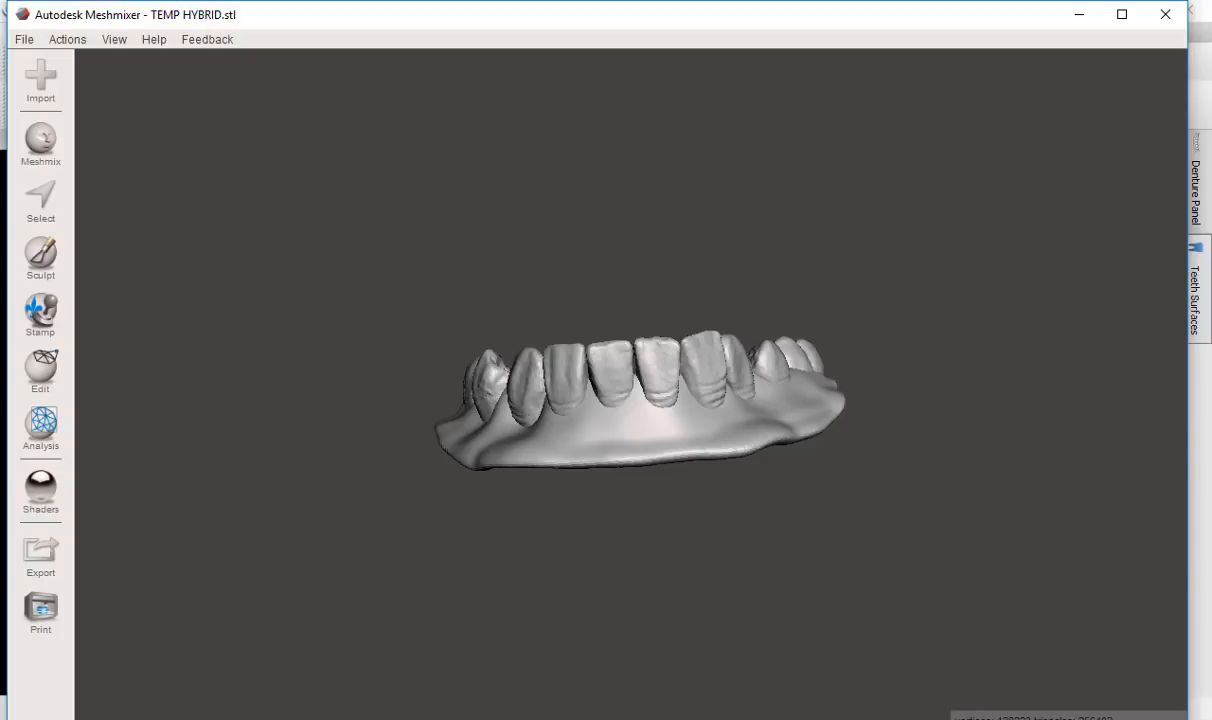
# Step: Return to Blue Sky Plan and switch from the Denture module to the Advanced Surgical Guide module
pyautogui.hotkey('alt', 'Tab')
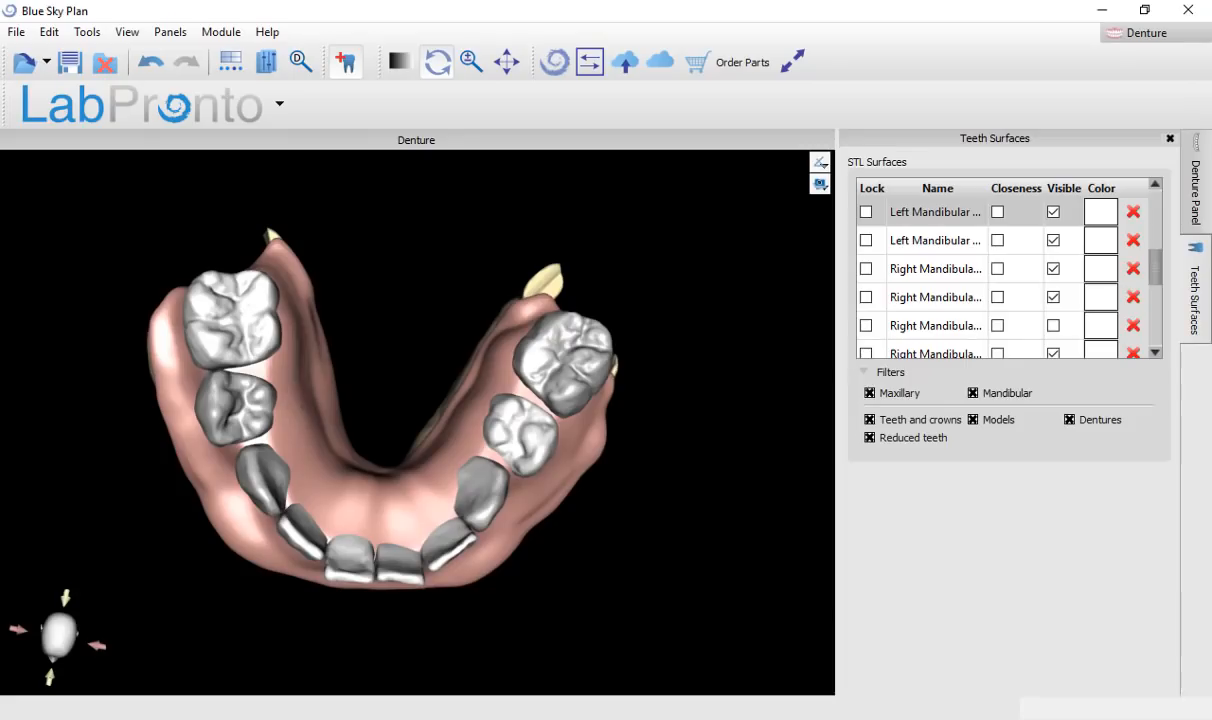
pyautogui.scroll(1, 498, 584)
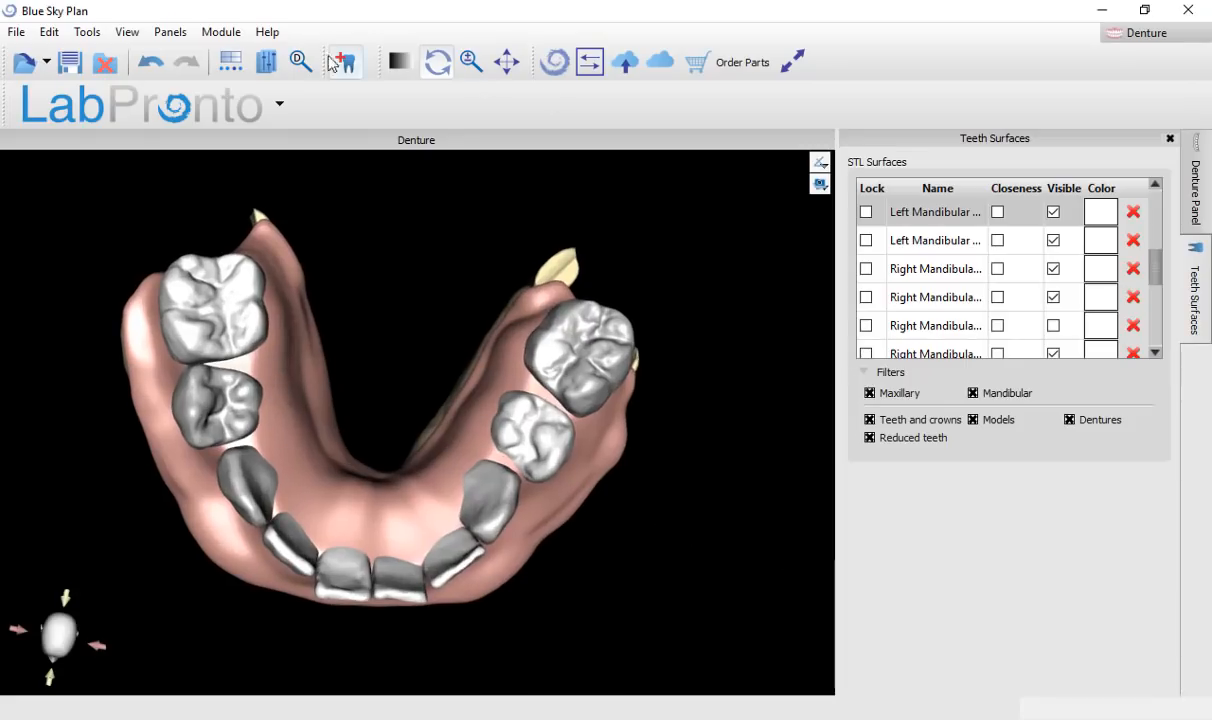
pyautogui.click(236, 38)
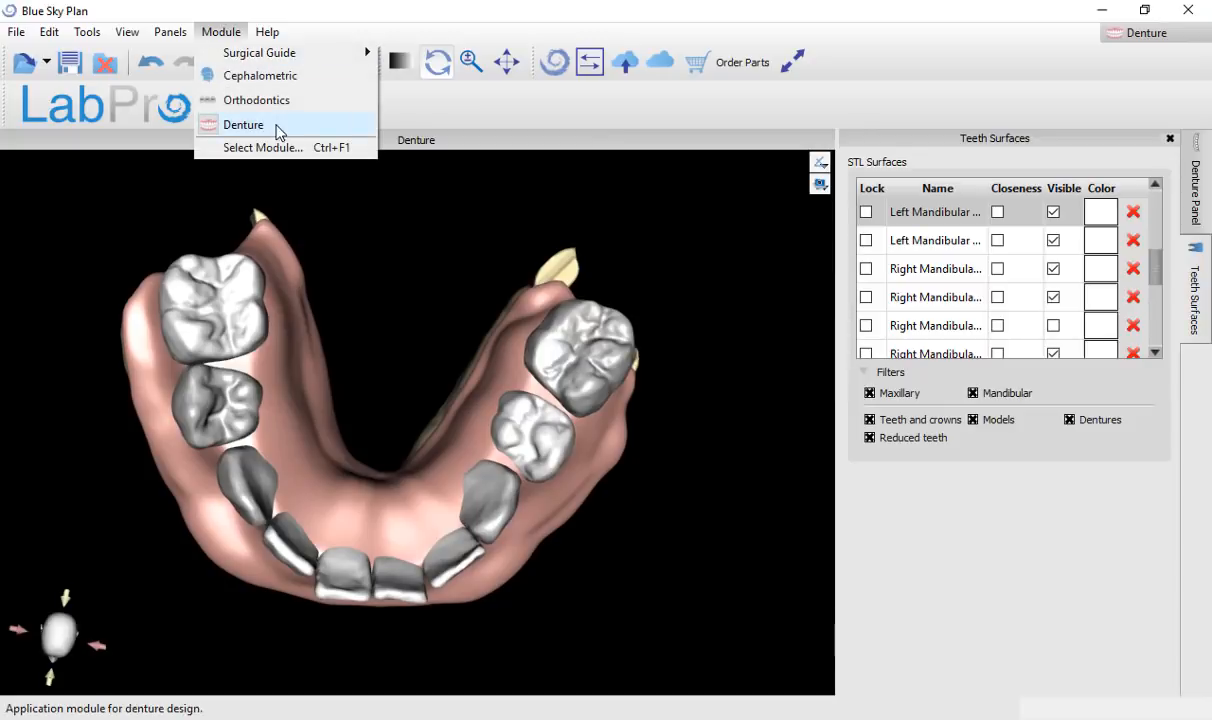
pyautogui.moveTo(309, 57)
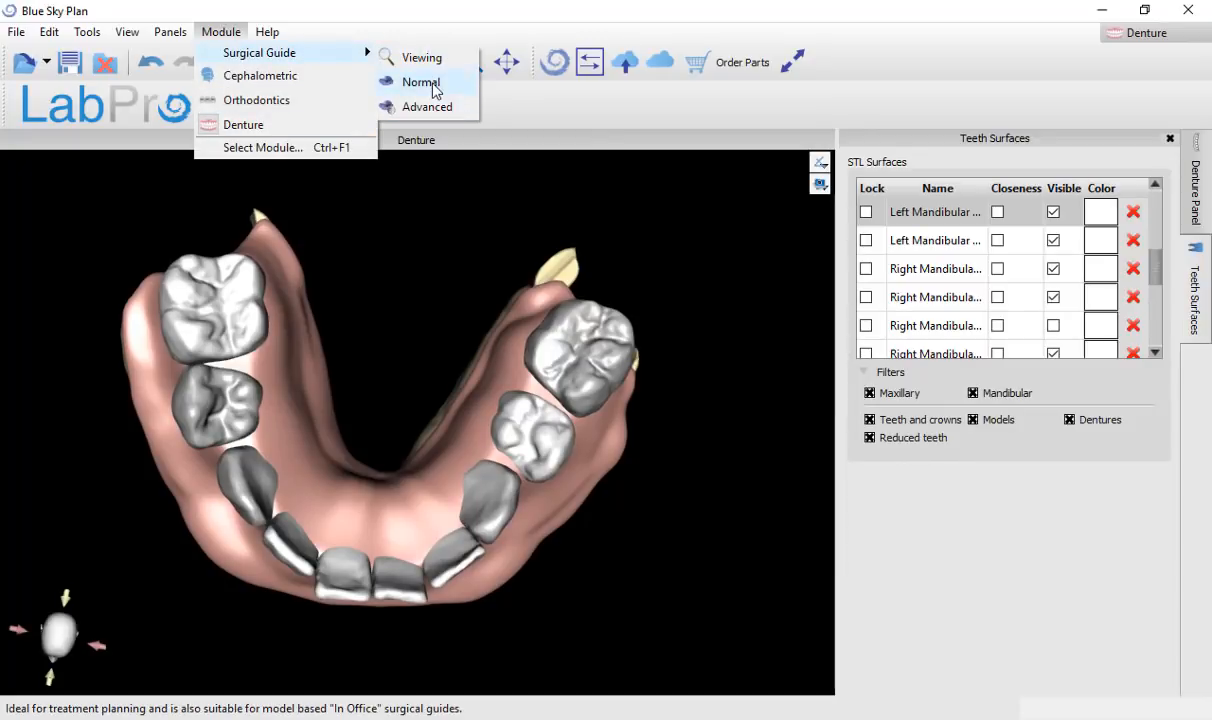
pyautogui.click(428, 107)
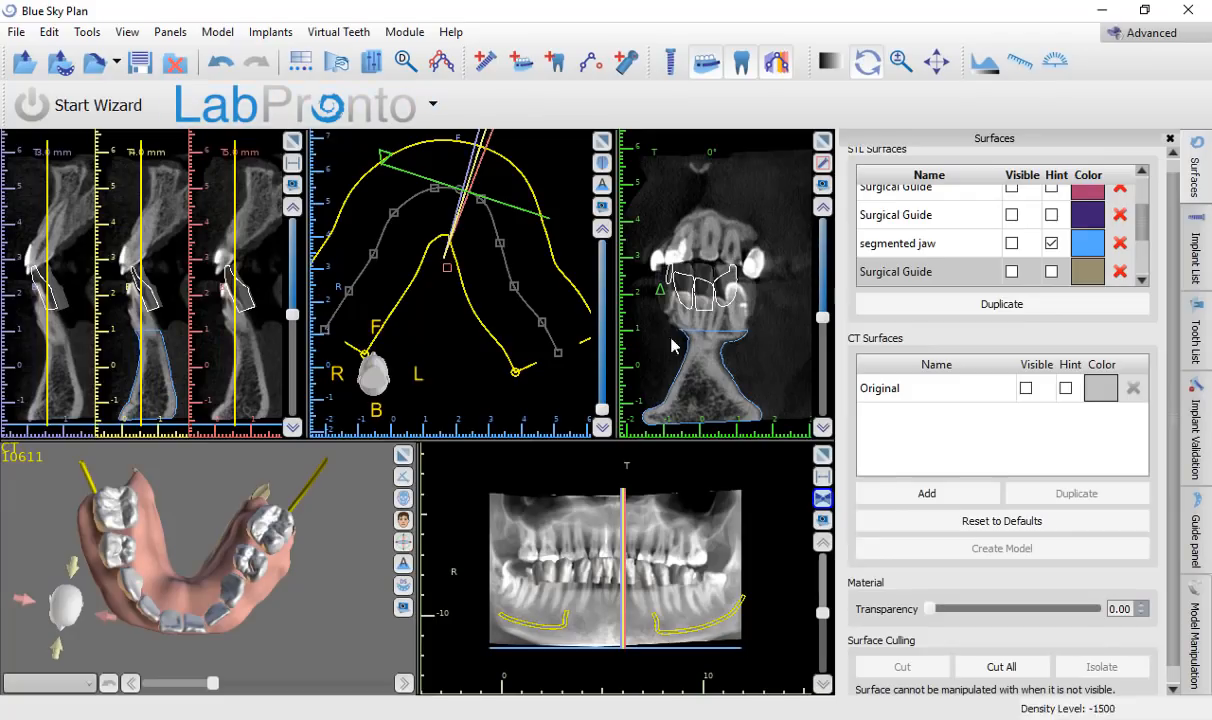
# Step: Show the segmented jaw surface with the denture base and hide the Mandibular_Undercut surface
pyautogui.click(1012, 243)
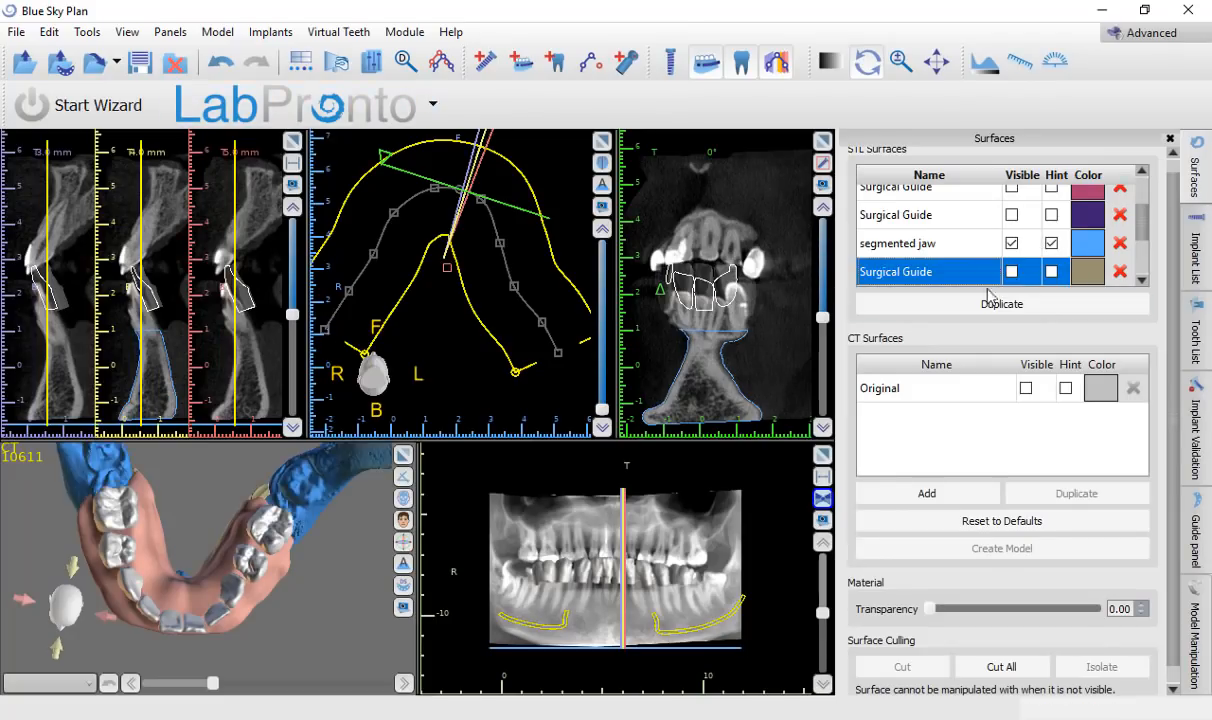
pyautogui.moveTo(325, 636); pyautogui.dragTo(260, 500)
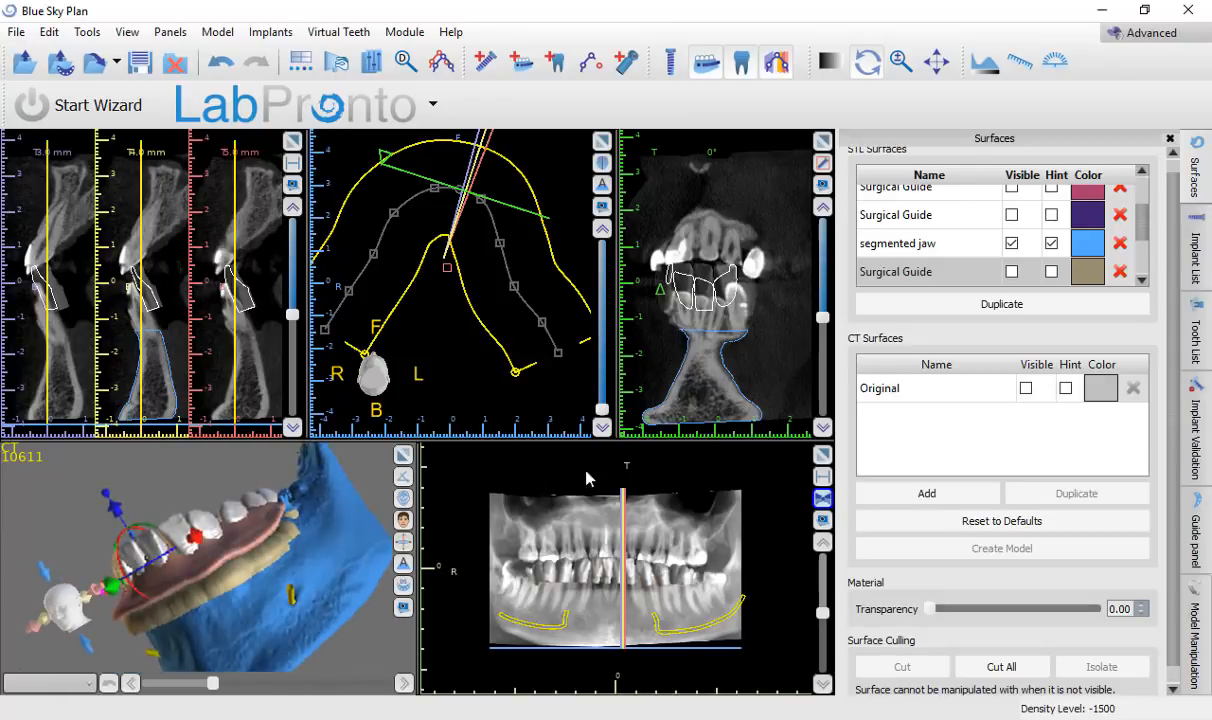
pyautogui.click(1012, 271)
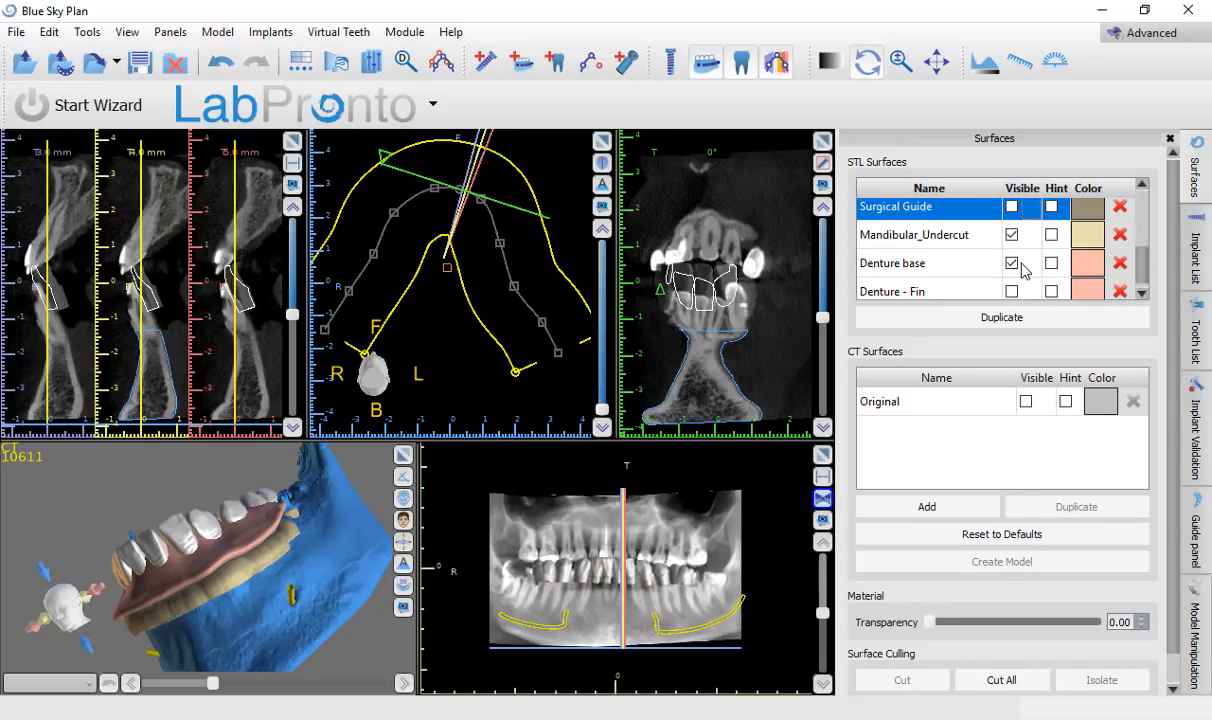
pyautogui.click(1012, 236)
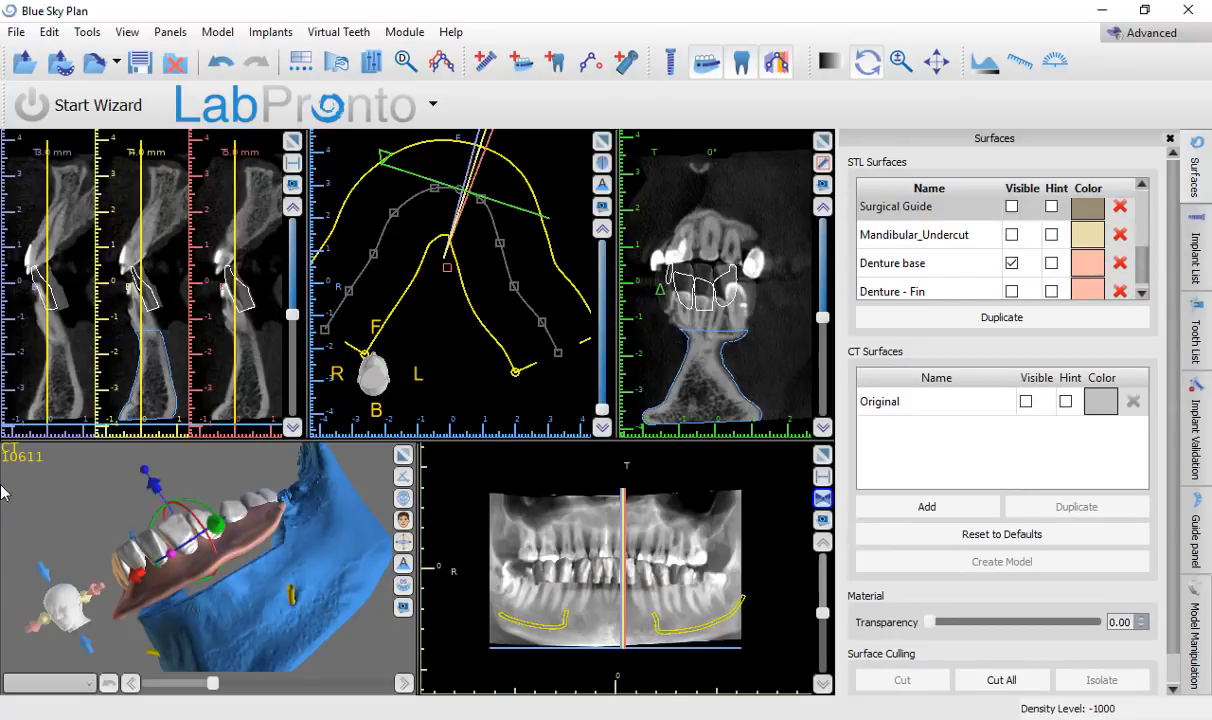
pyautogui.moveTo(96, 507); pyautogui.dragTo(270, 450)
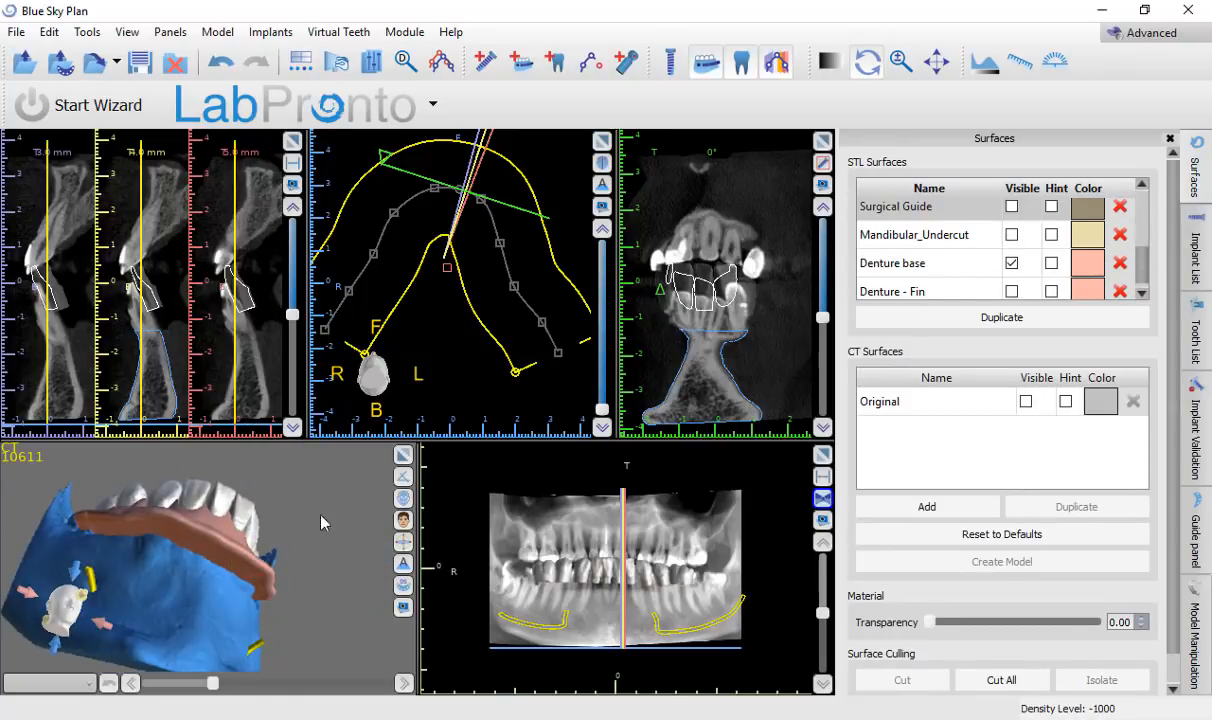
# Step: Maximize the 3D view and examine the space between the denture base and the segmented jaw from both sides and the front
pyautogui.click(402, 456)
pyautogui.moveTo(517, 158); pyautogui.dragTo(463, 268)
pyautogui.moveTo(656, 280); pyautogui.dragTo(462, 336)
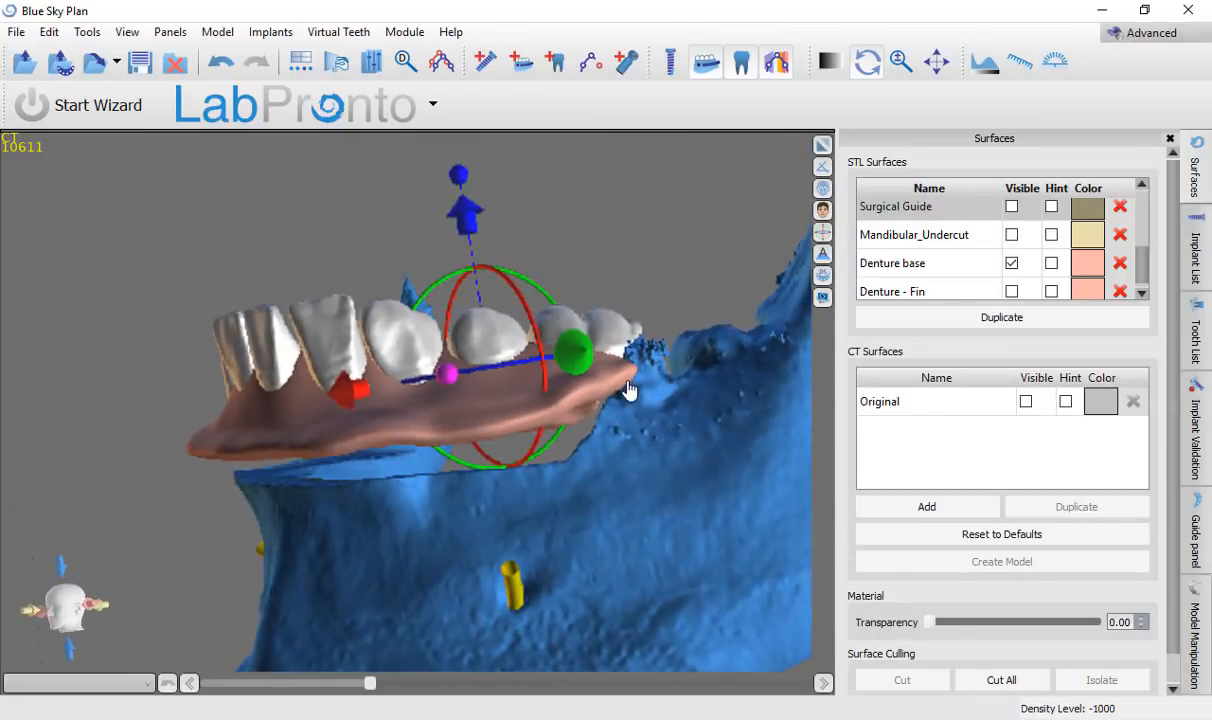
pyautogui.click(602, 330)
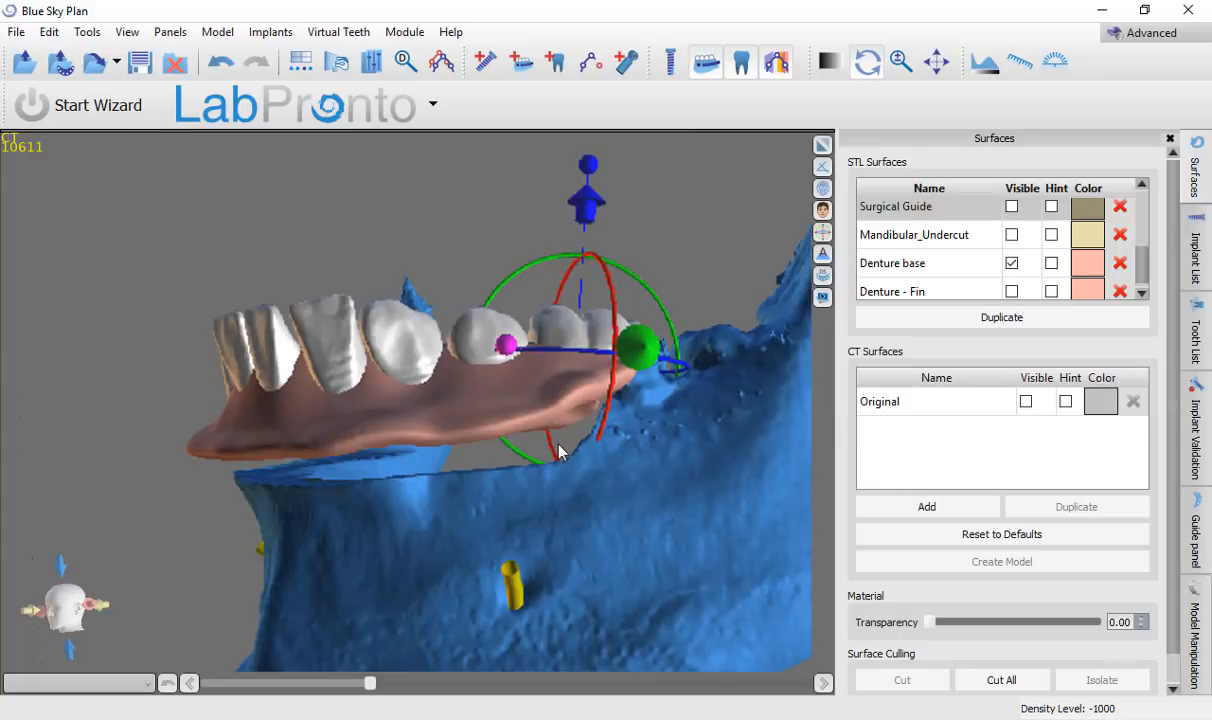
pyautogui.moveTo(78, 310); pyautogui.dragTo(558, 483)
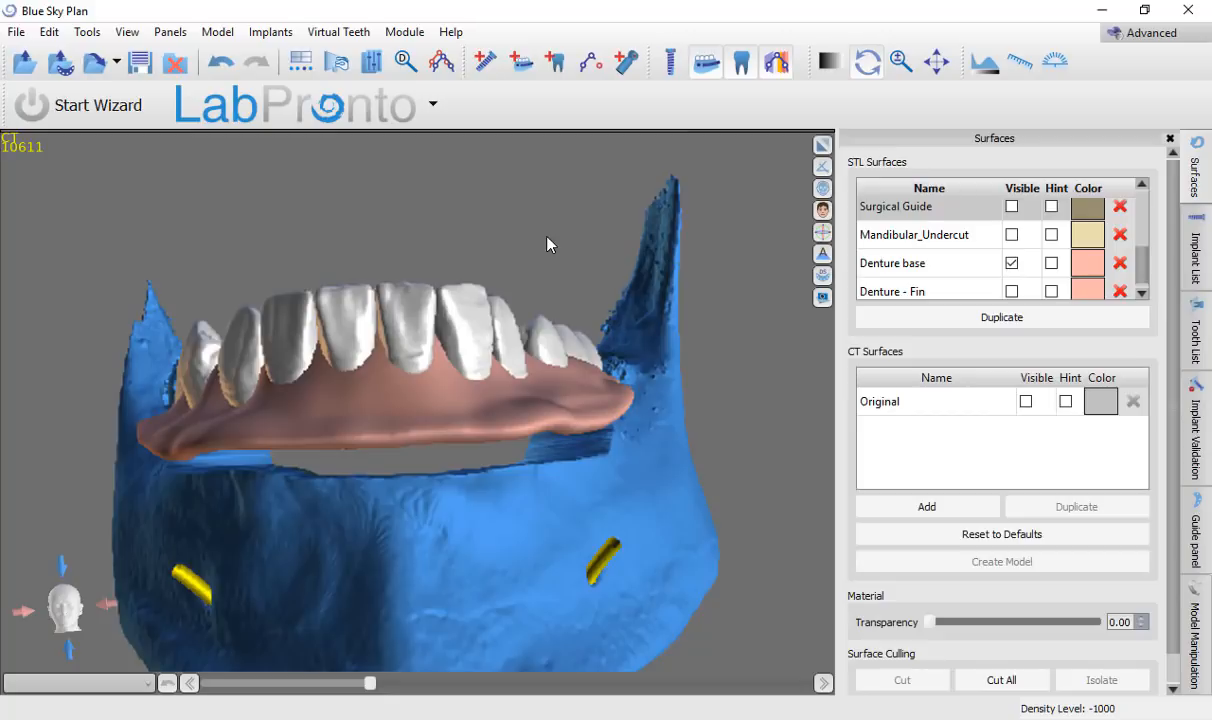
pyautogui.moveTo(549, 238); pyautogui.dragTo(660, 487)
pyautogui.moveTo(506, 530); pyautogui.dragTo(632, 455)
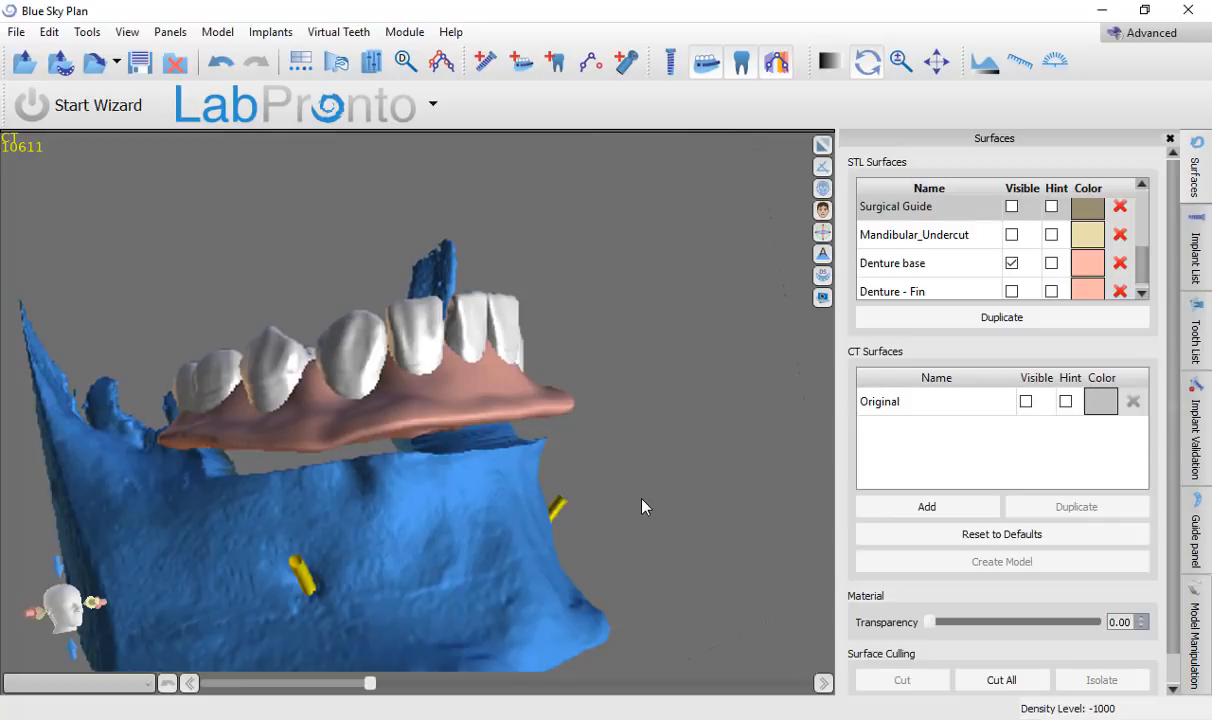
# Step: Hide the Denture base surface and the virtual teeth to expose the segmented jaw's ridge
pyautogui.click(1012, 263)
pyautogui.moveTo(700, 338); pyautogui.dragTo(580, 375)
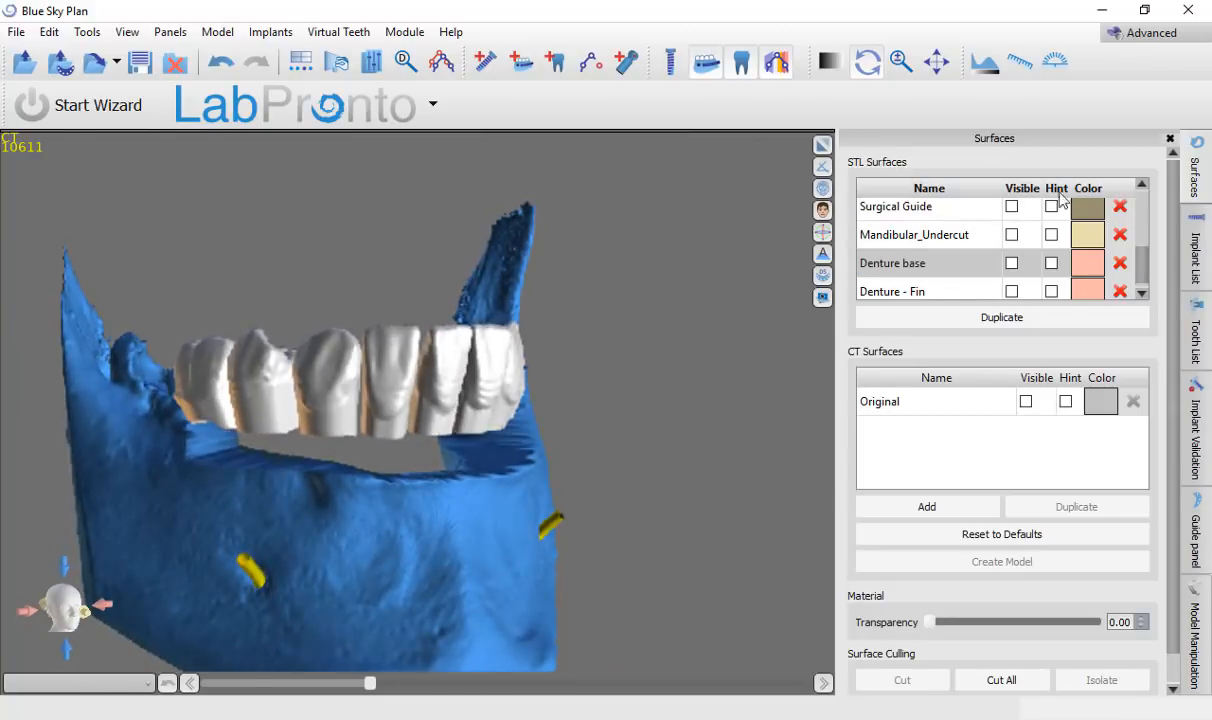
pyautogui.click(737, 64)
pyautogui.moveTo(514, 428); pyautogui.dragTo(400, 586)
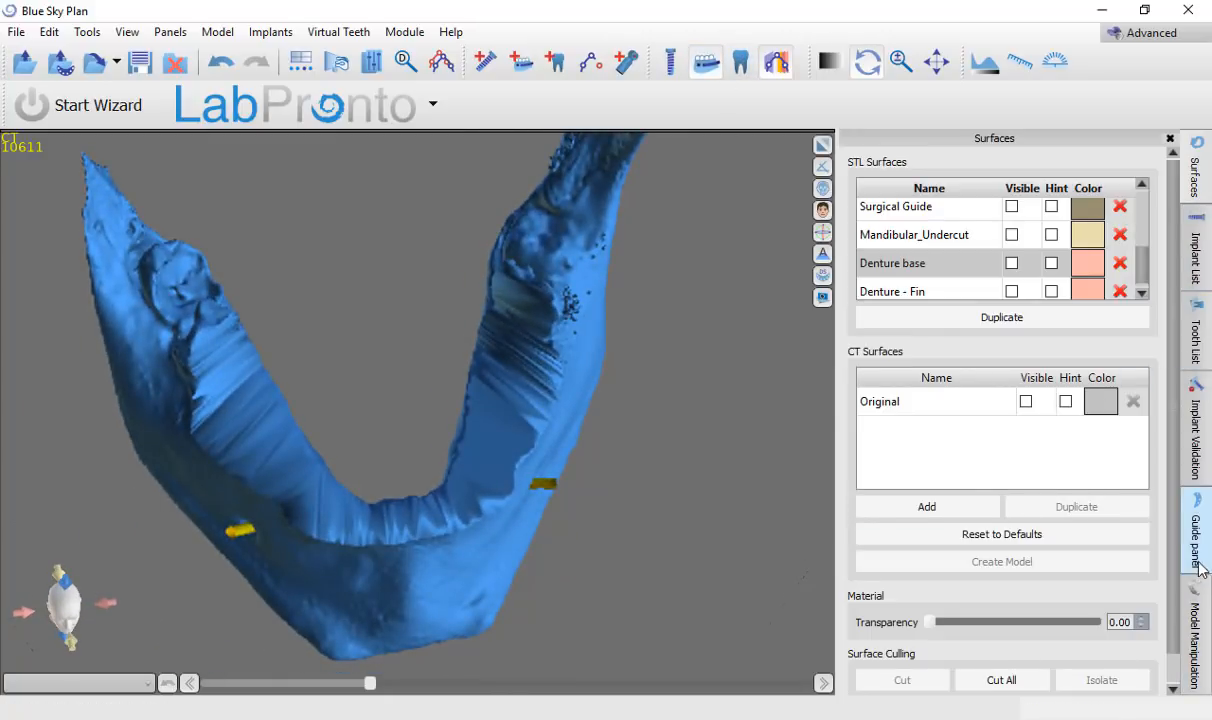
# Step: In the guide settings, set the guide thickness to 1 mm and enable Remove Undercuts
pyautogui.click(1195, 530)
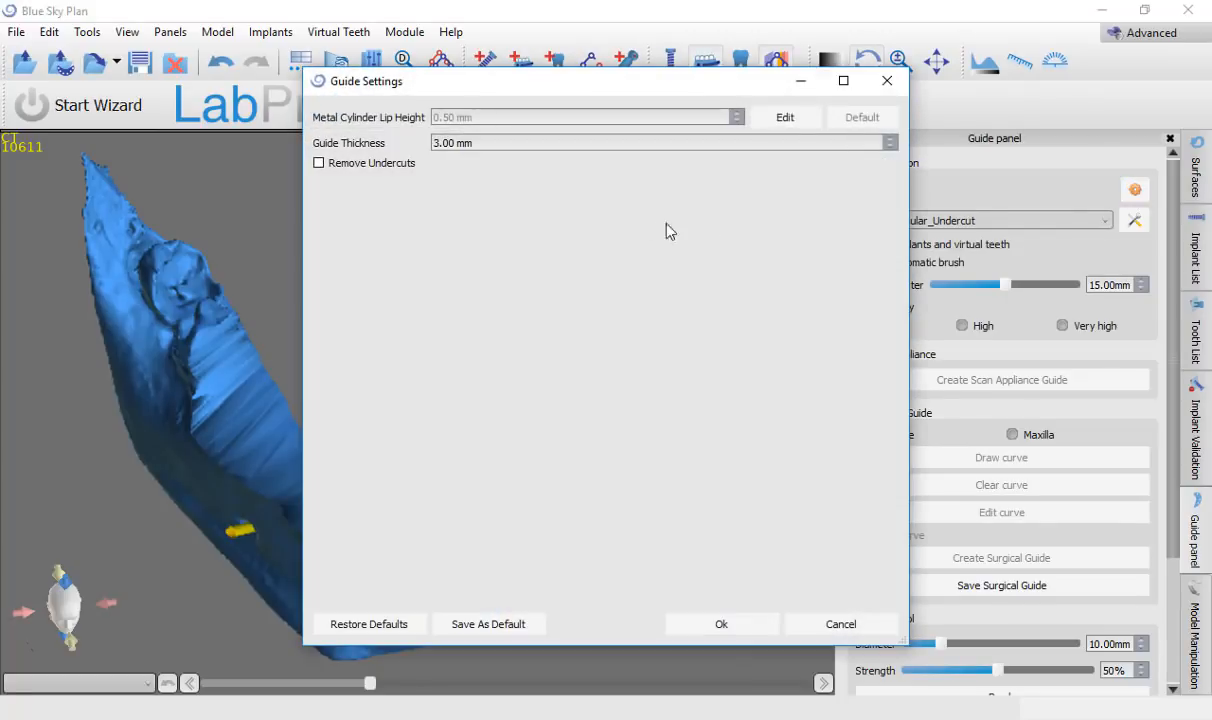
pyautogui.moveTo(499, 143); pyautogui.dragTo(174, 150)
pyautogui.write('1')
pyautogui.click(345, 165)
pyautogui.click(721, 624)
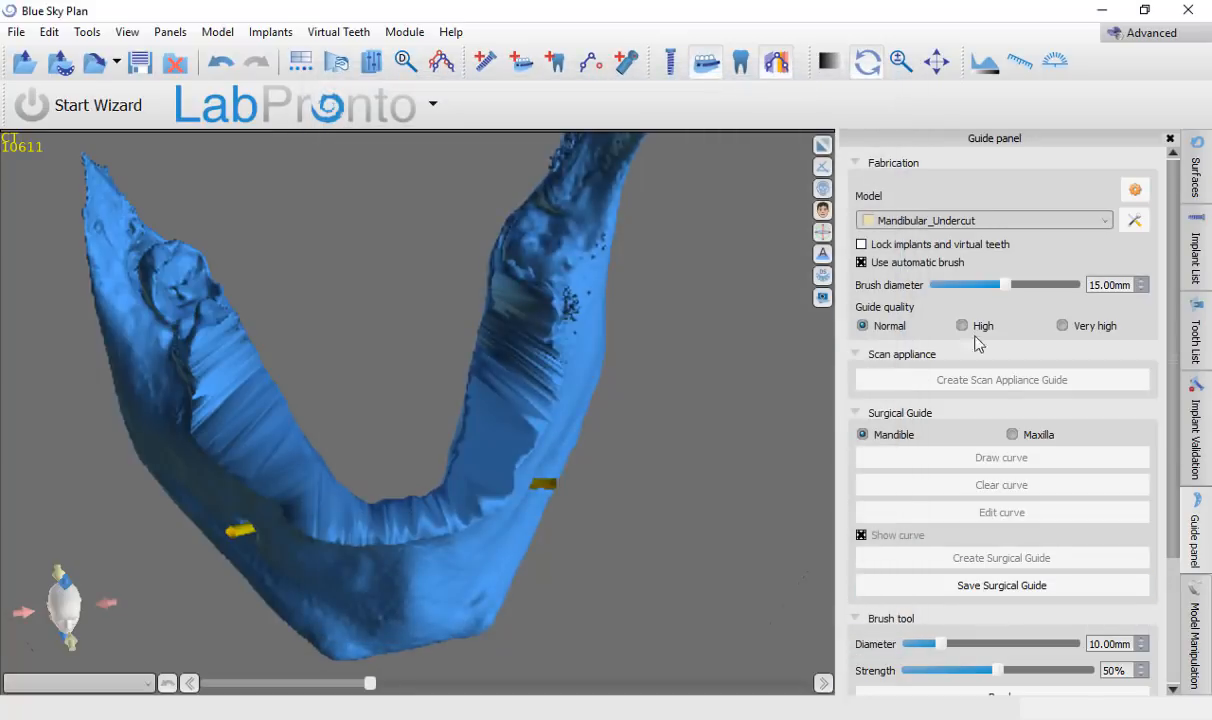
# Step: Choose segmented jaw as the guide fabrication model and lock the implants and virtual teeth
pyautogui.click(1000, 221)
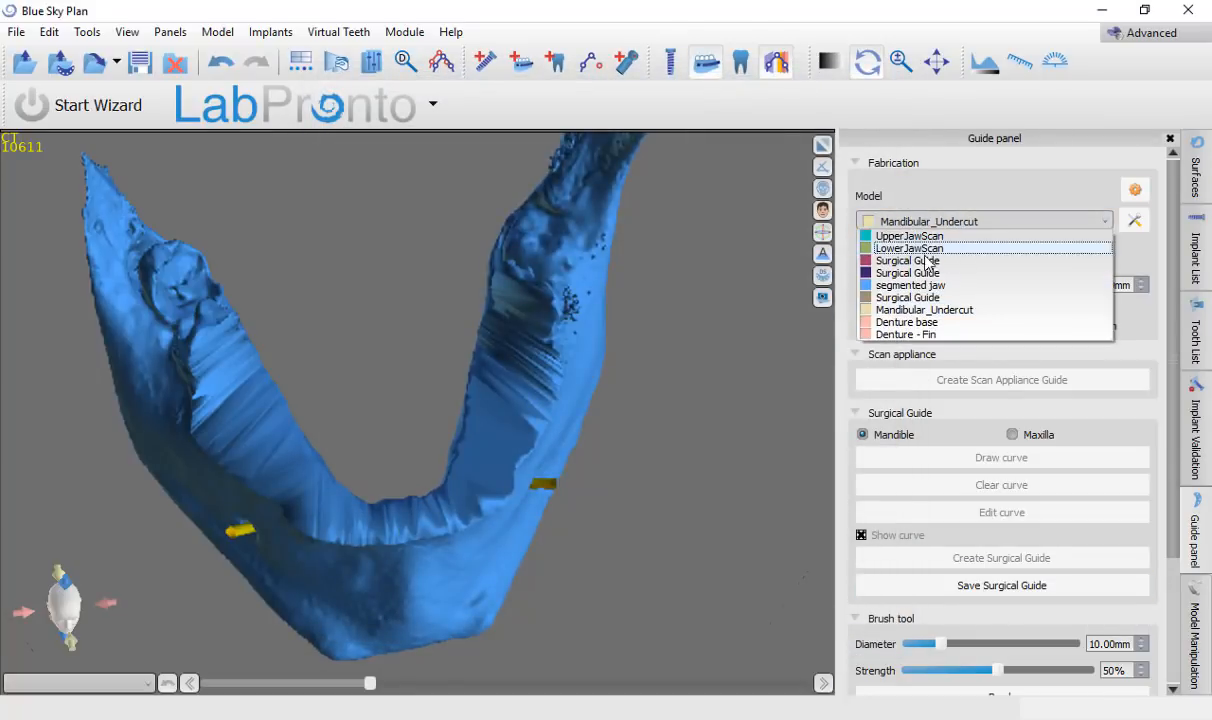
pyautogui.click(884, 286)
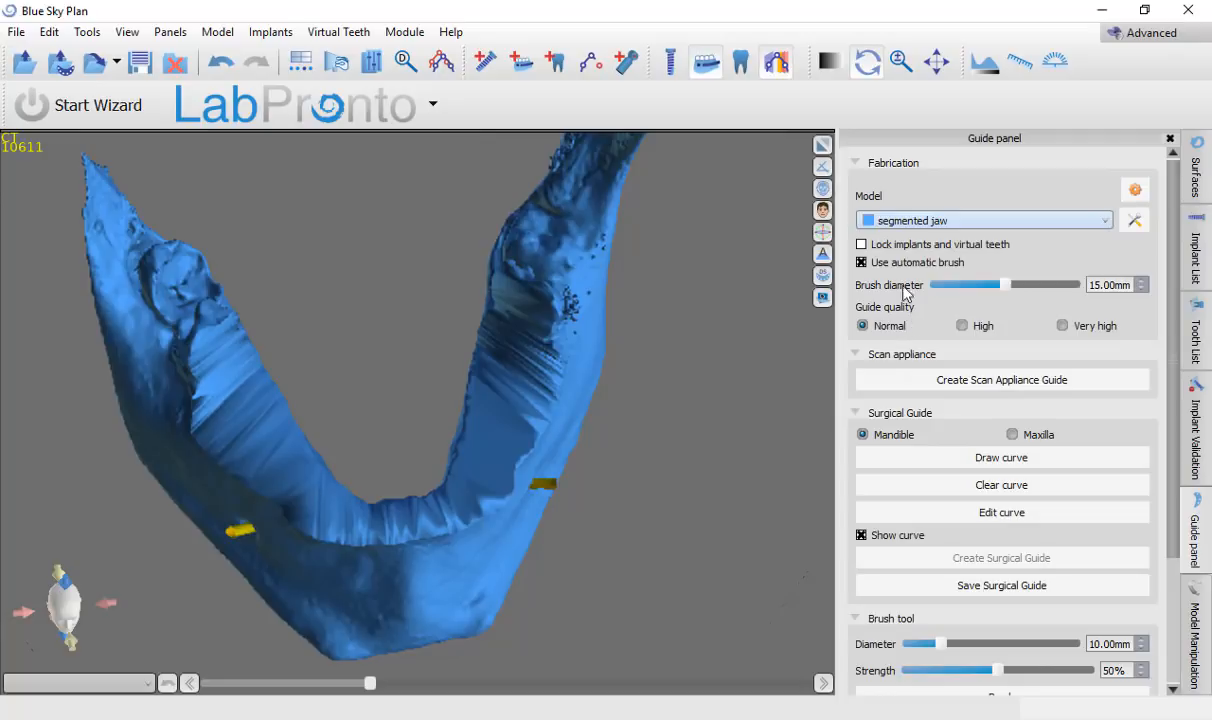
pyautogui.click(918, 245)
# Step: Draw the surgical guide curve around the segmented jaw's flattened ridge, along the labial side, across both posterior ends and along the lingual side
pyautogui.moveTo(575, 526); pyautogui.dragTo(425, 455)
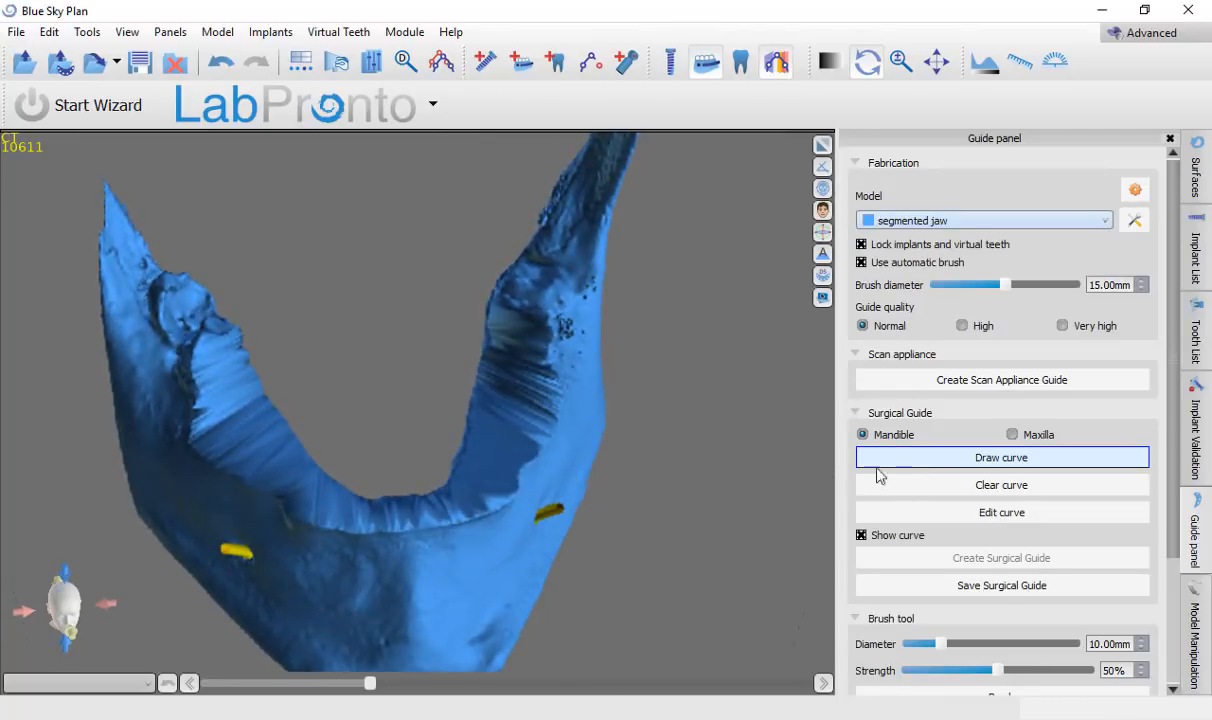
pyautogui.moveTo(416, 543); pyautogui.dragTo(545, 430)
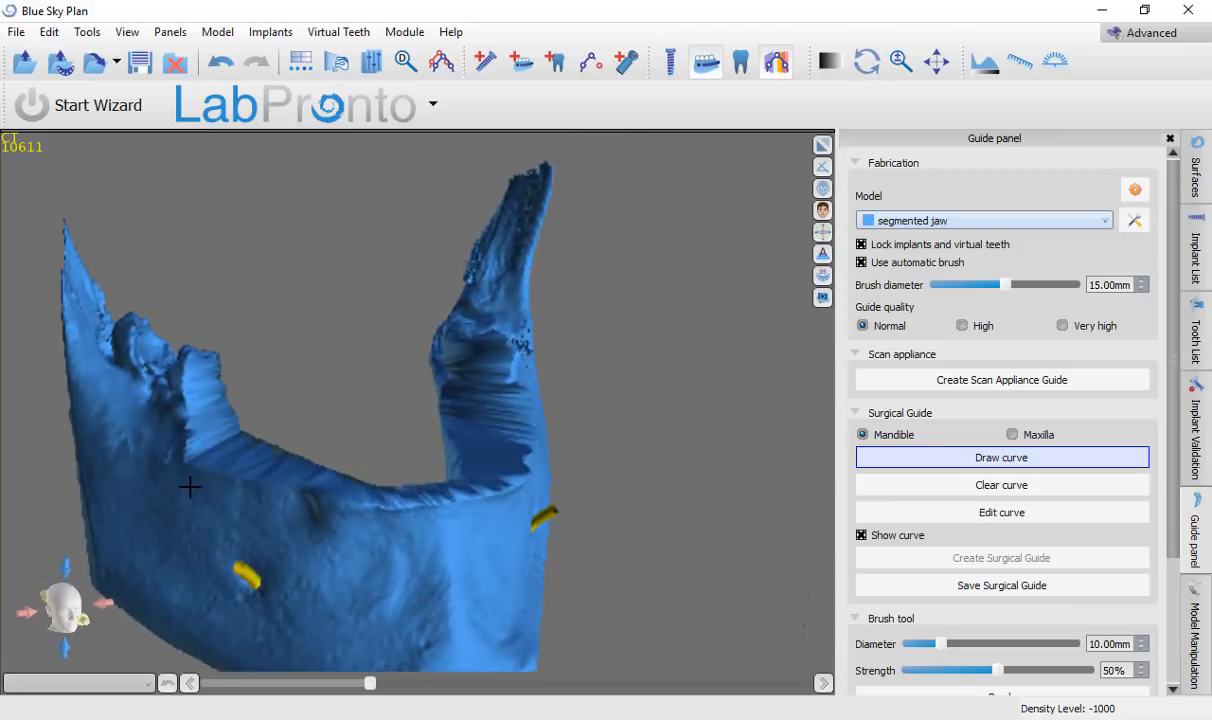
pyautogui.moveTo(197, 496)
pyautogui.mouseDown()
pyautogui.moveTo(365, 527)
pyautogui.moveTo(517, 521)
pyautogui.mouseUp()
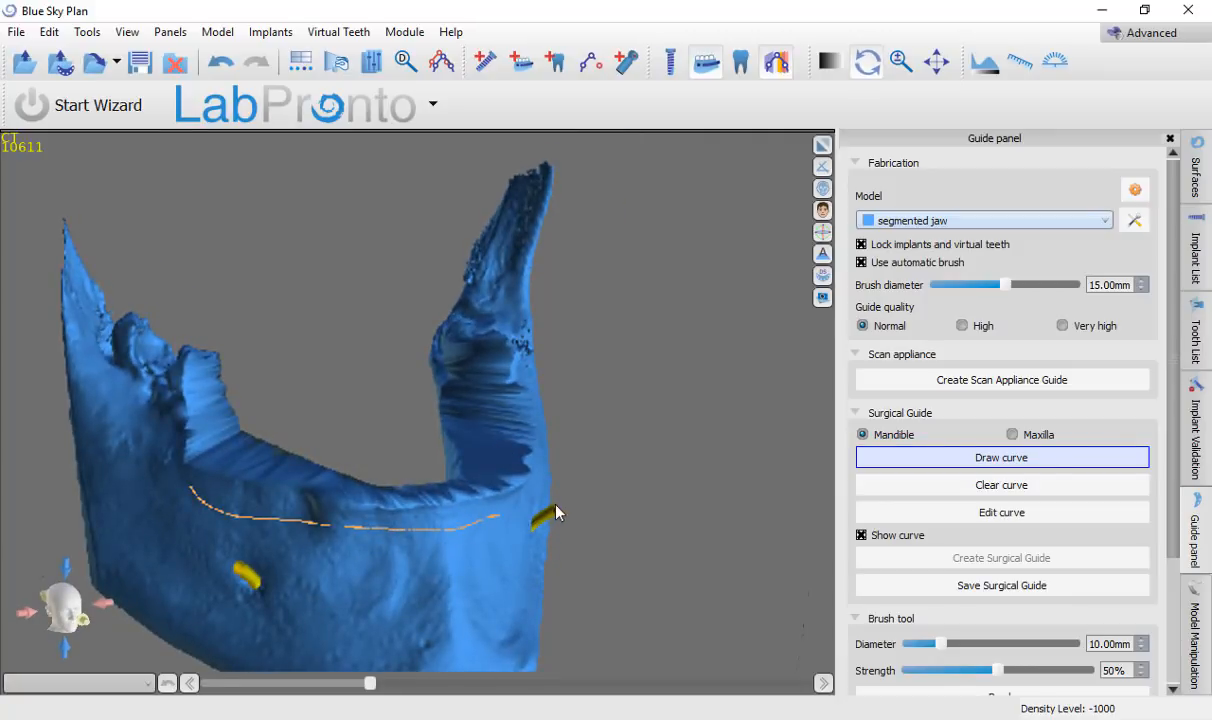
pyautogui.moveTo(624, 558)
pyautogui.mouseDown()
pyautogui.moveTo(340, 492)
pyautogui.moveTo(283, 444)
pyautogui.moveTo(338, 558)
pyautogui.moveTo(533, 541)
pyautogui.moveTo(538, 494)
pyautogui.mouseUp()
pyautogui.moveTo(649, 340); pyautogui.dragTo(284, 641)
pyautogui.moveTo(427, 548); pyautogui.dragTo(333, 543)
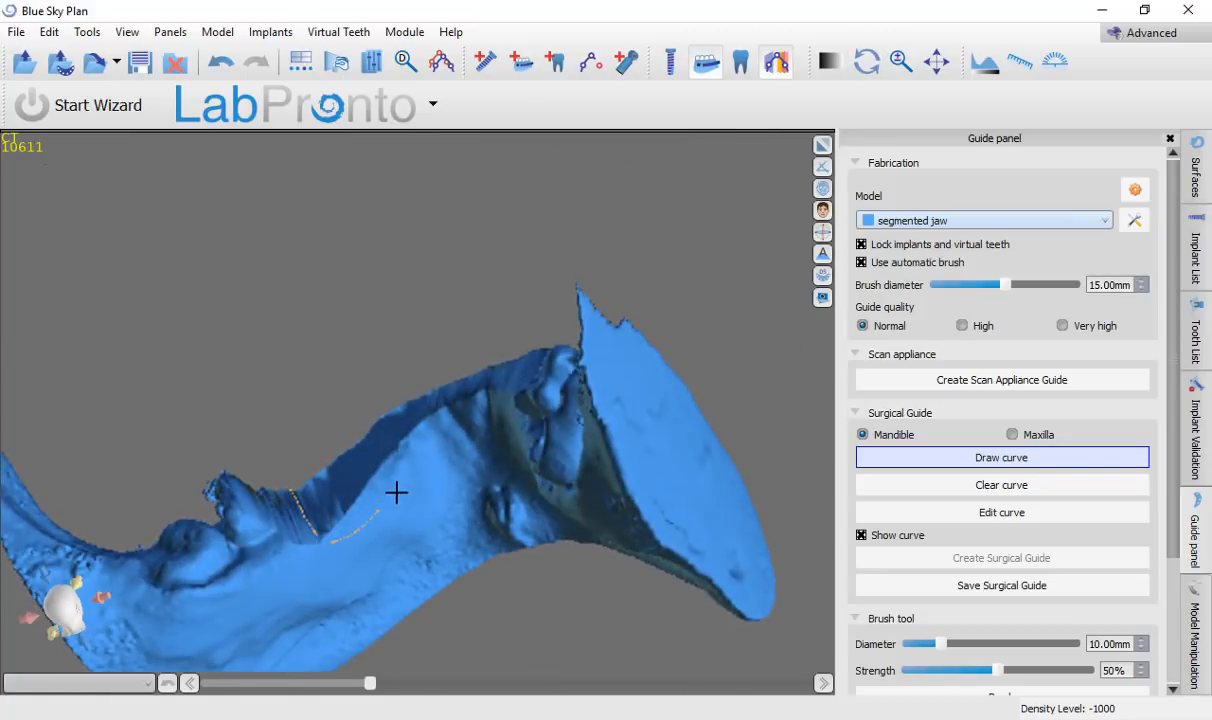
pyautogui.moveTo(400, 550)
pyautogui.mouseDown()
pyautogui.moveTo(635, 345)
pyautogui.moveTo(441, 482)
pyautogui.moveTo(508, 398)
pyautogui.moveTo(568, 372)
pyautogui.moveTo(567, 333)
pyautogui.mouseUp()
pyautogui.moveTo(567, 333); pyautogui.dragTo(463, 580, button='right')
pyautogui.moveTo(463, 573); pyautogui.dragTo(712, 305)
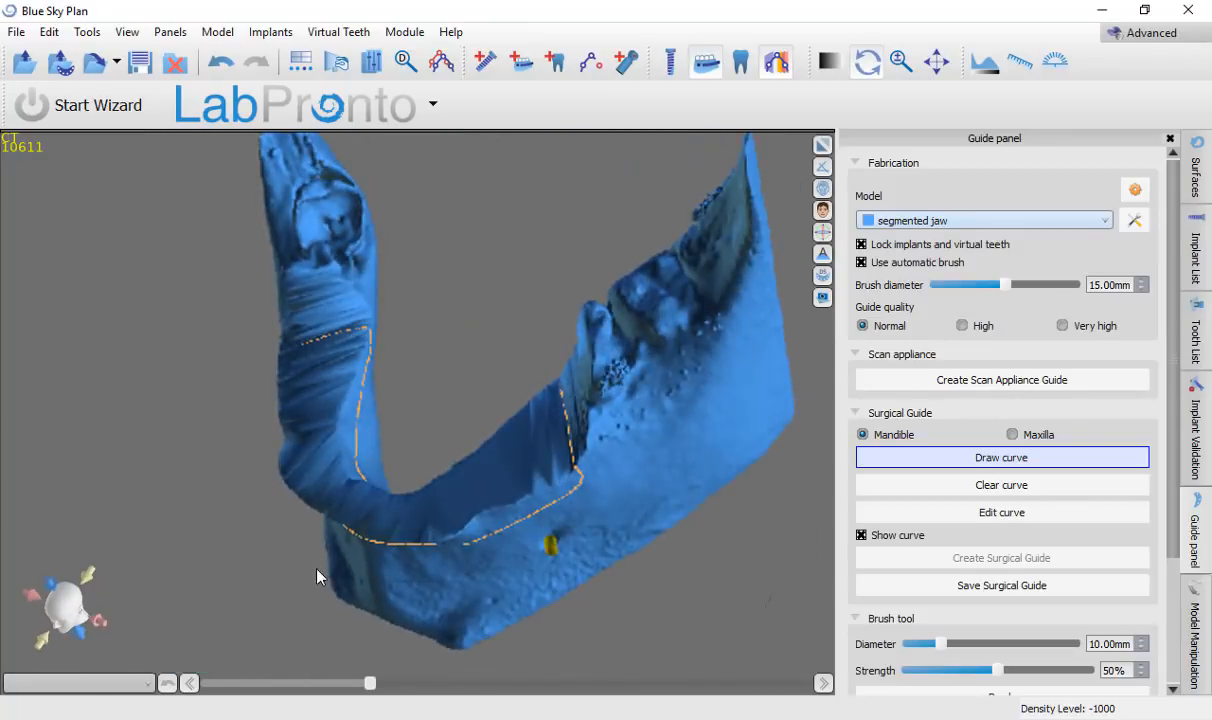
pyautogui.moveTo(316, 569); pyautogui.dragTo(682, 316)
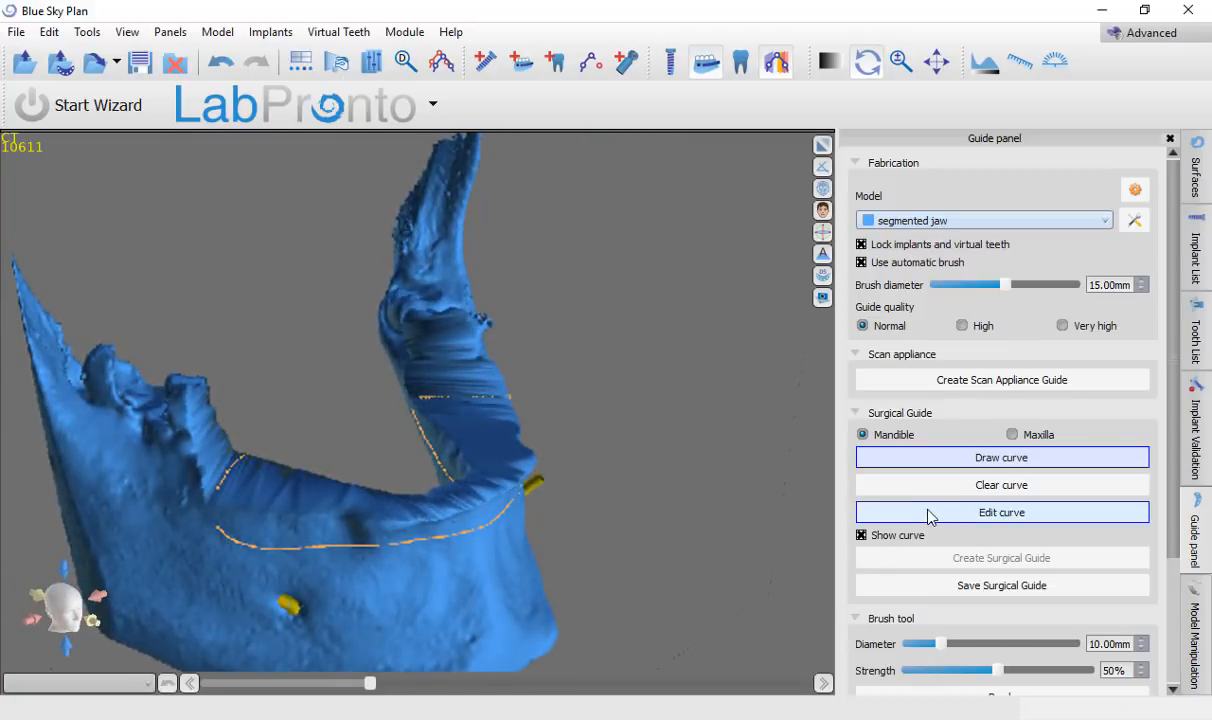
# Step: Adjust the guide curve's point at the patient's left posterior lingual corner and create the surgical guide
pyautogui.moveTo(666, 426); pyautogui.dragTo(492, 688)
pyautogui.moveTo(520, 375); pyautogui.dragTo(491, 345)
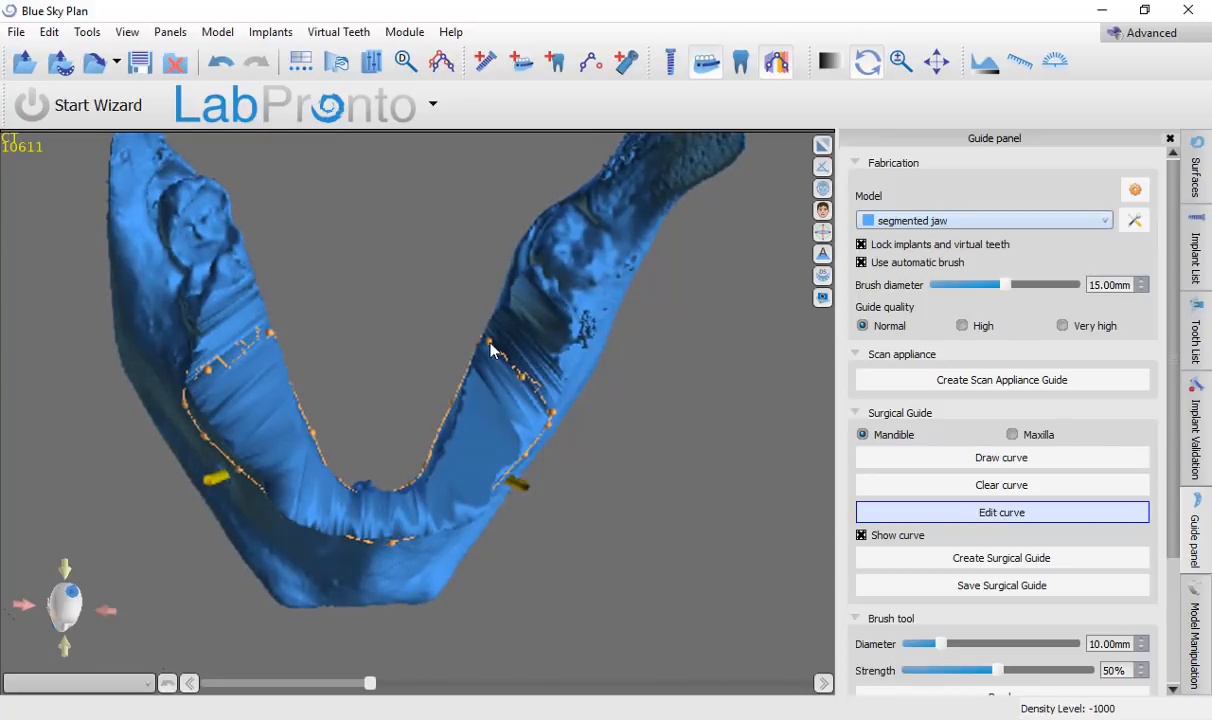
pyautogui.click(1019, 562)
pyautogui.moveTo(478, 607); pyautogui.dragTo(455, 468)
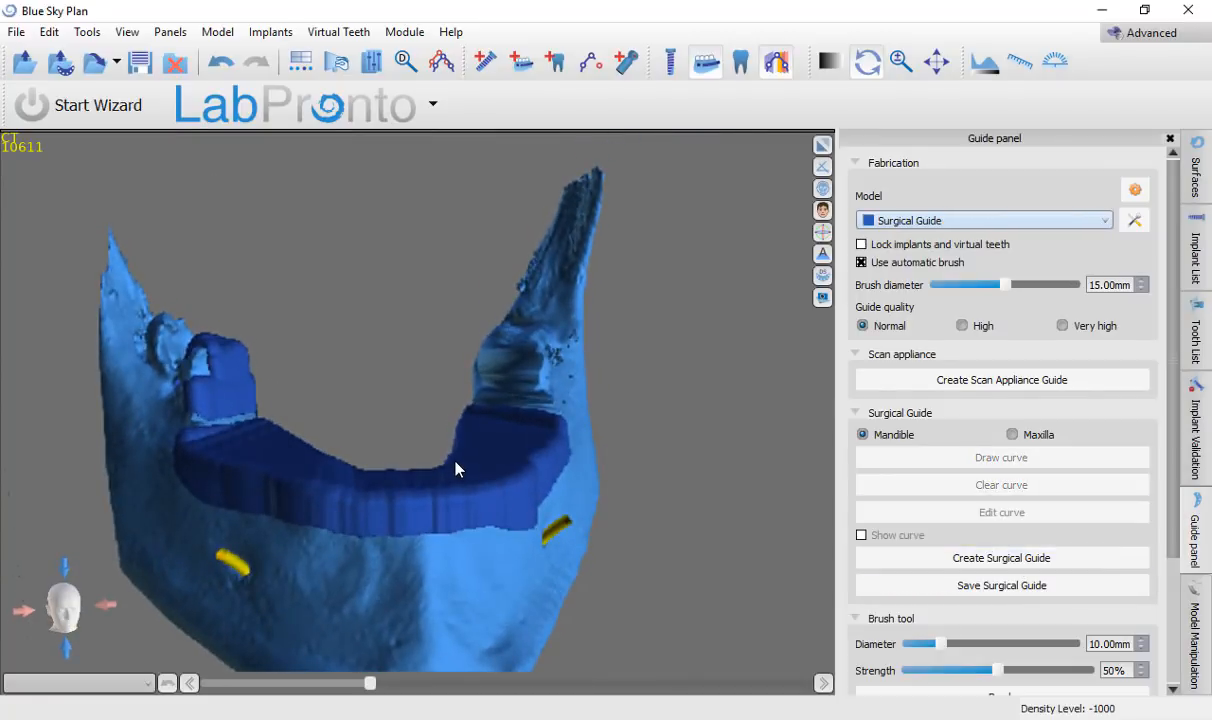
# Step: Delete the Denture base surface from the STL surfaces
pyautogui.click(1198, 196)
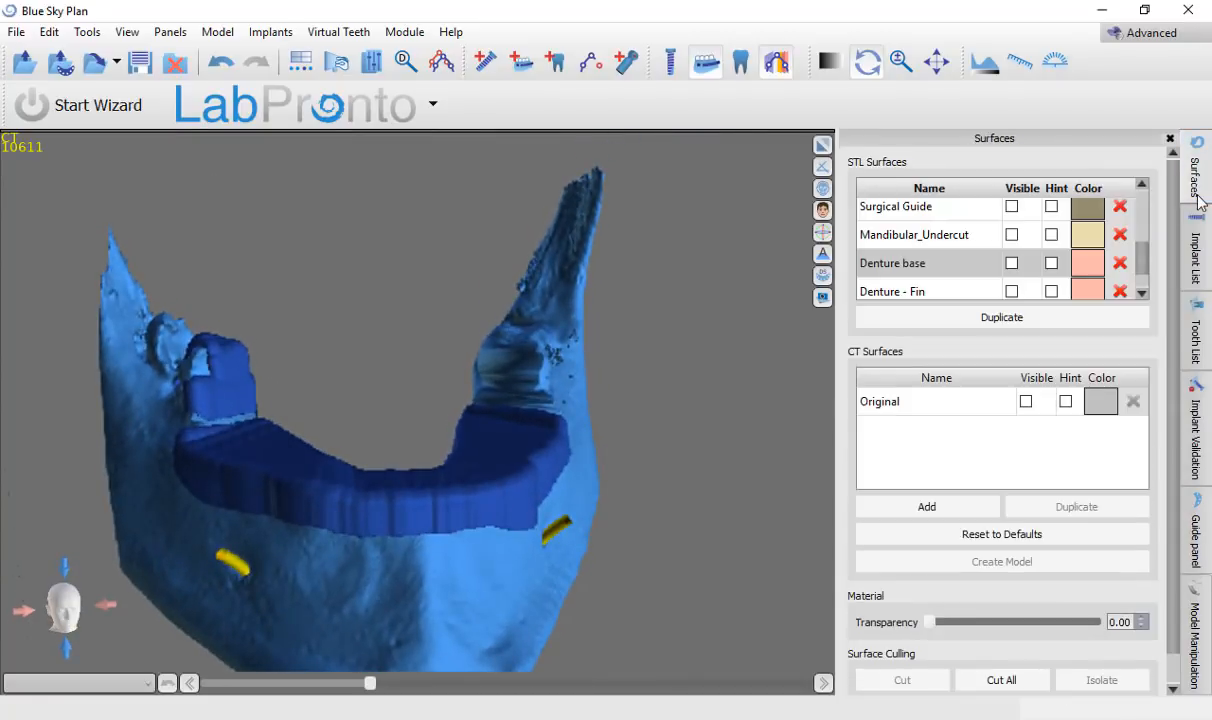
pyautogui.click(1121, 264)
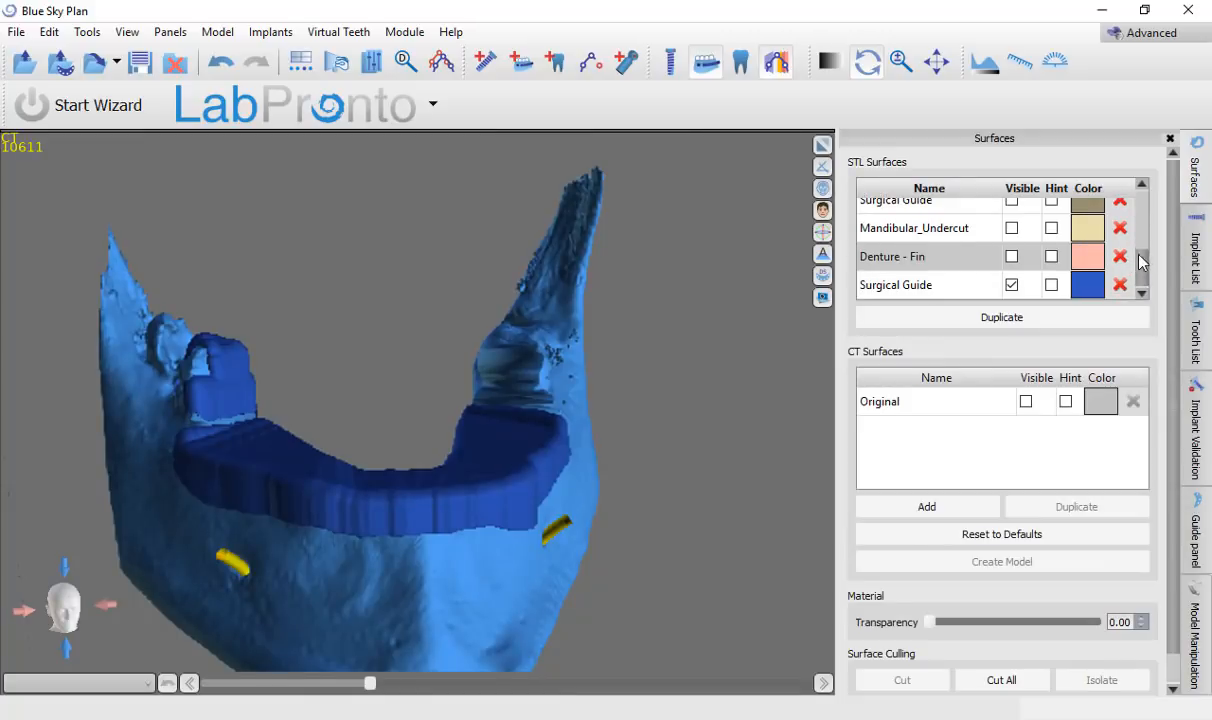
# Step: Select the new blue Surgical Guide and cut away the stray piece and excess material at its posterior ends
pyautogui.click(977, 285)
pyautogui.moveTo(422, 401); pyautogui.dragTo(490, 401)
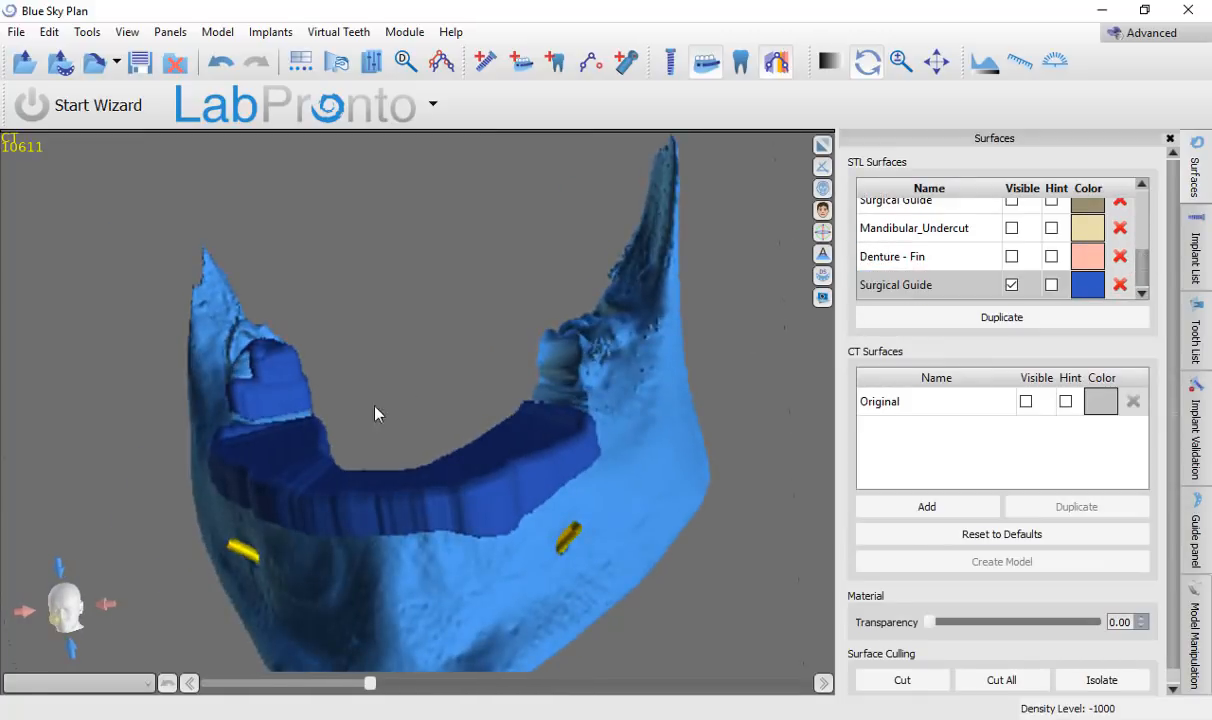
pyautogui.moveTo(375, 413); pyautogui.dragTo(500, 655)
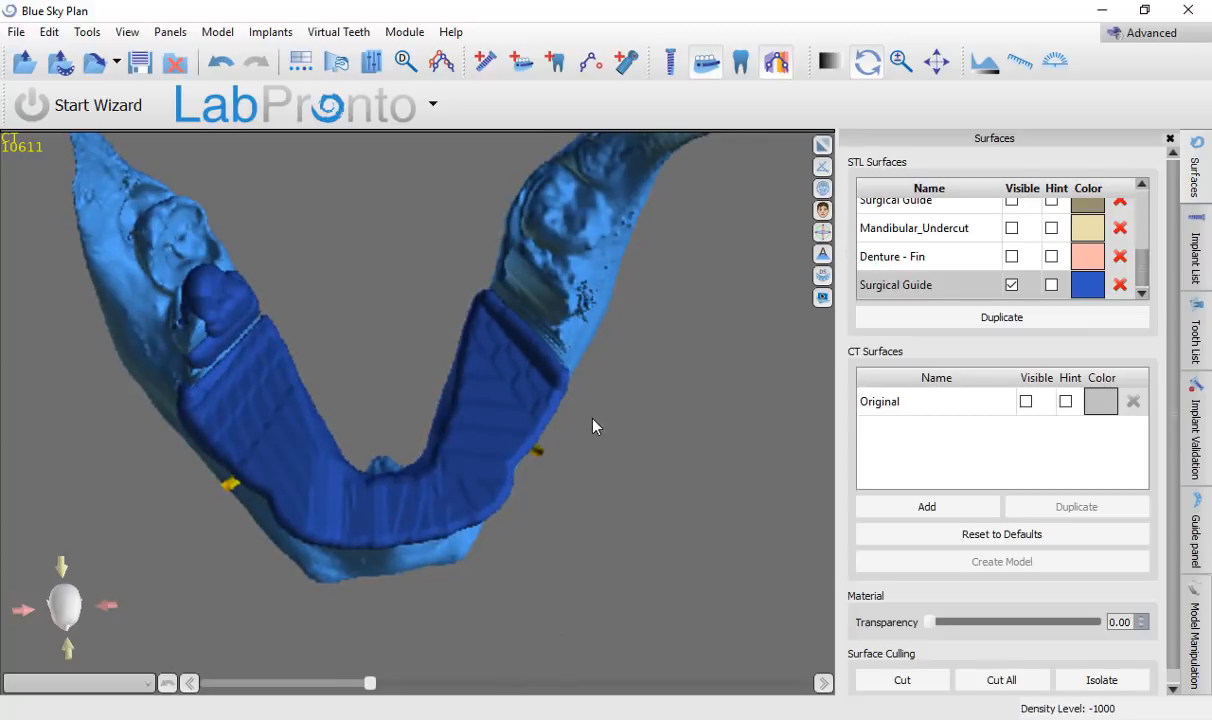
pyautogui.press('c')
pyautogui.moveTo(592, 418)
pyautogui.mouseDown()
pyautogui.moveTo(513, 328)
pyautogui.moveTo(426, 308)
pyautogui.moveTo(273, 314)
pyautogui.moveTo(206, 396)
pyautogui.moveTo(103, 322)
pyautogui.moveTo(509, 192)
pyautogui.moveTo(730, 418)
pyautogui.mouseUp()
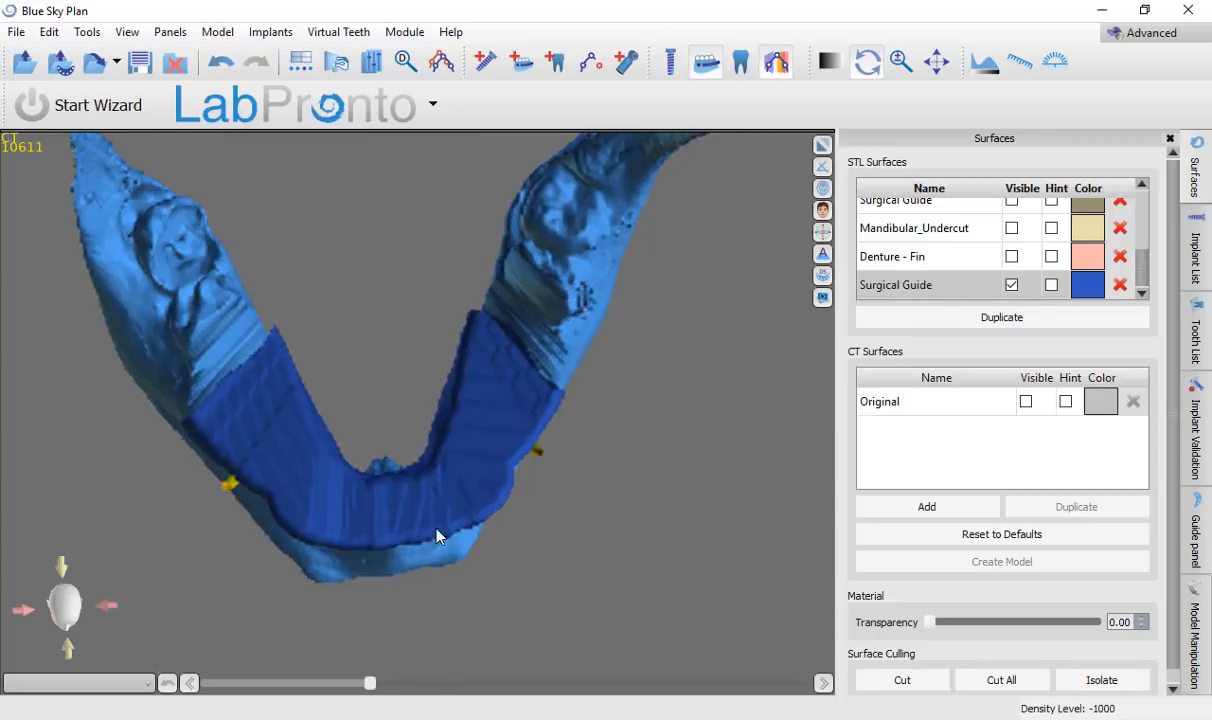
pyautogui.moveTo(436, 535); pyautogui.dragTo(509, 377)
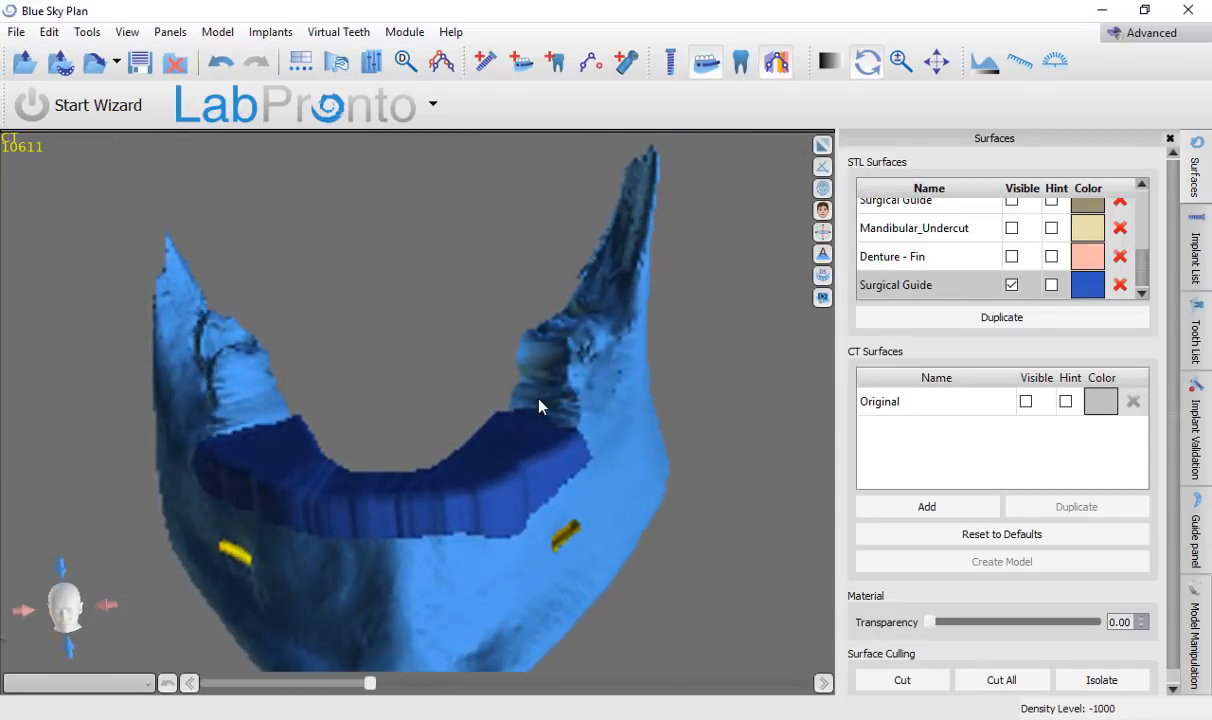
# Step: Set up a data export with the segmented jaw deselected and only the new blue Surgical Guide included
pyautogui.click(16, 32)
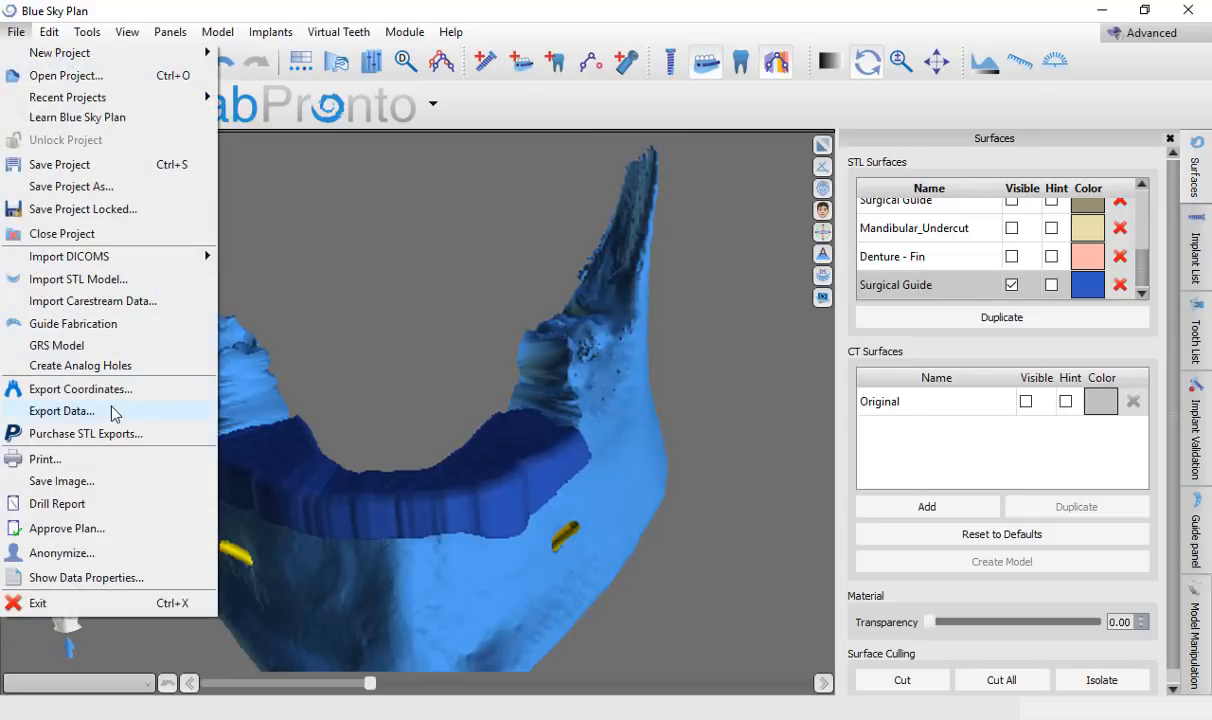
pyautogui.click(70, 488)
pyautogui.click(440, 134)
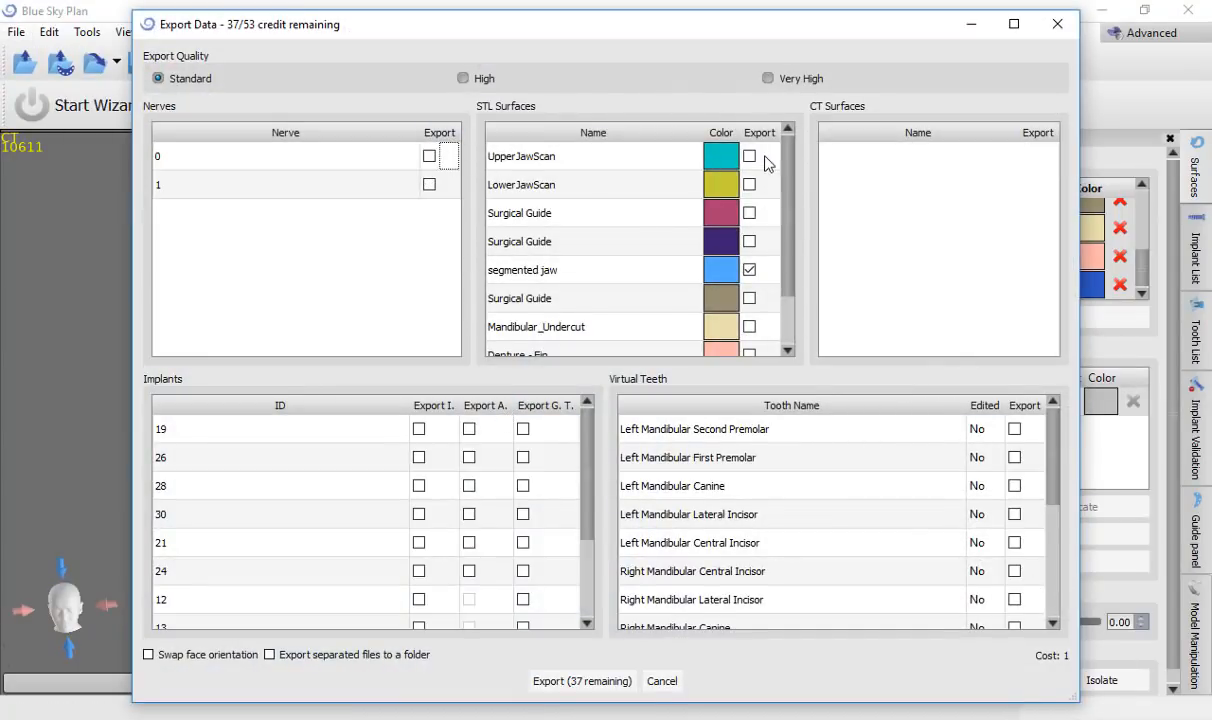
pyautogui.click(749, 270)
pyautogui.scroll(-1, 757, 292)
pyautogui.click(749, 341)
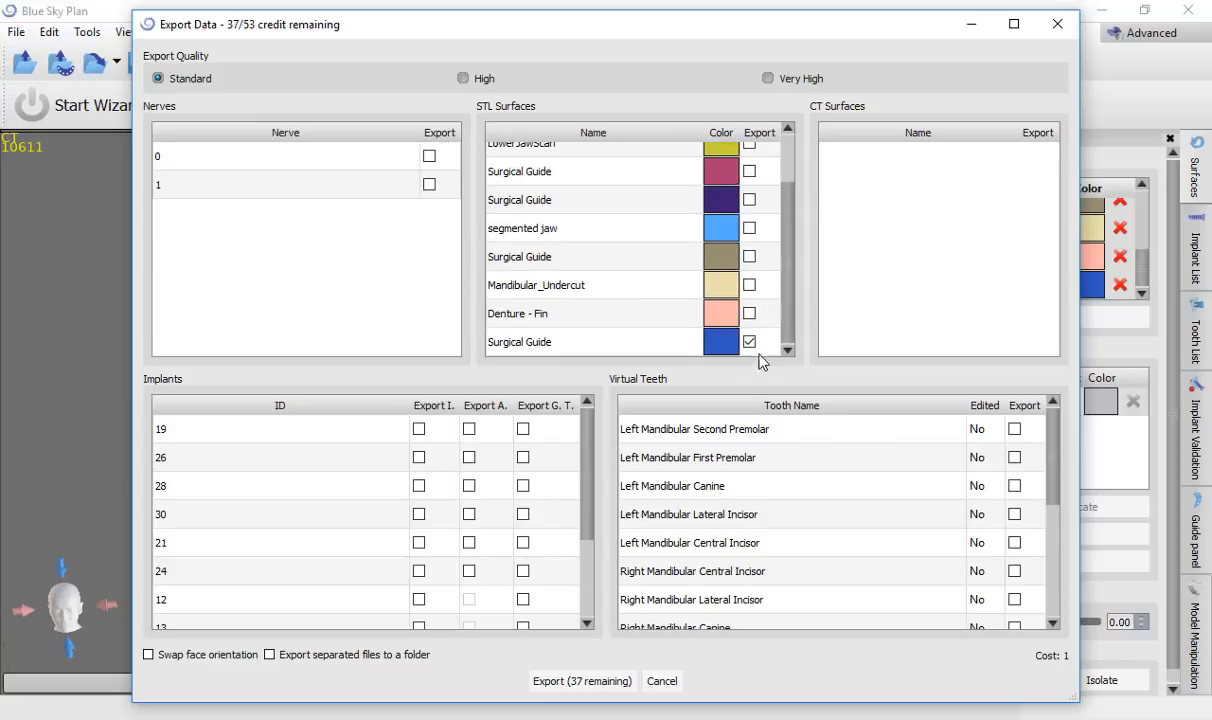
# Step: Run the export, accept the guide model credit deduction, and save the STL file to the desktop
pyautogui.click(600, 683)
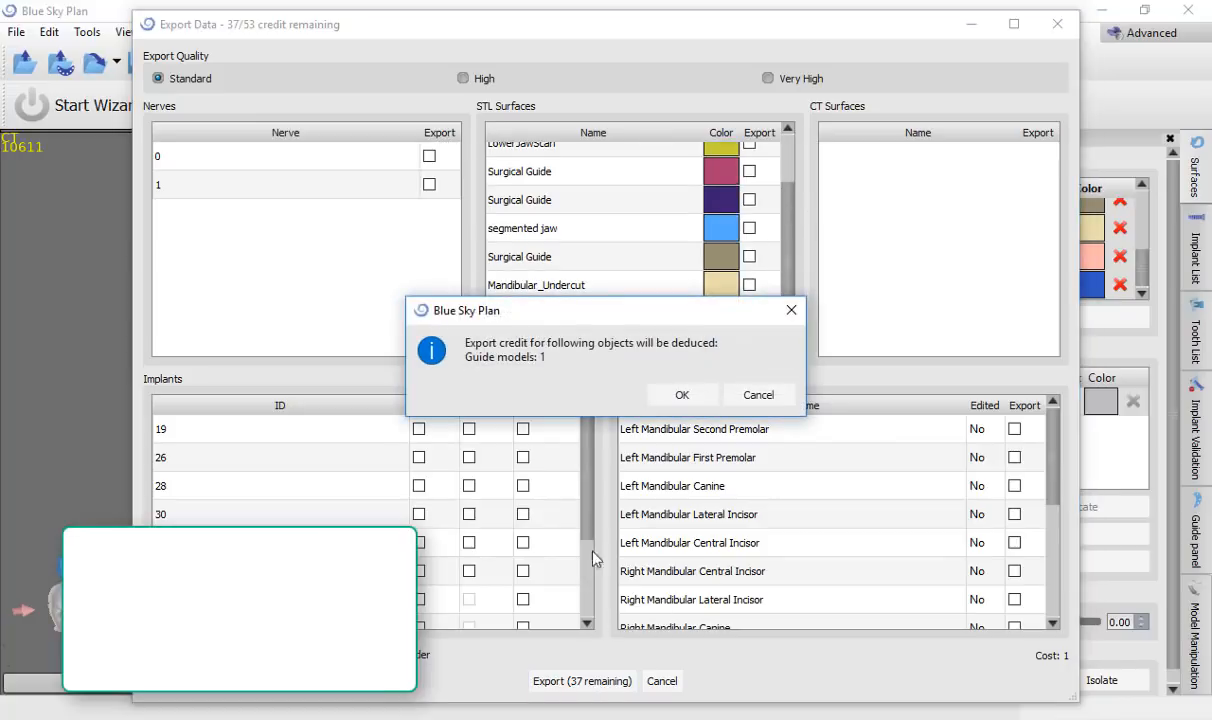
pyautogui.click(682, 395)
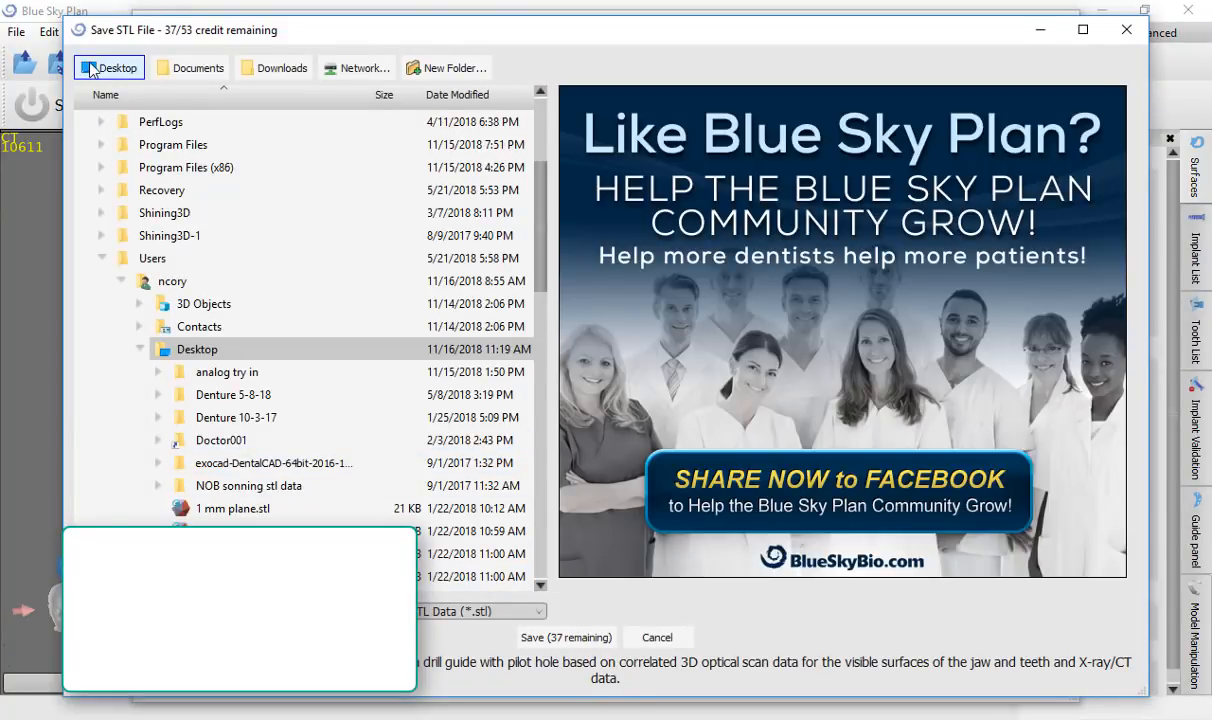
pyautogui.click(556, 637)
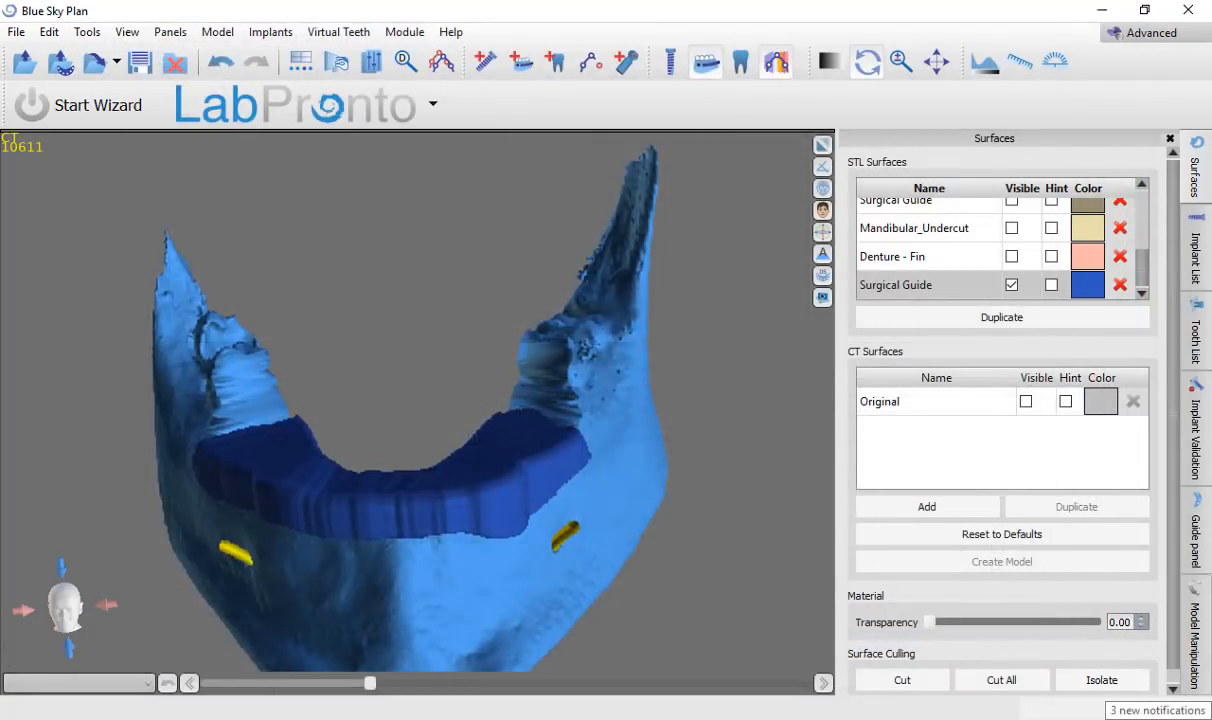
# Step: Show the Denture - Fin surface together with the blue Surgical Guide and examine the space between them from several angles
pyautogui.moveTo(660, 630); pyautogui.dragTo(632, 570)
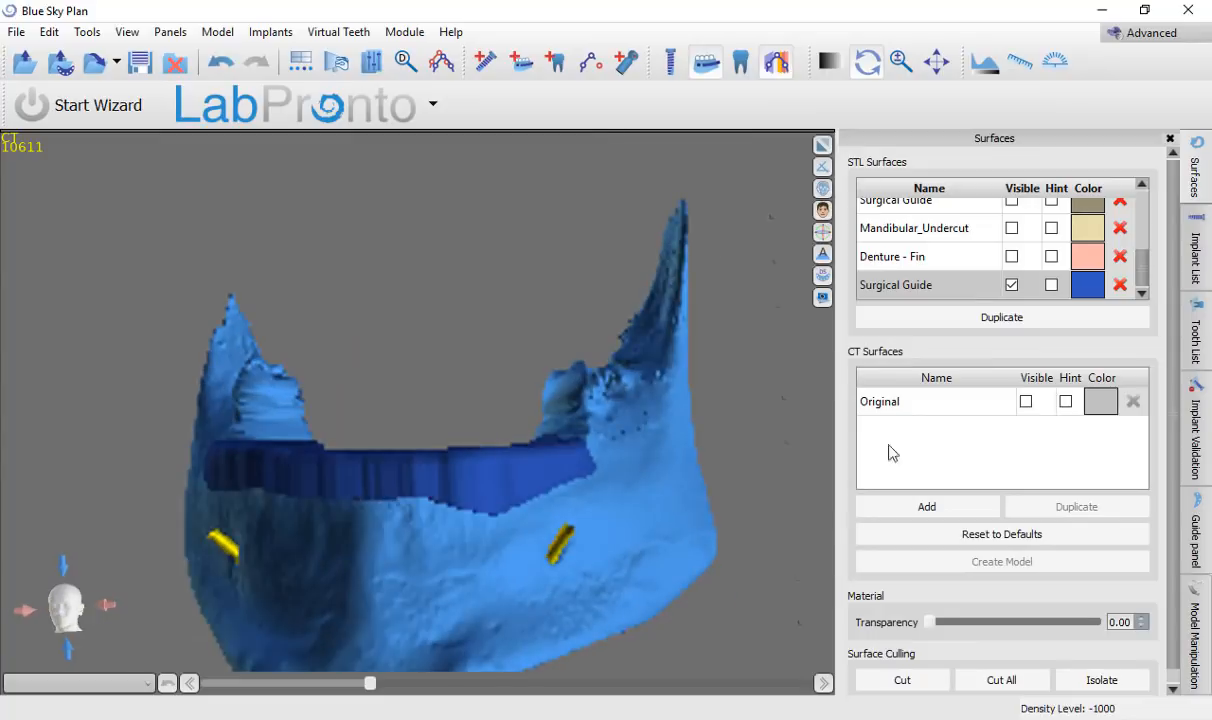
pyautogui.click(1011, 284)
pyautogui.click(1011, 256)
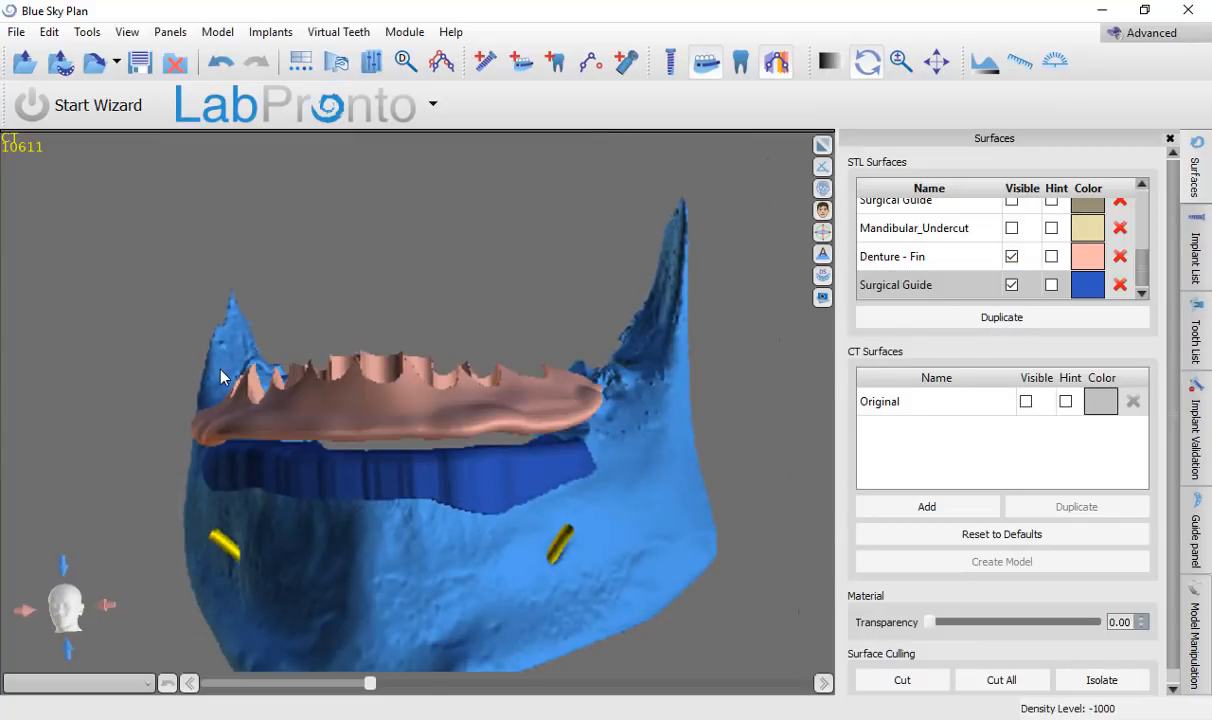
pyautogui.moveTo(222, 377); pyautogui.dragTo(410, 364)
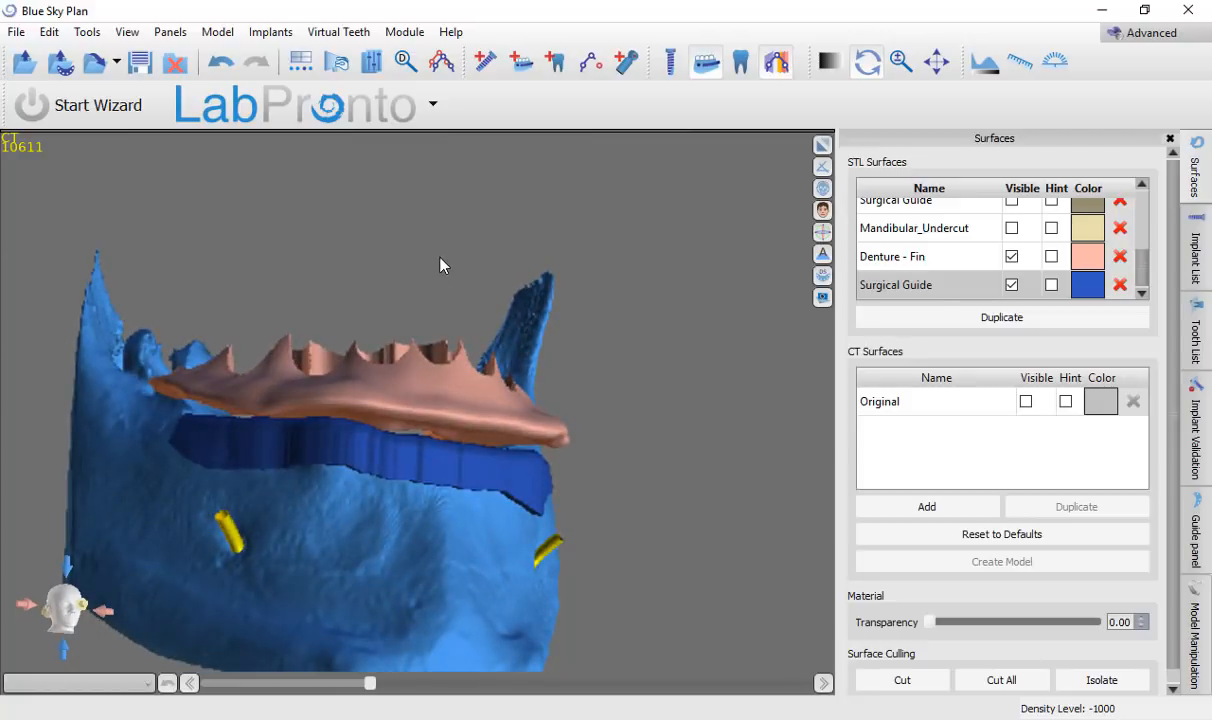
pyautogui.moveTo(660, 379); pyautogui.dragTo(330, 505)
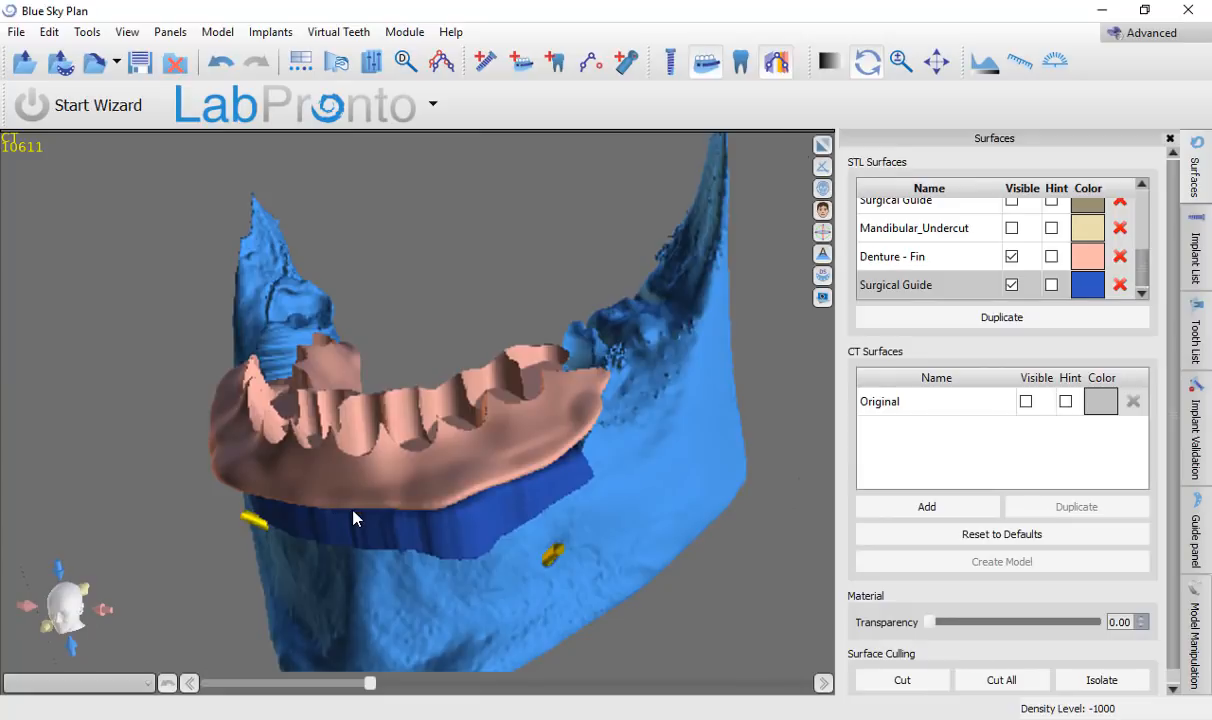
pyautogui.moveTo(355, 573); pyautogui.dragTo(424, 421)
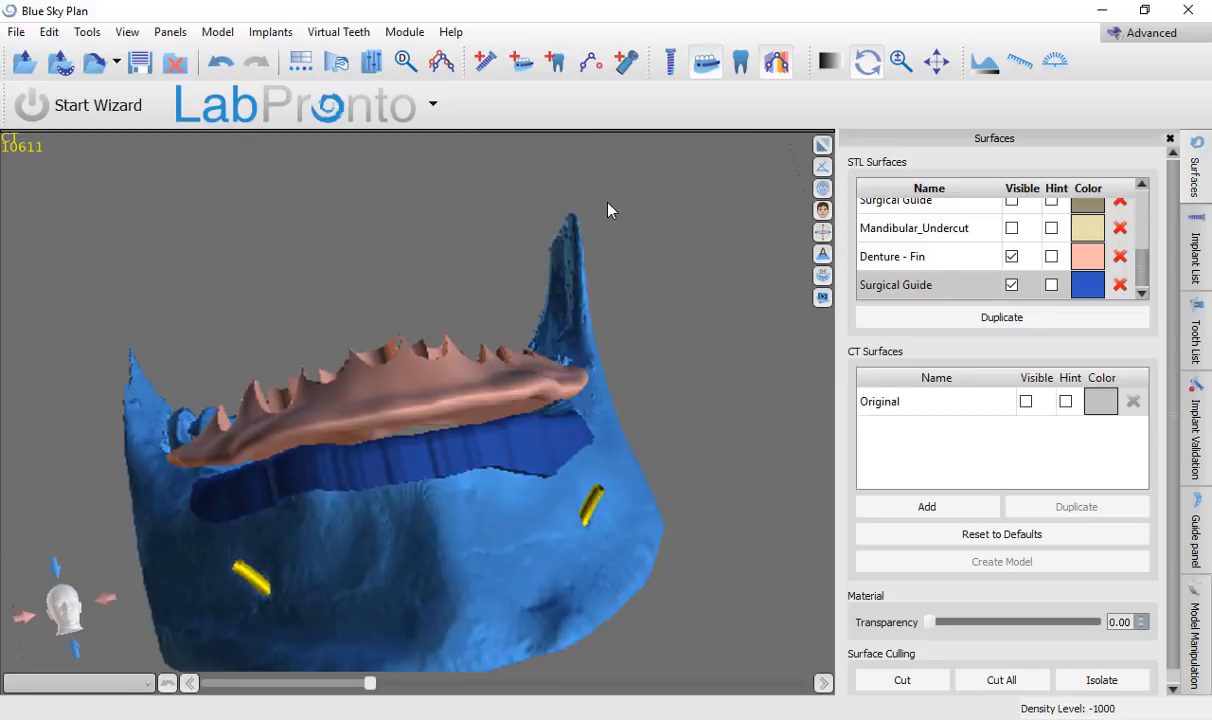
pyautogui.moveTo(608, 208); pyautogui.dragTo(445, 468)
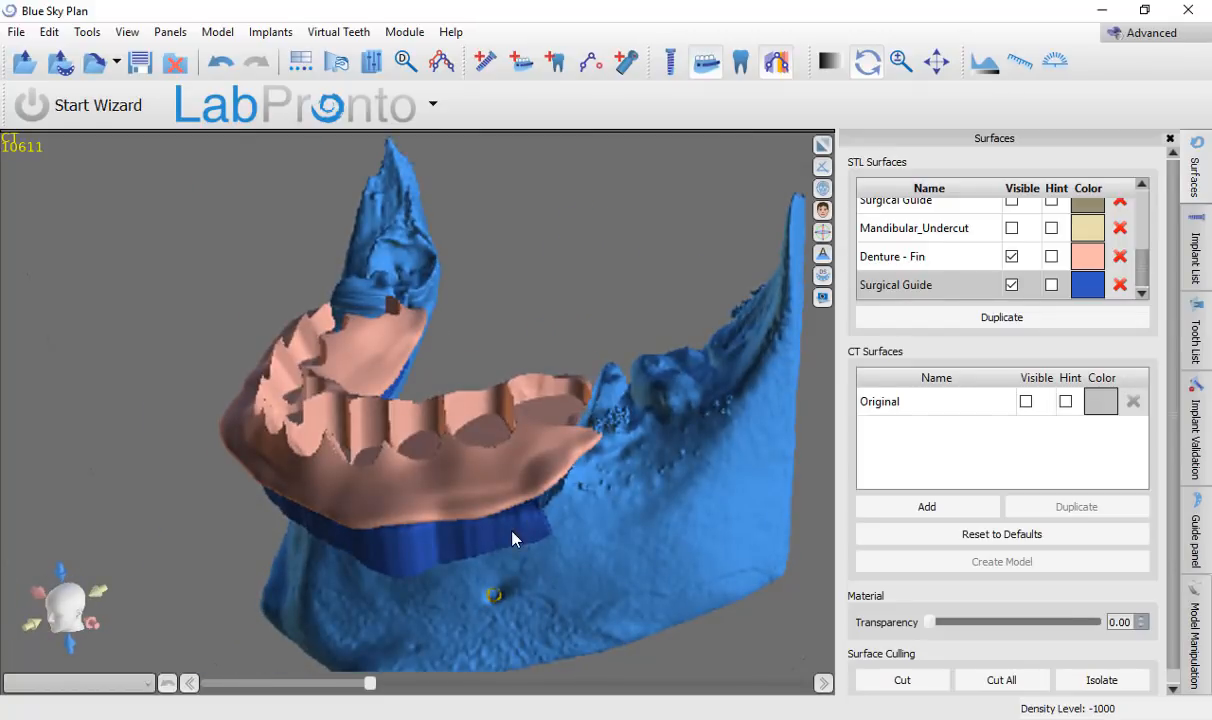
pyautogui.moveTo(152, 625); pyautogui.dragTo(615, 310)
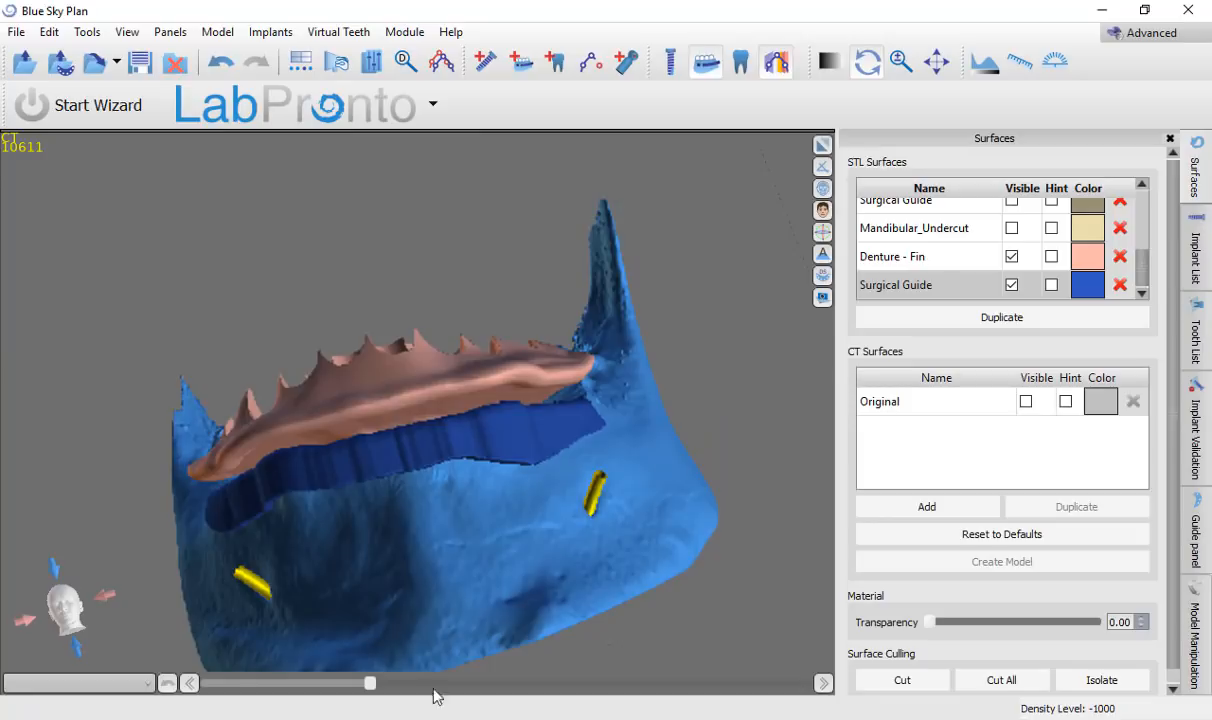
# Step: Switch to the Meshmixer window holding TEMP HYBRID.stl and import bone tray.stl from the desktop alongside it
pyautogui.moveTo(730, 715)
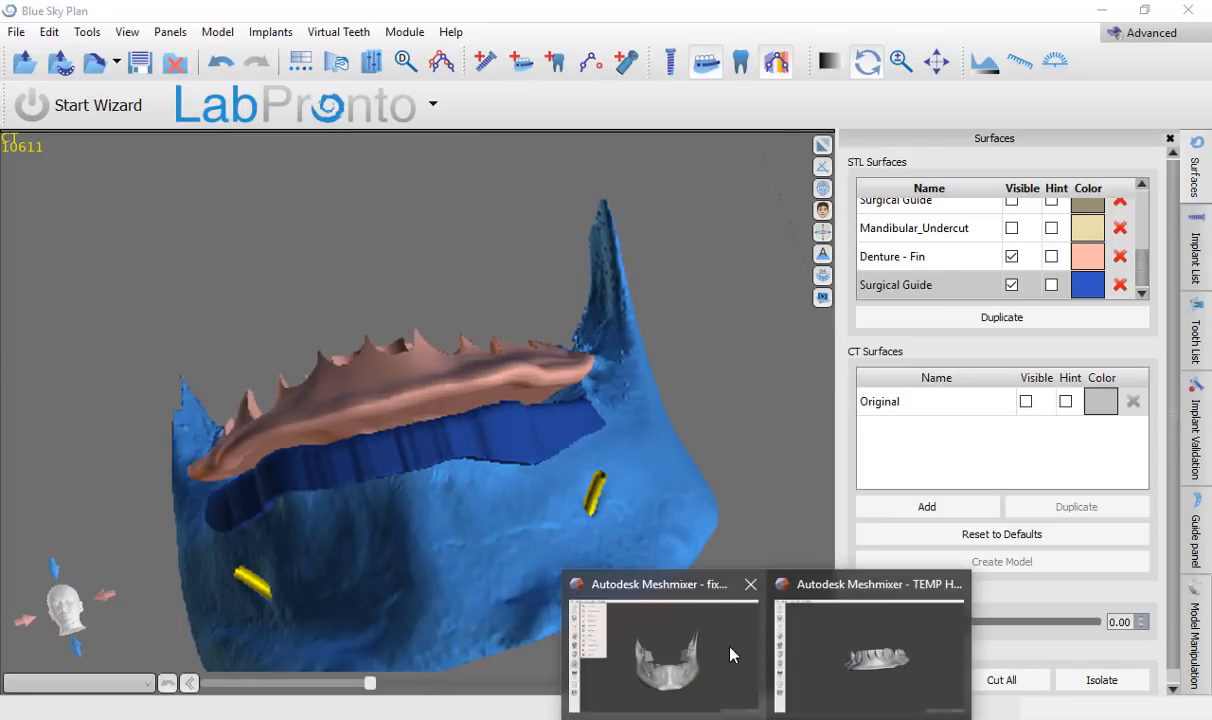
pyautogui.click(862, 650)
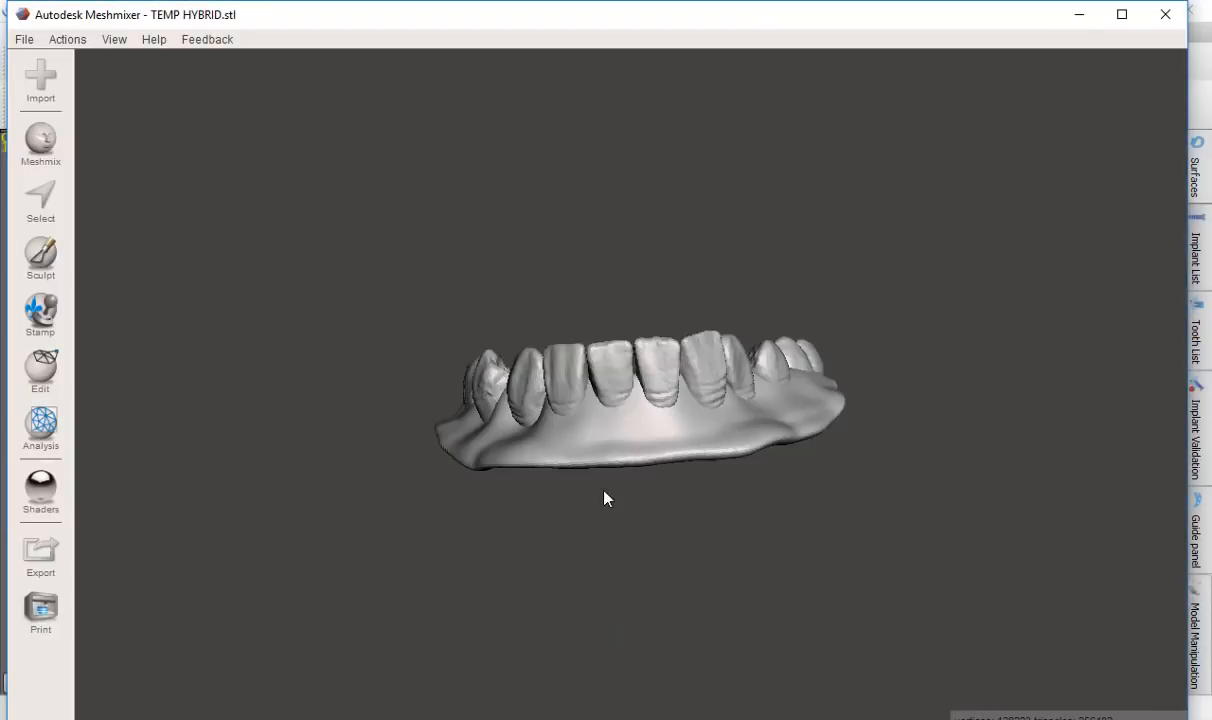
pyautogui.moveTo(523, 589); pyautogui.dragTo(730, 540, button='right')
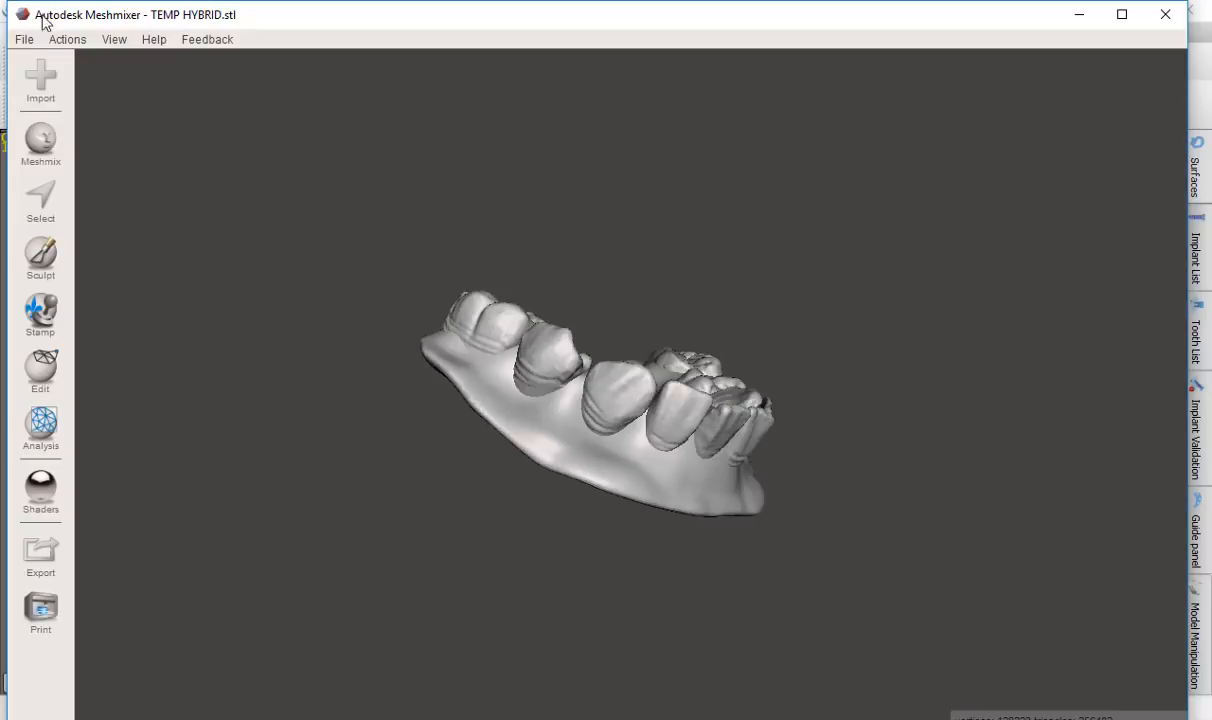
pyautogui.click(30, 74)
pyautogui.click(660, 395)
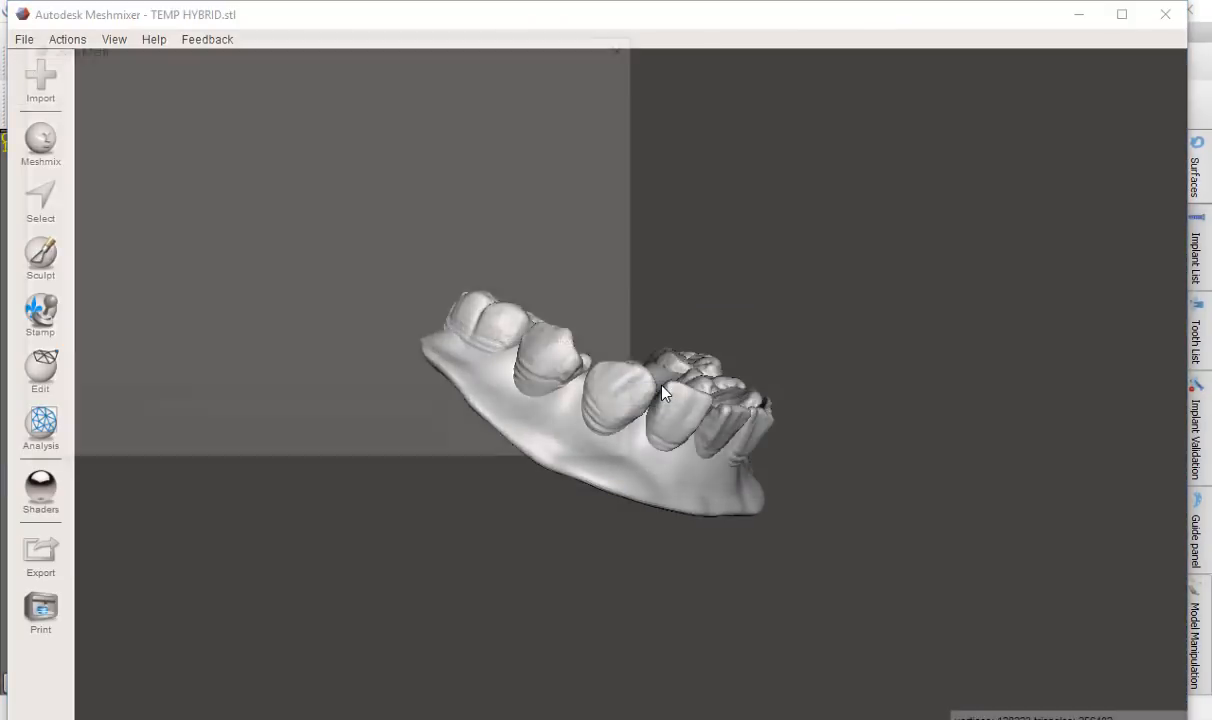
pyautogui.click(519, 350)
pyautogui.scroll(-3, 515, 355)
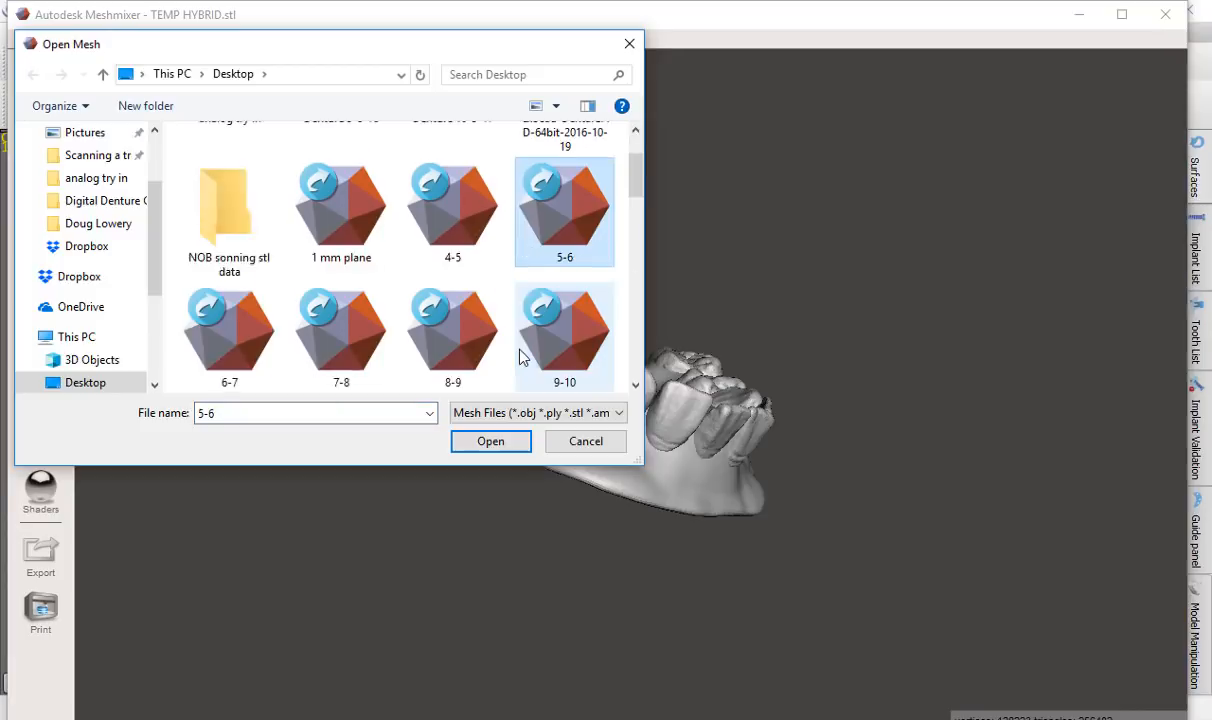
pyautogui.doubleClick(526, 315)
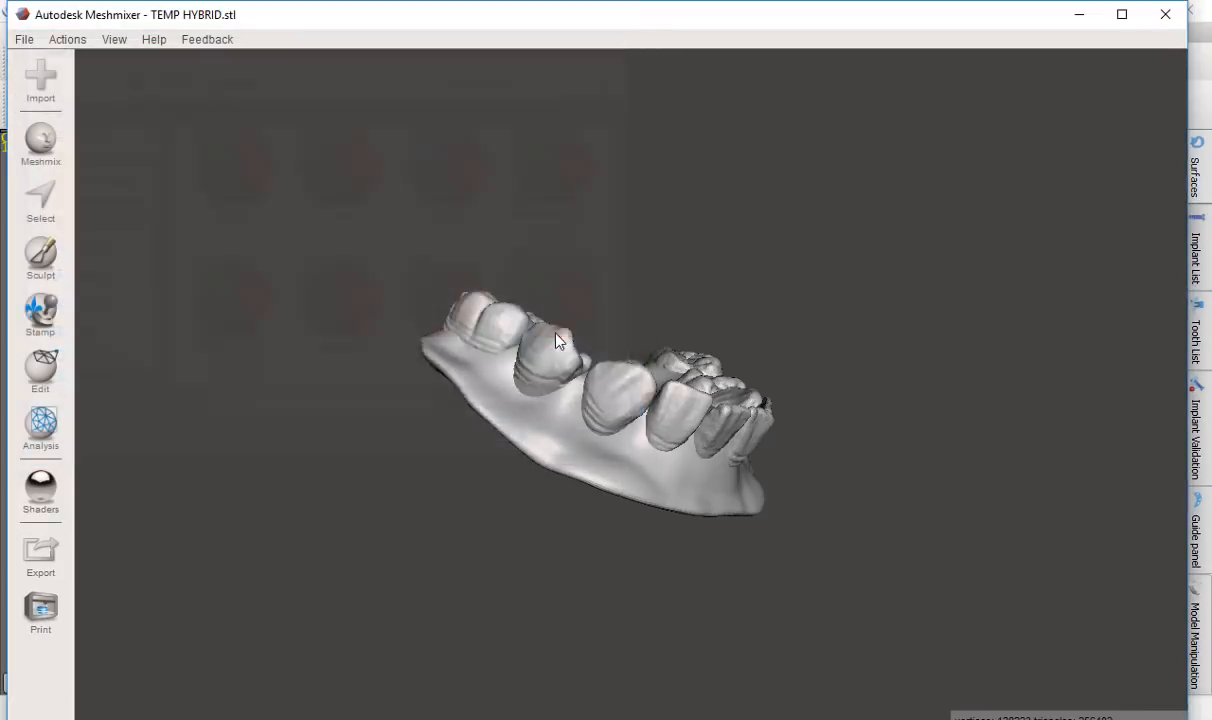
pyautogui.moveTo(771, 490); pyautogui.dragTo(979, 449, button='right')
# Step: Hide TEMP HYBRID.stl and make bone tray.stl the active object, with its upper surface in view
pyautogui.click(1101, 420)
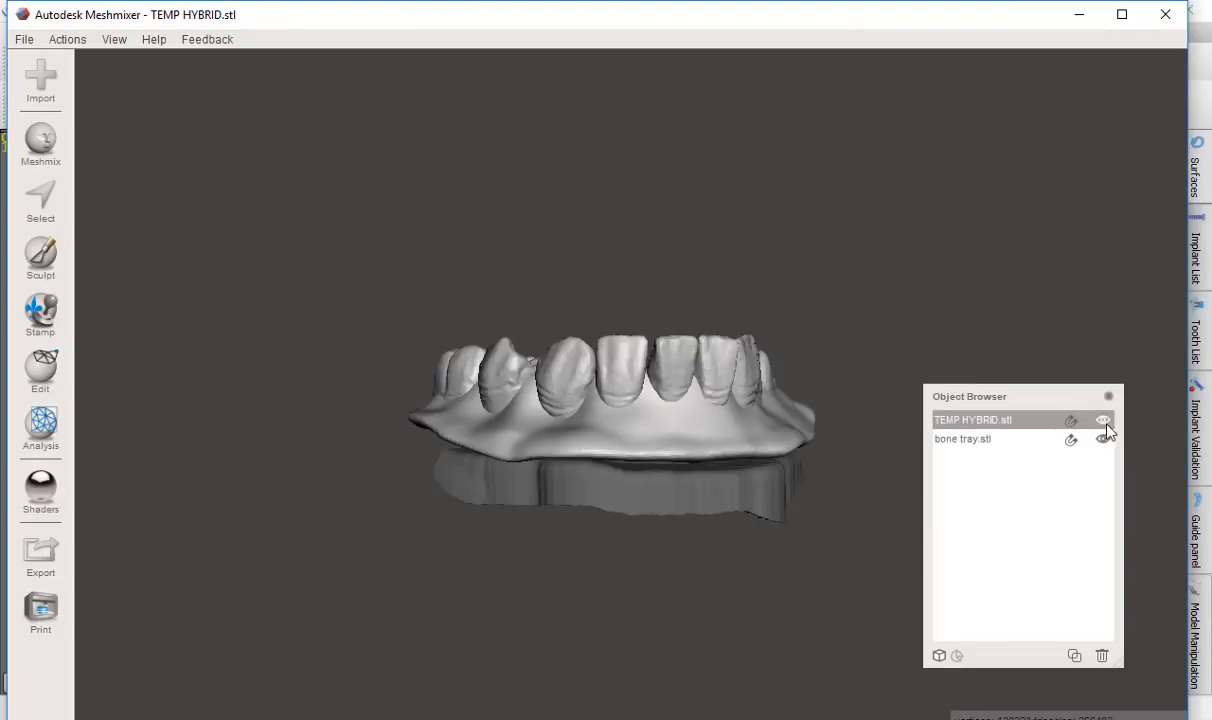
pyautogui.click(683, 472)
pyautogui.moveTo(652, 352); pyautogui.dragTo(633, 454, button='right')
pyautogui.scroll(3, 640, 421)
pyautogui.scroll(2, 630, 428)
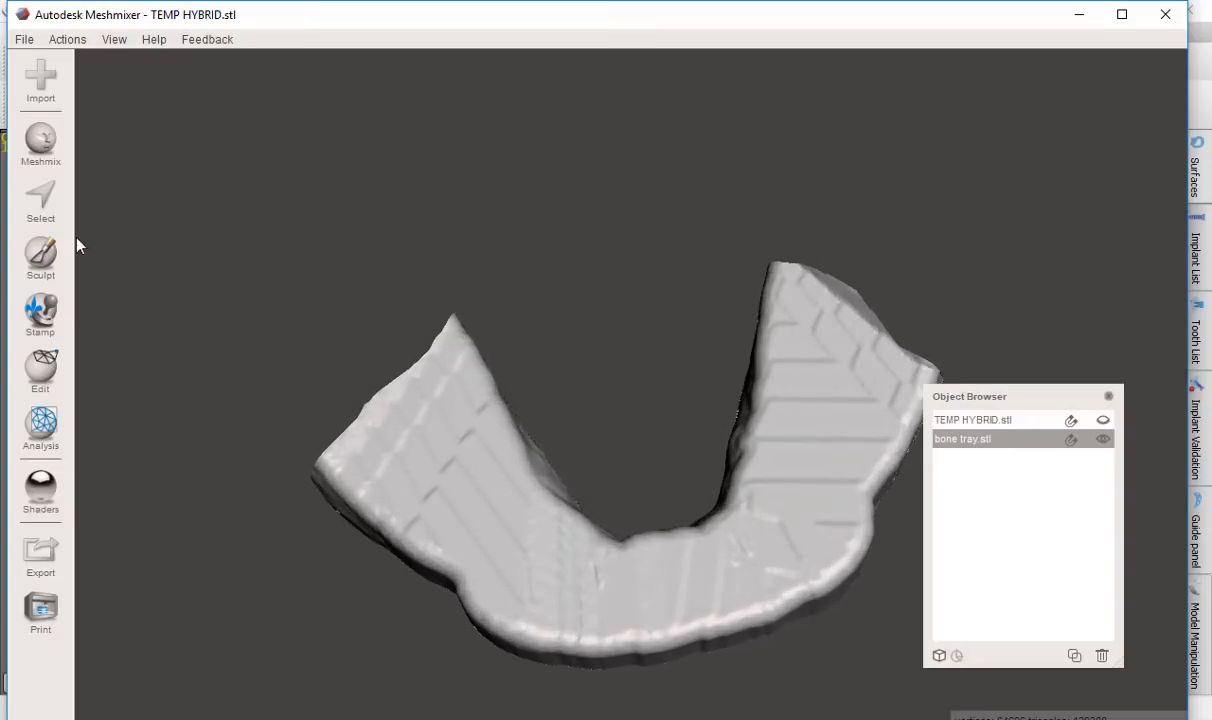
# Step: Select four round patches along the top of the bone tray, two per side, with the Unwrap Brush at size 36
pyautogui.click(41, 200)
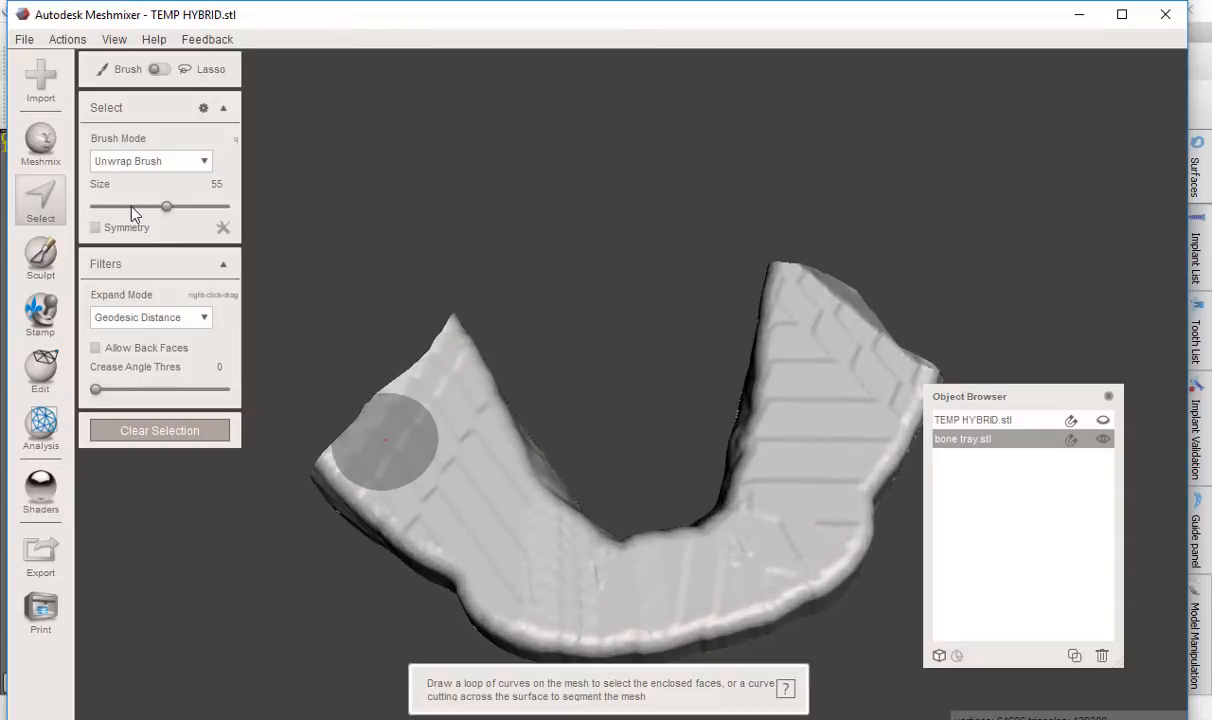
pyautogui.click(131, 206)
pyautogui.moveTo(140, 206); pyautogui.dragTo(142, 206)
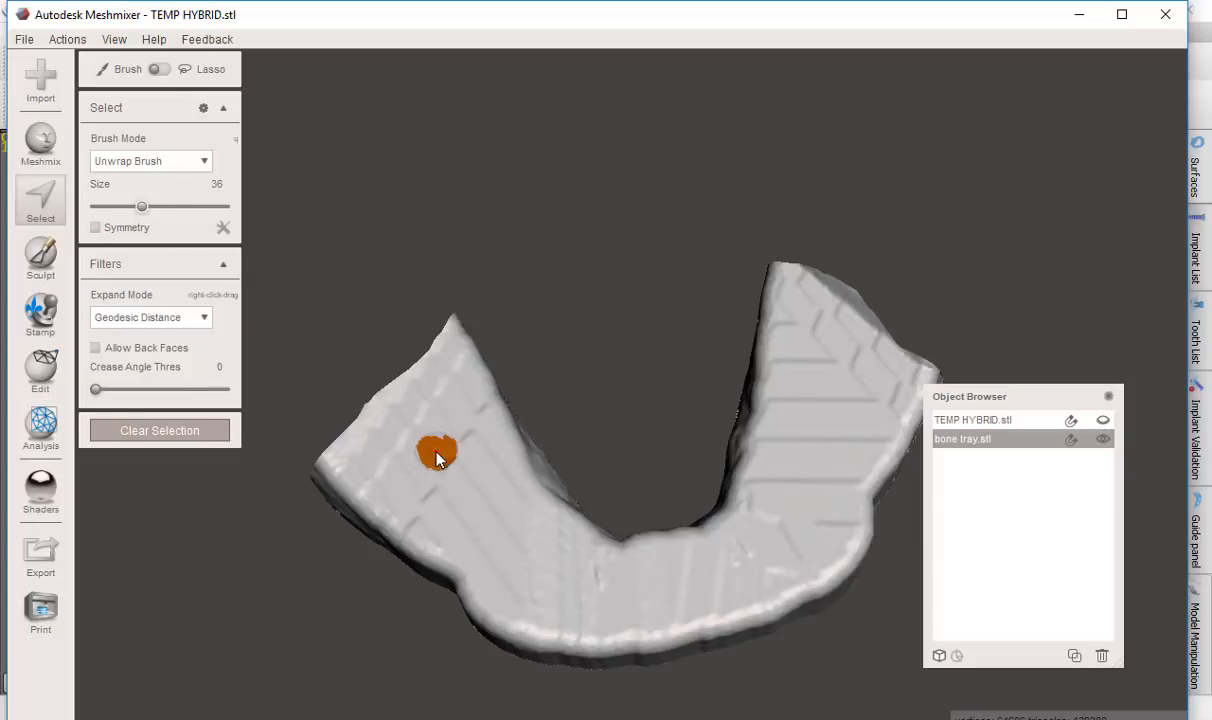
pyautogui.click(534, 564)
pyautogui.click(779, 553)
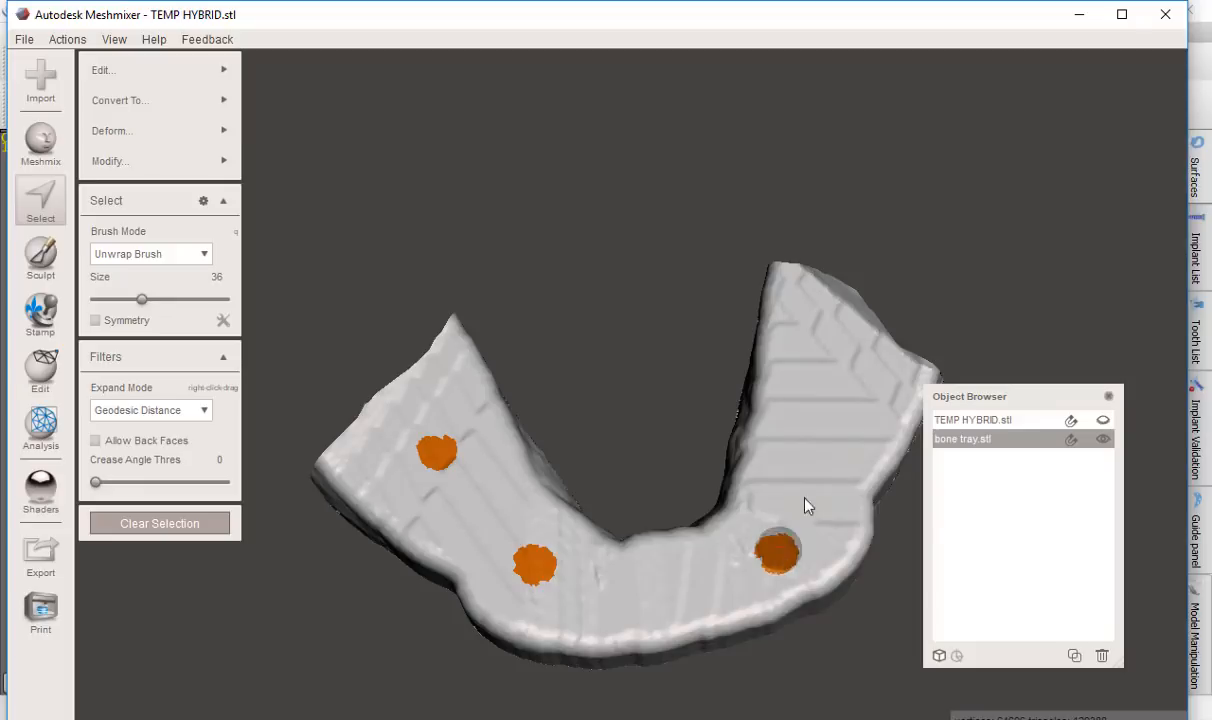
pyautogui.click(816, 384)
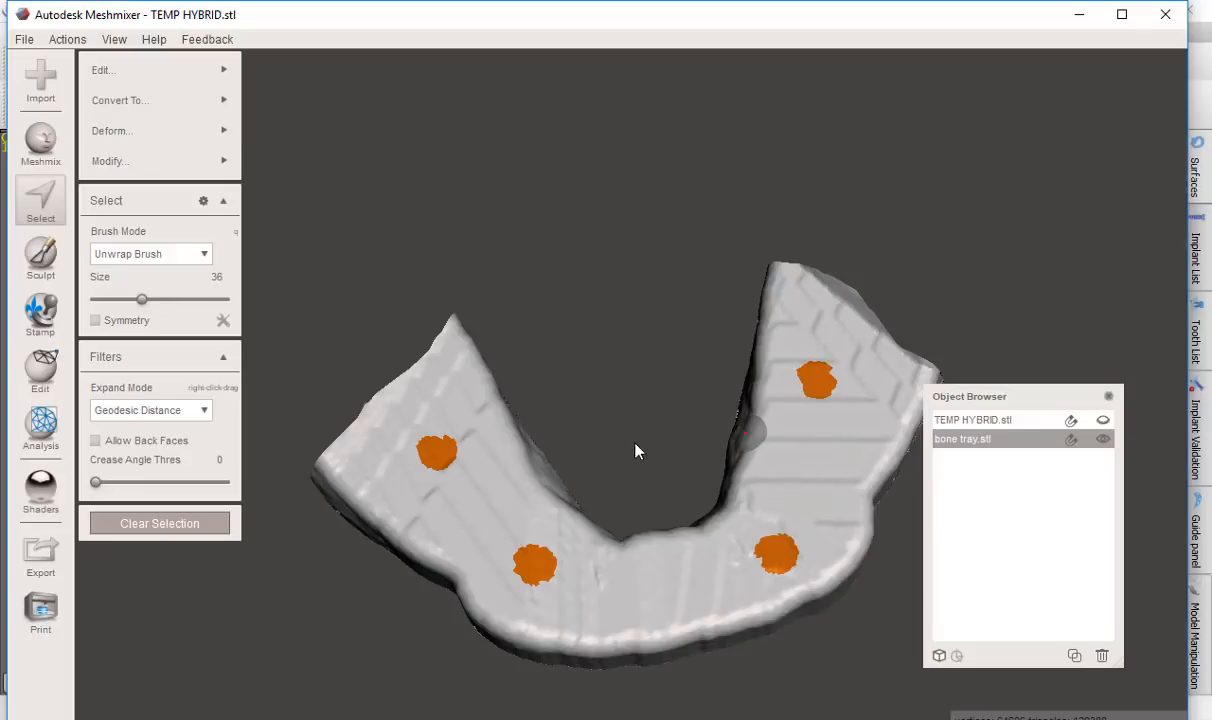
# Step: Show TEMP HYBRID.stl again and raise the four selected patches with Face Transform into posts reaching the denture's underside
pyautogui.moveTo(638, 449); pyautogui.dragTo(603, 327, button='right')
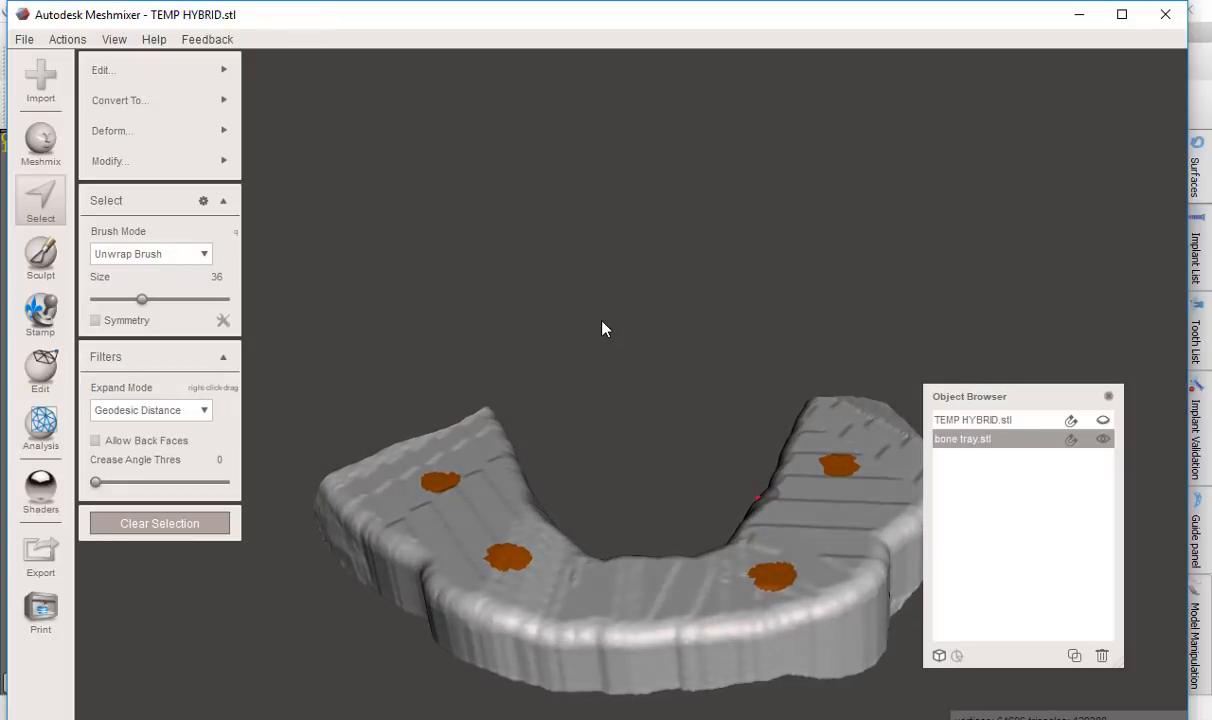
pyautogui.click(1103, 421)
pyautogui.moveTo(625, 492); pyautogui.dragTo(613, 241, button='right')
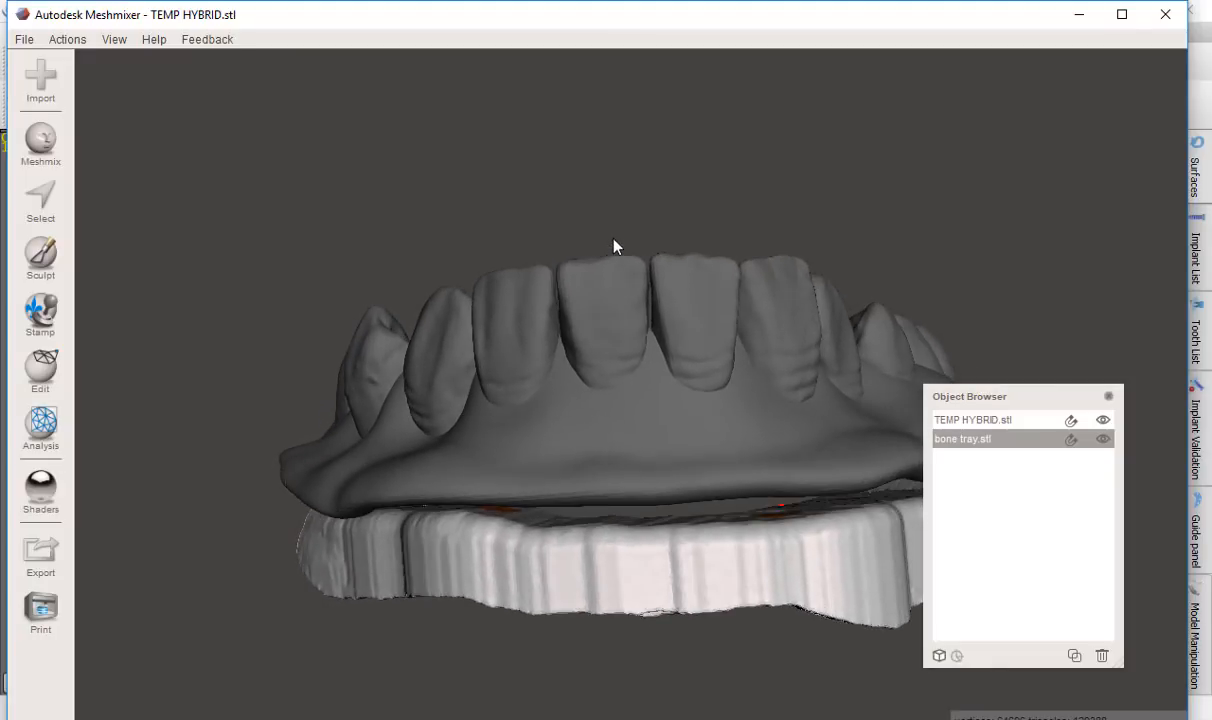
pyautogui.press('t')
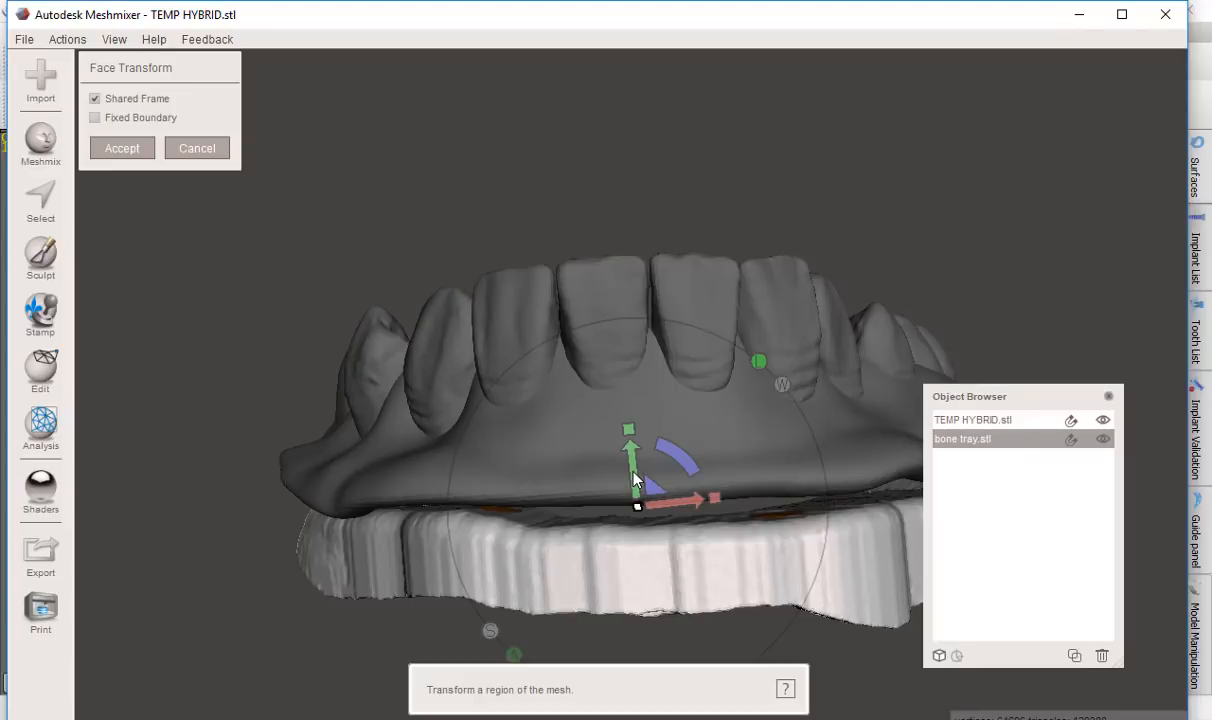
pyautogui.moveTo(599, 405); pyautogui.dragTo(638, 625, button='right')
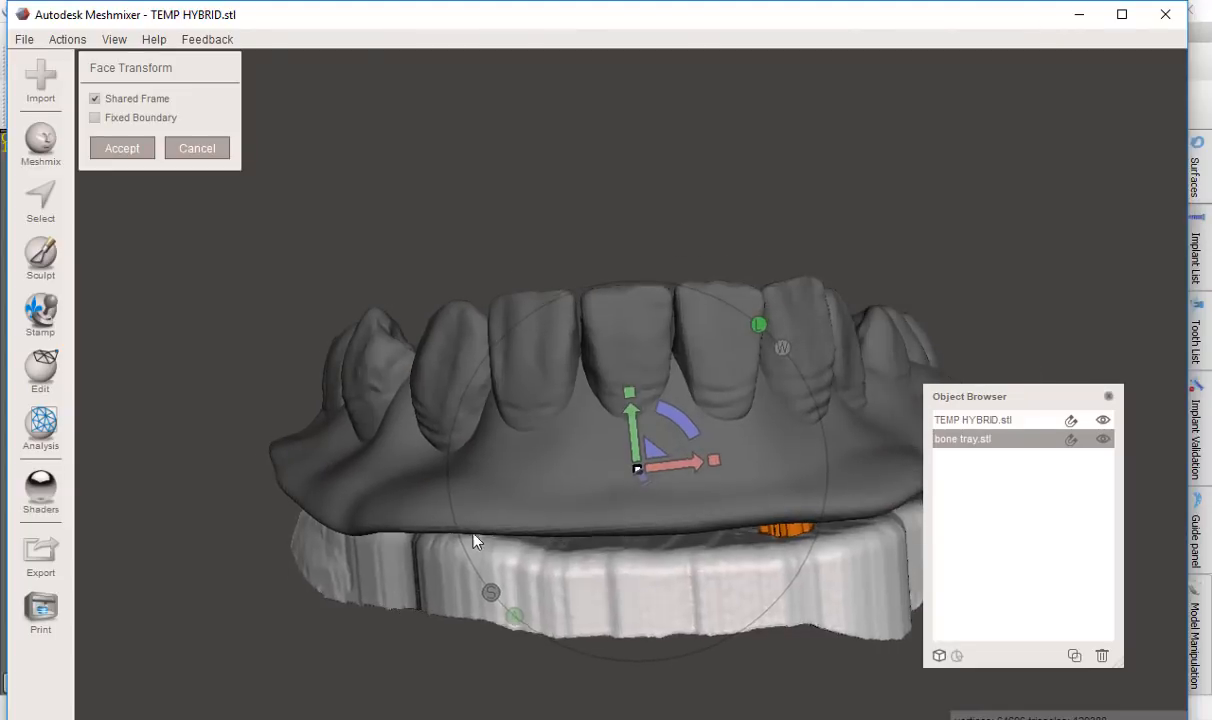
pyautogui.moveTo(475, 540); pyautogui.dragTo(582, 565, button='right')
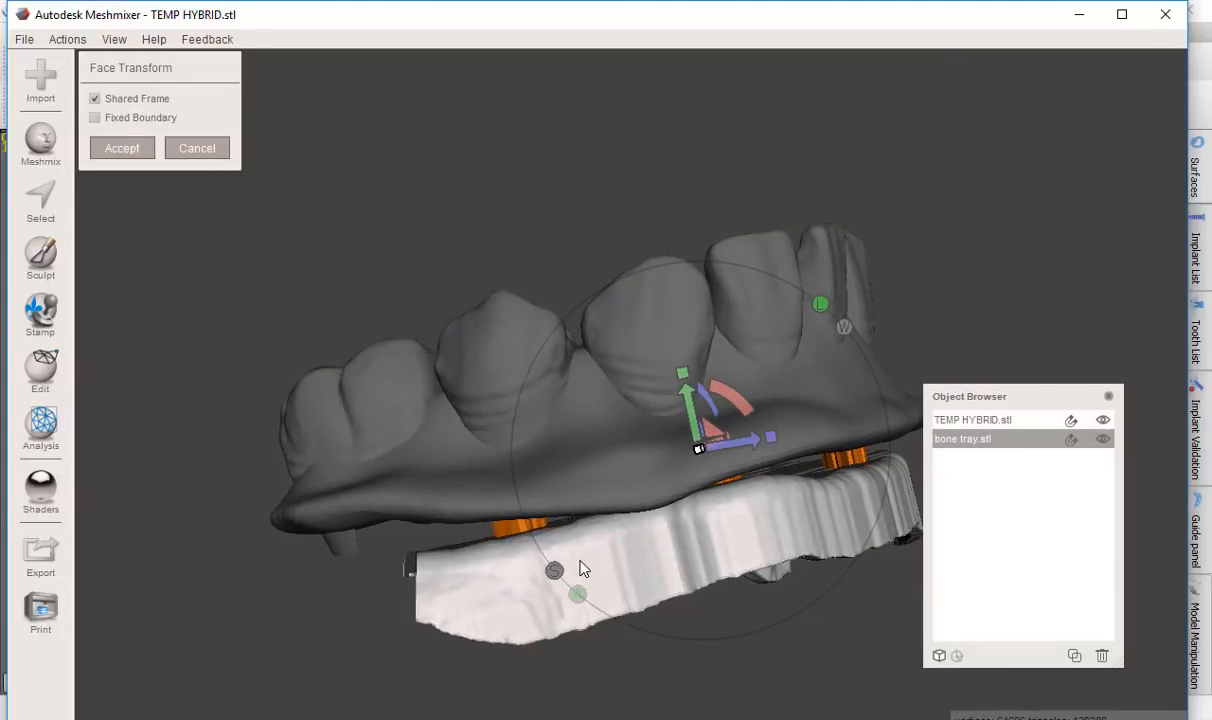
pyautogui.moveTo(681, 640); pyautogui.dragTo(575, 425, button='right')
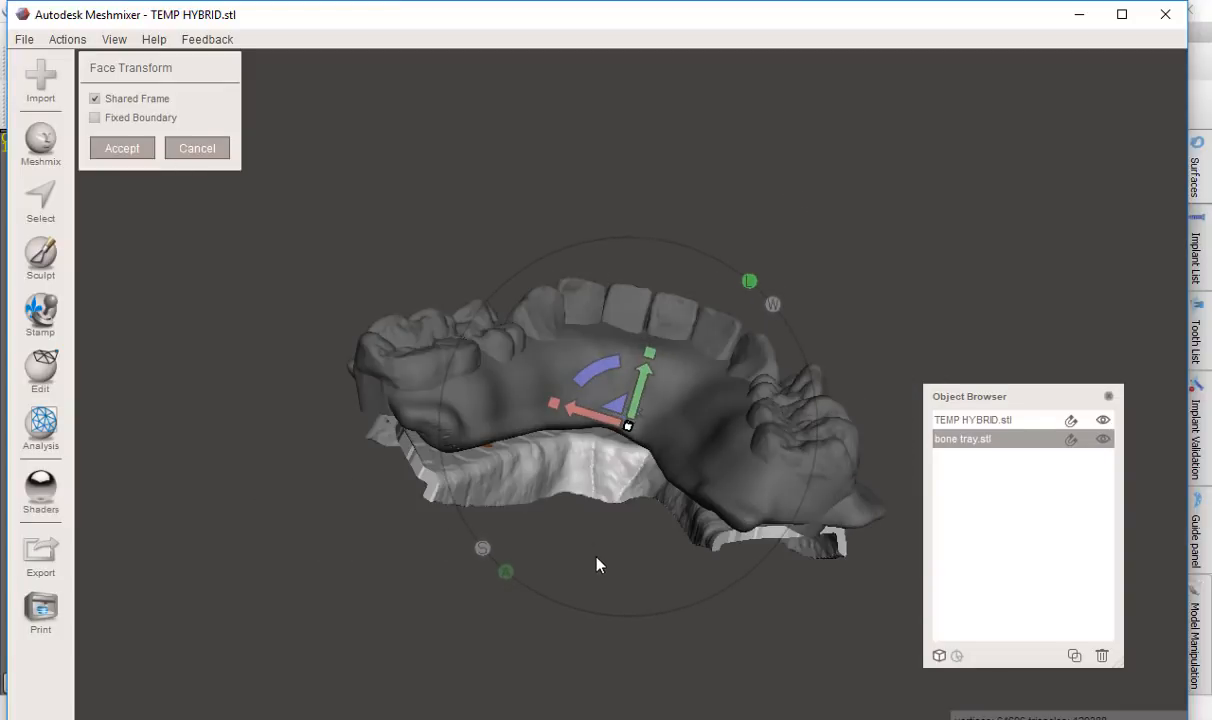
pyautogui.moveTo(597, 566); pyautogui.dragTo(637, 411, button='right')
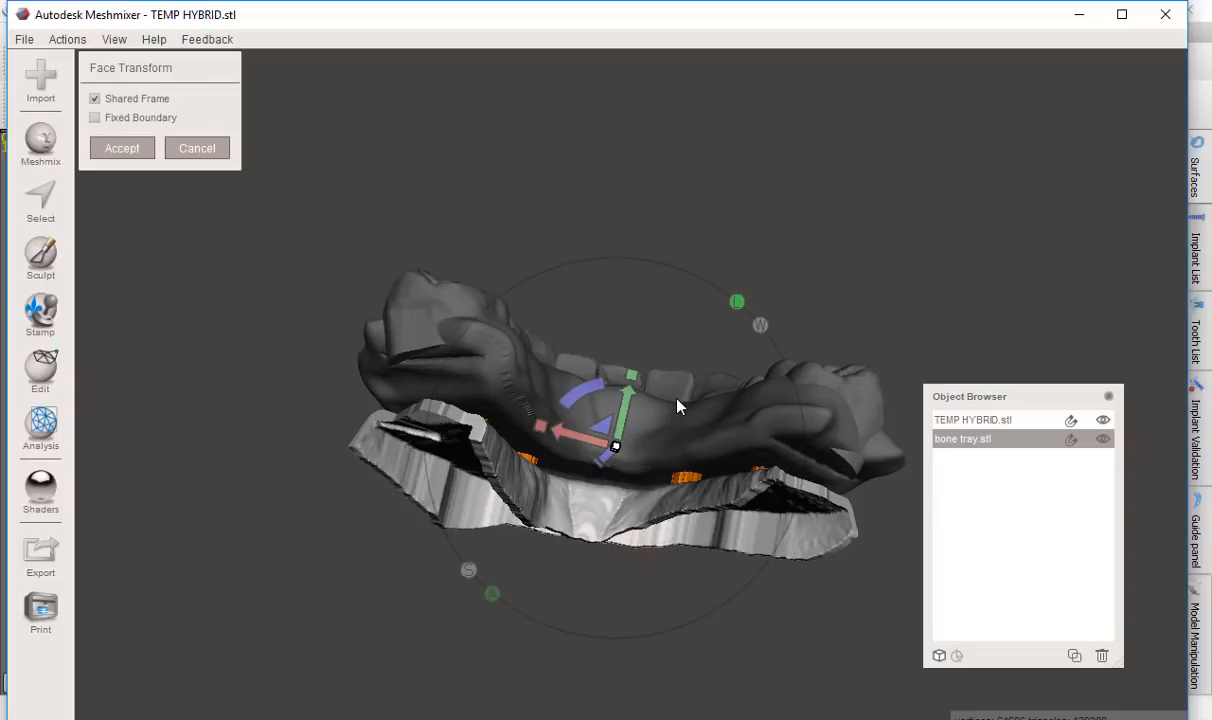
pyautogui.moveTo(544, 590); pyautogui.dragTo(657, 552, button='right')
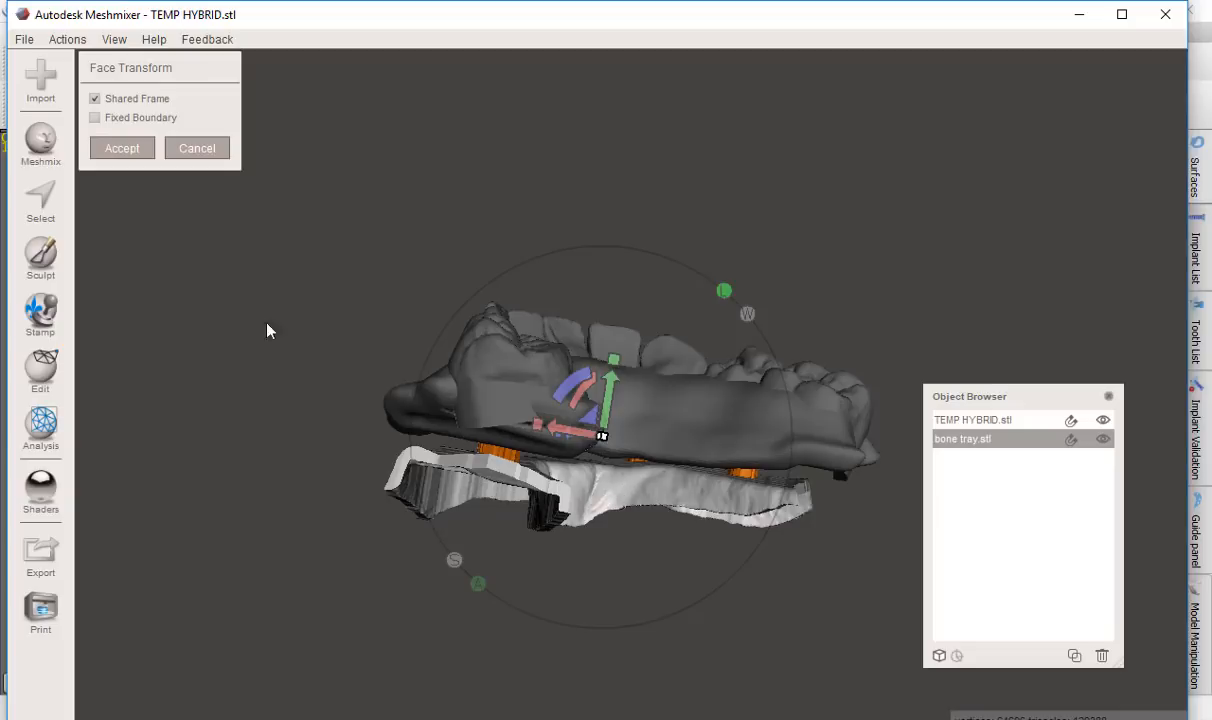
pyautogui.click(124, 149)
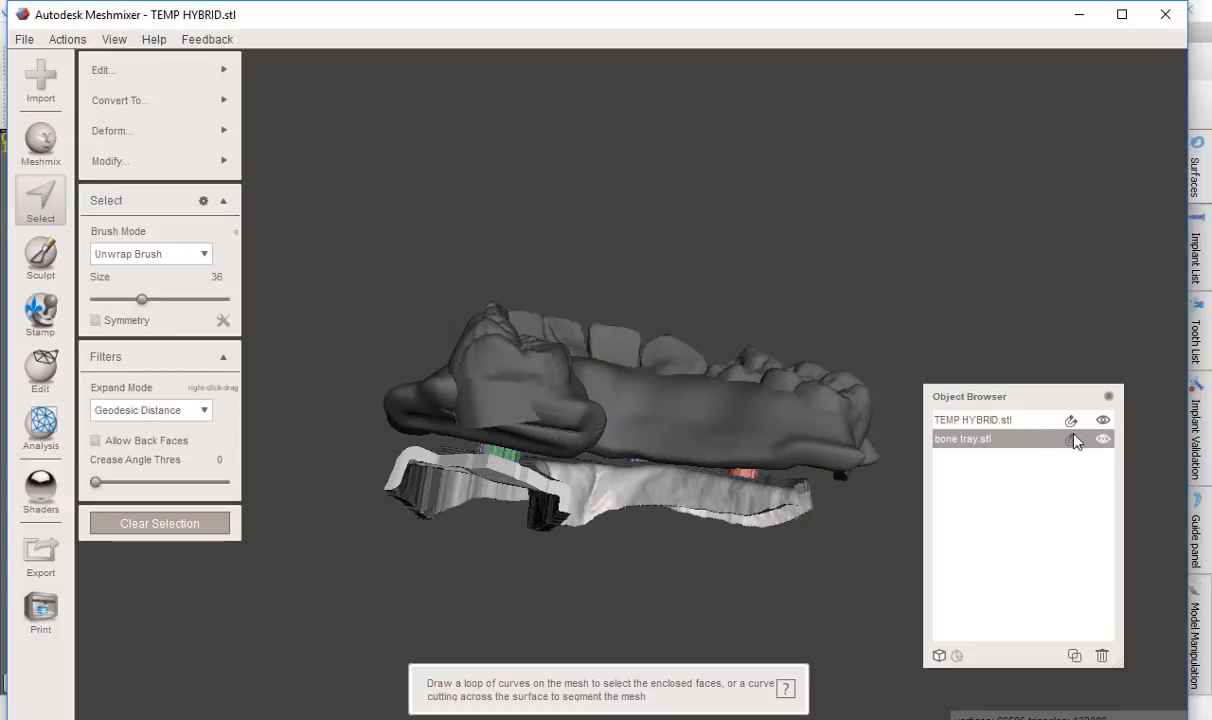
# Step: Combine TEMP HYBRID.stl and bone tray.stl into a single object
pyautogui.keyDown('shift'); pyautogui.click(1013, 421); pyautogui.keyUp('shift')
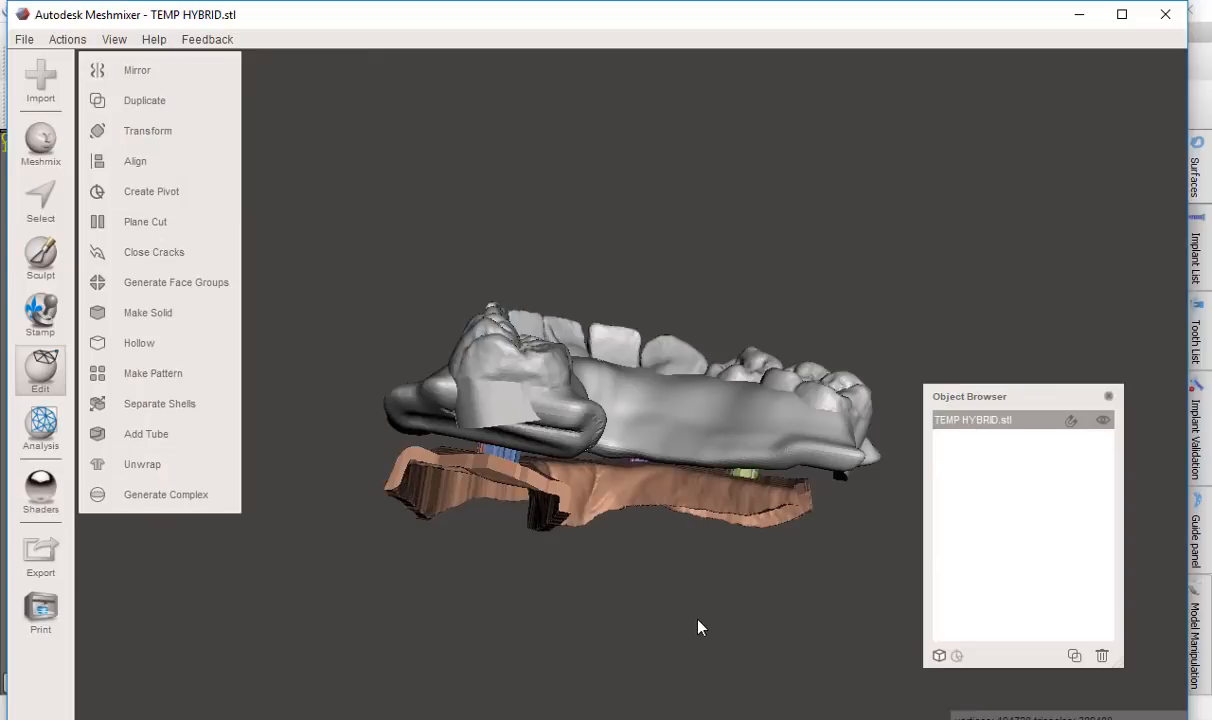
pyautogui.moveTo(537, 558); pyautogui.dragTo(438, 506, button='right')
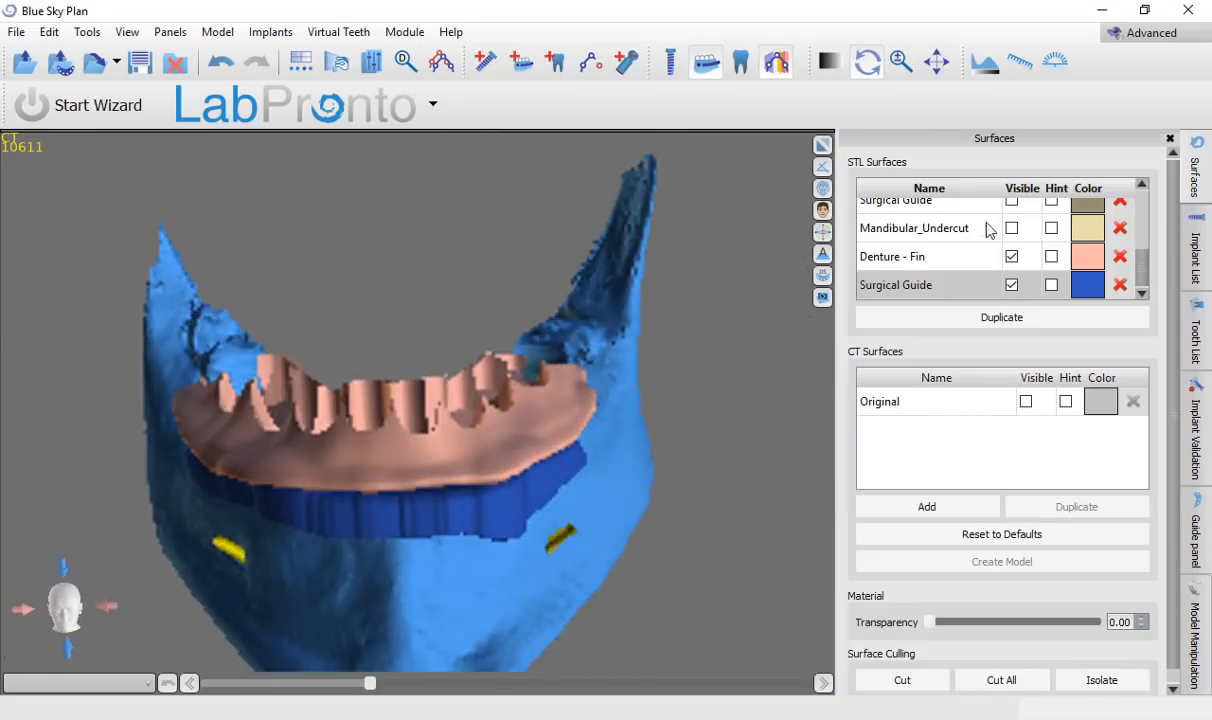
# Step: In Blue Sky Plan, hide the Denture - Fin and blue Surgical Guide surfaces so only the segmented jaw is shown
pyautogui.click(1012, 266)
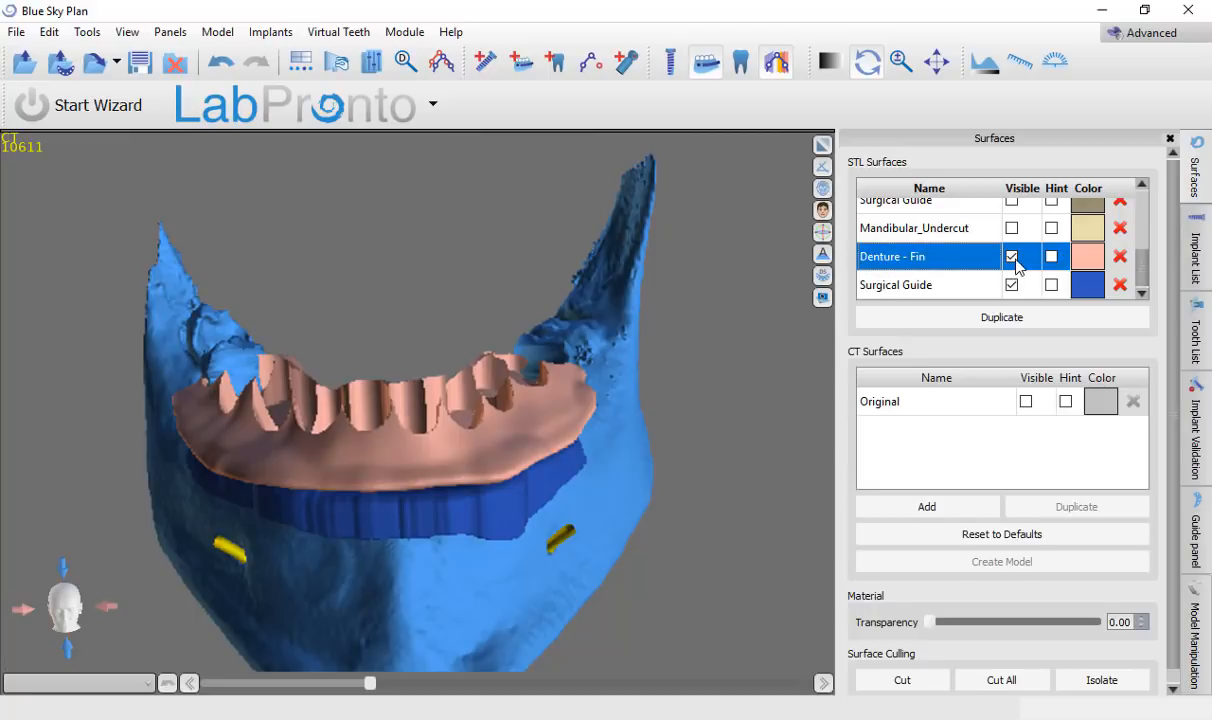
pyautogui.click(1012, 257)
pyautogui.click(1012, 285)
pyautogui.moveTo(560, 300); pyautogui.dragTo(92, 105)
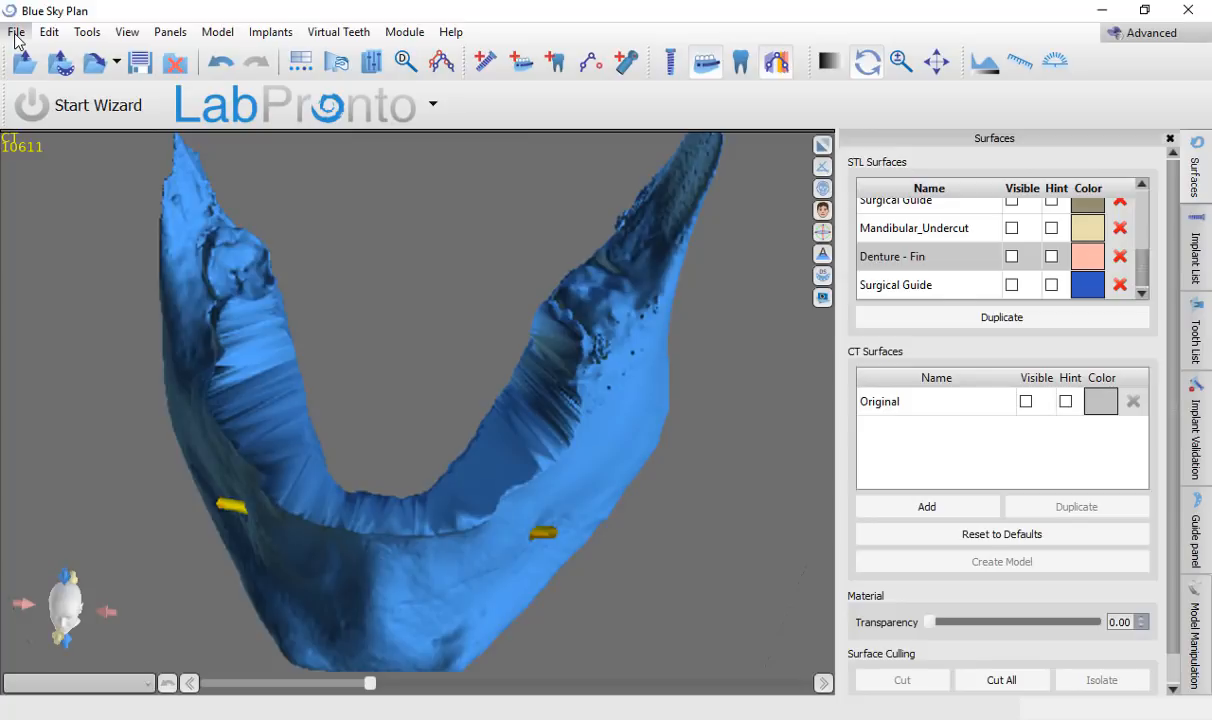
# Step: Import indexing prosthetic.stl as an STL model for the mandible and complete the import in its existing position
pyautogui.click(16, 33)
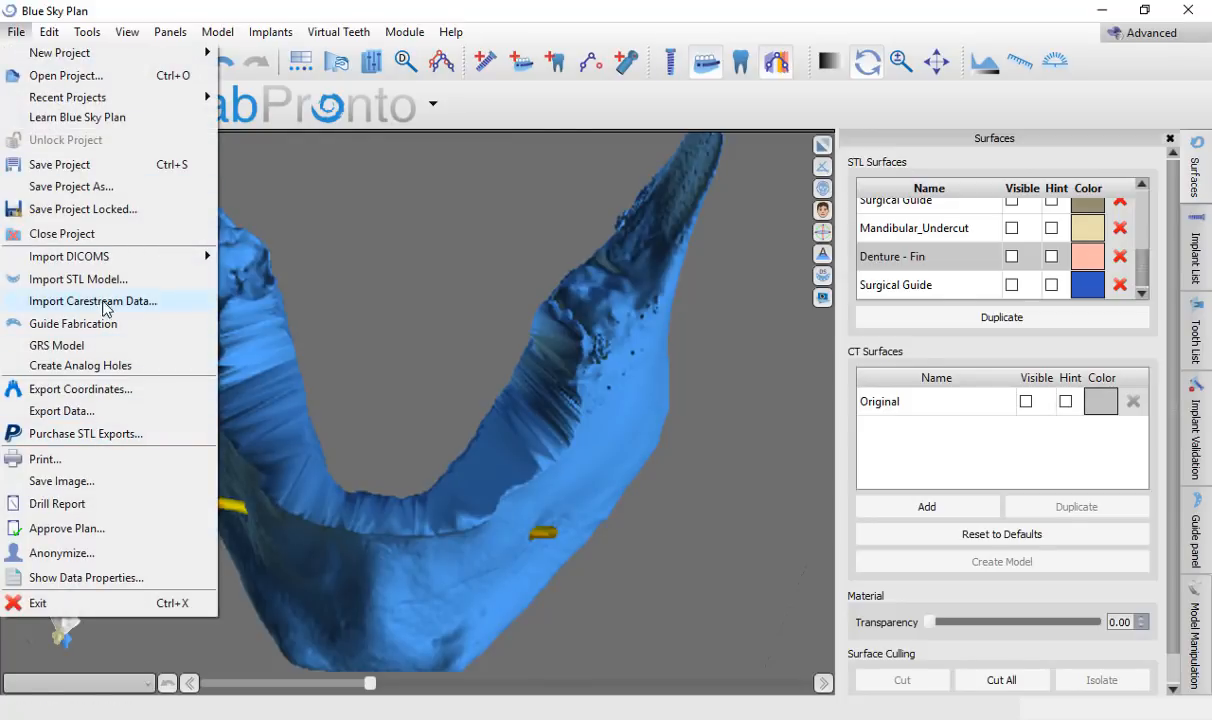
pyautogui.click(100, 280)
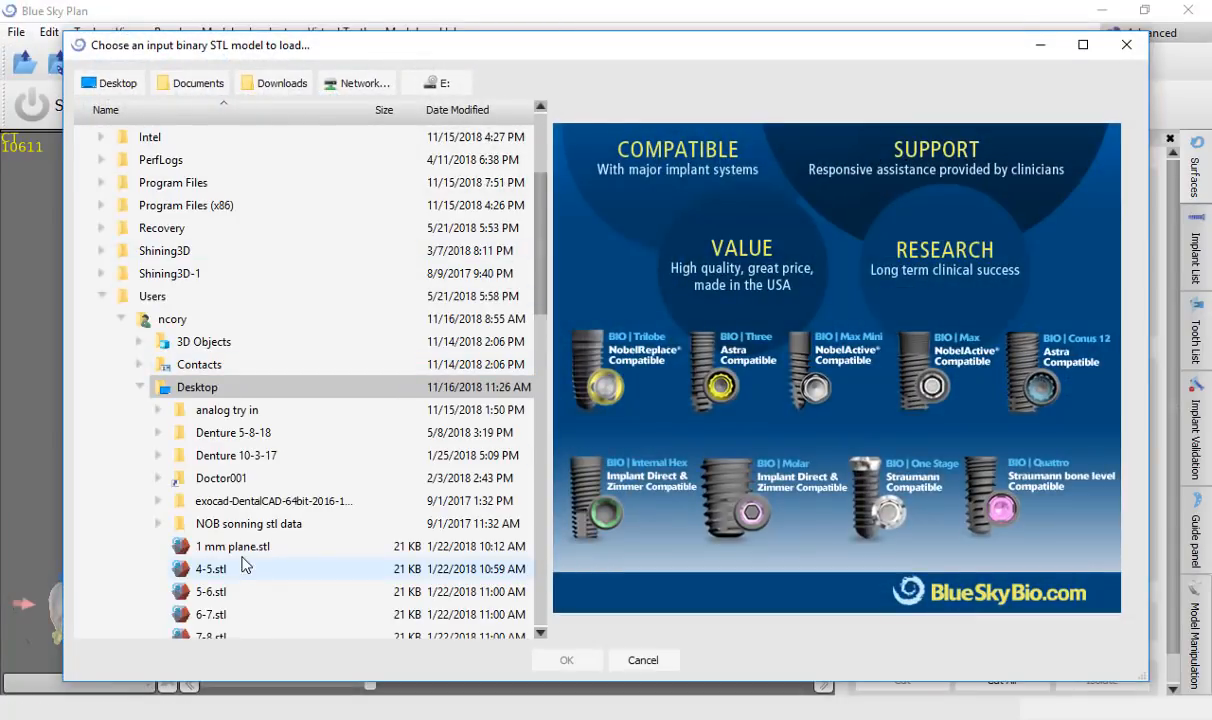
pyautogui.scroll(-11, 245, 560)
pyautogui.scroll(4, 240, 515)
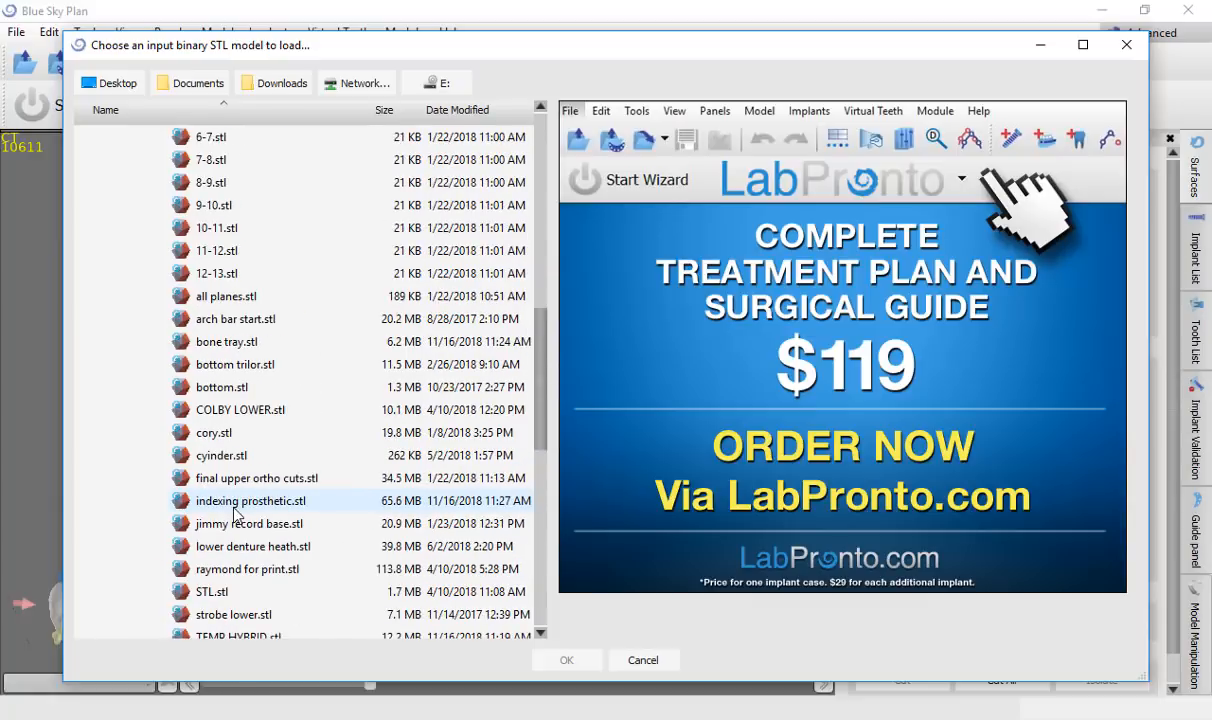
pyautogui.scroll(1, 238, 500)
pyautogui.scroll(-3, 238, 481)
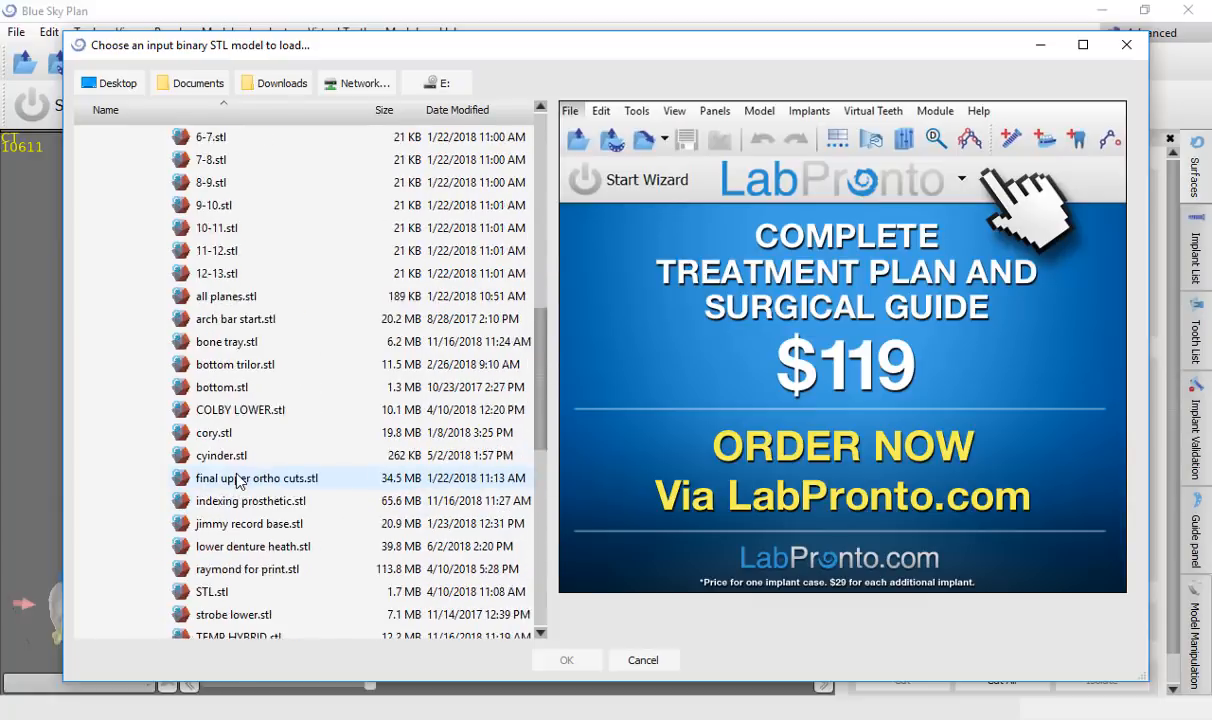
pyautogui.click(220, 364)
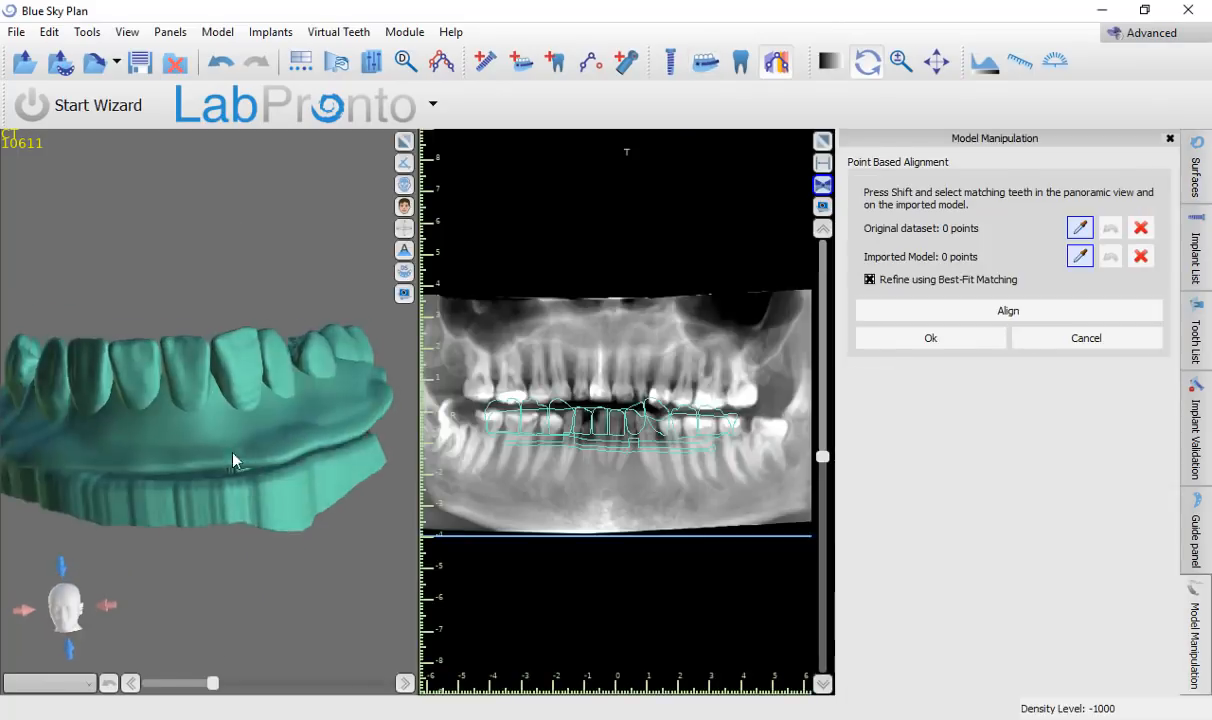
pyautogui.moveTo(233, 455); pyautogui.dragTo(260, 430)
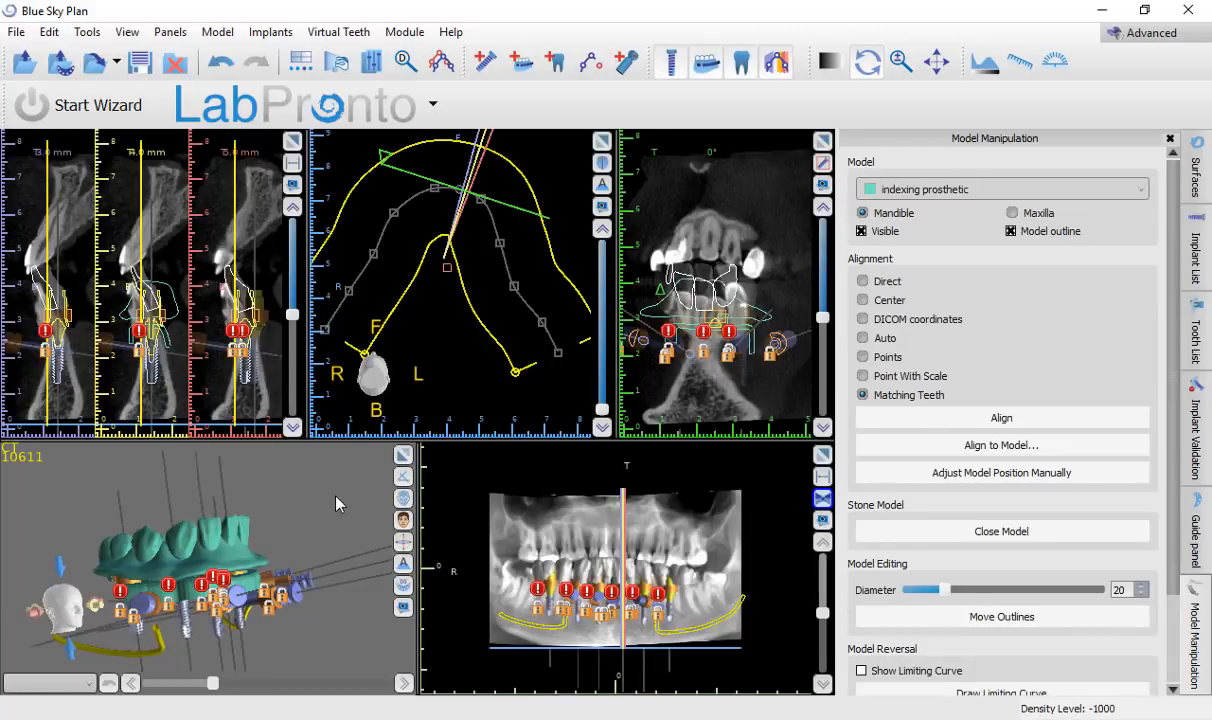
pyautogui.moveTo(336, 503); pyautogui.dragTo(300, 590)
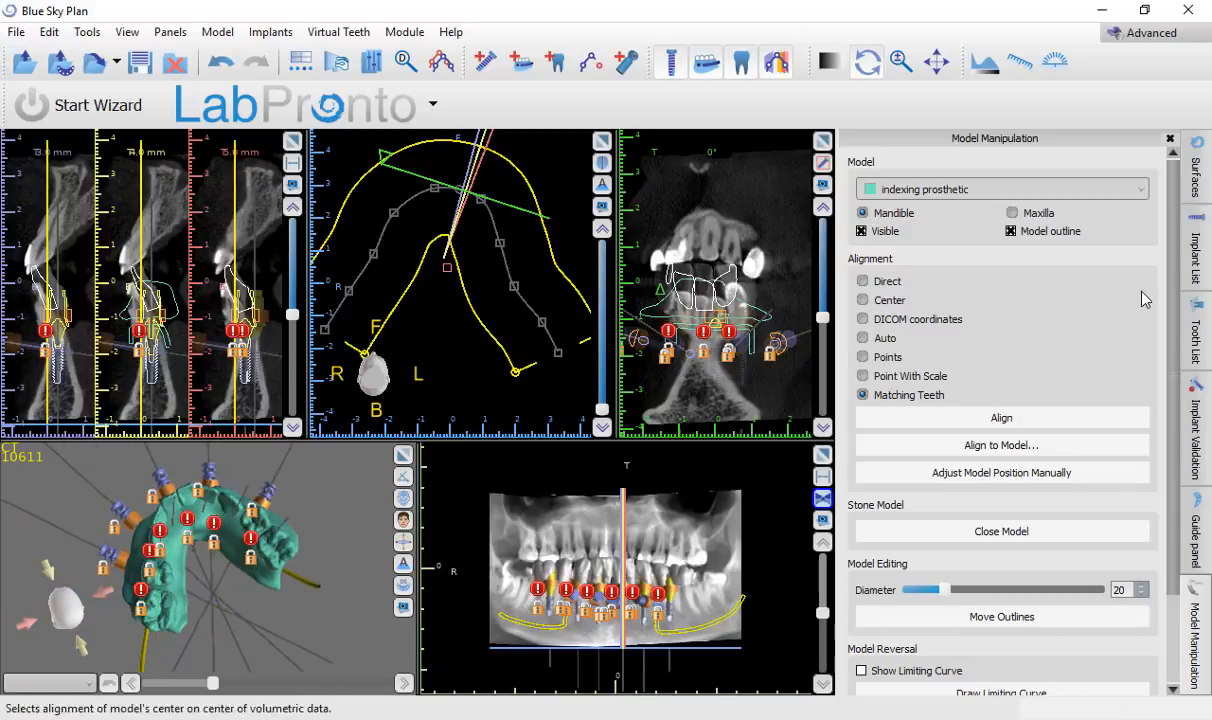
# Step: Replace the abutment on the outermost implant in the panoramic view with a custom abutment 20 mm long and 5 mm in diameter
pyautogui.click(1195, 255)
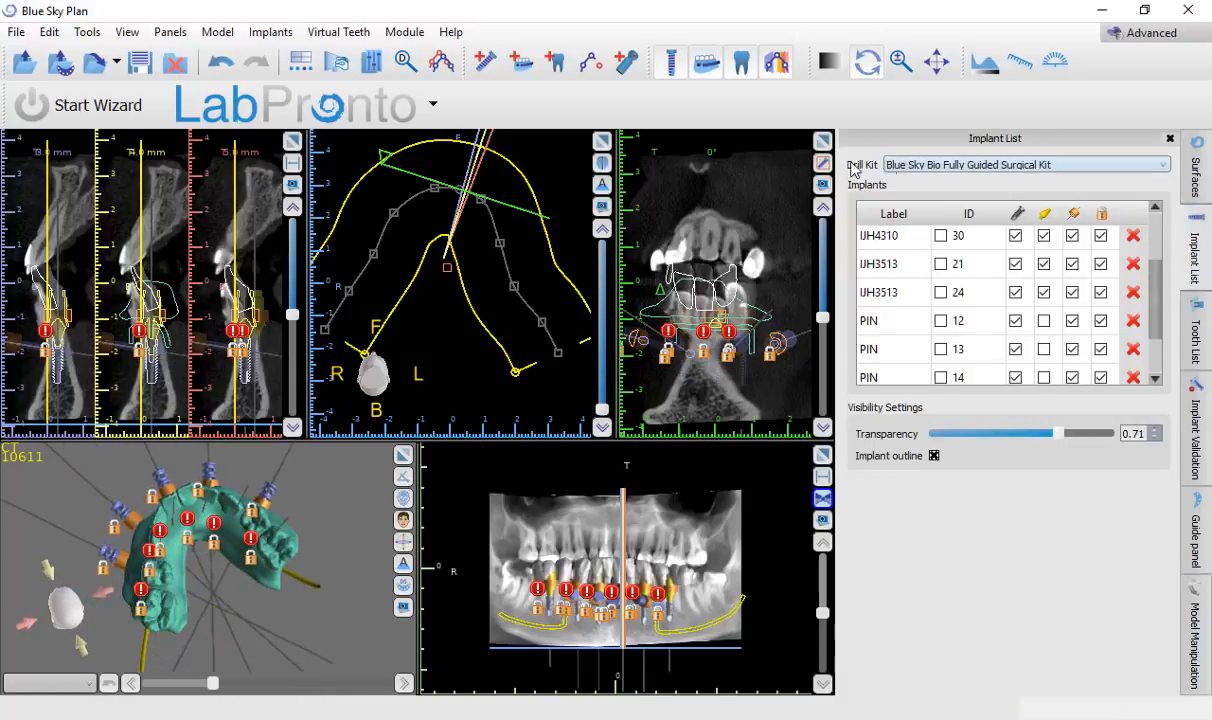
pyautogui.click(1043, 216)
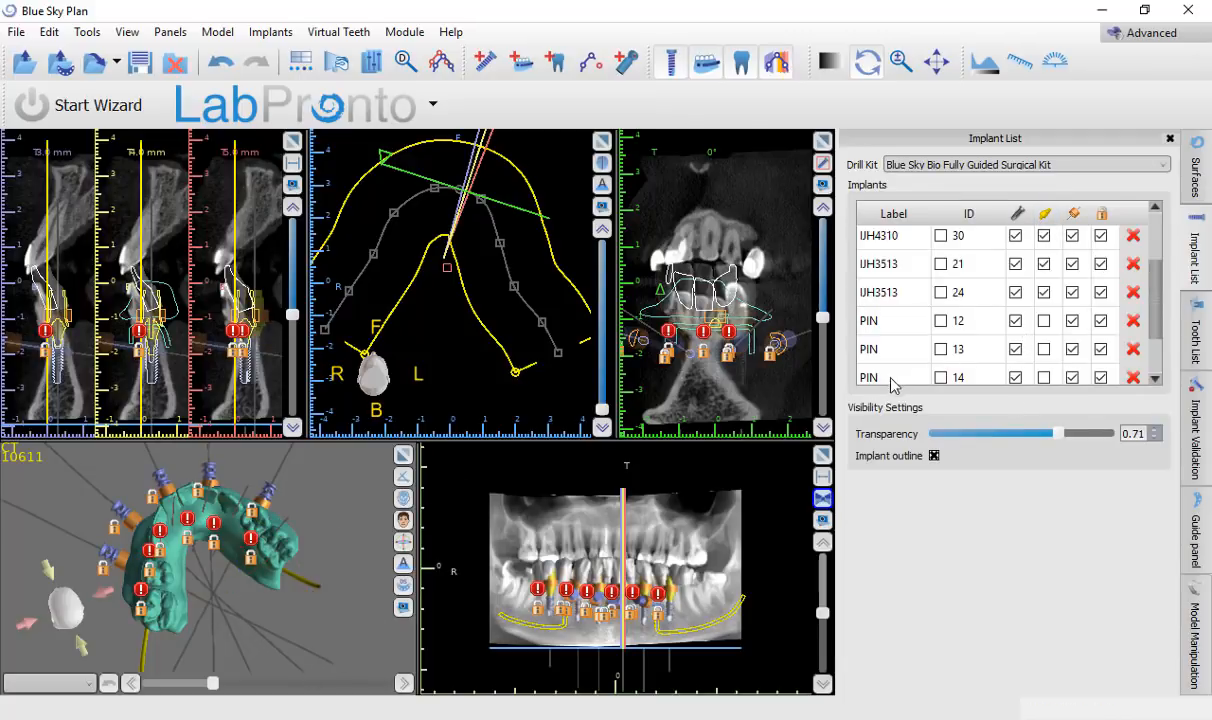
pyautogui.moveTo(190, 615); pyautogui.dragTo(200, 505)
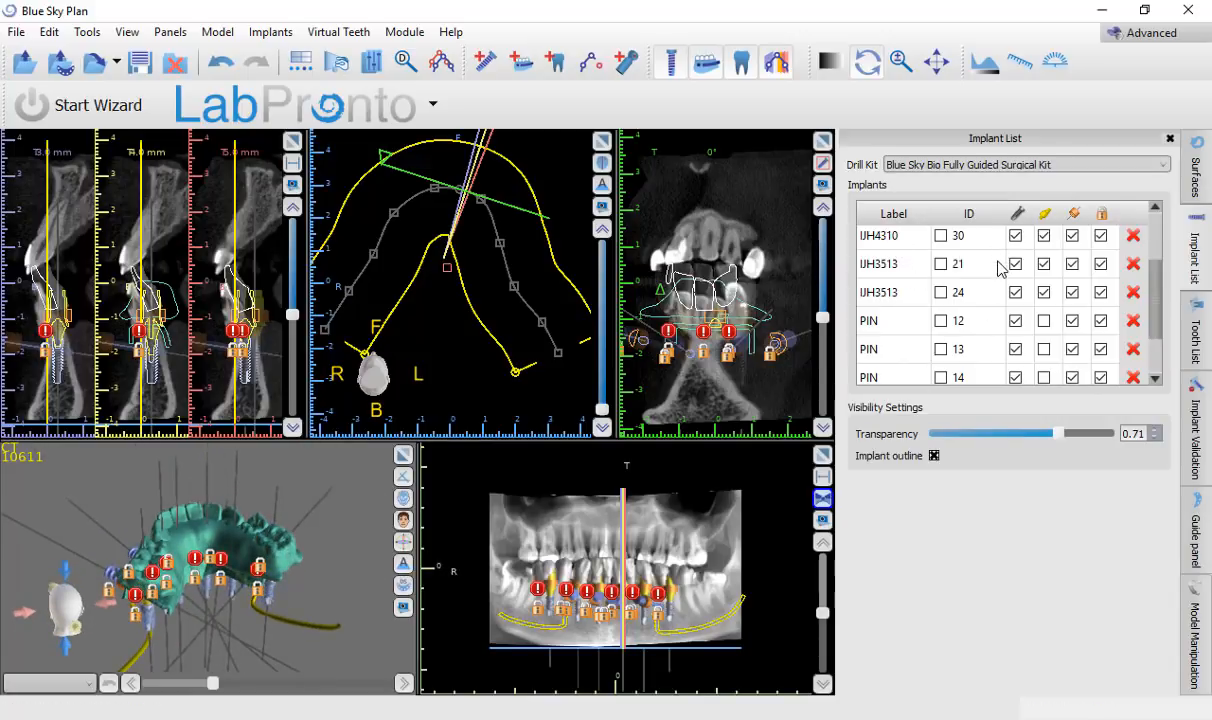
pyautogui.scroll(1, 1000, 268)
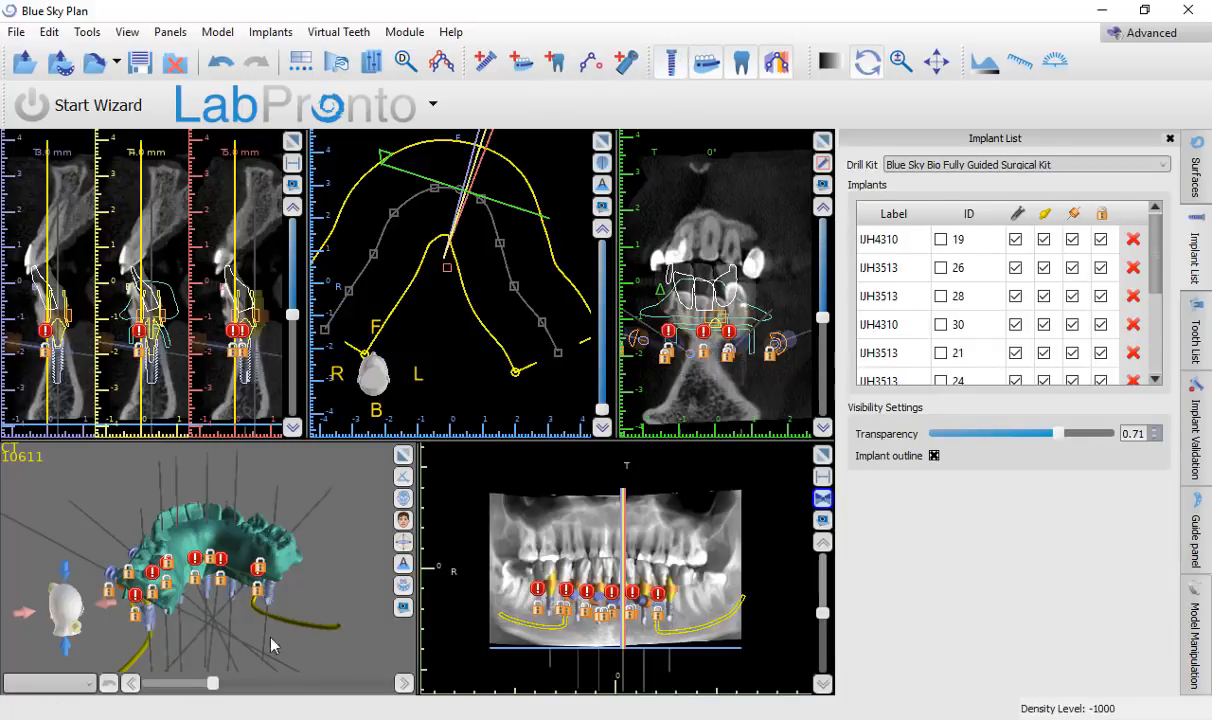
pyautogui.scroll(10, 752, 454)
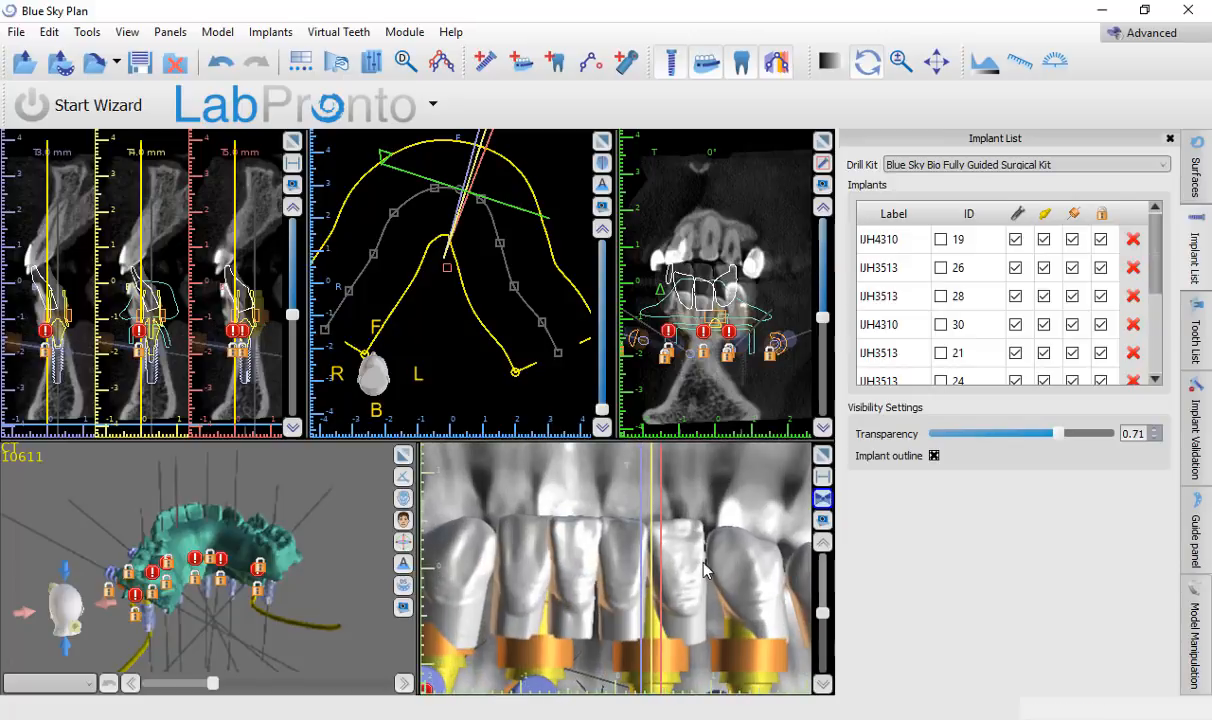
pyautogui.scroll(-5, 706, 549)
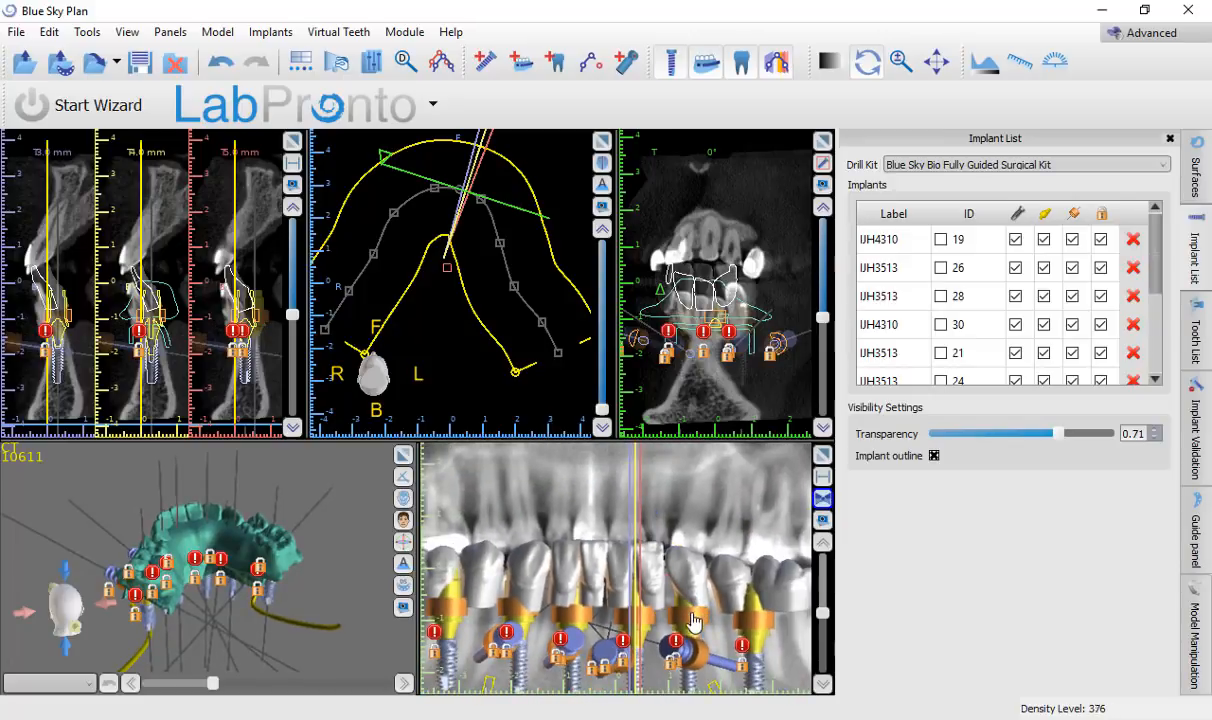
pyautogui.rightClick(454, 645)
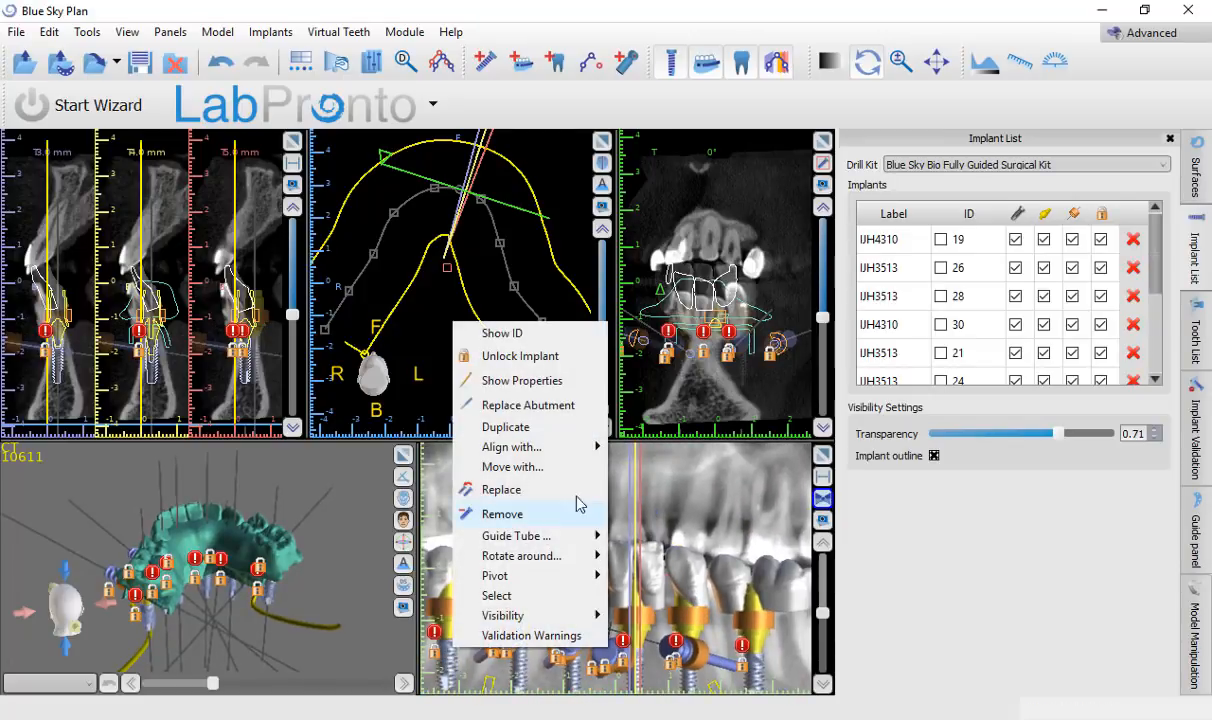
pyautogui.click(566, 406)
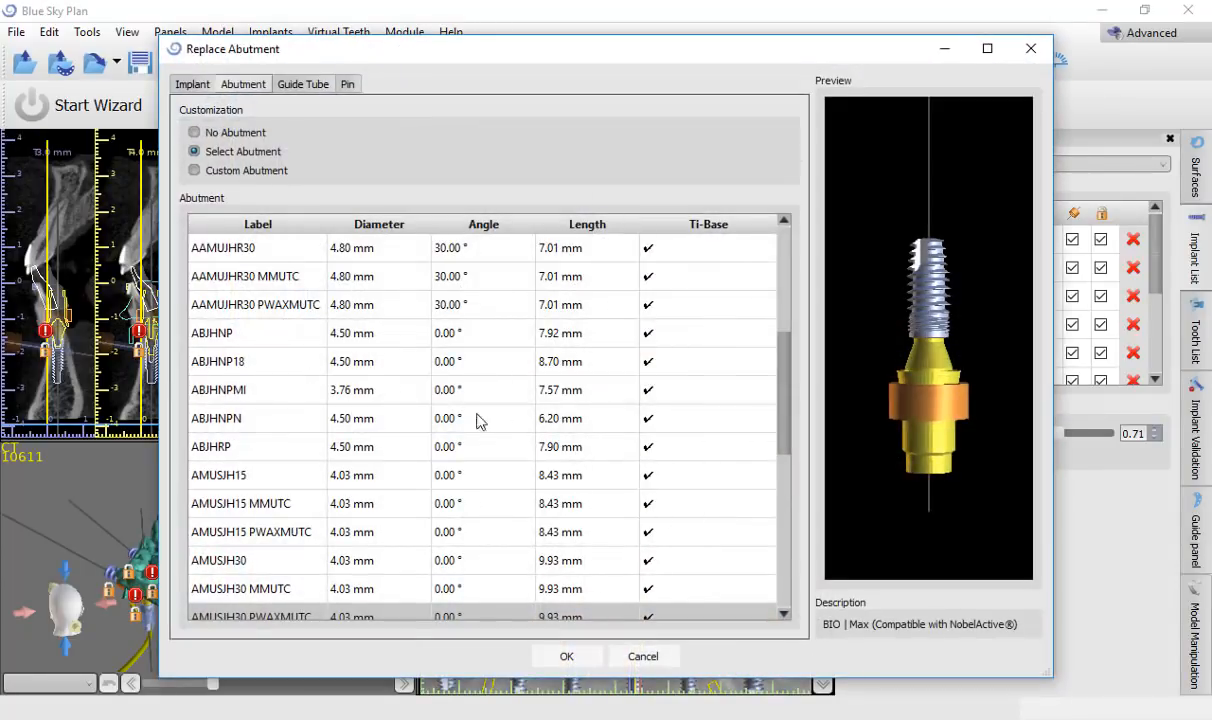
pyautogui.click(261, 172)
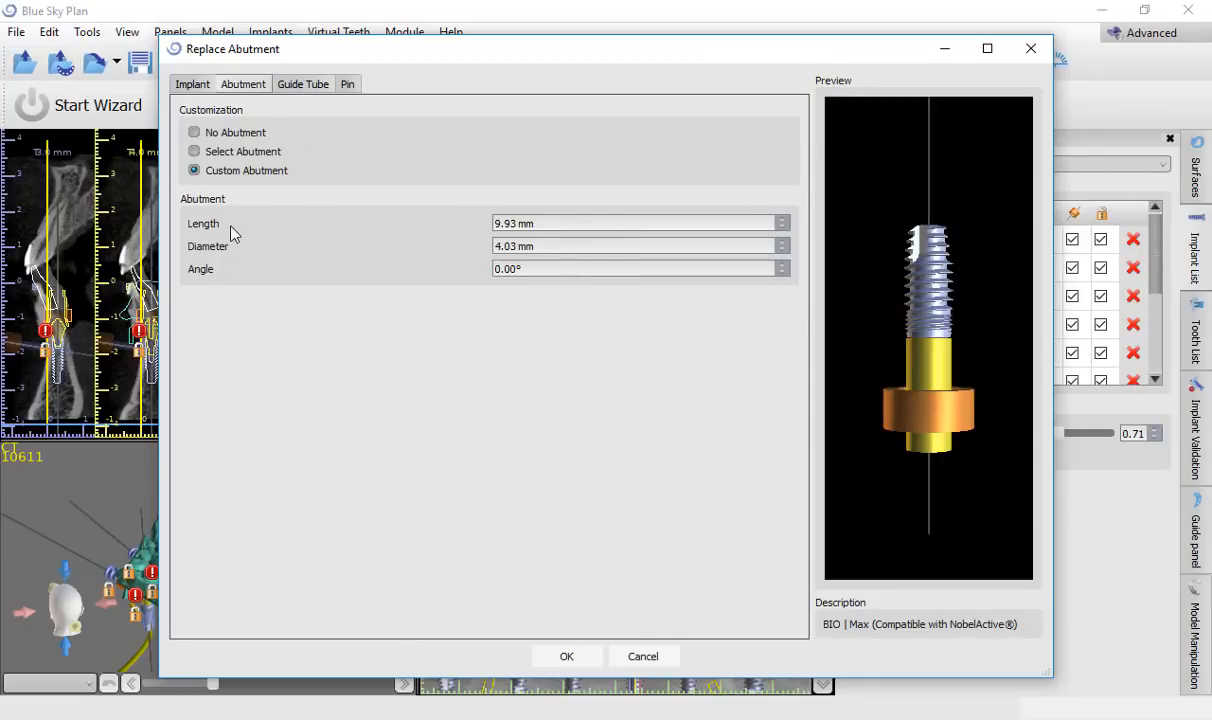
pyautogui.moveTo(559, 226); pyautogui.dragTo(280, 232)
pyautogui.write('20')
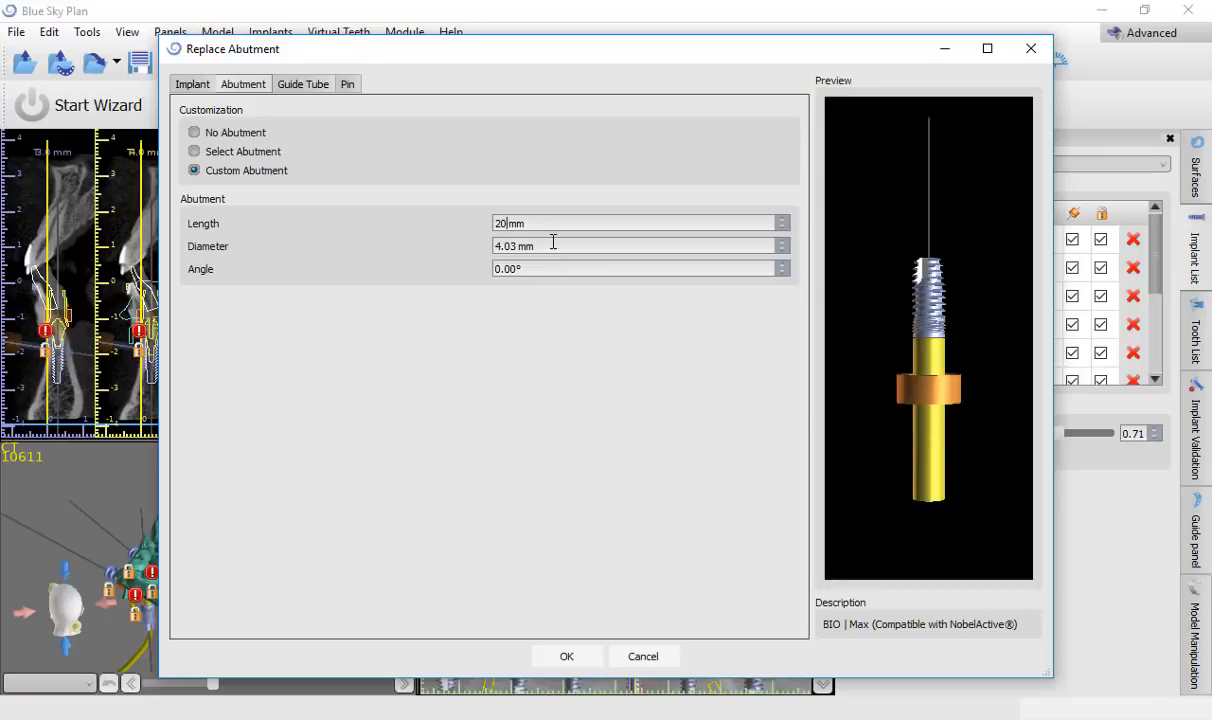
pyautogui.write('5')
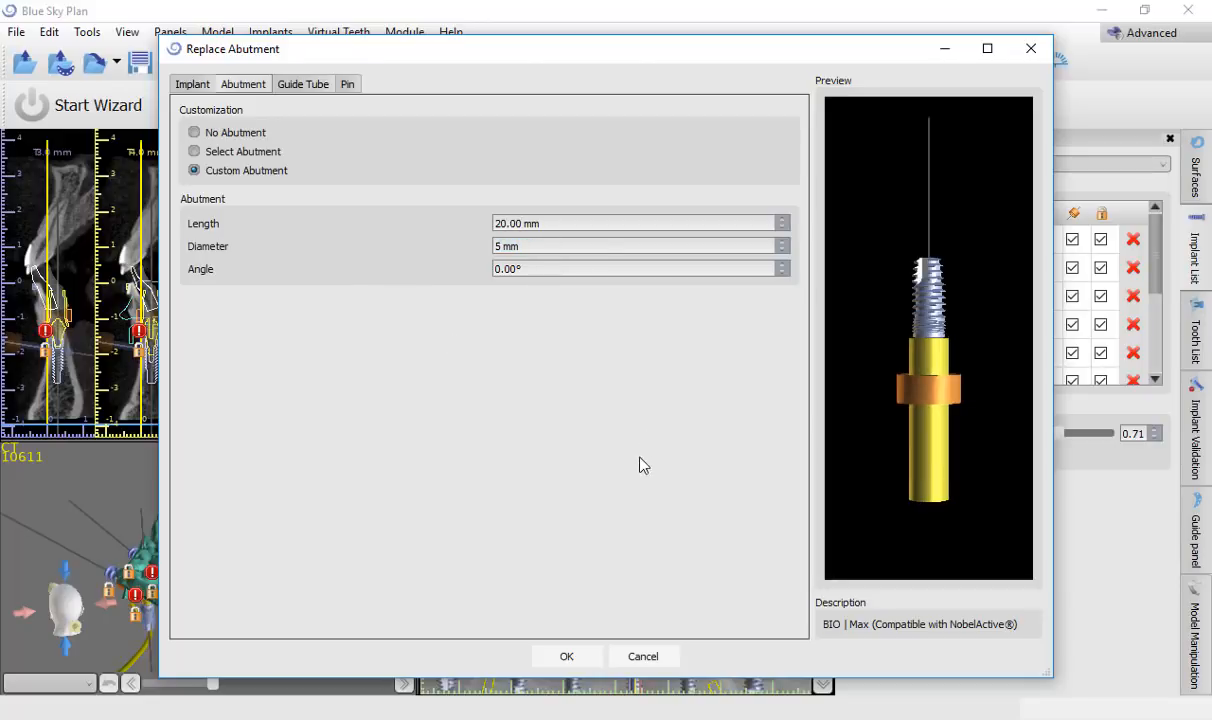
pyautogui.click(564, 655)
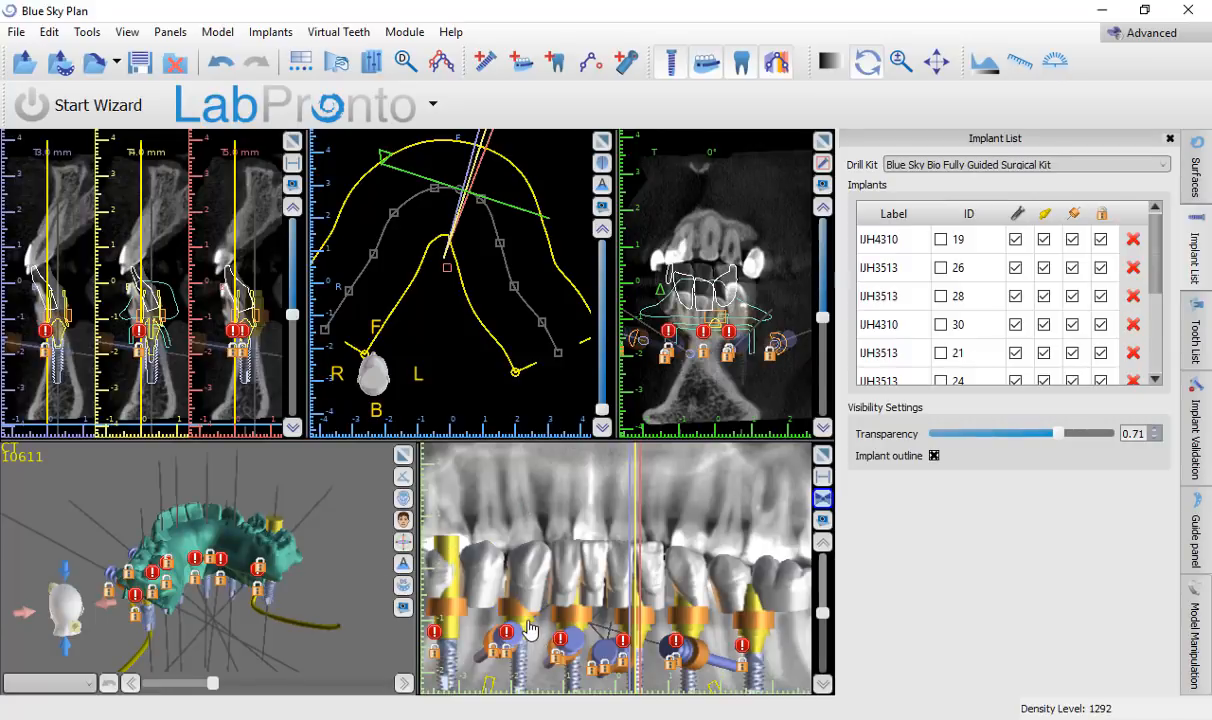
# Step: Replace the abutments on the remaining mandibular implants with long custom abutments that pass through the indexing prosthetic
pyautogui.rightClick(528, 627)
pyautogui.click(605, 377)
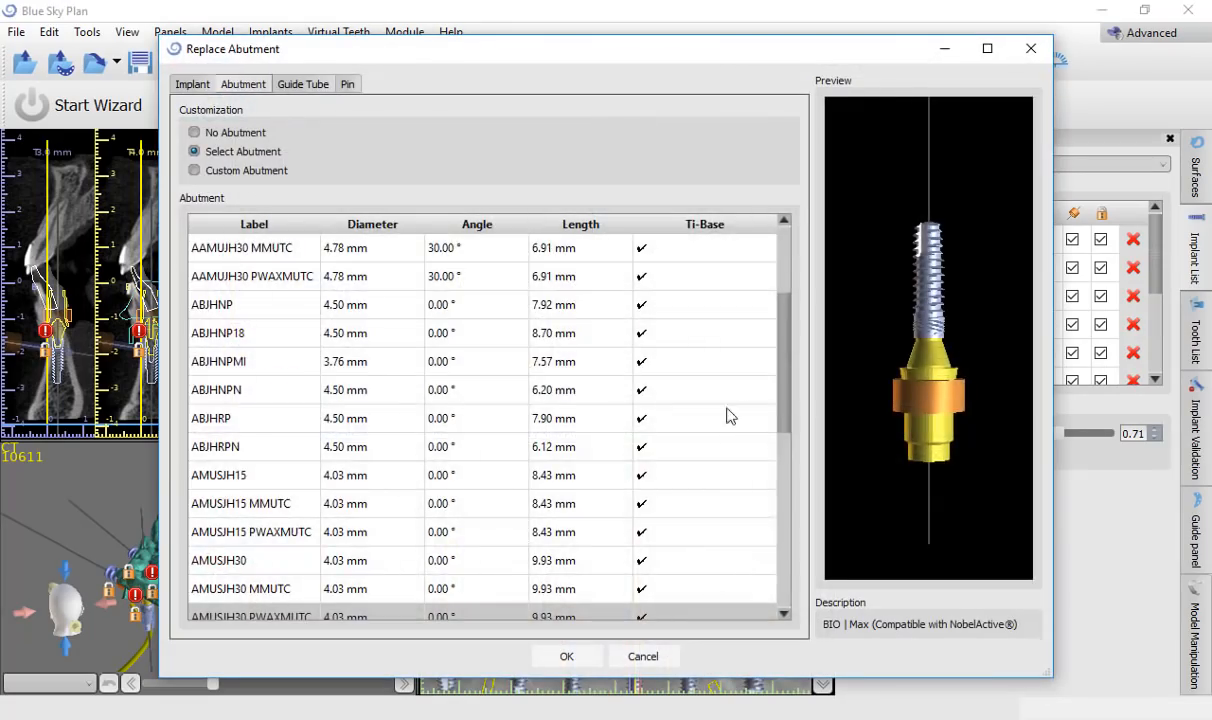
pyautogui.click(583, 660)
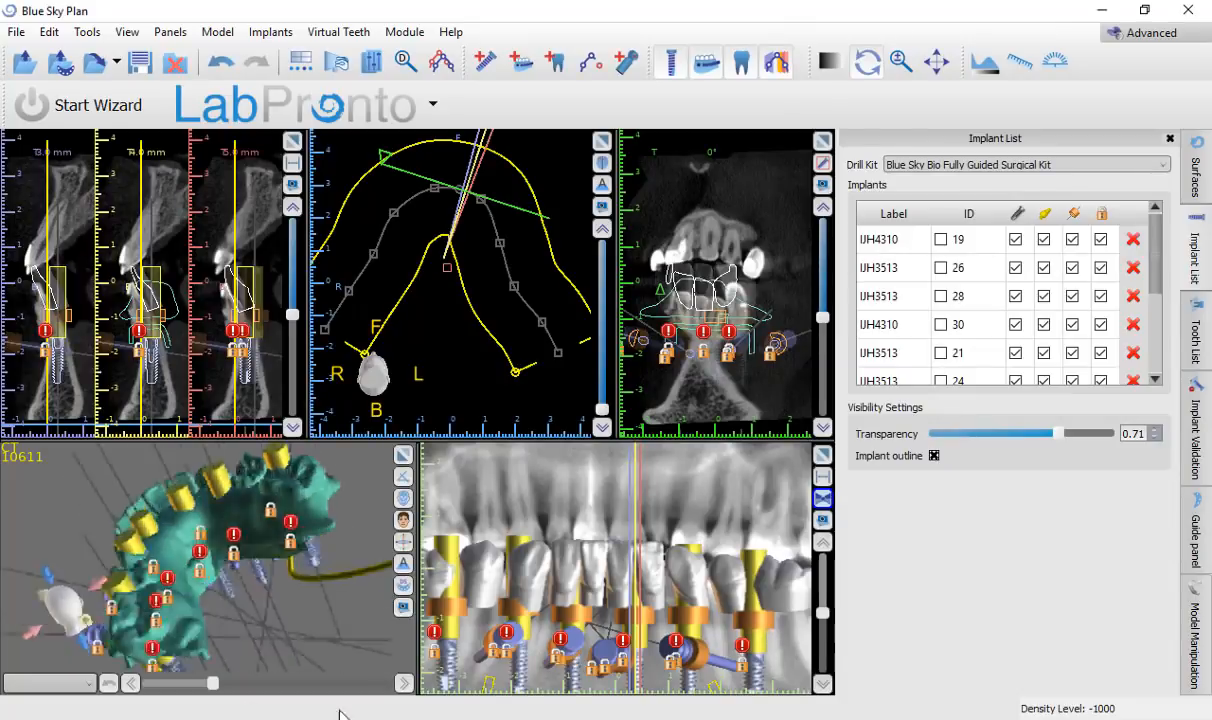
pyautogui.moveTo(338, 660); pyautogui.dragTo(331, 592)
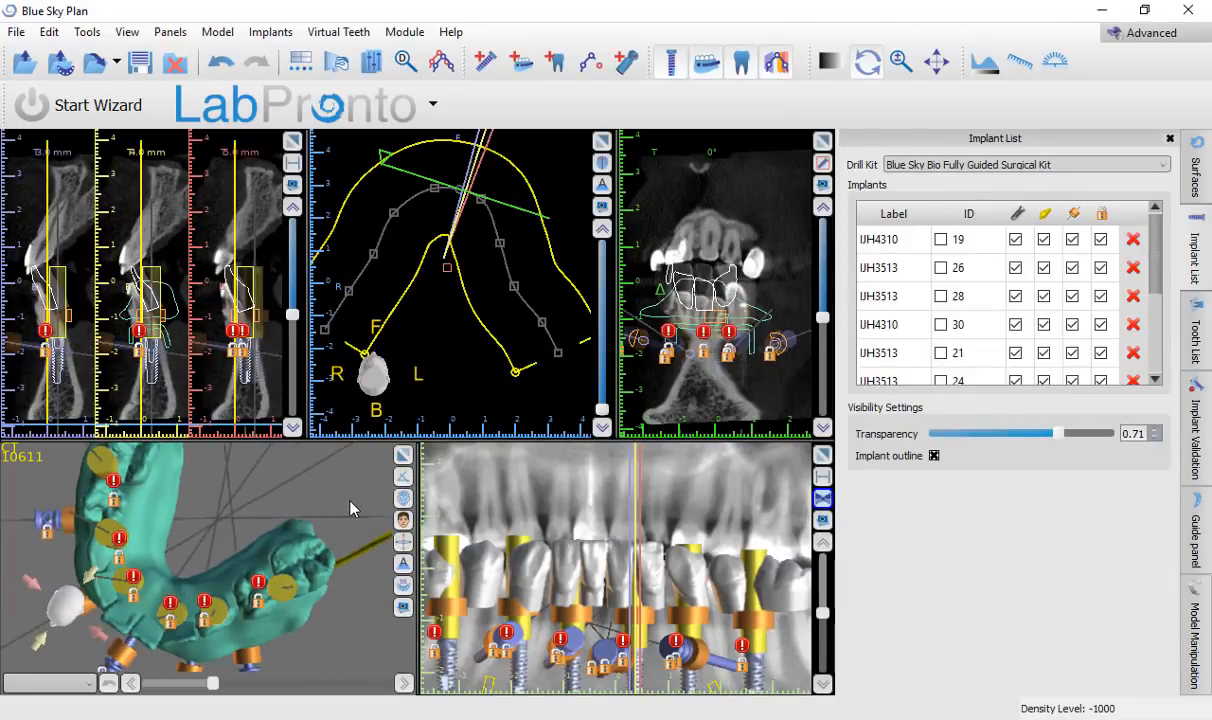
pyautogui.moveTo(330, 473); pyautogui.dragTo(510, 714)
# Step: Switch to the Meshmixer window with TEMP HYBRID.stl and examine the combined denture and bone tray
pyautogui.moveTo(768, 716)
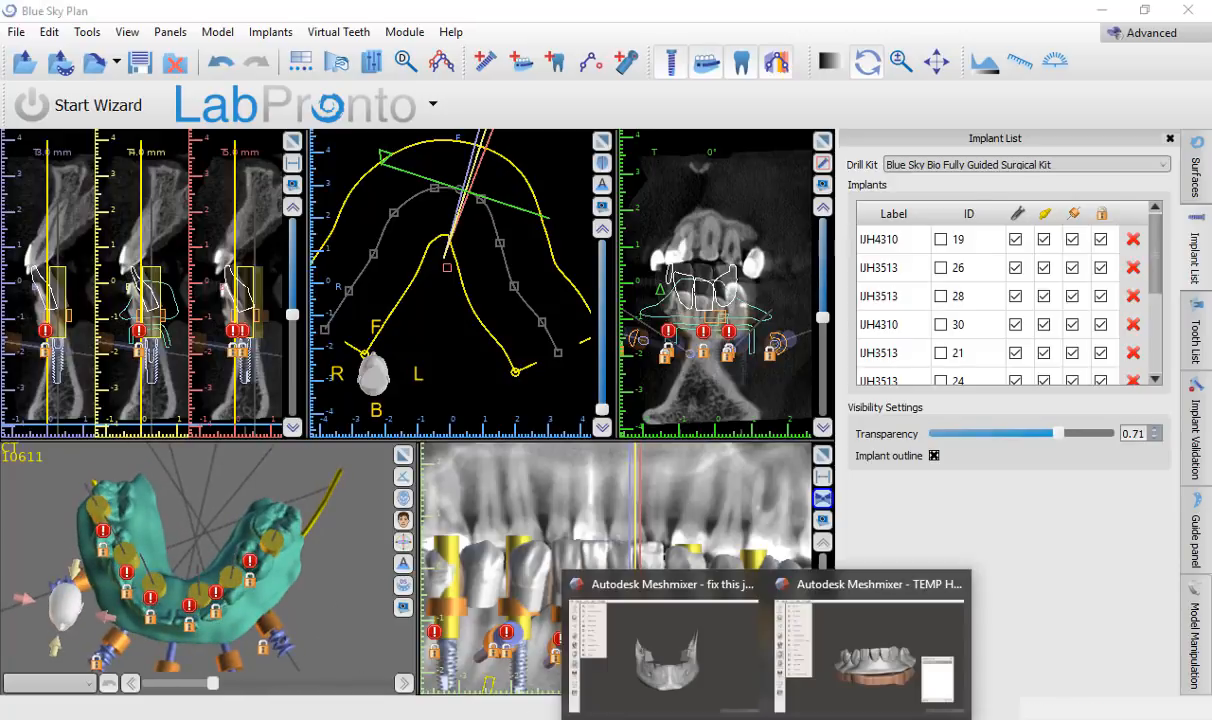
pyautogui.click(870, 640)
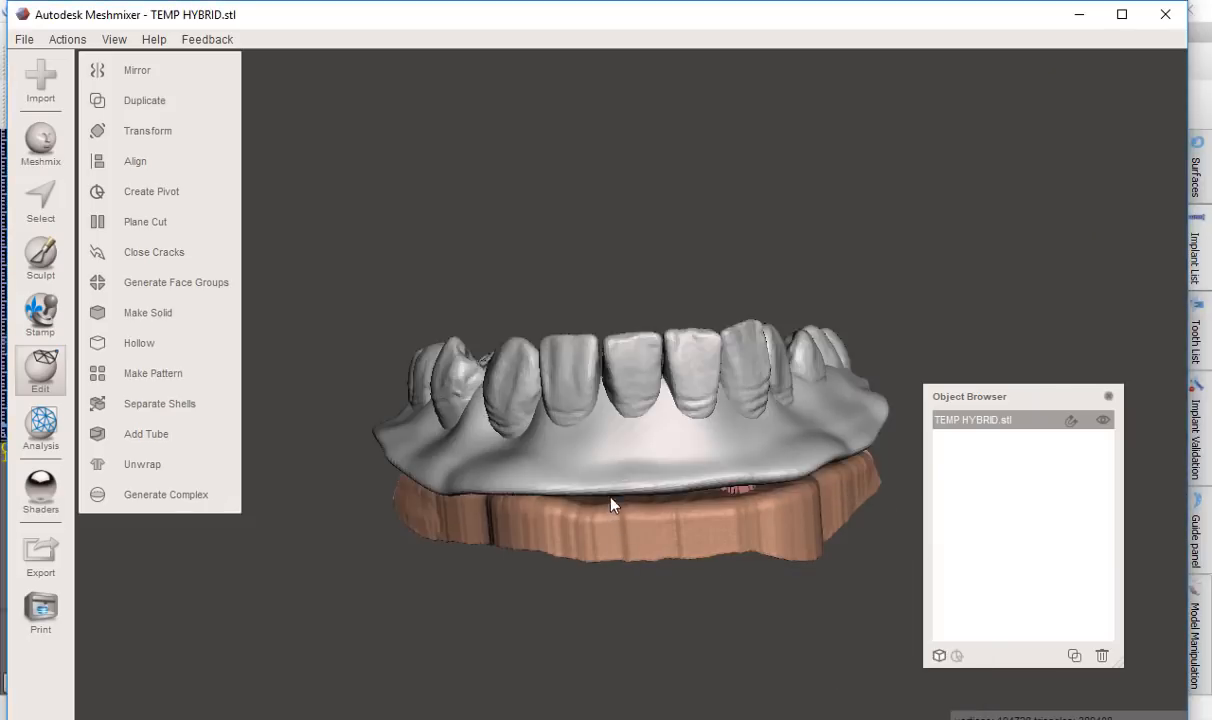
pyautogui.moveTo(598, 445); pyautogui.dragTo(573, 92, button='right')
pyautogui.moveTo(648, 425)
pyautogui.mouseDown(button='right')
pyautogui.moveTo(693, 331)
pyautogui.moveTo(694, 553)
pyautogui.moveTo(717, 375)
pyautogui.moveTo(695, 425)
pyautogui.moveTo(640, 420)
pyautogui.mouseUp(button='right')
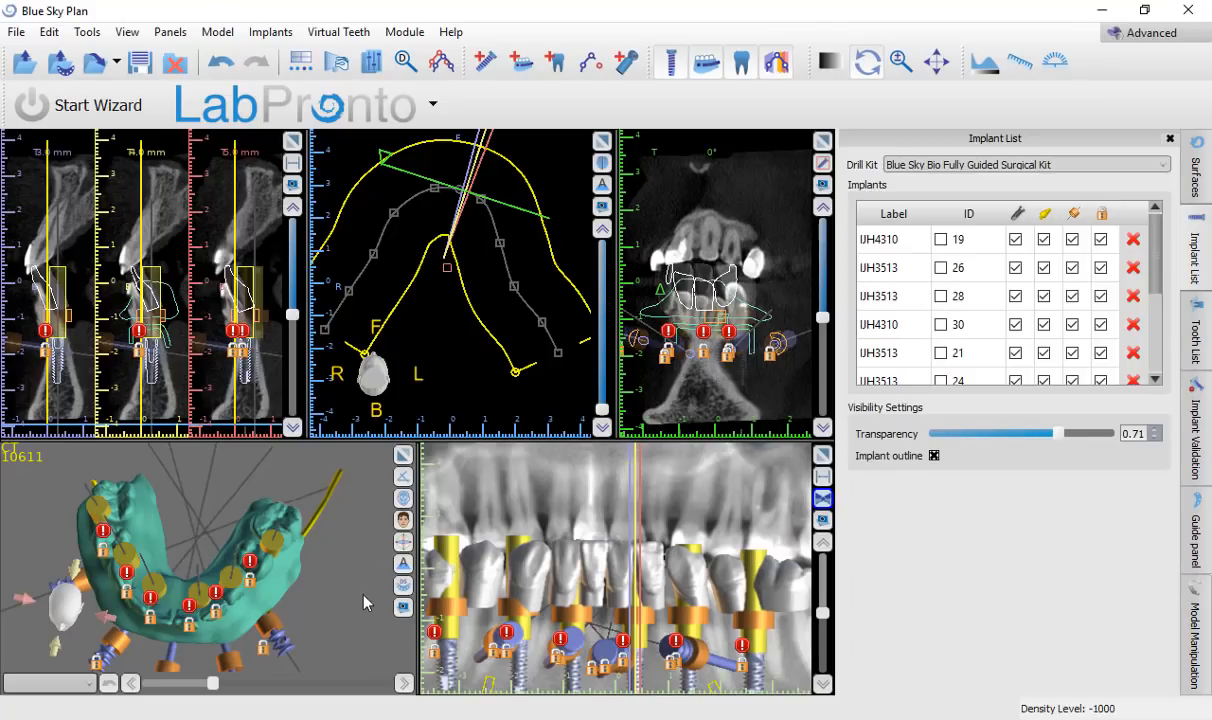
# Step: Back in Blue Sky Plan, start a data export and exclude all implants and guide tubes, keeping the abutments included
pyautogui.click(288, 548)
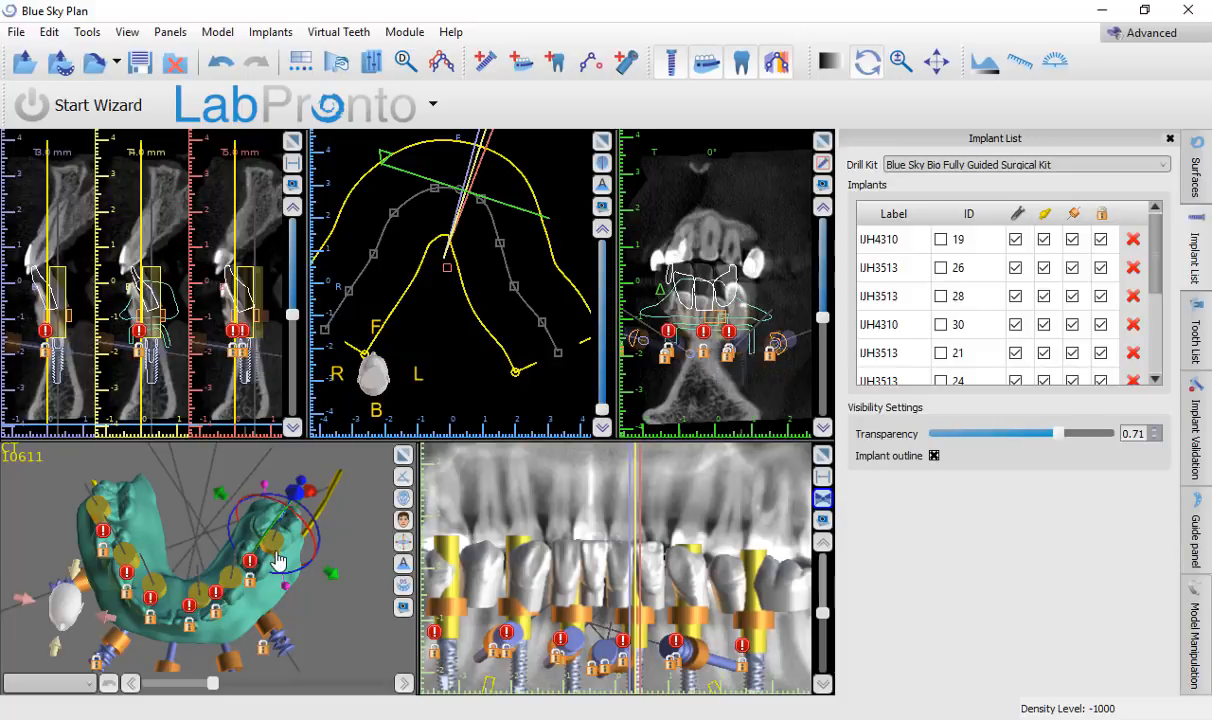
pyautogui.click(277, 554)
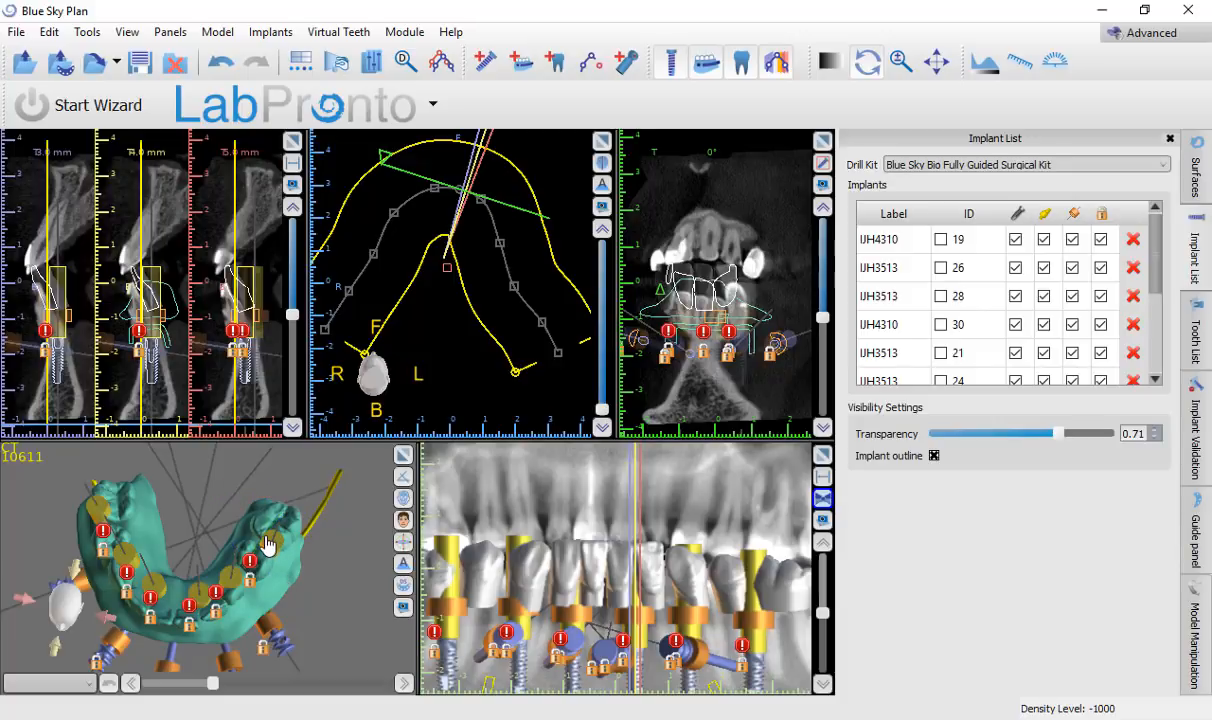
pyautogui.click(16, 31)
pyautogui.click(80, 410)
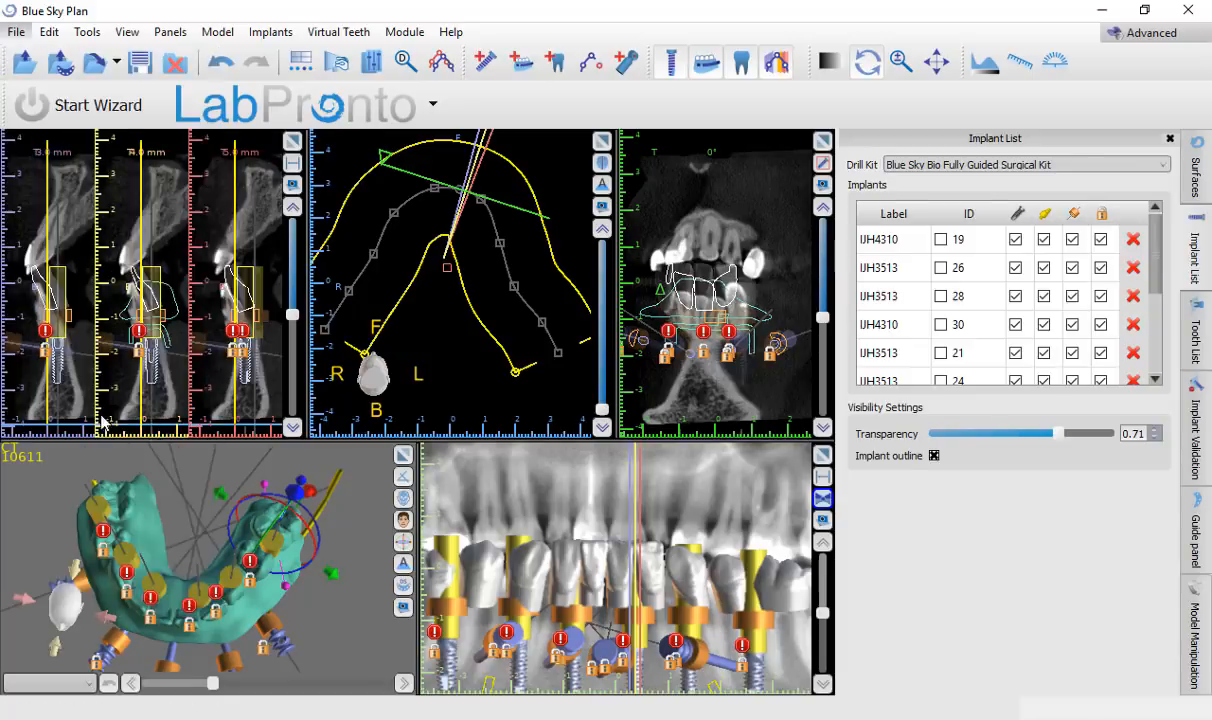
pyautogui.click(440, 405)
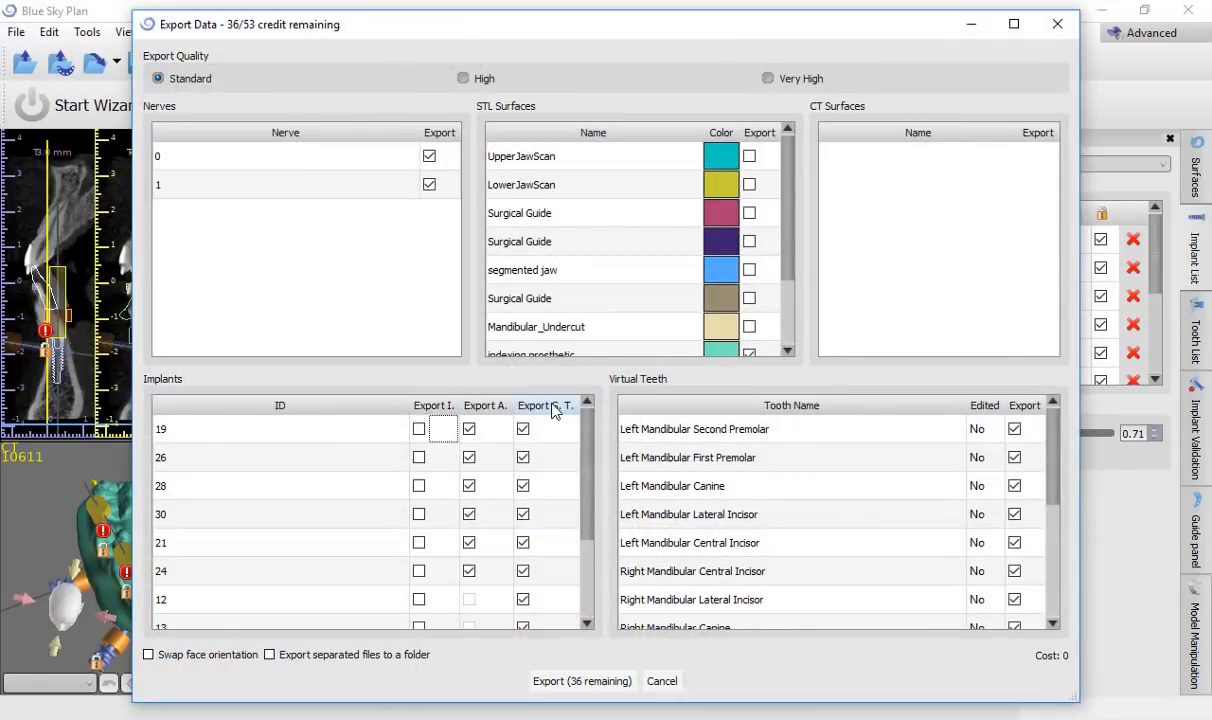
pyautogui.click(553, 406)
pyautogui.scroll(-2, 490, 598)
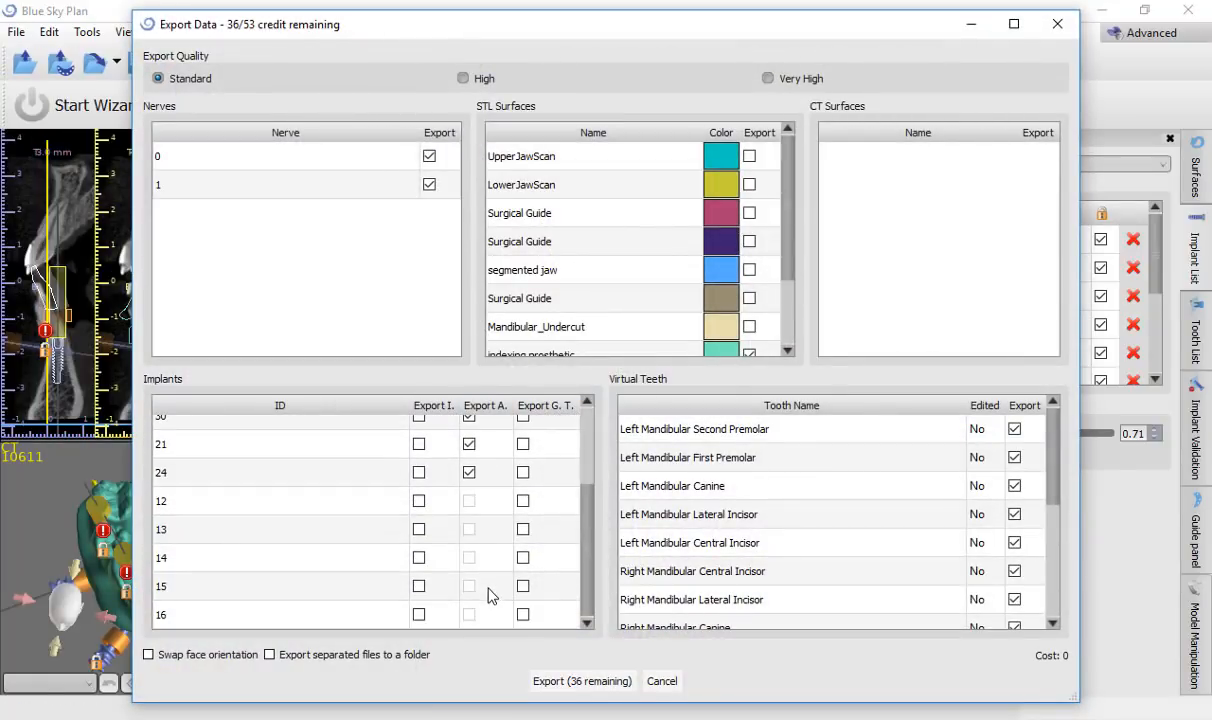
pyautogui.scroll(2, 490, 598)
# Step: Exclude the nerves, the indexing prosthetic surface and all virtual teeth from the data export
pyautogui.click(443, 138)
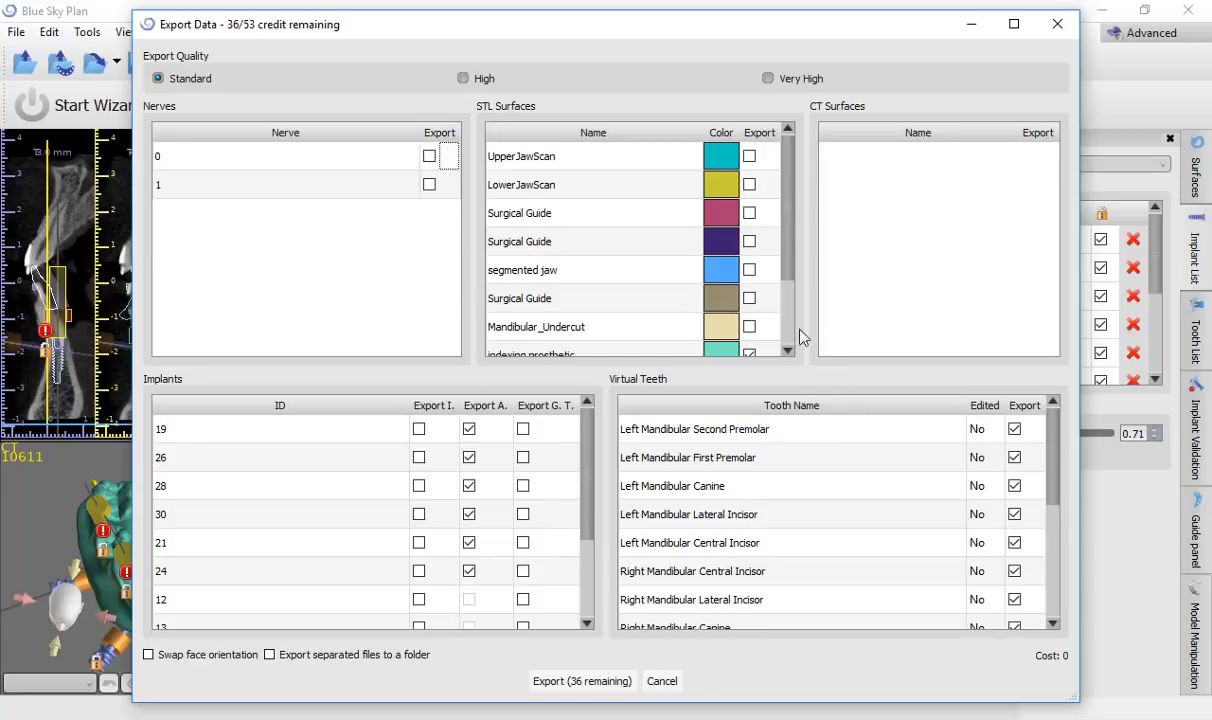
pyautogui.scroll(-1, 788, 275)
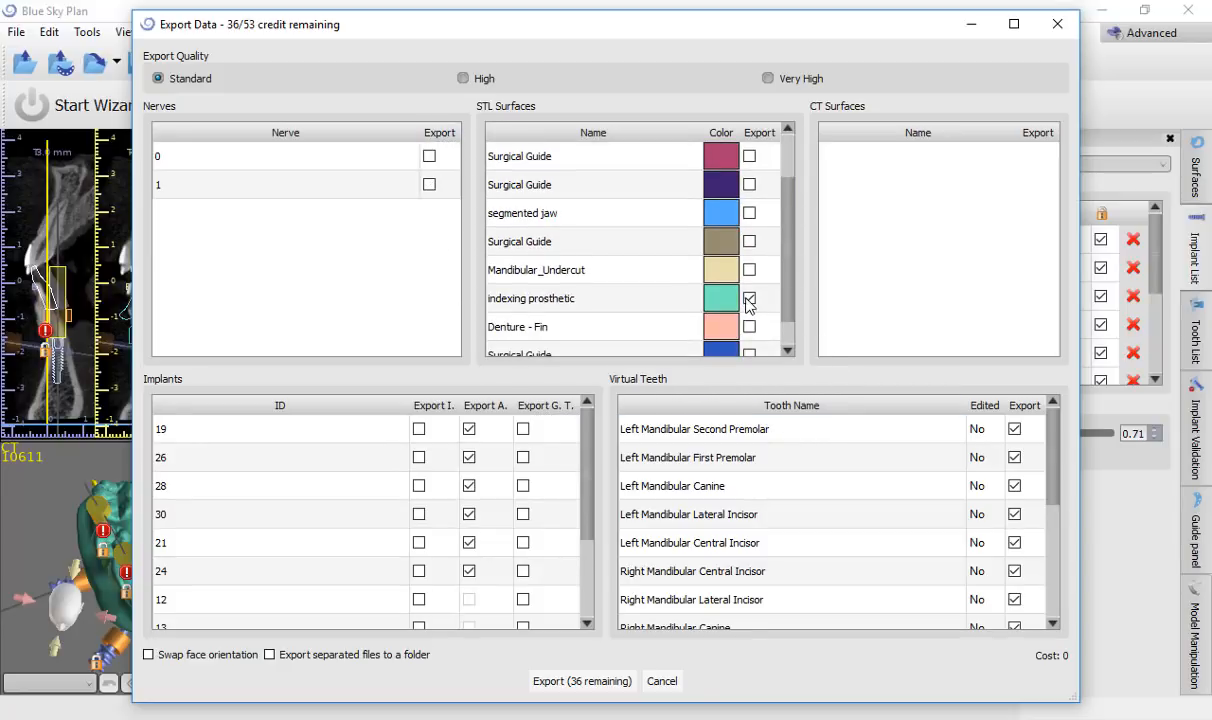
pyautogui.scroll(-1, 790, 320)
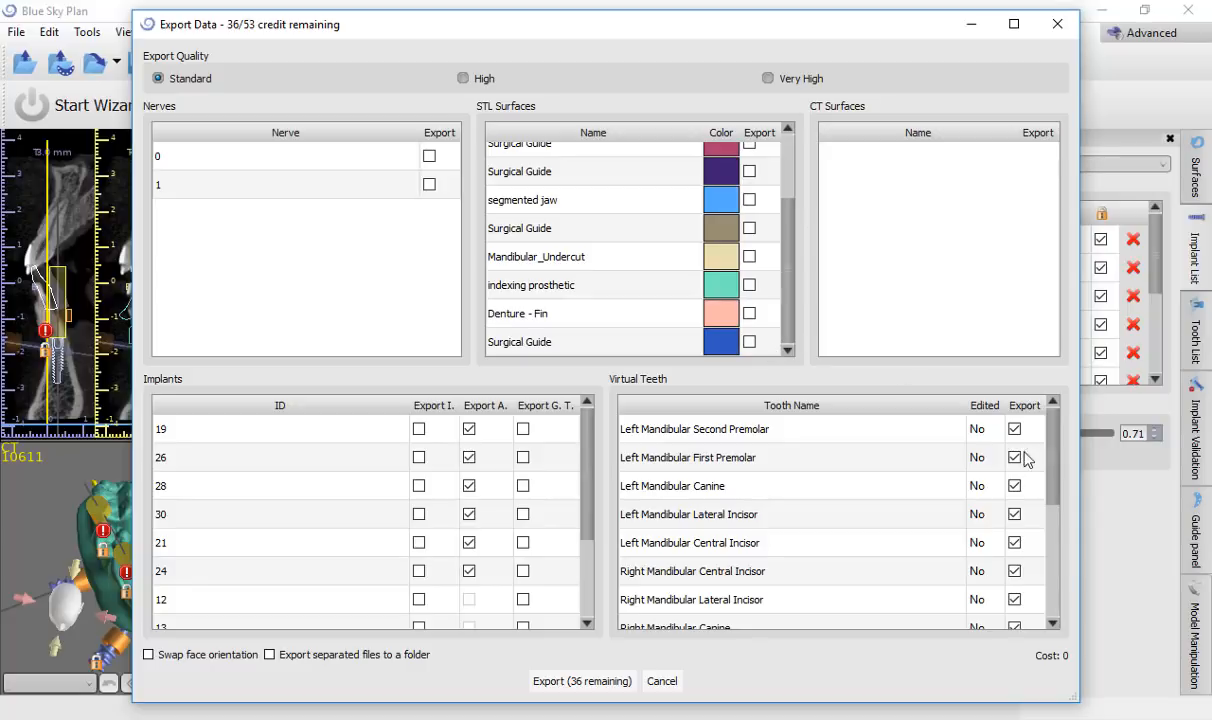
pyautogui.click(1025, 405)
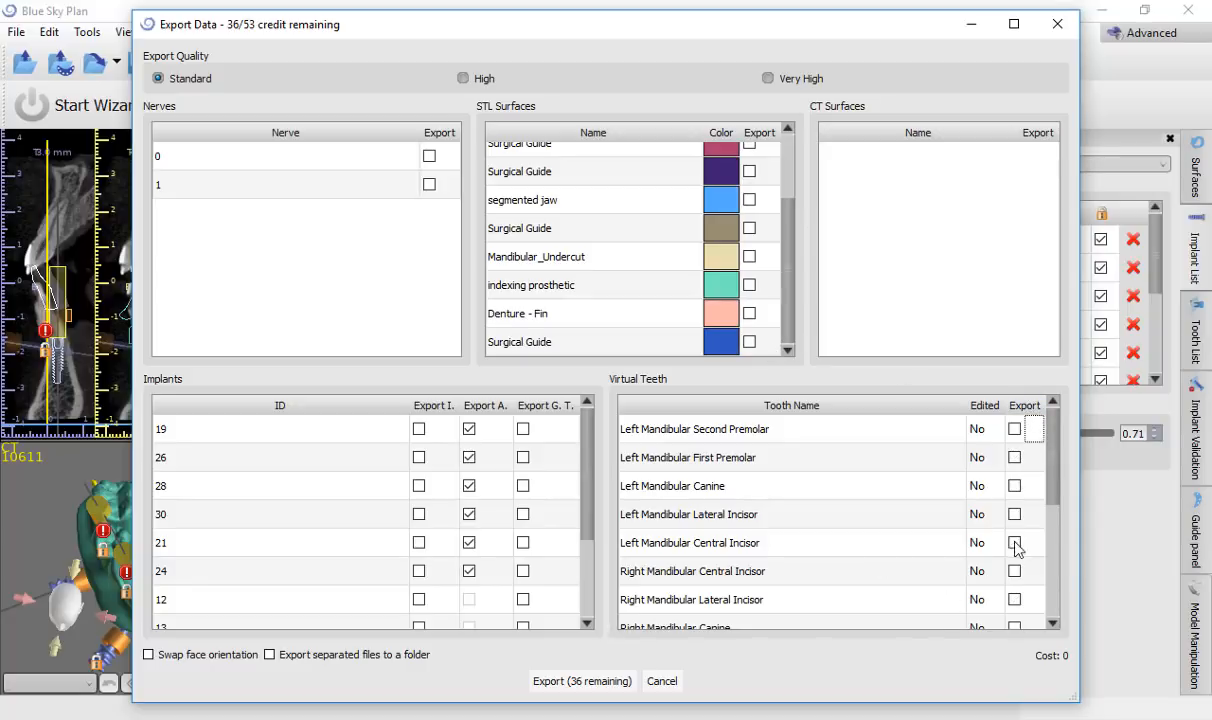
pyautogui.scroll(-3, 930, 627)
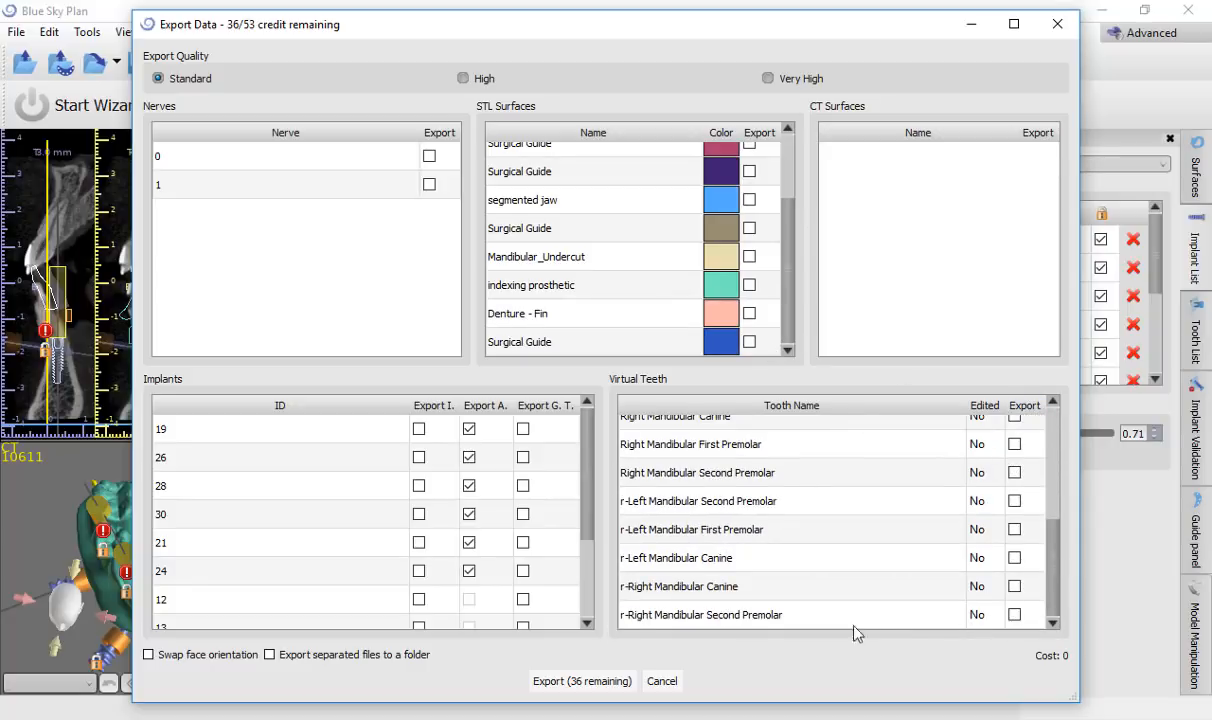
# Step: Run the export and save the abutments as an STL file on the Desktop
pyautogui.click(615, 683)
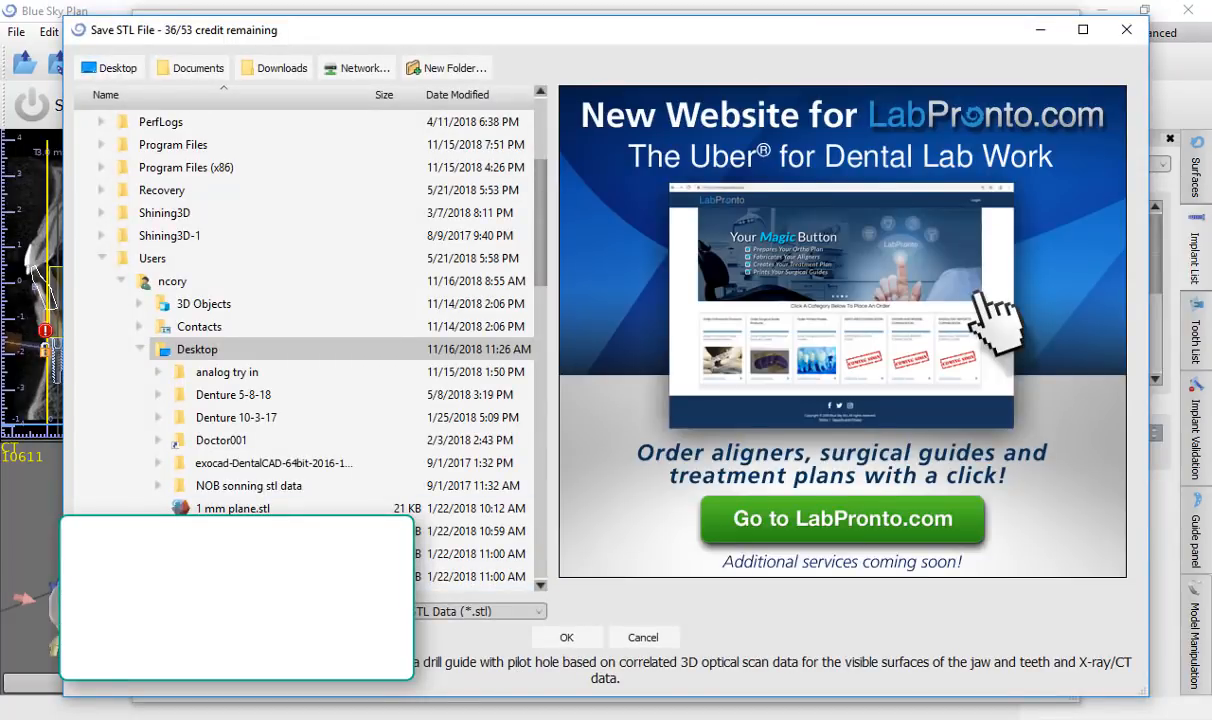
pyautogui.click(566, 637)
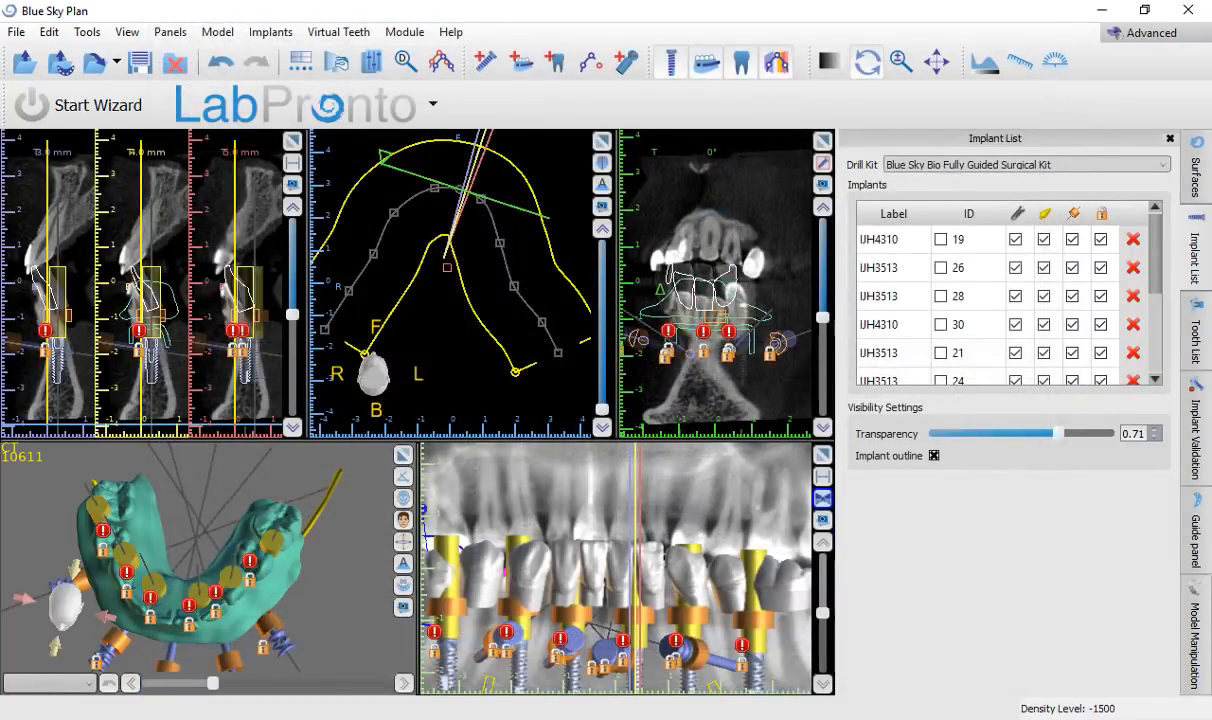
# Step: Switch to Meshmixer and import the 6 abutments file from the Desktop alongside TEMP HYBRID.stl
pyautogui.moveTo(780, 715)
pyautogui.click(850, 668)
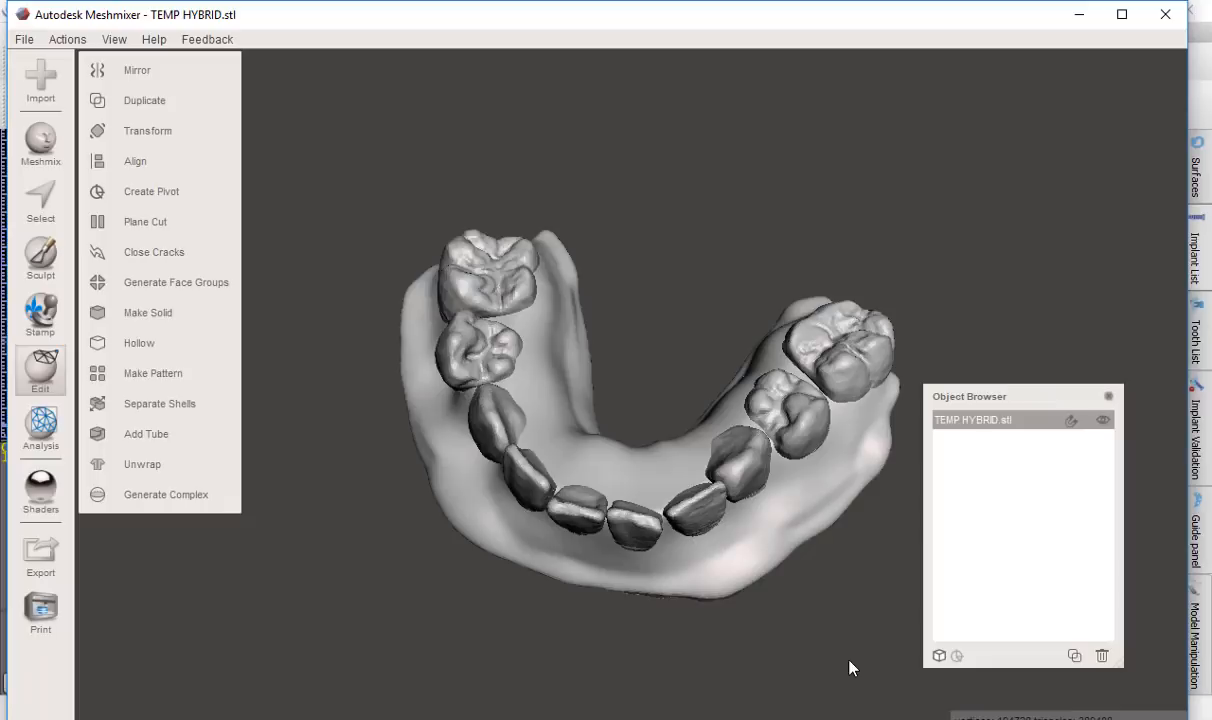
pyautogui.click(43, 90)
pyautogui.click(622, 406)
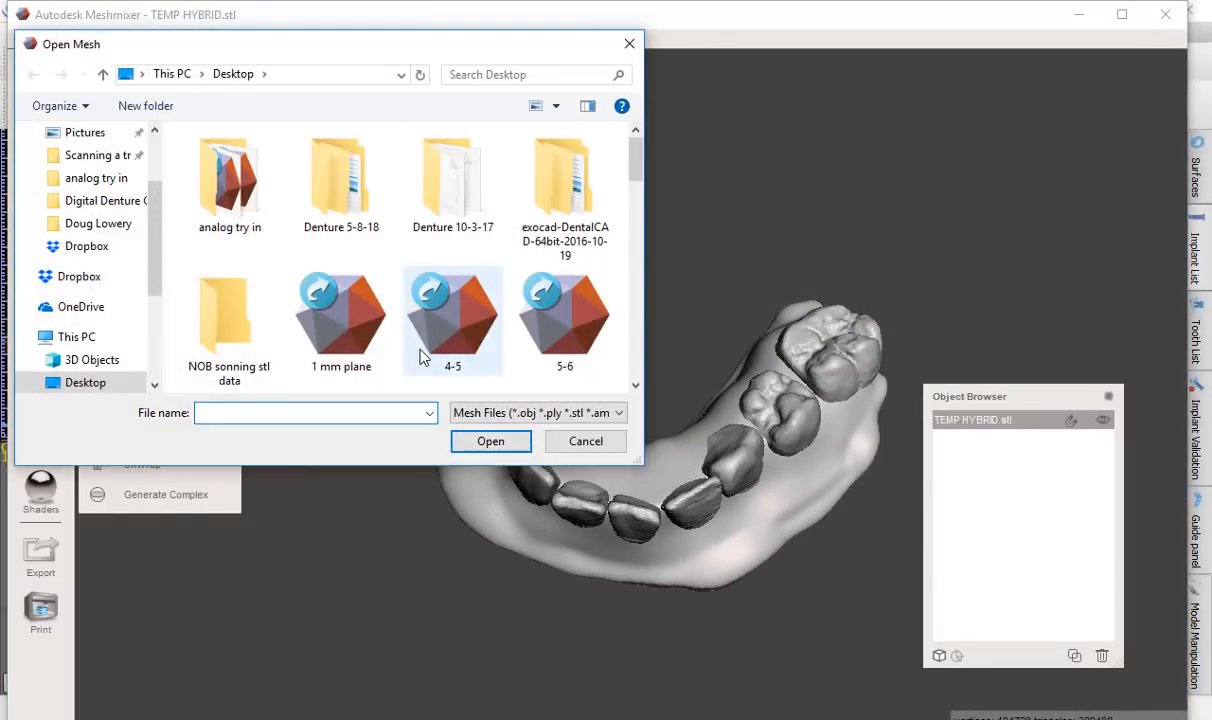
pyautogui.click(422, 357)
pyautogui.scroll(-1, 410, 362)
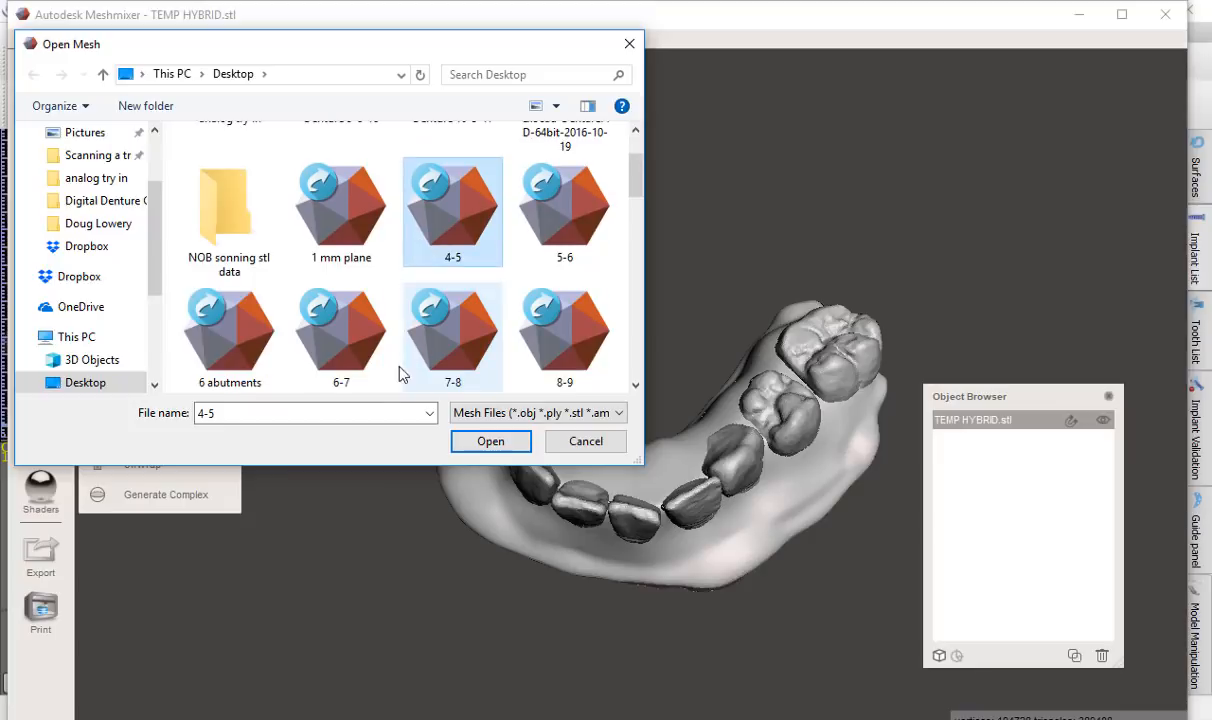
pyautogui.doubleClick(225, 367)
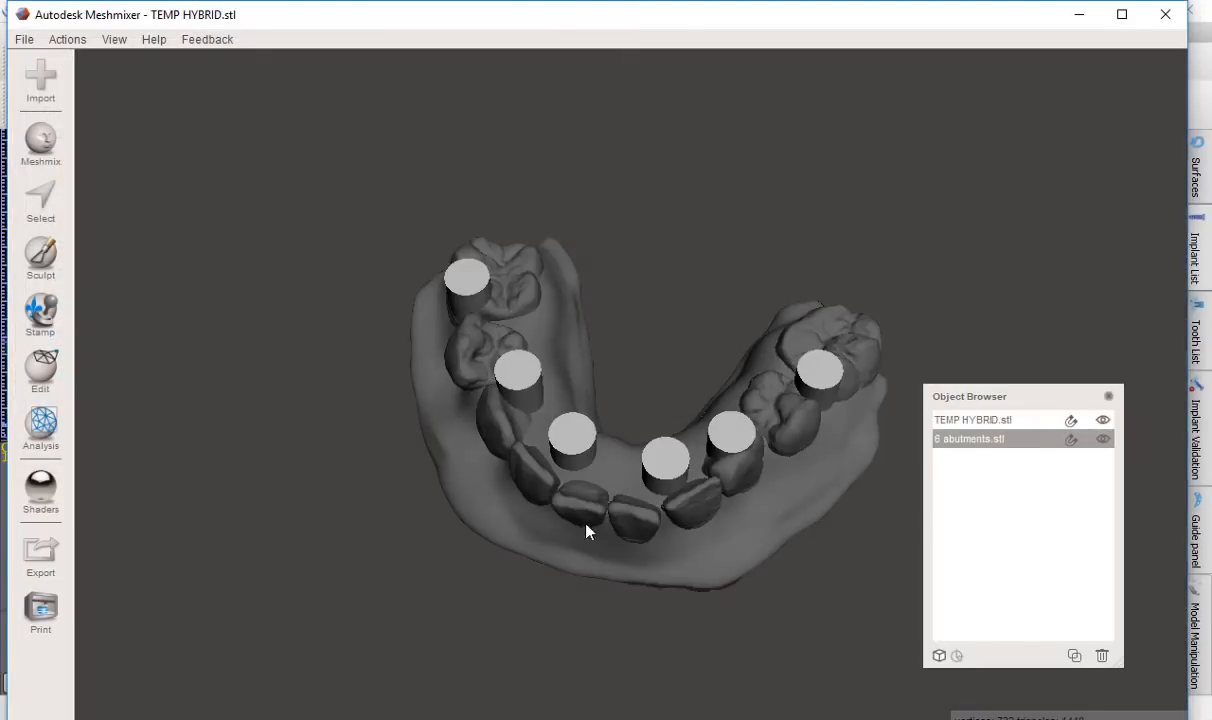
# Step: Select the rearmost abutment on the patient's left side and separate it from 6 abutments.stl into its own object
pyautogui.moveTo(588, 532); pyautogui.dragTo(815, 343, button='right')
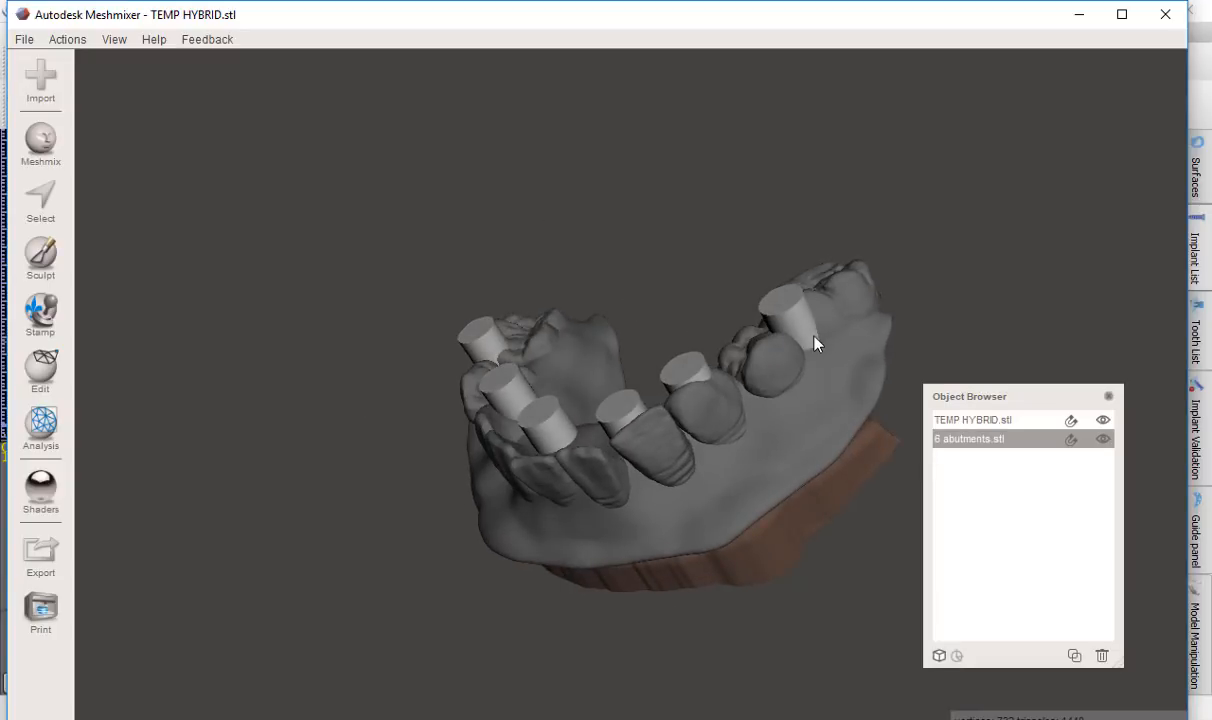
pyautogui.click(988, 421)
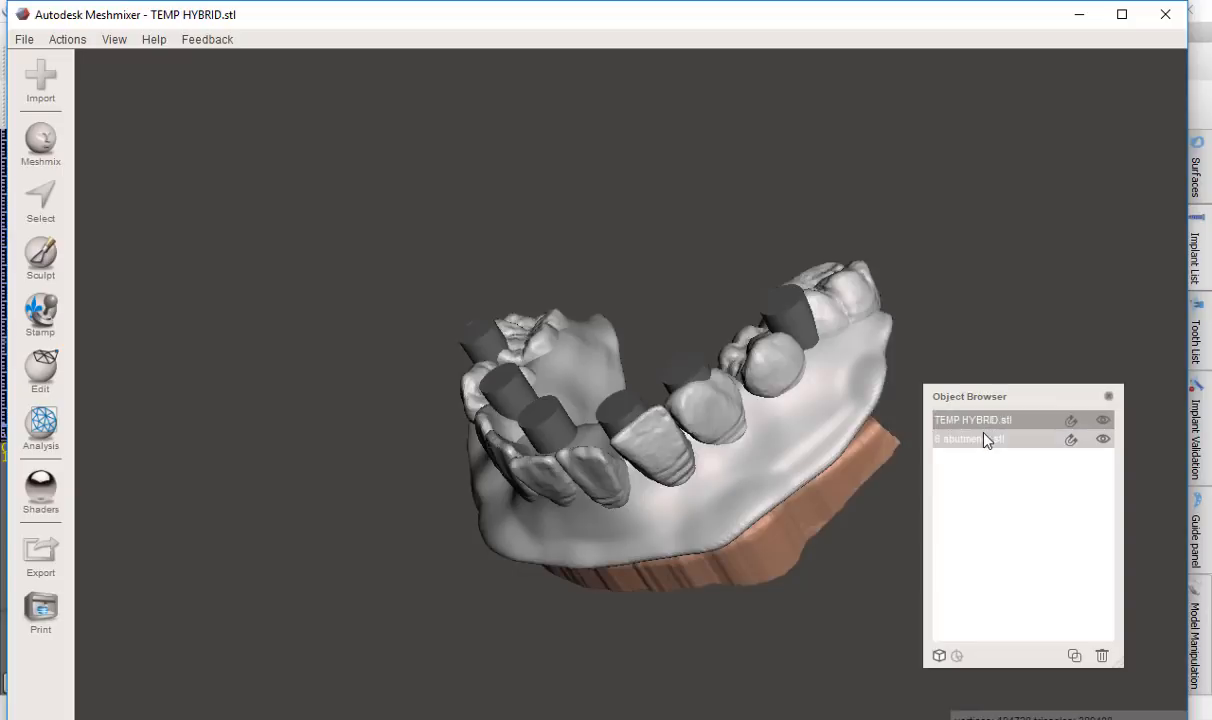
pyautogui.click(975, 439)
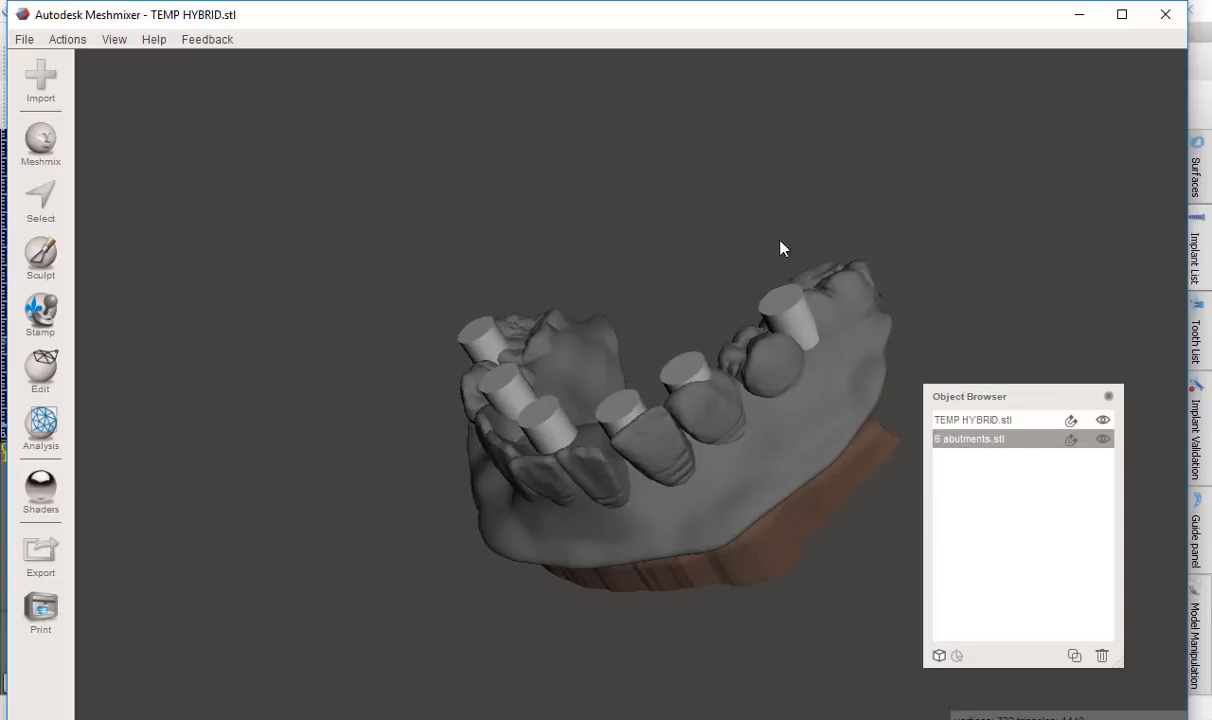
pyautogui.moveTo(782, 248); pyautogui.dragTo(633, 513, button='right')
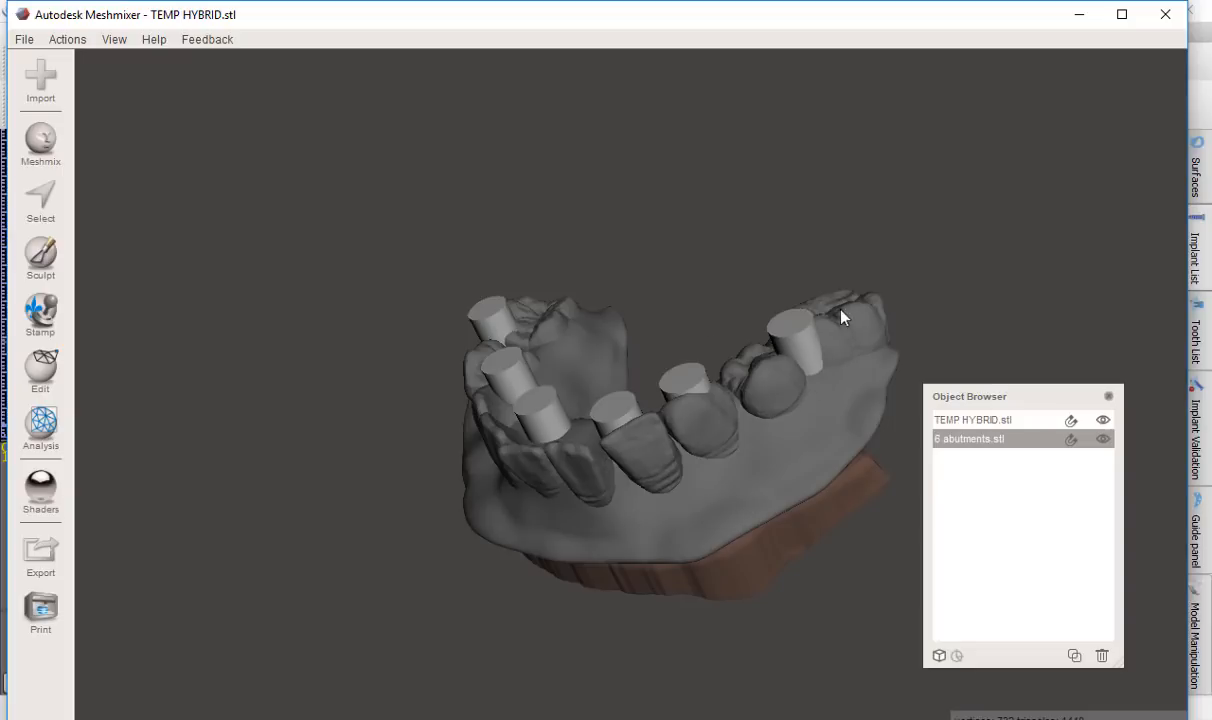
pyautogui.click(42, 200)
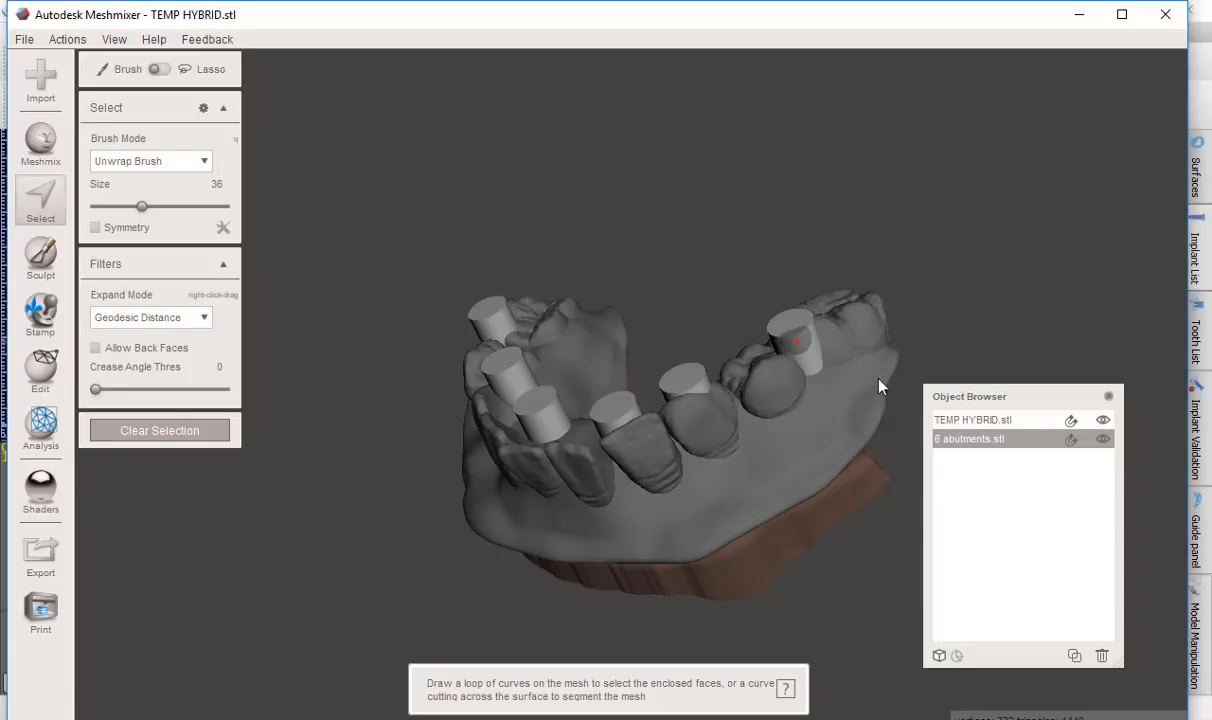
pyautogui.doubleClick(808, 345)
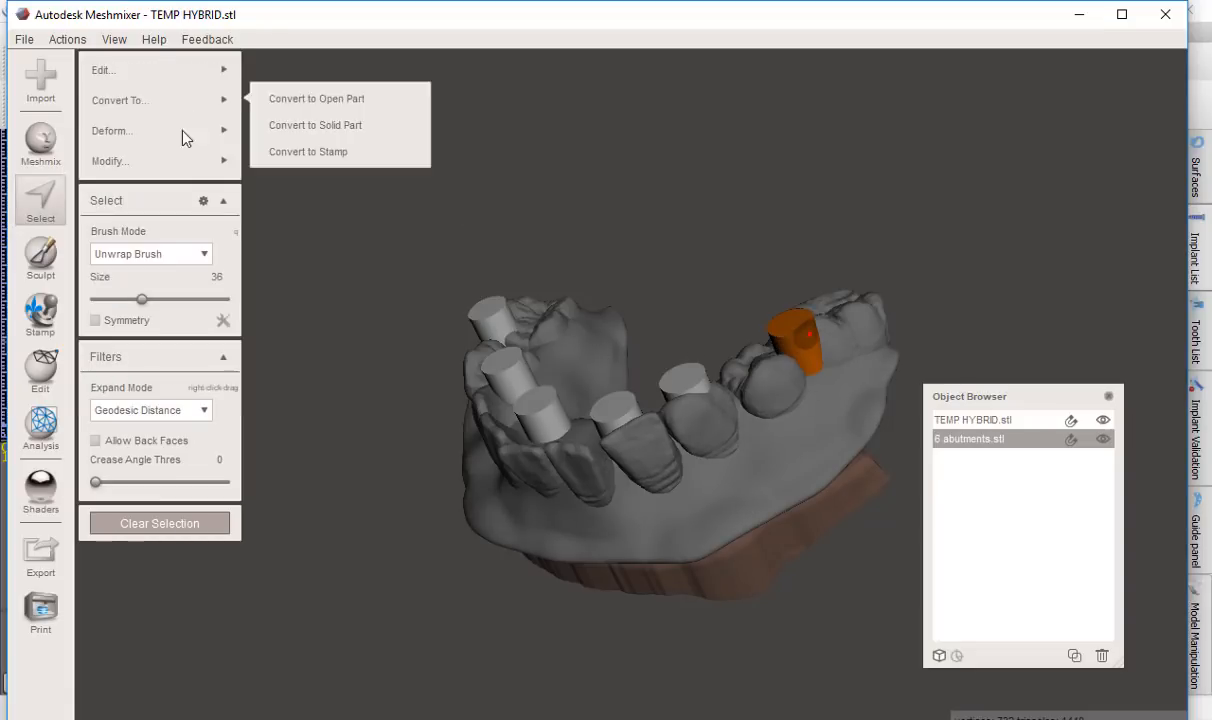
pyautogui.moveTo(185, 170)
pyautogui.moveTo(211, 72)
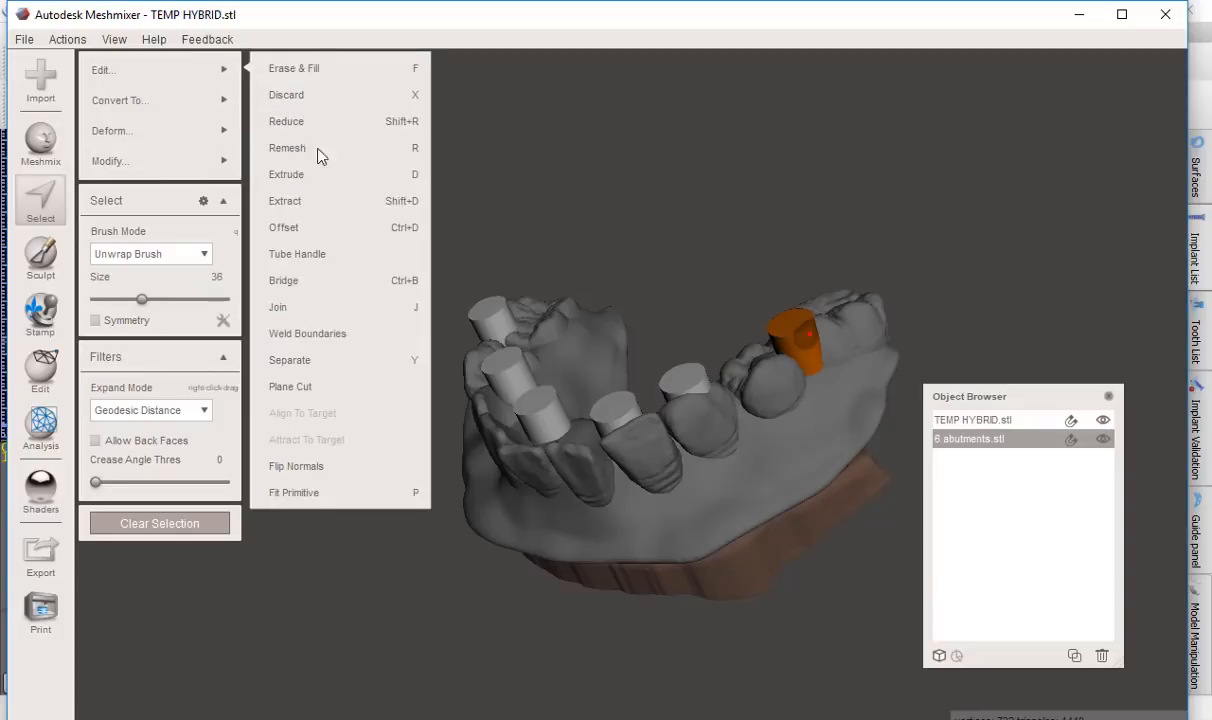
pyautogui.click(312, 361)
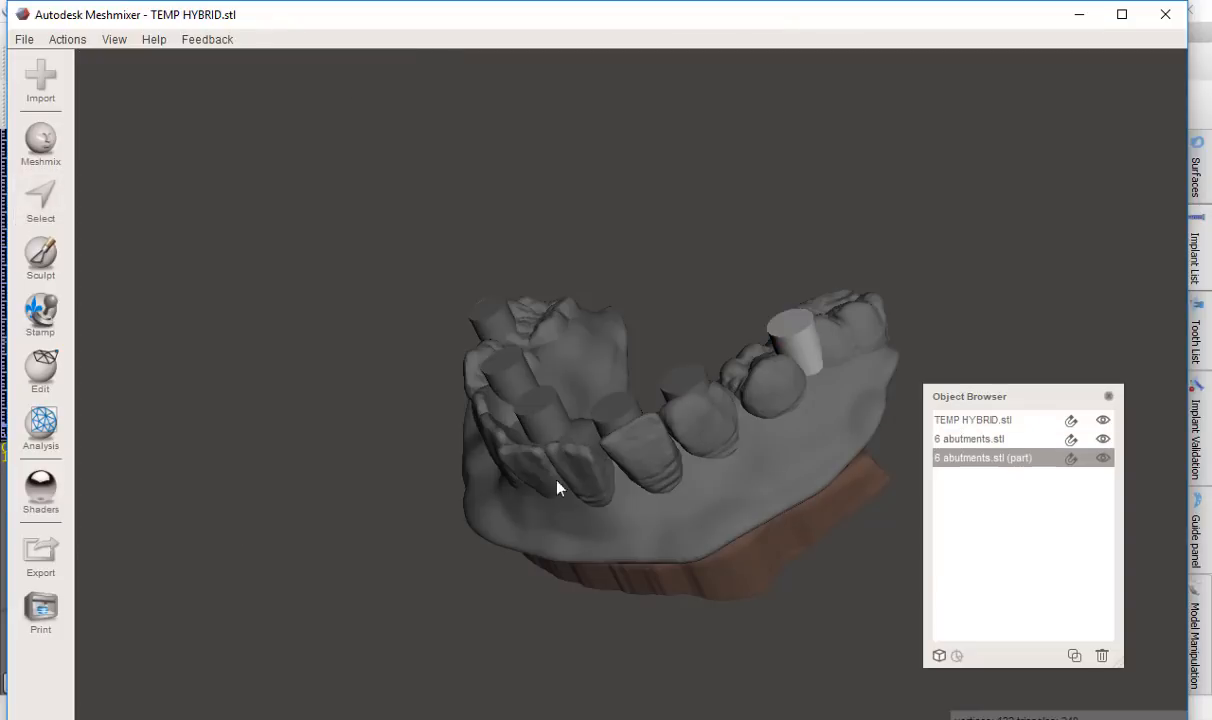
# Step: Separate the middle abutment on the patient's left side from 6 abutments.stl into its own object
pyautogui.click(686, 393)
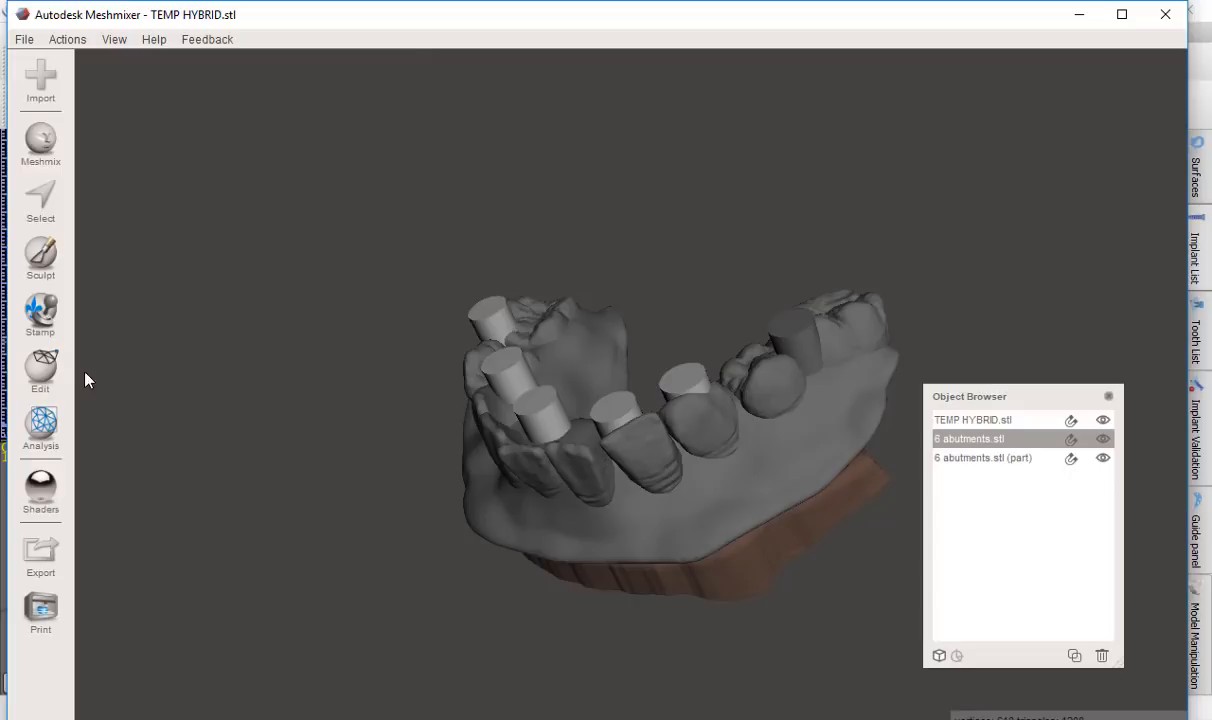
pyautogui.click(40, 214)
pyautogui.click(687, 380)
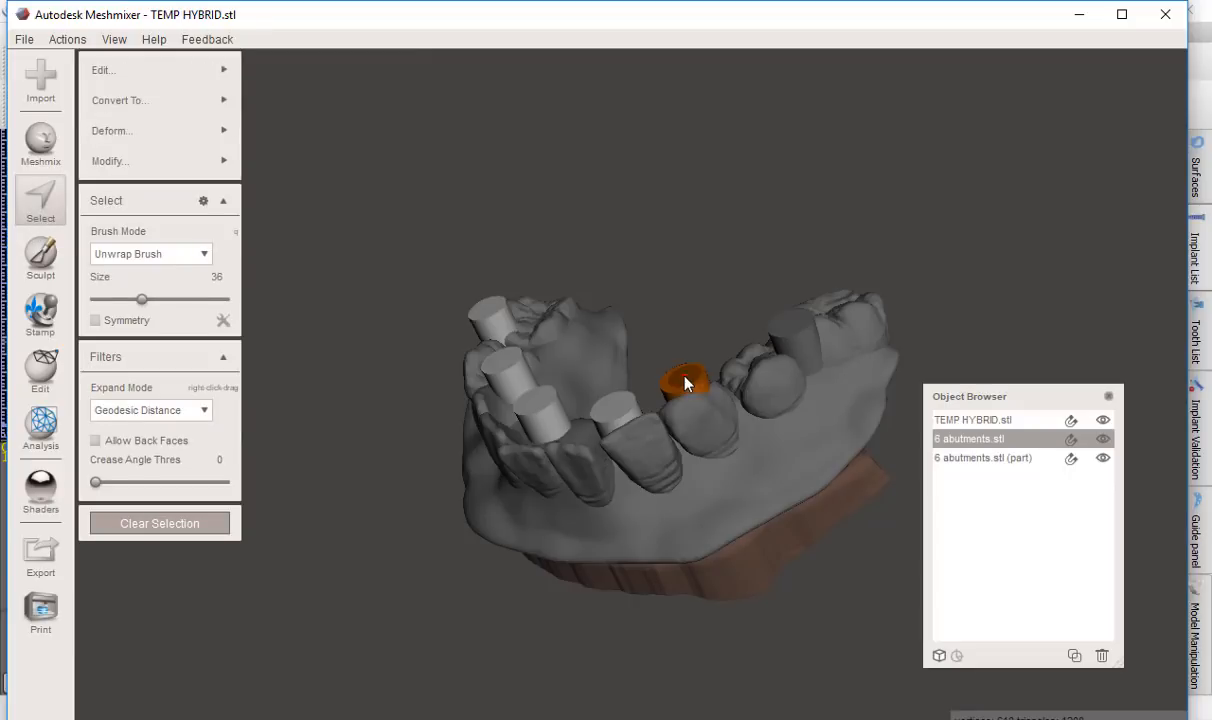
pyautogui.moveTo(222, 70)
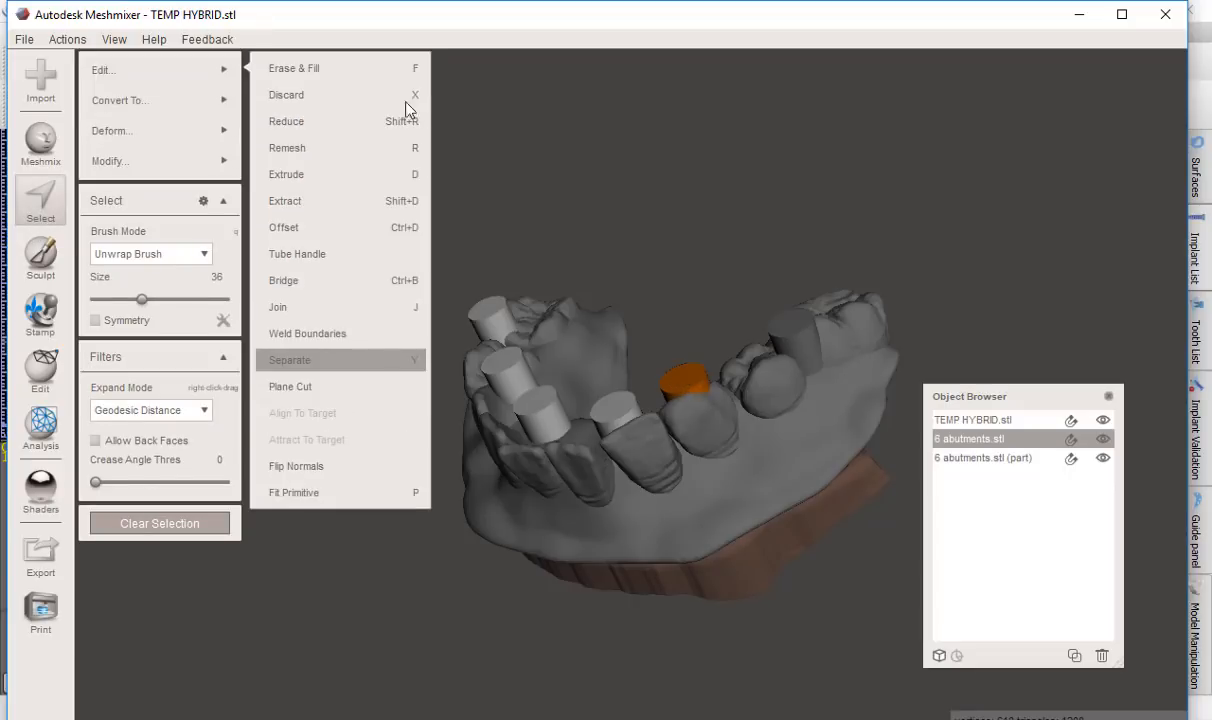
pyautogui.click(326, 362)
# Step: Separate the front abutment on the patient's left side from 6 abutments.stl into its own object
pyautogui.click(617, 415)
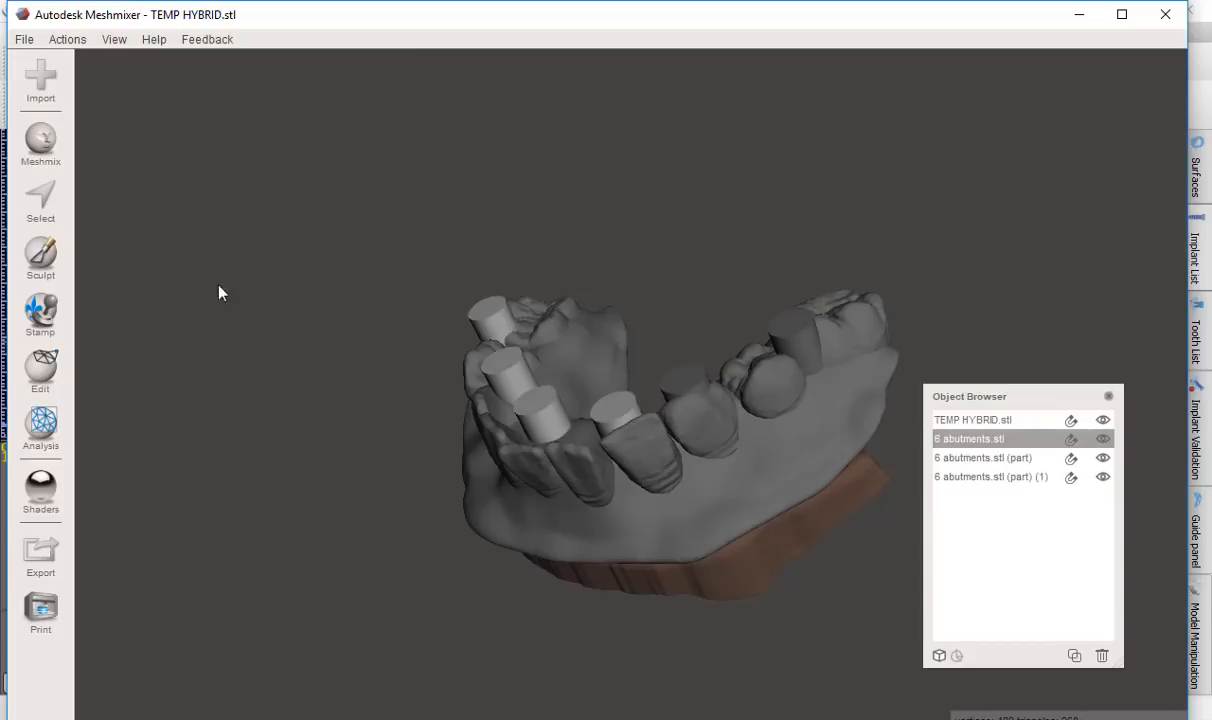
pyautogui.click(45, 217)
pyautogui.click(617, 415)
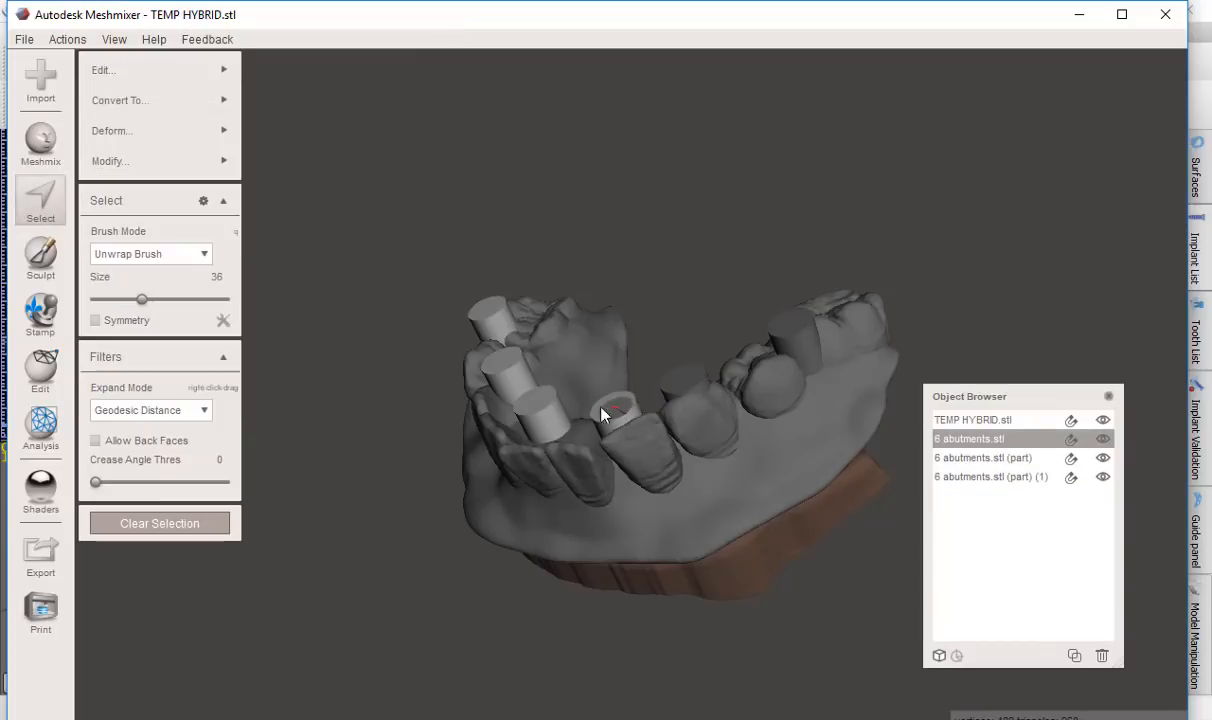
pyautogui.doubleClick(609, 418)
pyautogui.moveTo(215, 70)
pyautogui.click(298, 292)
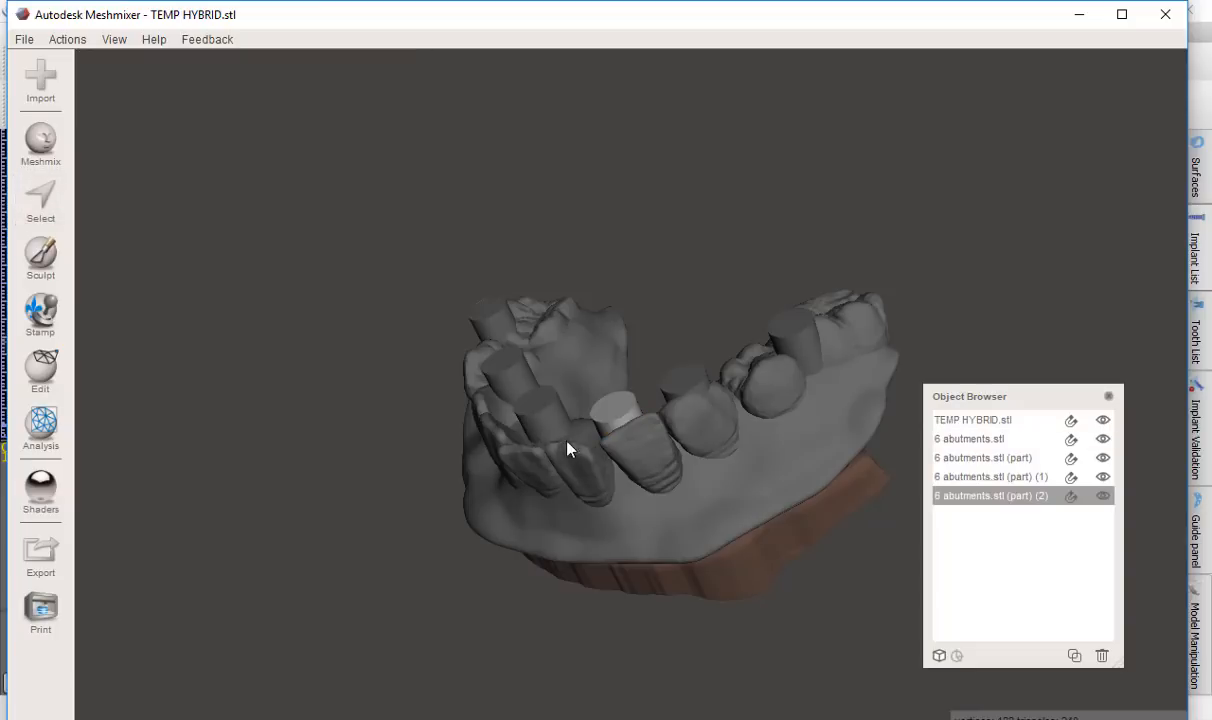
# Step: Separate the front abutment on the patient's right side from 6 abutments.stl into its own object
pyautogui.click(553, 414)
pyautogui.click(42, 200)
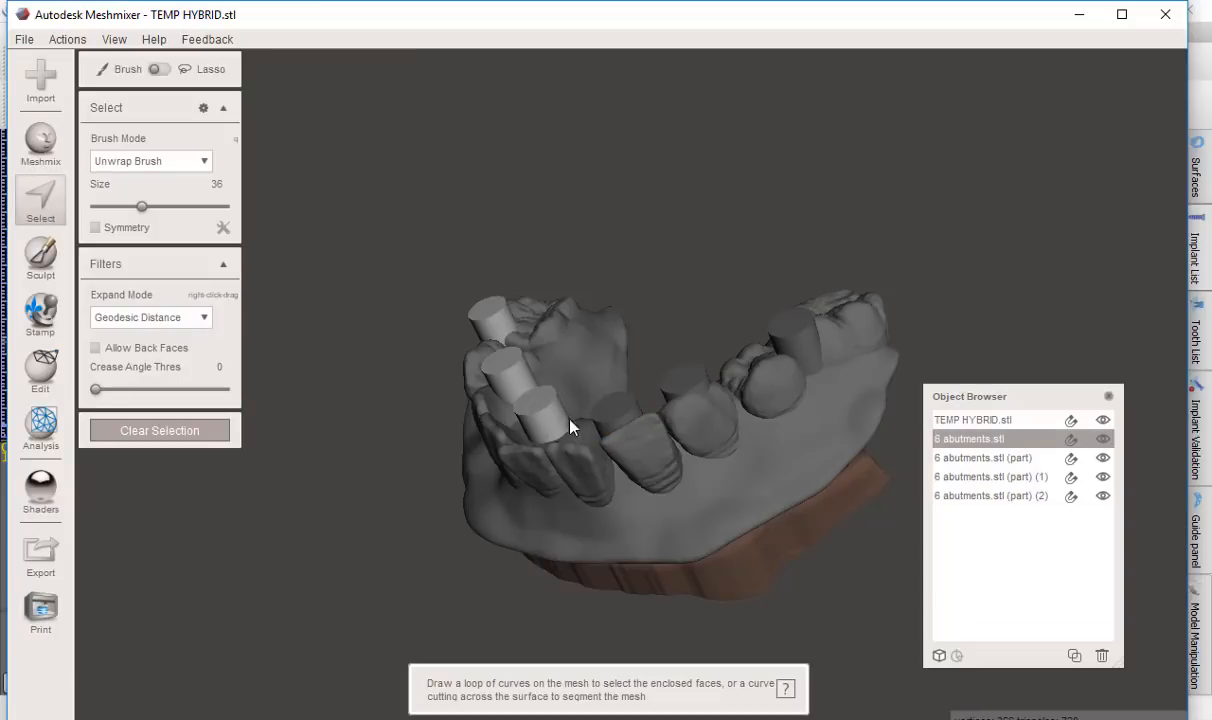
pyautogui.click(540, 405)
pyautogui.doubleClick(540, 405)
pyautogui.moveTo(203, 72)
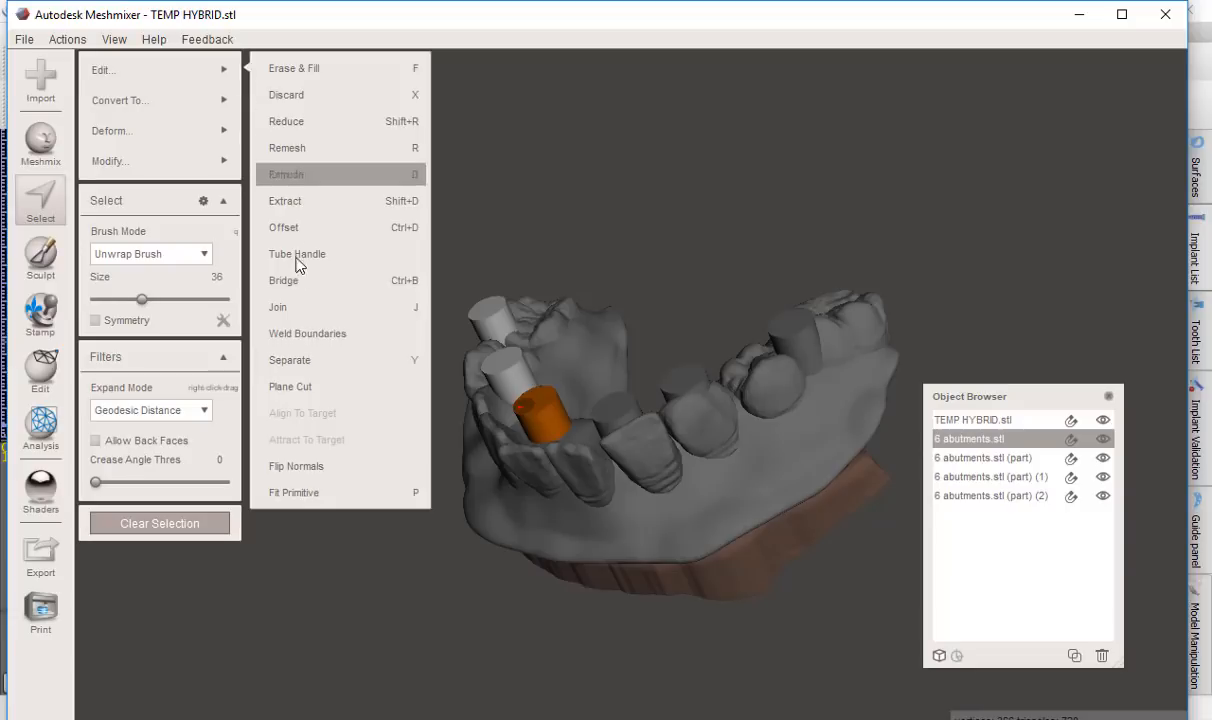
pyautogui.click(298, 360)
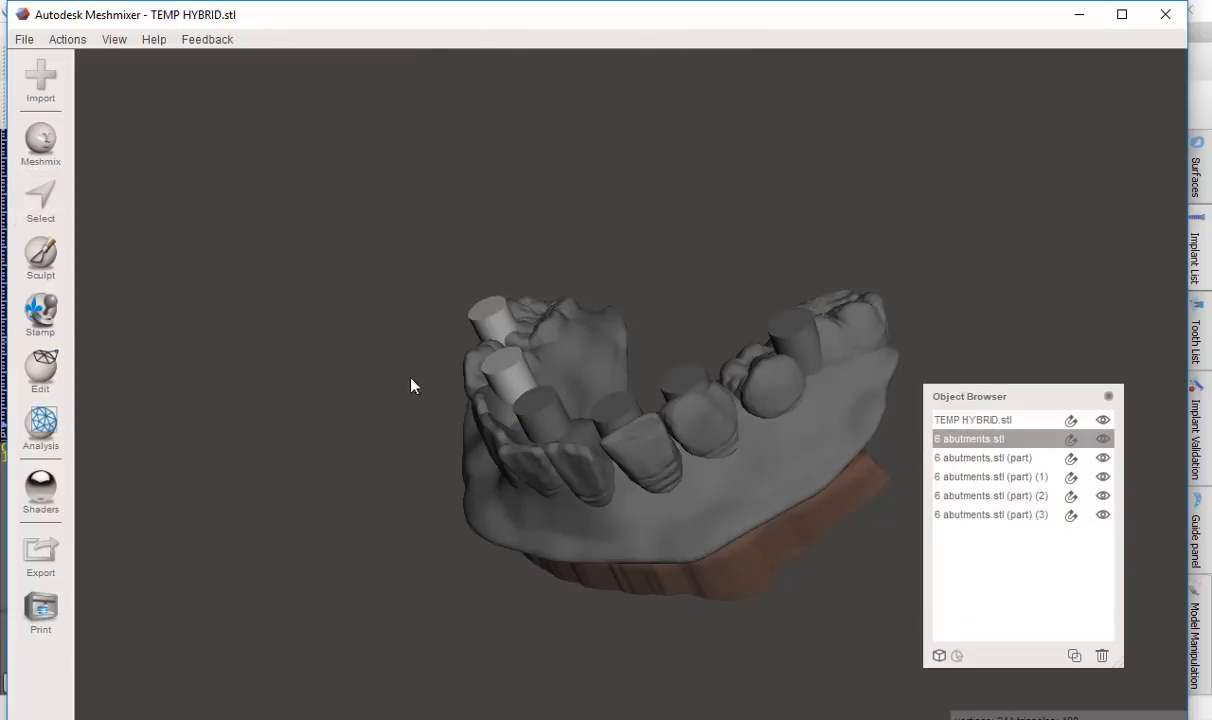
# Step: Separate the middle abutment on the patient's right side from 6 abutments.stl, leaving only the rear molar abutment in it
pyautogui.click(42, 200)
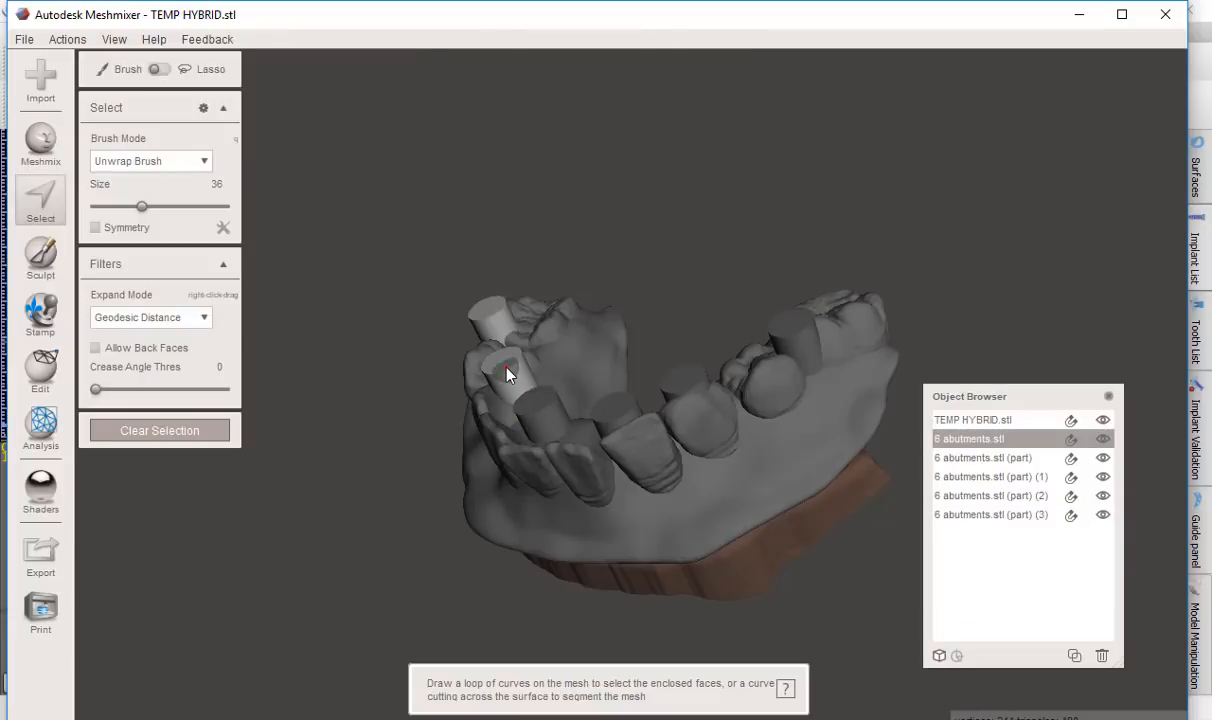
pyautogui.doubleClick(507, 374)
pyautogui.moveTo(214, 70)
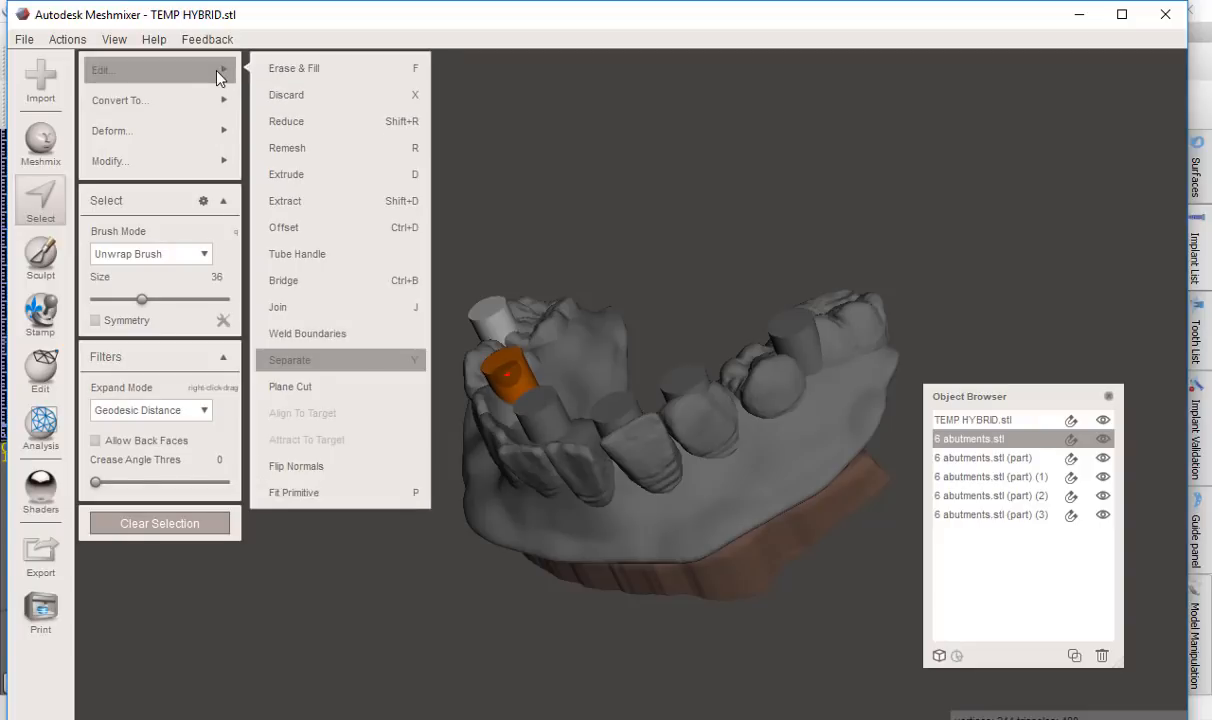
pyautogui.click(330, 360)
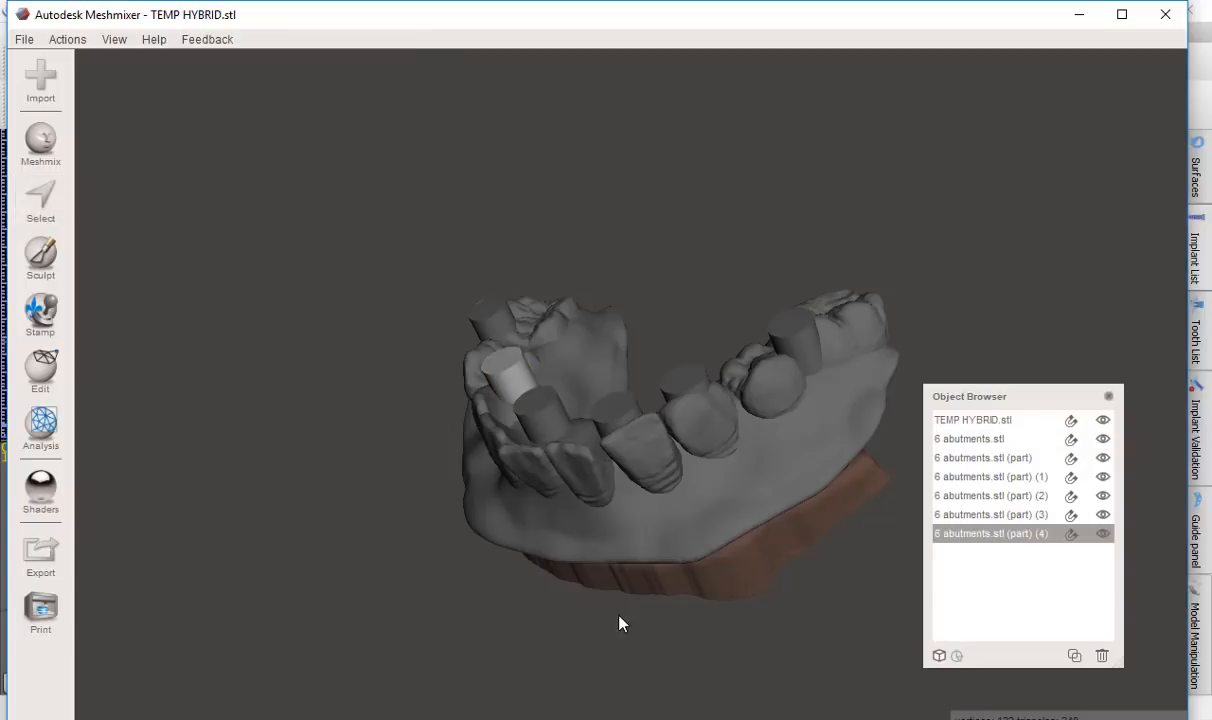
# Step: Select the abutments on the patient's right side one by one to check that each is a separate object
pyautogui.click(499, 323)
pyautogui.click(511, 399)
pyautogui.click(546, 417)
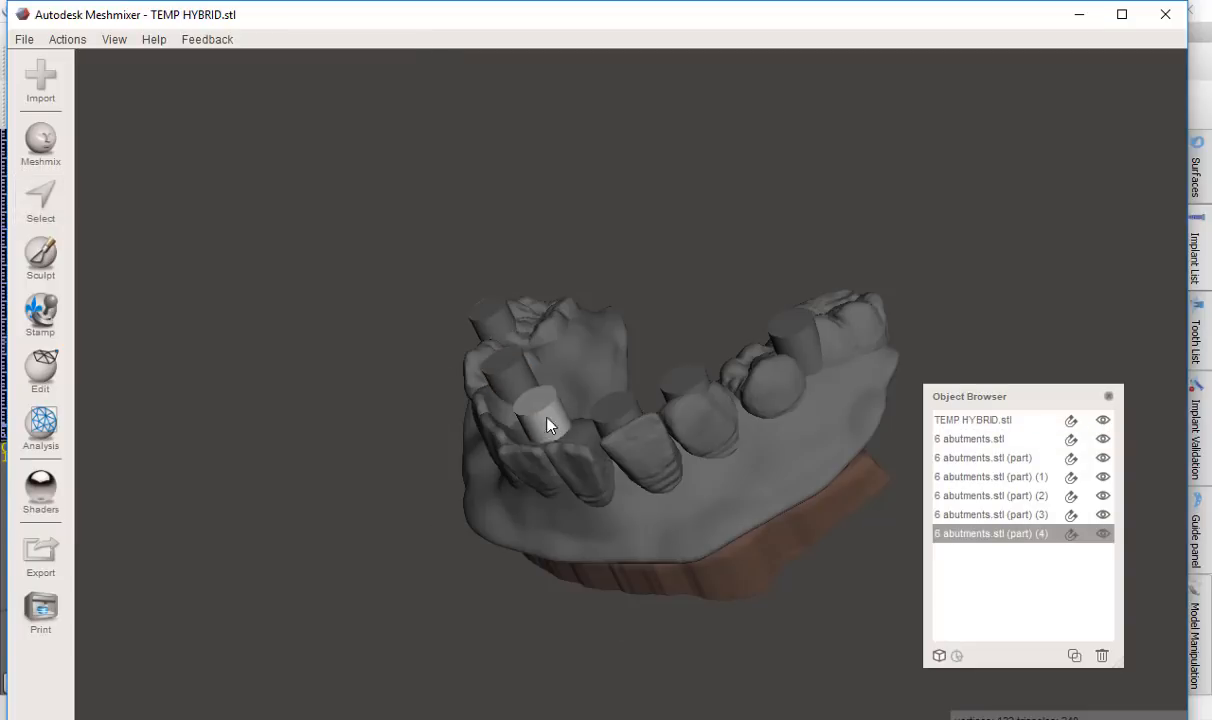
pyautogui.moveTo(606, 561); pyautogui.dragTo(696, 608, button='right')
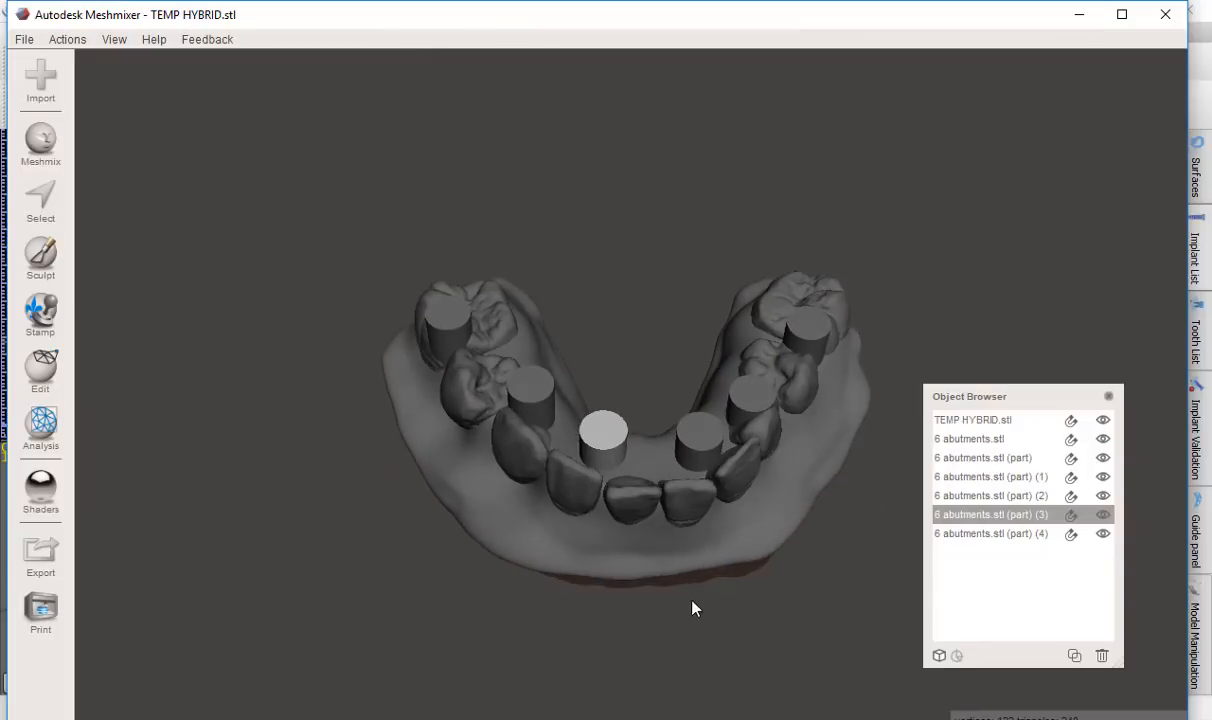
# Step: Subtract 6 abutments.stl from TEMP HYBRID.stl with Boolean Difference and inspect the screw channel from the underside
pyautogui.click(1005, 421)
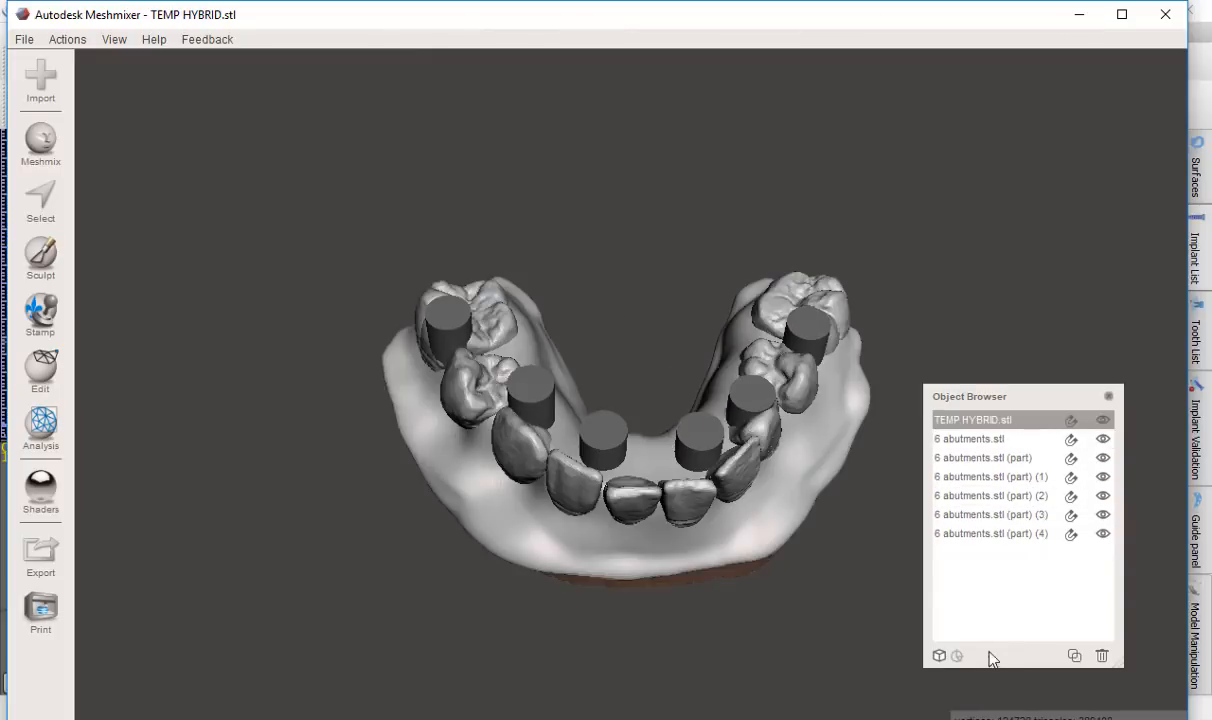
pyautogui.keyDown('shift'); pyautogui.click(990, 442); pyautogui.keyUp('shift')
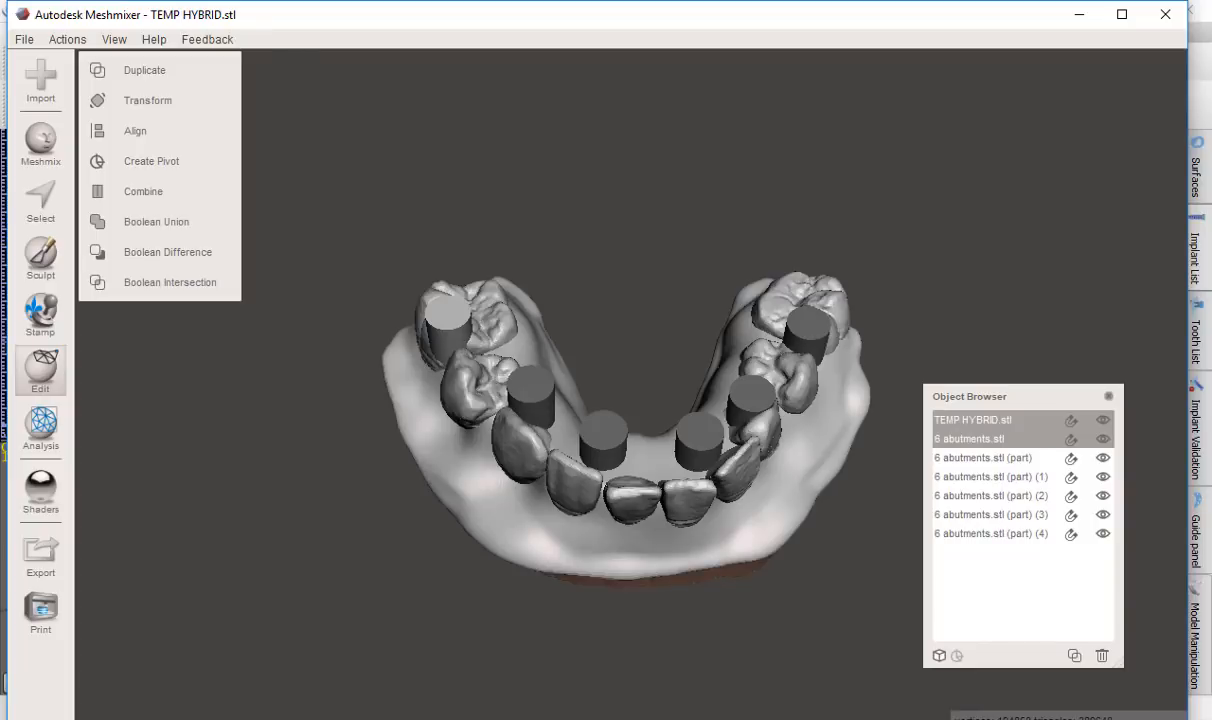
pyautogui.click(168, 250)
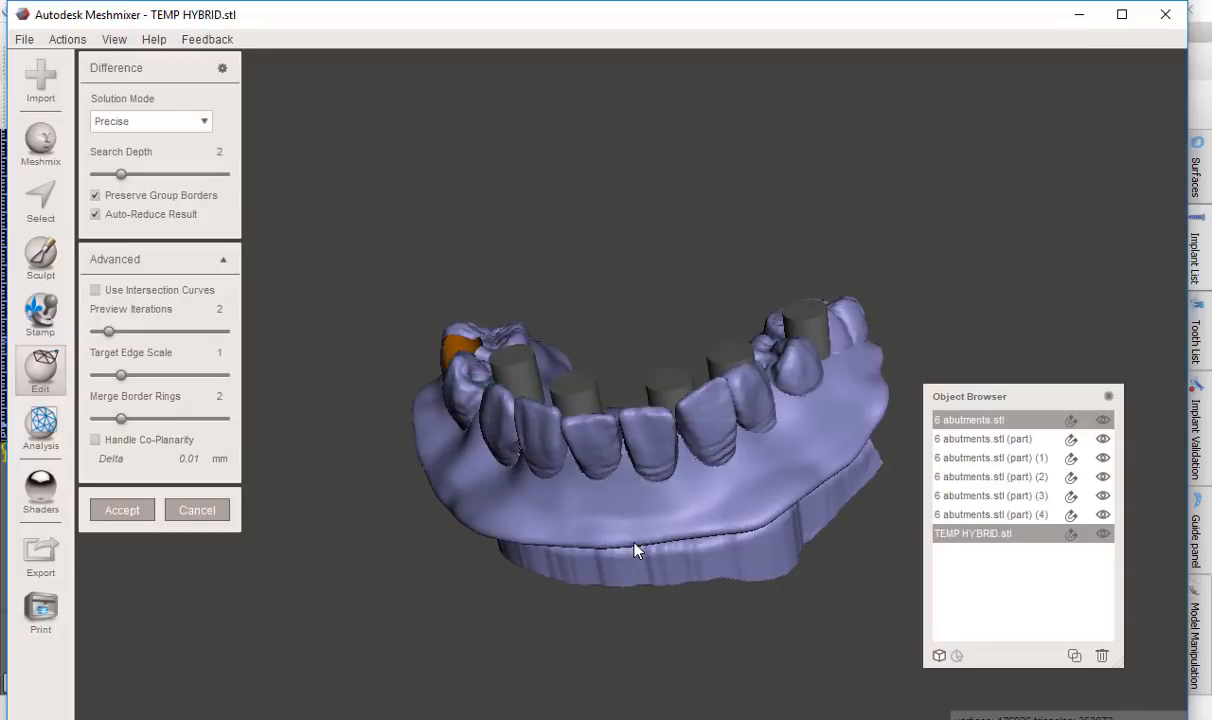
pyautogui.moveTo(440, 293); pyautogui.dragTo(474, 442, button='right')
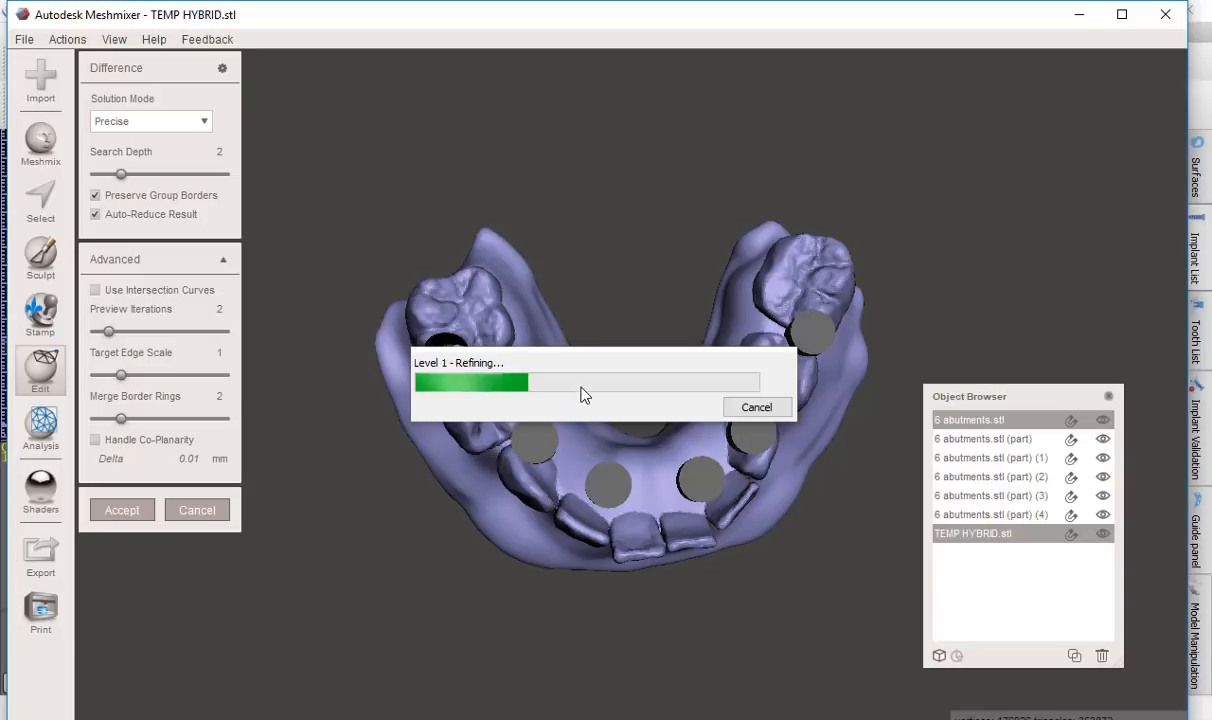
pyautogui.moveTo(707, 490); pyautogui.dragTo(741, 340, button='right')
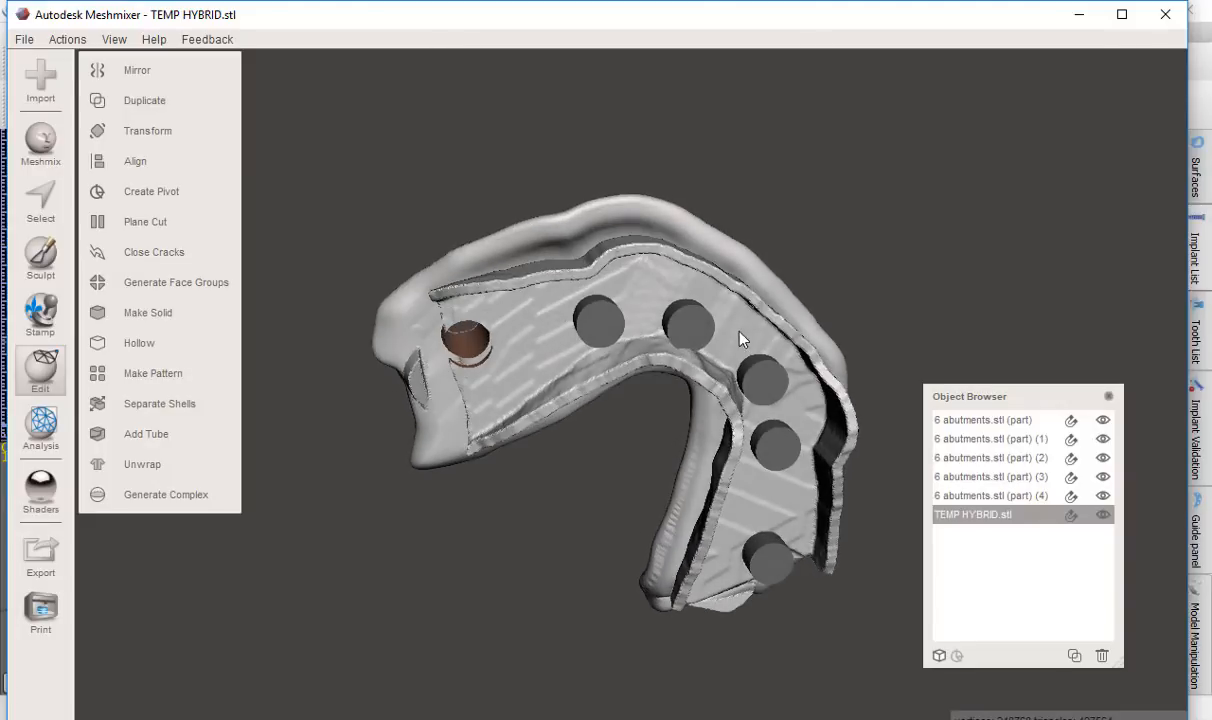
pyautogui.moveTo(771, 520)
pyautogui.mouseDown(button='right')
pyautogui.moveTo(785, 446)
pyautogui.moveTo(764, 508)
pyautogui.mouseUp(button='right')
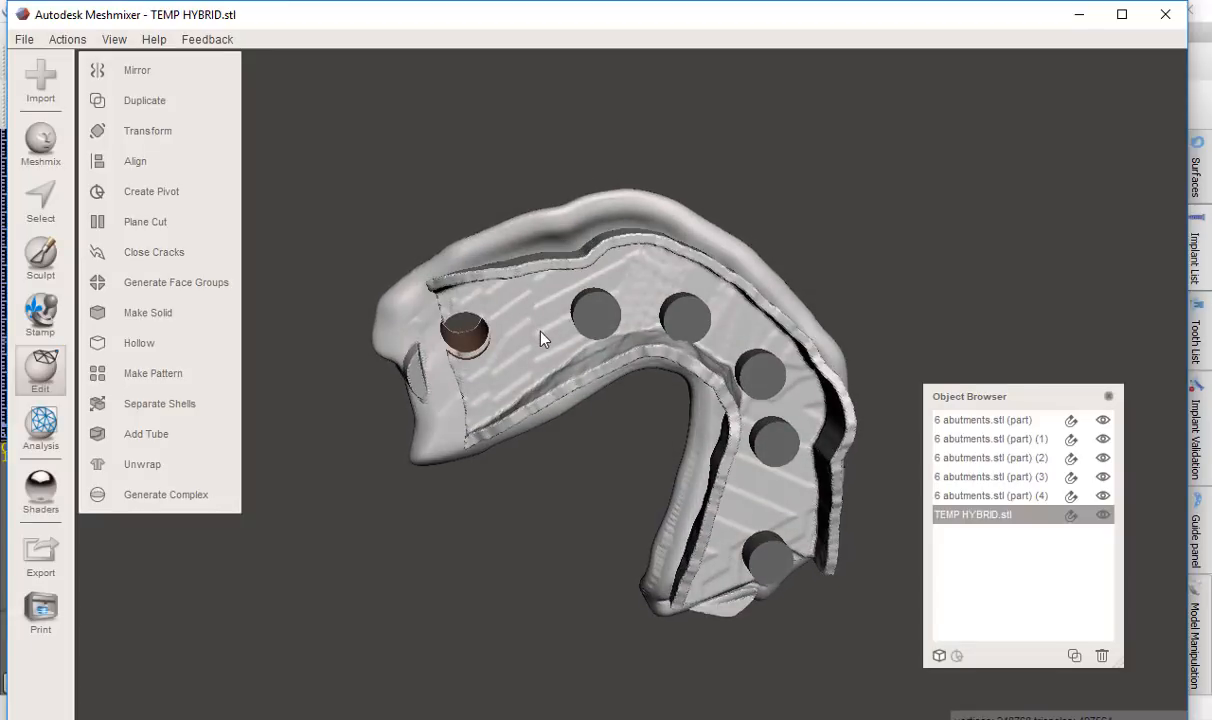
pyautogui.moveTo(571, 131)
pyautogui.mouseDown(button='right')
pyautogui.moveTo(560, 149)
pyautogui.moveTo(571, 208)
pyautogui.moveTo(572, 118)
pyautogui.mouseUp(button='right')
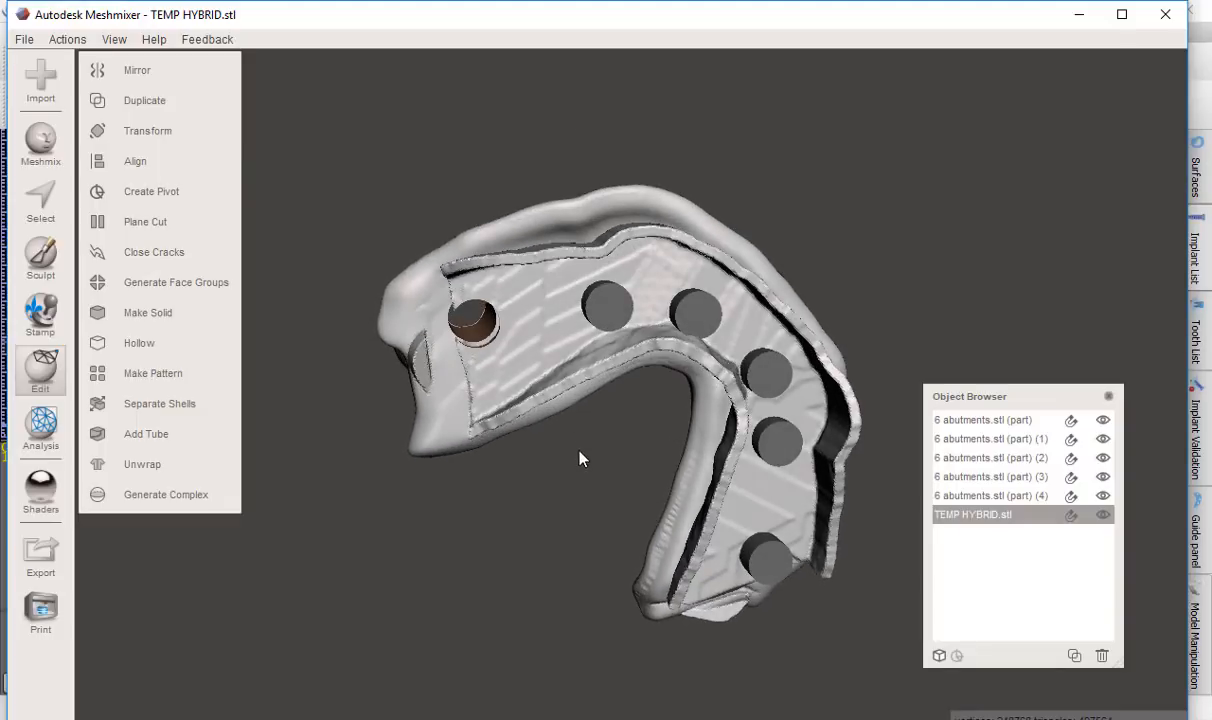
# Step: Examine the cut screw channel and the five remaining abutments in TEMP HYBRID.stl from the underside, front and biting surface
pyautogui.moveTo(582, 458); pyautogui.dragTo(579, 400, button='right')
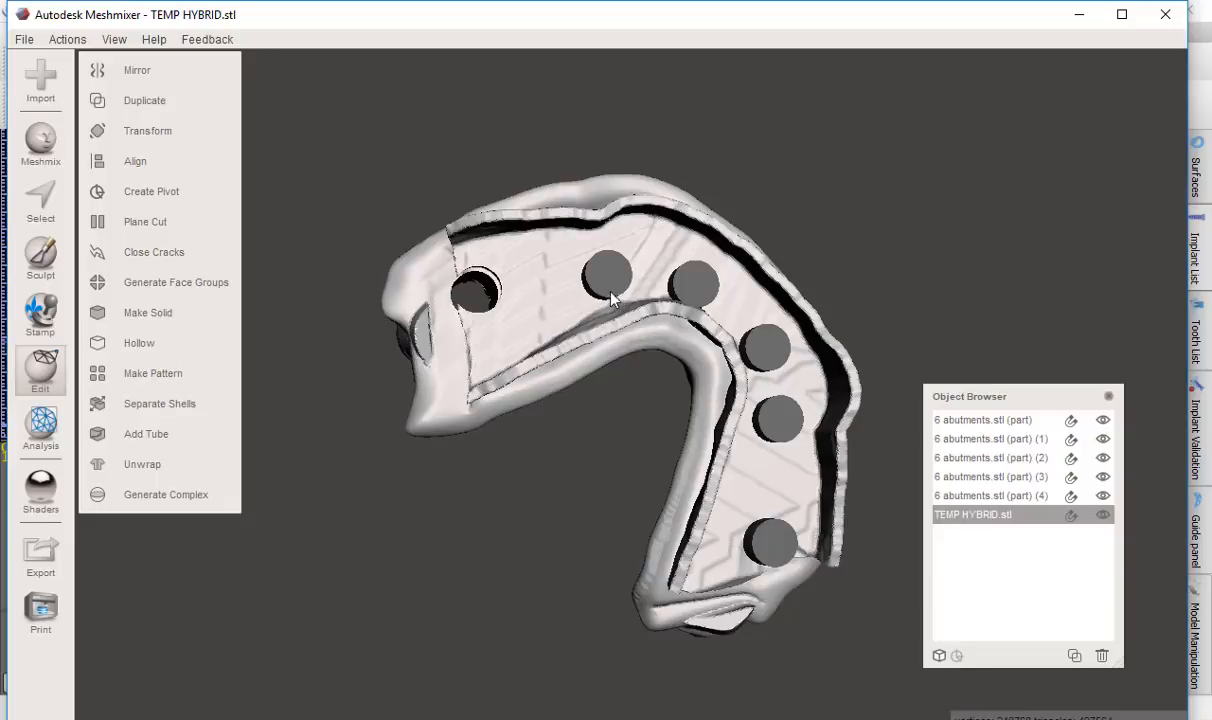
pyautogui.moveTo(743, 140); pyautogui.dragTo(733, 453, button='right')
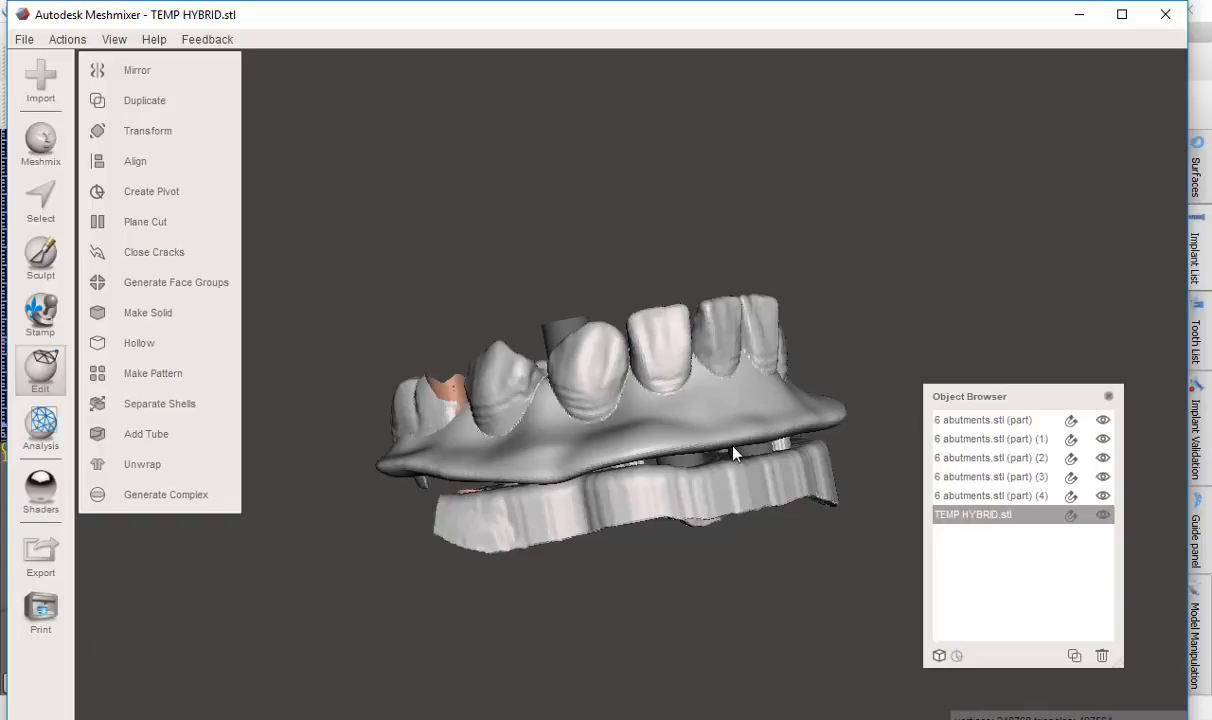
pyautogui.moveTo(734, 451); pyautogui.dragTo(694, 209, button='right')
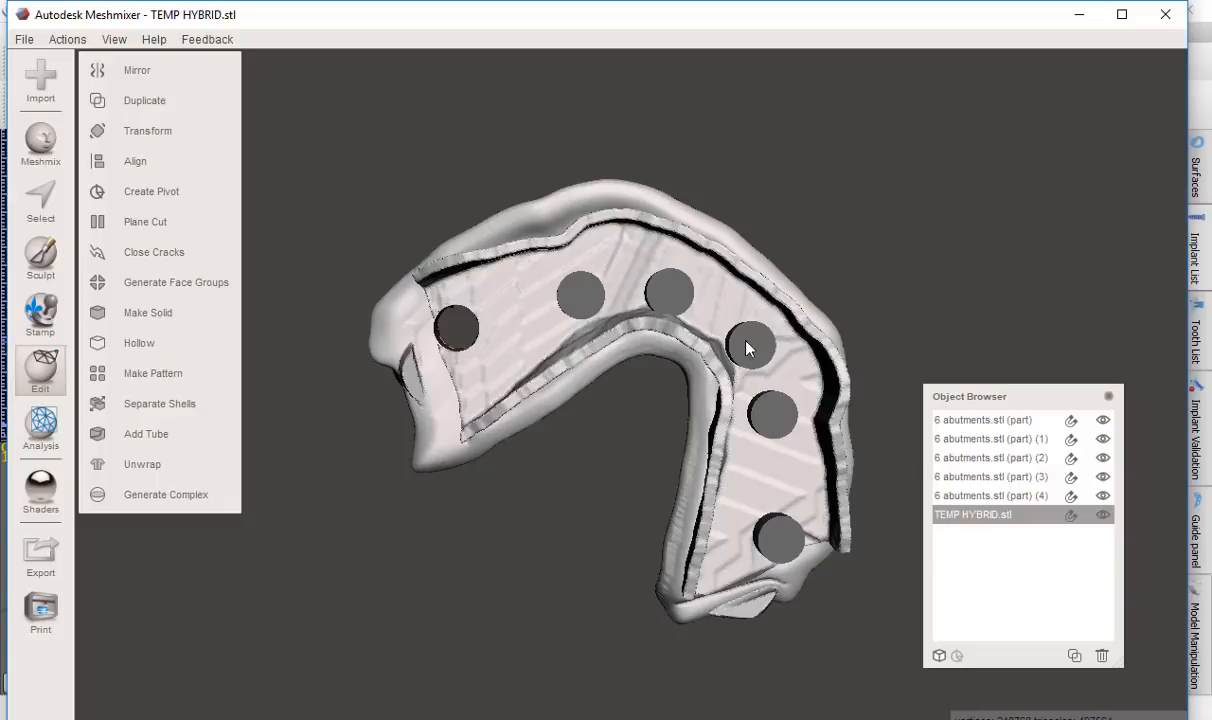
pyautogui.moveTo(558, 88); pyautogui.dragTo(604, 465, button='right')
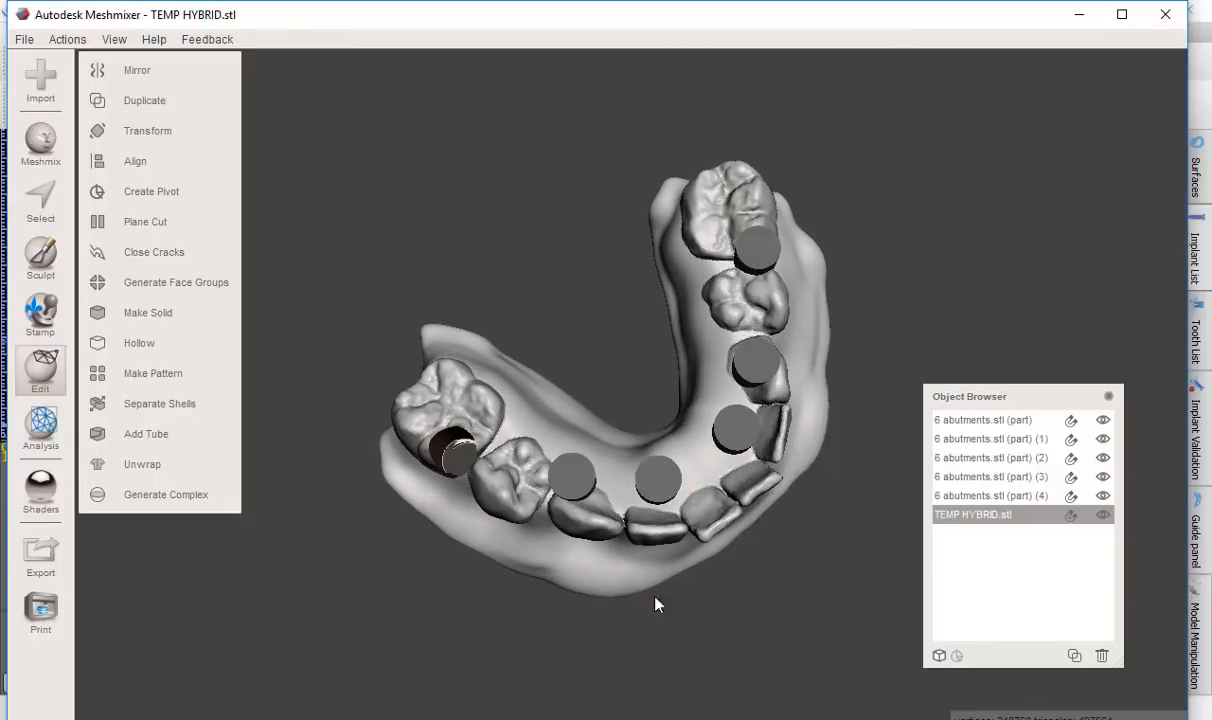
pyautogui.moveTo(690, 640); pyautogui.dragTo(590, 585, button='right')
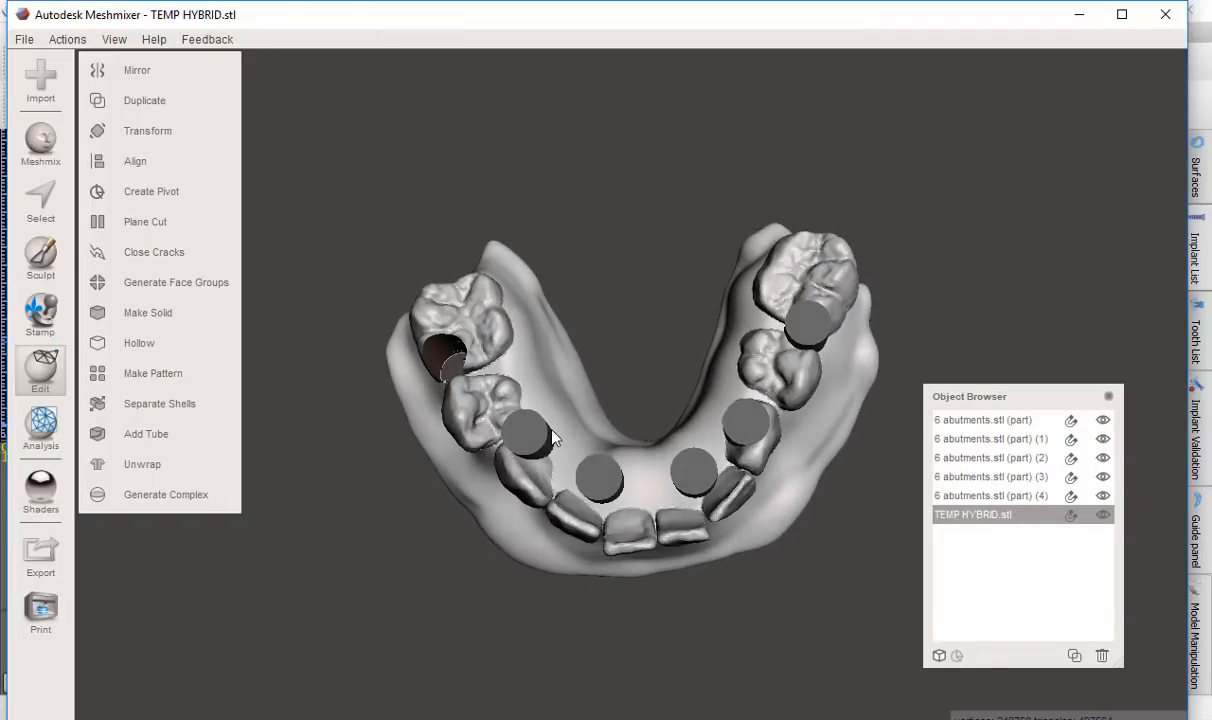
pyautogui.moveTo(576, 270); pyautogui.dragTo(593, 472, button='right')
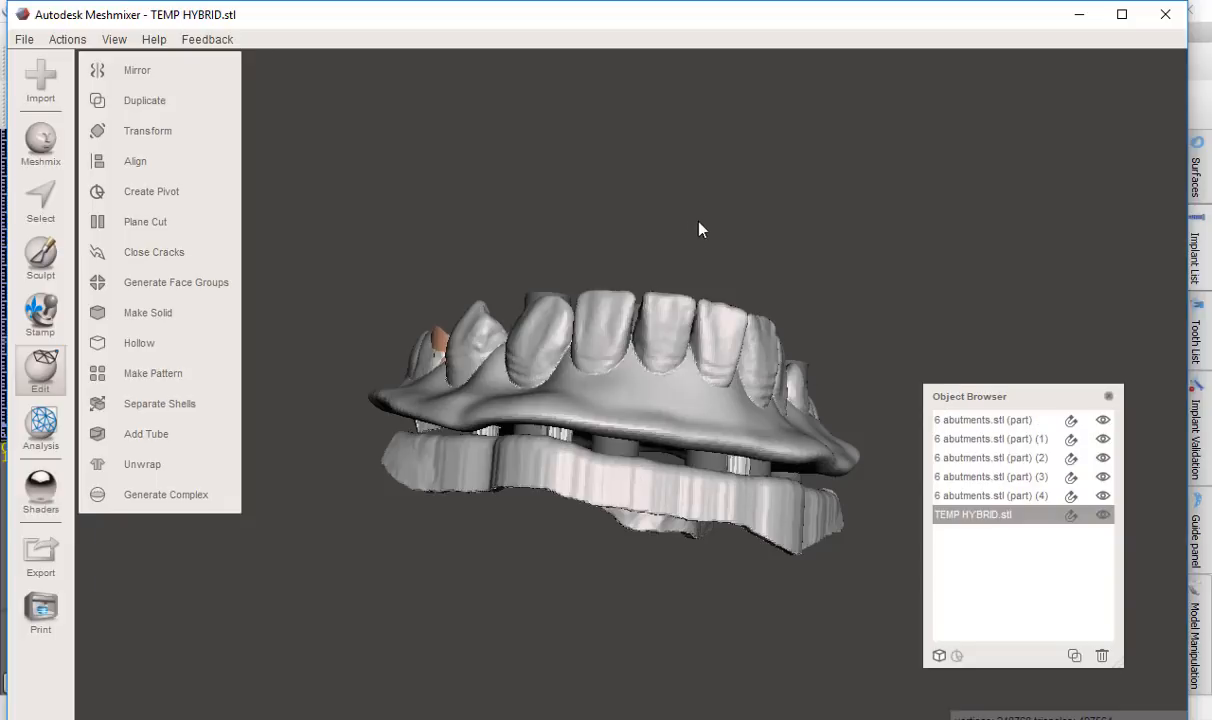
pyautogui.moveTo(699, 229); pyautogui.dragTo(623, 469, button='right')
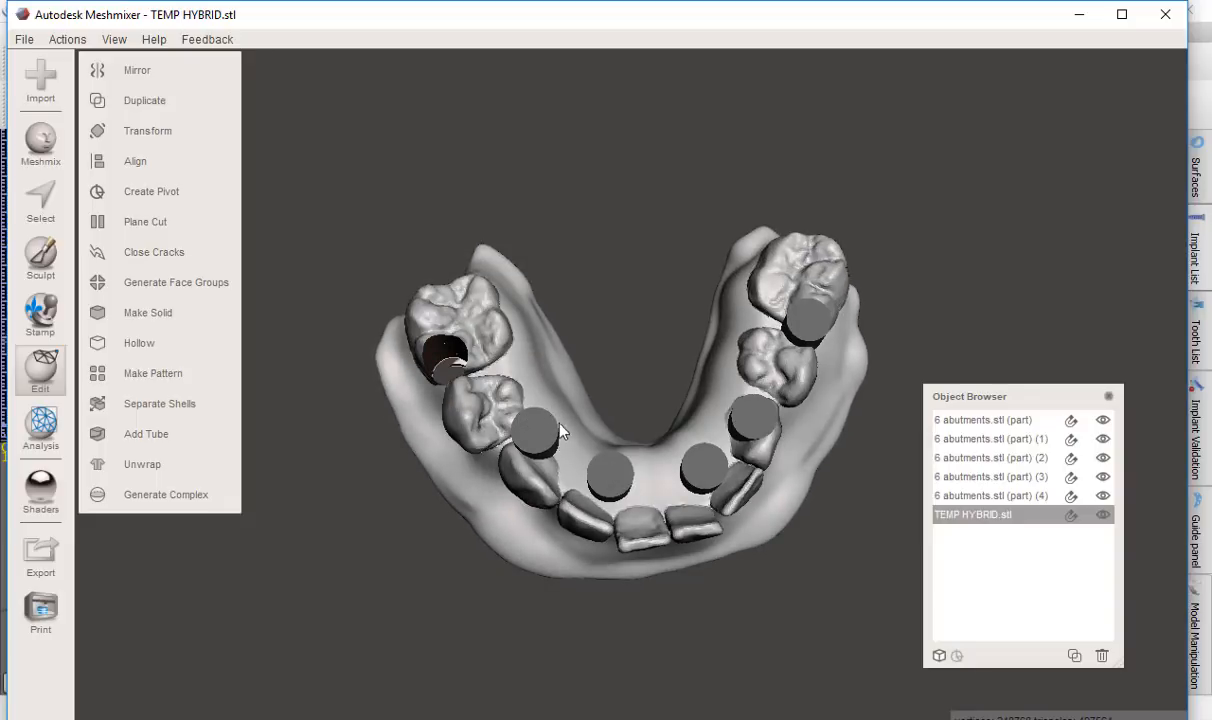
pyautogui.moveTo(623, 350); pyautogui.dragTo(612, 212, button='right')
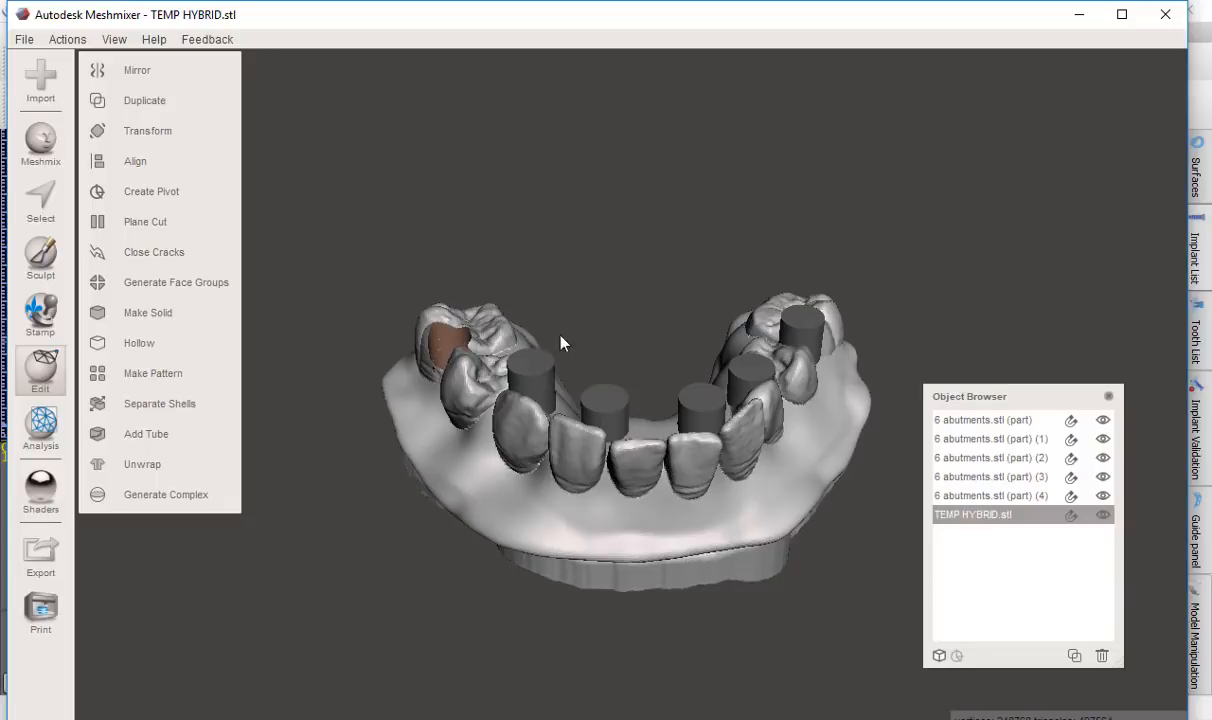
pyautogui.moveTo(668, 587); pyautogui.dragTo(588, 479, button='right')
pyautogui.moveTo(481, 478); pyautogui.dragTo(505, 440, button='right')
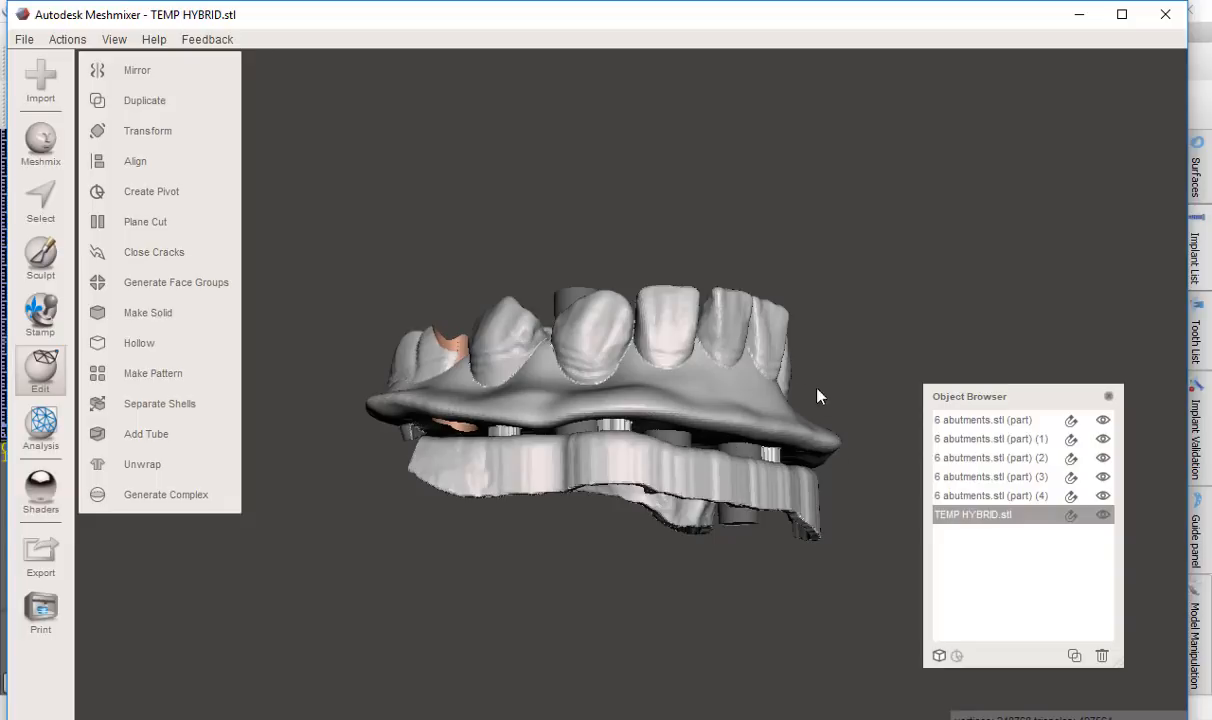
pyautogui.moveTo(817, 393); pyautogui.dragTo(778, 355, button='right')
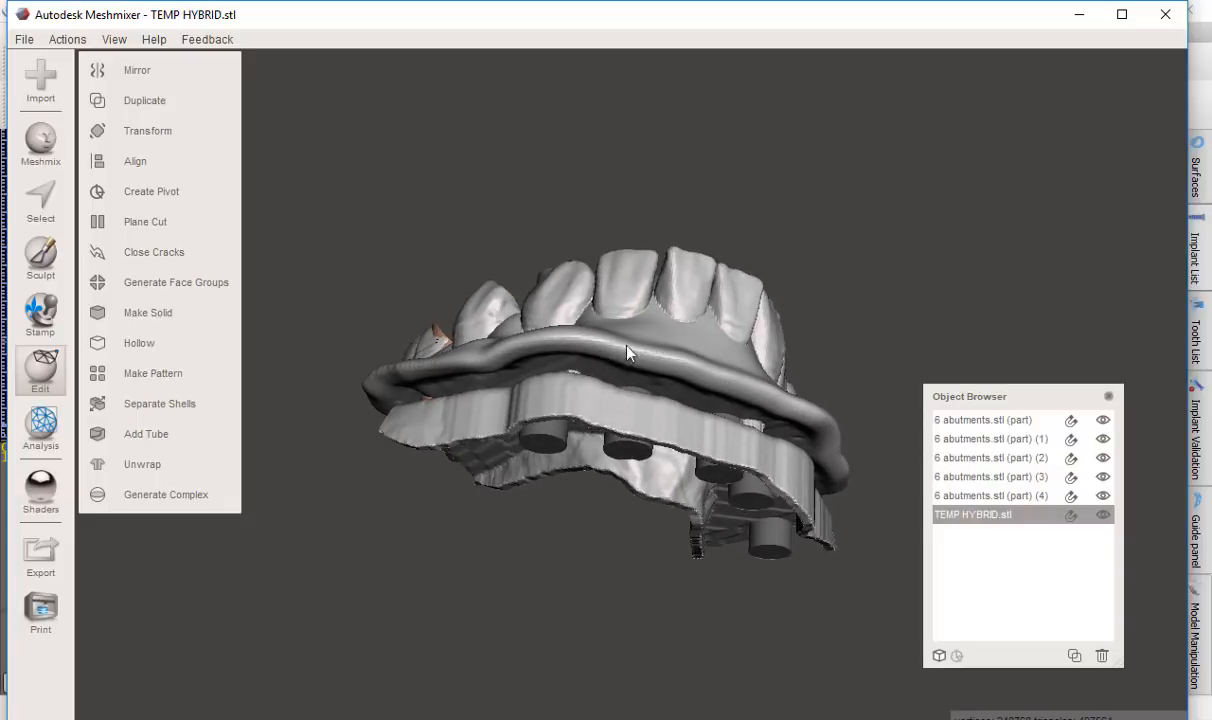
pyautogui.moveTo(684, 441); pyautogui.dragTo(684, 361, button='right')
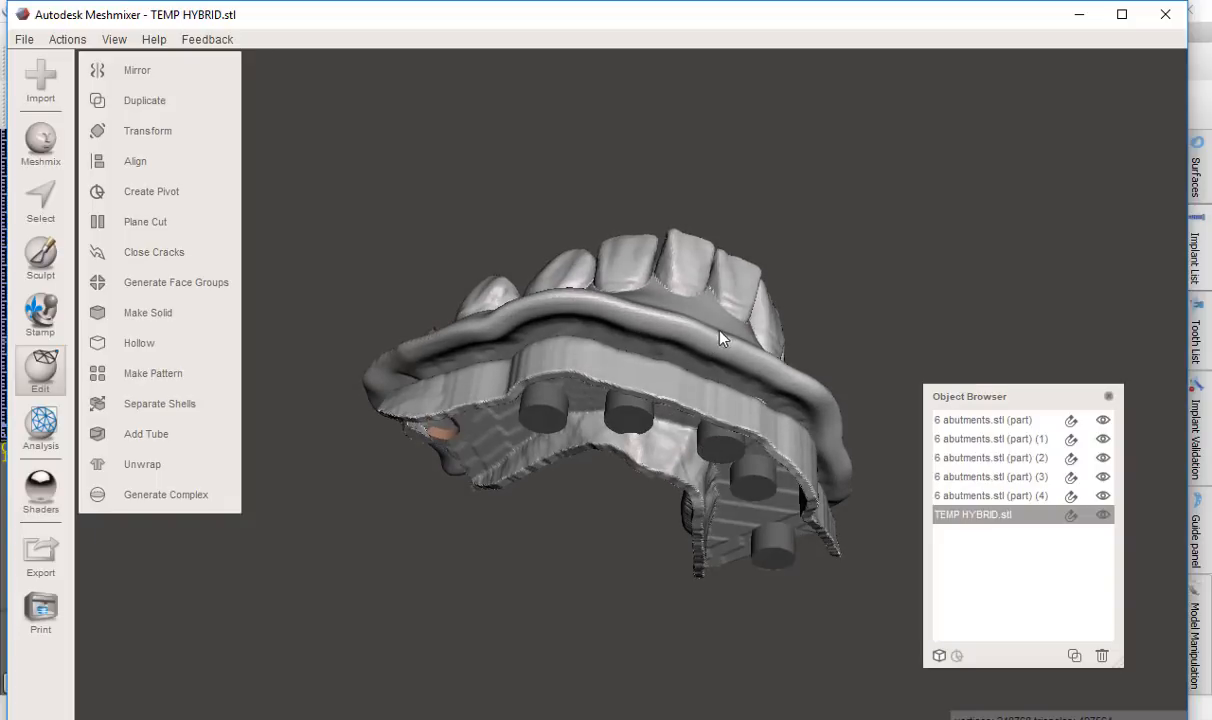
pyautogui.moveTo(688, 422); pyautogui.dragTo(682, 642, button='right')
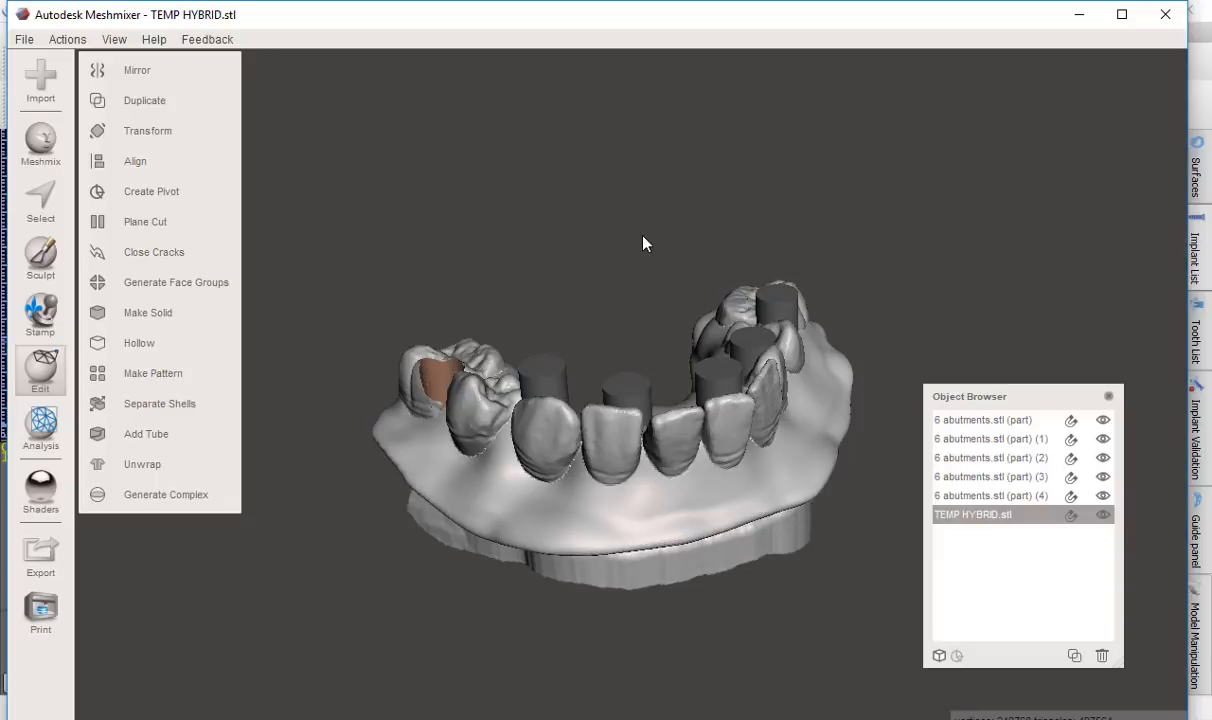
pyautogui.moveTo(593, 314); pyautogui.dragTo(658, 476, button='right')
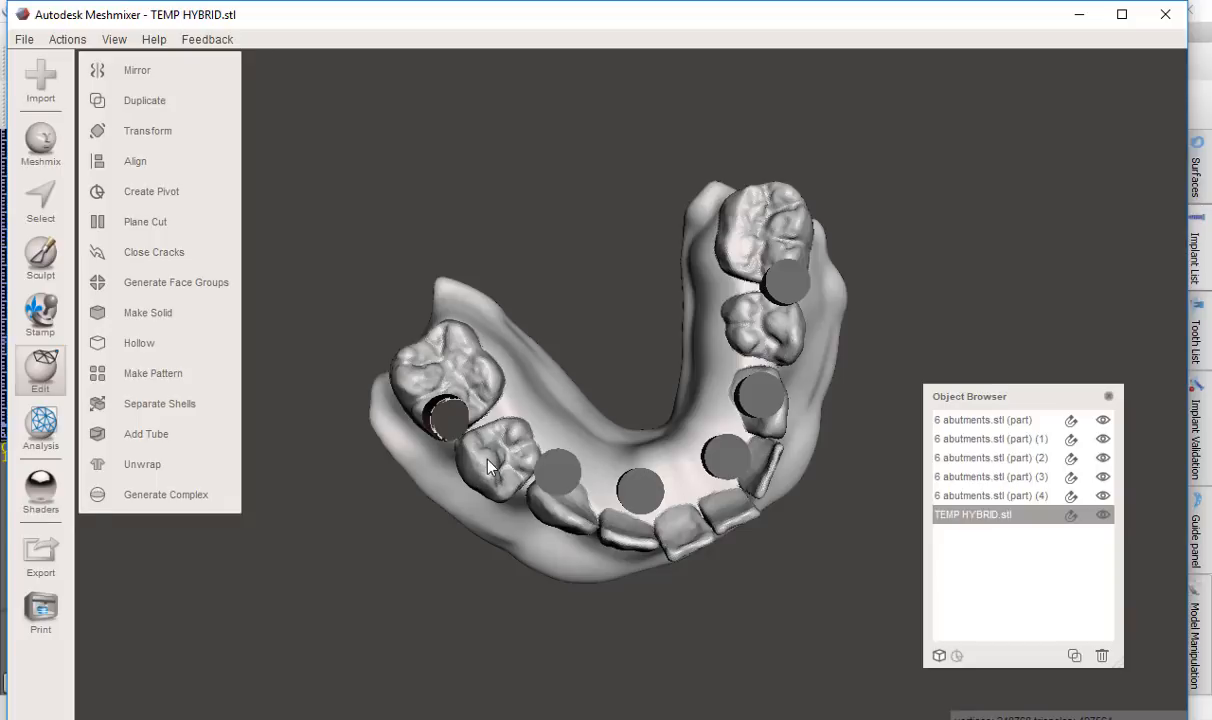
pyautogui.moveTo(590, 568); pyautogui.dragTo(590, 467, button='right')
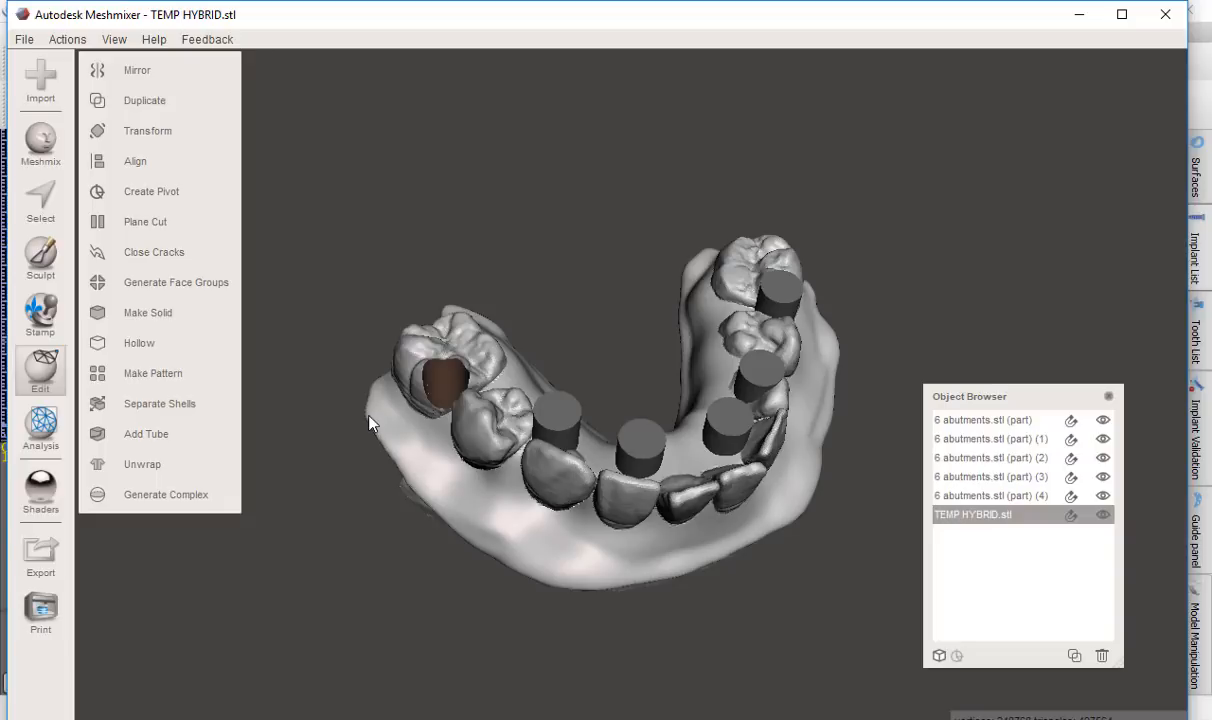
pyautogui.moveTo(602, 612); pyautogui.dragTo(549, 490, button='right')
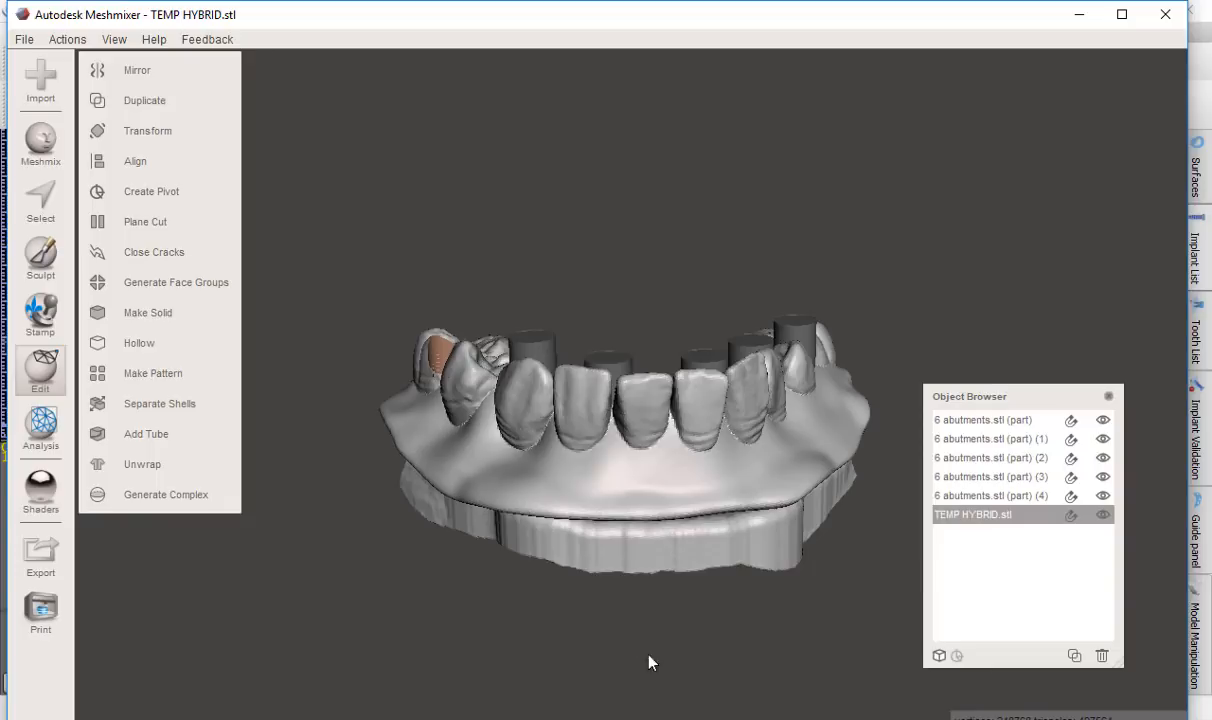
pyautogui.moveTo(720, 718)
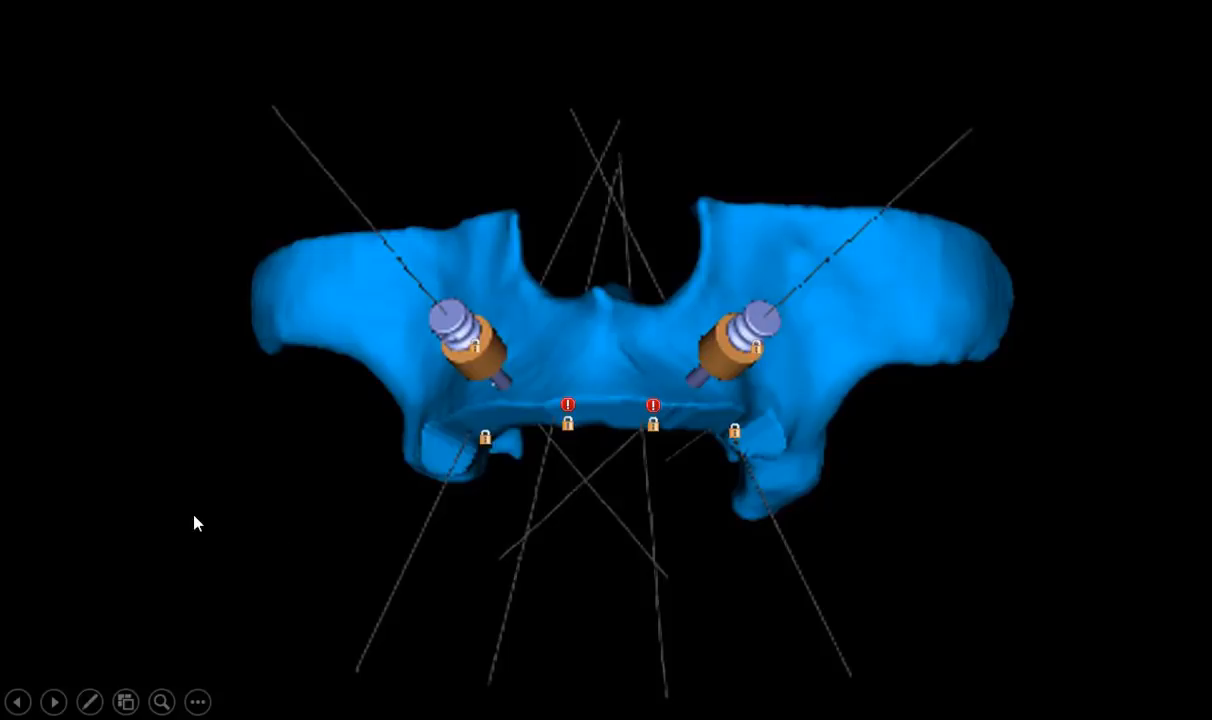
pyautogui.click(675, 515)
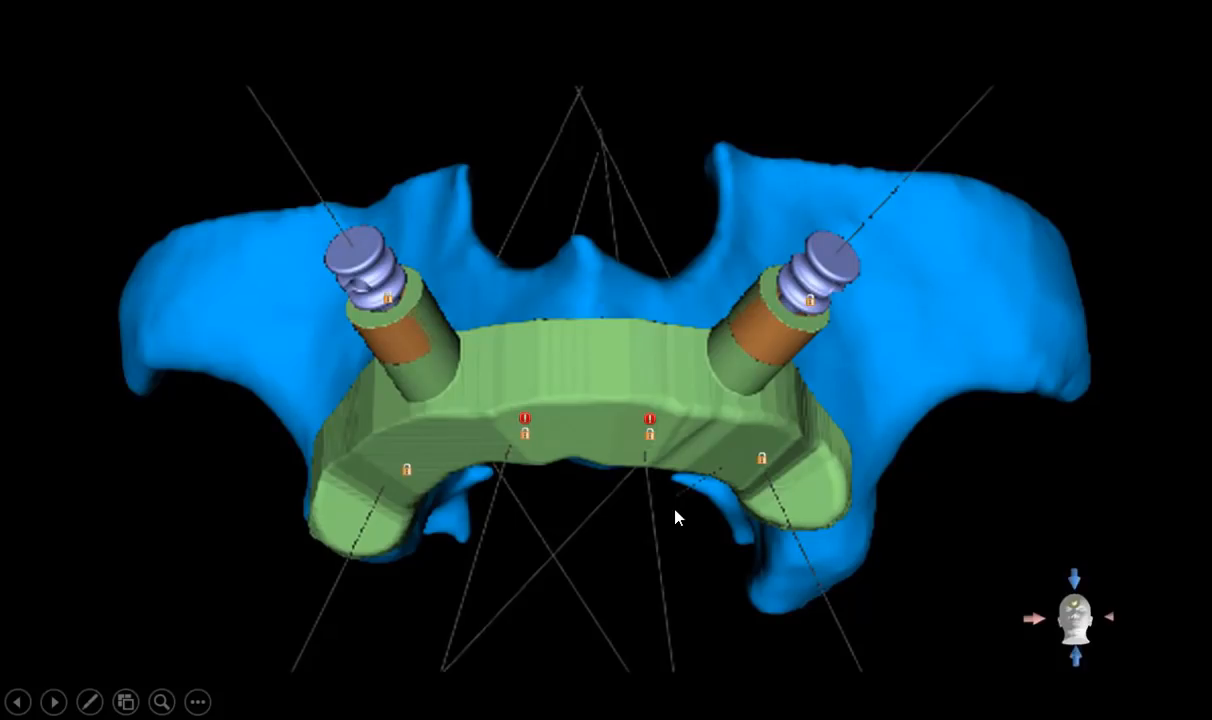
pyautogui.click(675, 517)
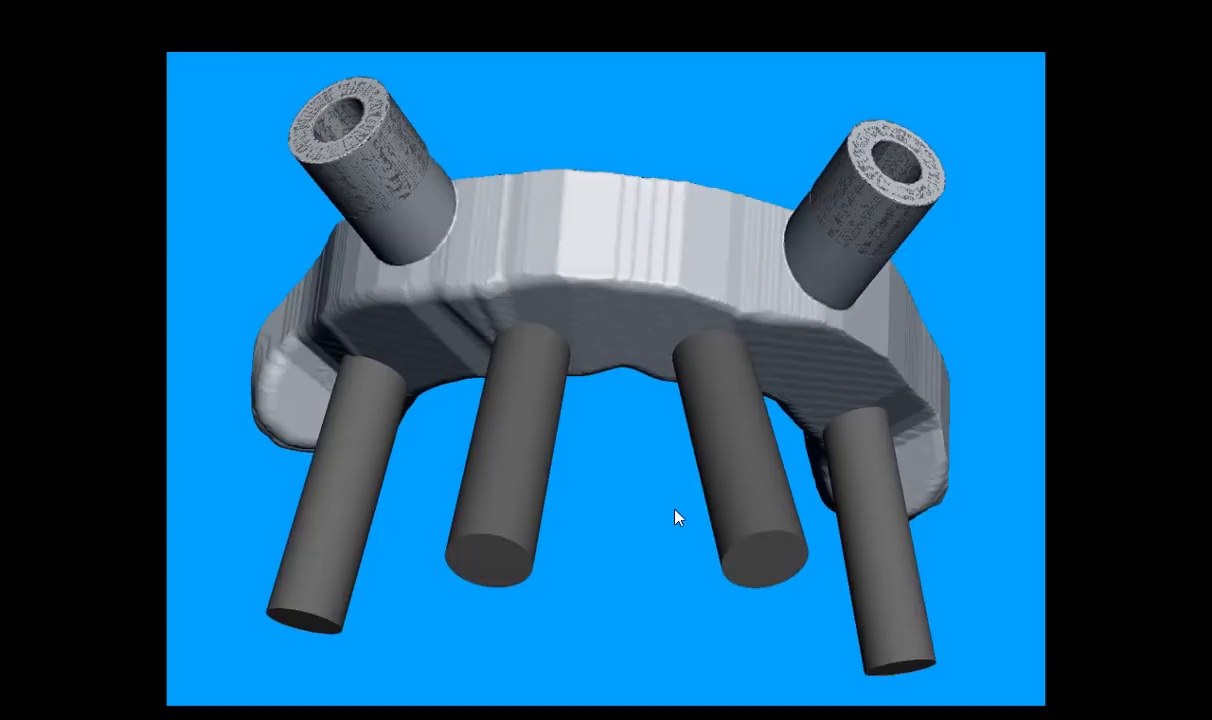
pyautogui.click(675, 517)
pyautogui.click(675, 517)
pyautogui.click(675, 517)
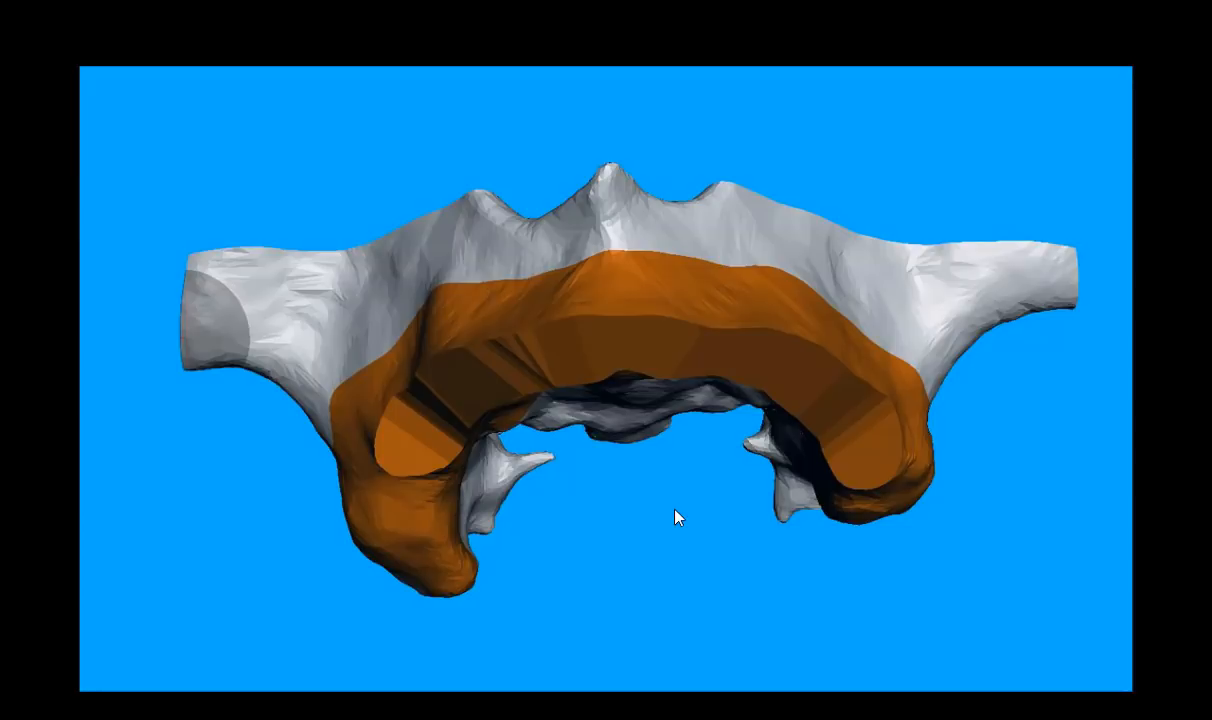
pyautogui.click(675, 517)
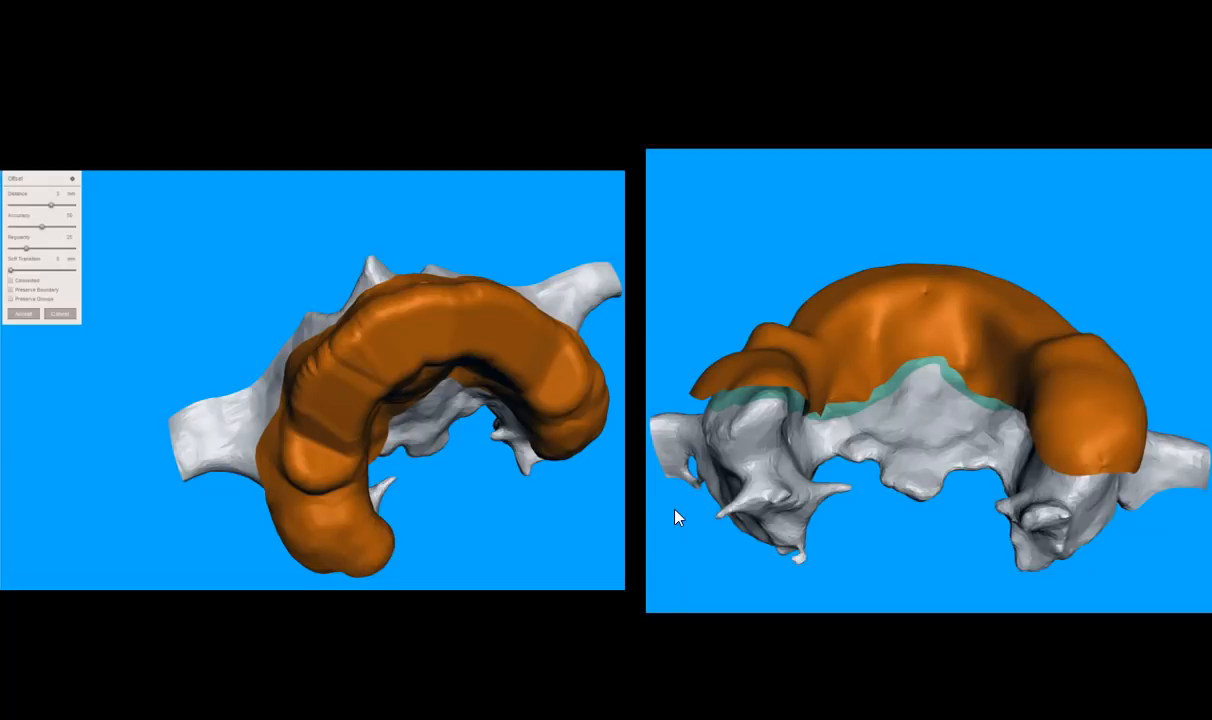
pyautogui.click(675, 517)
pyautogui.click(675, 517)
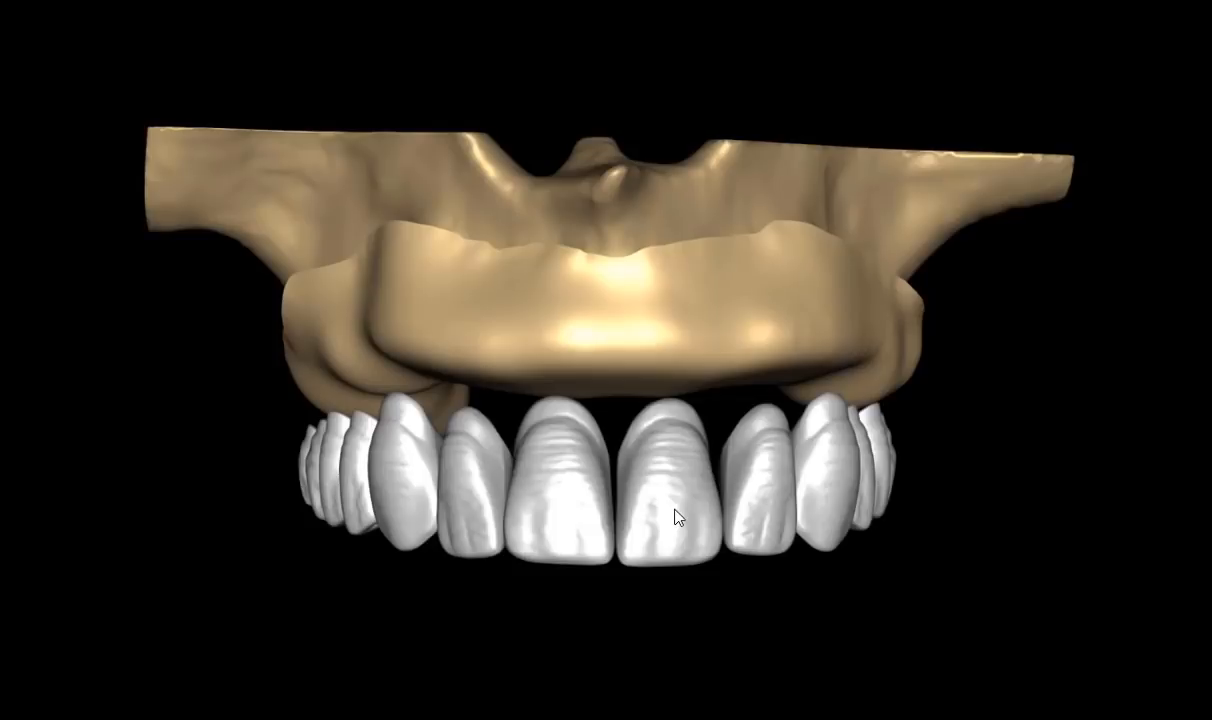
pyautogui.click(675, 517)
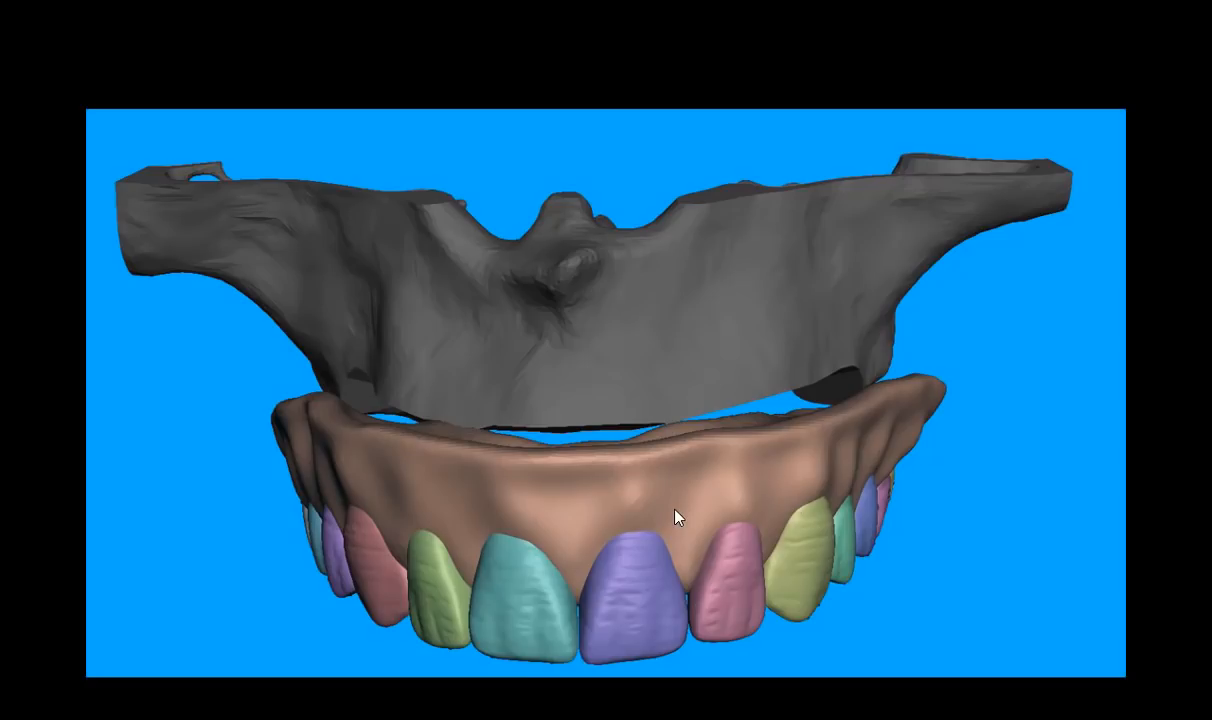
pyautogui.click(675, 517)
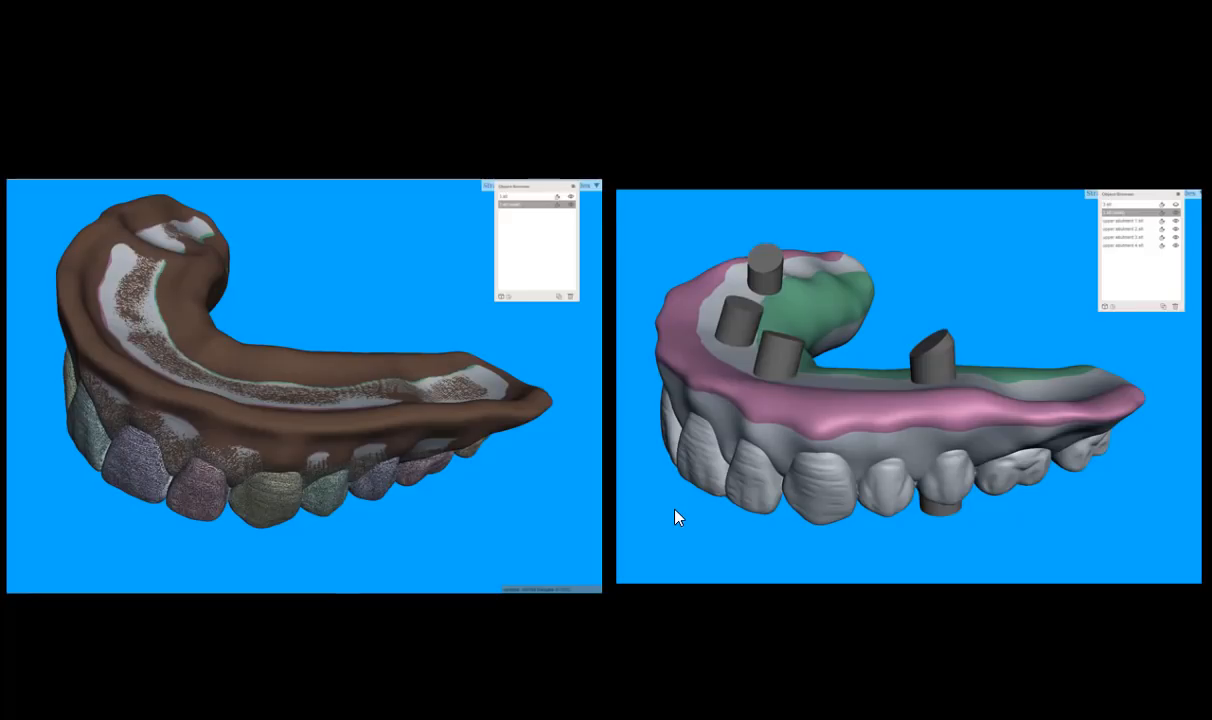
pyautogui.click(675, 517)
pyautogui.click(675, 517)
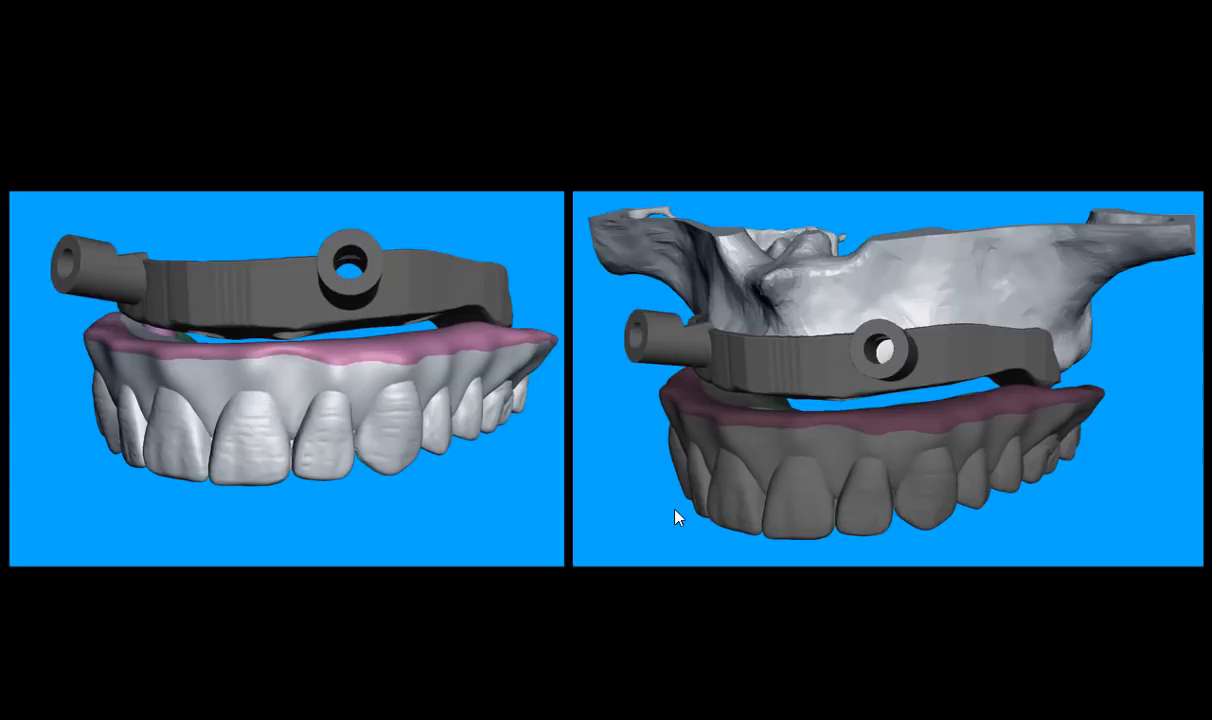
pyautogui.click(675, 517)
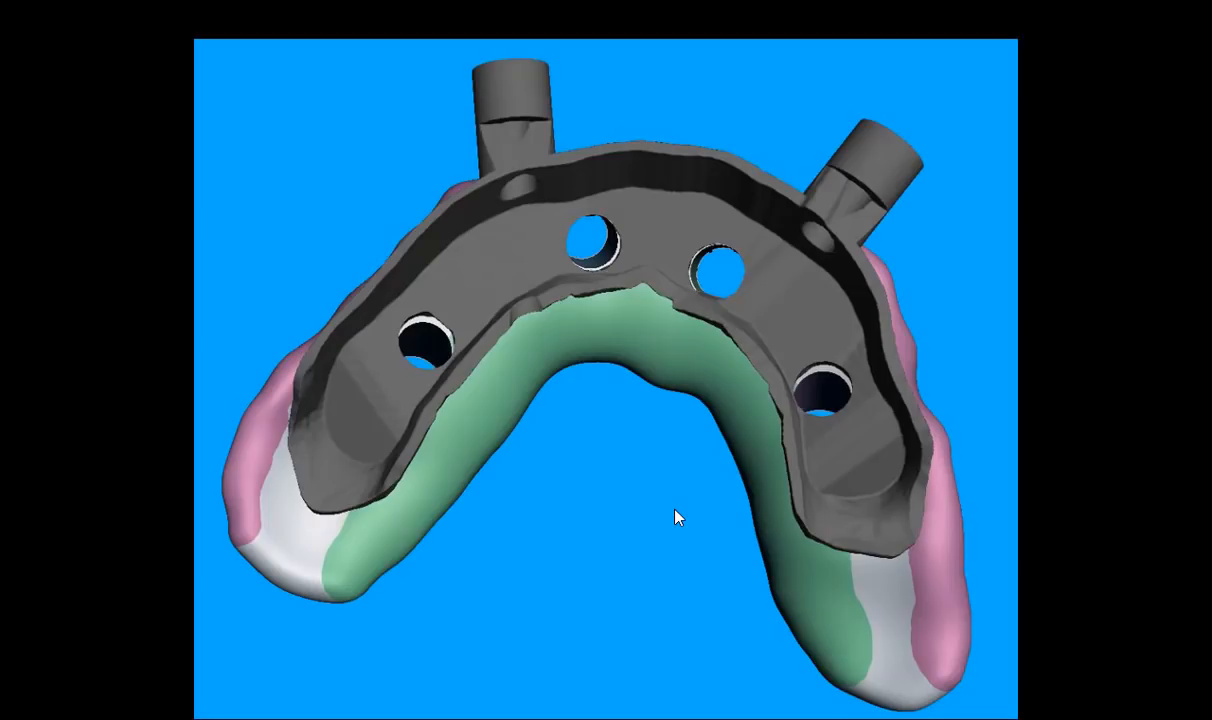
pyautogui.click(675, 510)
pyautogui.click(675, 510)
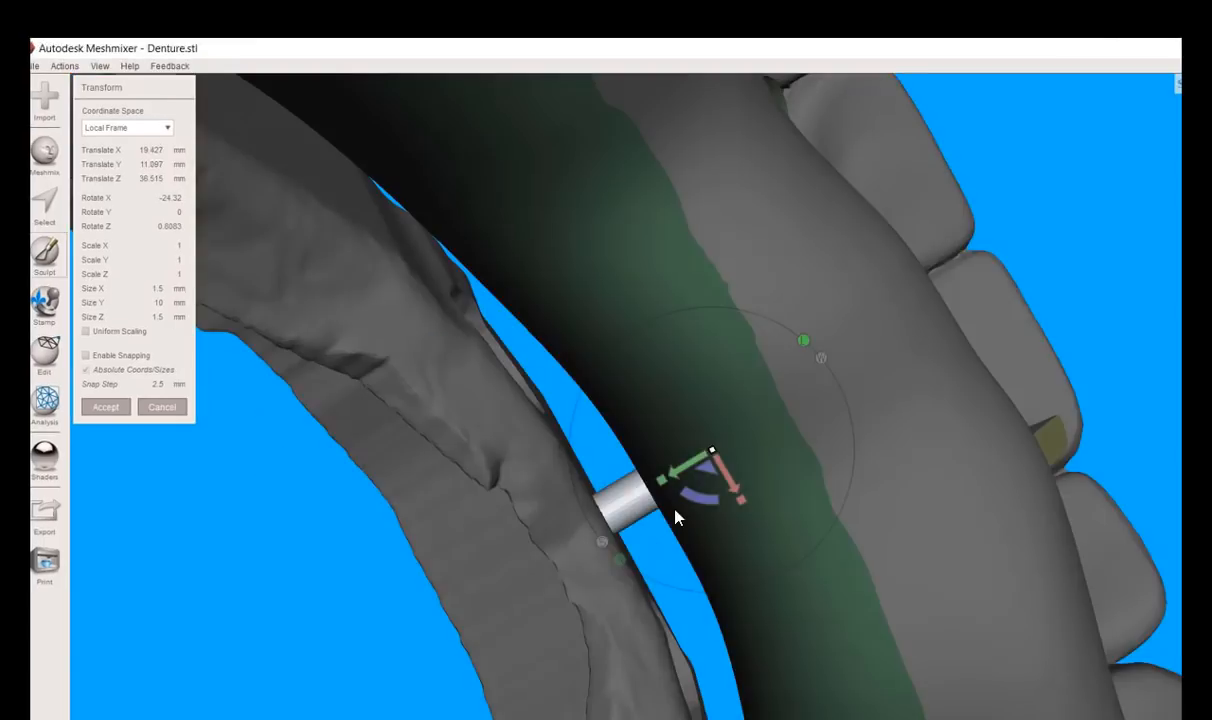
pyautogui.click(675, 510)
pyautogui.click(675, 517)
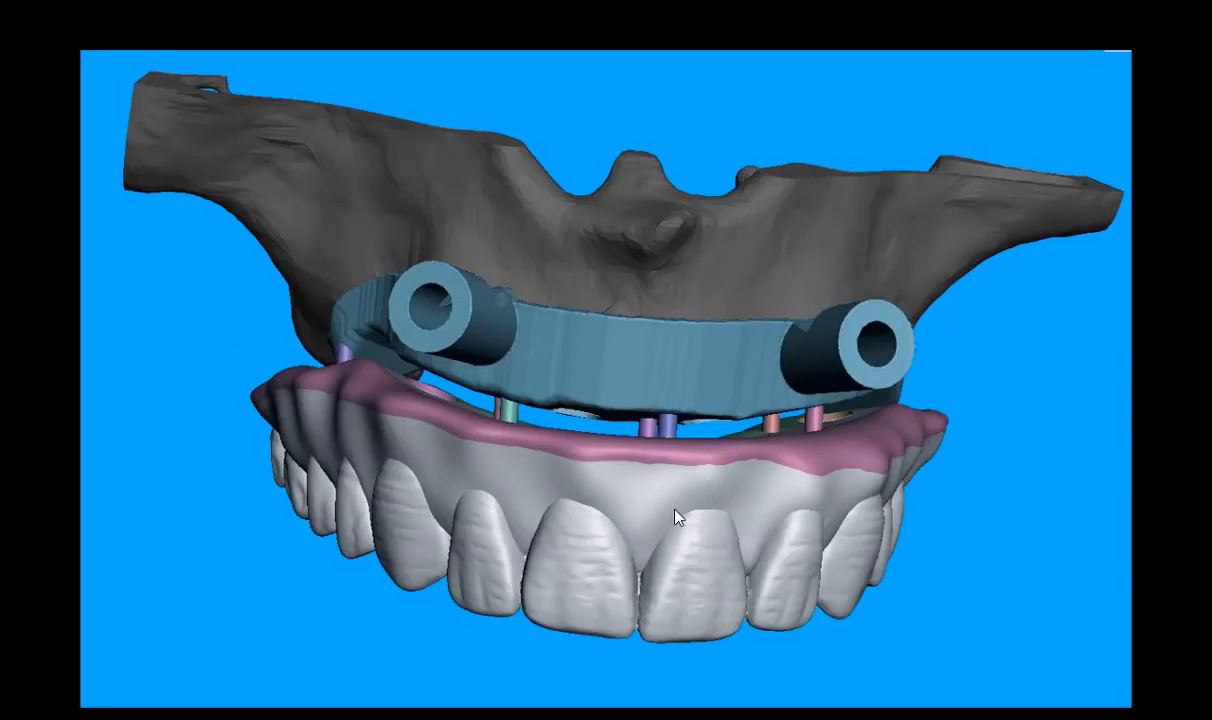
pyautogui.click(675, 517)
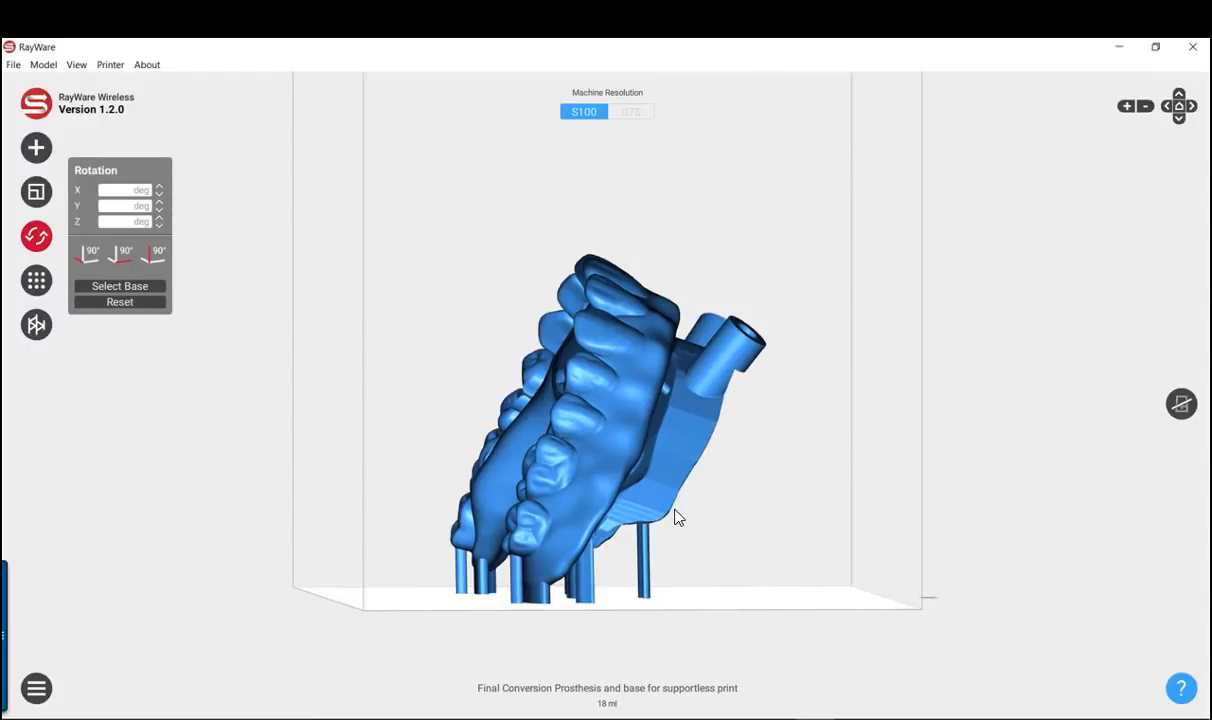
pyautogui.click(675, 517)
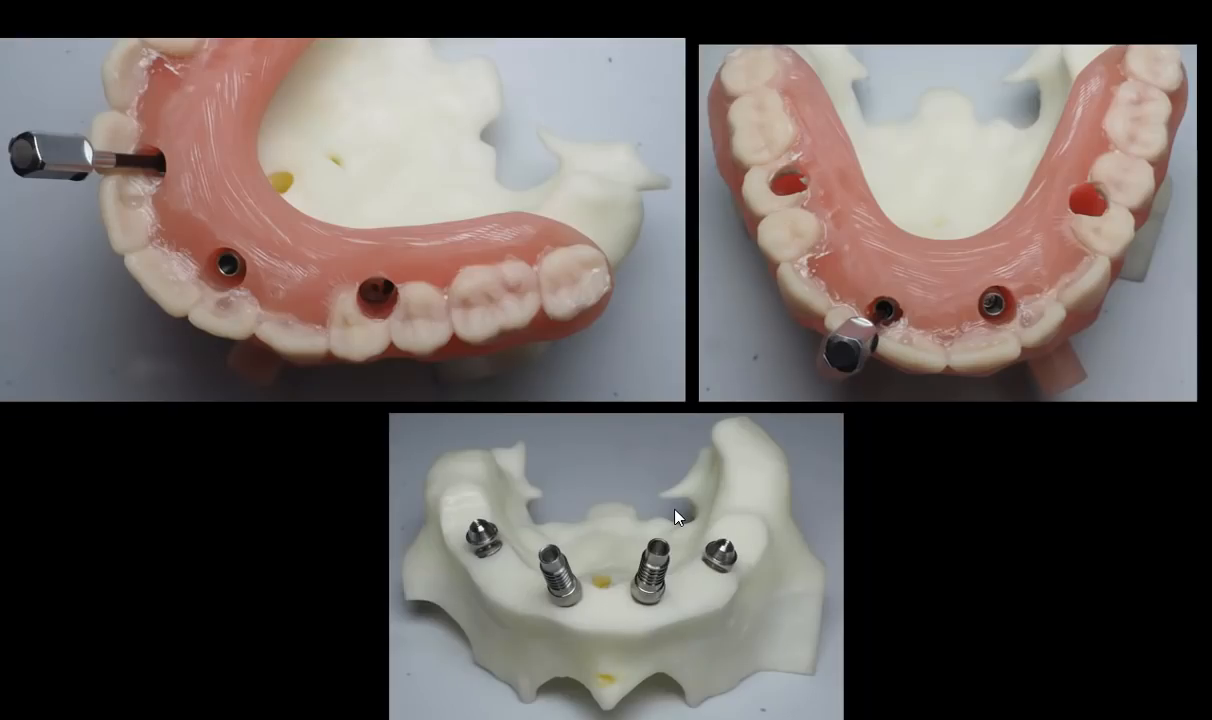